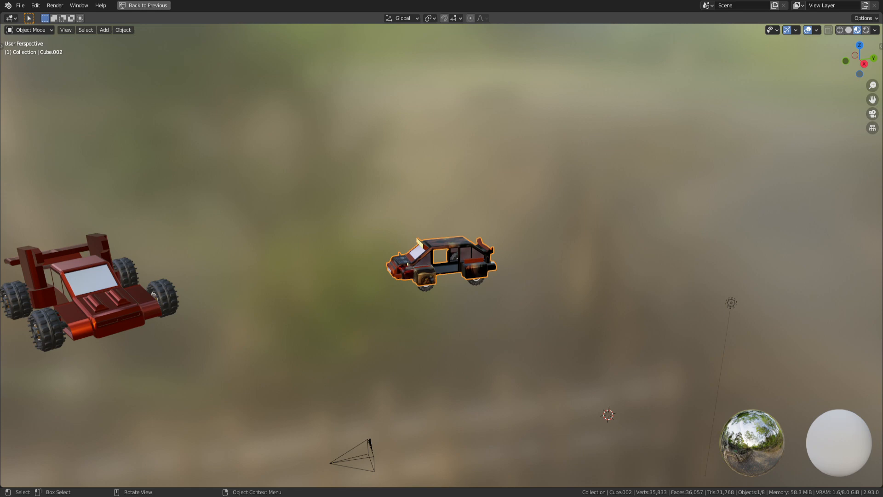
Restore the normal window layout, switch to the Layout workspace and add a cube mesh at the scene's origin.
middle_drag(442, 258, 460, 251)
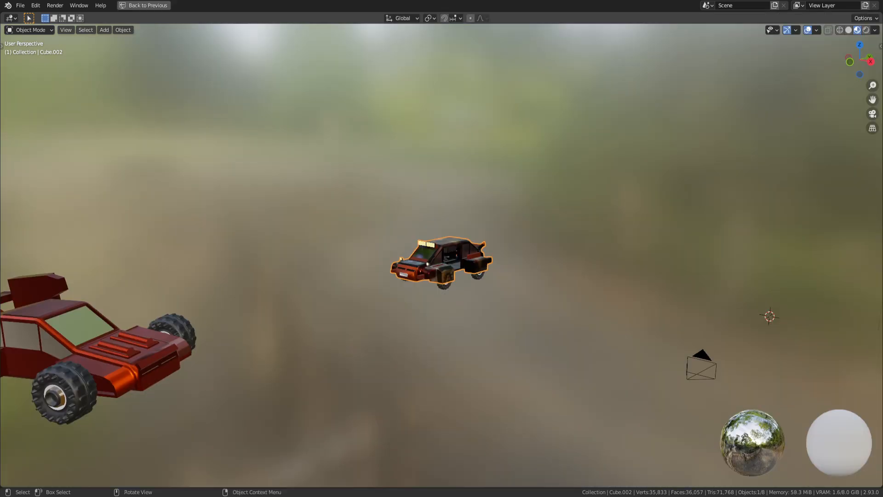
middle_drag(441, 257, 468, 243)
key(ctrl+space)
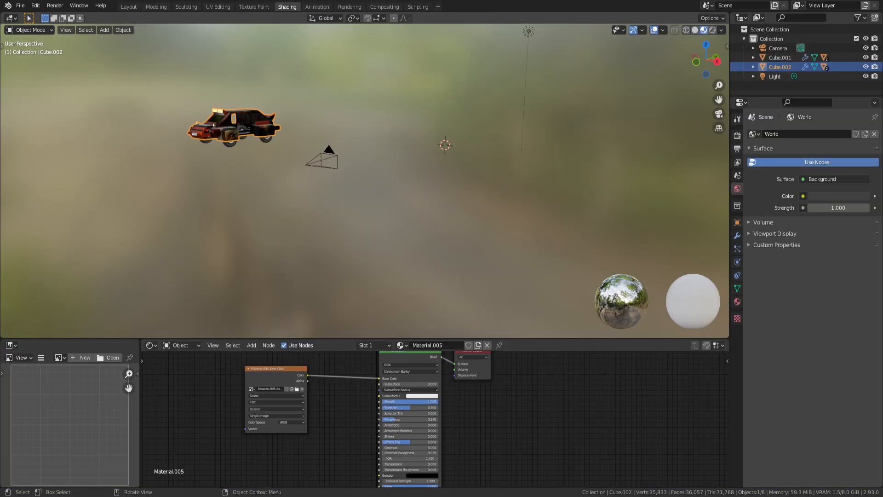
click(129, 6)
middle_drag(395, 239, 364, 235)
key(shift+a)
key(m)
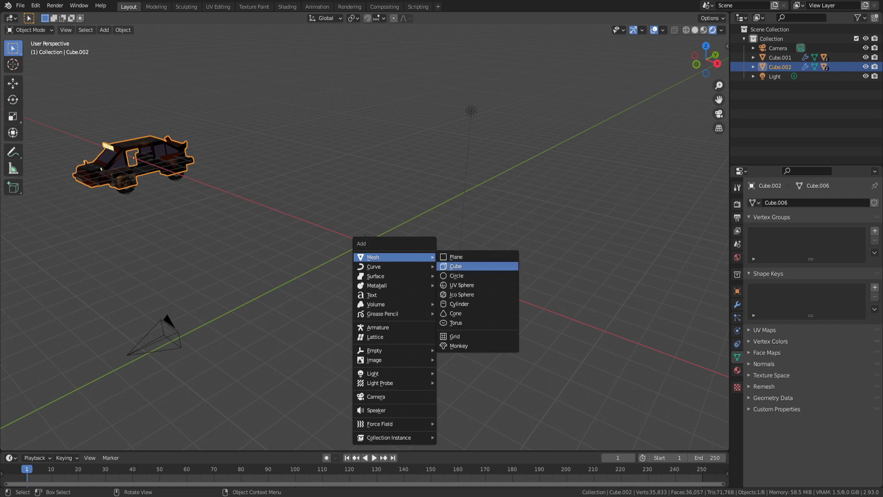
click(460, 266)
Inspect the new cube together with the camera and both cars.
middle_drag(460, 266, 419, 266)
scroll(354, 266, up, 3)
scroll(126, 267, down, 3)
click(126, 266)
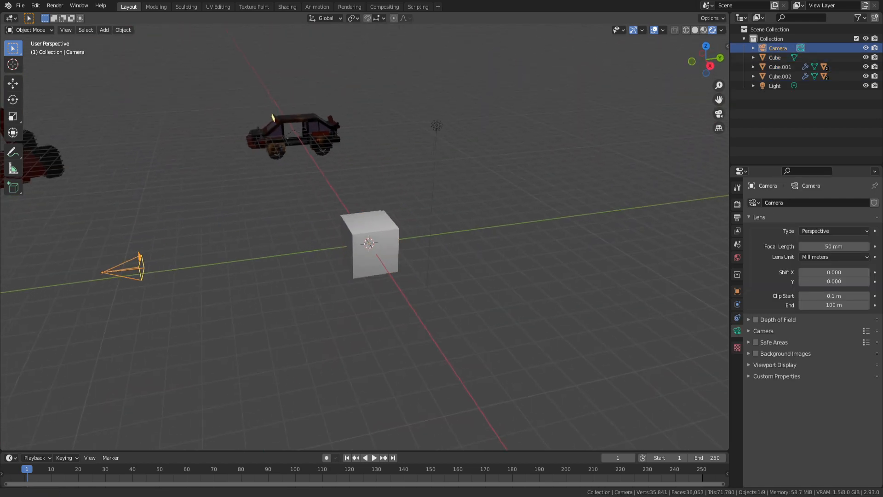
middle_drag(126, 266, 257, 266)
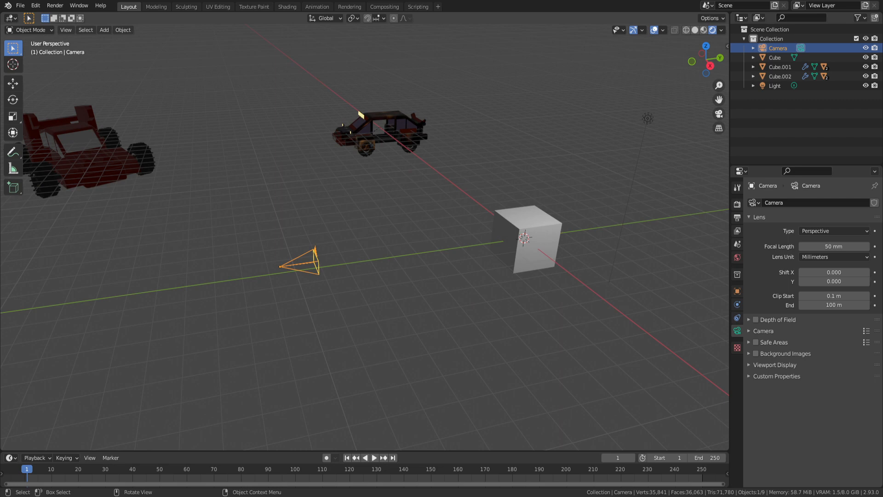
mouse_move(442, 258)
middle_down()
mouse_move(159, 271)
mouse_move(413, 269)
mouse_move(431, 249)
middle_up()
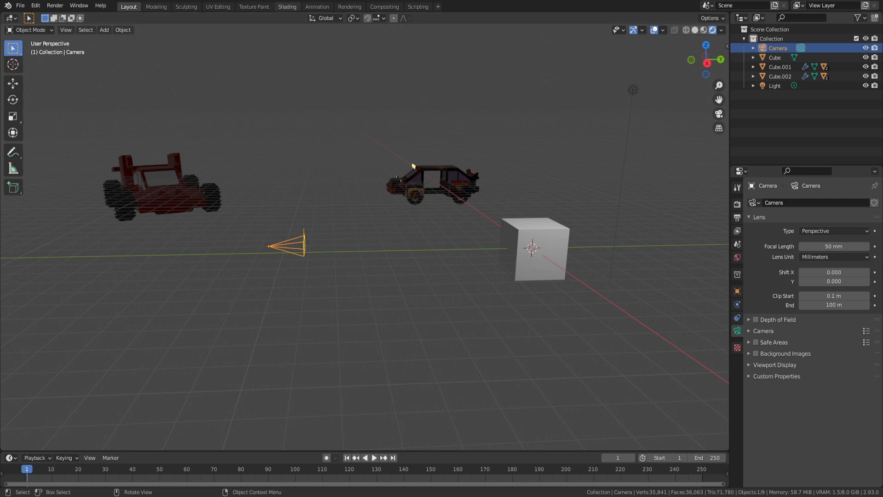
Examine both cars, the cube and the camera with material shading in a maximized viewport of the Shading workspace.
click(287, 7)
scroll(365, 181, down, 3)
scroll(364, 181, up, 5)
scroll(364, 181, down, 4)
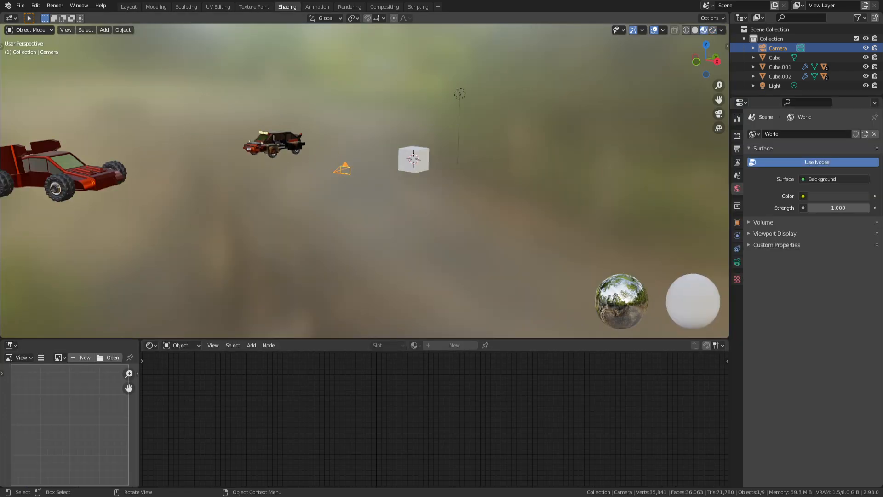
middle_drag(396, 184, 345, 182)
mouse_move(345, 182)
shift+middle_down()
mouse_move(251, 209)
mouse_move(439, 187)
mouse_move(315, 235)
shift+middle_up()
scroll(439, 187, up, 3)
scroll(316, 235, up, 3)
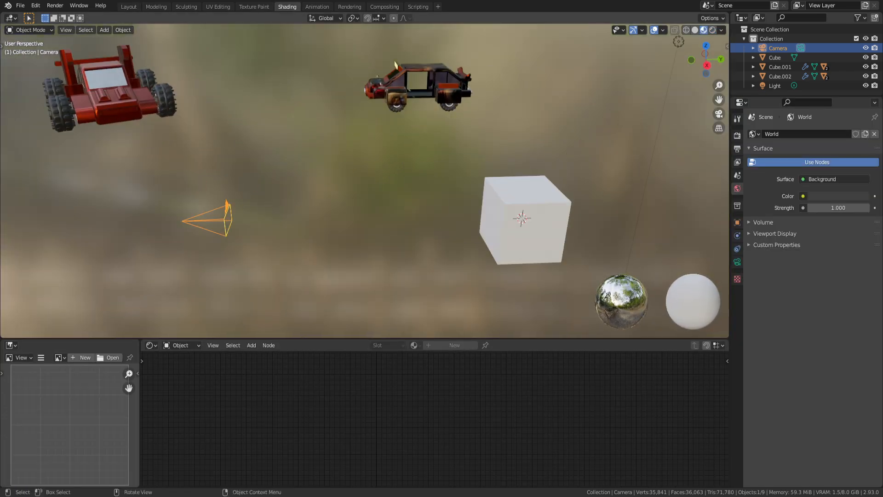
scroll(315, 236, down, 2)
key(ctrl+space)
scroll(442, 253, down, 4)
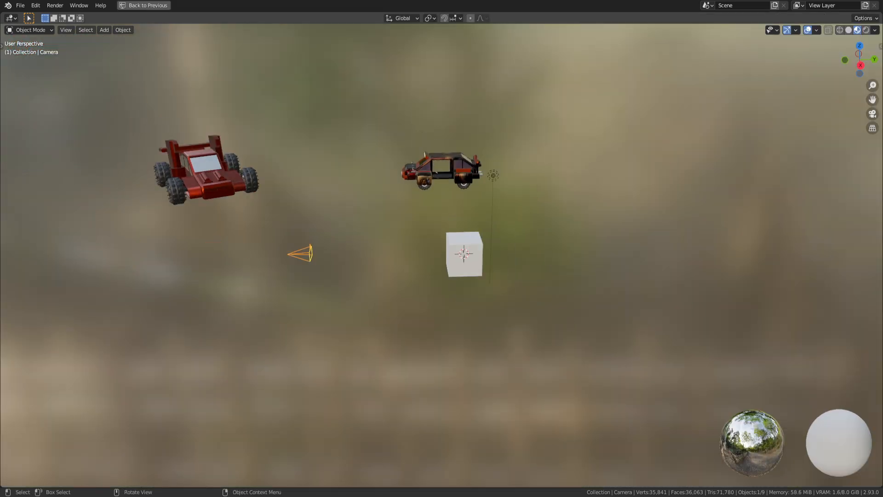
scroll(441, 253, up, 3)
scroll(441, 253, up, 2)
middle_drag(441, 253, 399, 252)
shift+middle_drag(399, 252, 267, 235)
scroll(267, 235, down, 3)
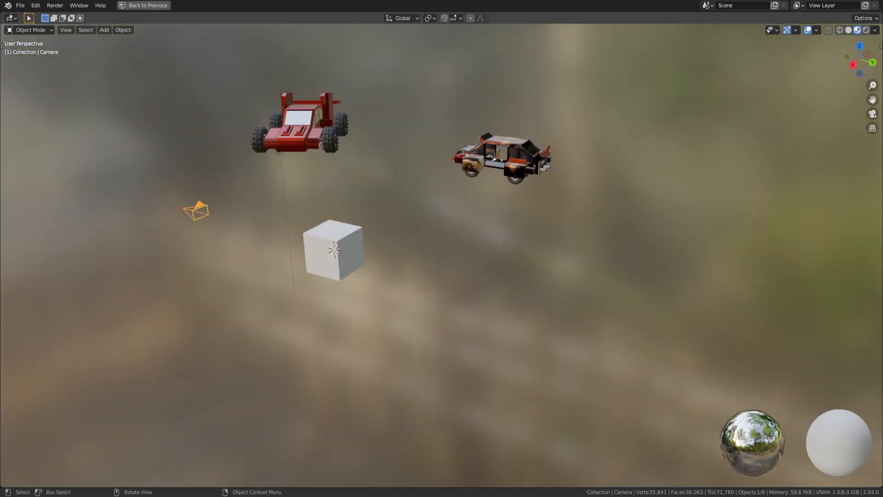
middle_drag(267, 235, 269, 234)
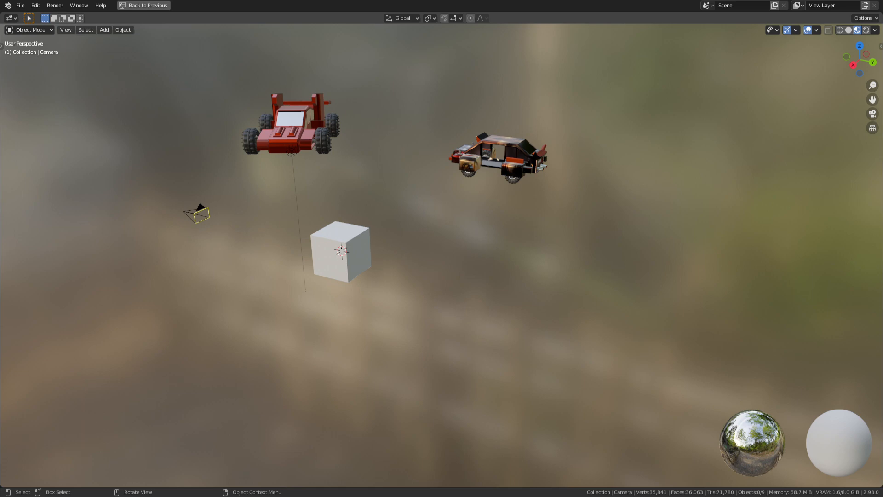
scroll(442, 255, up, 3)
scroll(442, 255, down, 4)
middle_drag(441, 255, 458, 265)
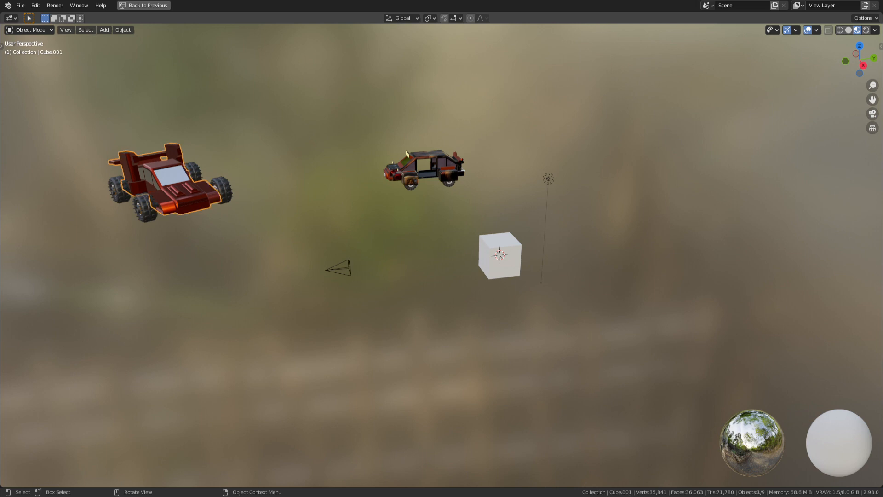
Move the red buggy closer to the rusty car along the global Y axis and adjust its position along X.
key(g)
key(z)
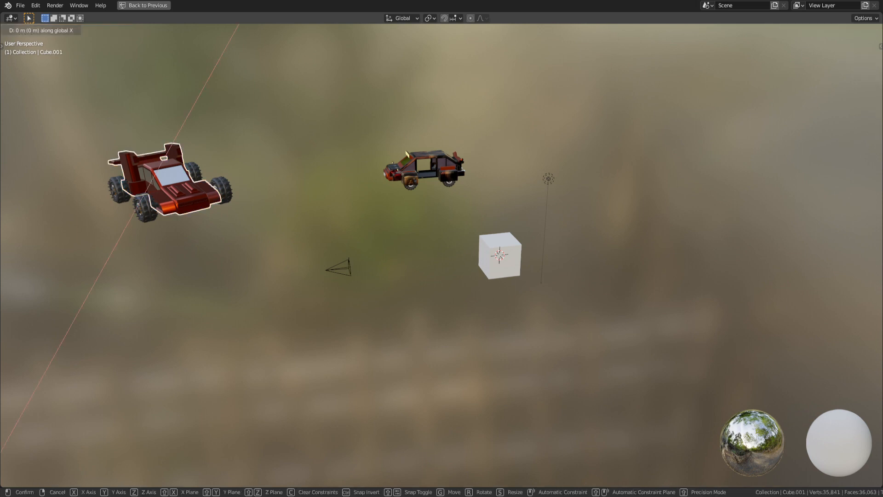
key(y)
click(413, 248)
key(g)
key(x)
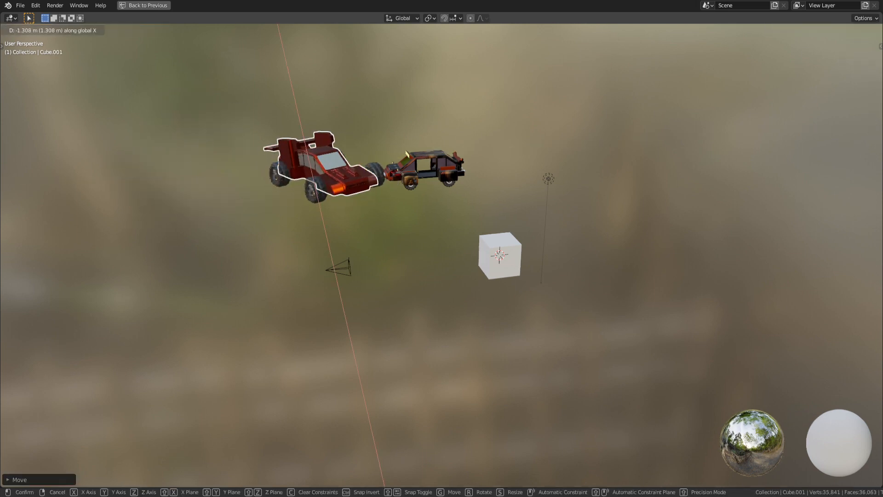
click(409, 212)
middle_drag(409, 212, 391, 221)
scroll(485, 221, up, 1)
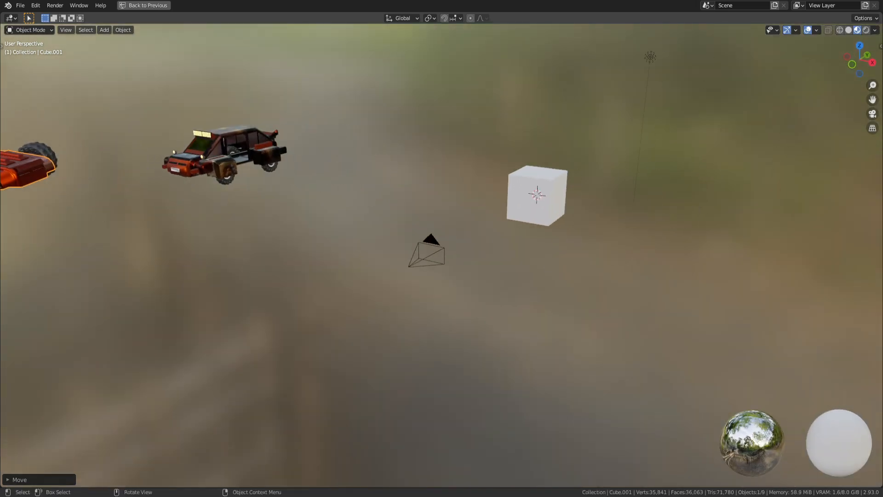
scroll(442, 255, down, 3)
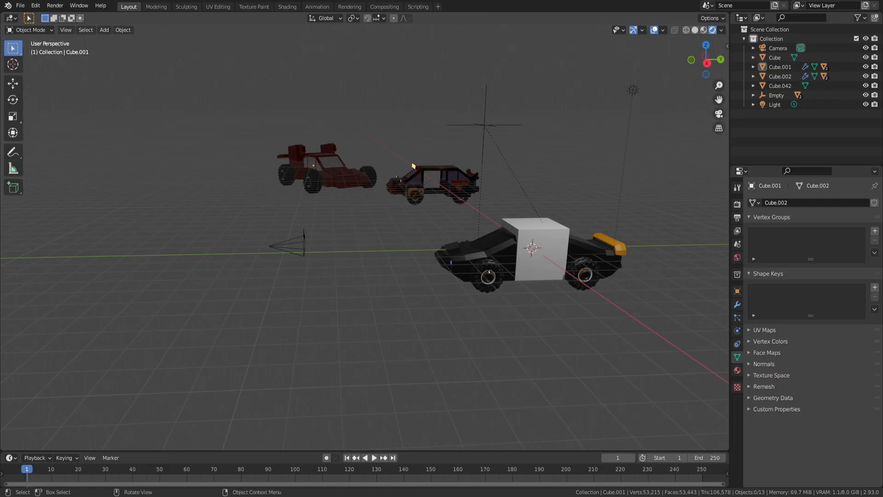
middle_drag(489, 271, 556, 284)
shift+middle_drag(428, 222, 408, 274)
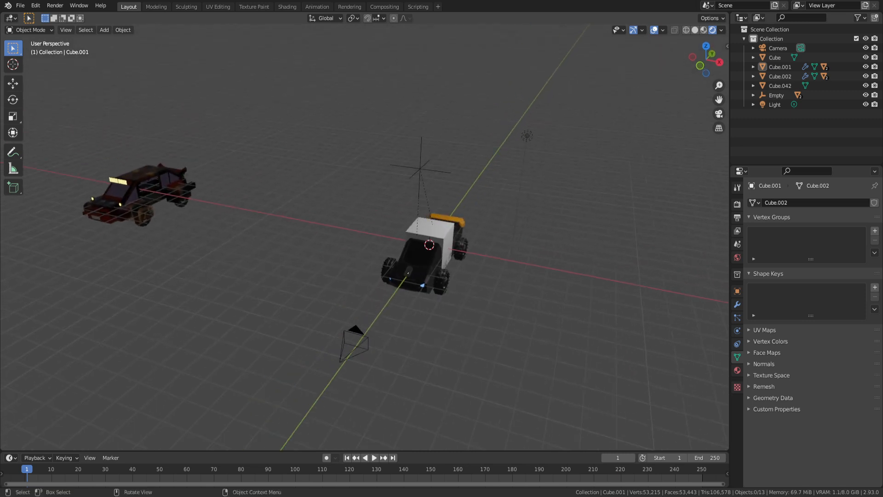
scroll(408, 273, up, 3)
click(474, 101)
scroll(474, 101, down, 2)
key(g)
key(x)
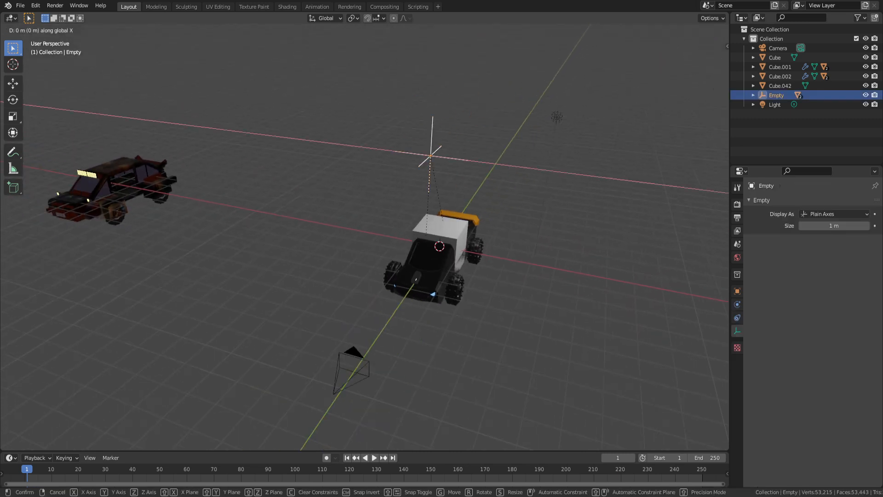
key(Escape)
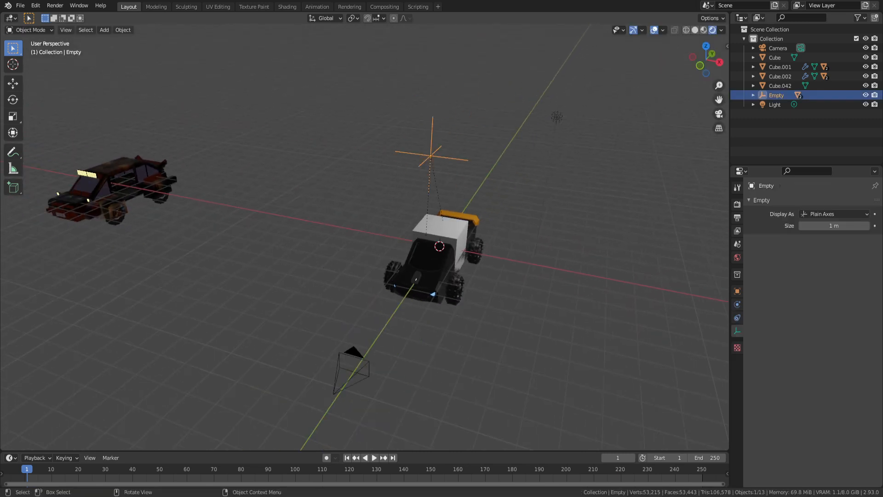
click(428, 264)
key(g)
key(Escape)
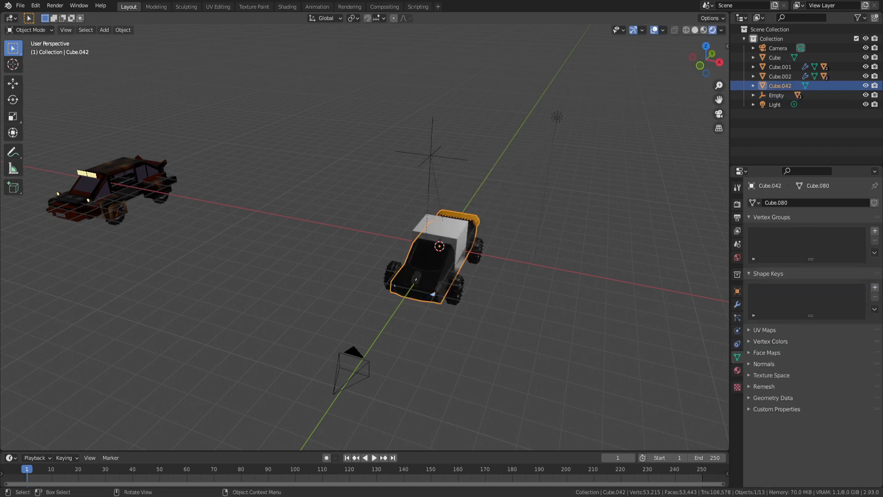
Move the white cube off the black car into the free space beside it.
click(442, 228)
key(g)
click(639, 202)
click(433, 257)
key(g)
key(Escape)
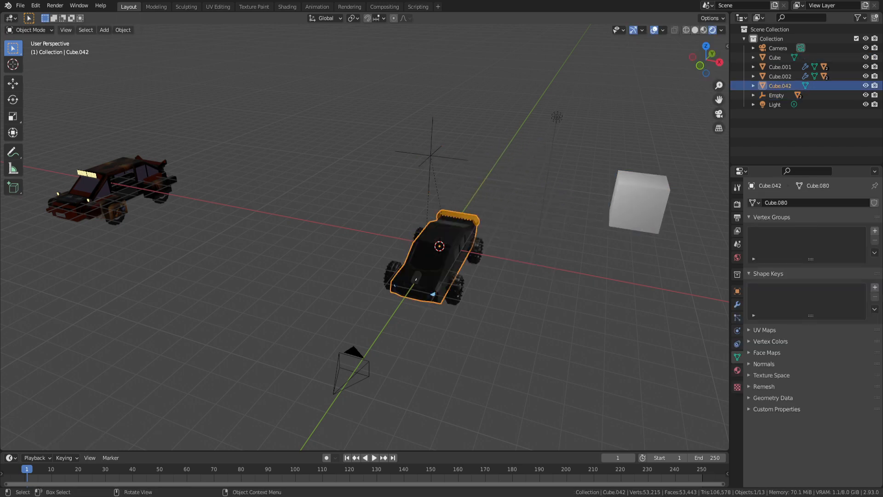
click(431, 154)
key(g)
key(Escape)
Parent the black car's body to the Empty above it and test the parenting with a trial move of the Empty.
click(432, 258)
shift+click(431, 154)
key(ctrl+p)
key(Return)
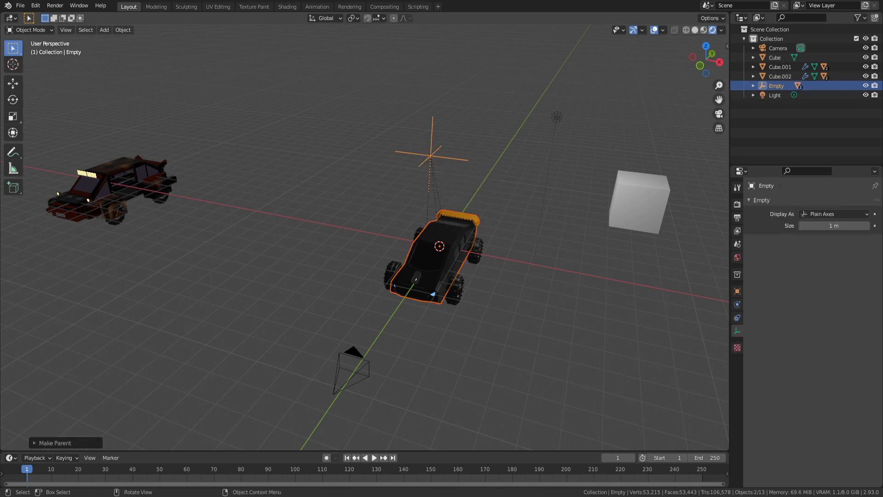
click(487, 184)
click(431, 155)
key(g)
key(Escape)
scroll(364, 237, down, 1)
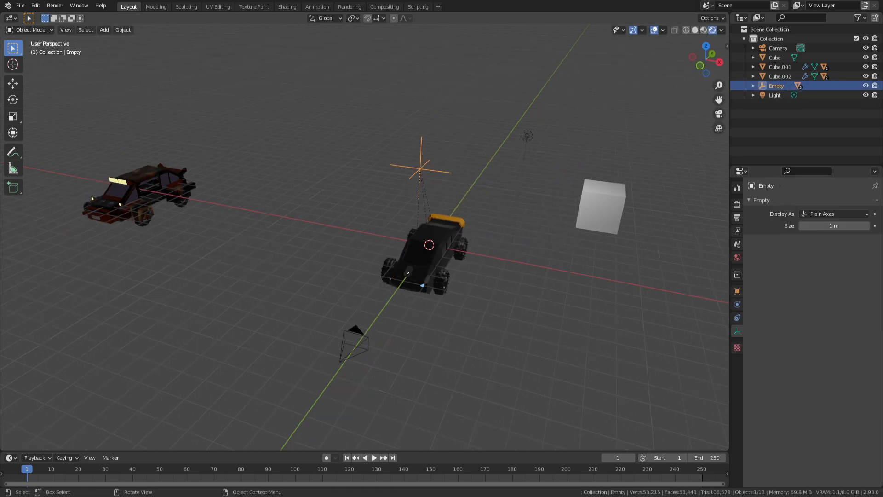
Examine the black car and the surrounding vehicles from several angles and distances.
middle_drag(395, 276, 345, 241)
scroll(362, 237, up, 4)
shift+middle_drag(413, 299, 257, 156)
middle_drag(258, 156, 246, 195)
scroll(365, 237, down, 6)
scroll(365, 237, down, 1)
scroll(365, 237, up, 4)
scroll(365, 236, down, 5)
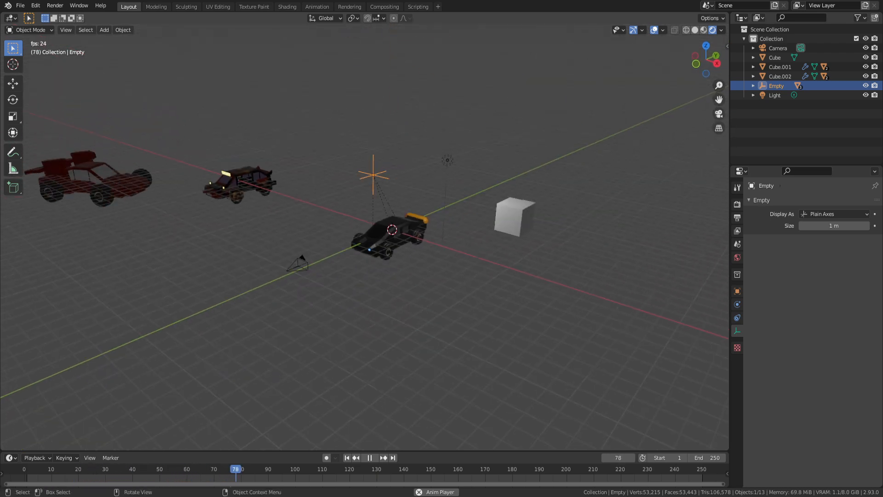
Try moving the Empty along X during playback, and try hiding it above the black car.
key(g)
key(y)
key(x)
click(478, 351)
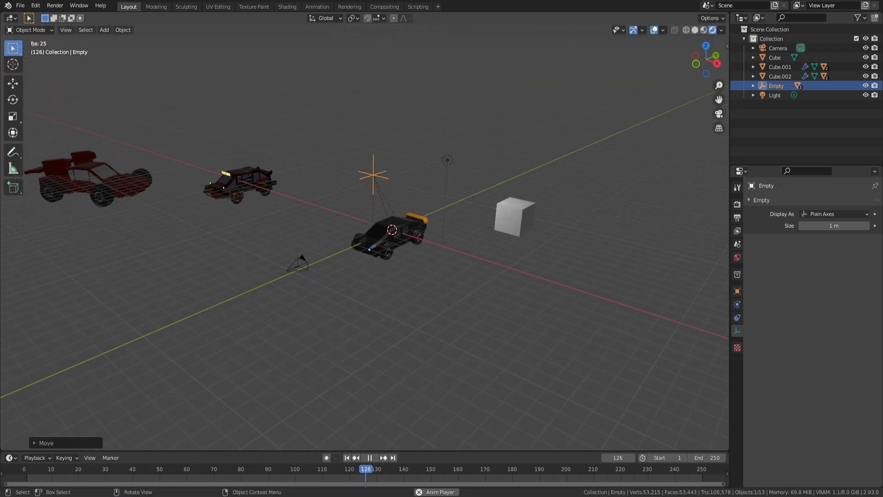
right_click(479, 351)
key(Escape)
key(h)
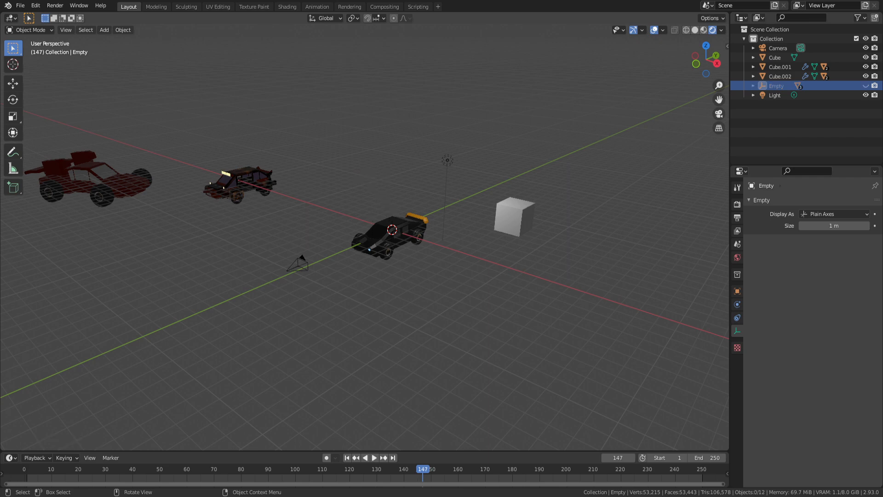
drag(415, 234, 424, 242)
click(391, 234)
middle_drag(391, 234, 403, 236)
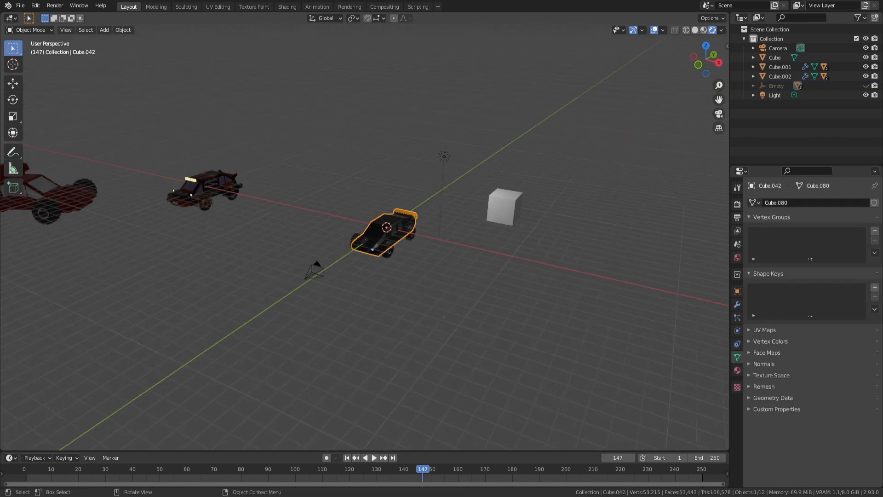
Move the Empty with the black car along the global X axis toward the other two cars.
click(372, 174)
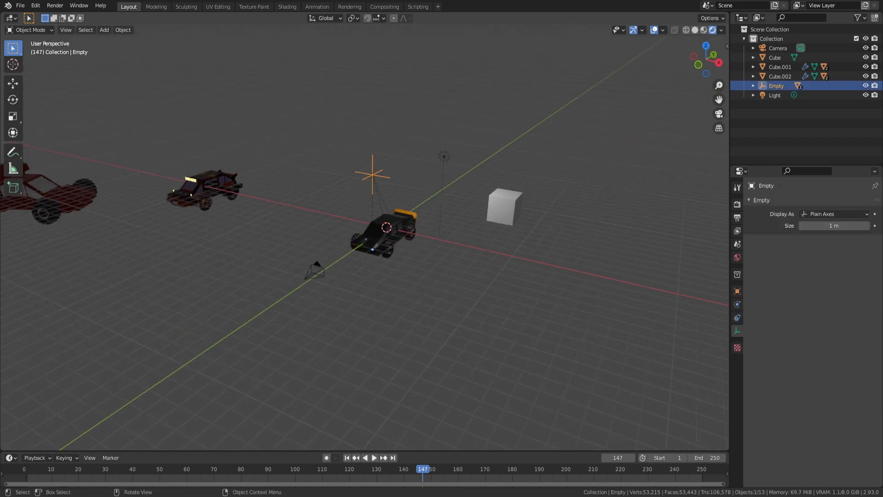
key(g)
key(x)
key(Return)
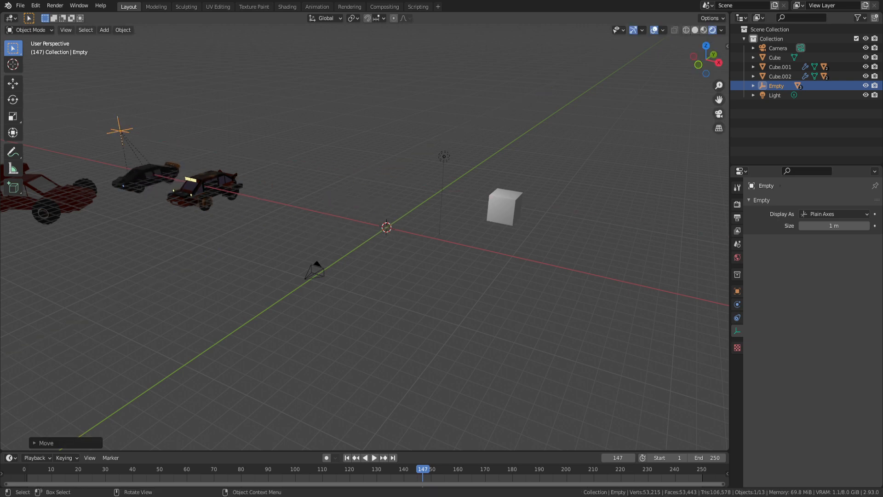
Scale the Empty with the black car up about 1.67 times and raise it along the Z axis.
key(s)
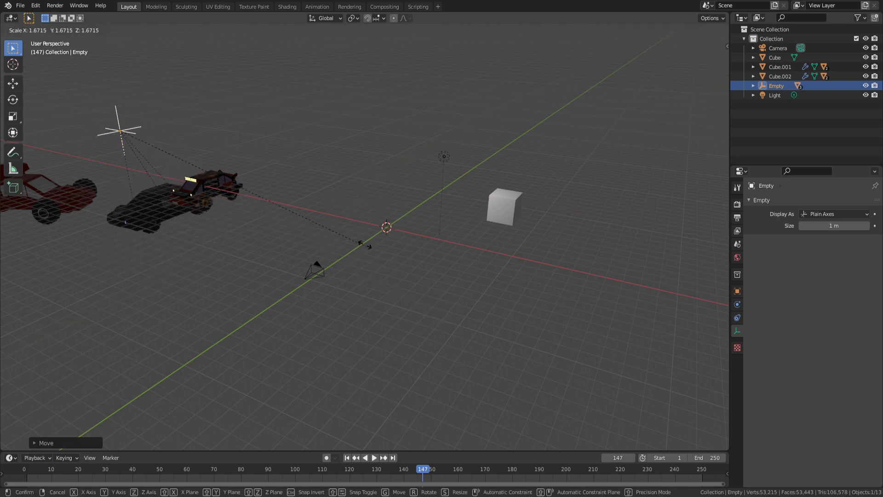
key(Return)
key(g)
key(z)
key(Return)
scroll(365, 237, up, 3)
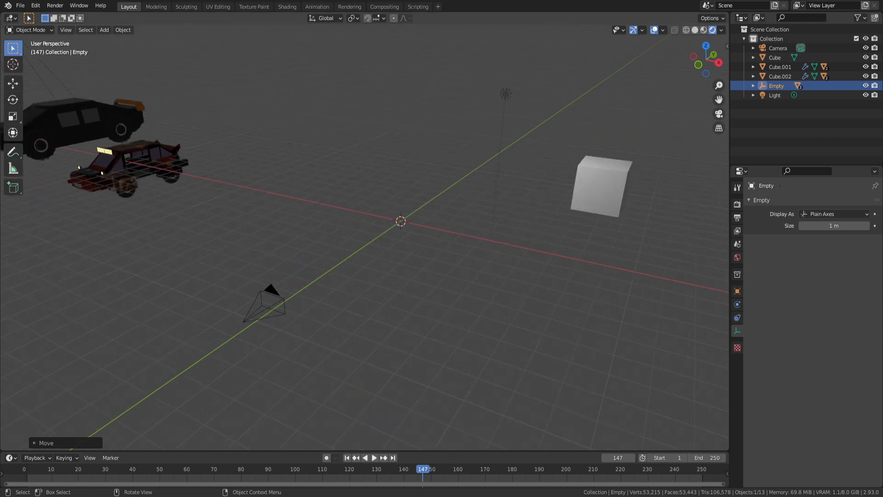
scroll(365, 237, down, 2)
middle_drag(365, 237, 328, 229)
shift+middle_drag(328, 230, 352, 274)
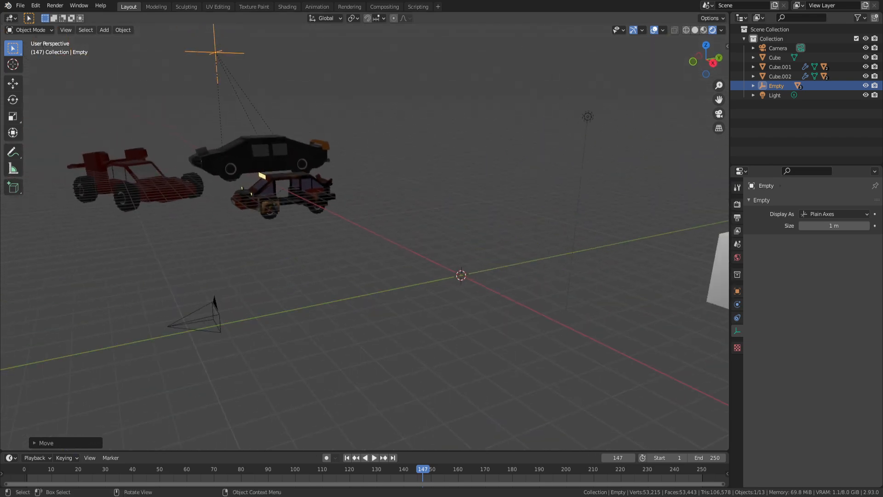
Clear the Empty's location, then reposition it with the black car along X and Z behind the other two cars.
key(alt+g)
key(g)
key(x)
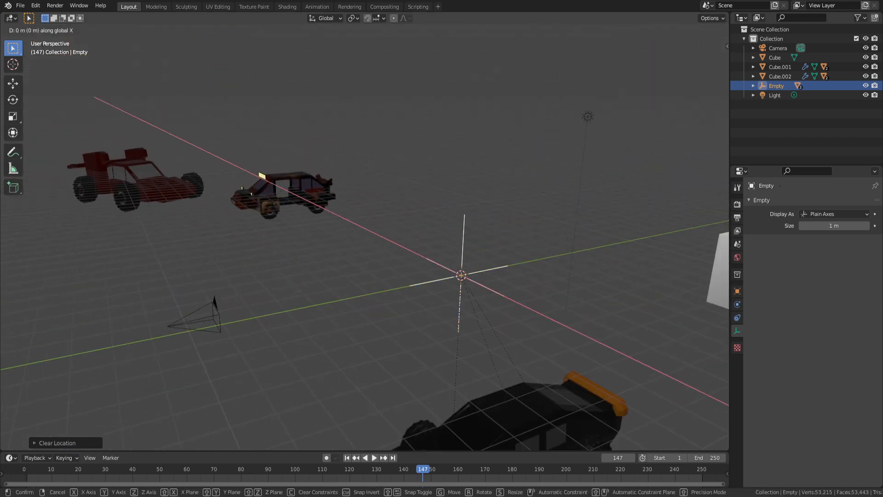
key(Return)
key(g)
key(z)
key(Return)
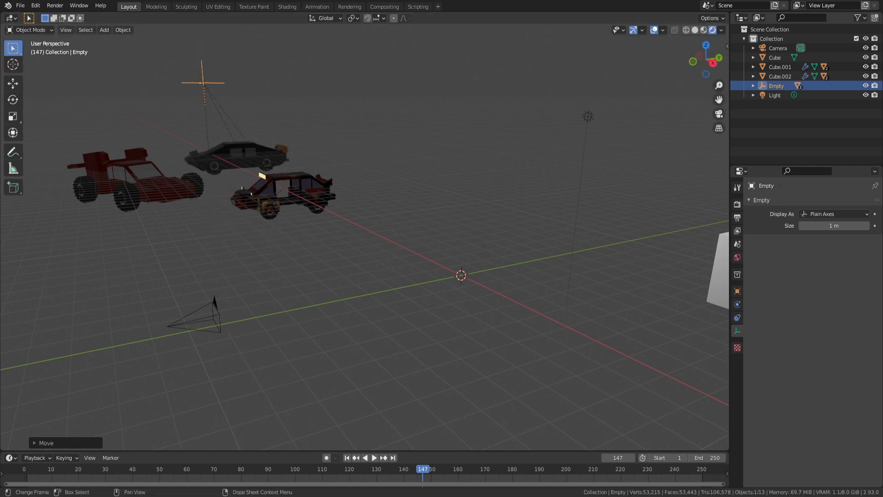
Clear the cube's location so it sits at the world origin.
middle_drag(365, 237, 342, 241)
click(571, 203)
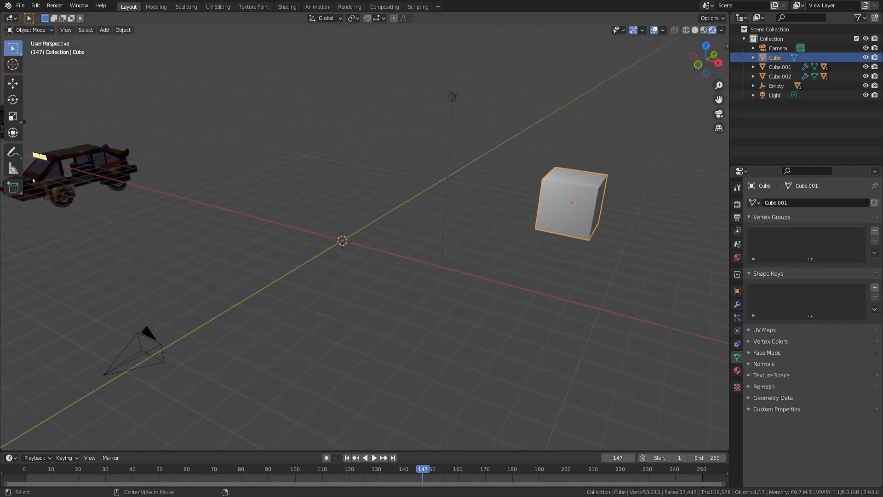
key(alt+g)
middle_drag(572, 202, 683, 214)
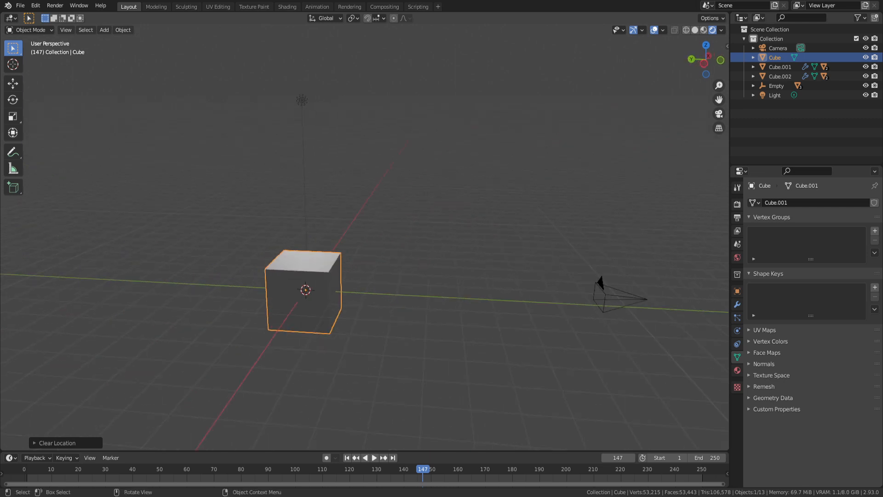
shift+middle_drag(414, 257, 431, 223)
scroll(414, 169, up, 3)
scroll(413, 169, down, 7)
scroll(391, 170, up, 2)
Clear the point light's location and raise it along the global Z axis above the cube.
click(363, 69)
key(alt+g)
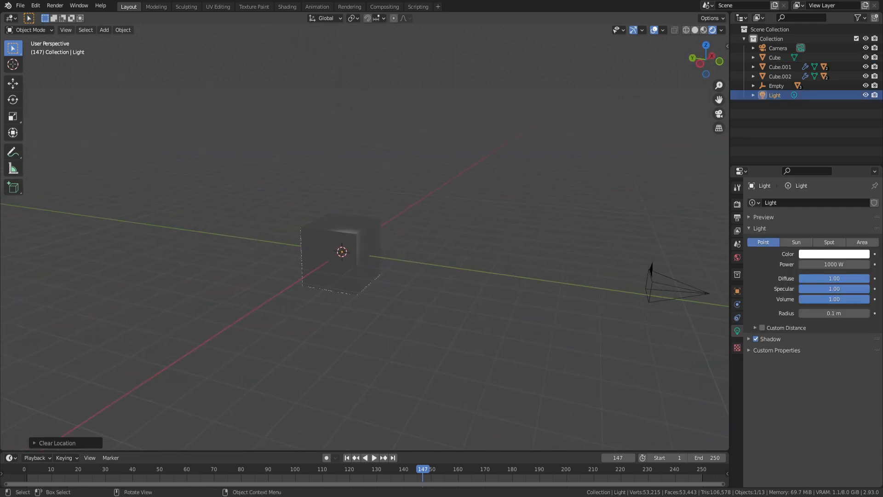
key(g)
key(z)
click(341, 104)
scroll(341, 104, up, 3)
middle_drag(341, 104, 402, 101)
scroll(226, 112, down, 7)
scroll(486, 102, up, 4)
middle_drag(402, 101, 239, 115)
scroll(409, 120, up, 3)
scroll(343, 122, down, 3)
scroll(342, 121, down, 3)
scroll(239, 115, up, 3)
Move the point light along the global Y axis from above the cube toward the camera.
key(g)
key(y)
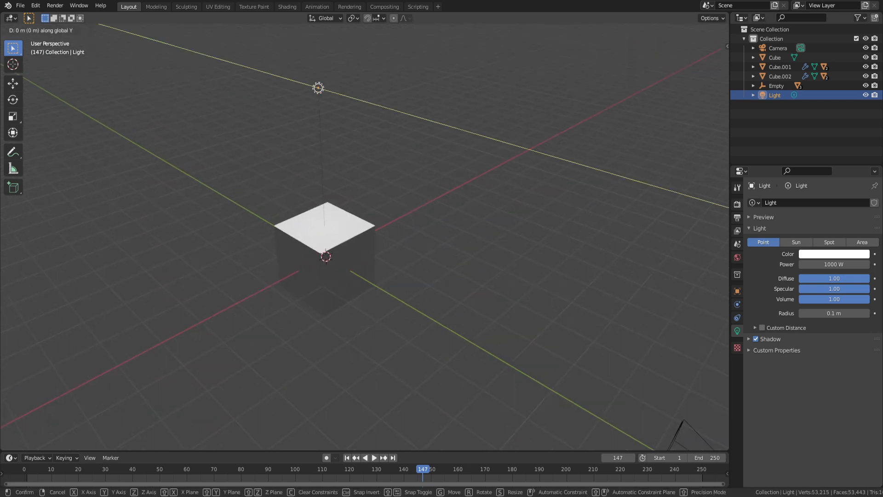
click(548, 154)
scroll(547, 154, down, 3)
middle_drag(547, 153, 453, 161)
scroll(460, 145, up, 3)
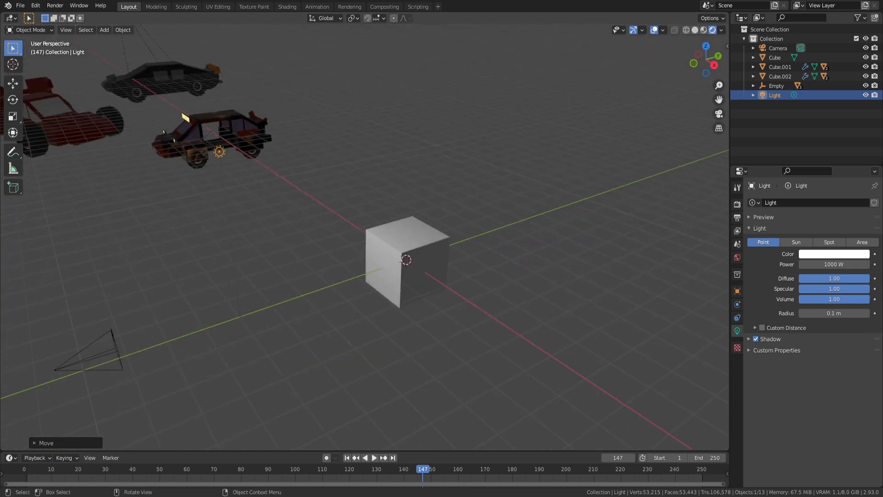
scroll(414, 184, down, 2)
middle_drag(414, 184, 683, 115)
middle_drag(350, 203, 416, 205)
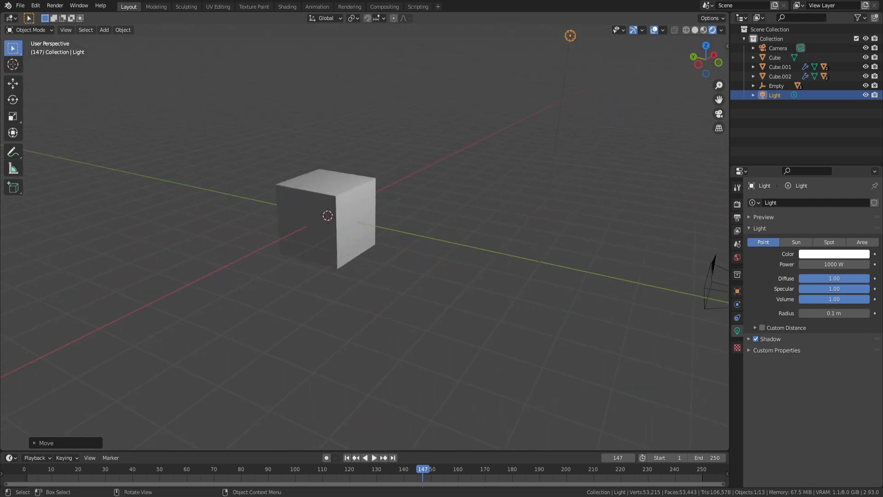
In Edit Mode, extrude the cube's camera-facing side face outward twice along its normal to lengthen the block.
click(341, 214)
key(Tab)
key(3)
click(356, 223)
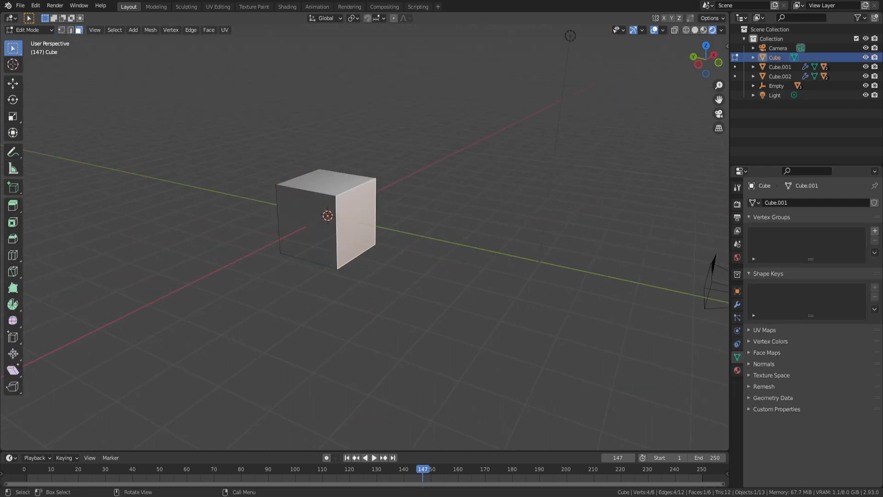
middle_drag(356, 223, 384, 209)
key(e)
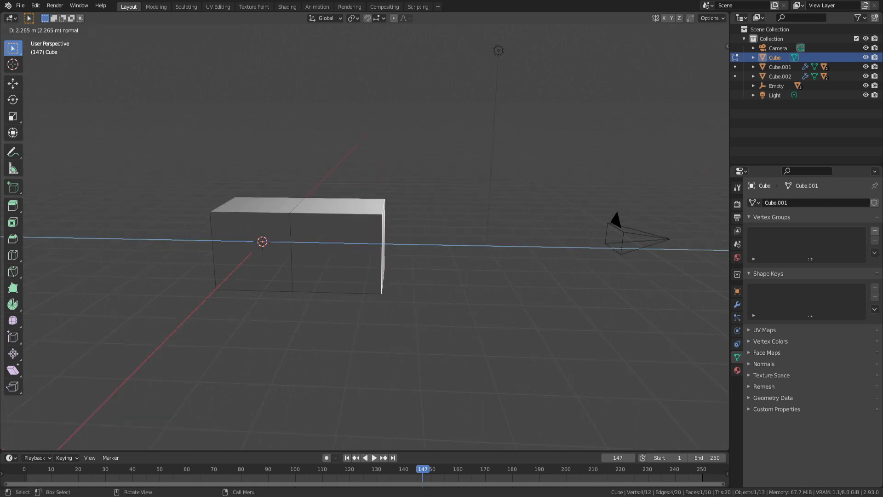
click(401, 242)
key(e)
click(479, 243)
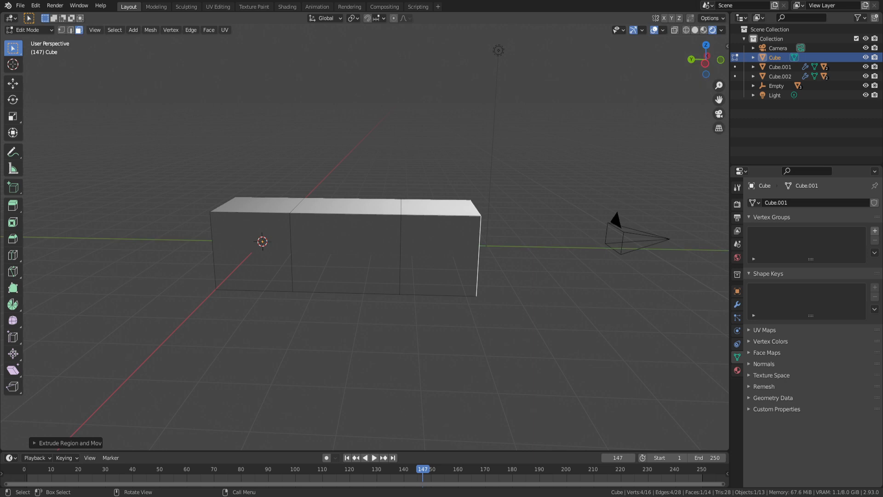
Lower the top edge of the block's camera-side end along Z to form a sloping front section.
mouse_move(479, 244)
middle_down()
mouse_move(453, 247)
mouse_move(478, 239)
middle_up()
key(2)
click(468, 226)
key(g)
key(z)
key(Escape)
key(g)
key(z)
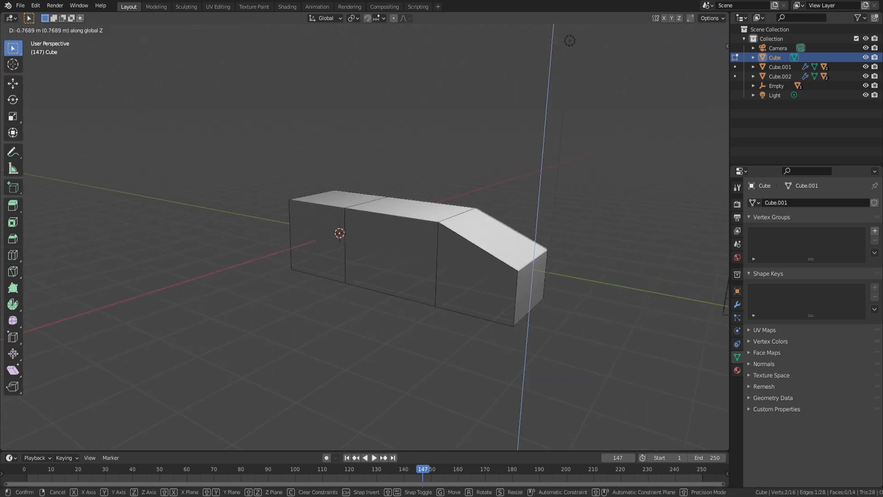
click(478, 286)
middle_drag(479, 286, 508, 276)
scroll(508, 276, up, 2)
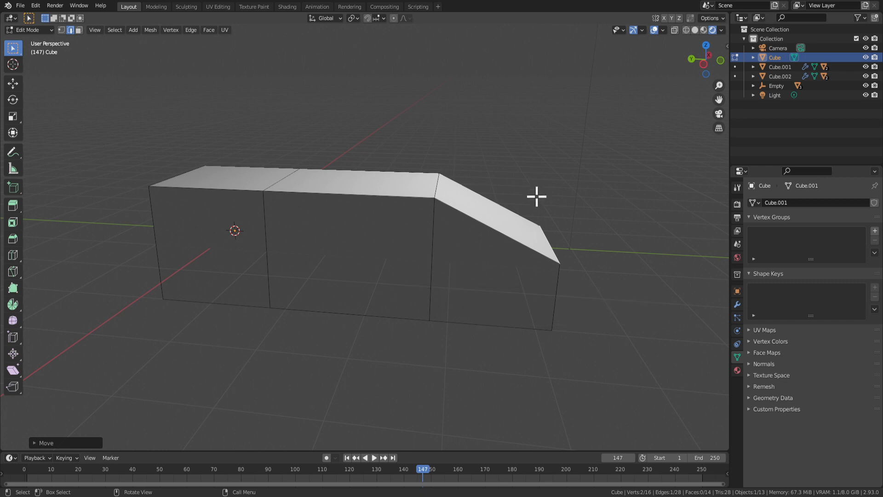
key(Tab)
middle_drag(508, 266, 446, 264)
key(Tab)
Extrude the end face opposite the slope outward to add another body section.
middle_drag(201, 252, 350, 270)
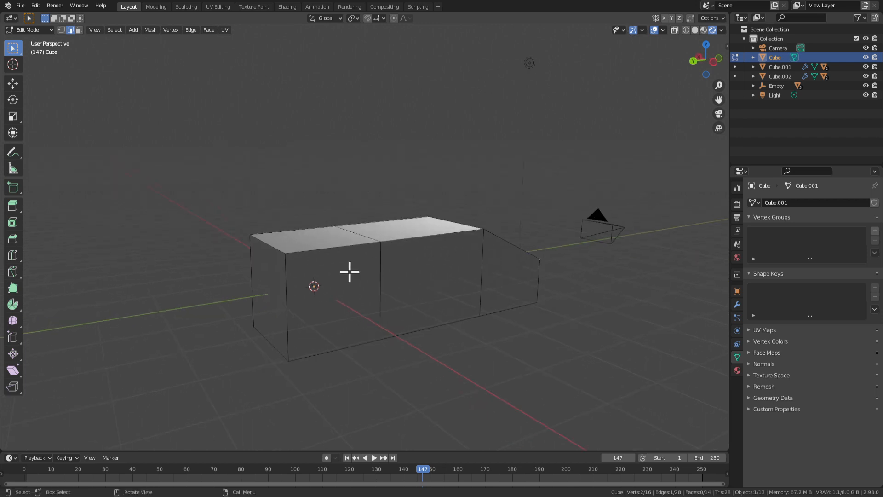
key(3)
click(290, 265)
middle_drag(290, 266, 325, 248)
key(e)
click(328, 280)
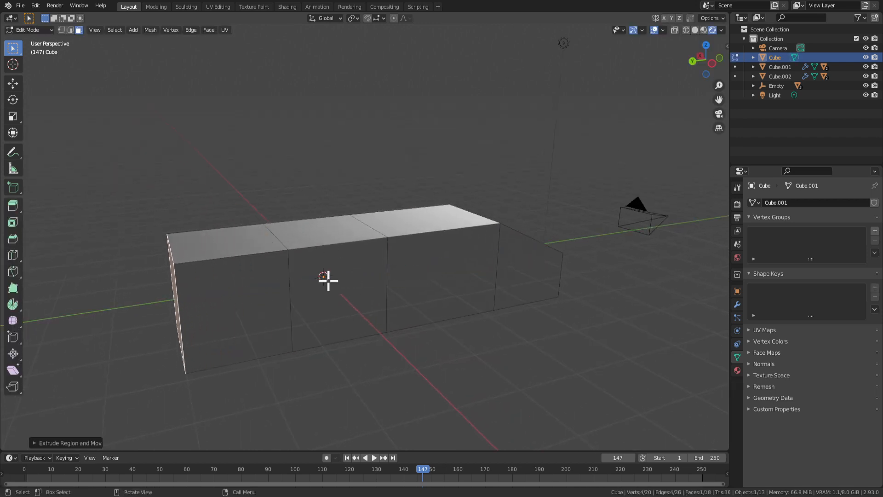
Lower the top edge of the newly extruded end along the global Z axis.
key(2)
middle_drag(190, 255, 270, 212)
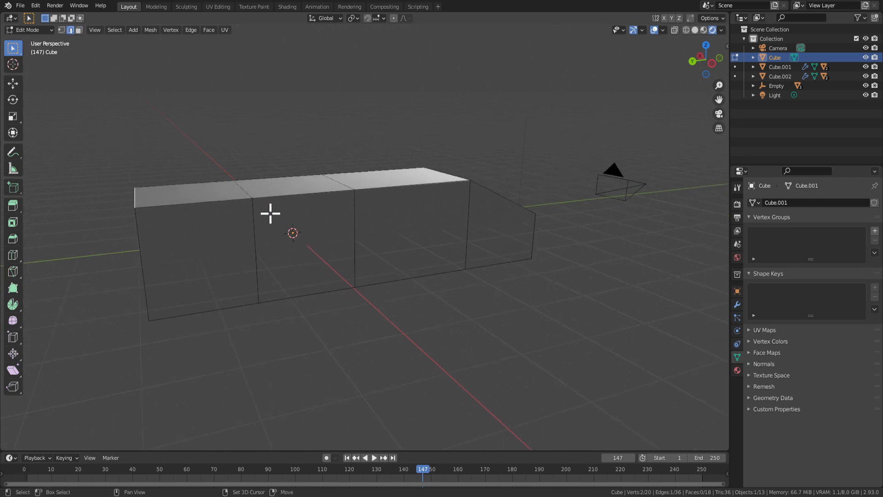
key(g)
key(z)
click(270, 261)
Move the end face opposite the camera inward along the Y axis to shorten that section, and return to Object Mode.
key(3)
middle_drag(177, 263, 208, 268)
click(171, 269)
middle_drag(318, 264, 311, 261)
key(g)
key(y)
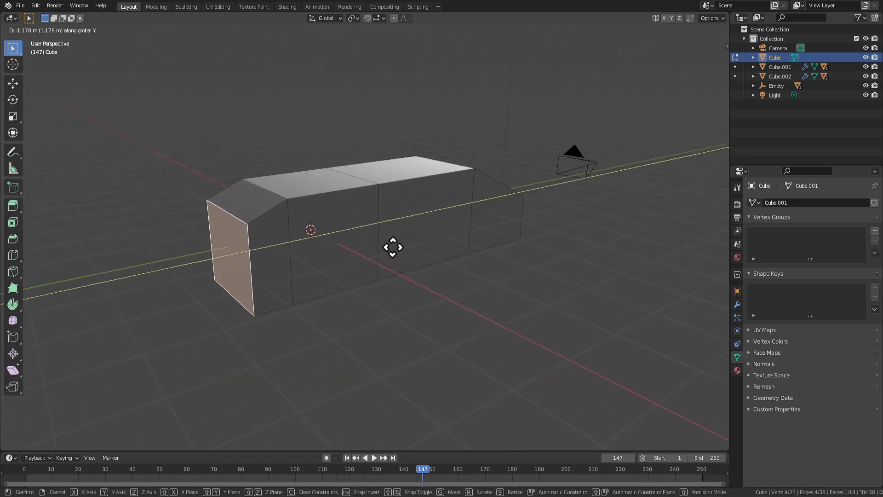
click(384, 246)
middle_drag(384, 246, 318, 235)
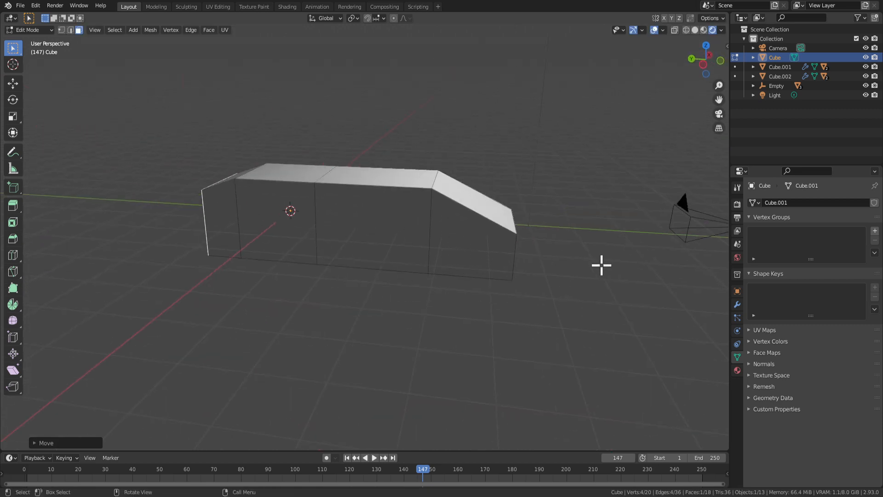
key(KP_Divide)
key(Tab)
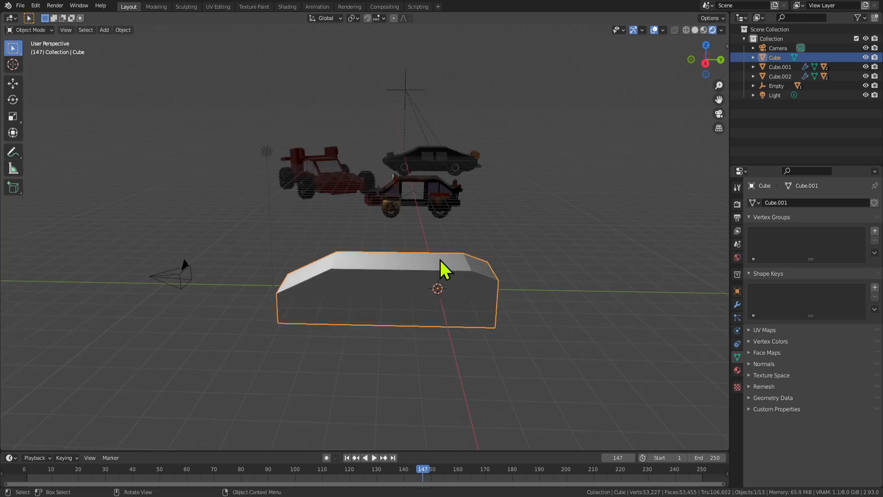
Select the Empty with the black car and the other two cars, and move them about 30 m along negative Y.
scroll(440, 260, down, 3)
middle_drag(465, 224, 464, 216)
click(396, 102)
shift+click(403, 191)
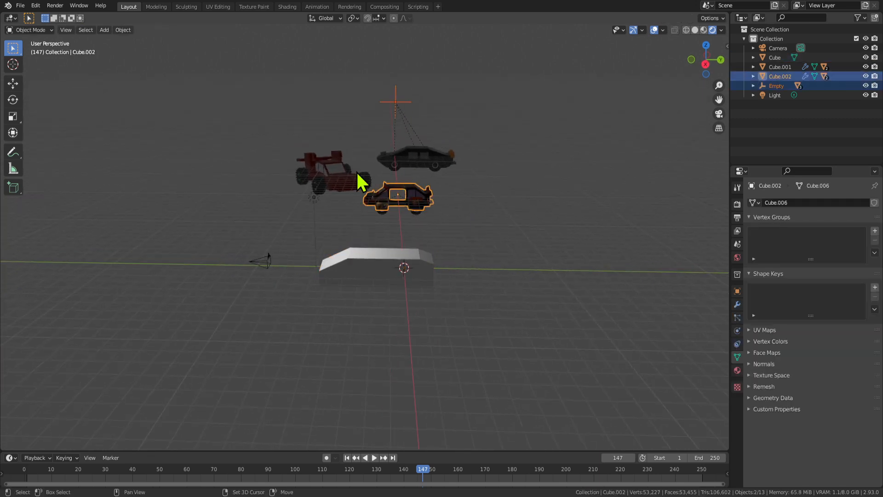
shift+click(358, 180)
key(g)
key(y)
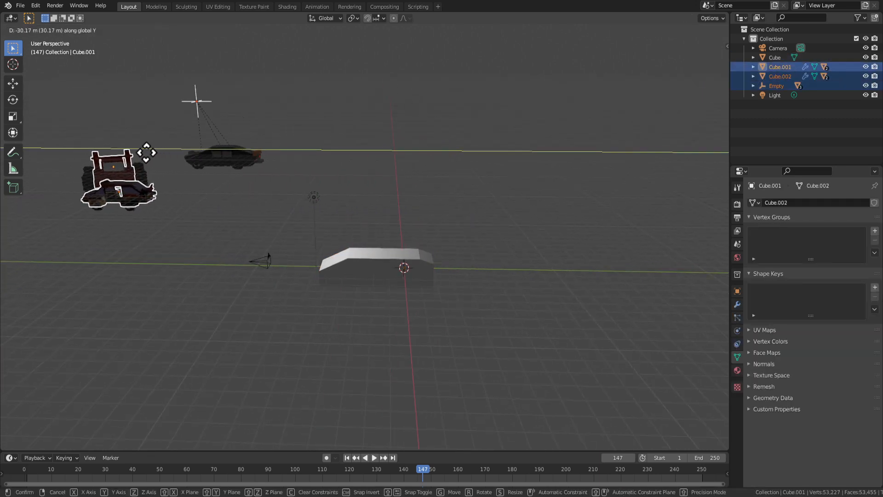
click(126, 156)
Move the selected Empty and two cars farther back along the global X axis, away from the new body.
middle_drag(126, 156, 308, 240)
key(g)
key(x)
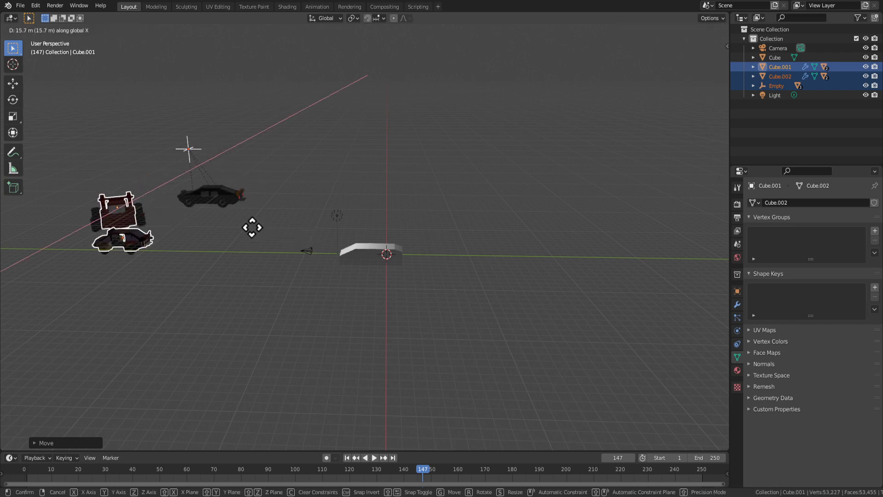
click(320, 196)
click(203, 217)
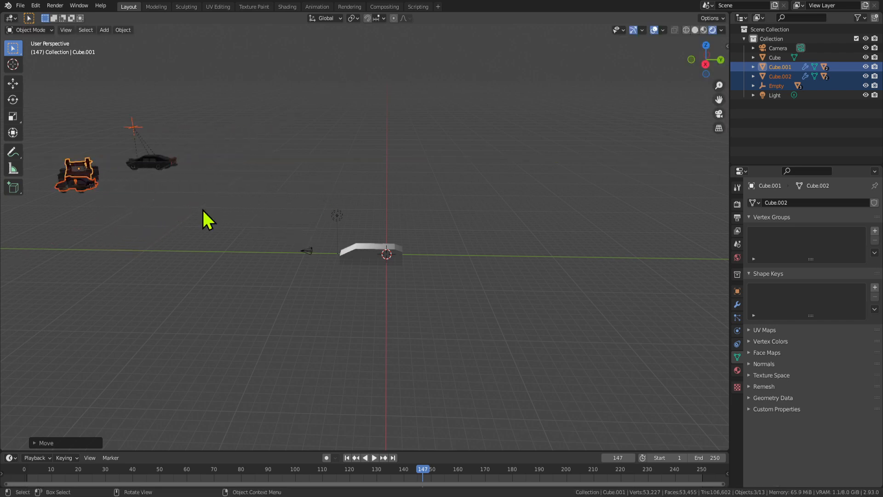
Switch to the Shading workspace, maximize the 3D viewport and set it to rendered shading.
scroll(390, 300, up, 5)
click(239, 138)
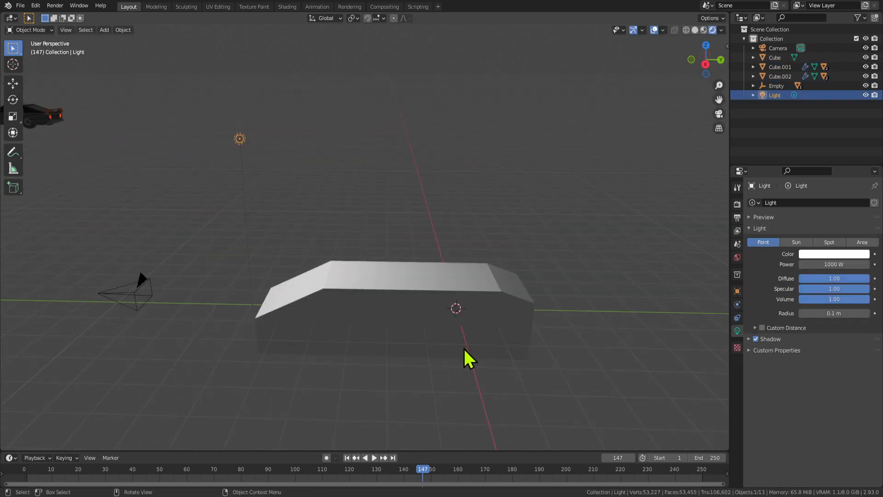
middle_drag(464, 350, 444, 257)
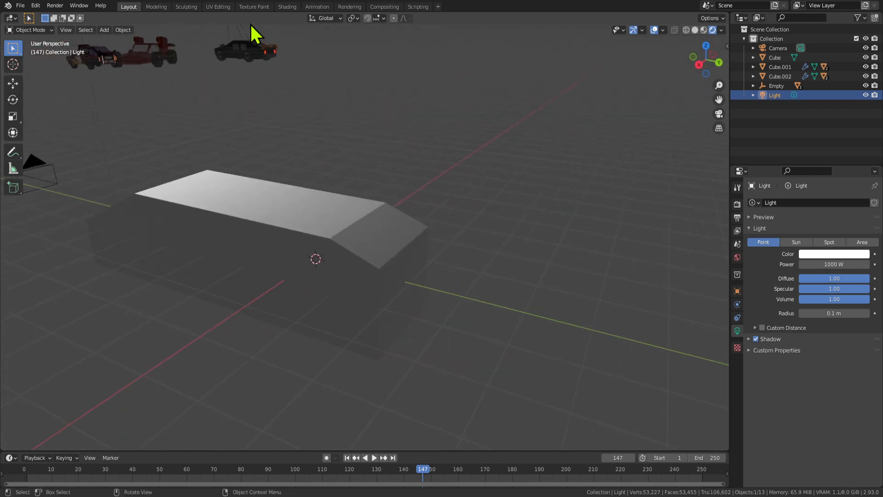
click(287, 7)
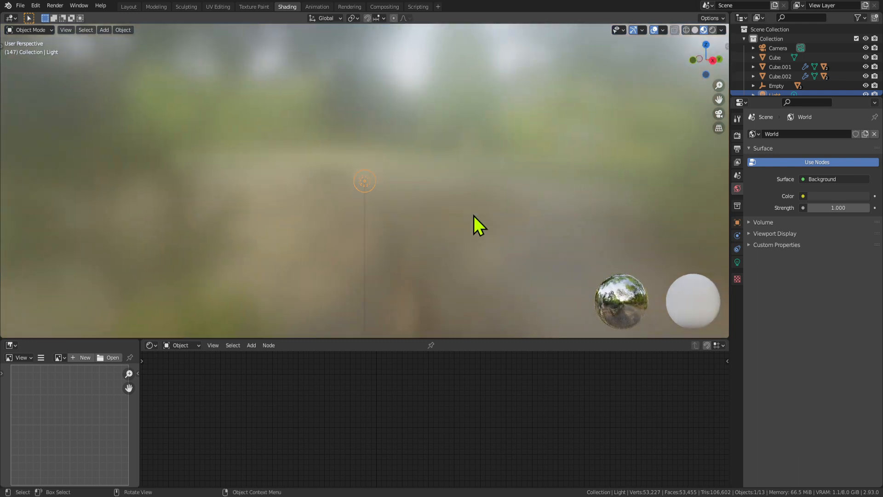
key(ctrl+space)
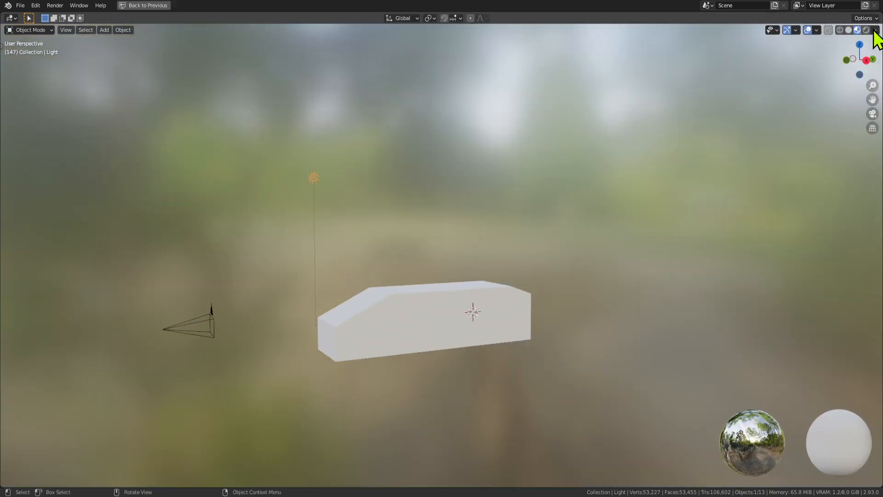
click(867, 29)
mouse_move(723, 209)
middle_down()
mouse_move(599, 296)
mouse_move(454, 206)
mouse_move(417, 256)
mouse_move(421, 270)
mouse_move(359, 303)
middle_up()
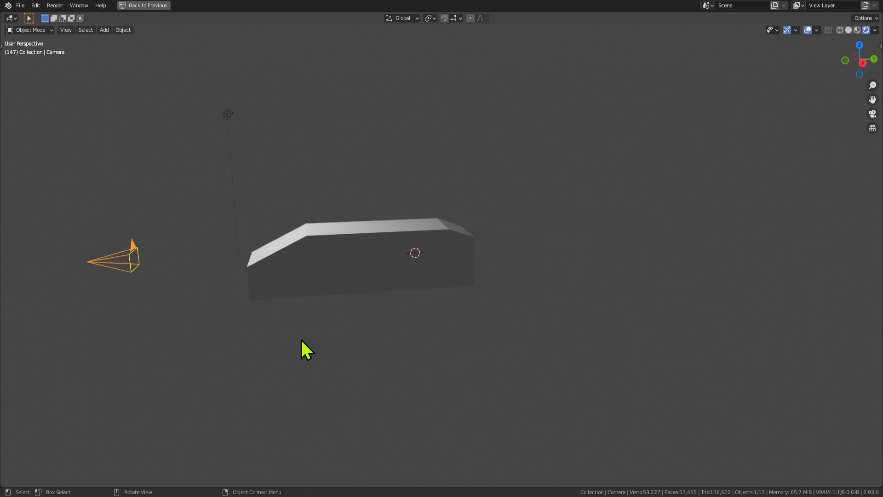
In Edit Mode, lower the top edge of the body's end opposite the camera further along Z.
middle_drag(370, 263, 463, 295)
click(470, 244)
middle_drag(470, 244, 373, 306)
key(Tab)
key(2)
key(g)
key(z)
click(406, 267)
Select the camera-side end face of the body and adjust its position along the global Y axis.
key(3)
click(277, 349)
middle_drag(315, 349, 345, 340)
key(g)
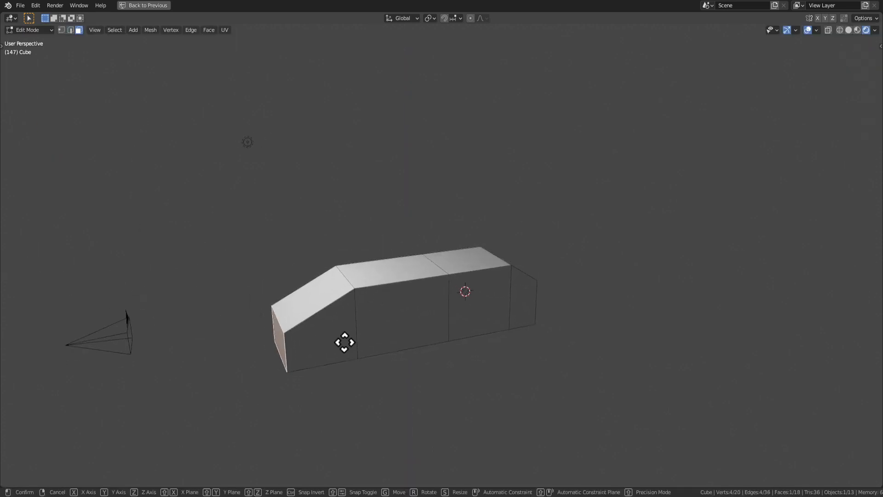
key(y)
click(343, 334)
middle_drag(456, 331, 394, 288)
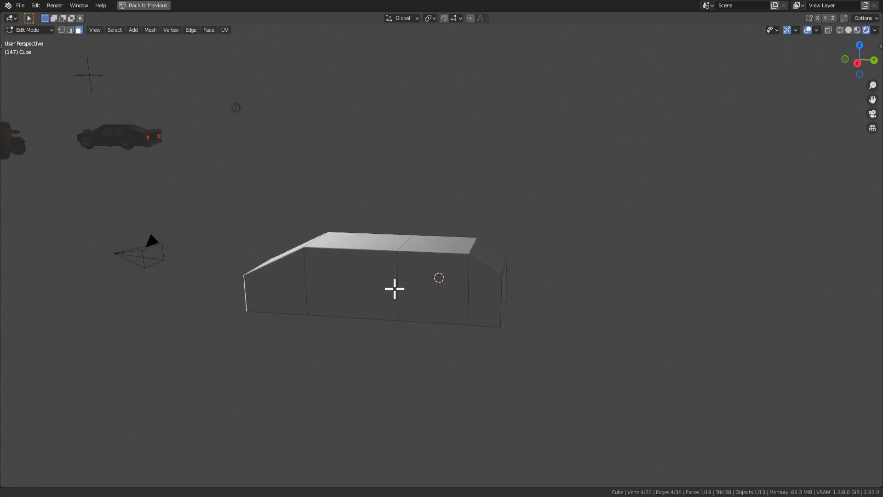
scroll(394, 288, up, 3)
middle_drag(473, 248, 430, 281)
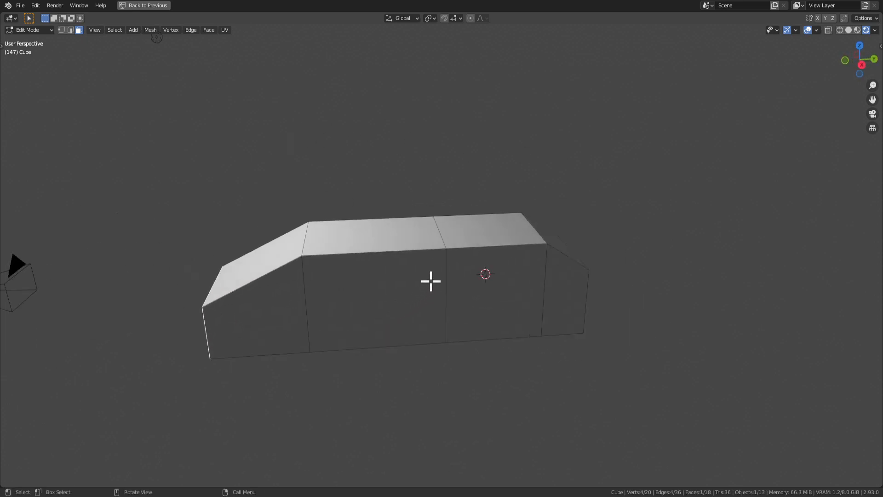
Return to Object Mode and move the camera away from the car body along the global Y axis in two moves.
key(Tab)
click(180, 296)
key(g)
key(y)
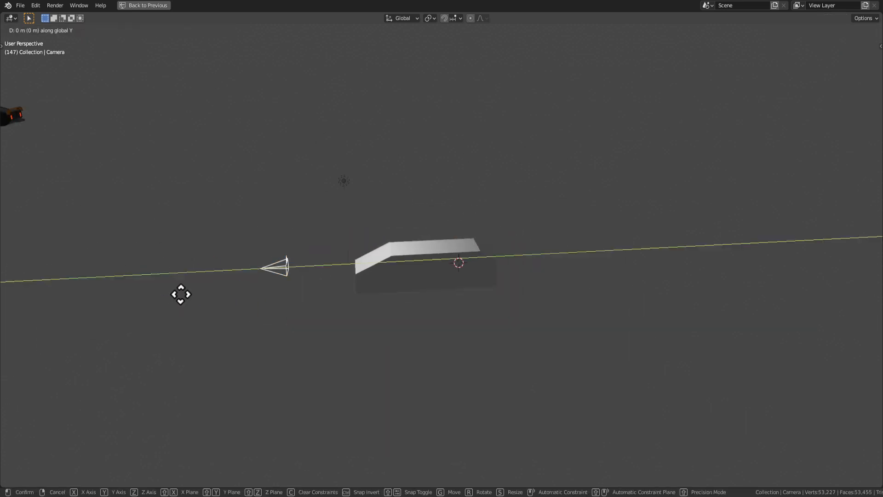
click(71, 301)
scroll(181, 315, down, 3)
key(g)
key(y)
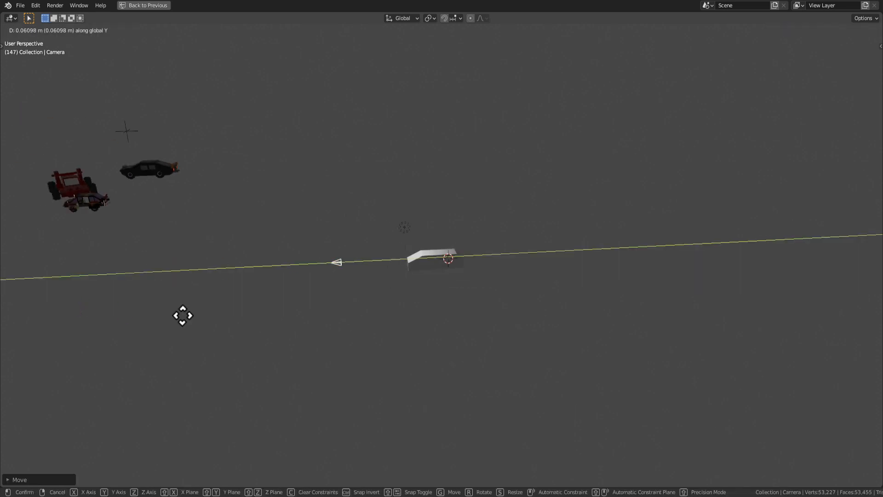
click(73, 327)
Move the point light upward above the car body, raising it much higher along the global Z axis.
scroll(329, 322, up, 6)
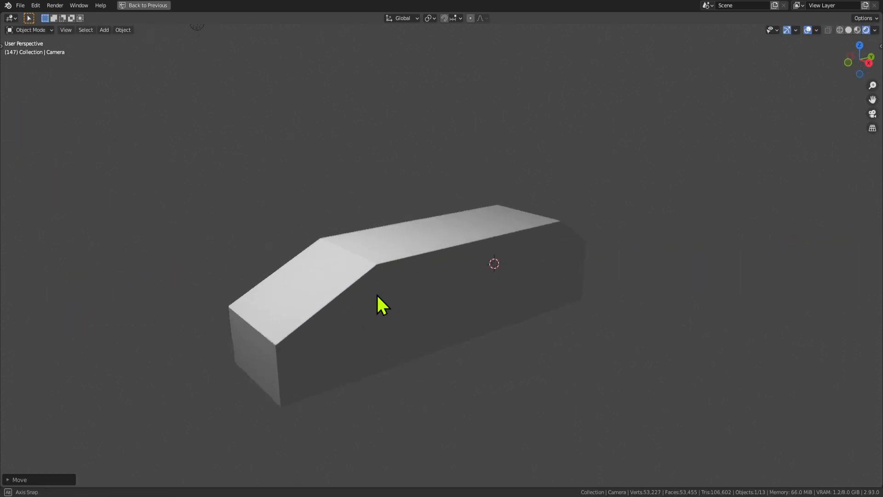
middle_drag(376, 293, 399, 295)
scroll(399, 295, up, 1)
scroll(393, 282, down, 3)
click(359, 108)
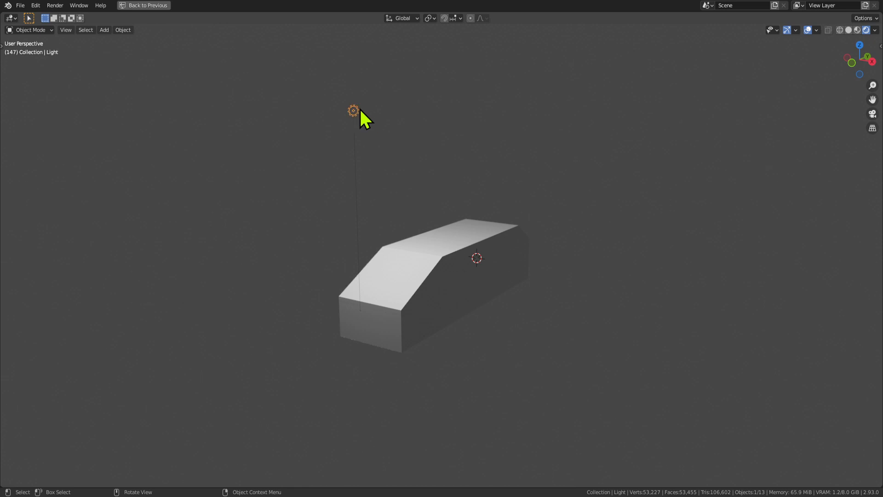
key(g)
click(359, 29)
key(g)
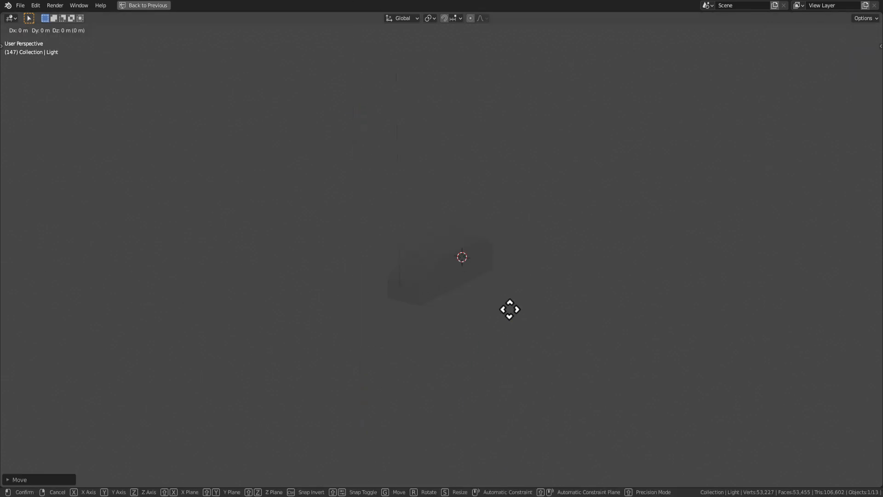
key(z)
click(556, 112)
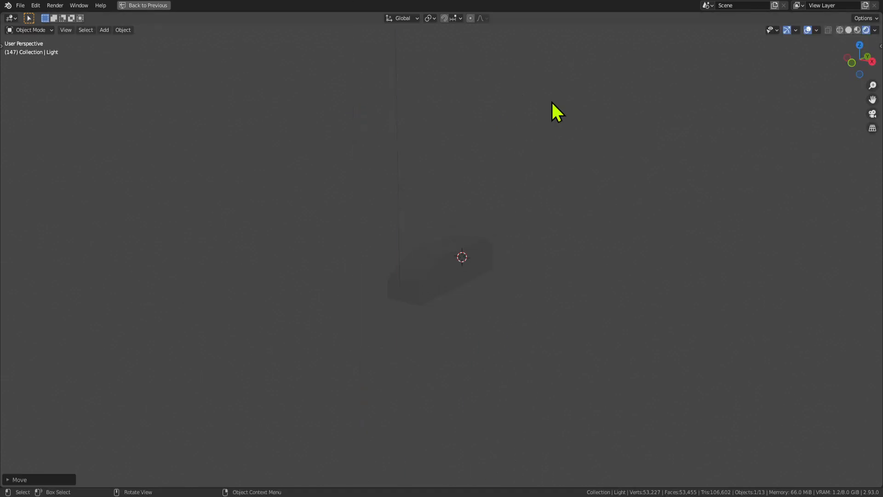
Check the car body in Material Preview shading and set the viewport to Solid shading.
click(857, 30)
scroll(588, 200, up, 4)
mouse_move(496, 203)
middle_down()
mouse_move(589, 200)
mouse_move(705, 146)
mouse_move(593, 183)
mouse_move(469, 144)
middle_up()
scroll(584, 186, up, 3)
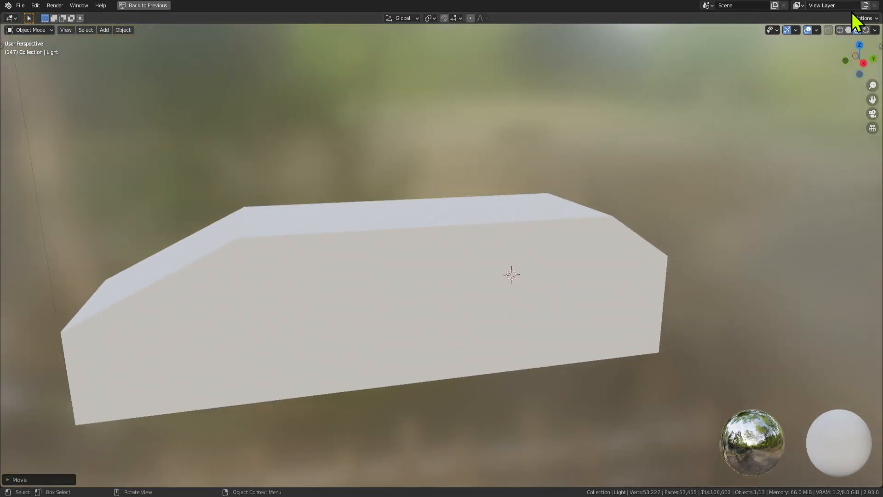
click(849, 30)
scroll(528, 214, down, 3)
mouse_move(529, 214)
middle_down()
mouse_move(476, 230)
mouse_move(607, 154)
middle_up()
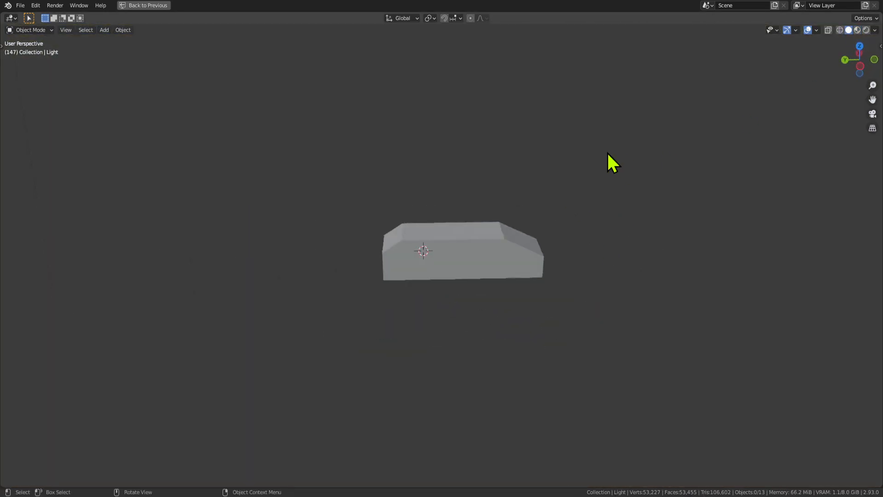
scroll(541, 89, down, 8)
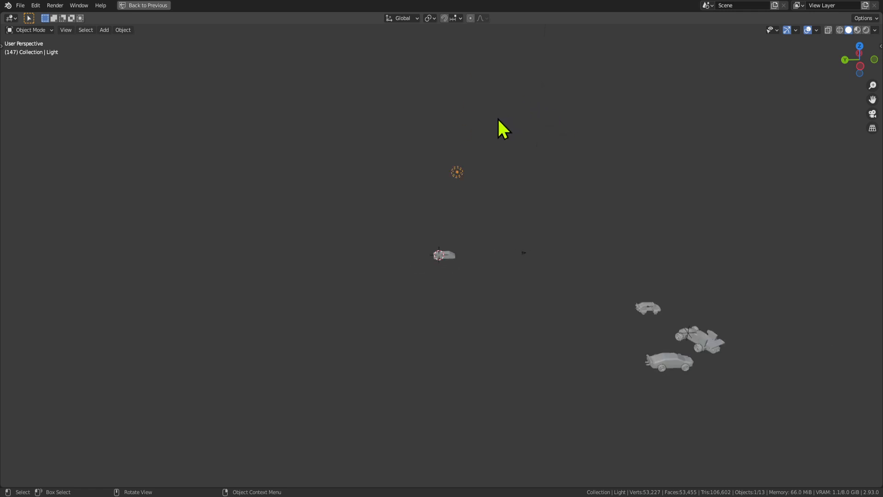
Clear the light's location, raise it about 8.9 m along the global Z axis and hide it.
scroll(492, 110, up, 4)
scroll(480, 101, up, 3)
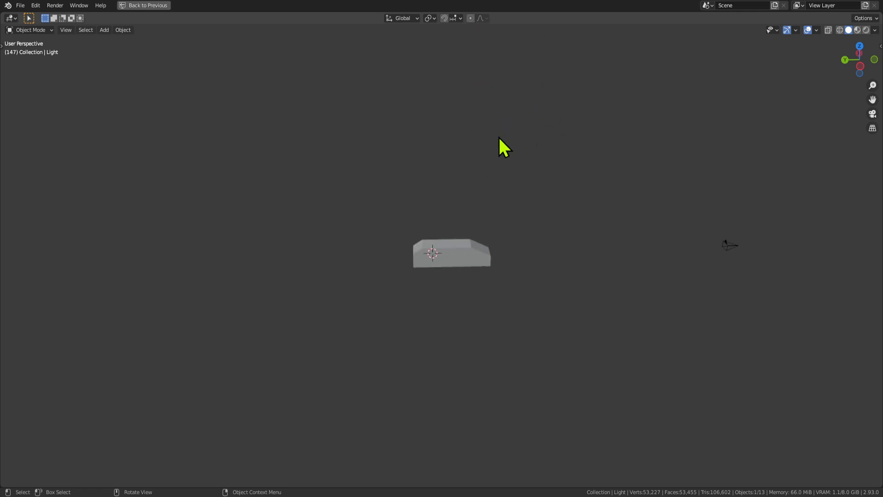
key(g)
key(z)
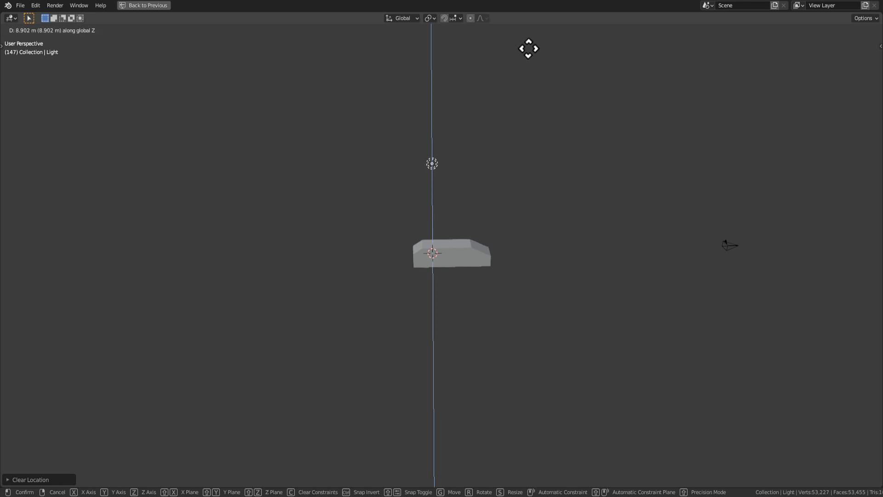
click(528, 48)
scroll(536, 153, up, 3)
key(h)
Enter Edit Mode on the car body and select the camera-side end face below the long slope.
scroll(545, 202, up, 3)
shift+middle_drag(570, 253, 377, 211)
middle_drag(400, 249, 426, 189)
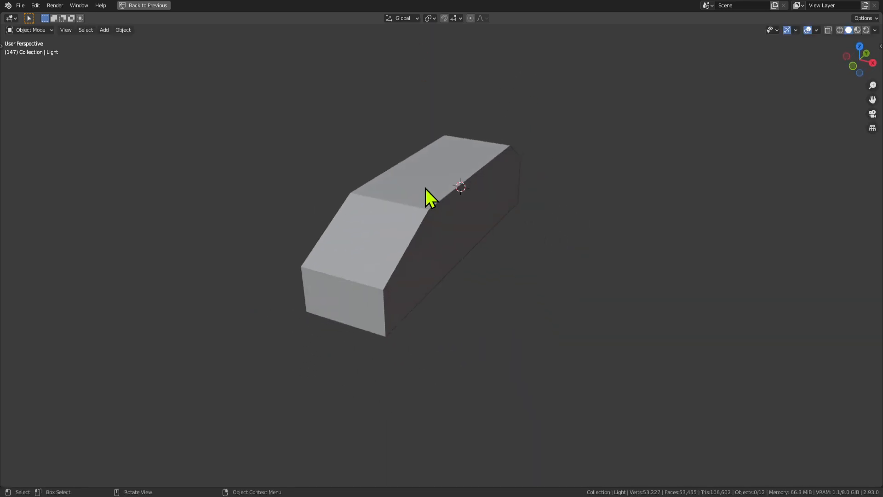
middle_drag(354, 254, 491, 222)
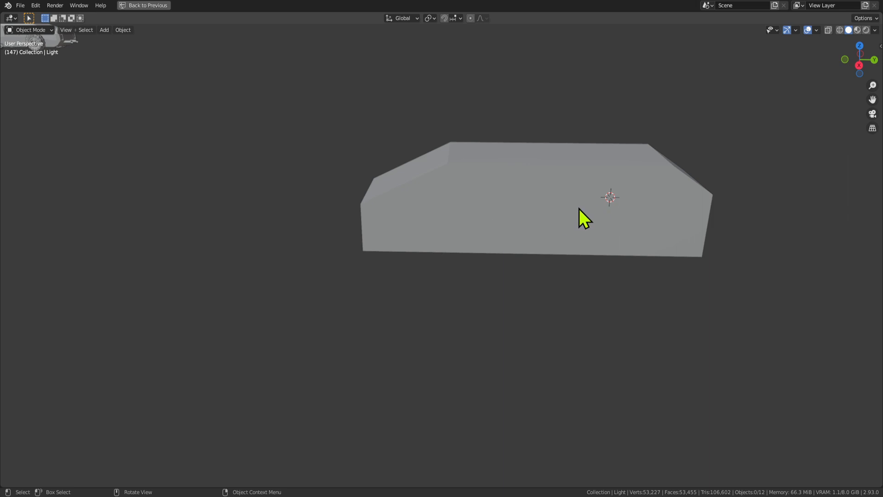
middle_drag(578, 208, 590, 227)
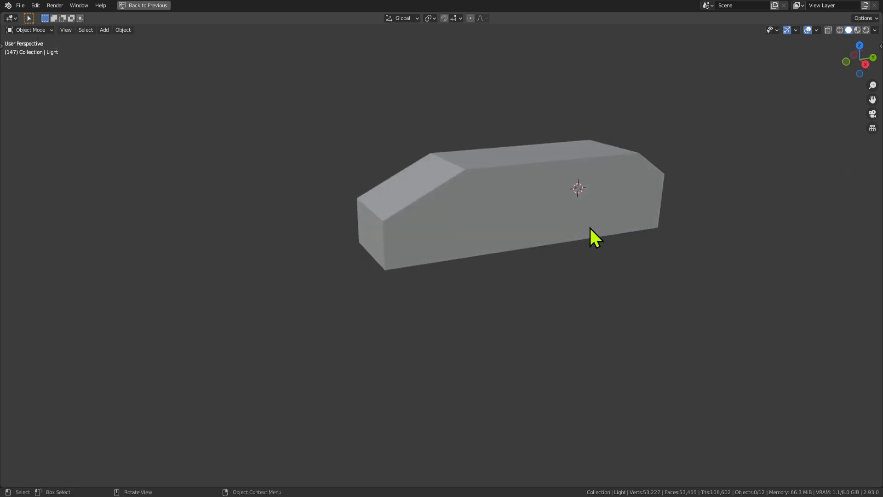
click(365, 233)
key(Tab)
key(g)
key(y)
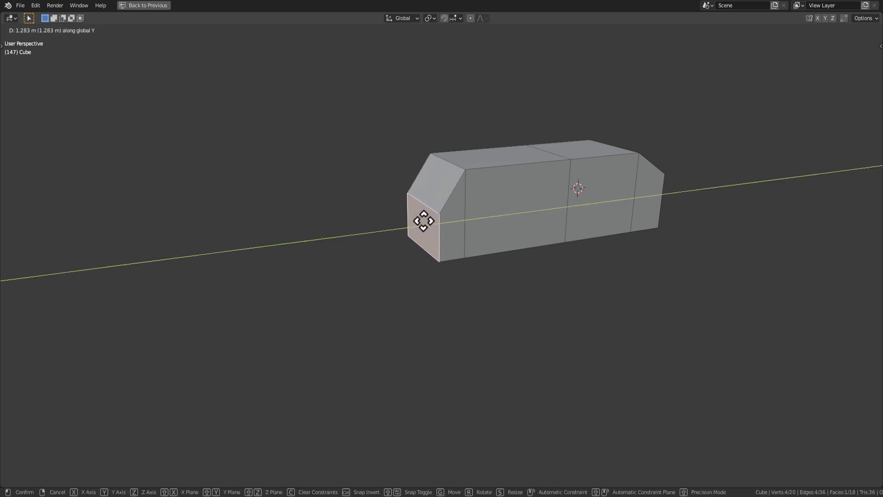
right_click(412, 217)
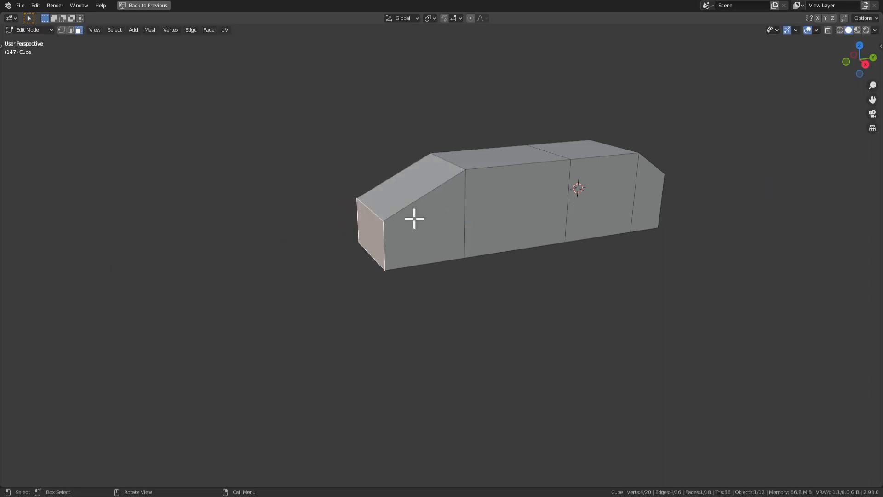
Move the camera-side end face inward along global Y to steepen the windshield, and extrude it outward to form a long hood.
key(g)
key(y)
key(x)
key(y)
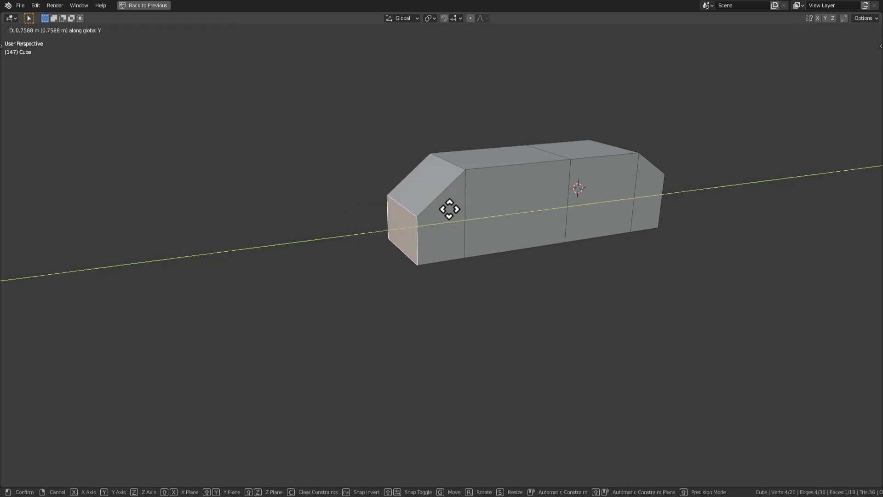
click(472, 205)
key(e)
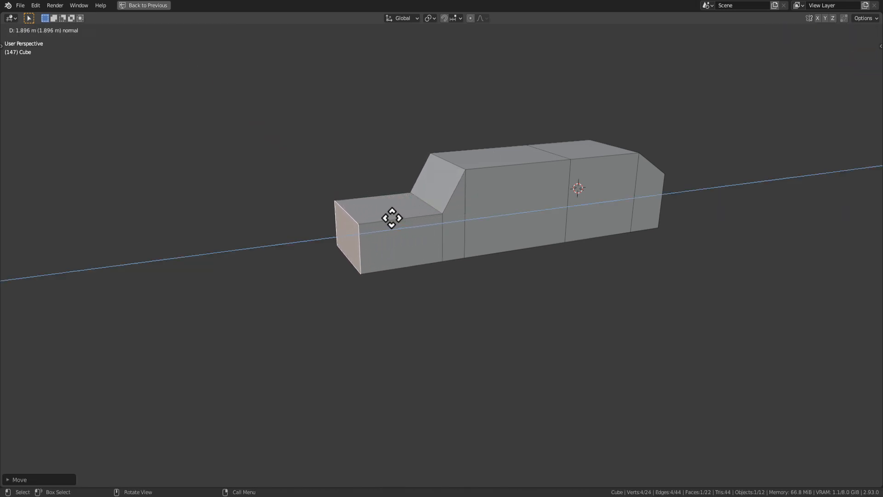
click(339, 225)
Extrude the opposite, rear end face of the body outward to add a short trunk section.
middle_drag(339, 225, 593, 231)
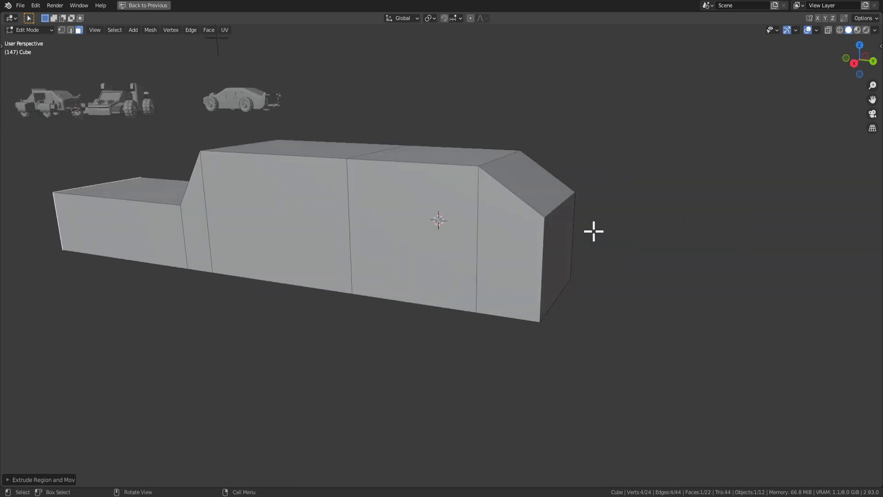
click(563, 241)
key(e)
click(562, 260)
scroll(561, 260, down, 3)
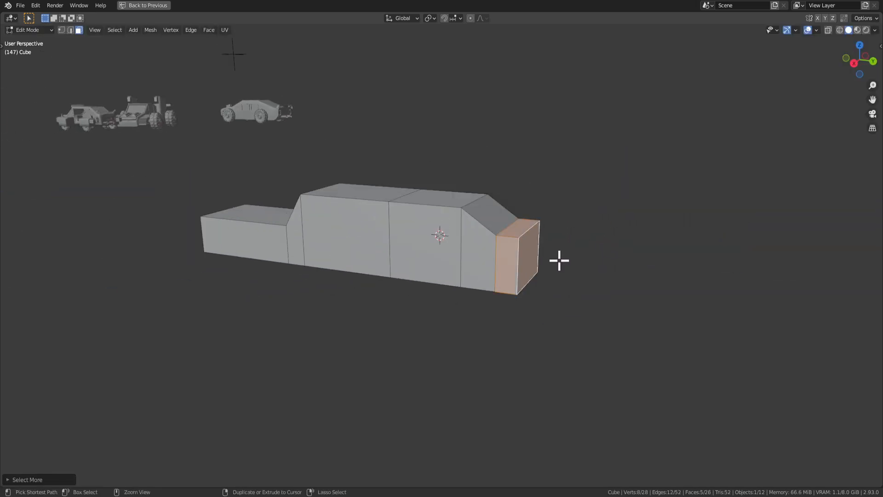
Grow the rear selection by one segment twice, moving it toward the hood along global Y each time to shorten the cabin.
key(ctrl+KP_Add)
key(g)
key(y)
click(530, 248)
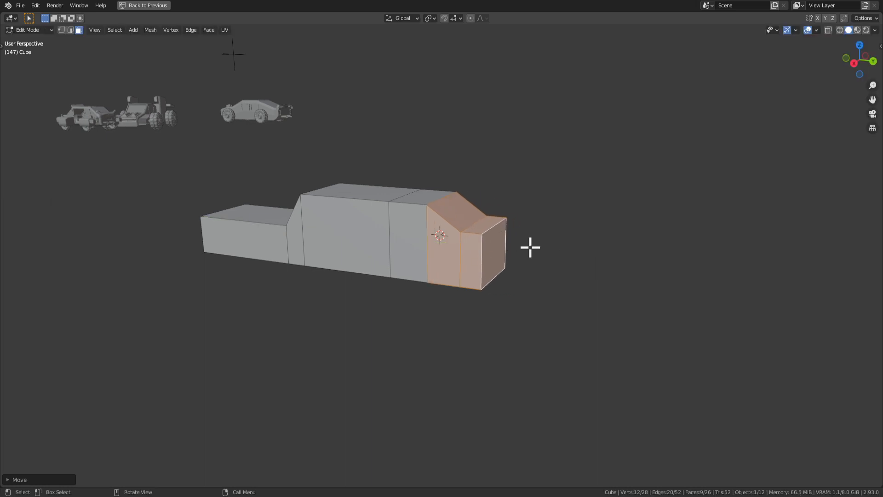
key(g)
key(y)
key(x)
key(y)
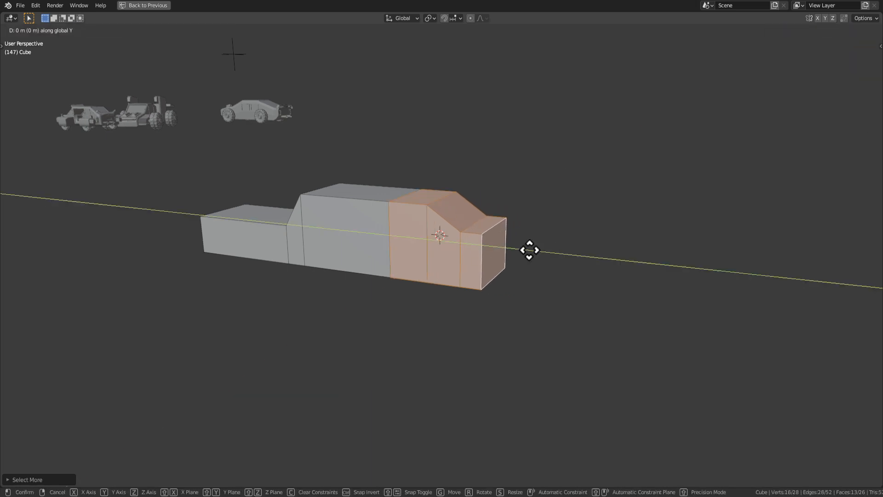
click(483, 241)
Select the hood's end face, grow the selection to include the hood and windshield, and move it toward the cabin along global Y.
middle_drag(386, 268, 315, 284)
click(288, 276)
key(ctrl+KP_Add)
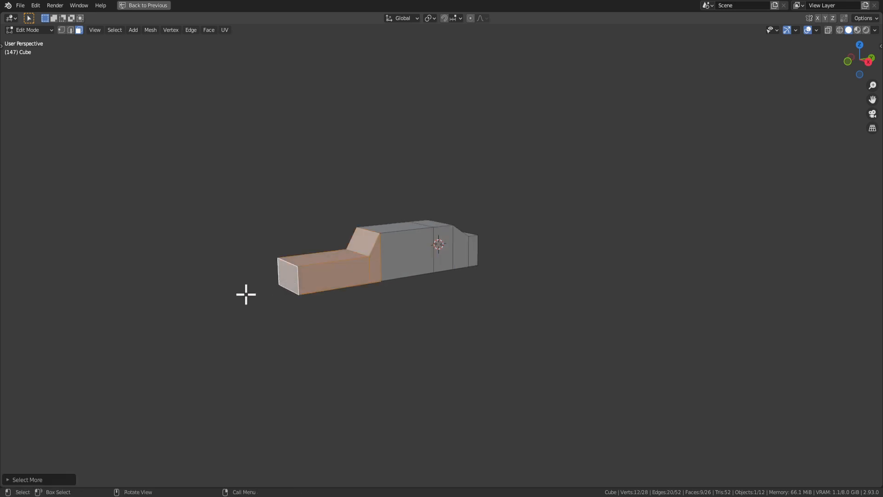
key(g)
key(y)
click(271, 288)
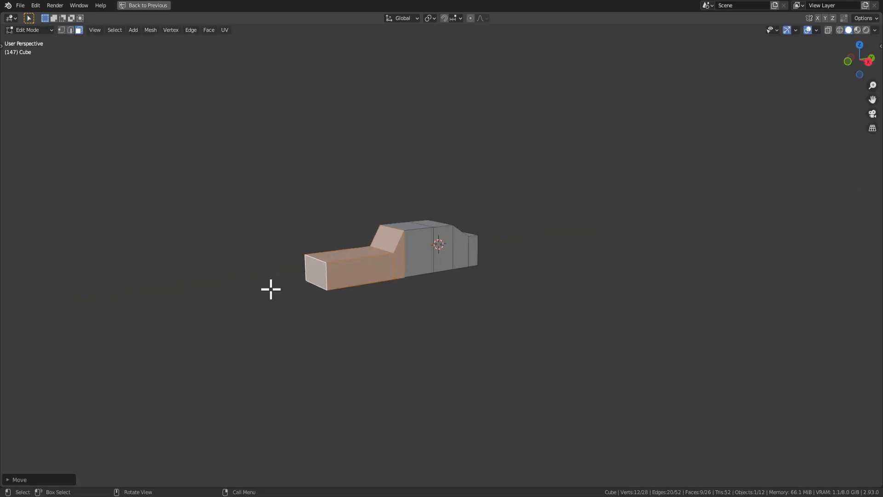
Select only the hood's end face and adjust it along global Y in two moves to shorten the hood.
click(407, 288)
middle_drag(406, 288, 240, 247)
click(497, 252)
scroll(547, 246, up, 1)
key(g)
key(y)
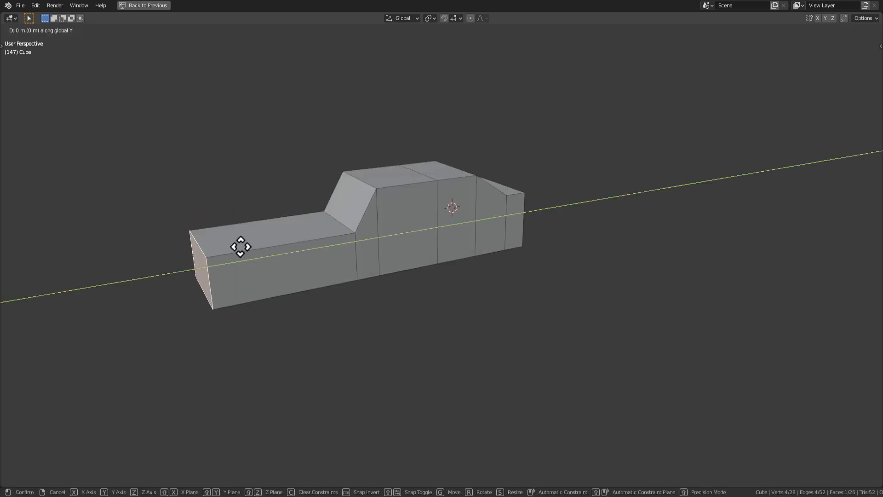
click(283, 235)
key(g)
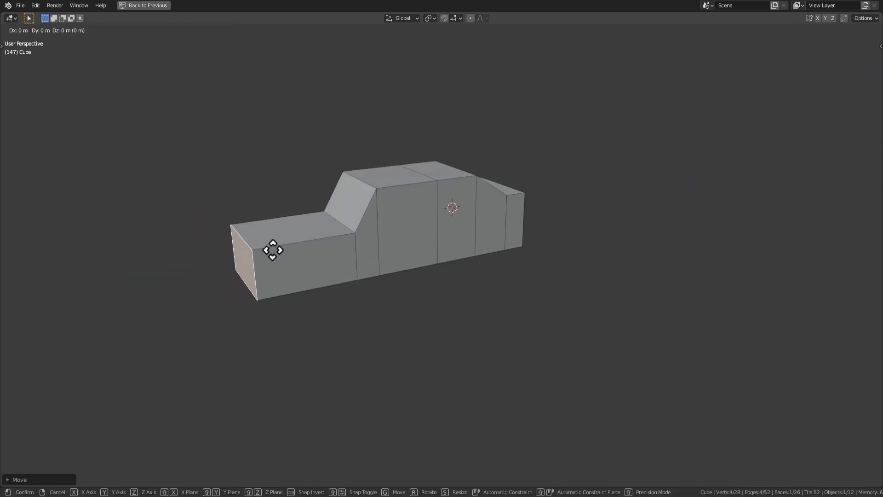
key(y)
click(285, 244)
Extrude the hood's end face outward by a short section and lower its top edge about 0.32 m along global Z.
key(e)
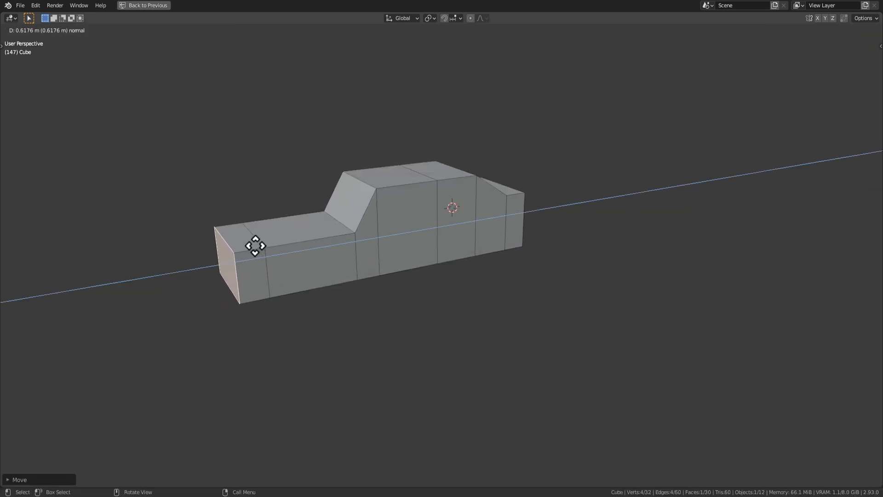
click(251, 244)
key(2)
click(216, 246)
key(g)
key(z)
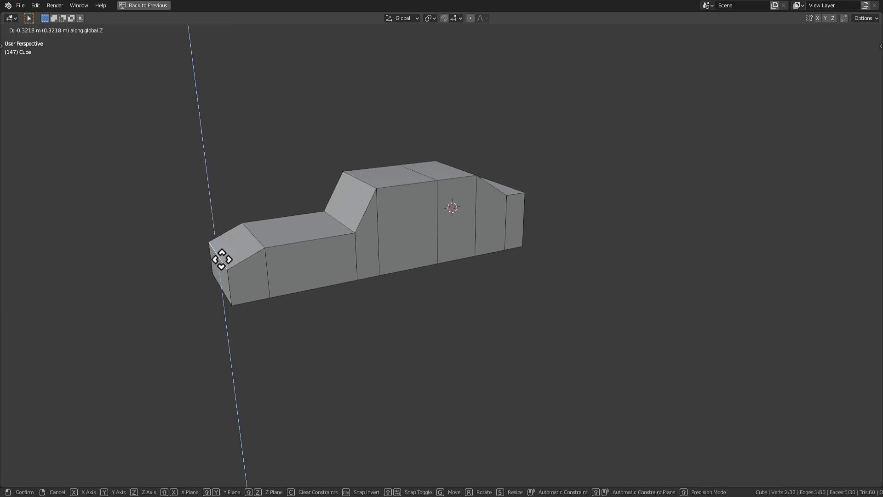
click(220, 258)
Return to Object Mode, copy and paste the car body, and move the pasted copy away along the global X axis.
middle_drag(221, 258, 406, 270)
key(Tab)
middle_drag(639, 234, 563, 282)
scroll(563, 282, down, 4)
middle_drag(413, 267, 462, 263)
key(ctrl+c)
key(ctrl+v)
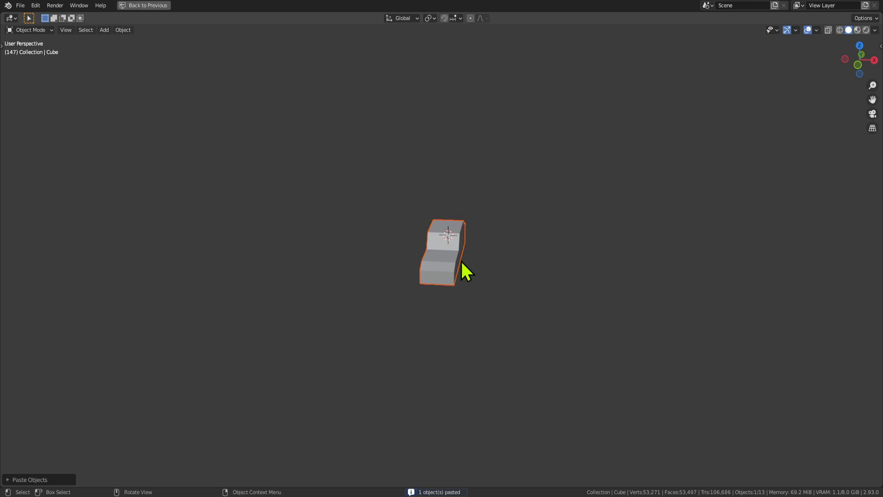
key(g)
key(x)
click(148, 212)
Select the original car body, exit the maximized viewport and switch to the Layout workspace.
scroll(291, 218, up, 5)
click(507, 254)
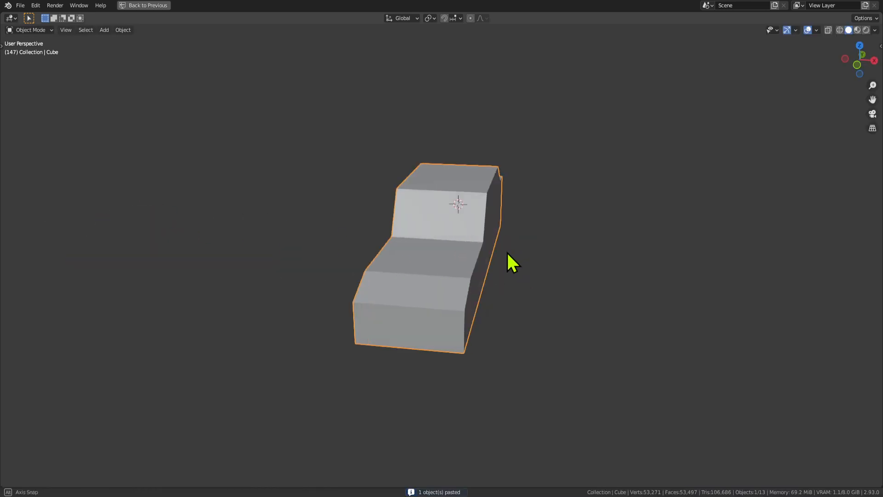
middle_drag(507, 254, 505, 279)
middle_drag(503, 340, 534, 317)
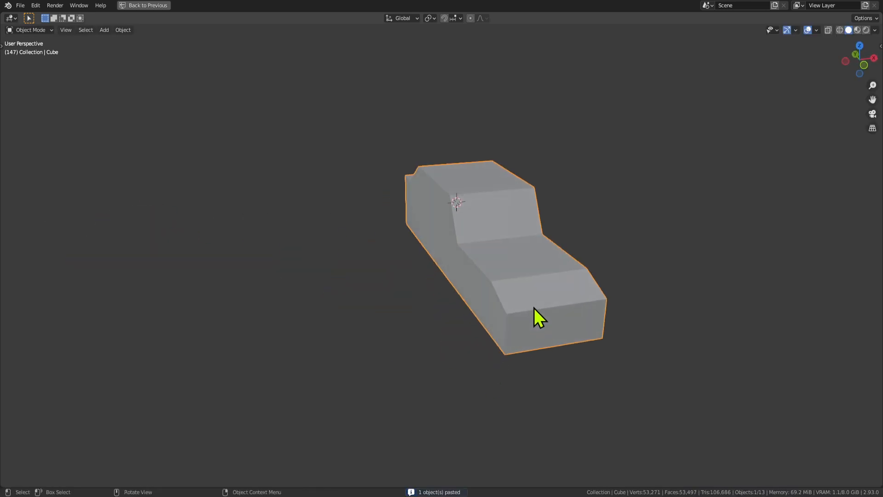
key(ctrl+space)
middle_drag(486, 240, 459, 285)
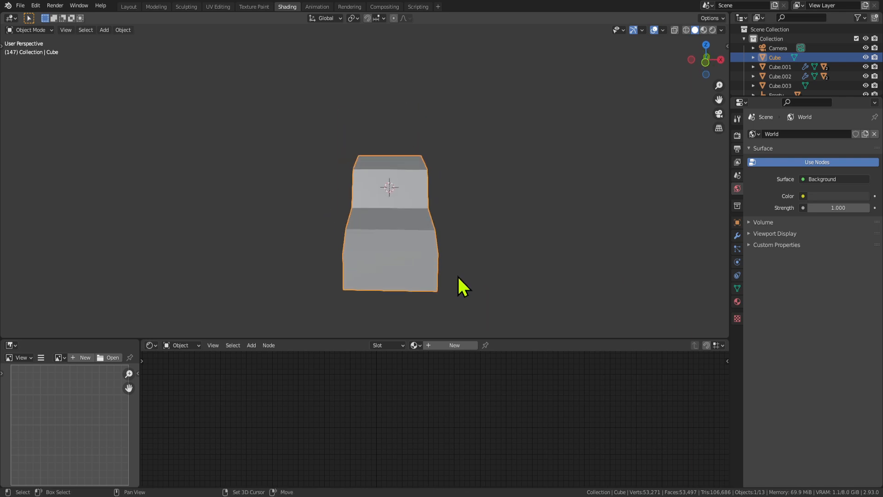
click(152, 6)
key(ctrl+Page_Up)
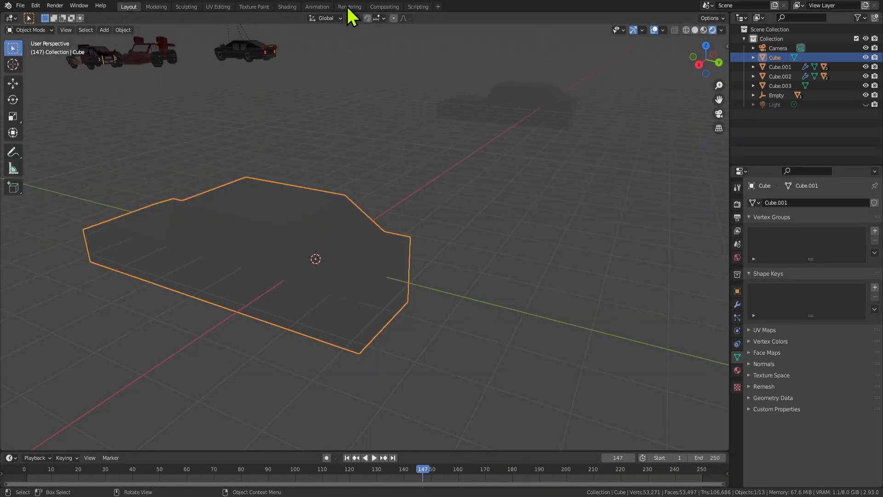
Set the Layout workspace's viewport shading to Solid.
click(704, 30)
middle_drag(667, 73, 588, 160)
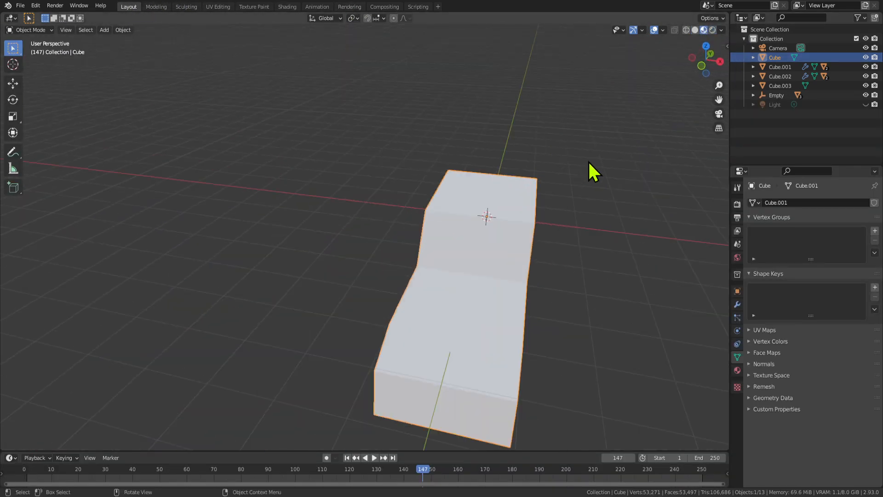
click(695, 30)
In Edit Mode, select all the faces along one long side of the car body and extrude them outward.
mouse_move(653, 115)
middle_down()
mouse_move(603, 203)
mouse_move(464, 194)
mouse_move(509, 261)
mouse_move(533, 260)
middle_up()
key(Tab)
click(529, 257)
middle_drag(539, 290, 440, 239)
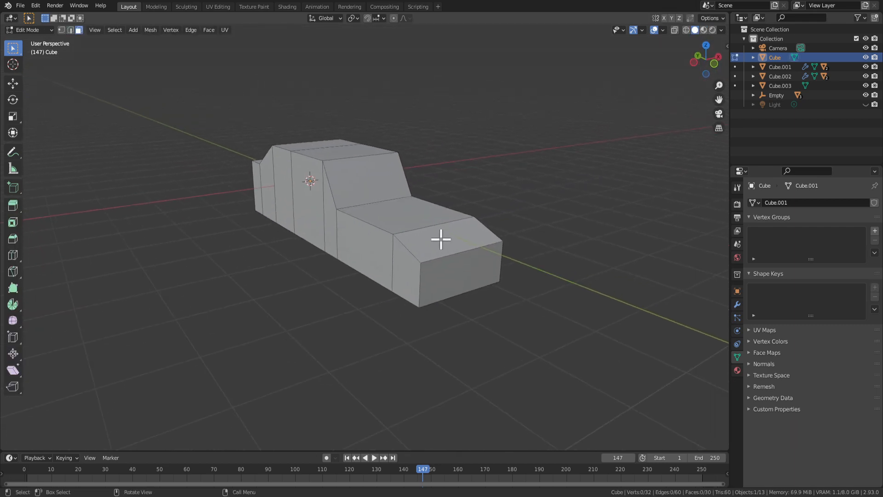
click(397, 265)
shift+click(352, 250)
shift+click(327, 225)
shift+click(310, 199)
shift+click(283, 196)
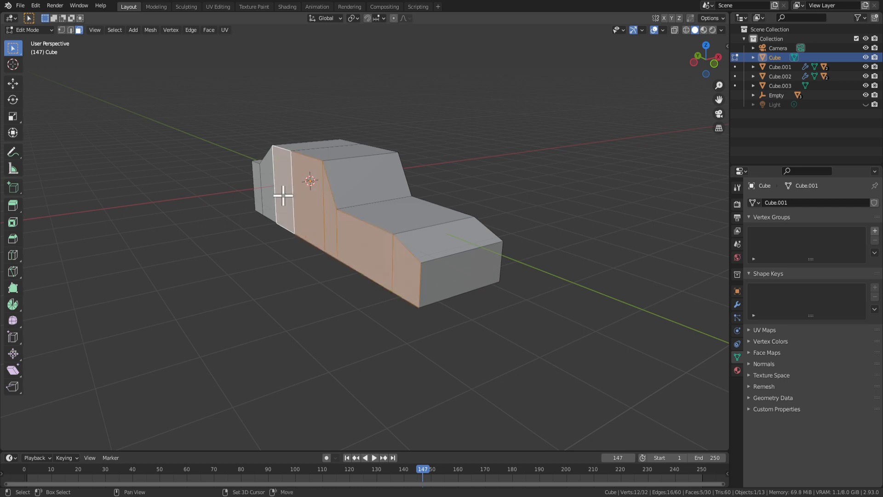
shift+click(265, 191)
middle_drag(473, 213, 450, 229)
key(e)
click(459, 218)
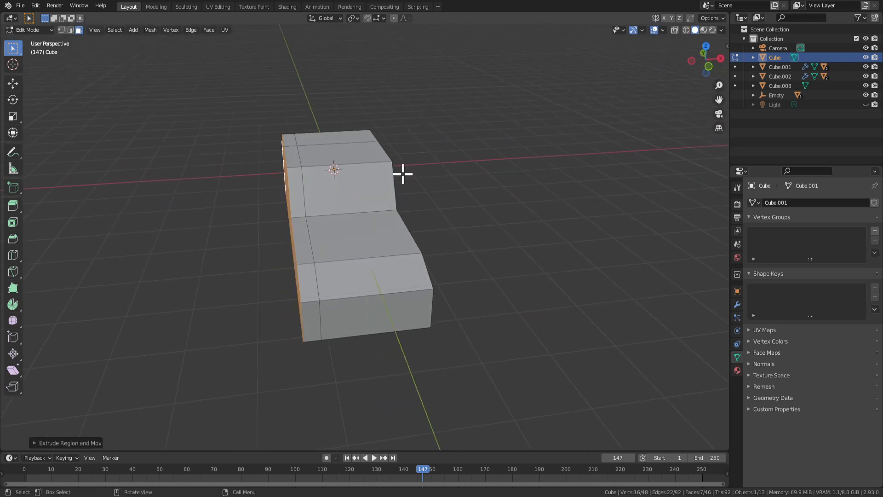
Add a lengthwise loop cut down the middle of the body's original wide section.
middle_drag(403, 173, 368, 276)
key(ctrl+r)
click(366, 309)
Select all faces along the side opposite the extrusion, grow the selection to the middle loop cut, and dissolve its vertices.
key(3)
middle_drag(467, 243, 307, 280)
click(275, 264)
shift+click(312, 253)
key(c)
mouse_move(377, 218)
mouse_down()
mouse_move(394, 197)
mouse_move(425, 183)
mouse_up()
right_click(433, 180)
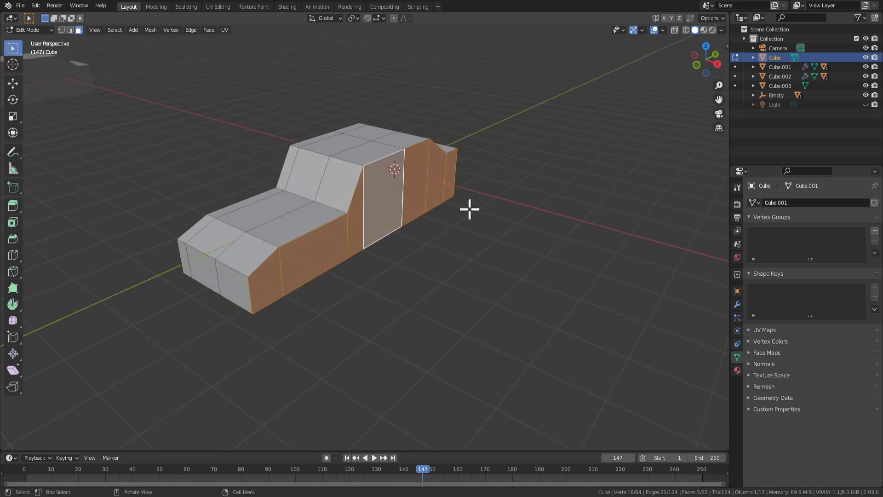
middle_drag(469, 207, 714, 317)
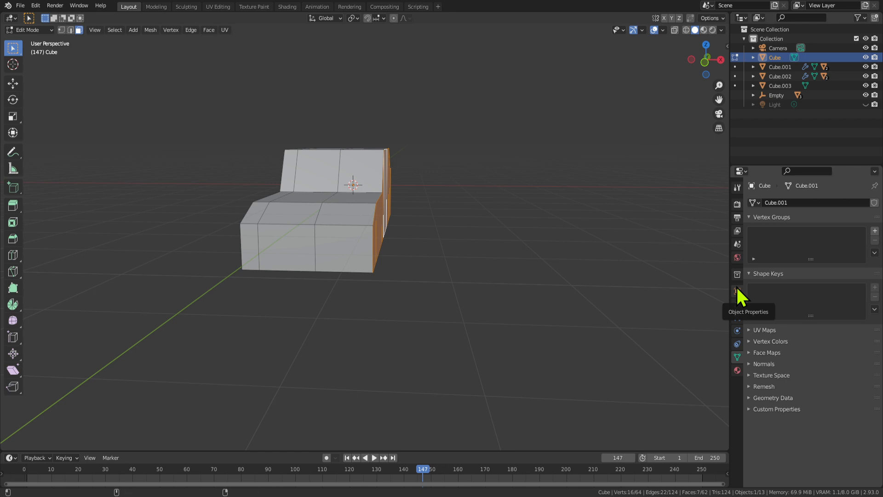
key(ctrl+KP_Add)
key(x)
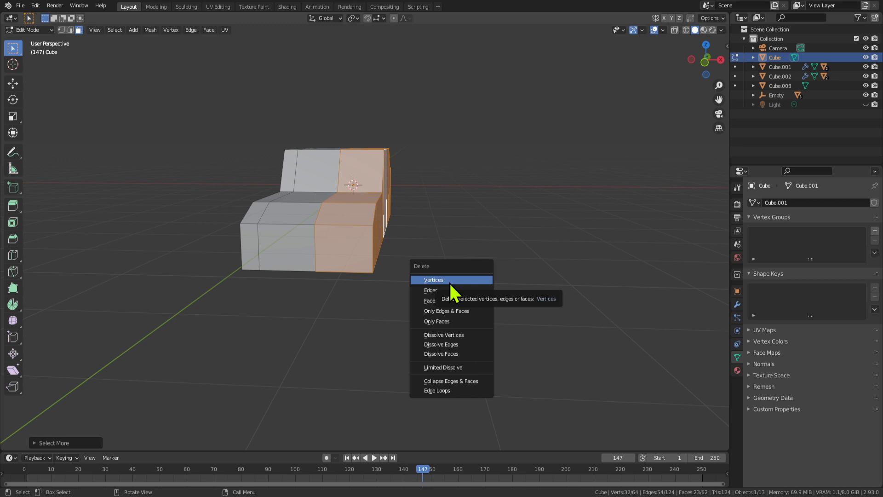
click(459, 336)
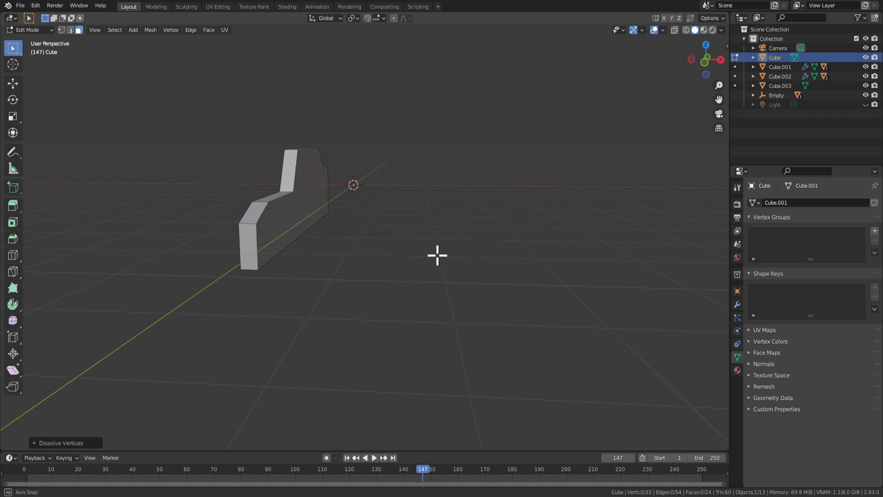
Undo the vertex dissolve and try other delete options on the selected half of the body, including Dissolve Faces.
key(ctrl+z)
key(x)
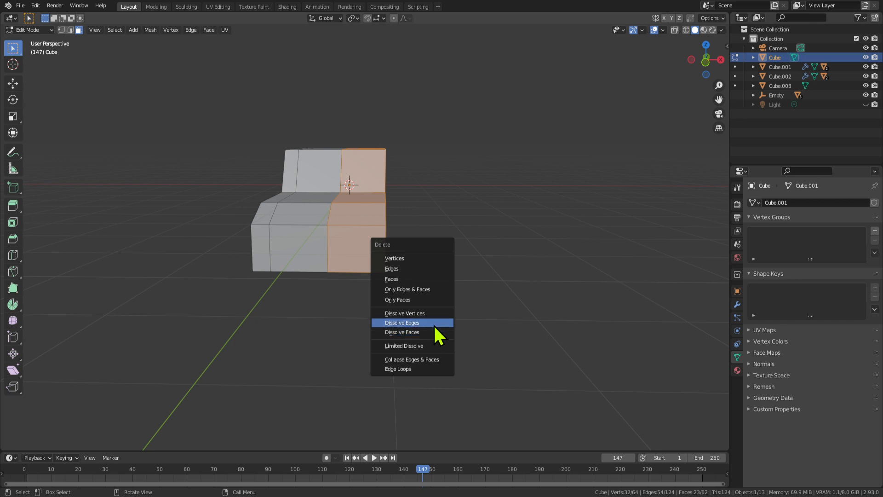
click(427, 332)
middle_drag(459, 256, 416, 258)
key(ctrl+z)
key(x)
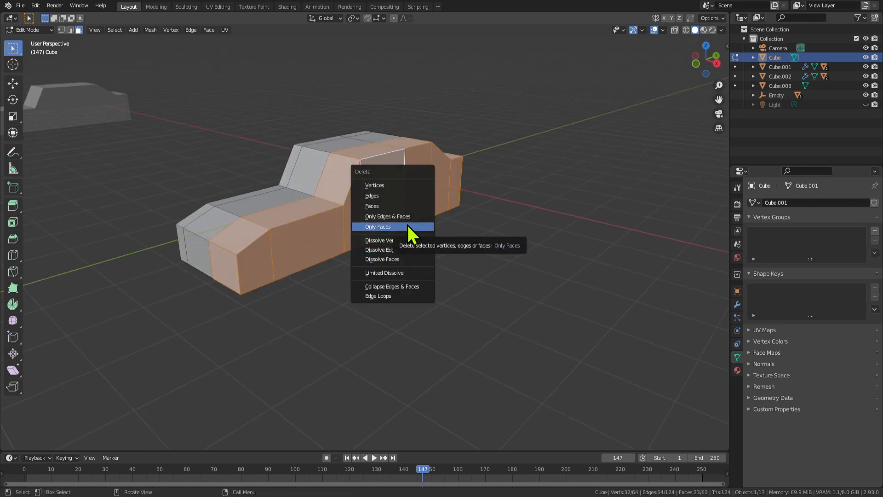
click(411, 241)
key(ctrl+z)
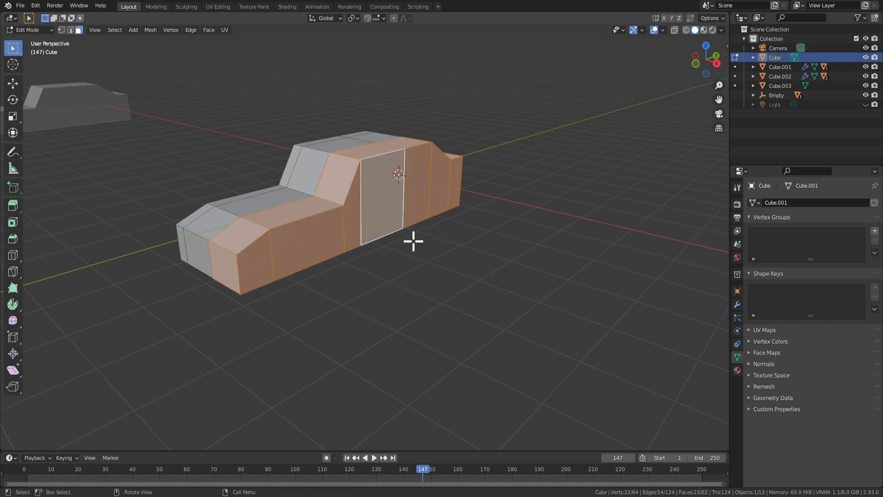
Dissolve the selected side's vertices back to the middle loop cut and delete the face closing off the cut.
key(x)
click(407, 244)
middle_drag(406, 245, 339, 221)
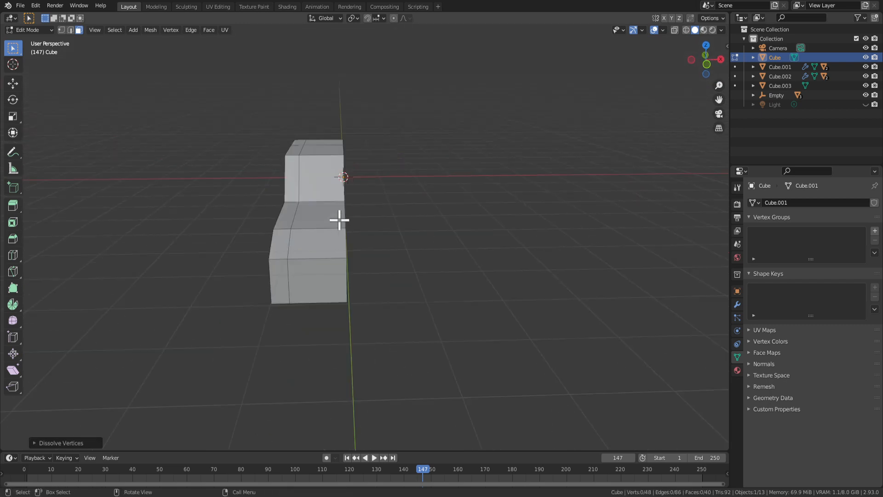
key(Tab)
key(Tab)
mouse_move(391, 218)
middle_down()
mouse_move(318, 202)
mouse_move(388, 207)
middle_up()
click(323, 200)
key(x)
click(327, 196)
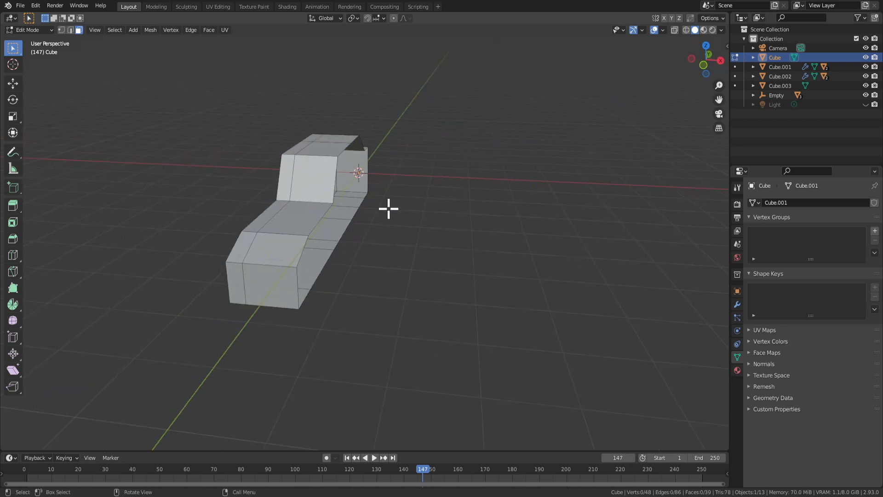
Add a Mirror modifier on the X axis to the half car body and return to Edit Mode.
key(Tab)
click(737, 304)
click(778, 203)
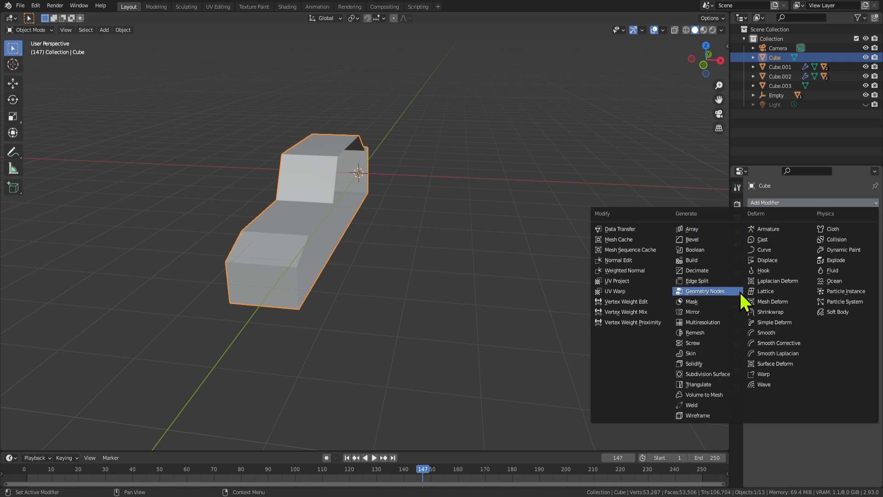
click(697, 312)
key(Tab)
mouse_move(418, 261)
middle_down()
mouse_move(430, 253)
mouse_move(460, 287)
mouse_move(384, 277)
mouse_move(399, 260)
mouse_move(421, 262)
middle_up()
key(Tab)
key(Tab)
Select all seven faces along the outer side of the car body, from the front end to the rear.
click(494, 269)
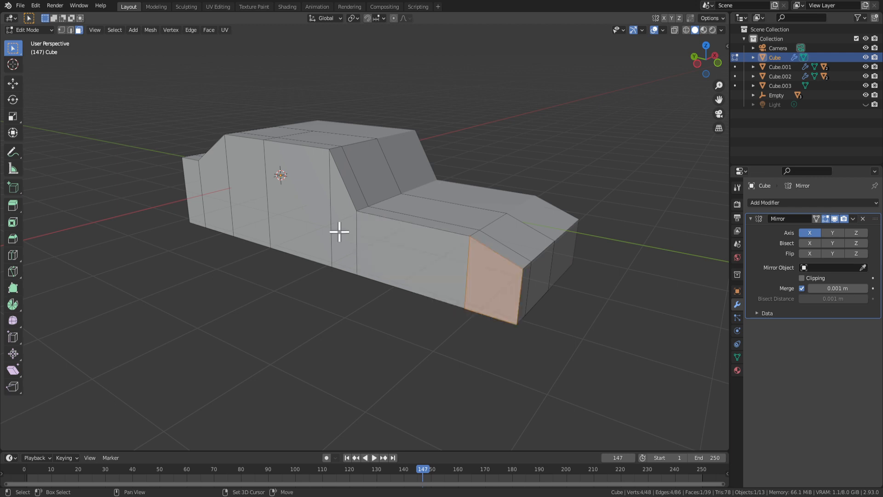
shift+click(325, 232)
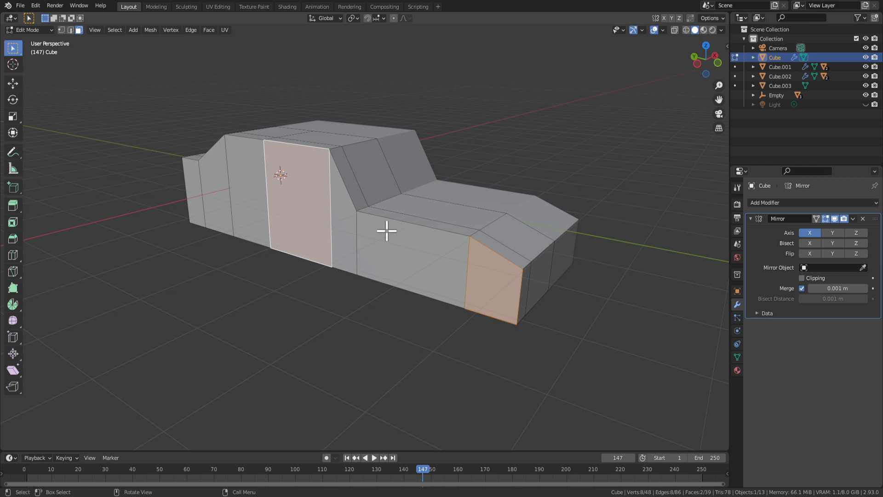
middle_drag(432, 234, 378, 245)
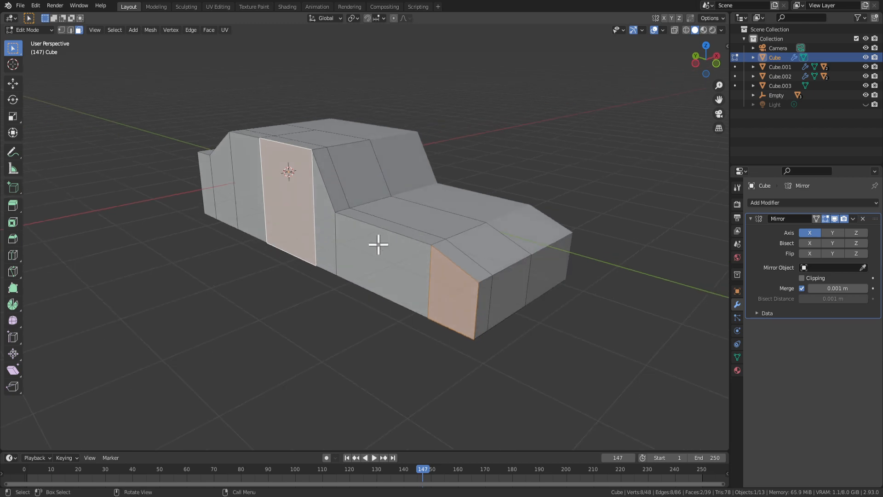
shift+click(320, 226)
shift+click(398, 260)
scroll(350, 276, up, 2)
shift+click(228, 187)
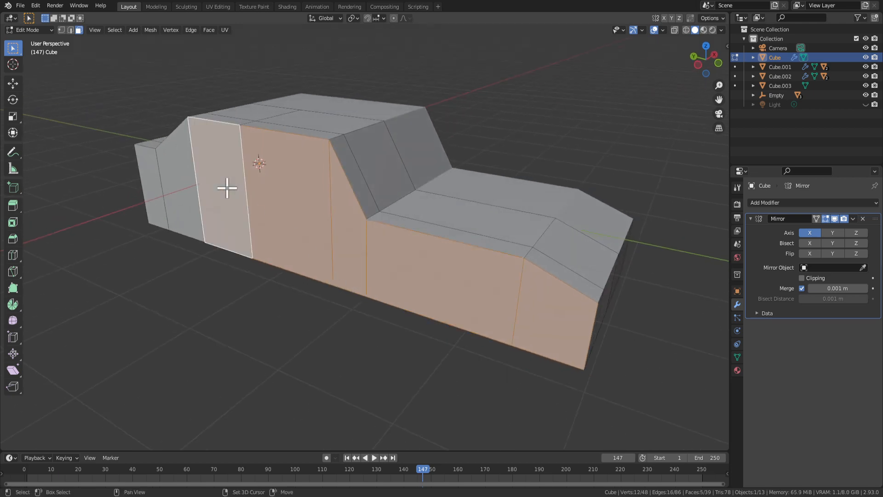
shift+click(169, 195)
shift+click(149, 198)
Try beveling the edges of the selected side faces by about 0.18 m, and undo the bevel.
middle_drag(404, 198, 345, 202)
middle_drag(361, 234, 311, 201)
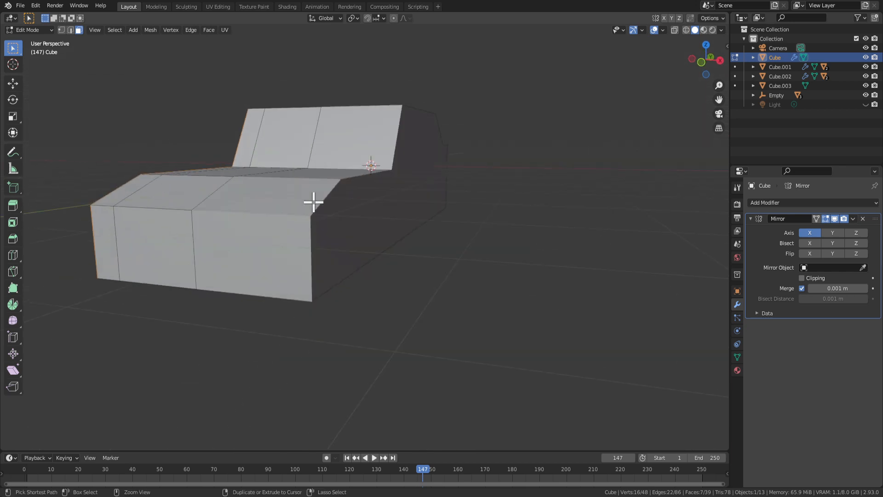
key(ctrl+v)
key(Escape)
middle_drag(262, 181, 285, 207)
key(ctrl+b)
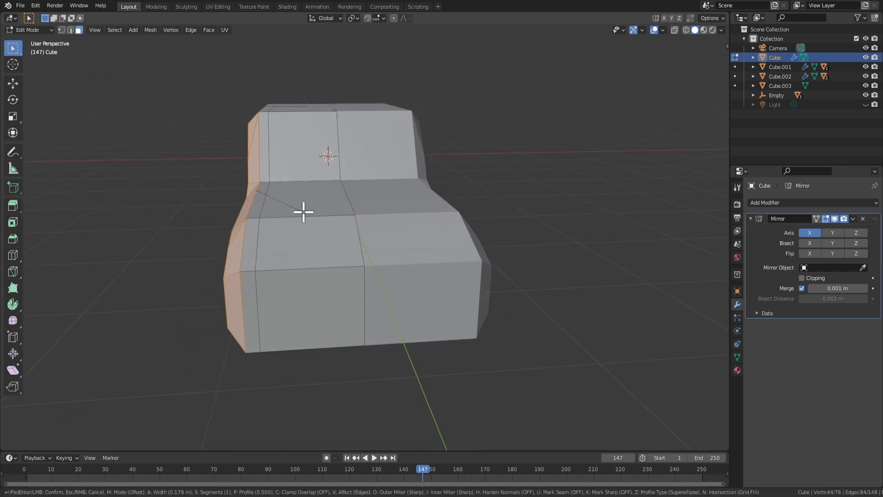
click(303, 211)
middle_drag(305, 209, 467, 243)
key(ctrl+z)
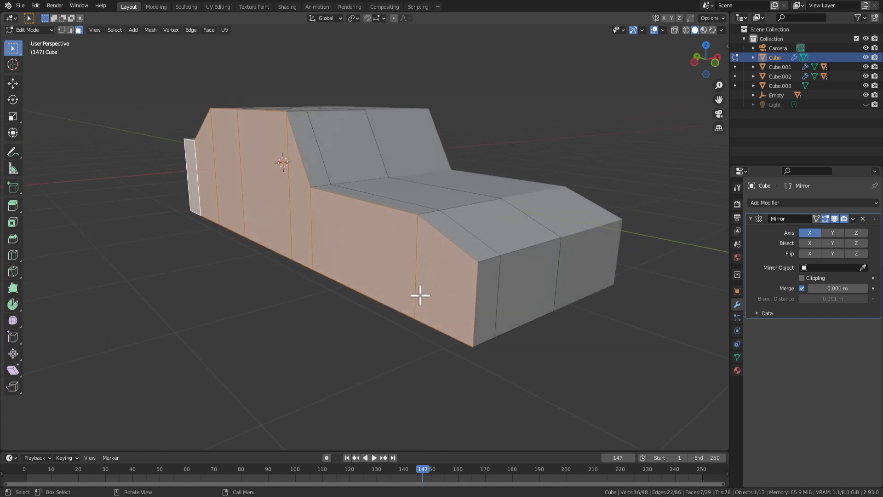
Dissolve the six vertical edges dividing the body's outer side and select the resulting single side face.
click(446, 286)
shift+click(354, 247)
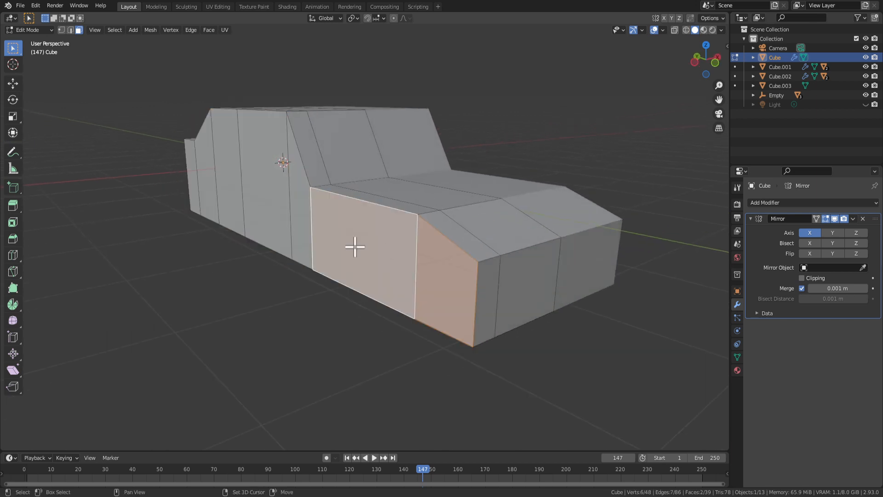
key(2)
click(426, 272)
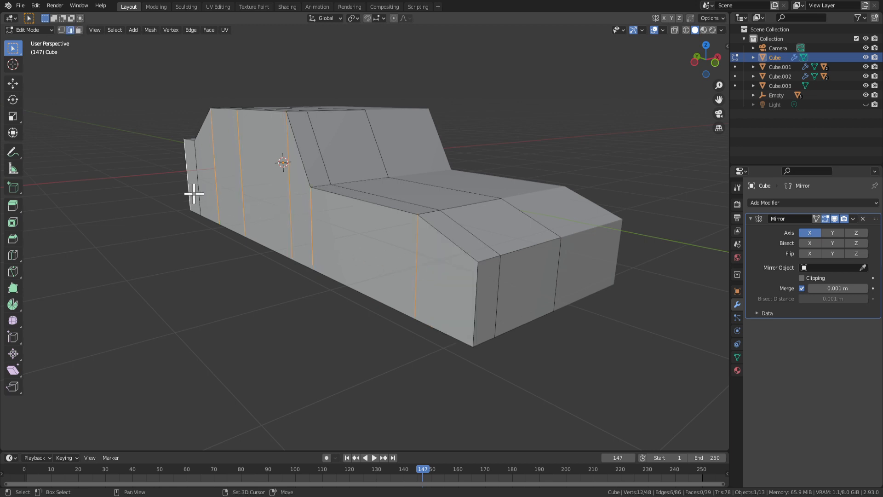
middle_drag(372, 234, 373, 235)
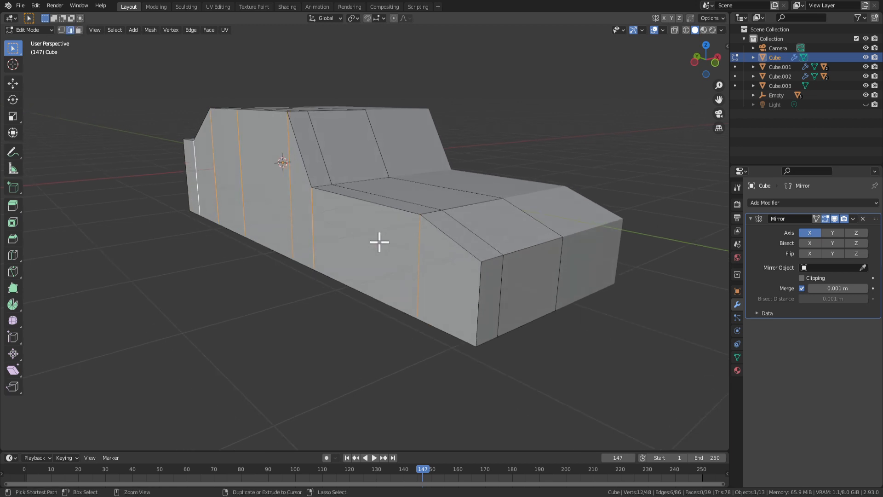
key(x)
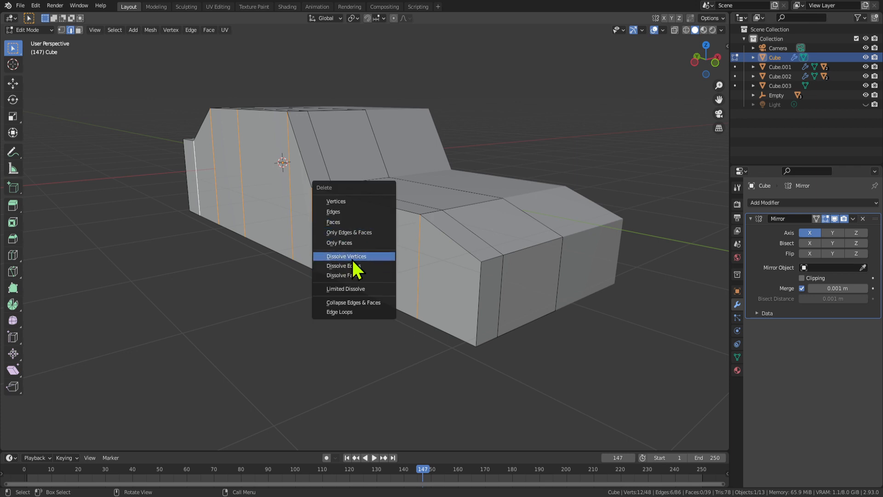
click(361, 266)
click(341, 250)
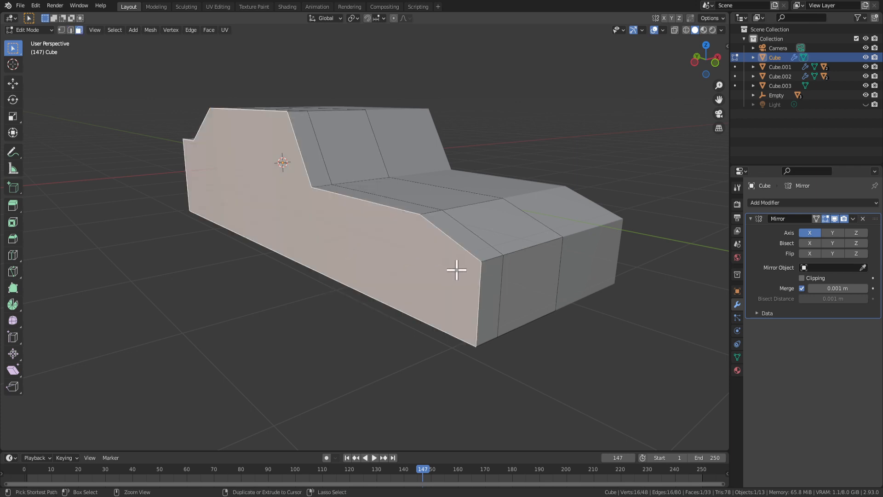
Try a single-segment bevel of about 0.12 m around the side face and compare the shape in Object and Edit Mode.
key(ctrl+b)
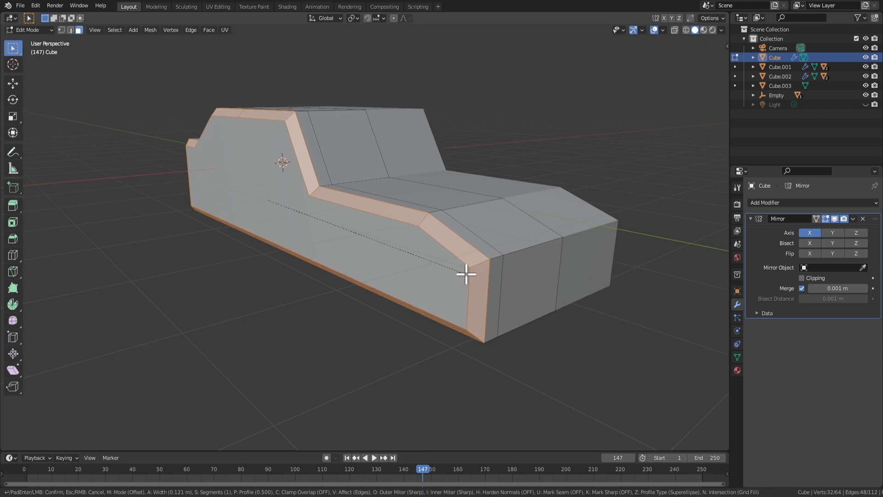
click(466, 274)
mouse_move(466, 274)
middle_down()
mouse_move(501, 299)
mouse_move(583, 276)
mouse_move(602, 314)
mouse_move(426, 310)
mouse_move(477, 274)
mouse_move(566, 262)
mouse_move(602, 298)
mouse_move(622, 286)
mouse_move(619, 268)
mouse_move(597, 270)
mouse_move(583, 301)
mouse_move(469, 296)
mouse_move(562, 274)
middle_up()
key(Tab)
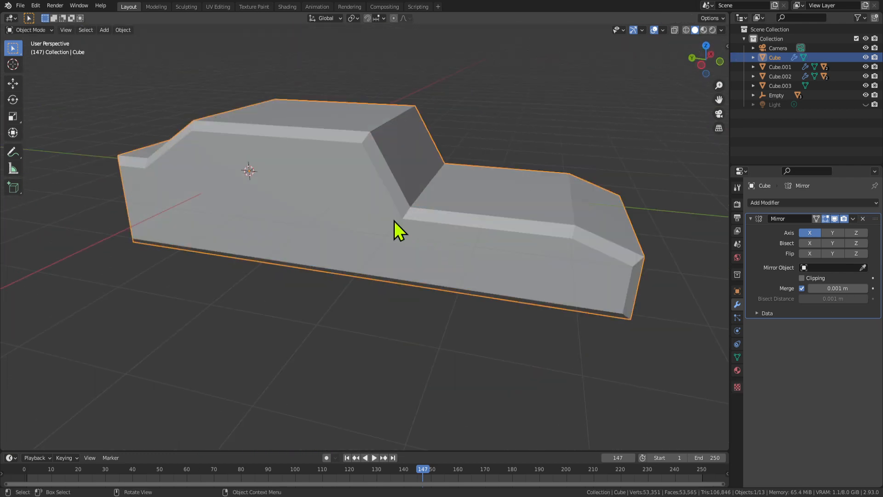
key(Tab)
middle_drag(404, 233, 451, 213)
key(Tab)
key(Tab)
key(Tab)
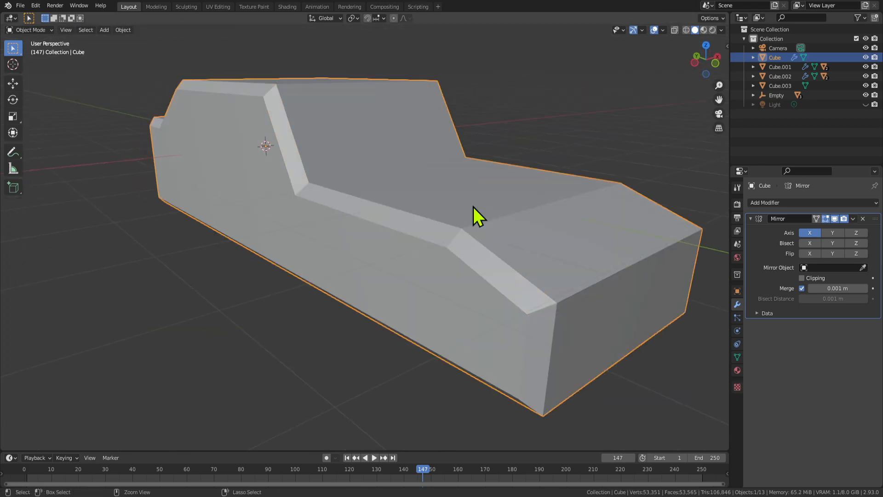
key(Tab)
key(Tab)
key(Tab)
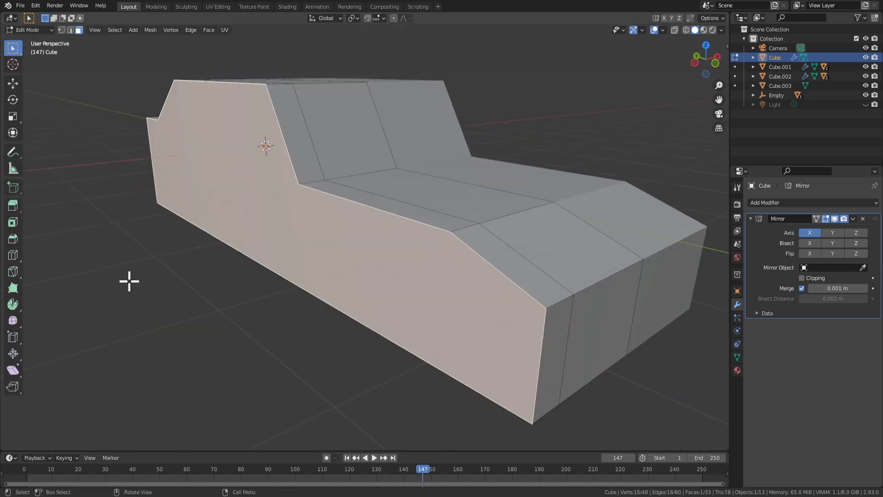
Bevel the outline of the side face with 3 segments, replacing a narrow first bevel with one about 0.25 m wide.
middle_drag(278, 318, 404, 311)
key(ctrl+b)
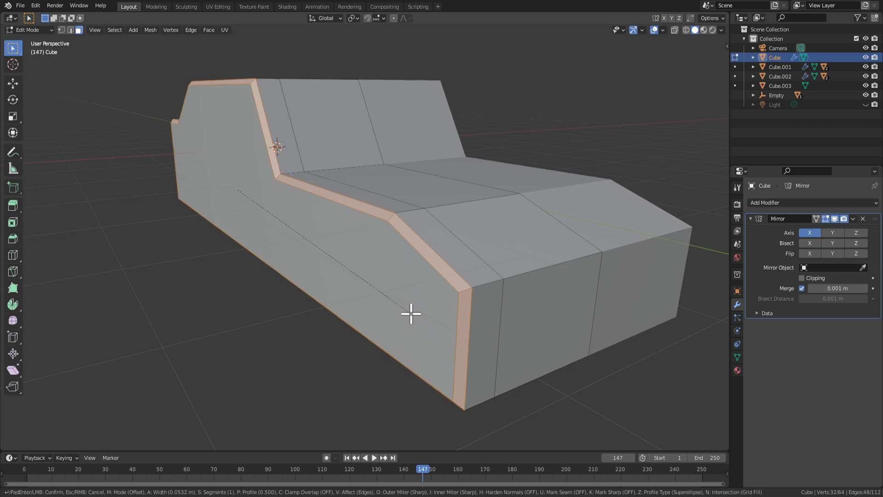
click(410, 312)
click(54, 442)
click(151, 306)
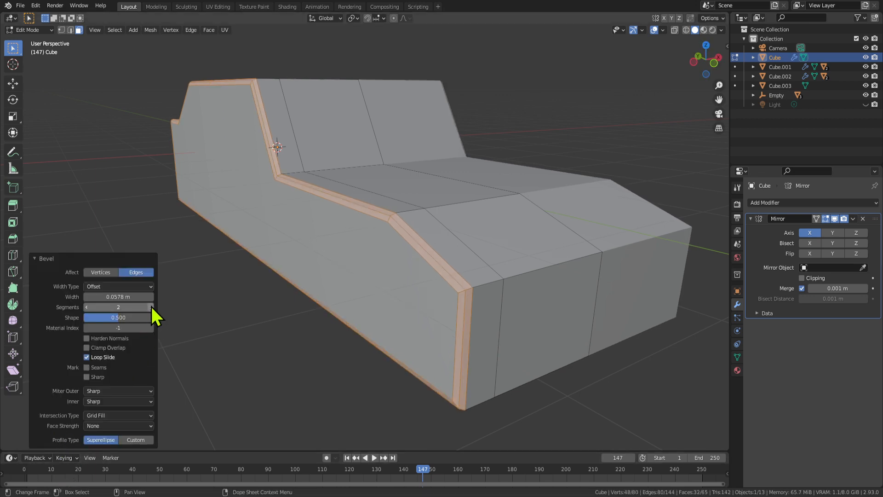
click(151, 307)
middle_drag(276, 312, 405, 313)
key(ctrl+z)
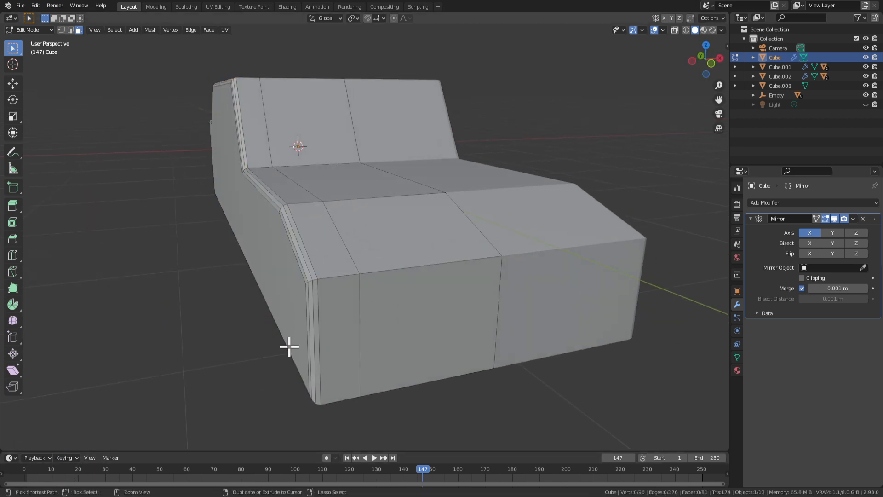
key(ctrl+b)
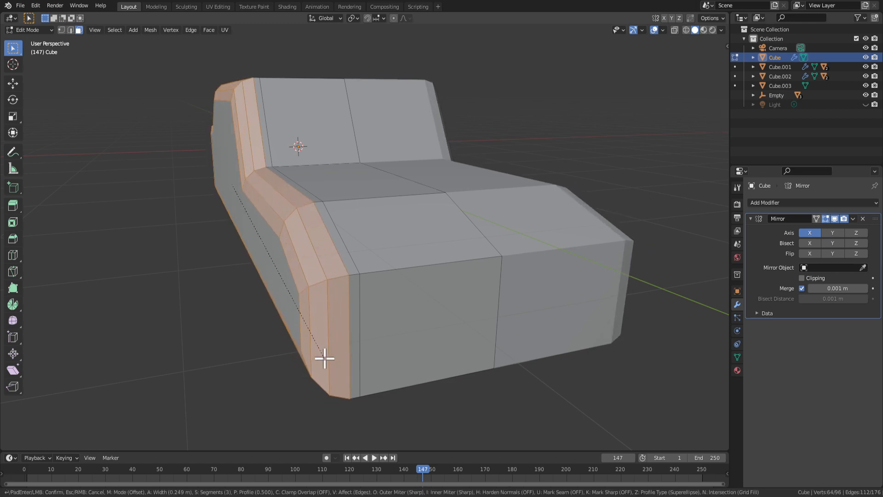
click(326, 357)
middle_drag(339, 339, 279, 241)
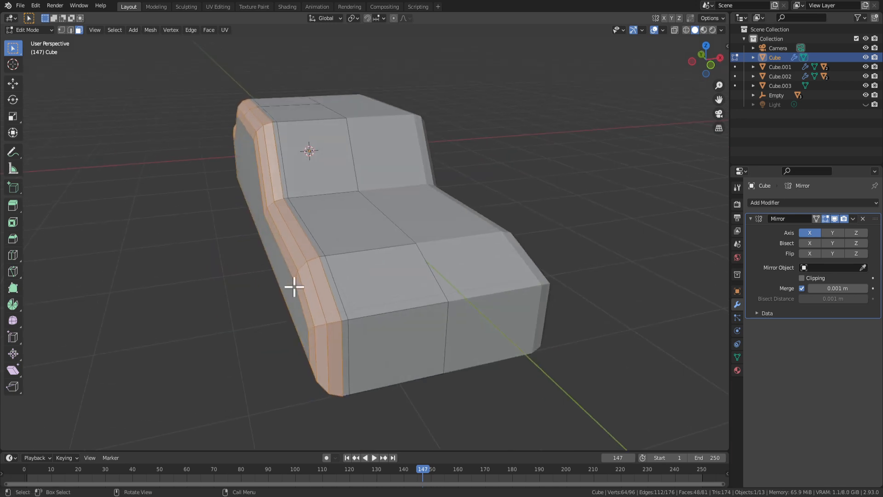
Select the lengthwise edge loop running directly beside the inner border of the bevel.
click(338, 295)
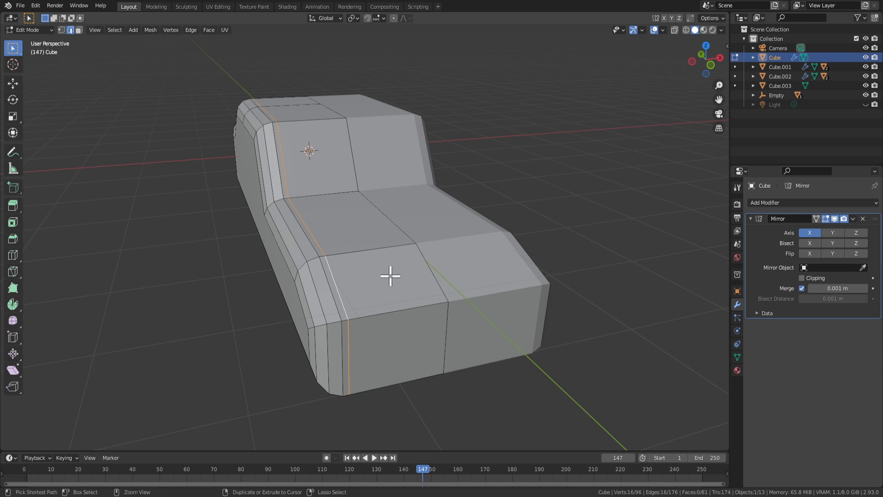
middle_drag(369, 289, 342, 255)
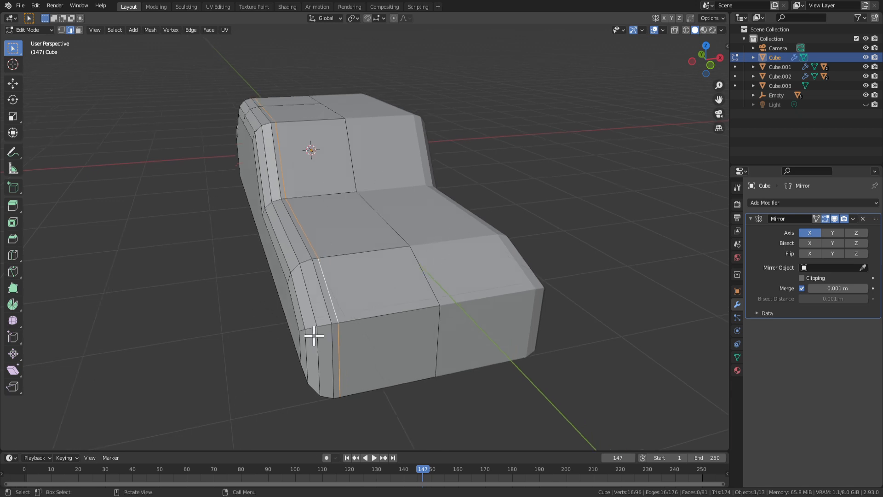
middle_drag(314, 335, 339, 319)
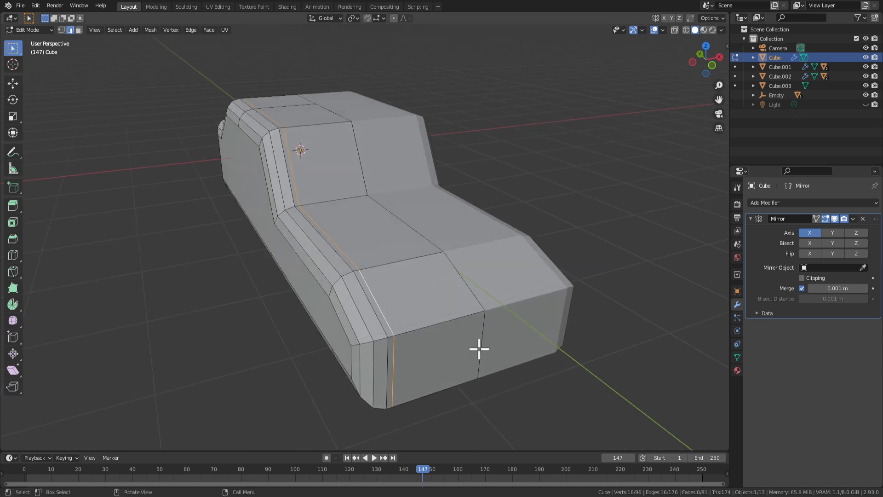
middle_drag(468, 198, 416, 231)
Examine the beveled body's shape and edge flow by comparing it in Object Mode and Edit Mode.
key(Tab)
key(Tab)
key(Tab)
key(Tab)
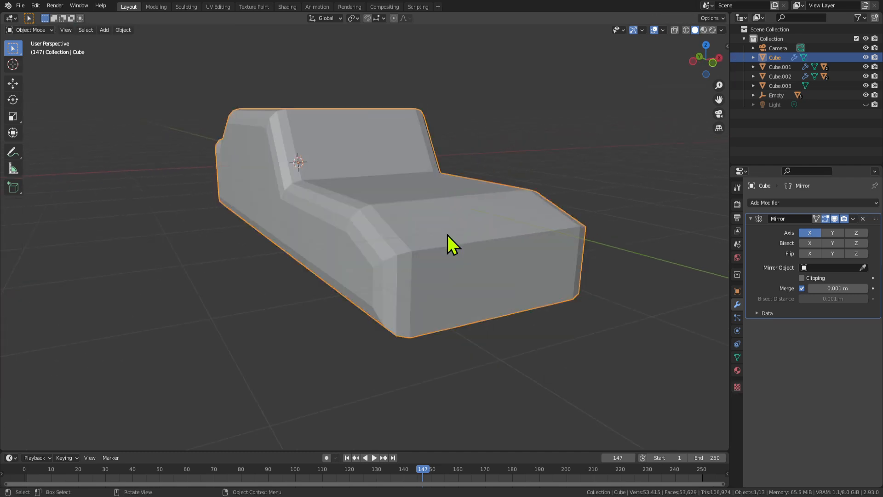
key(Tab)
key(Tab)
key(Tab)
key(Tab)
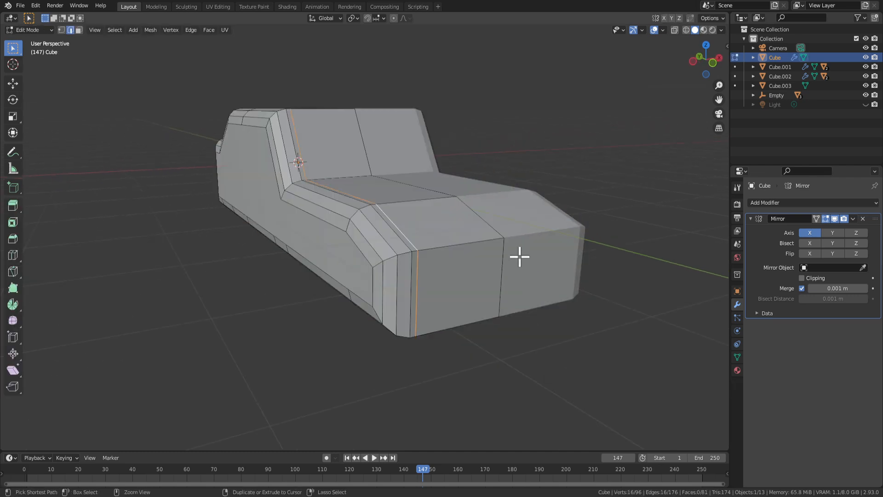
ctrl+click(482, 261)
middle_drag(522, 262, 330, 272)
key(Tab)
key(Tab)
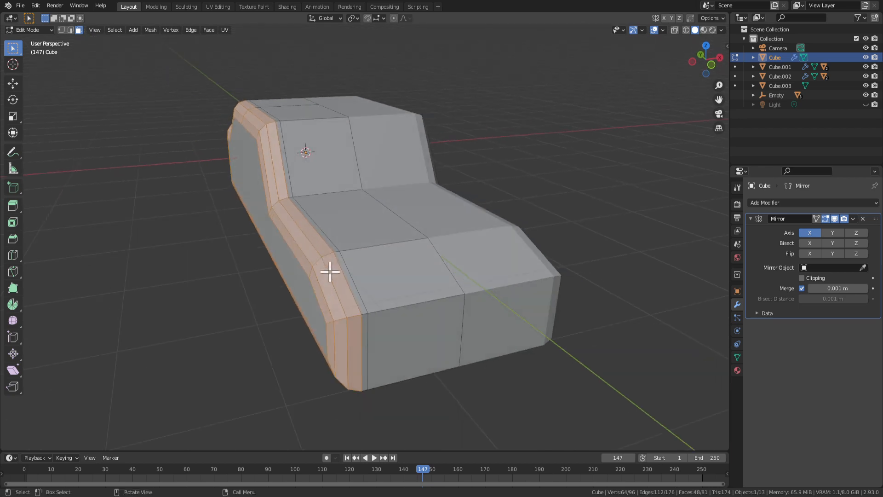
right_click(291, 285)
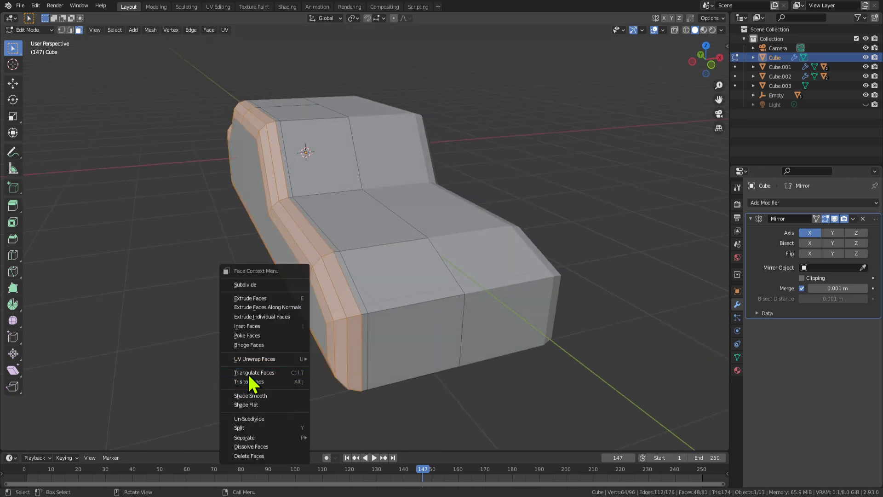
key(Escape)
right_click(361, 334)
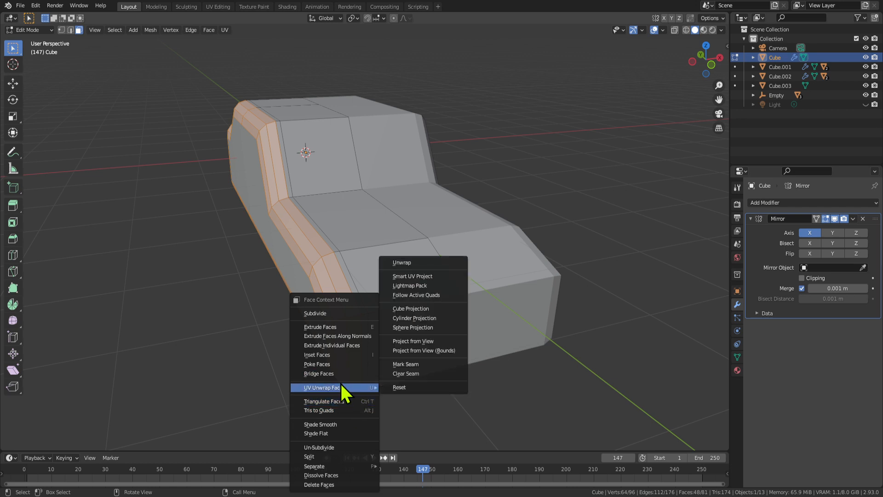
mouse_move(334, 387)
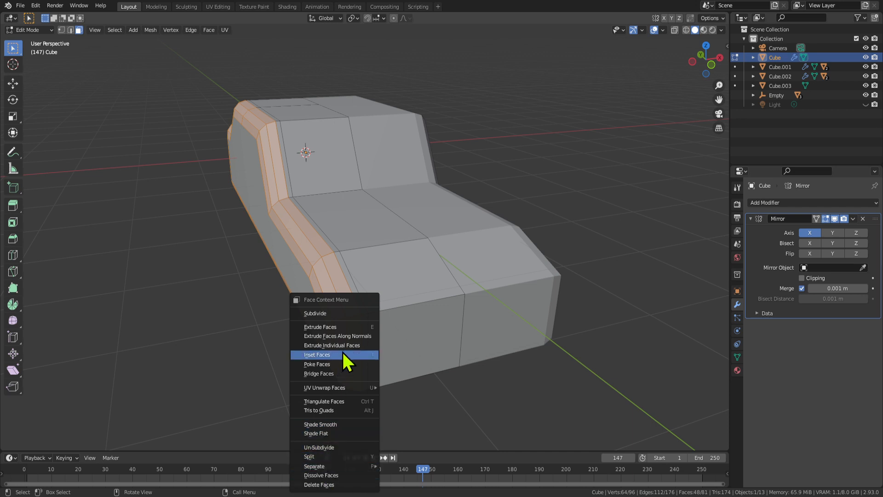
scroll(386, 342, down, 4)
middle_drag(380, 339, 346, 237)
scroll(388, 317, up, 3)
middle_drag(373, 208, 337, 222)
right_click(305, 247)
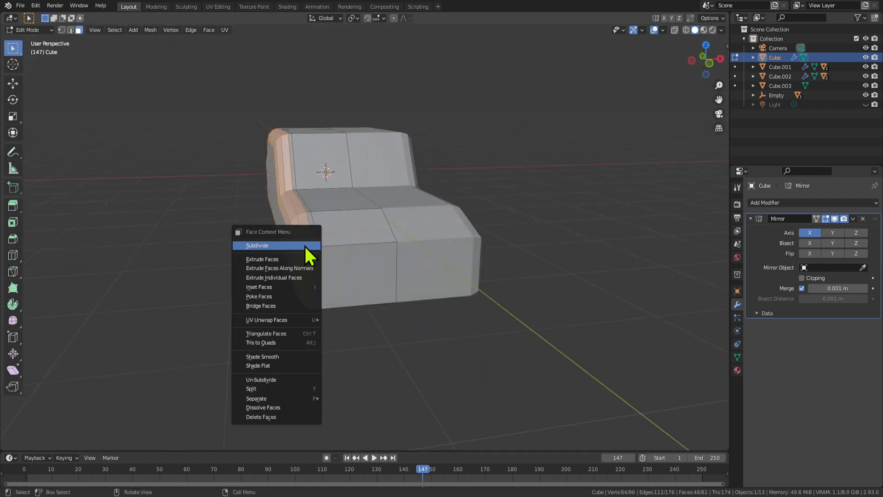
click(267, 259)
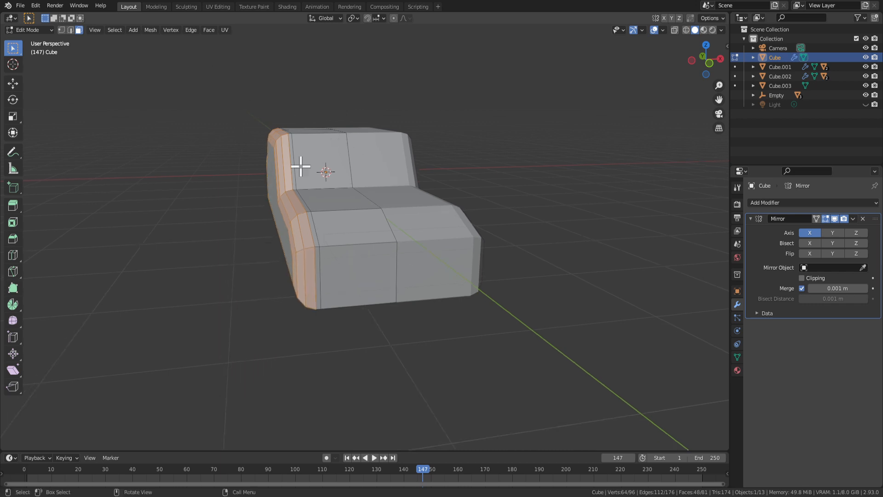
Shade the bevel and border faces around the body's side smooth and check the result in Object Mode.
middle_drag(301, 166, 403, 262)
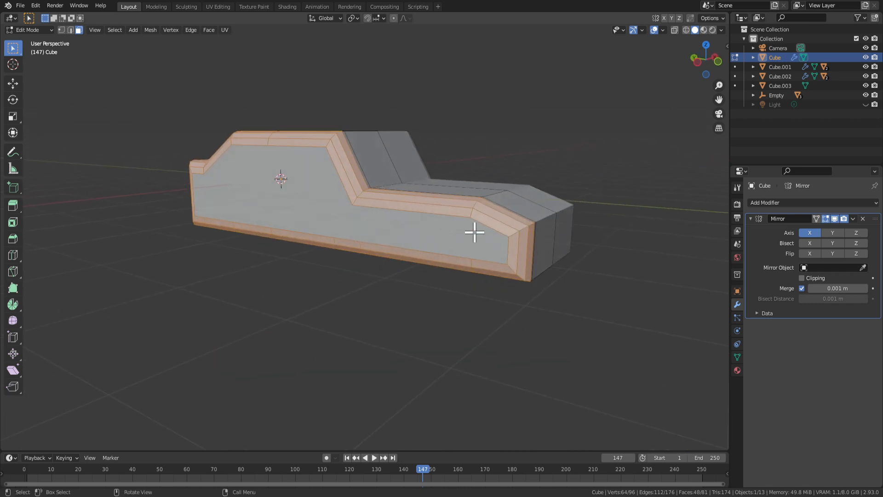
right_click(446, 248)
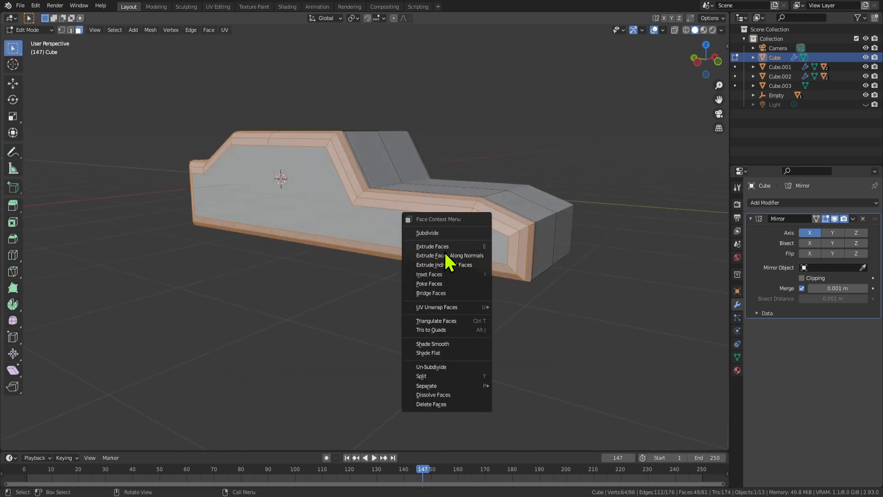
click(451, 343)
middle_drag(534, 286, 421, 295)
key(Tab)
key(Tab)
scroll(339, 218, up, 4)
scroll(257, 223, down, 4)
middle_drag(299, 256, 370, 270)
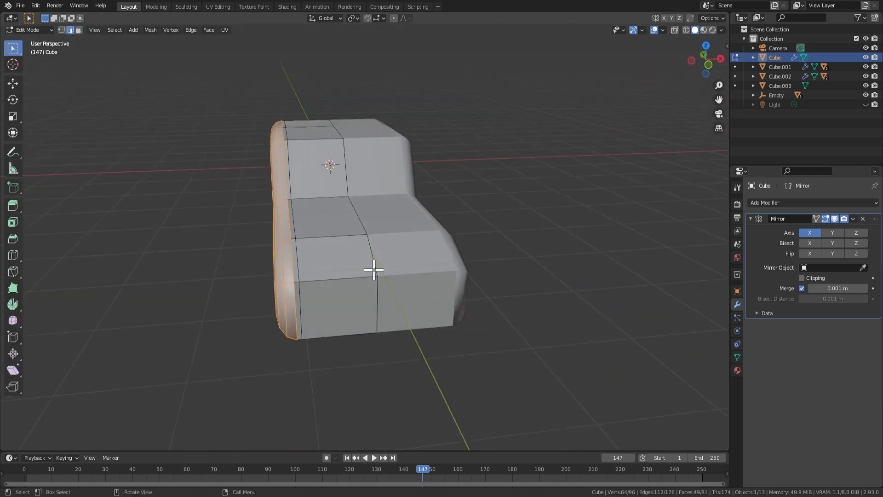
Select the edge loop that runs across the upper front edge of the hood.
click(368, 293)
scroll(346, 280, up, 5)
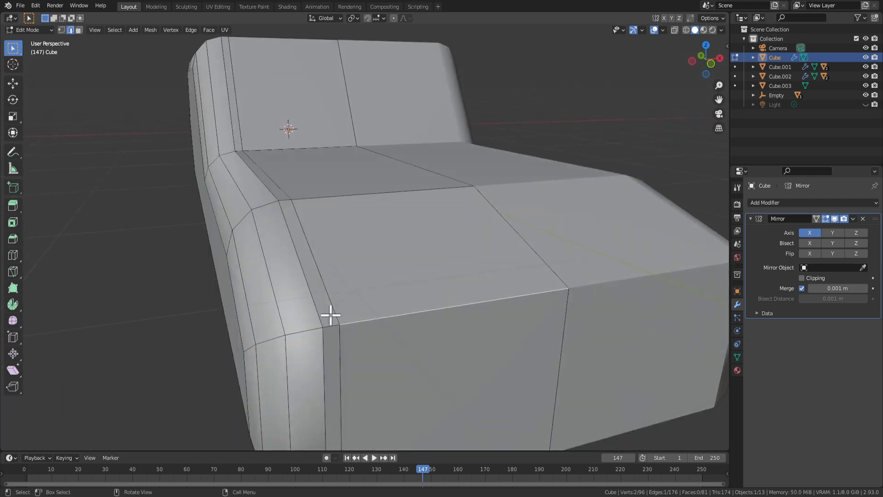
scroll(394, 339, down, 6)
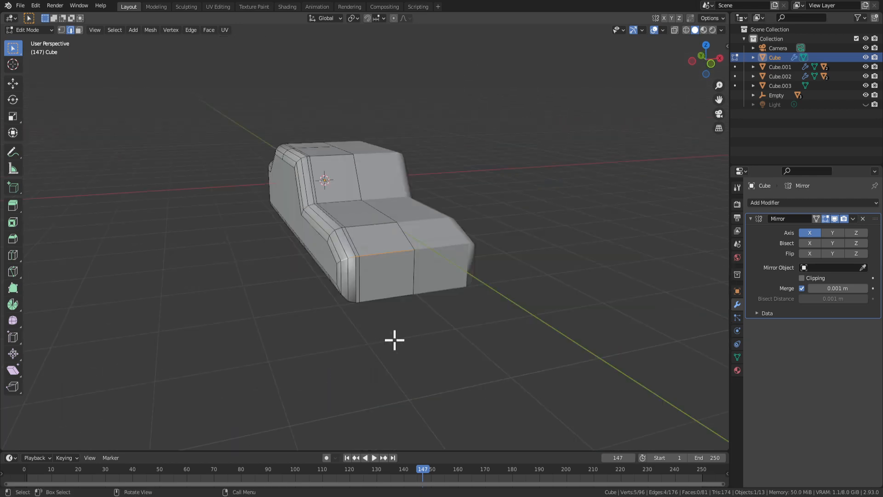
Paste a duplicate of the smooth-shaded car body and move it along the X axis beside the earlier car copy.
key(Tab)
scroll(371, 236, down, 3)
key(ctrl+v)
key(g)
key(x)
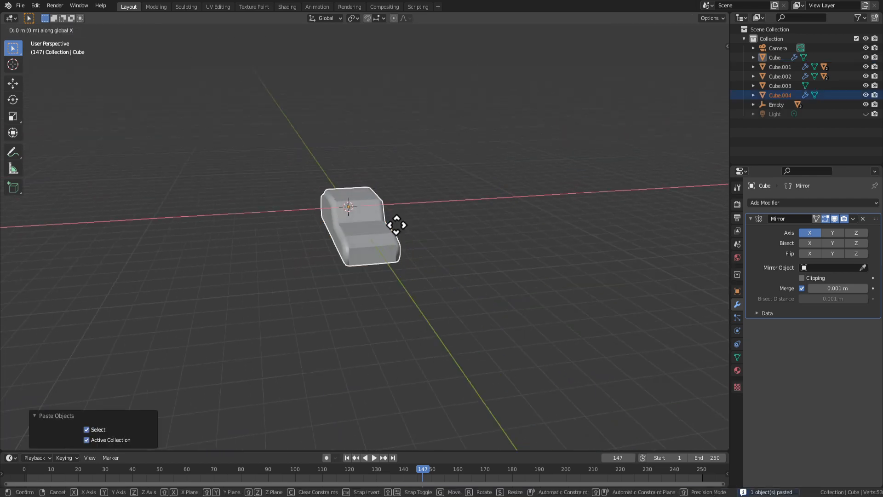
click(167, 233)
scroll(175, 244, down, 5)
key(g)
key(x)
click(152, 259)
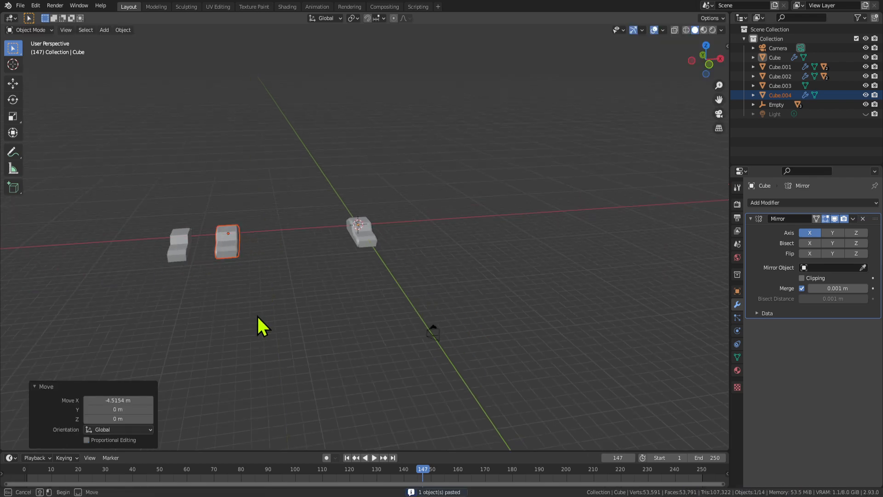
Move both set-aside car copies farther along the X axis and save the file.
shift+click(175, 241)
key(g)
key(x)
click(104, 249)
click(243, 272)
scroll(388, 285, up, 5)
key(ctrl+s)
scroll(396, 275, up, 8)
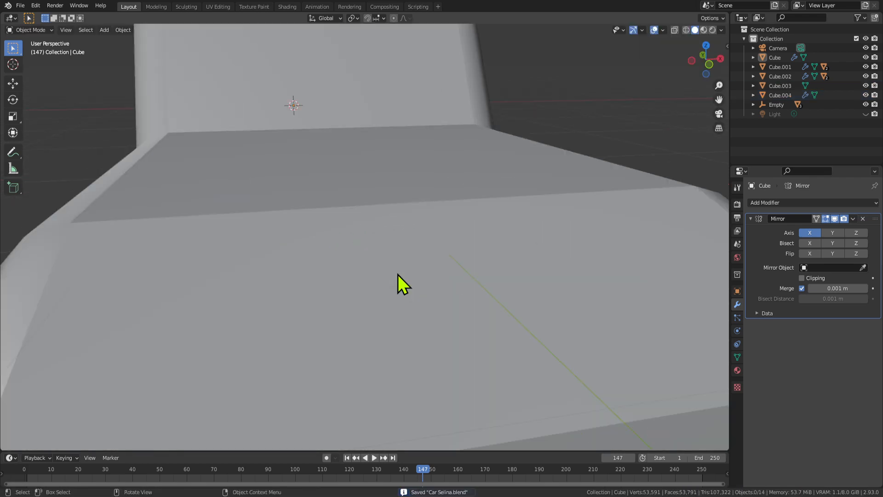
Bevel the upper front edge of the hood on the central car with 3 segments and a width of 0.254 m.
scroll(396, 275, down, 3)
key(Tab)
middle_drag(368, 293, 400, 301)
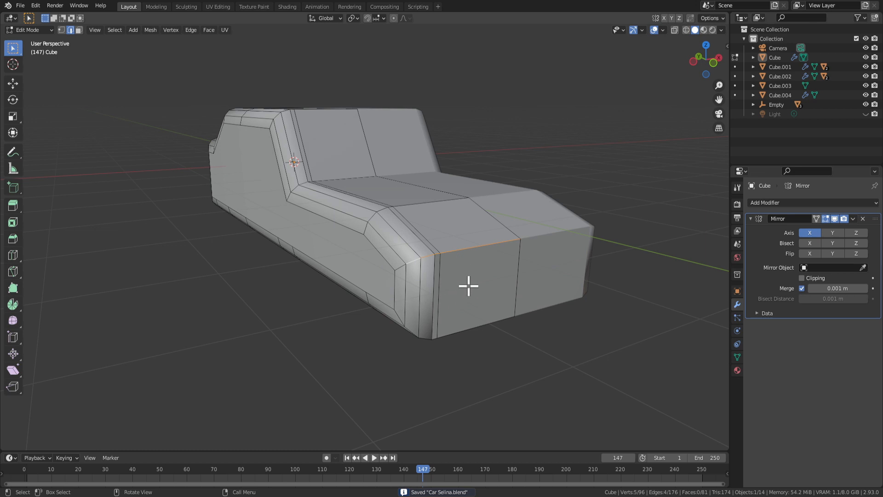
shift+middle_drag(469, 286, 434, 281)
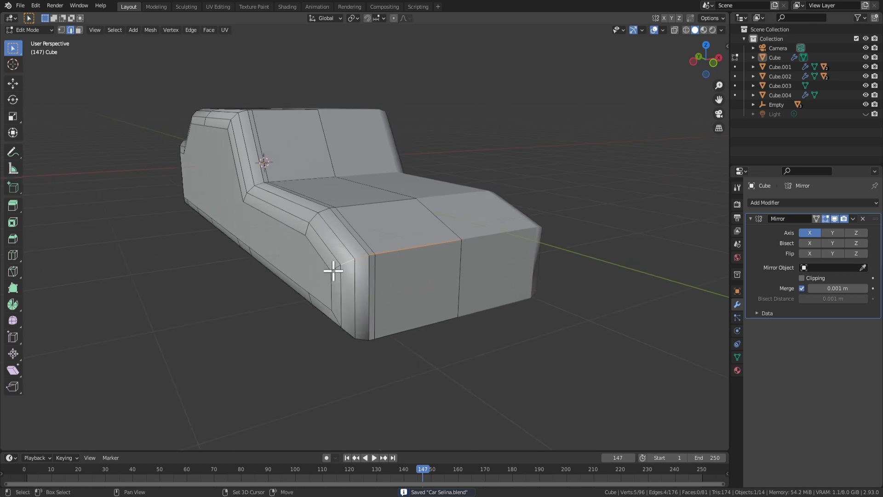
key(ctrl+b)
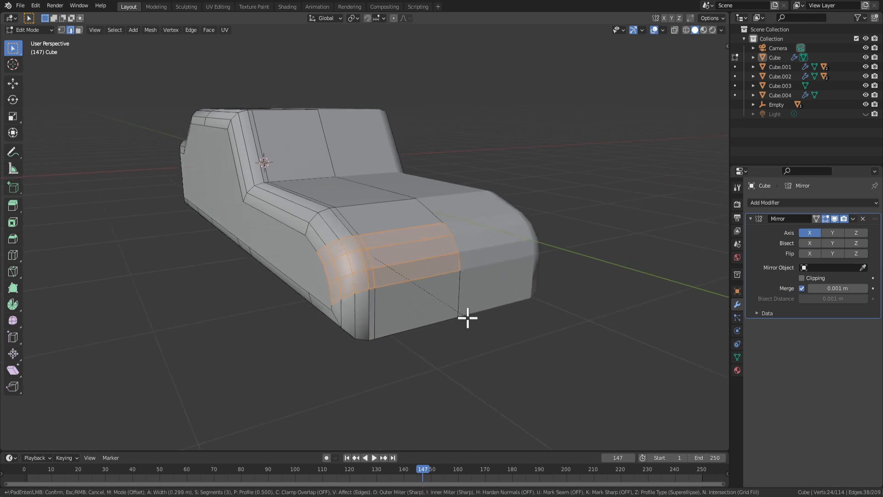
click(464, 313)
middle_drag(464, 314, 478, 305)
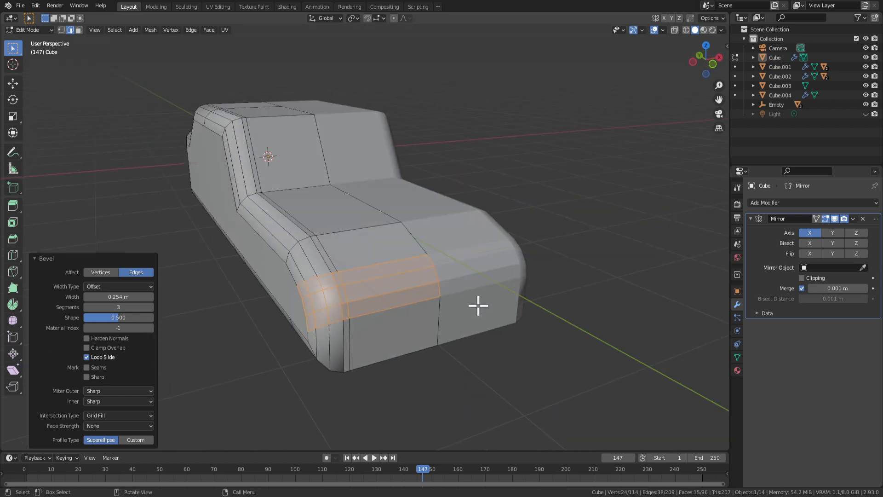
Shade the new front bevel faces smooth and check the rounded nose in Object Mode.
right_click(382, 276)
click(79, 31)
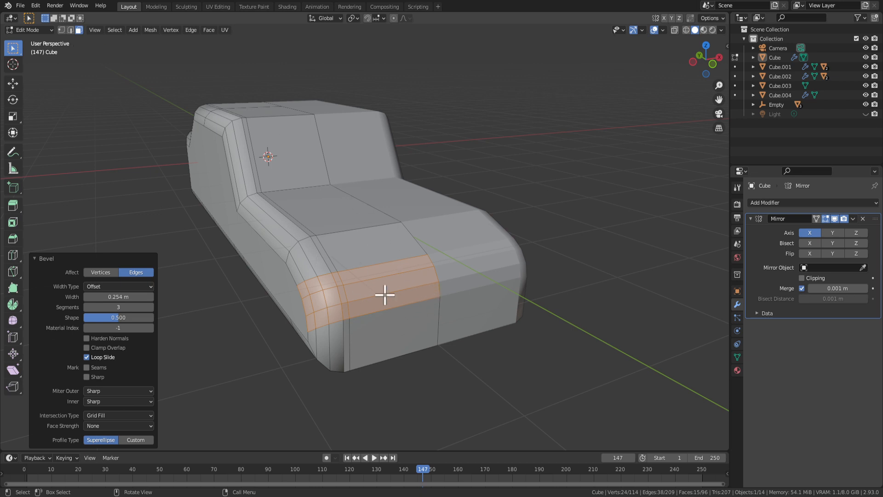
right_click(362, 280)
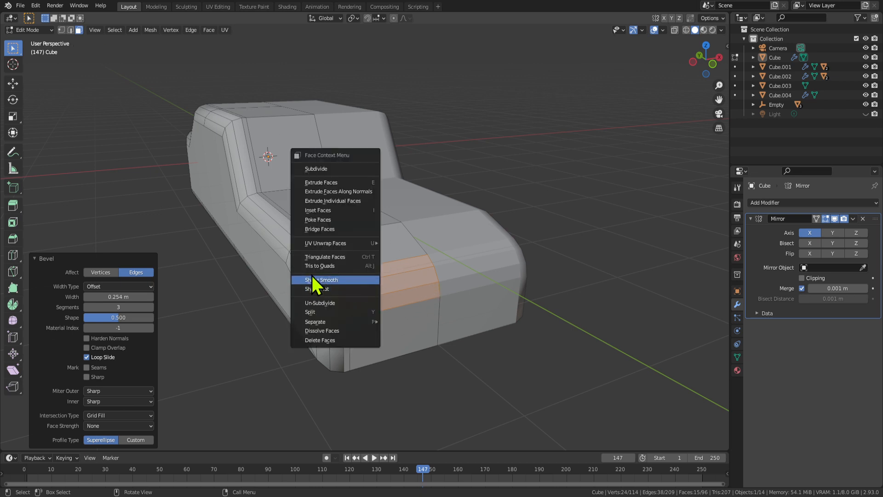
click(354, 280)
middle_drag(497, 307, 392, 268)
key(Tab)
key(Tab)
scroll(325, 274, down, 4)
scroll(392, 268, up, 4)
shift+middle_drag(528, 348, 411, 263)
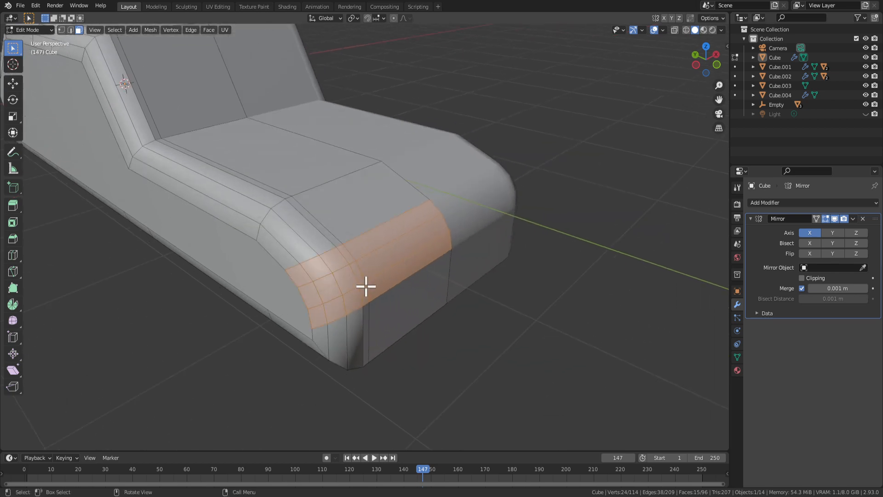
Add the lower corner faces below the front bevel to the selection, undoing a stray selection of the side face.
shift+click(350, 341)
shift+click(330, 336)
scroll(344, 329, down, 5)
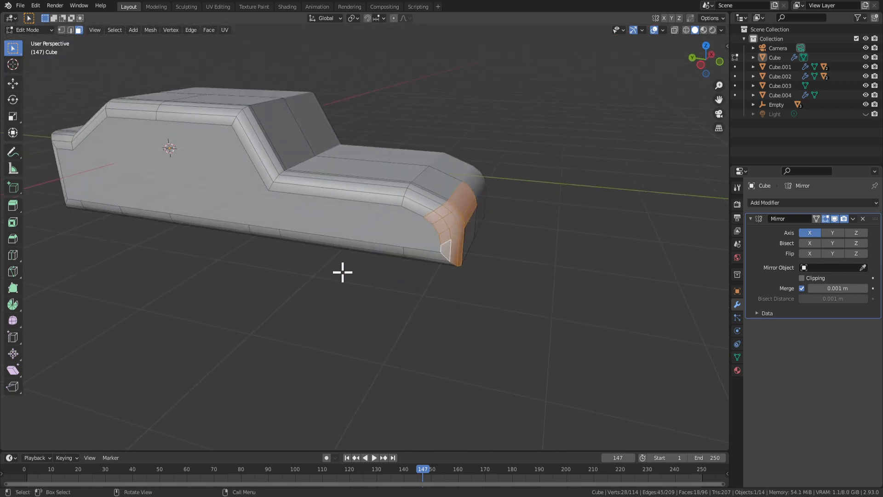
click(371, 223)
scroll(371, 223, up, 4)
middle_drag(302, 200, 396, 213)
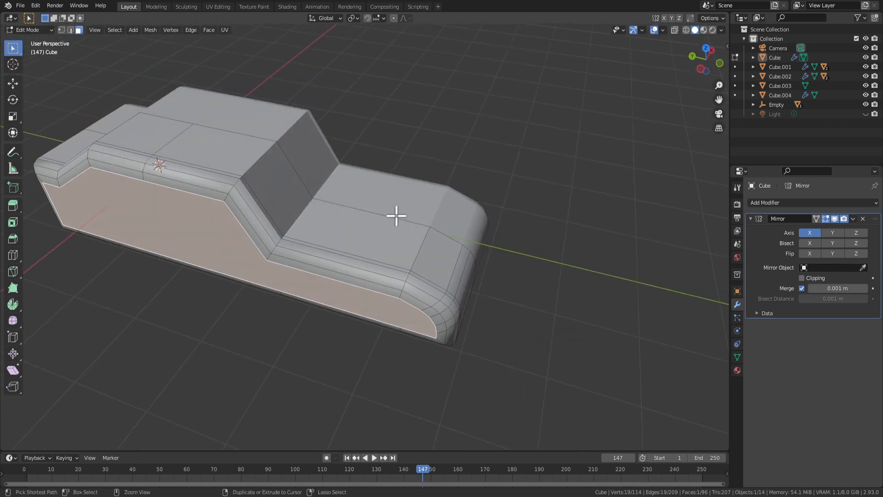
key(ctrl+z)
Select the body's flat side face, the row of underside faces and the flat front face.
middle_drag(530, 284, 402, 259)
scroll(314, 259, down, 8)
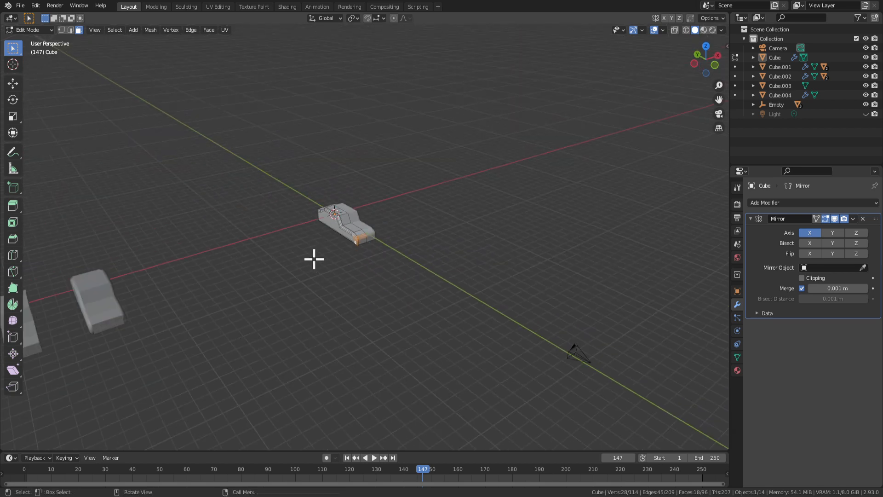
scroll(285, 271, up, 8)
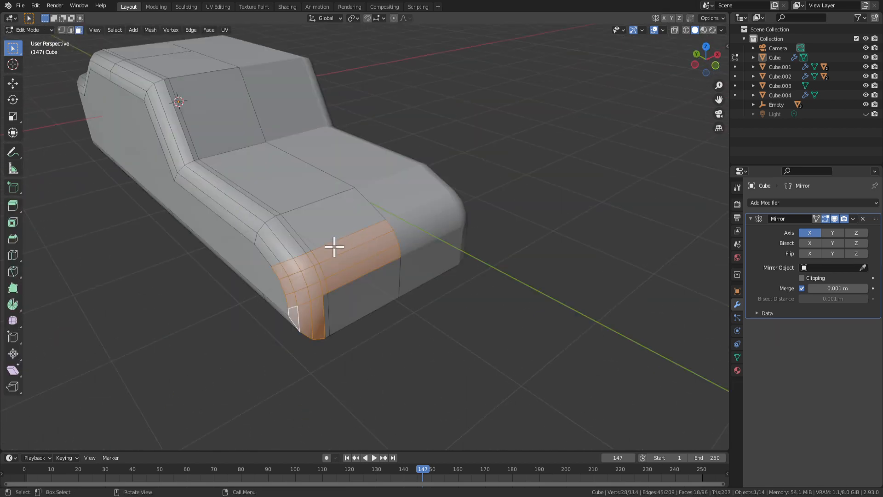
middle_drag(327, 247, 268, 190)
scroll(316, 231, down, 3)
scroll(309, 229, up, 2)
click(396, 180)
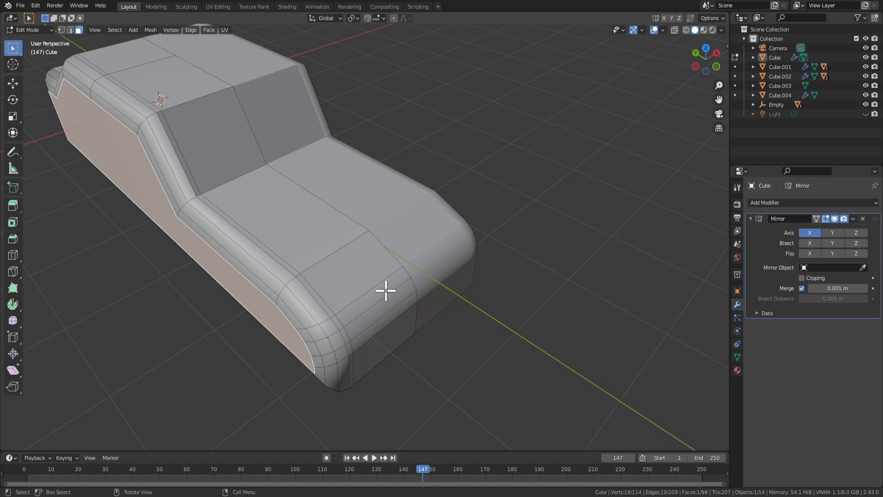
middle_drag(386, 291, 262, 144)
shift+click(289, 231)
shift+click(262, 144)
shift+click(285, 94)
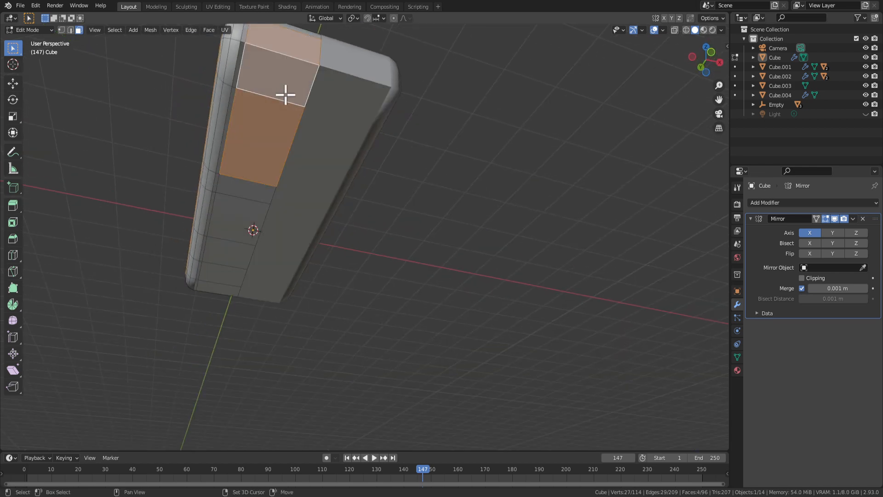
shift+click(237, 217)
shift+click(249, 192)
drag(232, 240, 227, 266)
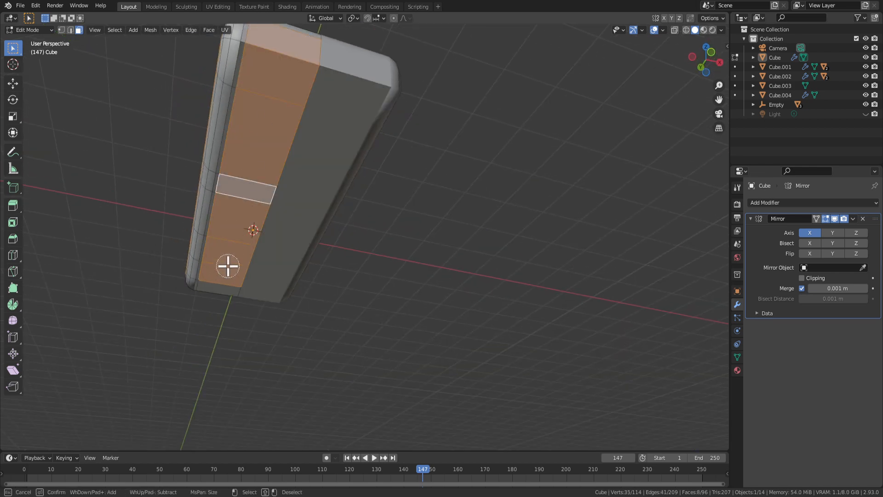
middle_drag(226, 278, 288, 231)
shift+click(429, 292)
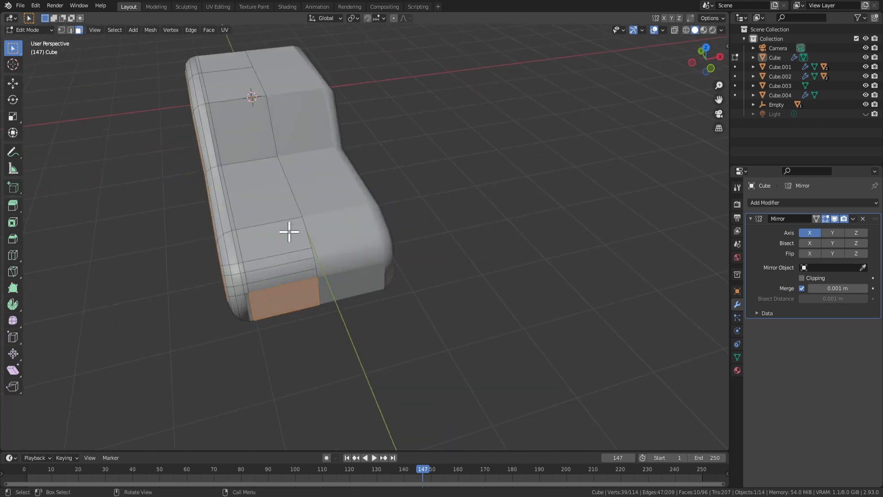
Examine the rounded front corner's shape and shading by comparing it in Object Mode and Edit Mode.
key(Tab)
middle_drag(307, 312, 358, 284)
key(Tab)
scroll(357, 272, up, 3)
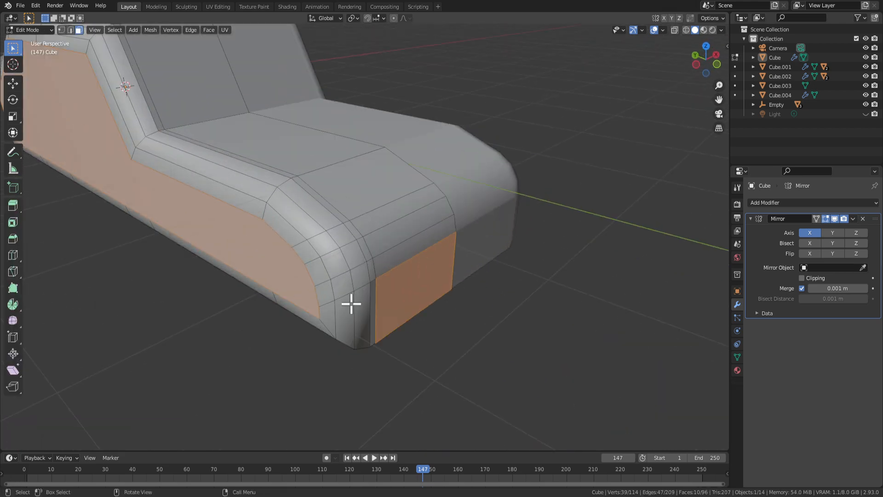
middle_drag(379, 318, 349, 230)
scroll(366, 306, down, 5)
key(Tab)
key(Tab)
key(Tab)
scroll(358, 278, down, 5)
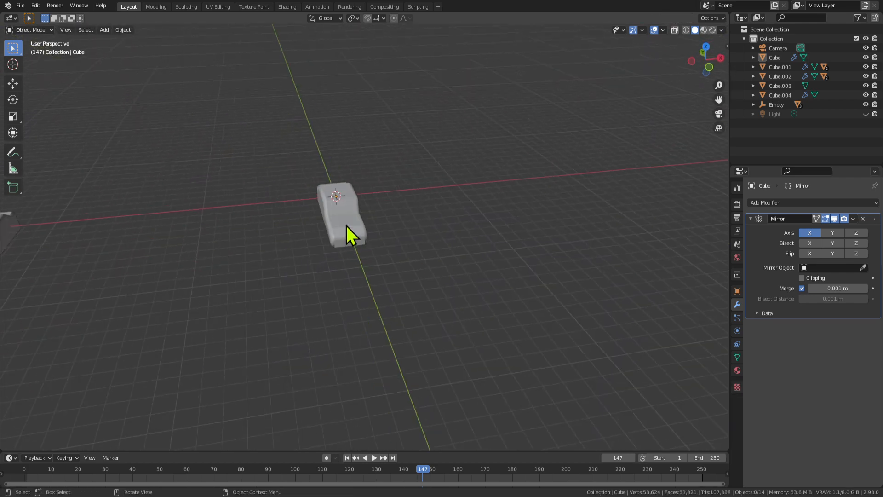
Replace the central car with a duplicate of its set-aside copy, clearing the duplicate's location to place it at the origin.
key(Delete)
scroll(349, 226, down, 3)
click(154, 249)
key(ctrl+c)
key(ctrl+v)
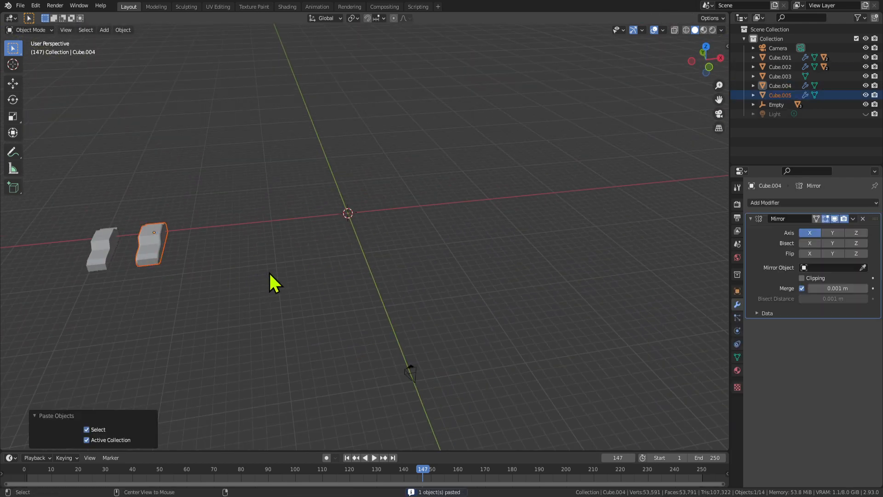
key(alt+g)
click(393, 286)
Select the bevel and border faces around the side face by growing its selection twice and excluding the side face itself.
key(Tab)
scroll(315, 250, up, 8)
middle_drag(353, 241, 378, 230)
key(Tab)
click(419, 223)
key(Tab)
click(242, 200)
key(ctrl+KP_Add)
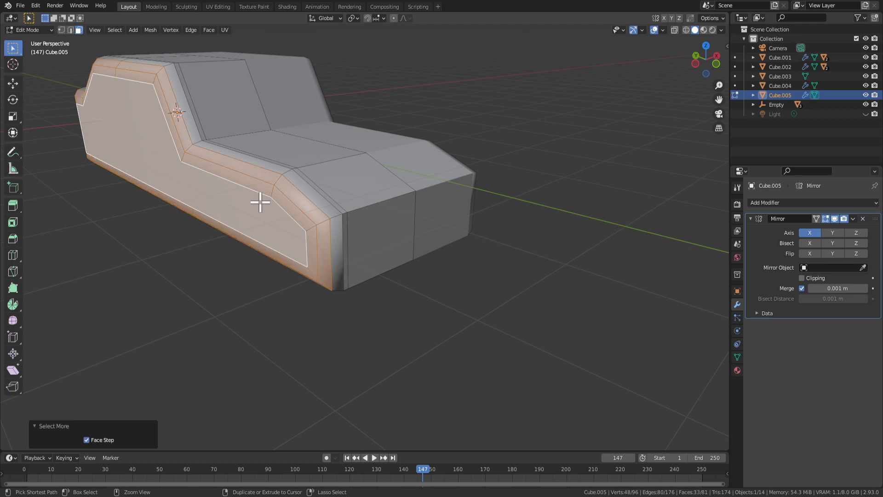
key(ctrl+KP_Add)
shift+click(278, 226)
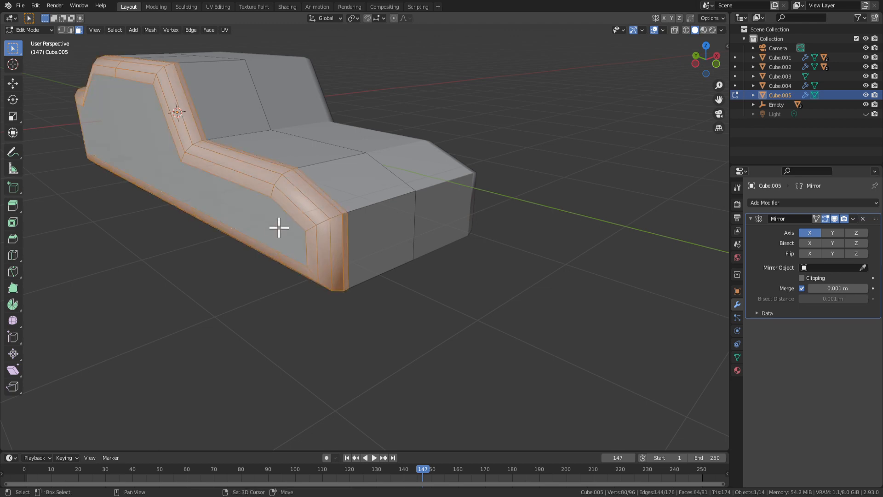
Add a second material slot with a new material and assign it to the selected bevel and border faces.
scroll(394, 229, up, 2)
middle_drag(393, 229, 720, 287)
scroll(377, 227, down, 4)
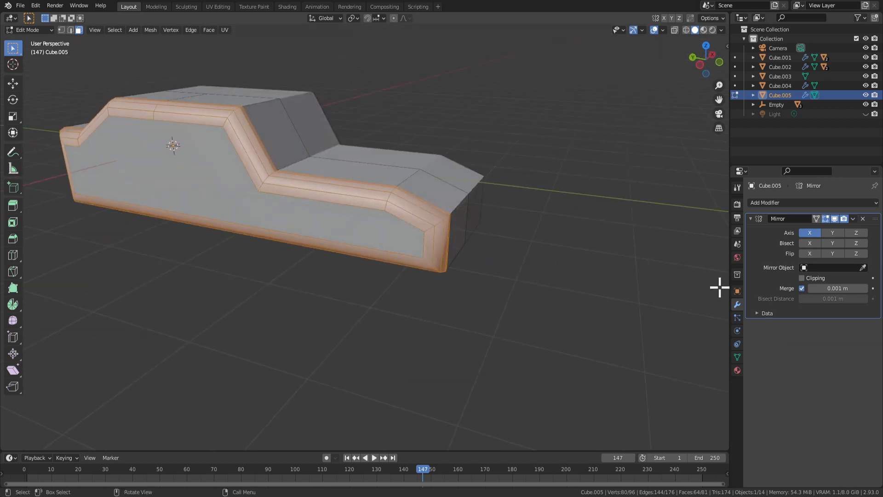
click(737, 370)
click(875, 202)
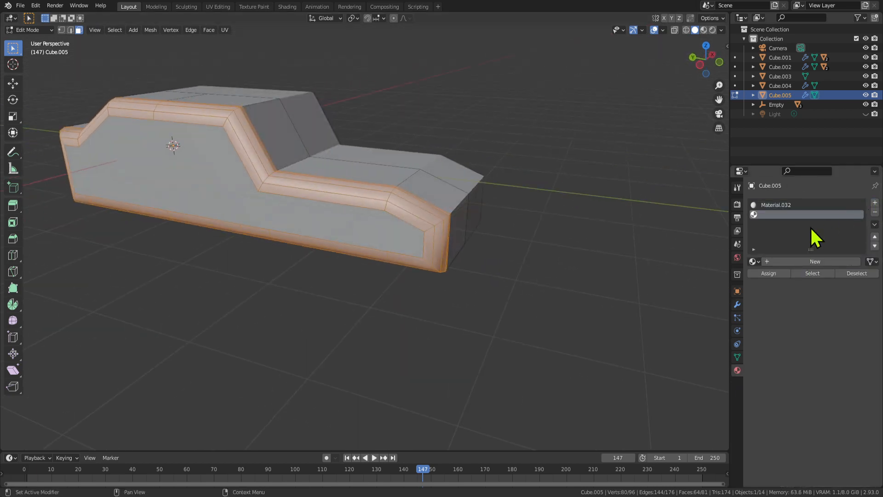
click(782, 262)
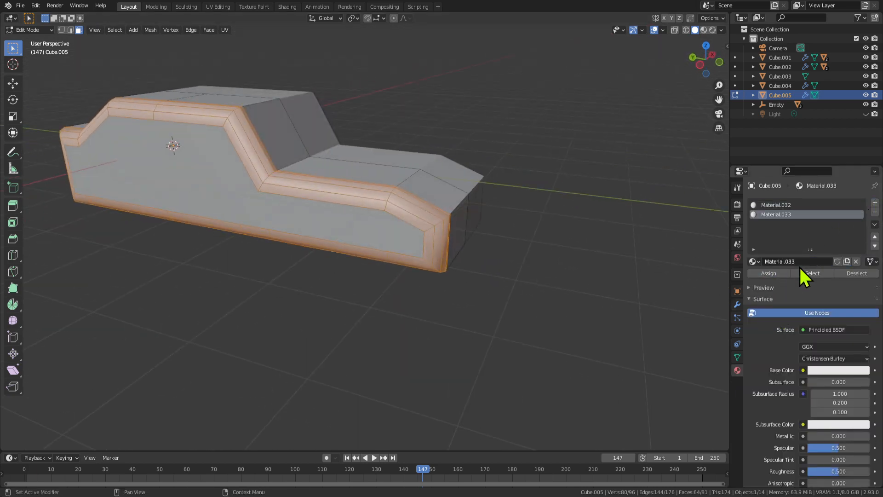
click(766, 273)
Check the assignment by clearing the selection and reselecting the faces through the second material slot.
middle_drag(598, 267, 429, 187)
key(Tab)
key(Tab)
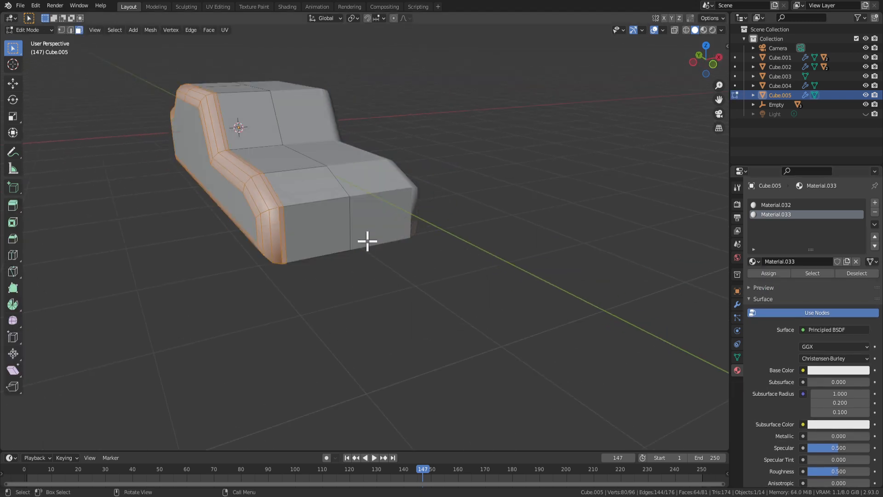
click(493, 233)
click(813, 274)
scroll(426, 242, up, 2)
middle_drag(426, 243, 325, 288)
Bevel the hood crease and the front upper edge, including their continuations over the rounded side, with 3 segments and a width of about 0.231 m.
click(322, 233)
key(2)
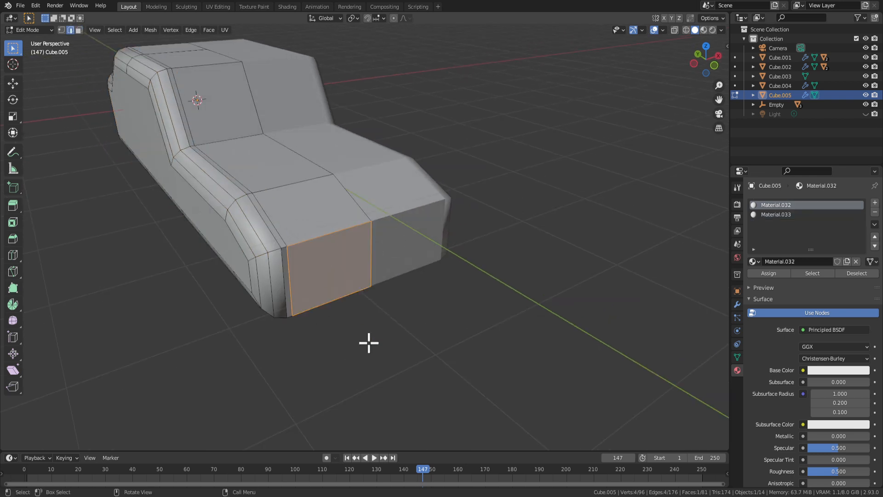
click(323, 238)
scroll(286, 263, up, 2)
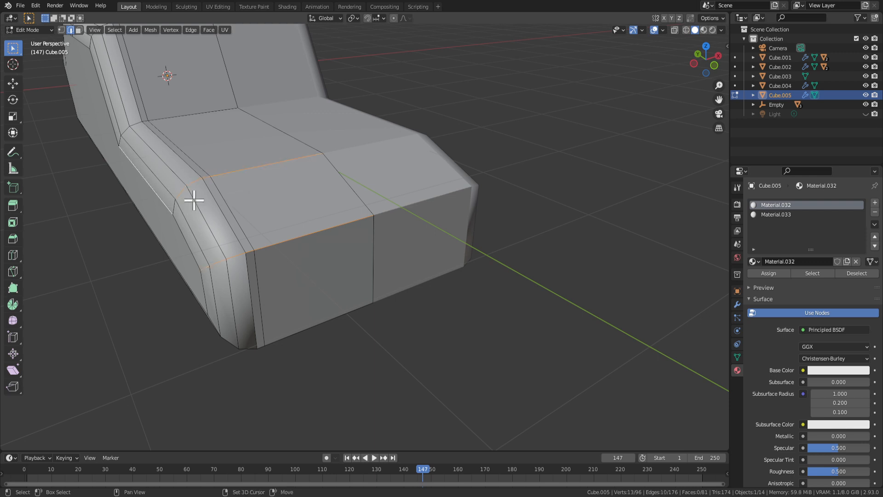
key(ctrl+z)
shift+middle_drag(226, 137, 232, 198)
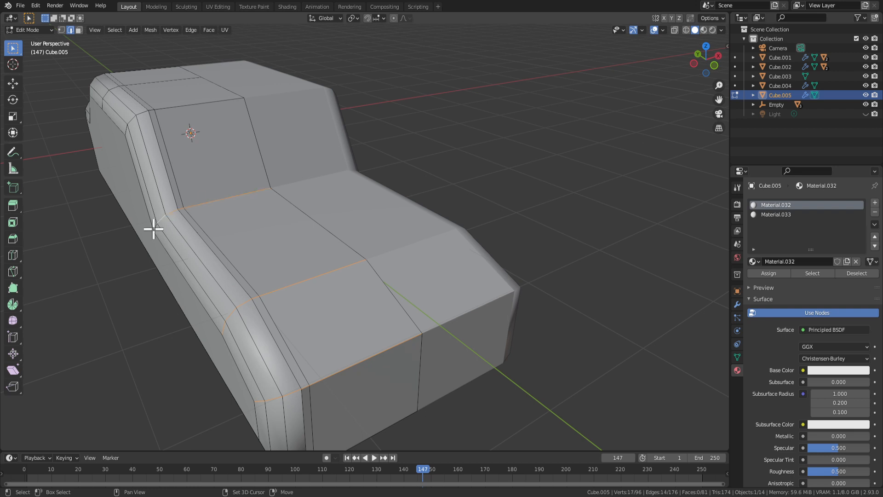
key(ctrl+z)
shift+middle_drag(360, 282, 353, 252)
key(ctrl+b)
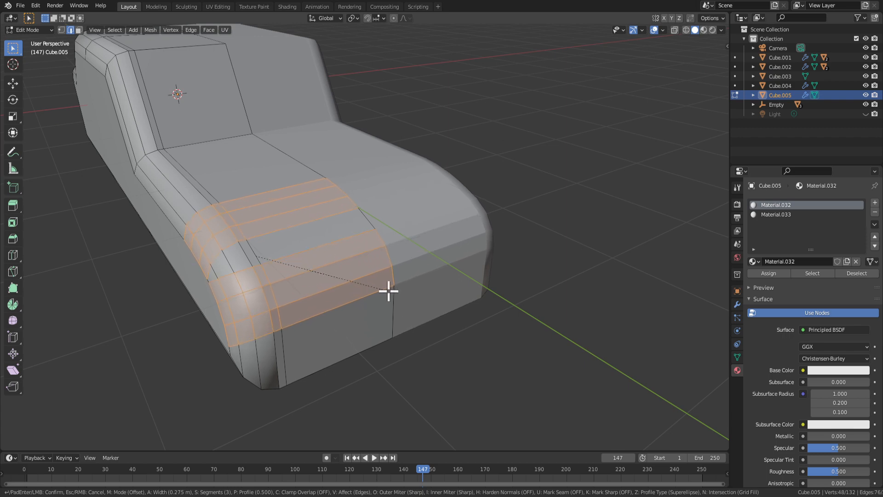
click(383, 287)
middle_drag(383, 287, 388, 264)
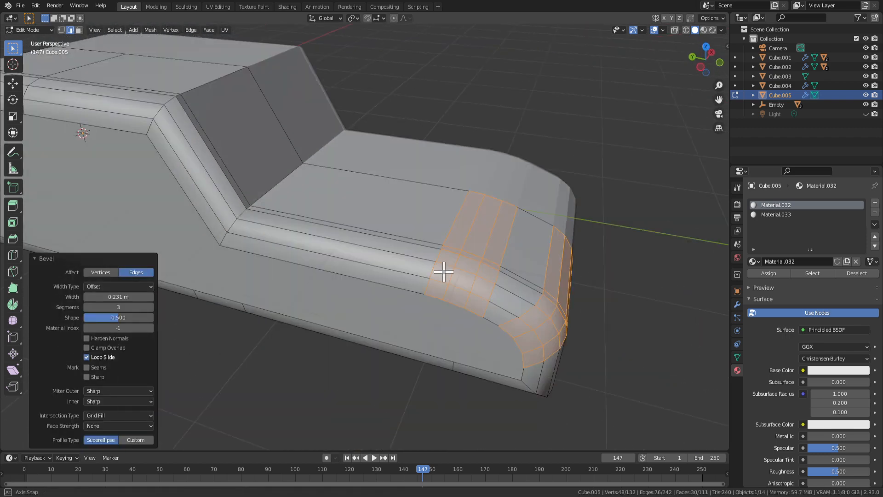
Shade the new hood and front bevel faces smooth and assign them to the second material.
right_click(528, 230)
key(3)
right_click(473, 217)
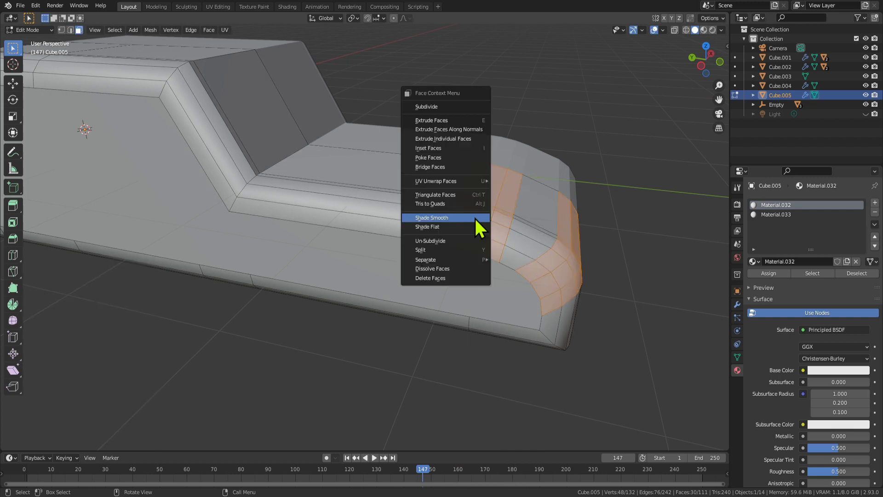
click(459, 217)
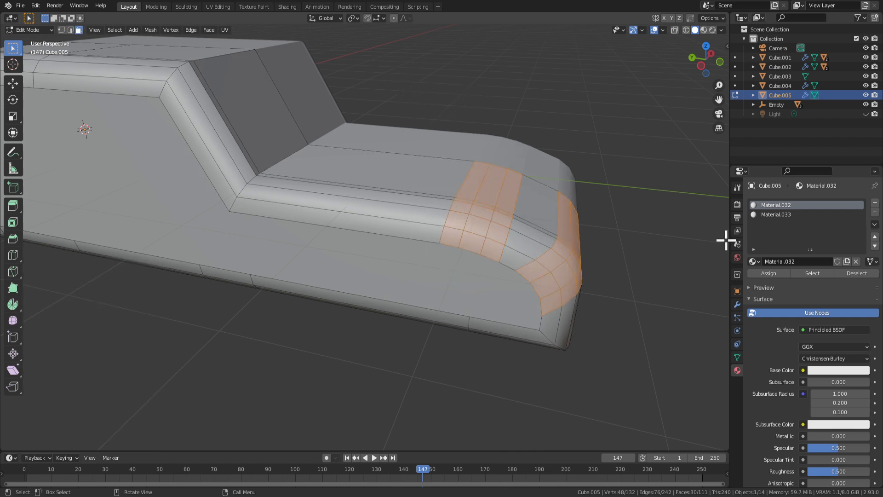
click(789, 214)
click(767, 276)
middle_drag(668, 268, 627, 264)
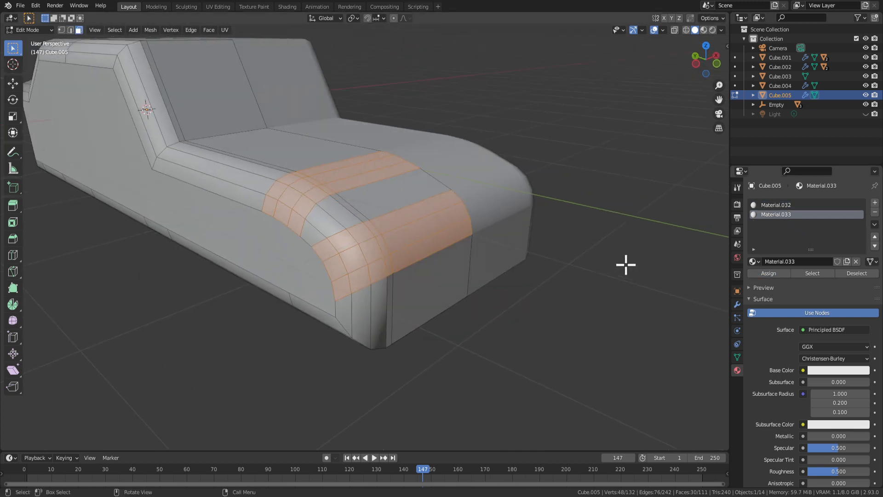
Clear the selection and select every face that uses the second material to check its coverage.
click(627, 264)
click(813, 273)
middle_drag(566, 290, 527, 263)
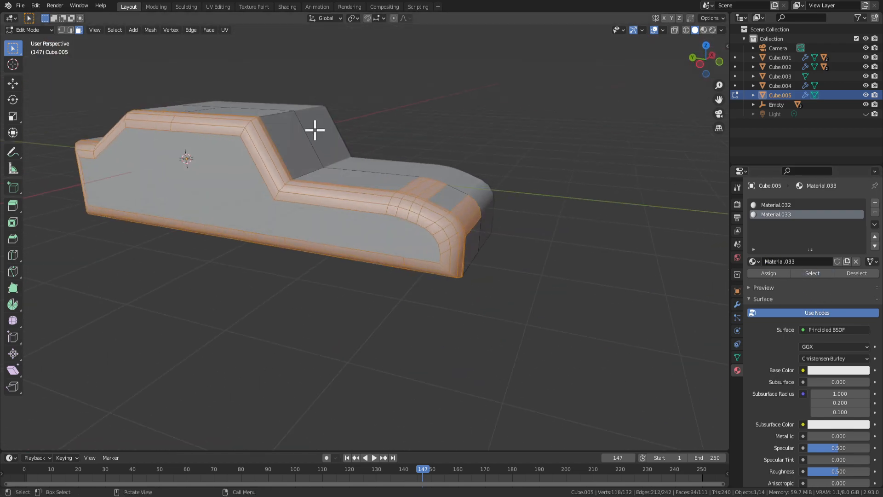
middle_drag(315, 130, 273, 132)
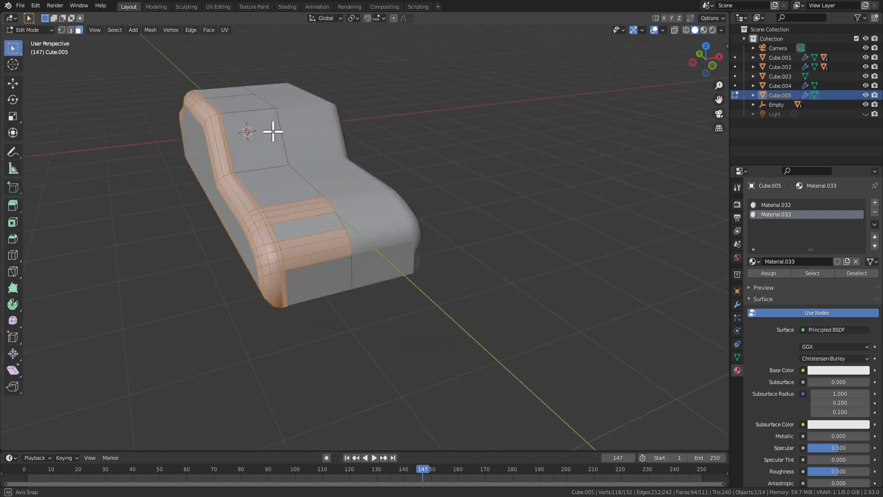
middle_drag(326, 177, 401, 247)
Examine the rounded front corner and hood shading by comparing Object Mode and Edit Mode from several angles.
key(Tab)
key(Tab)
key(Tab)
scroll(405, 248, up, 3)
key(Tab)
key(Tab)
middle_drag(503, 251, 461, 185)
key(Tab)
key(Tab)
scroll(484, 173, up, 2)
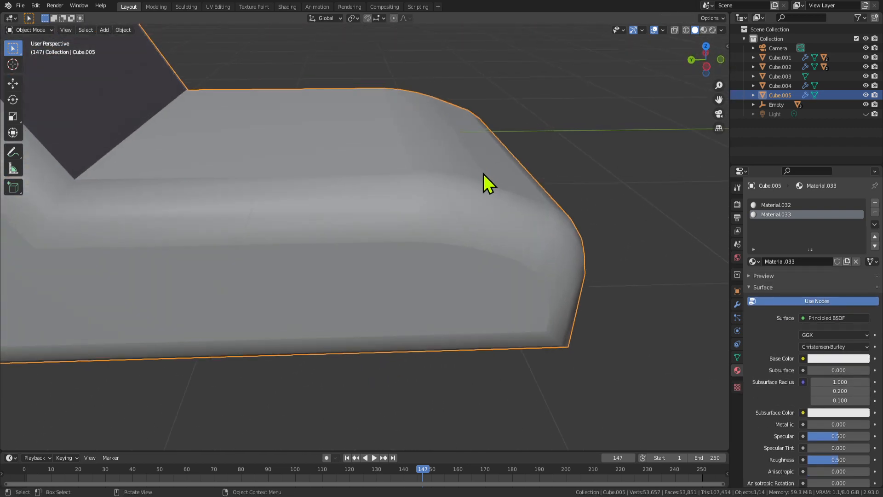
middle_drag(522, 175, 472, 176)
key(Tab)
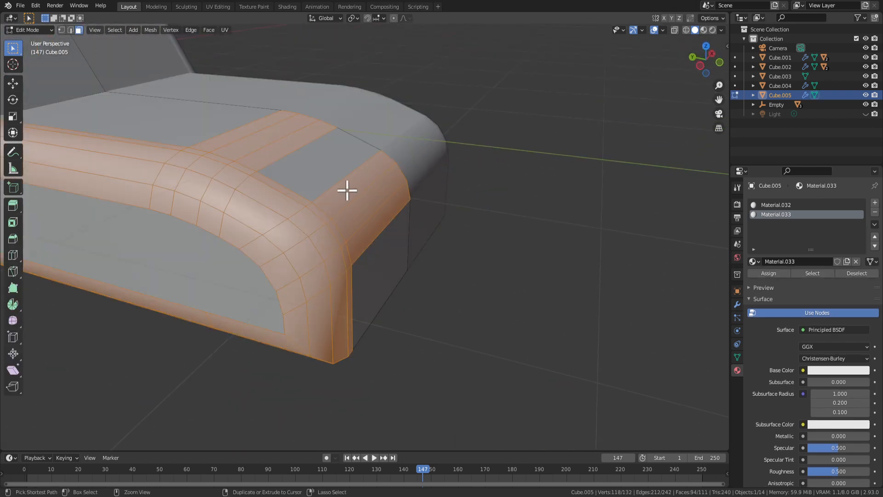
scroll(347, 191, down, 1)
middle_drag(357, 193, 337, 200)
key(Tab)
scroll(332, 229, down, 3)
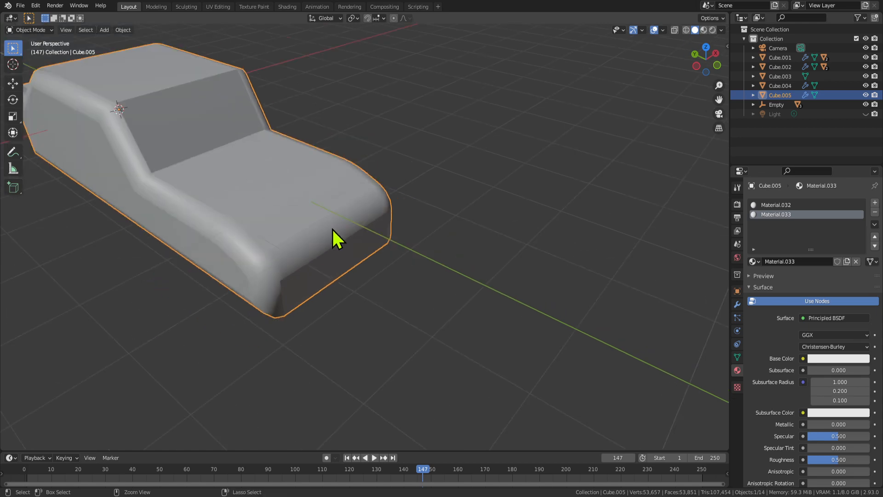
Add one centred loop cut across the sloped front part of the hood, between the crease and the front upper edge.
key(Tab)
key(2)
alt+click(325, 259)
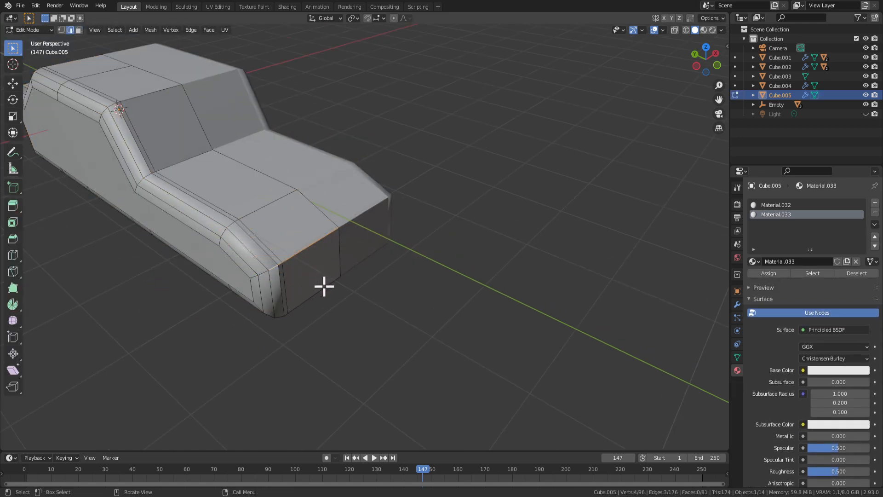
scroll(324, 286, up, 2)
key(ctrl+r)
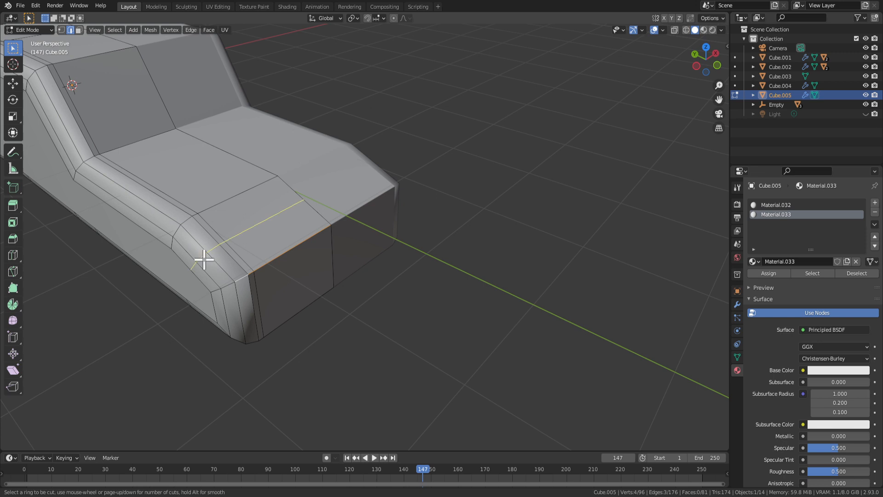
click(204, 260)
right_click(204, 256)
Select the lengthwise face loop over the windshield, hood and front to check its path, and clear the selection.
key(3)
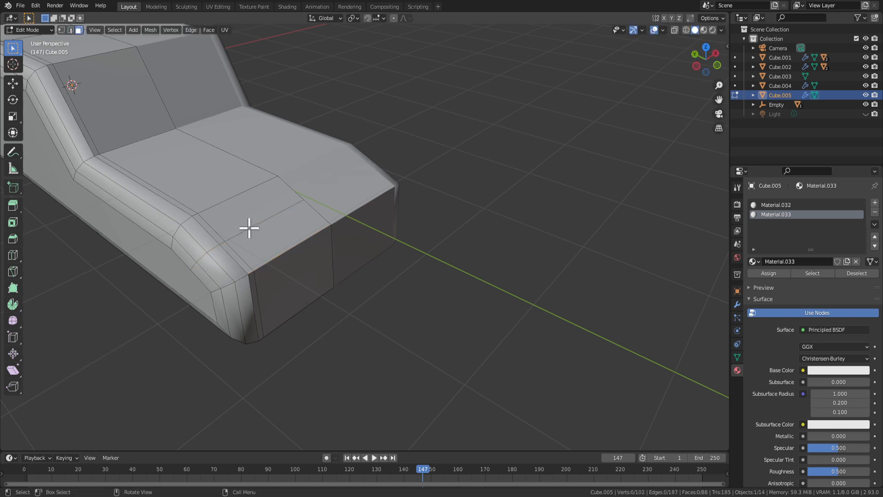
alt+click(289, 259)
key(2)
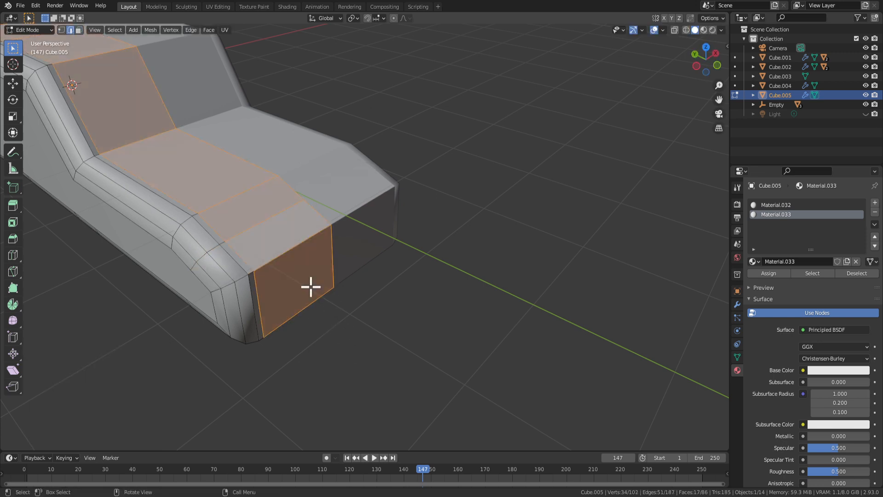
click(324, 300)
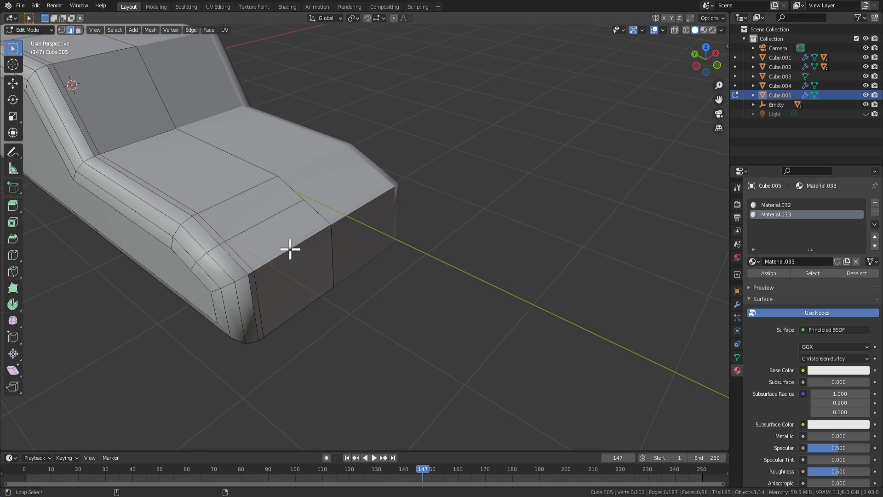
Try to bevel the hood crease, the added cut and the front upper edge together with 3 segments, about 0.09 m wide.
key(alt+shift)
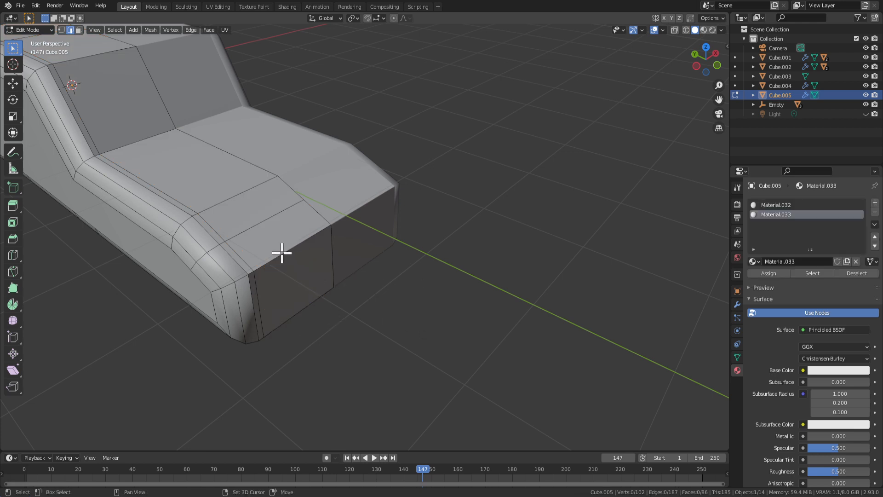
scroll(254, 317, up, 2)
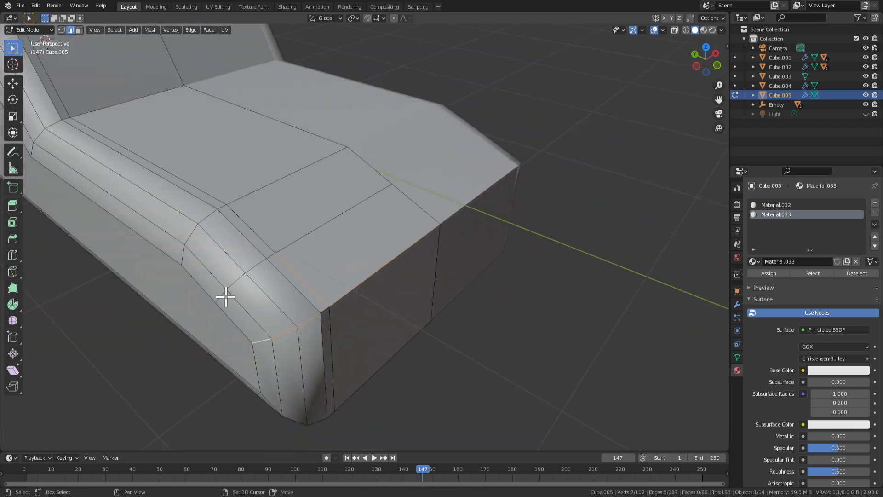
middle_drag(286, 240, 360, 231)
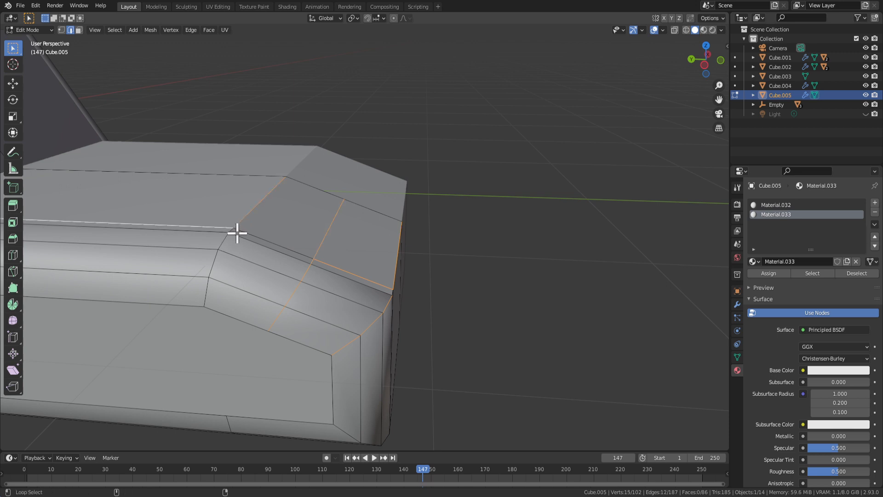
key(ctrl+z)
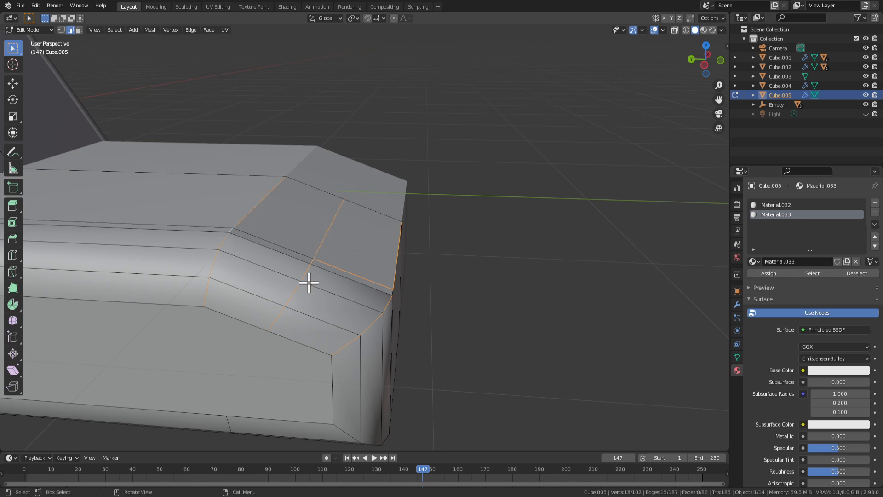
scroll(309, 282, down, 4)
middle_drag(352, 281, 315, 285)
key(ctrl+b)
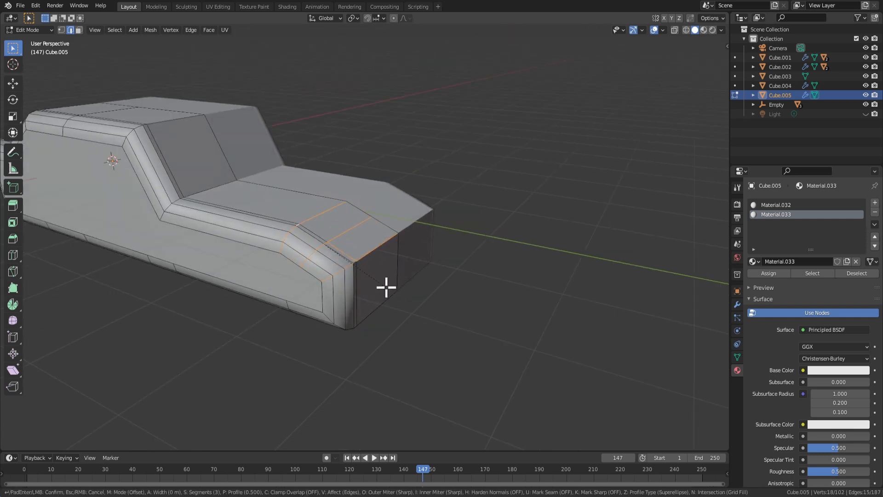
right_click(386, 287)
scroll(388, 287, up, 2)
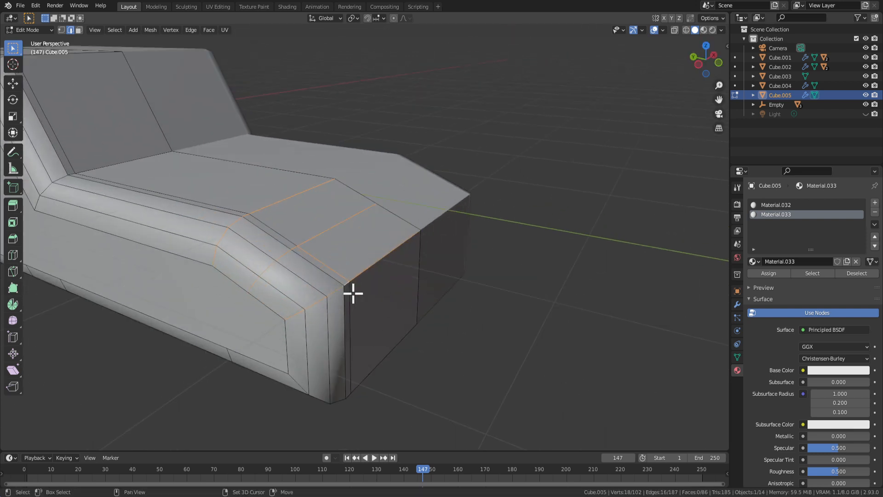
key(ctrl+b)
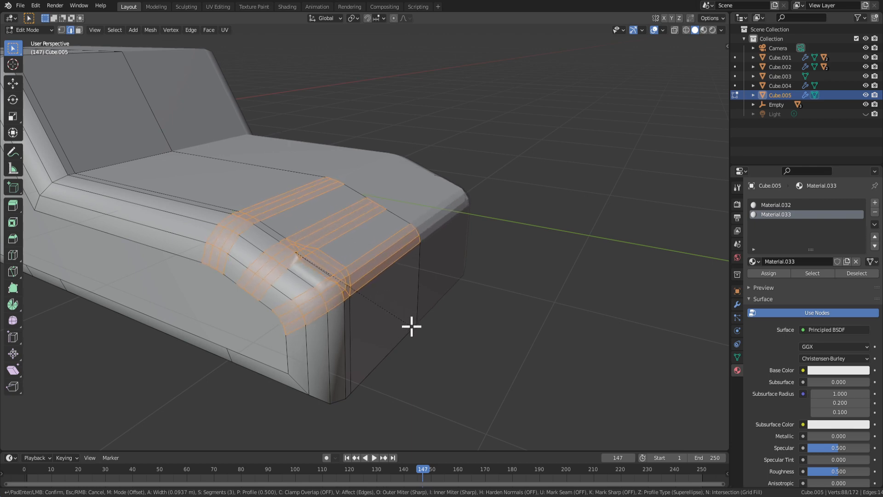
click(405, 322)
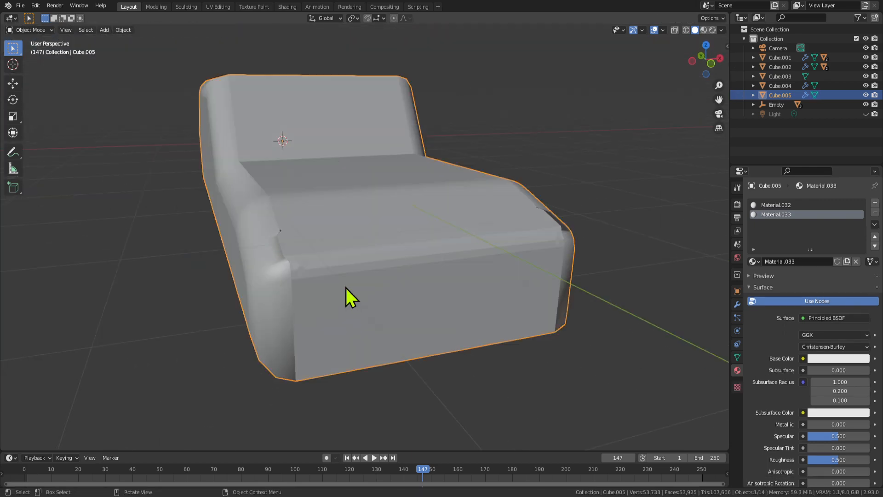
Inspect the bevelled front corner and trace the lengthwise face loop running over the hood and front.
scroll(346, 288, up, 3)
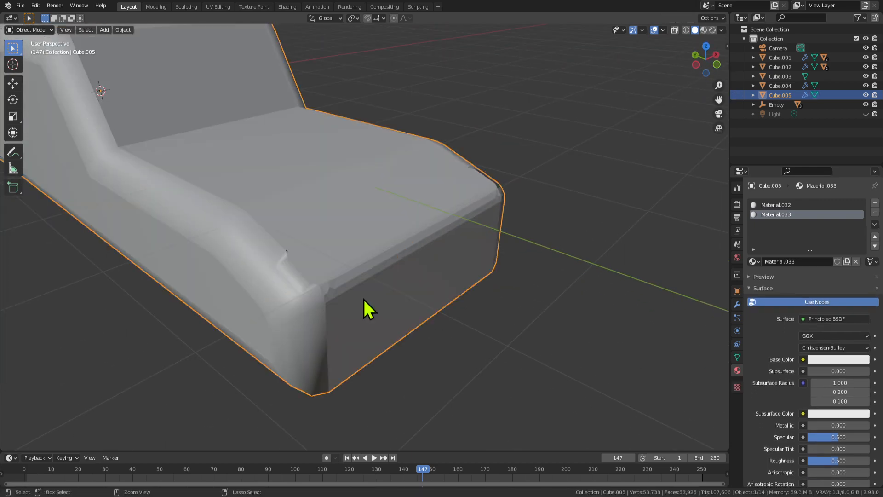
key(Tab)
scroll(337, 292, up, 2)
scroll(331, 285, down, 1)
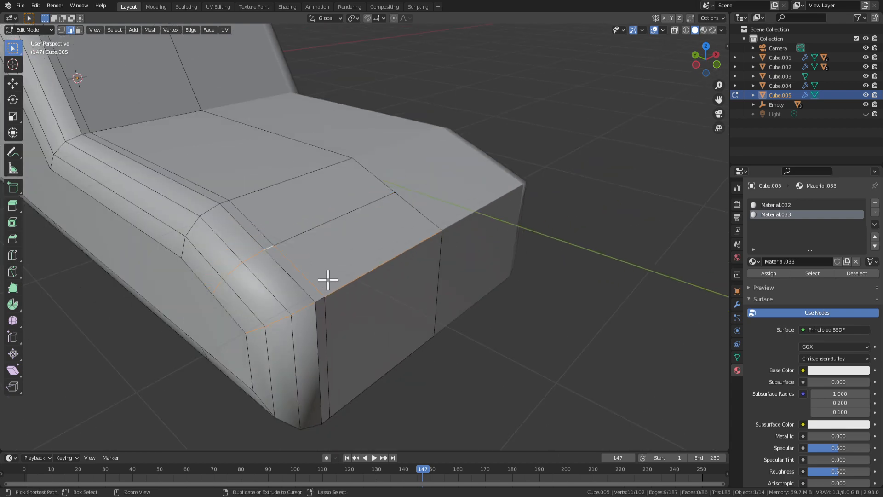
ctrl+alt+click(391, 320)
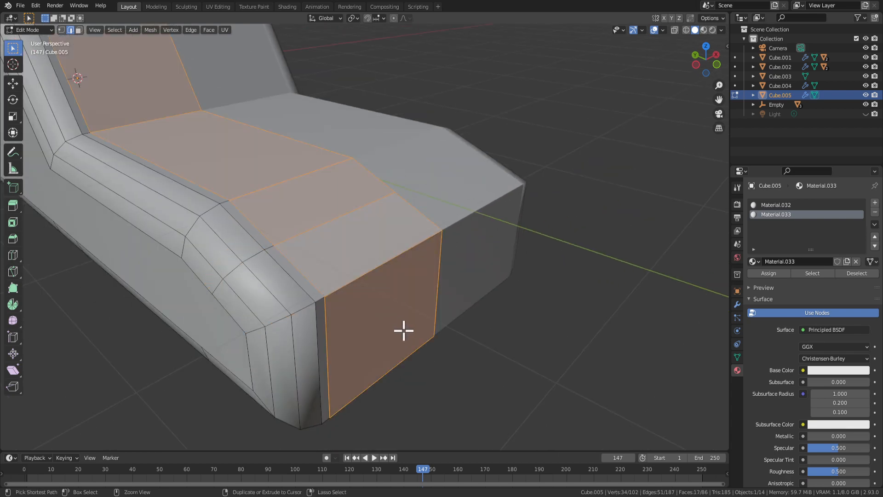
middle_drag(402, 330, 353, 338)
Select the whole body mesh and merge its vertices by distance.
key(a)
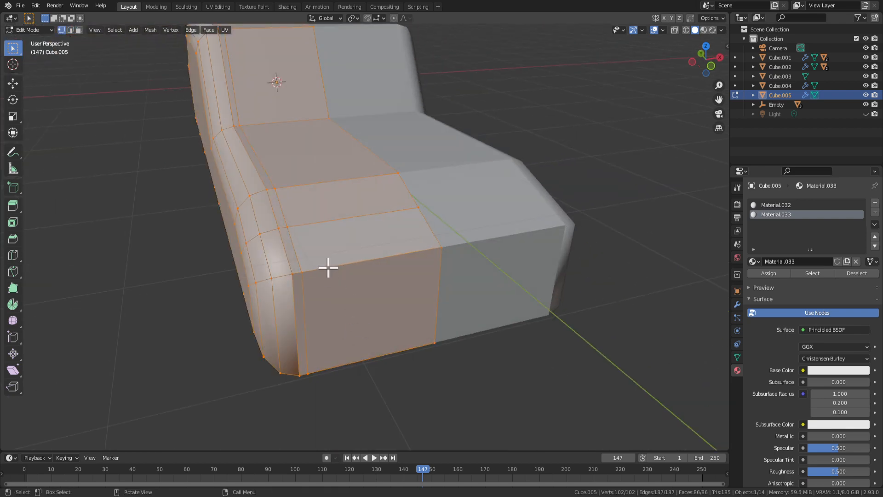
key(m)
click(355, 322)
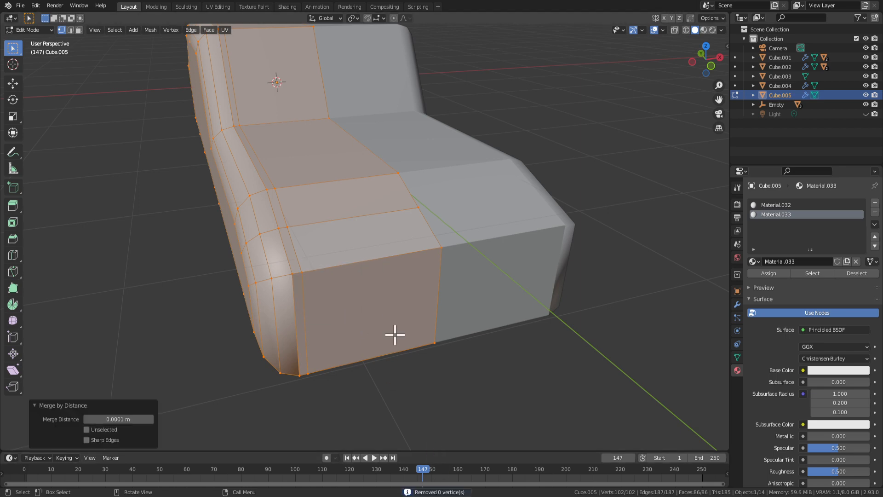
Inspect the merged body's front corner and delete this car body copy from the world origin.
key(Tab)
middle_drag(387, 327, 412, 314)
key(Tab)
click(475, 381)
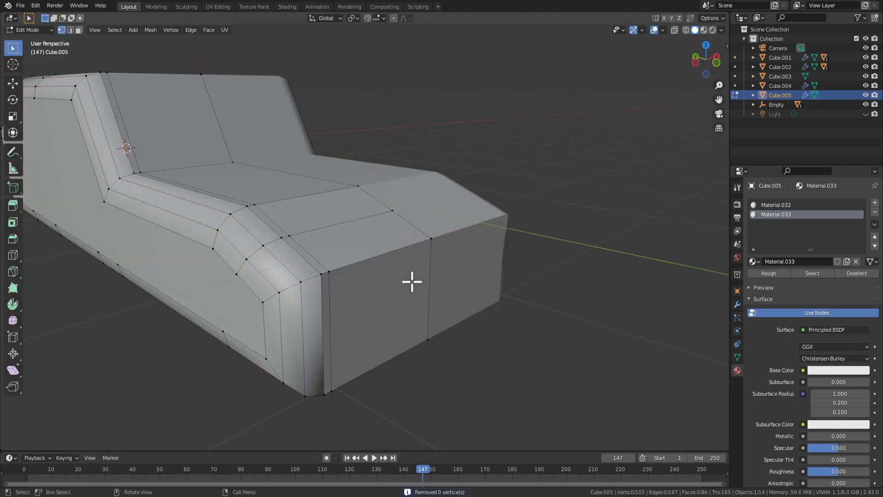
middle_drag(412, 282, 447, 298)
scroll(448, 298, down, 4)
key(Tab)
key(x)
key(d)
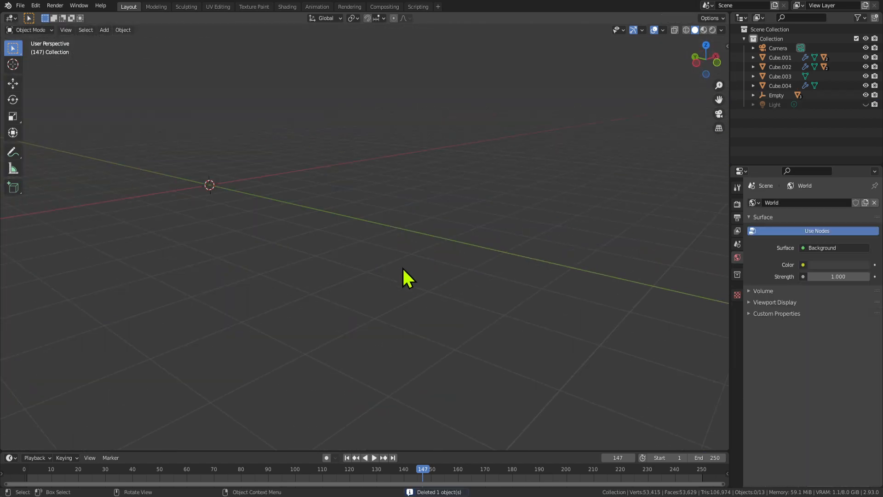
Duplicate the saved car body with the bevelled sides and clear the copy's location so it sits at the world origin.
middle_drag(402, 267, 282, 273)
scroll(281, 274, down, 4)
click(122, 201)
key(ctrl+c)
key(ctrl+v)
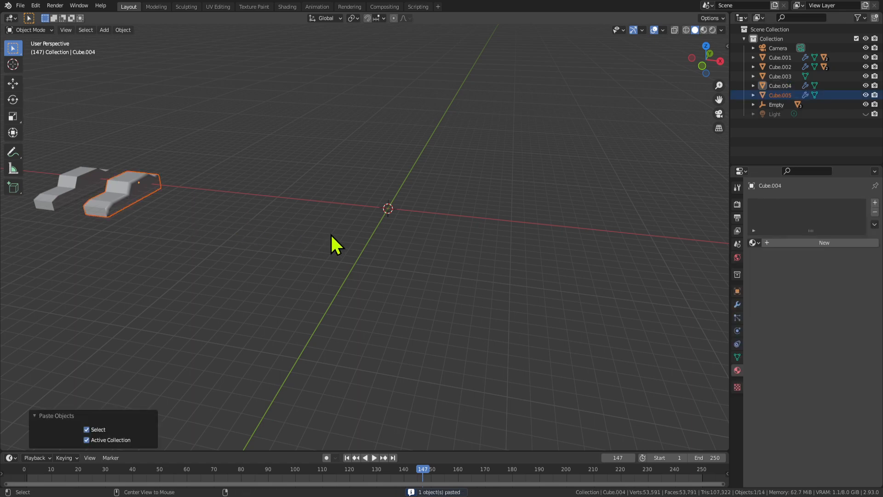
key(alt+g)
scroll(391, 246, up, 6)
click(341, 309)
Select the copy's front upper edge, continuing across the rounded side corner.
scroll(400, 249, up, 3)
key(Tab)
middle_drag(340, 304, 339, 267)
key(Tab)
click(383, 284)
key(Tab)
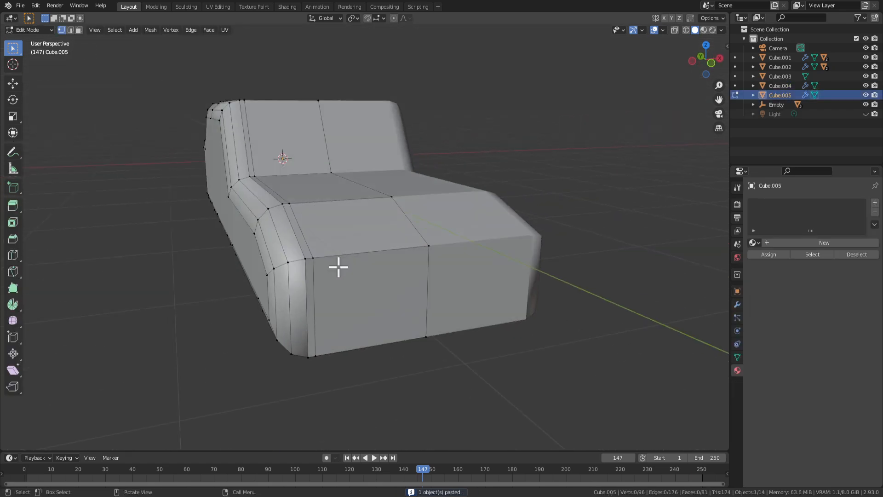
key(2)
scroll(343, 249, up, 2)
middle_drag(361, 295, 359, 269)
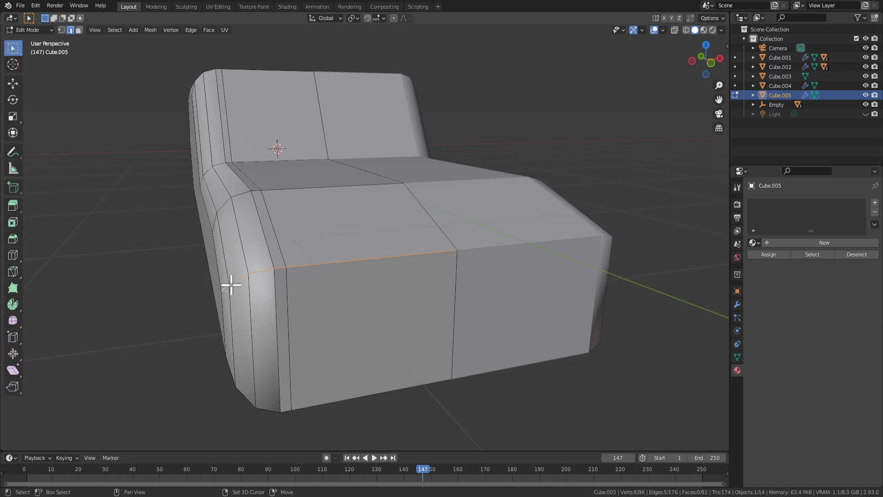
Select all rounded bevel faces around the body side by growing from the side panel, and exclude the flat side panel.
middle_drag(231, 285, 278, 255)
scroll(267, 247, down, 3)
key(3)
click(267, 257)
key(ctrl+KP_Add)
key(ctrl+KP_Add)
key(ctrl+KP_Add)
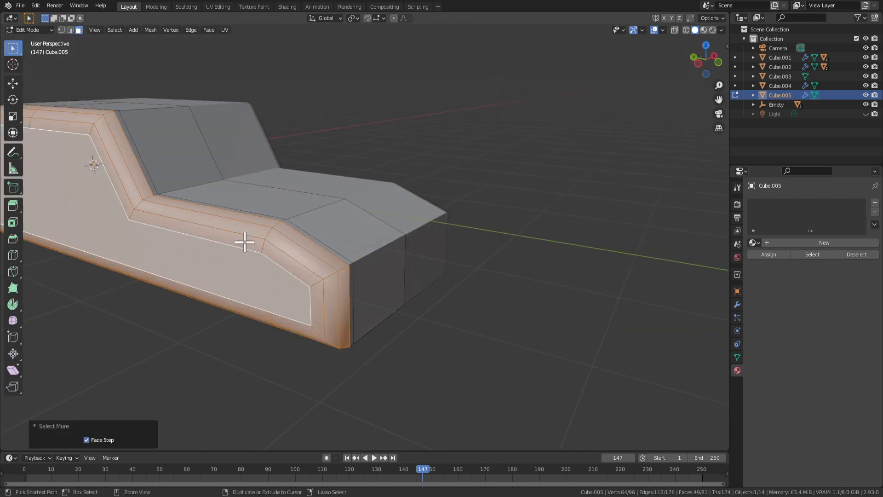
key(ctrl+KP_Add)
middle_drag(395, 280, 363, 262)
shift+click(154, 323)
middle_drag(269, 322, 244, 320)
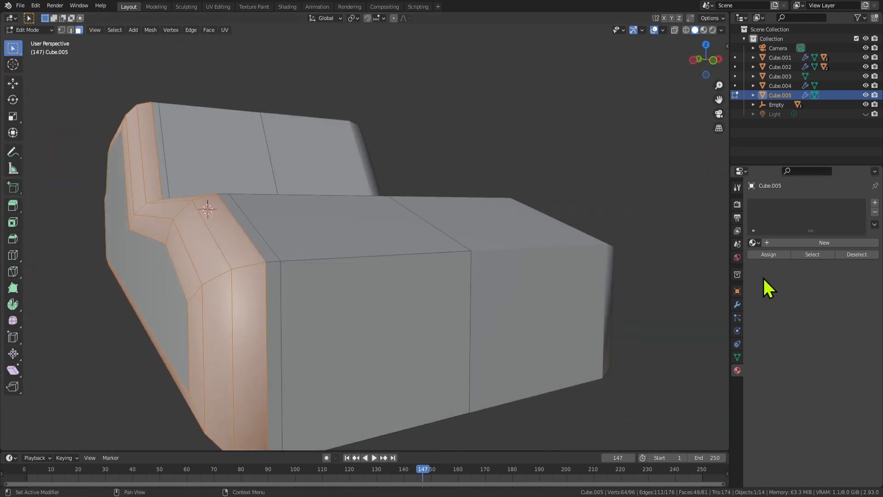
Add two new materials to the body and assign the second one to the selected bevel faces.
click(783, 244)
click(874, 203)
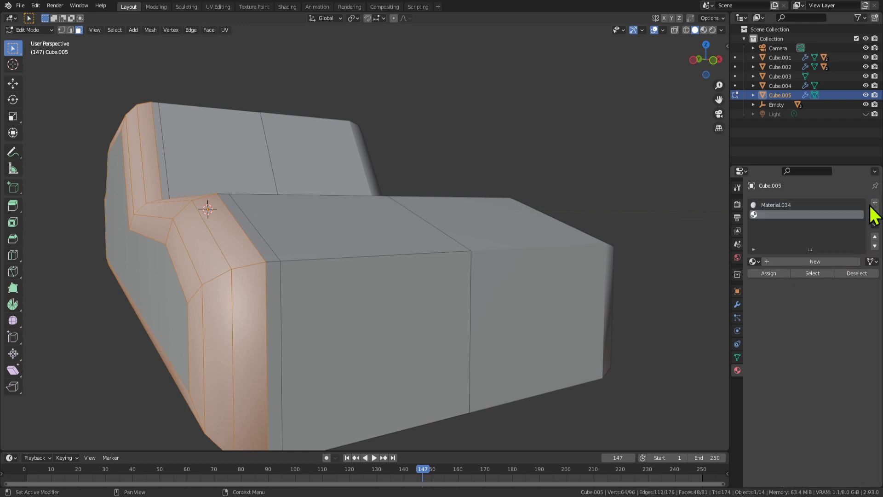
click(788, 263)
click(774, 275)
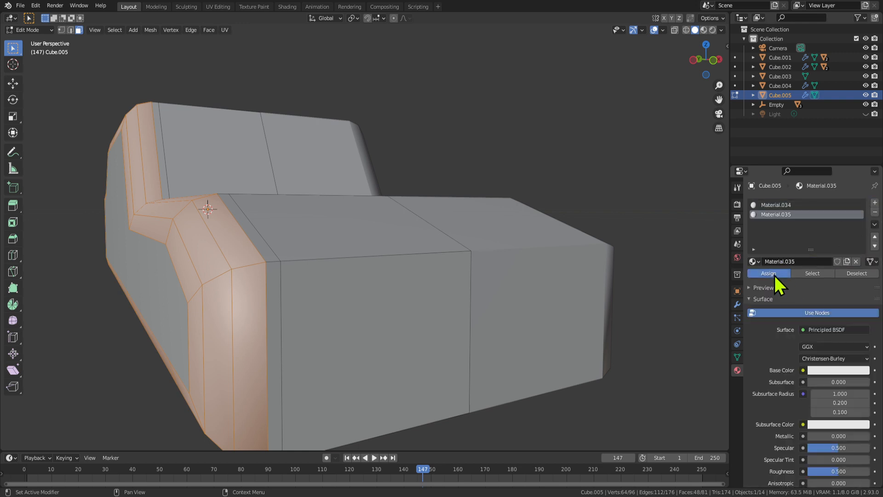
Try a bevel about 0.31 m wide with 5 segments on the front upper edge and its rounded corner, and undo it.
scroll(400, 279, down, 2)
middle_drag(491, 380, 489, 395)
key(2)
click(488, 396)
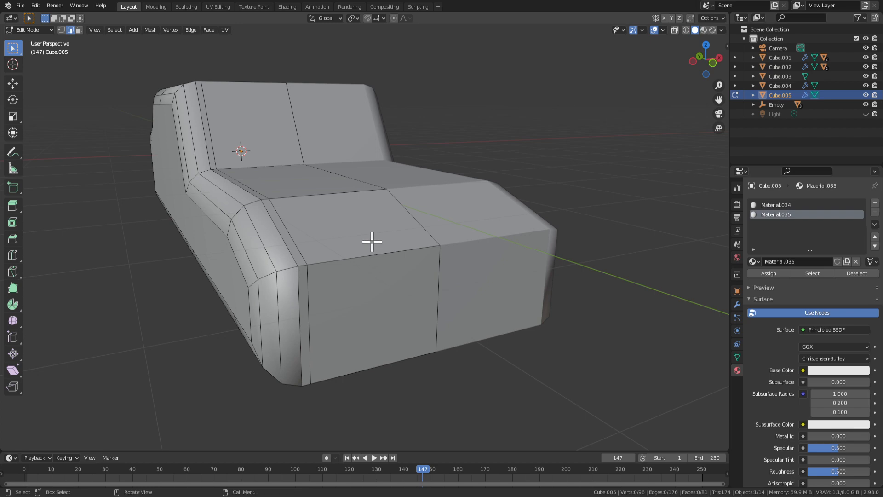
middle_drag(372, 241, 357, 223)
scroll(348, 224, up, 1)
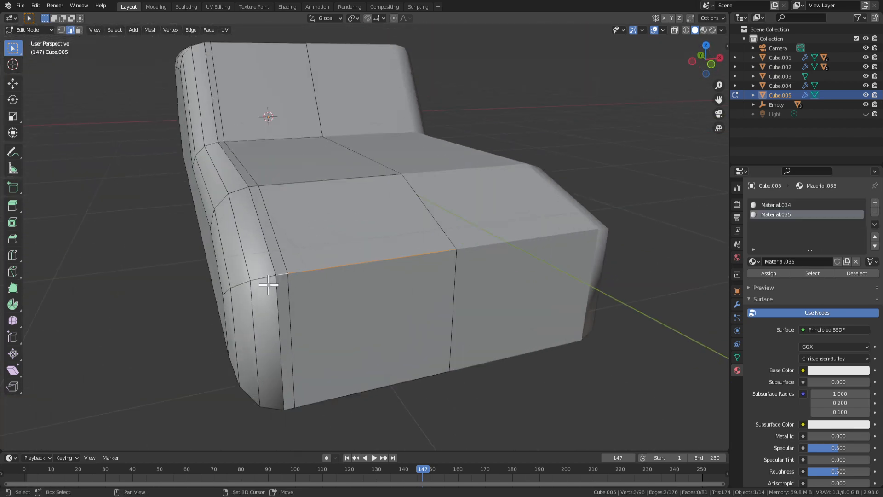
middle_drag(228, 290, 282, 296)
key(ctrl+b)
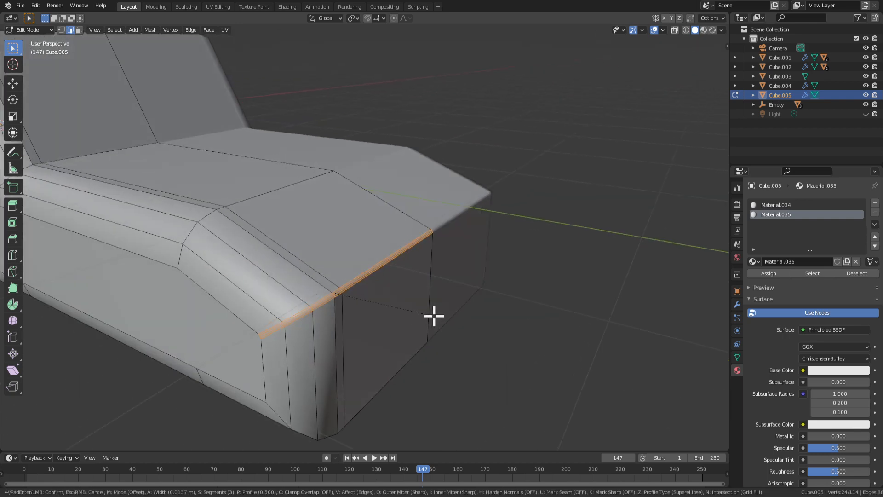
click(477, 367)
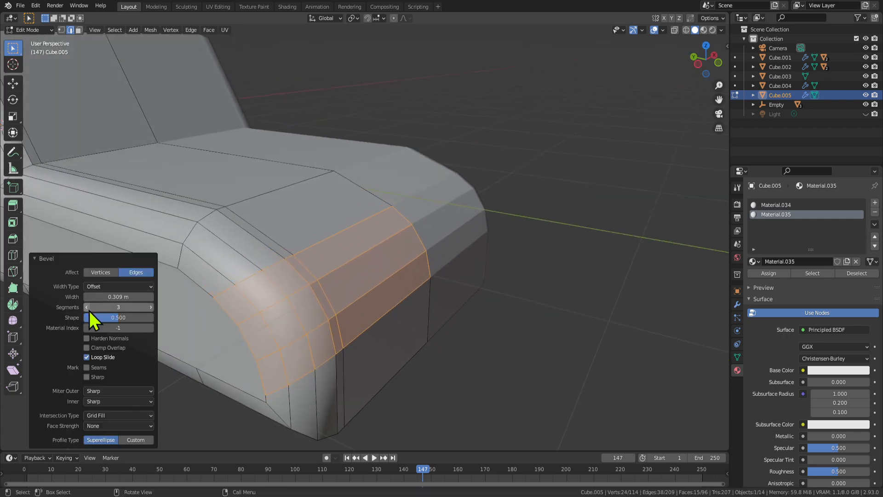
click(151, 307)
click(150, 307)
middle_drag(432, 329, 456, 329)
key(ctrl+z)
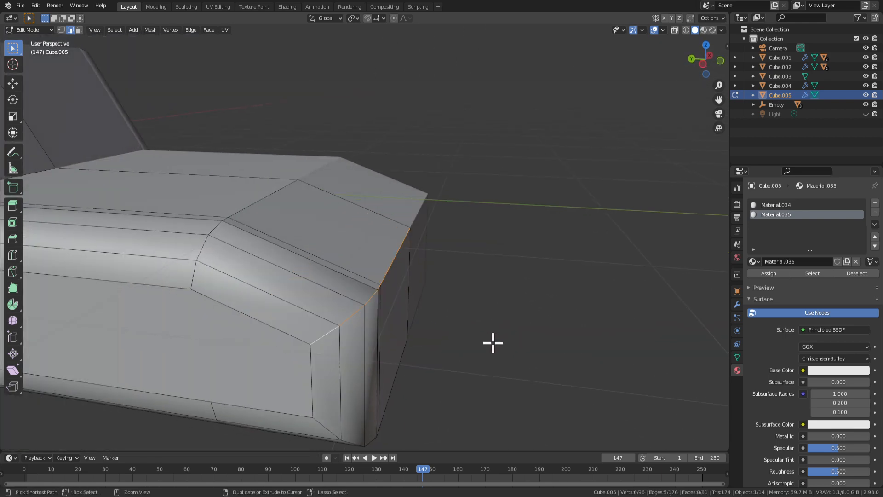
Bevel the front upper edge and its rounded corner about 0.32 m wide with 5 segments.
key(ctrl+b)
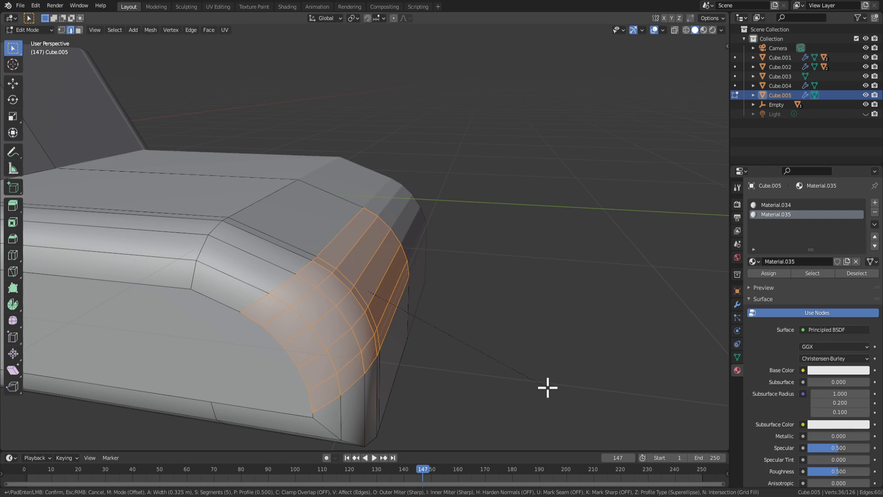
click(550, 389)
middle_drag(406, 268, 327, 253)
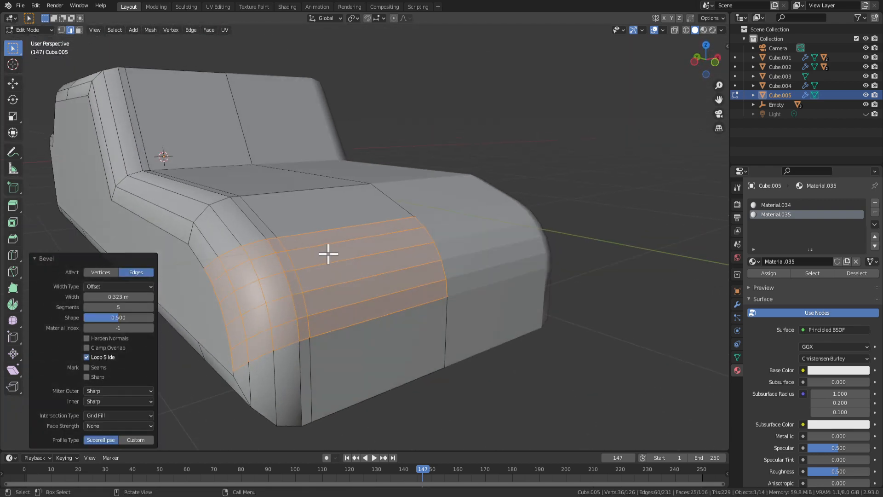
Shade the new front bevel faces smooth and inspect the front of the body.
right_click(299, 223)
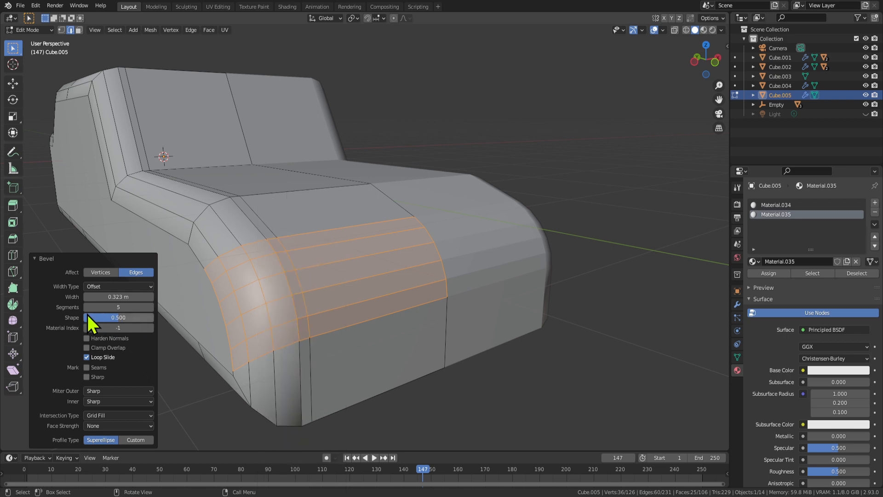
right_click(447, 280)
right_click(422, 273)
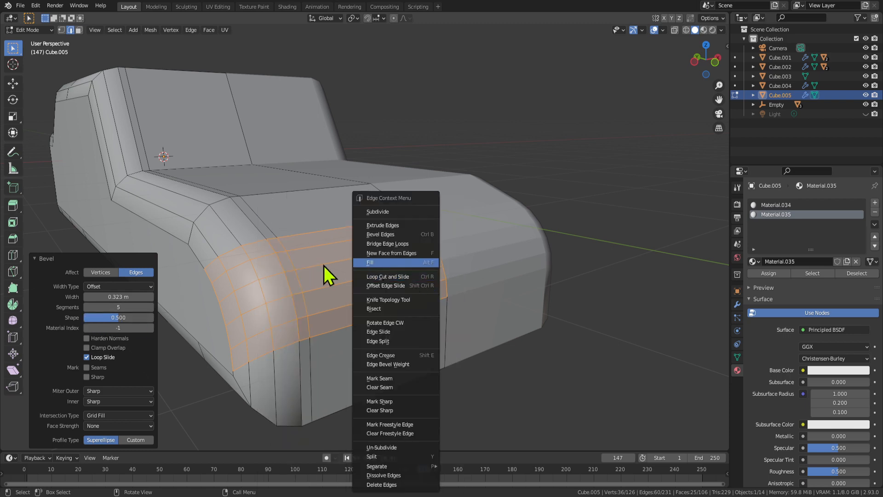
middle_drag(421, 277, 385, 258)
key(3)
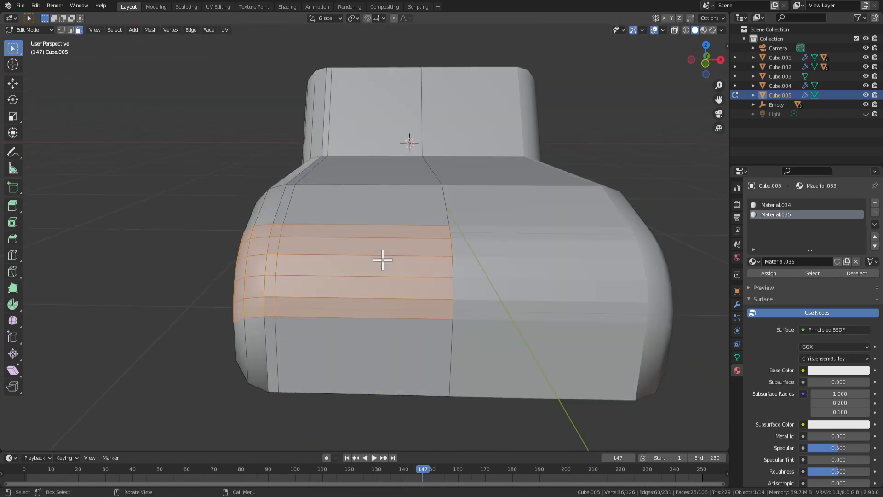
right_click(388, 261)
click(388, 261)
scroll(377, 299, down, 3)
middle_drag(372, 335, 484, 286)
key(Tab)
scroll(445, 305, up, 4)
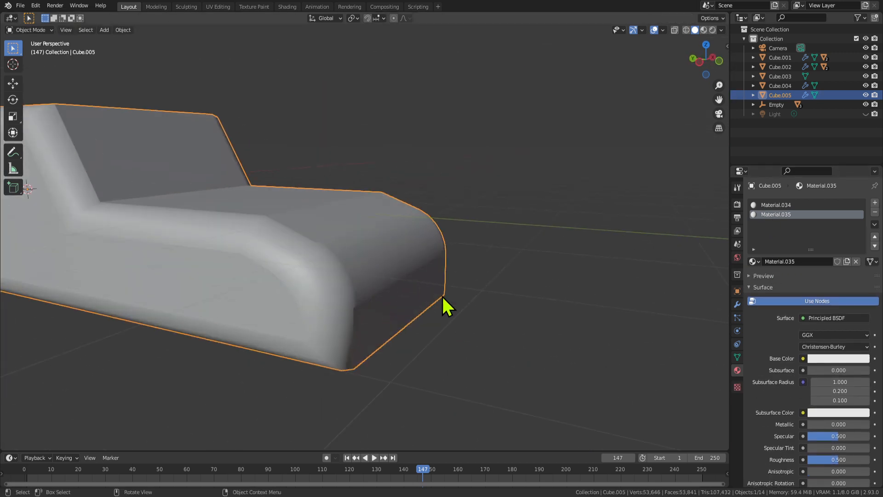
Bevel the hood crease, including its continuation over the rounded side, about 0.25 m wide with 5 segments.
key(Tab)
key(2)
click(282, 213)
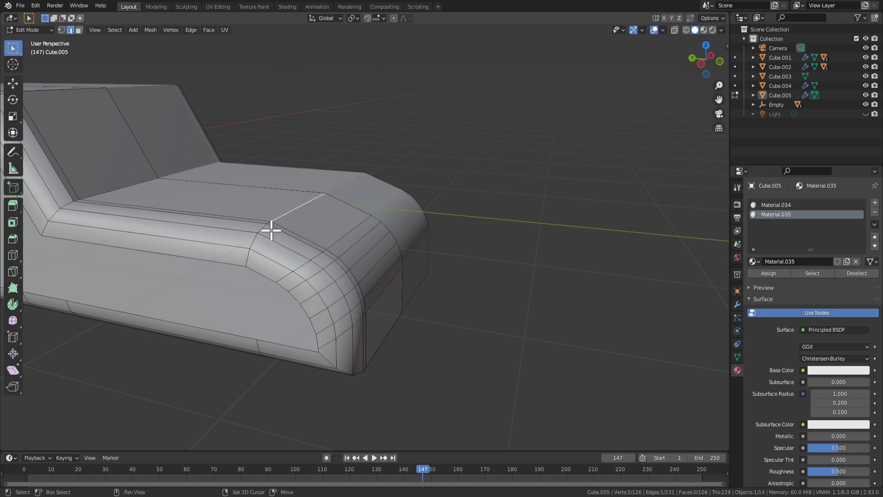
scroll(270, 229, up, 3)
alt+shift+click(196, 211)
click(225, 187)
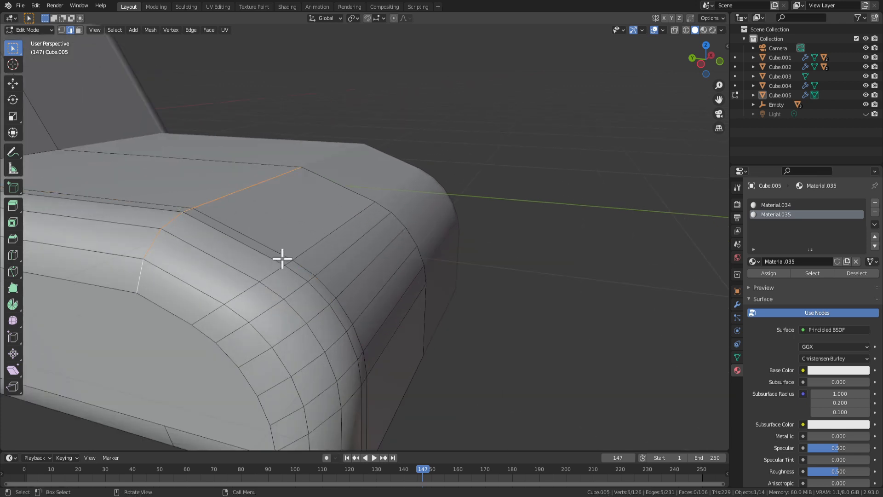
key(ctrl+b)
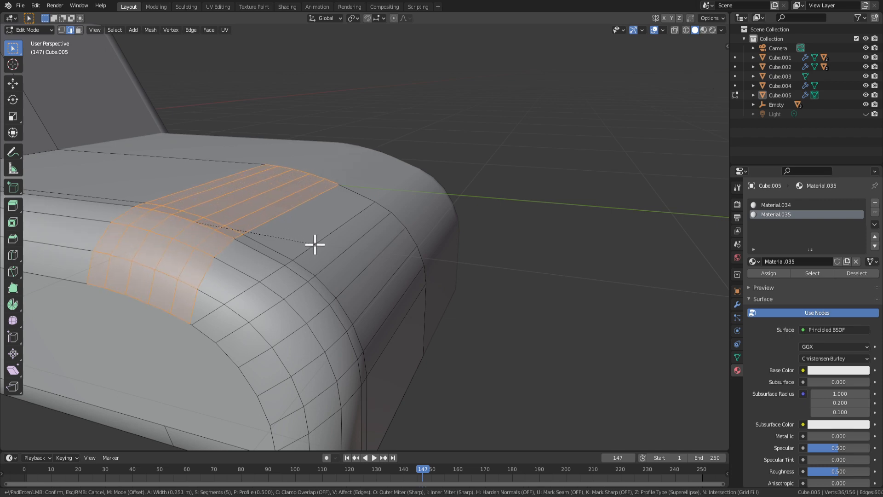
click(311, 238)
mouse_move(309, 237)
middle_down()
mouse_move(232, 228)
mouse_move(310, 228)
middle_up()
Shade the new hood bevel faces smooth and inspect the hood surface.
key(Tab)
key(Tab)
right_click(302, 177)
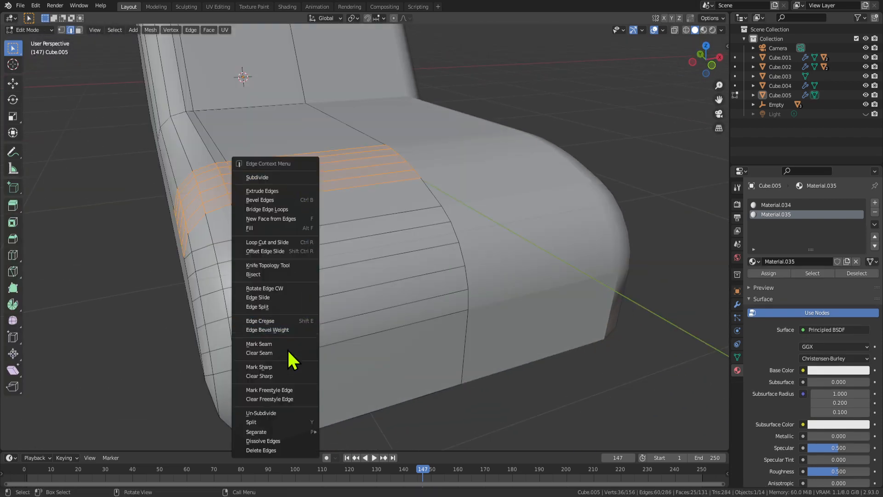
key(3)
right_click(342, 244)
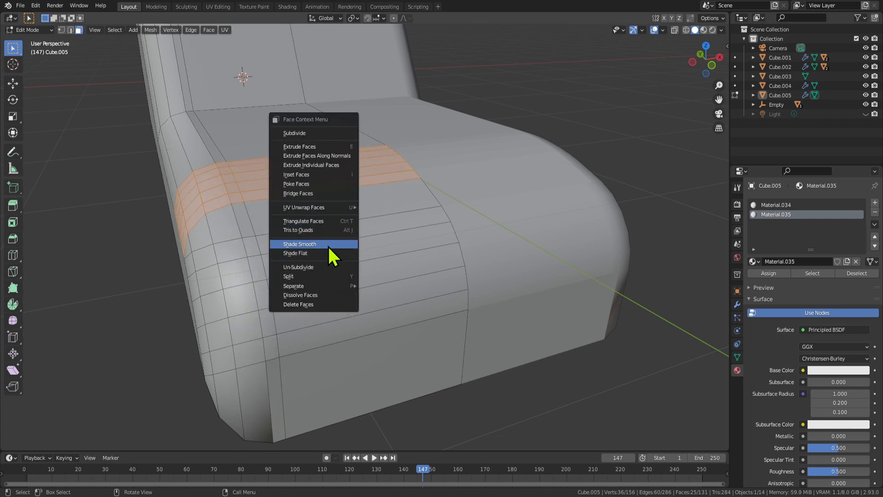
click(328, 244)
key(Tab)
middle_drag(404, 285, 377, 250)
scroll(377, 251, down, 6)
scroll(462, 248, up, 4)
middle_drag(343, 282, 340, 219)
Try extruding the hood face between the two bevels about 0.157 m inward, and undo the extrusion.
key(Tab)
click(345, 216)
click(386, 261)
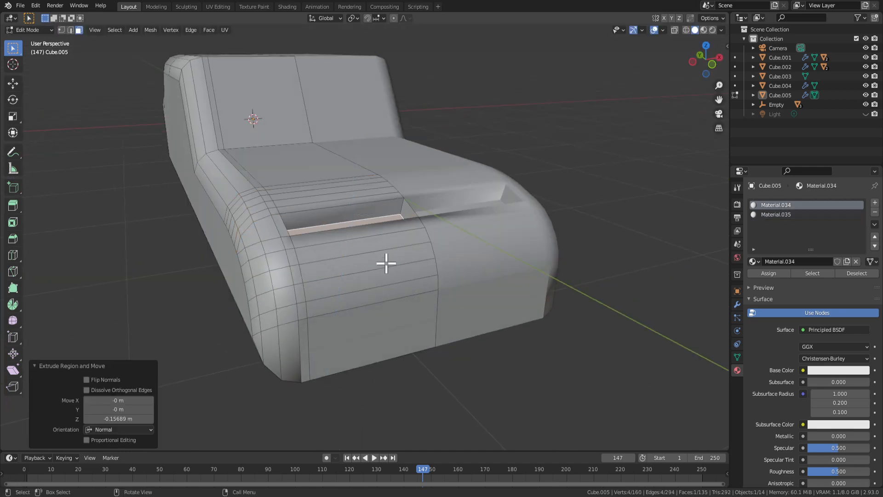
key(Tab)
scroll(384, 285, down, 3)
middle_drag(384, 292, 388, 233)
key(Tab)
key(ctrl+z)
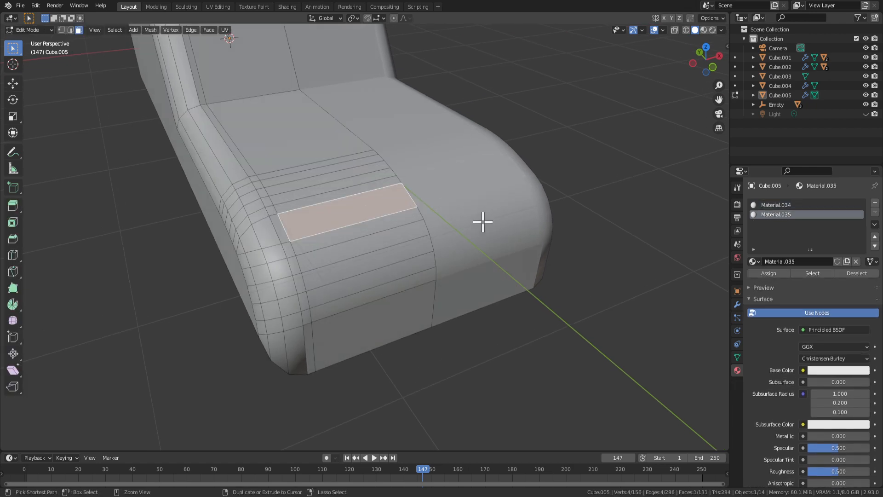
Examine the smoothed hood and front of the car body from several angles.
middle_drag(480, 222, 451, 201)
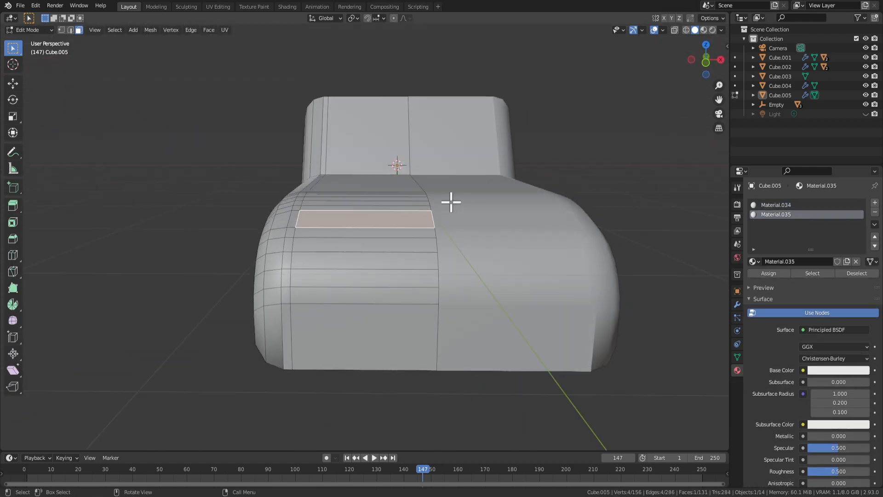
key(Tab)
scroll(405, 237, down, 2)
middle_drag(393, 246, 496, 261)
middle_drag(439, 240, 390, 213)
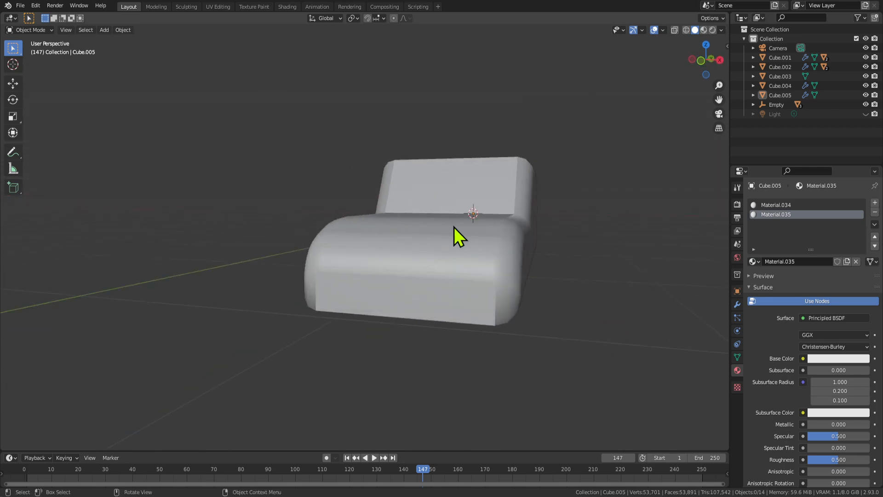
middle_drag(457, 236, 367, 231)
scroll(357, 208, up, 3)
scroll(356, 208, down, 12)
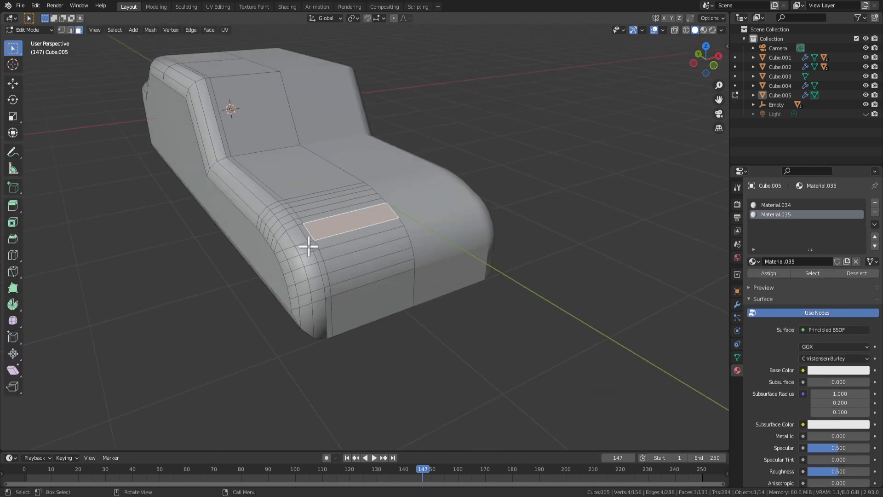
Compare the unbevelled body's front edges with the mesh on the bevelled copy's hood and front.
scroll(169, 325, up, 6)
middle_drag(169, 325, 374, 237)
click(205, 299)
key(Tab)
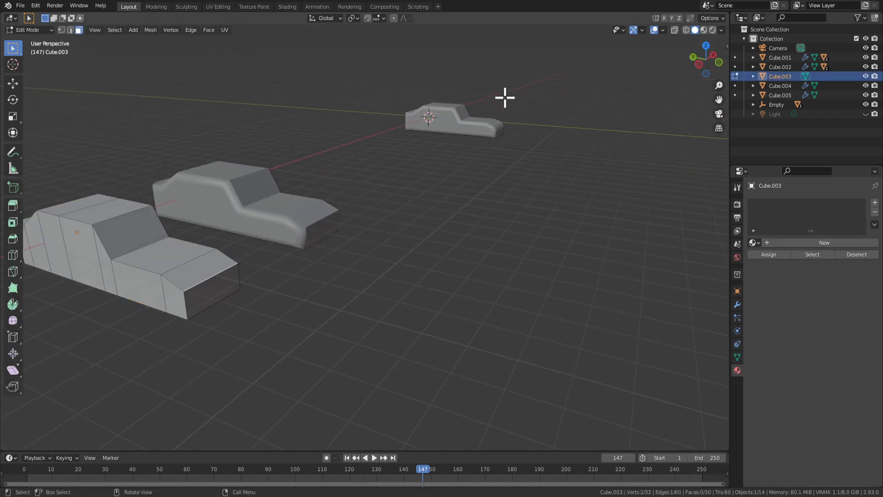
key(Tab)
click(495, 129)
key(KP_Decimal)
key(Tab)
middle_drag(552, 167, 448, 216)
scroll(447, 217, up, 6)
middle_drag(522, 187, 387, 288)
scroll(375, 241, down, 2)
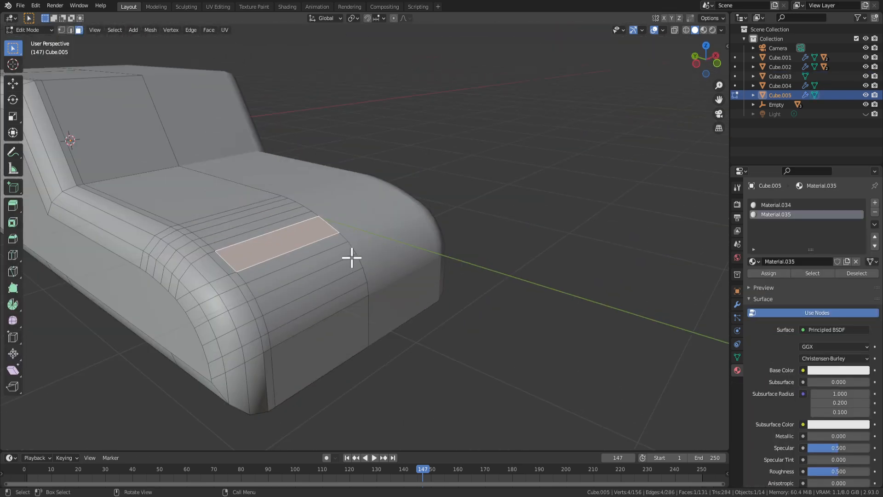
Delete the bevelled copy at the world origin and select the saved car body with the bevelled sides.
scroll(352, 257, down, 4)
scroll(352, 261, down, 5)
key(Tab)
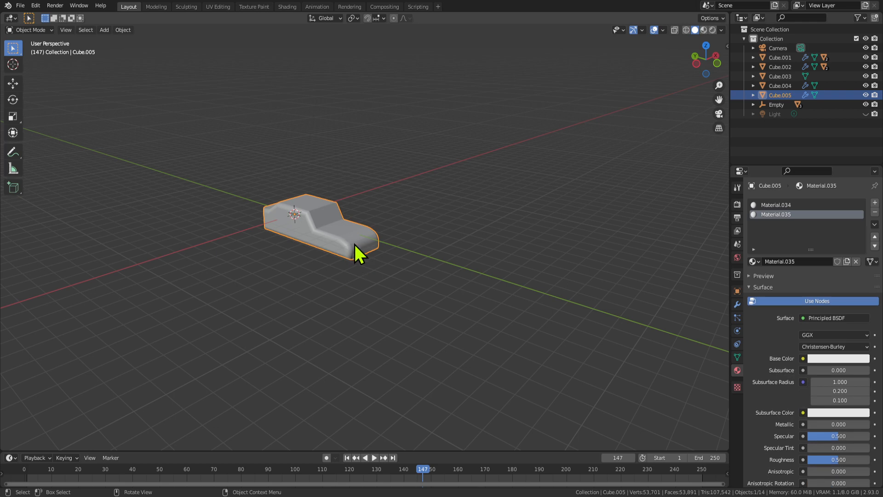
key(Delete)
scroll(354, 250, down, 5)
click(244, 296)
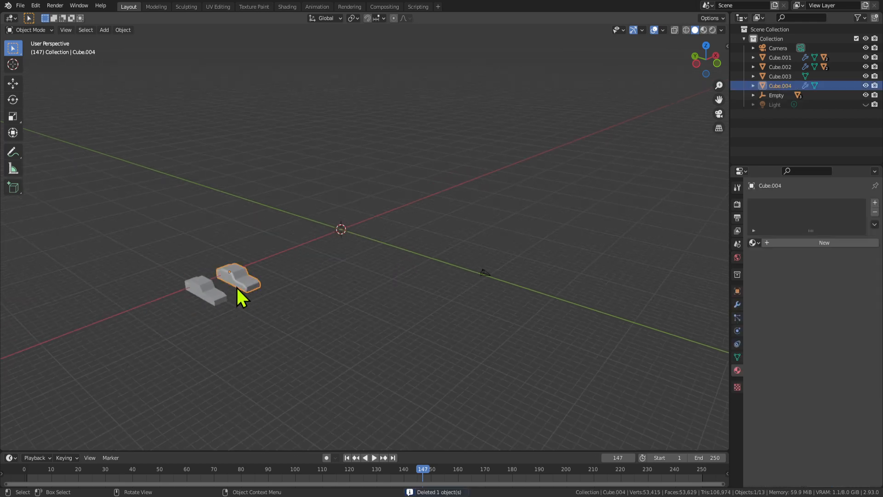
scroll(236, 288, up, 3)
shift+middle_drag(224, 311, 274, 276)
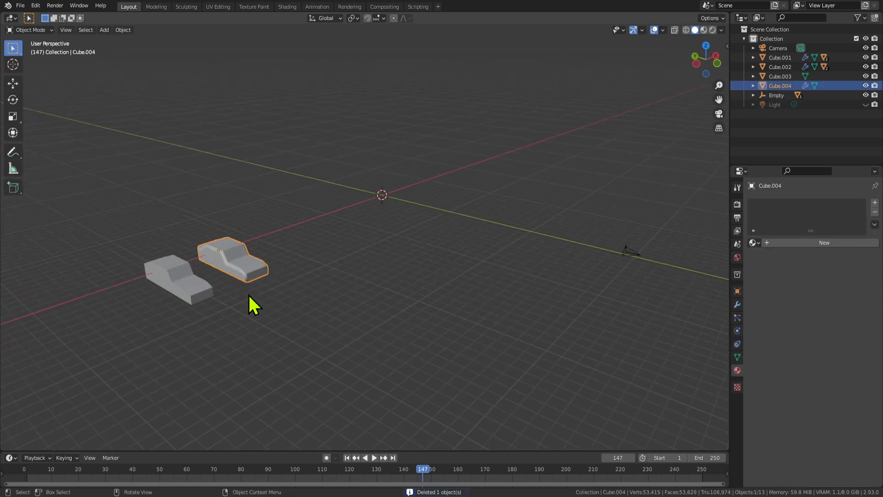
key(ctrl+v)
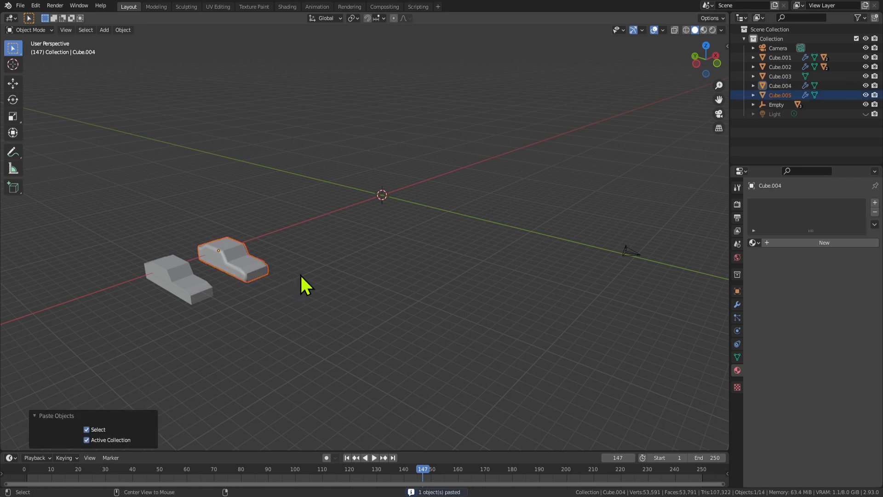
key(KP_Decimal)
key(Tab)
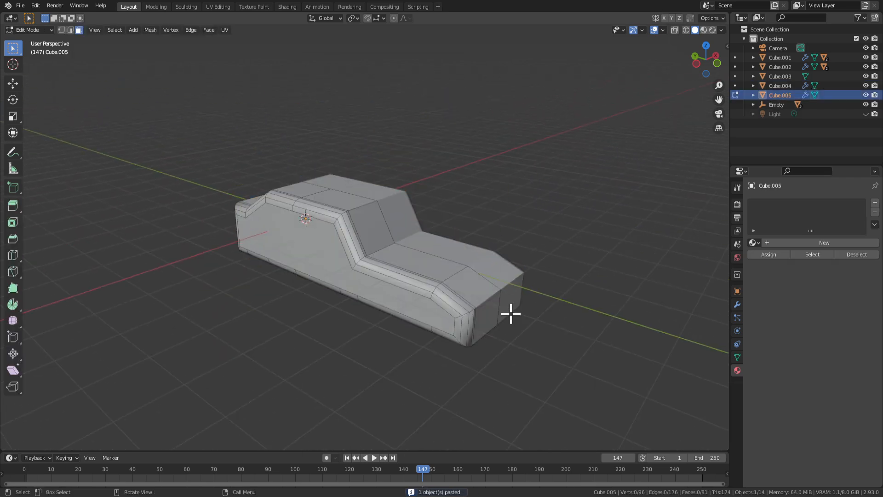
scroll(445, 248, up, 3)
scroll(480, 280, down, 5)
key(Tab)
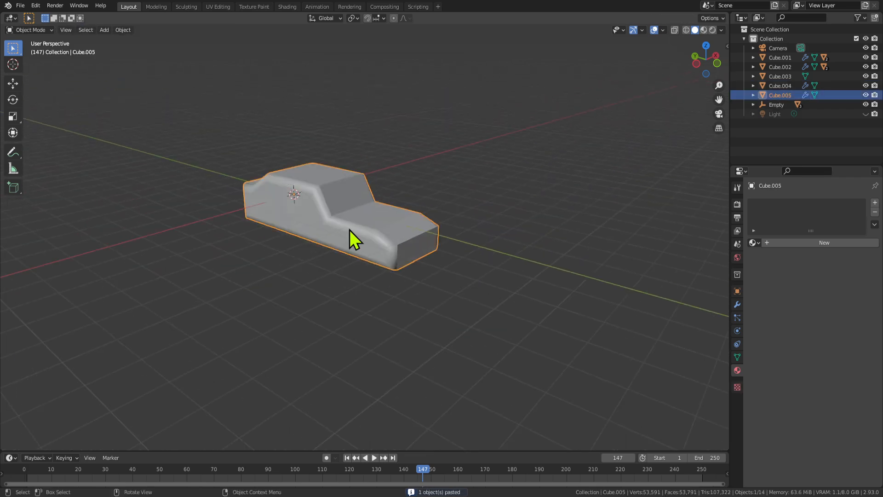
key(Delete)
Paste a copy of the unbevelled car body, place it at the world origin and open its mesh for editing.
scroll(351, 236, down, 4)
click(283, 275)
key(ctrl+v)
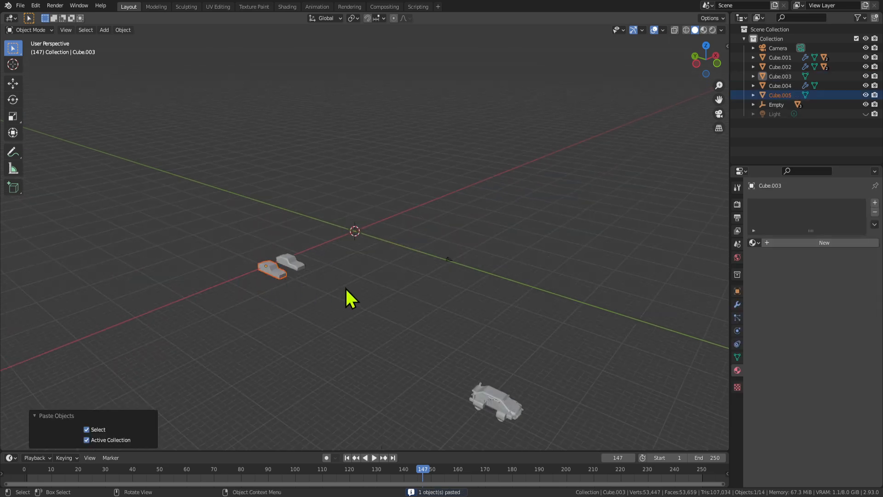
scroll(411, 294, up, 6)
click(390, 229)
scroll(400, 242, up, 3)
key(Tab)
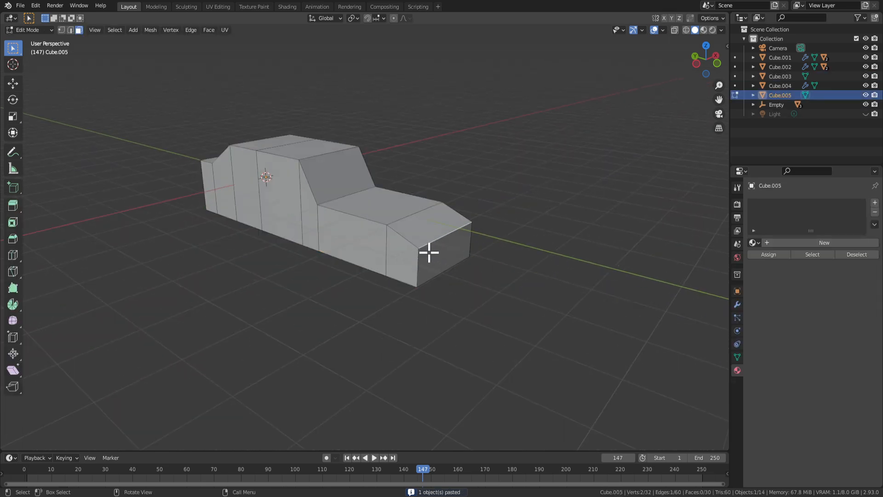
Dissolve the vertices of the body's front face and extrude the resulting front face forward about 0.73 m.
middle_drag(446, 260, 390, 256)
scroll(394, 259, up, 3)
click(395, 259)
scroll(418, 272, up, 4)
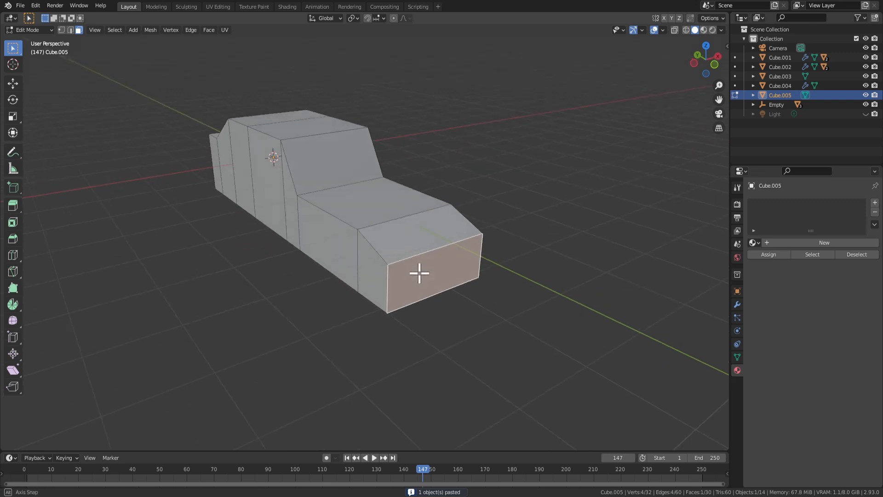
key(x)
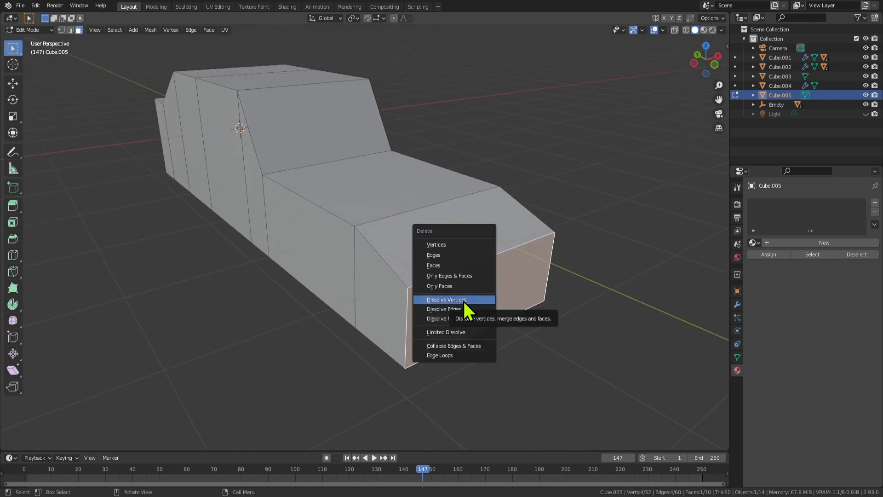
click(464, 302)
click(411, 257)
key(e)
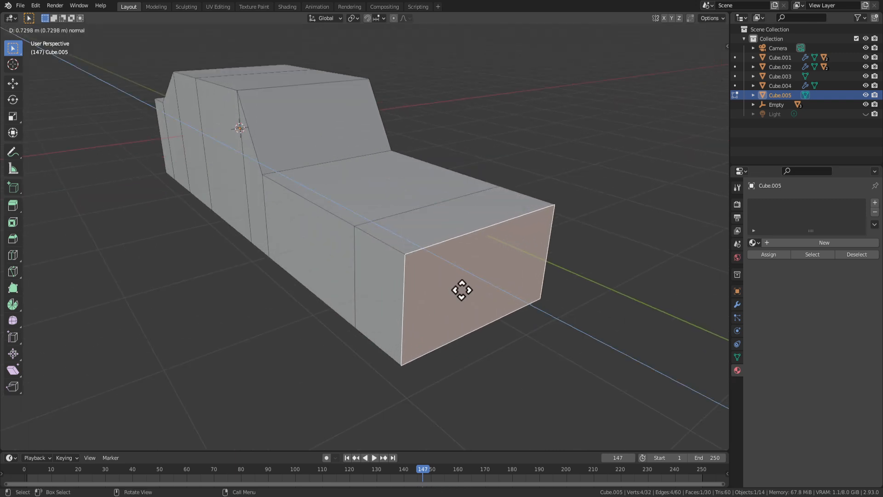
click(466, 293)
Select all faces along one side of the car body and extrude them outward as a side strip.
scroll(469, 298, down, 4)
click(364, 297)
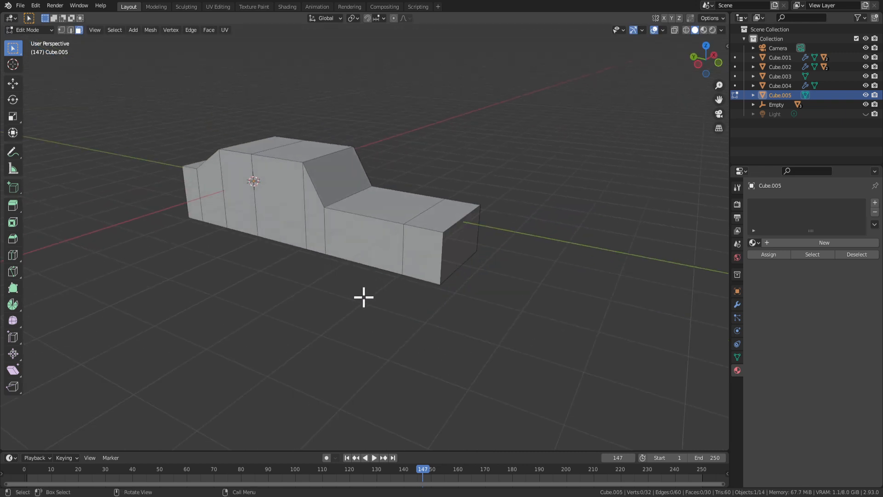
shift+click(336, 226)
shift+click(301, 231)
shift+click(314, 225)
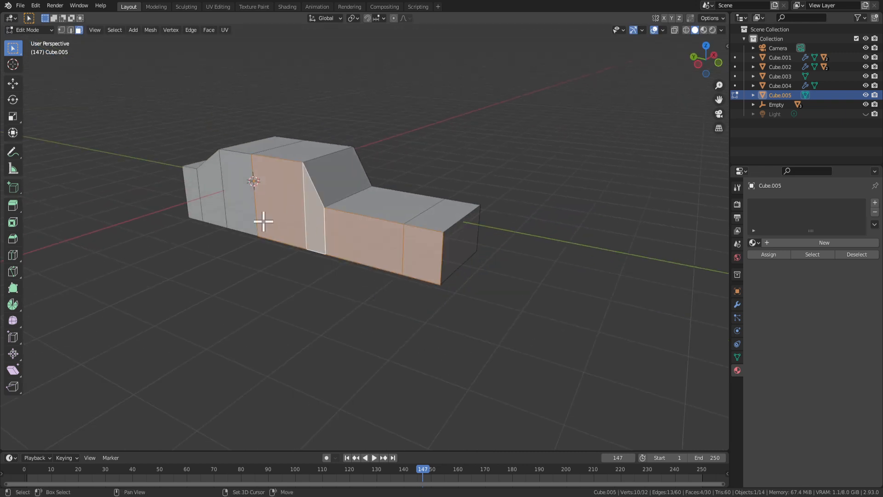
shift+click(237, 202)
shift+click(211, 202)
shift+click(192, 197)
middle_drag(207, 203, 443, 265)
key(e)
click(395, 250)
Add a lengthwise edge loop along the body's centre and dissolve the vertices of all faces on the unextruded side.
click(324, 254)
middle_drag(324, 253, 384, 248)
key(alt+a)
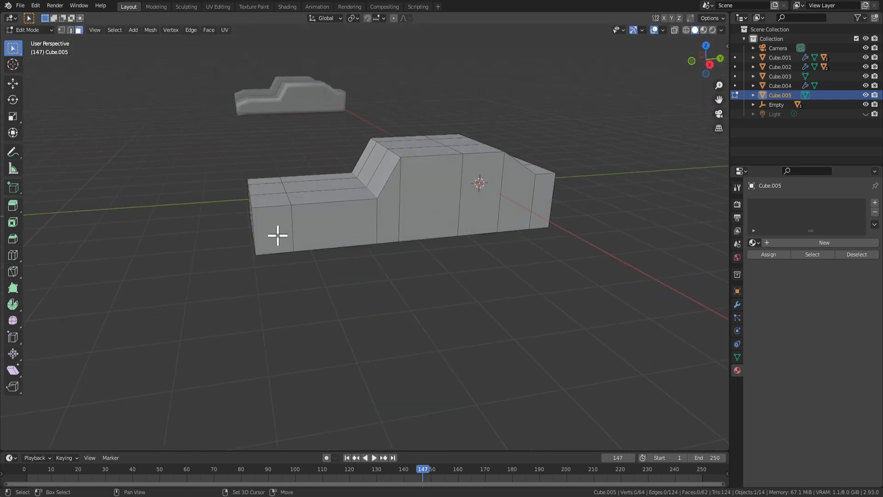
drag(340, 225, 505, 201)
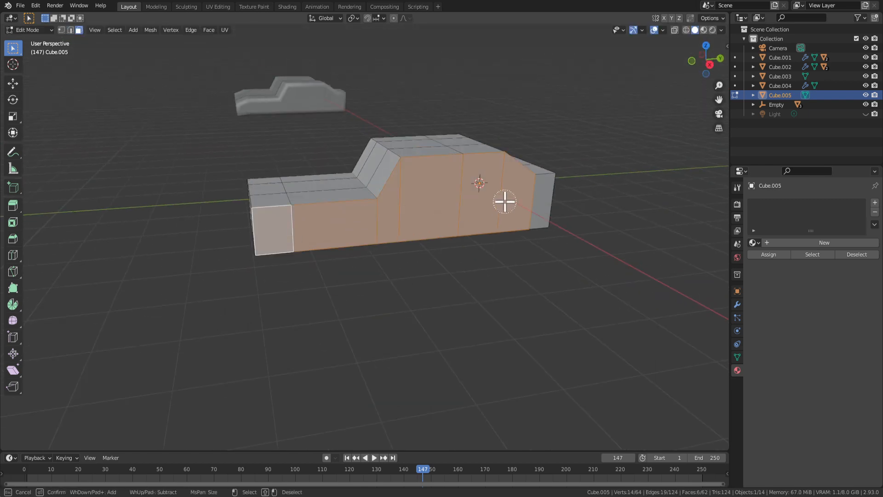
middle_drag(527, 202, 453, 233)
key(x)
click(457, 231)
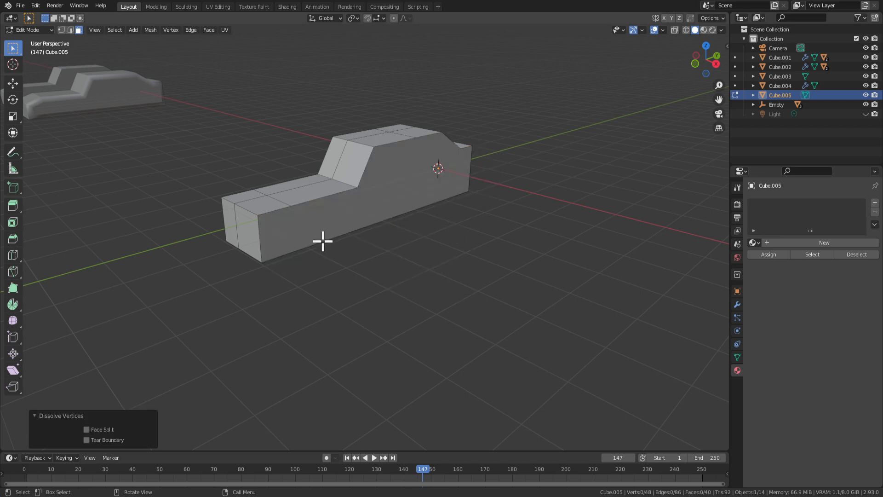
Delete only the large face closing the half body at its centre and add a Mirror modifier on the X axis.
middle_drag(322, 241, 343, 213)
click(343, 213)
key(x)
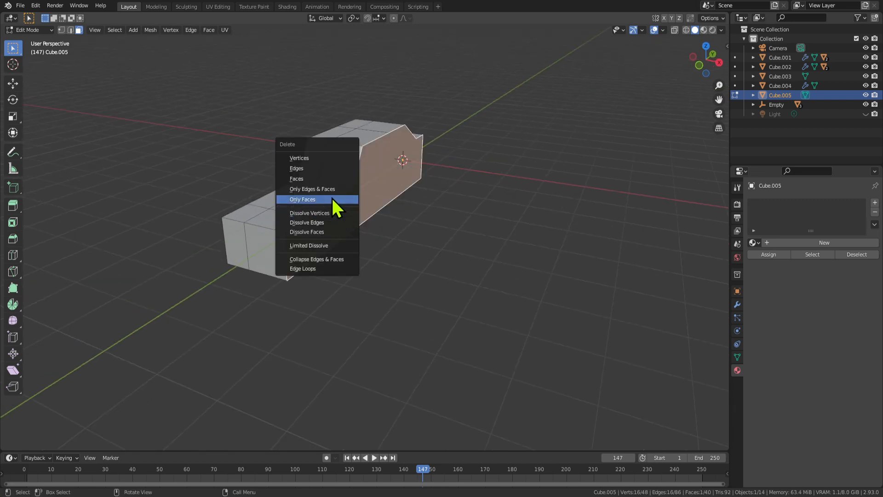
click(332, 200)
key(Tab)
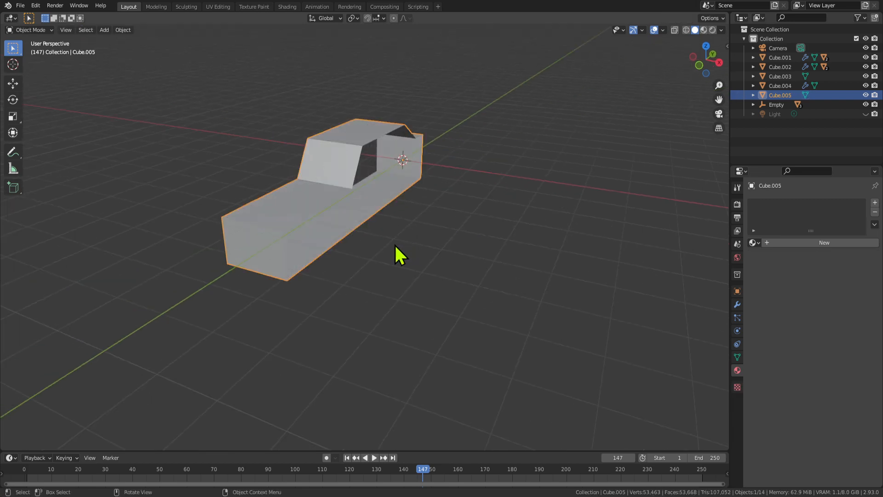
click(737, 304)
click(758, 203)
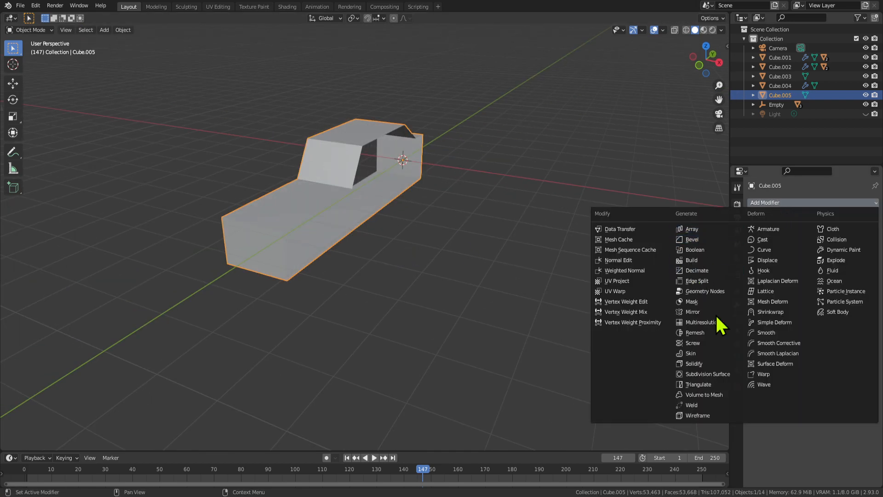
click(699, 311)
Try bevelling all faces of the extruded side 0.36 m wide with 5 segments, raise the segment count, and undo the bevel.
mouse_move(400, 295)
middle_down()
mouse_move(410, 285)
mouse_move(368, 274)
mouse_move(380, 262)
mouse_move(384, 295)
middle_up()
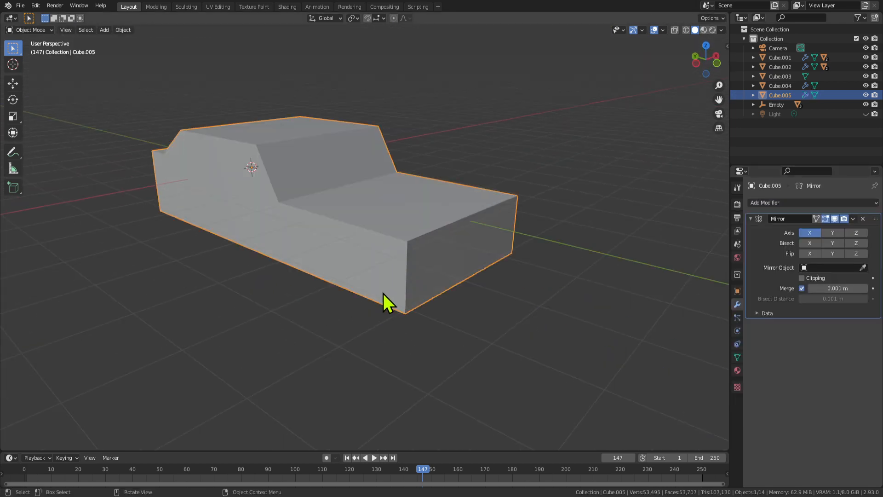
key(Tab)
click(375, 276)
shift+click(256, 220)
shift+click(270, 223)
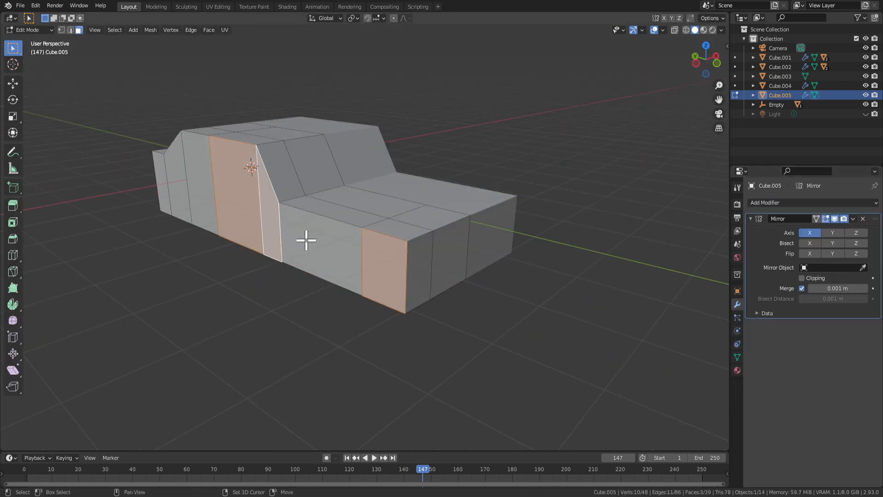
middle_drag(306, 239, 349, 238)
key(ctrl+b)
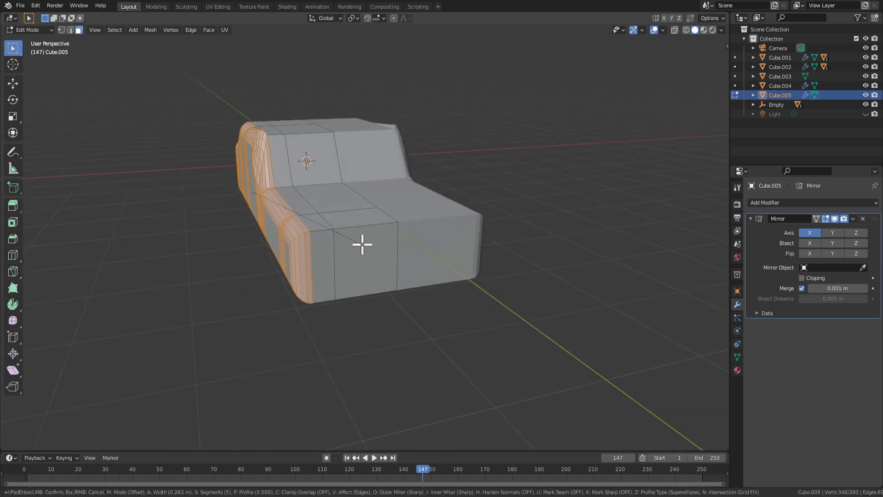
click(368, 242)
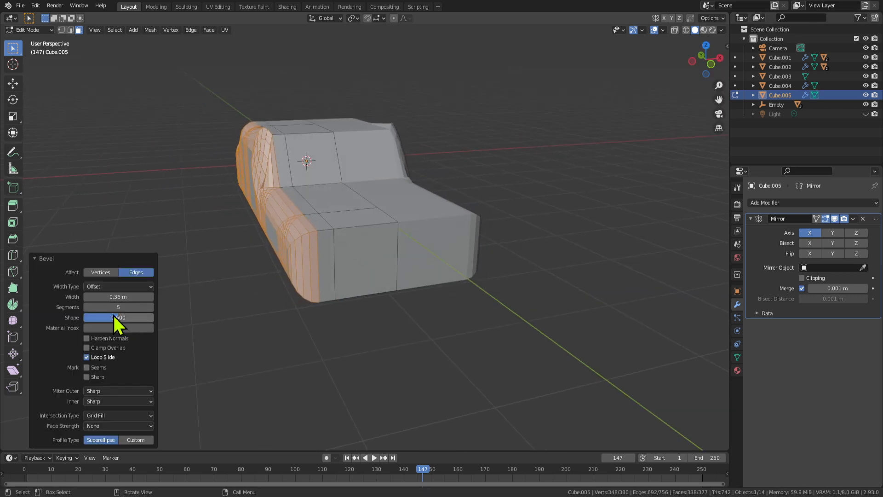
click(153, 308)
click(153, 308)
middle_drag(332, 333, 391, 319)
key(ctrl+z)
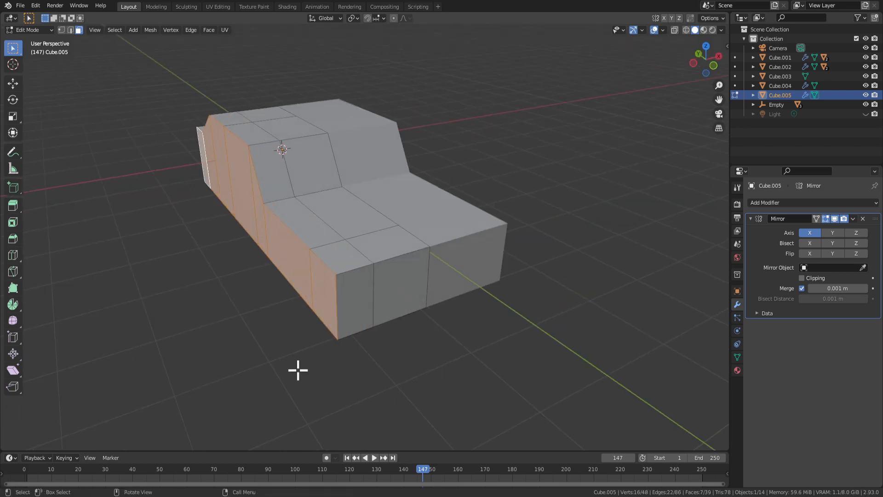
Dissolve the six vertical edges on the body's side so that it forms a single face.
middle_drag(297, 369, 401, 271)
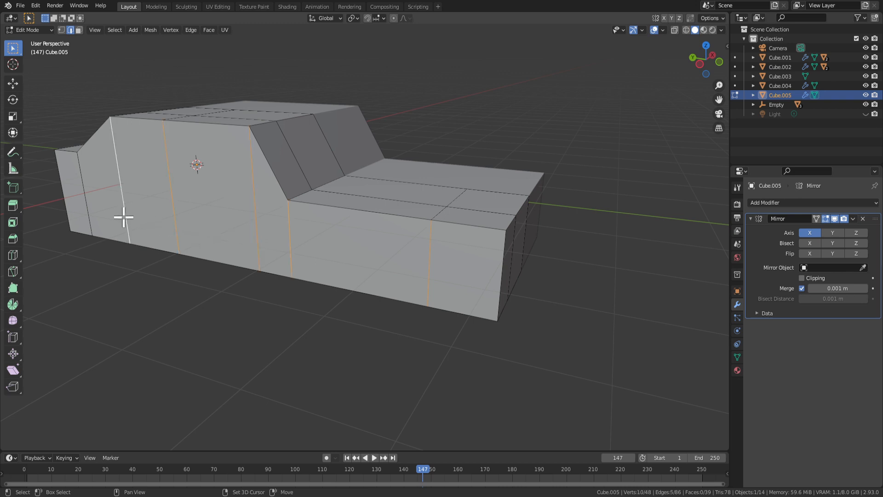
key(x)
click(90, 233)
Try bevelling the single side face about 0.43 m wide with 4 segments, and undo the bevel.
key(3)
click(327, 233)
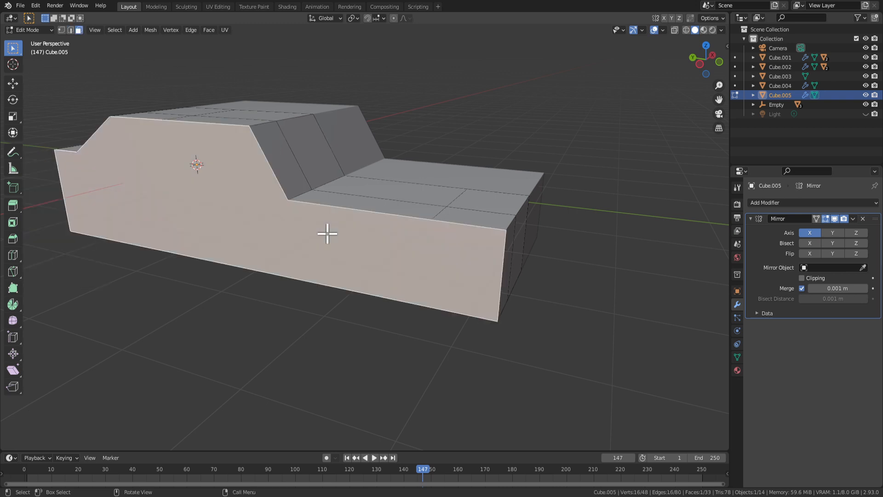
middle_drag(327, 232, 361, 255)
key(ctrl+b)
scroll(392, 268, up, 3)
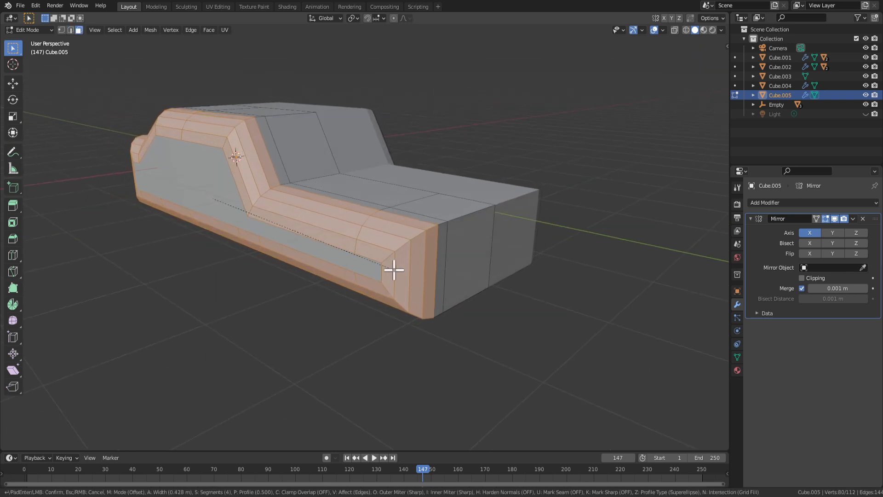
click(386, 270)
middle_drag(387, 271, 443, 321)
key(ctrl+z)
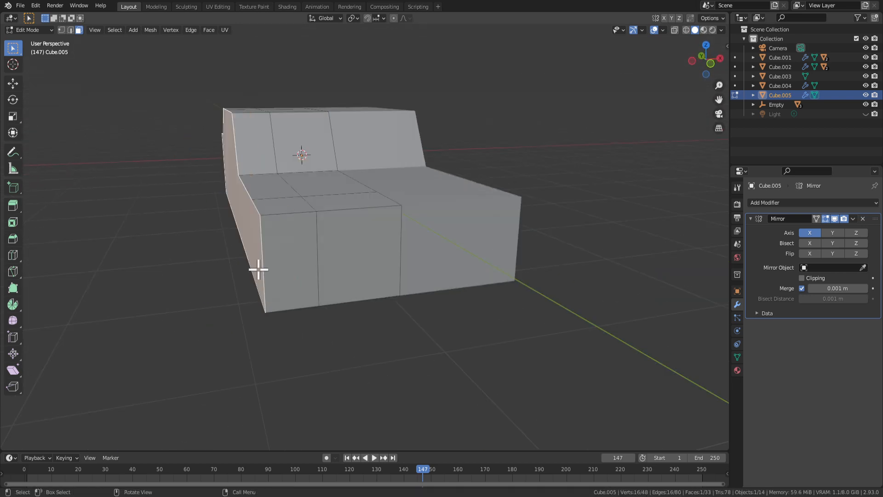
Move the side face about 0.336 m inward along X and bevel it 0.259 m wide with 3 segments.
key(x)
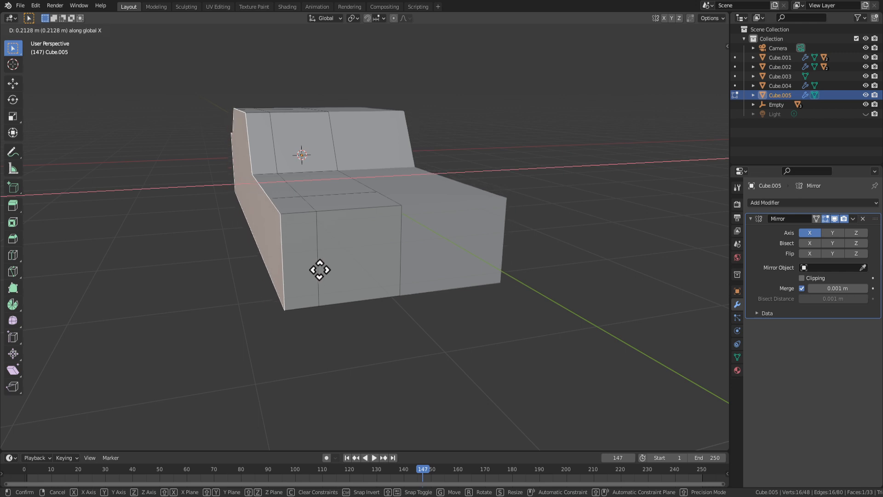
click(327, 270)
key(ctrl+b)
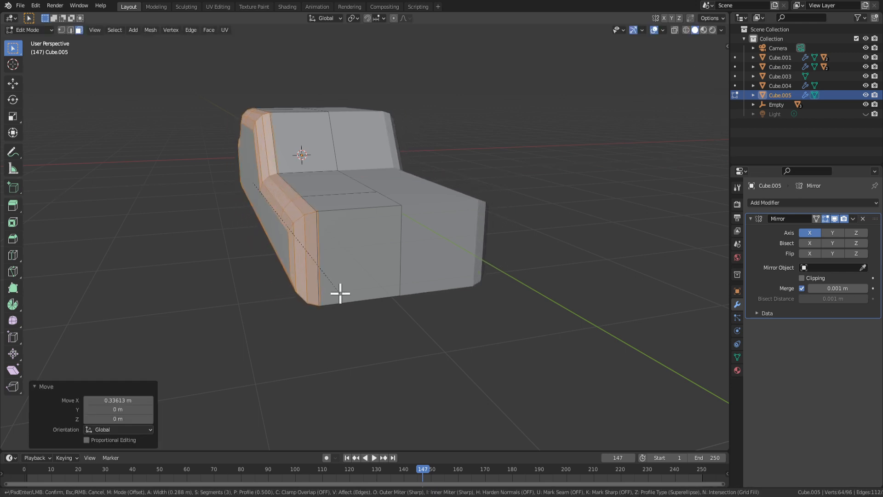
click(339, 293)
Try shifting the bevelled side about 0.04 m outward along X and then along Y, and undo back to before the bevel.
key(g)
key(x)
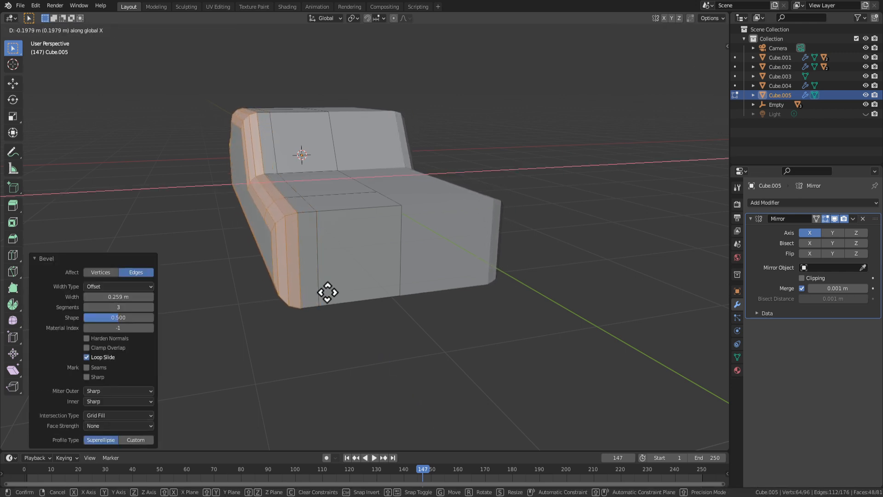
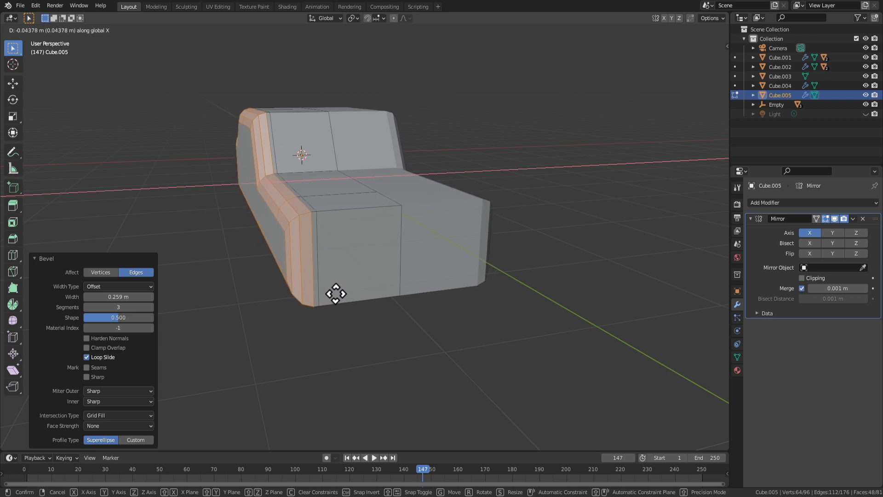
click(336, 294)
middle_drag(414, 320, 435, 311)
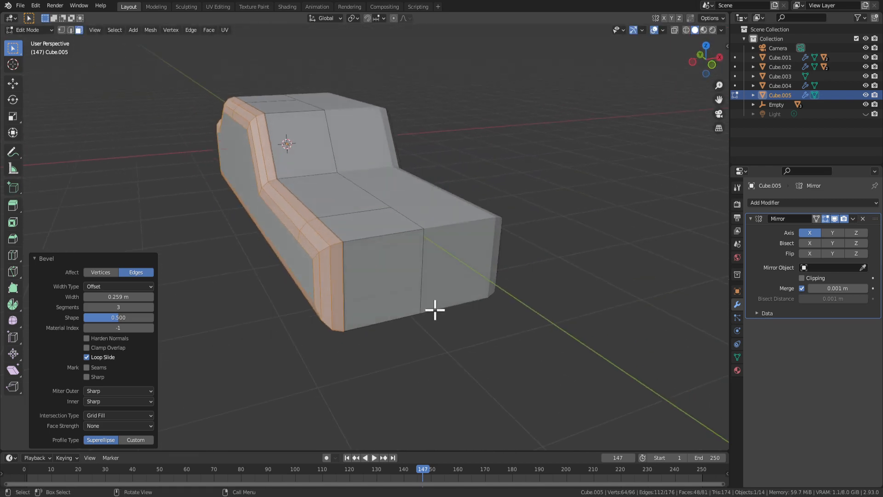
key(g)
key(y)
key(Escape)
key(ctrl+z)
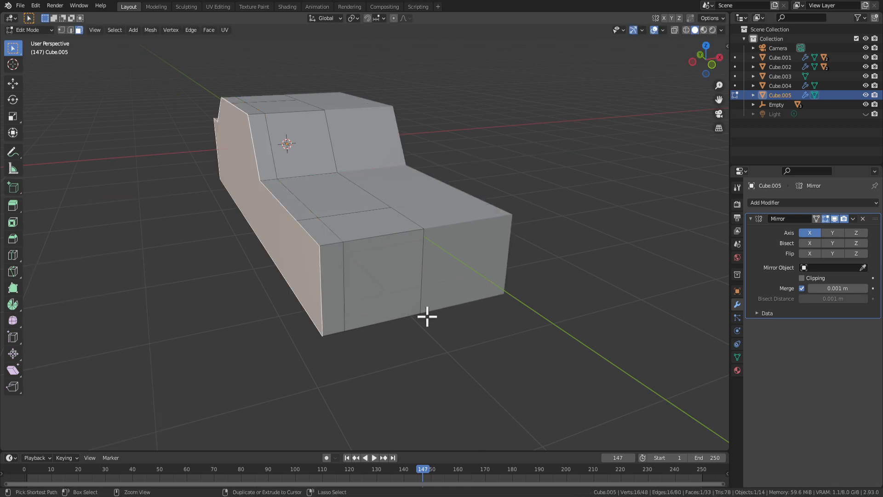
Try bevelling the side face about 0.236 m wide with 4 segments, check the shaded body, and undo the bevel and the inward move.
key(ctrl+b)
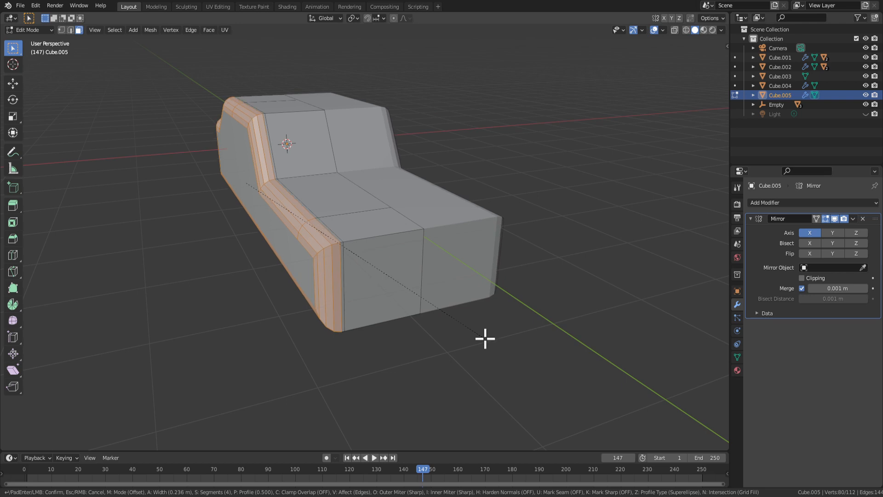
click(483, 339)
middle_drag(483, 338, 538, 317)
key(Tab)
scroll(476, 311, down, 4)
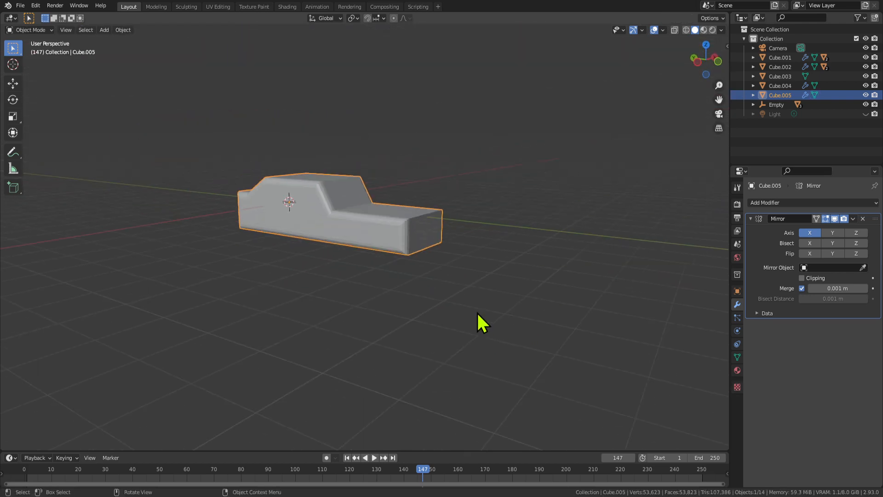
middle_drag(477, 311, 426, 308)
key(Tab)
scroll(382, 287, up, 2)
key(ctrl+z)
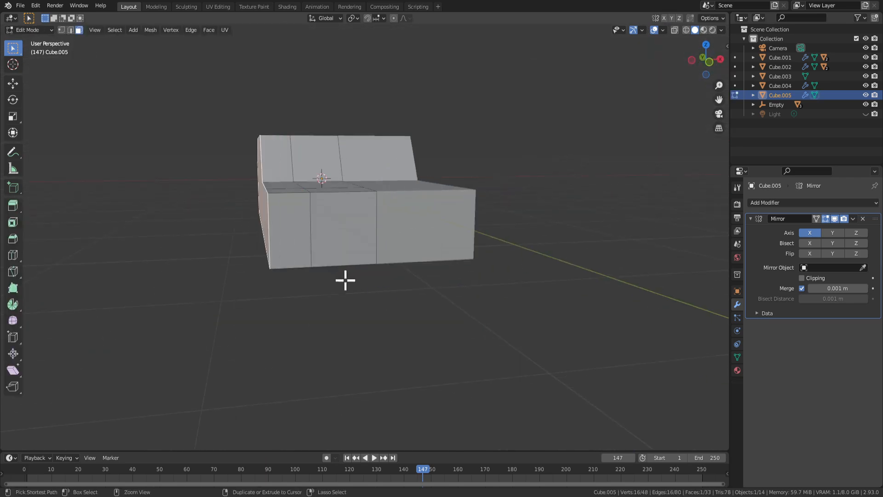
middle_drag(265, 266, 360, 283)
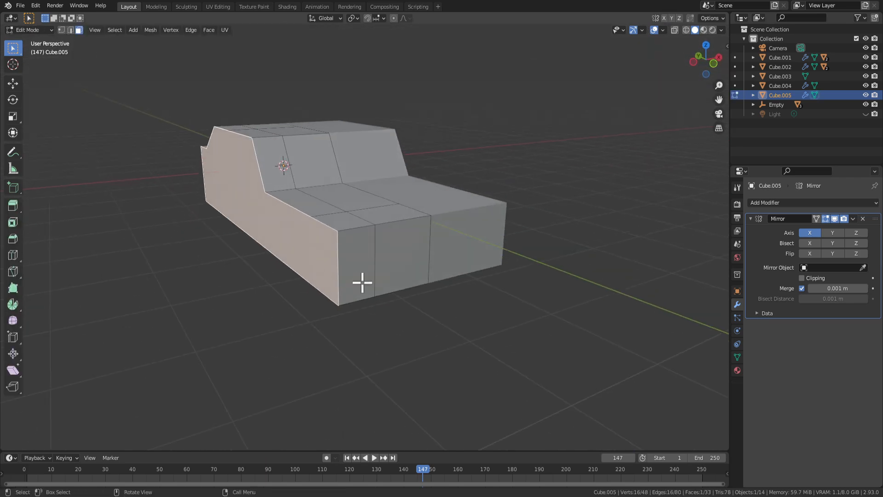
Move the side face about 0.3 m inward along X and bevel it 0.205 m wide with 3 segments.
key(g)
key(y)
click(376, 282)
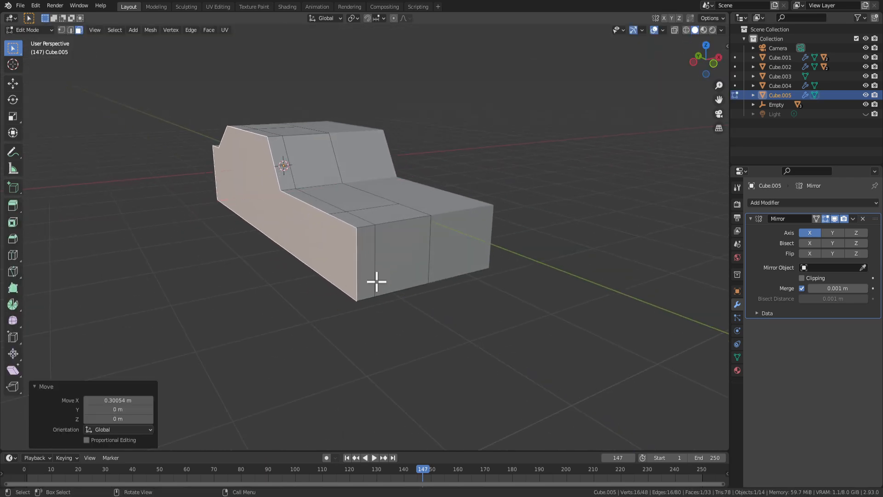
key(ctrl+b)
click(386, 291)
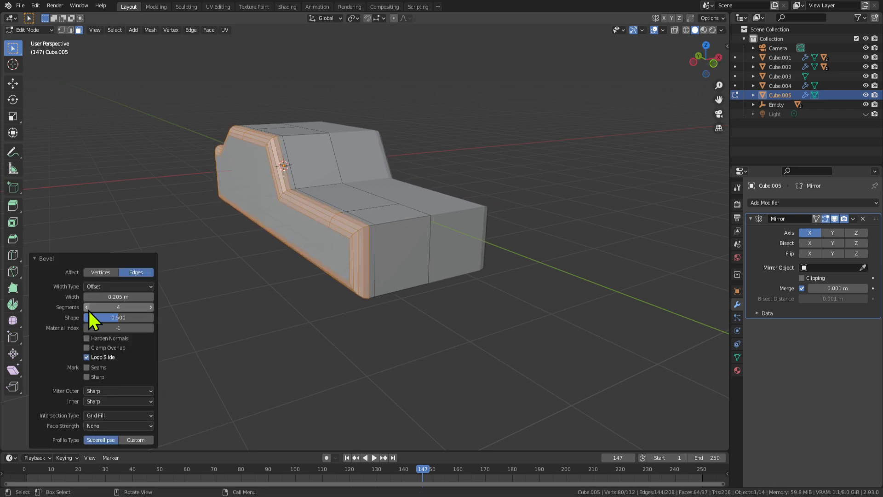
middle_drag(352, 301, 354, 239)
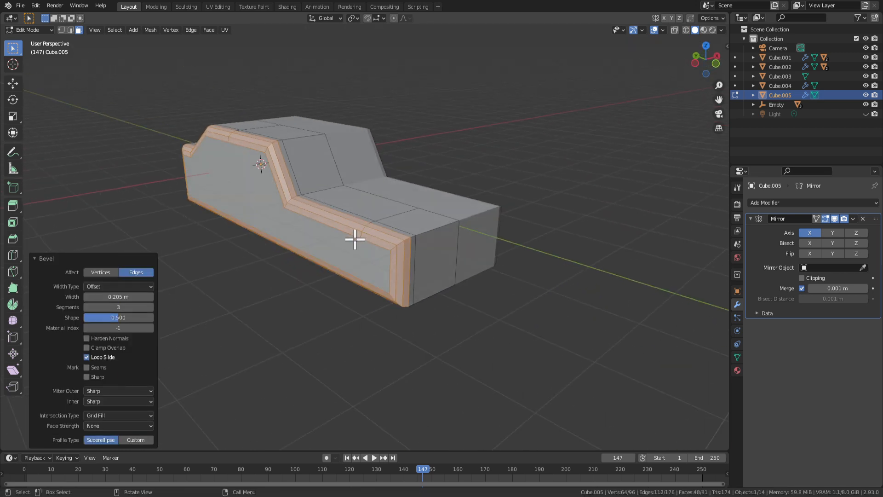
Shade the bevelled side faces smooth and check the shading of the body in Object Mode.
click(738, 370)
right_click(405, 267)
click(408, 271)
key(Tab)
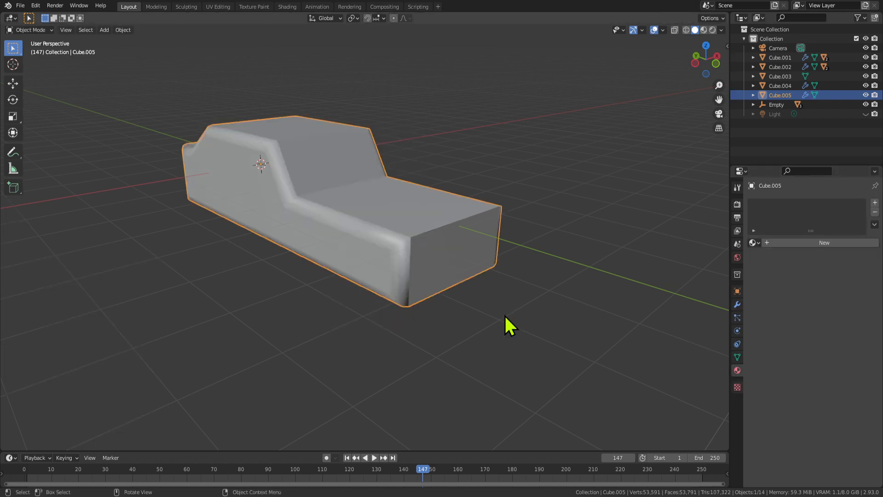
middle_drag(505, 315, 463, 324)
key(Tab)
scroll(448, 305, up, 2)
scroll(345, 319, down, 3)
scroll(361, 278, up, 2)
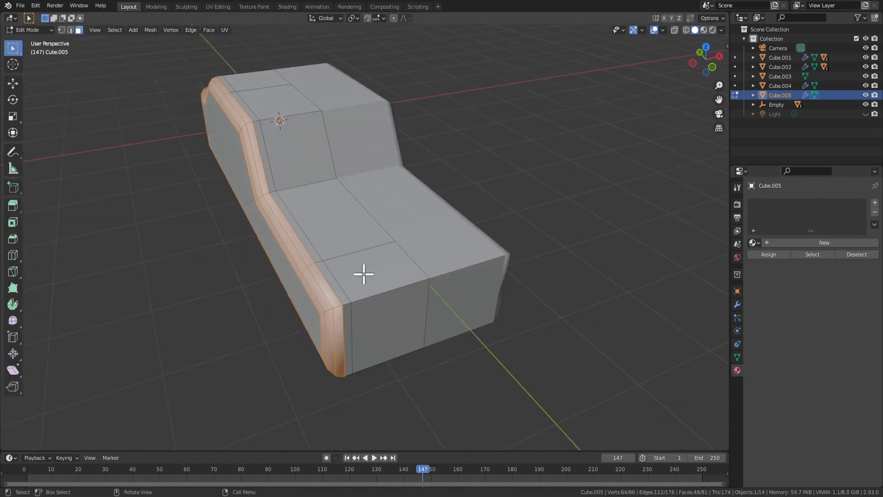
Add two new materials to the body and assign the second one to the selected bevelled faces.
middle_drag(363, 274, 418, 277)
scroll(486, 258, up, 2)
click(787, 242)
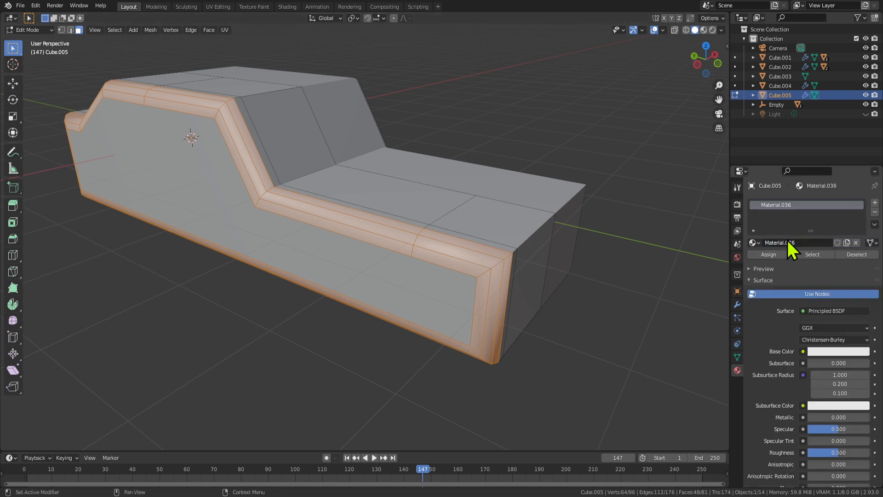
click(874, 202)
click(782, 262)
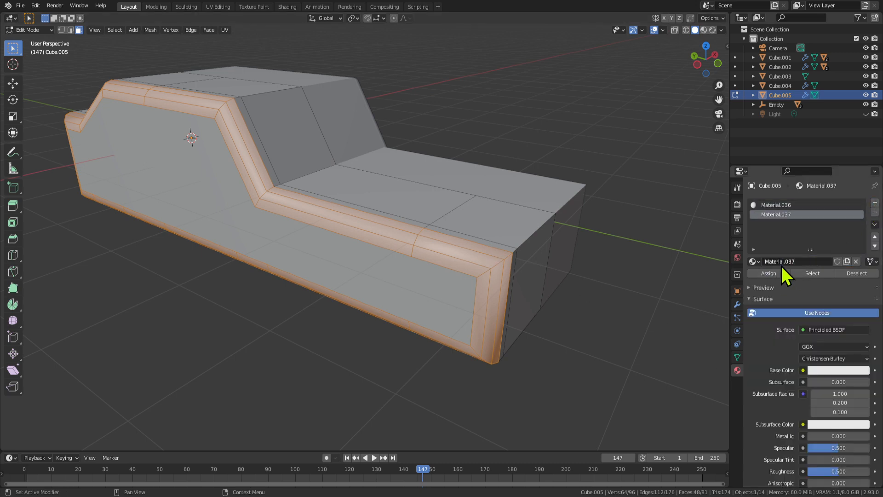
click(619, 324)
click(759, 278)
Try bevelling the hood's front edge and its continuation over the side bevel 0.281 m wide with 5 segments, and undo the bevel.
middle_drag(676, 301, 364, 268)
key(Tab)
key(Tab)
key(2)
click(369, 306)
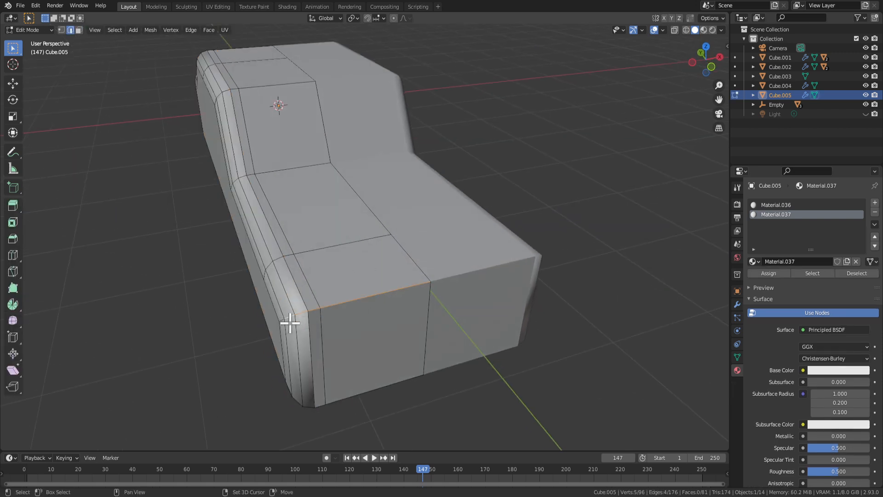
middle_drag(300, 337, 453, 319)
right_click(515, 322)
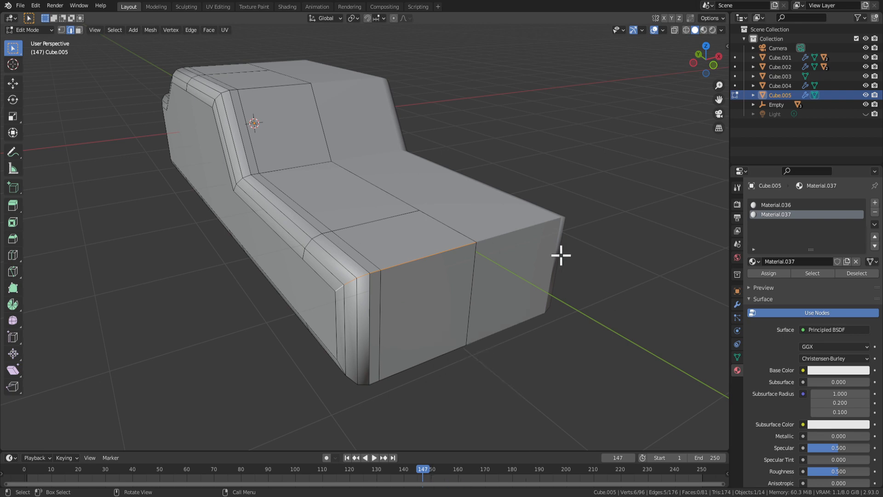
key(ctrl+b)
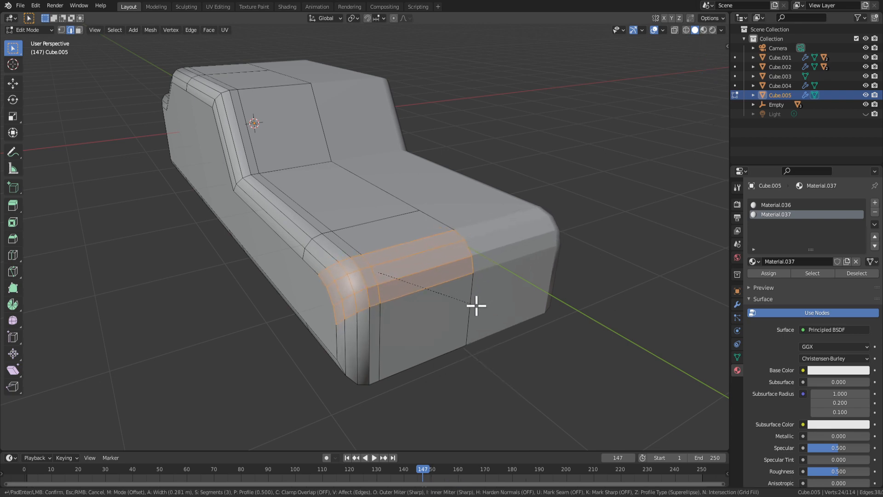
click(476, 306)
scroll(443, 306, up, 2)
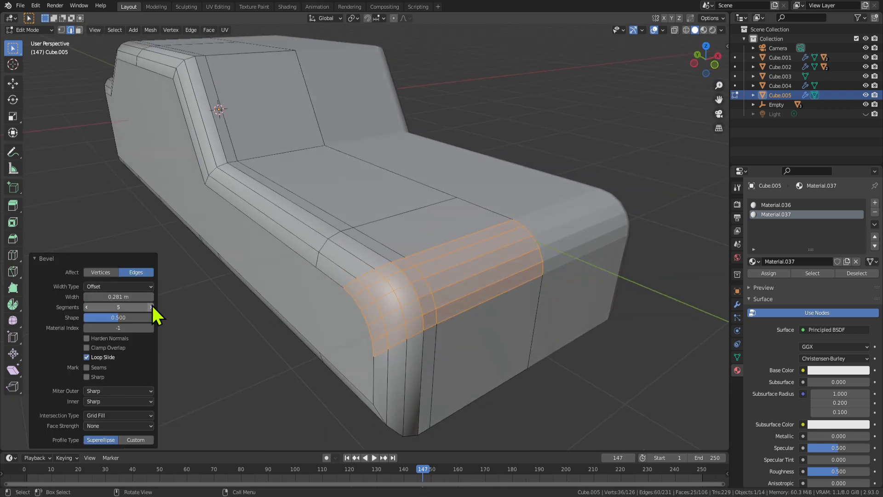
middle_drag(488, 348, 583, 316)
key(ctrl+z)
right_click(610, 332)
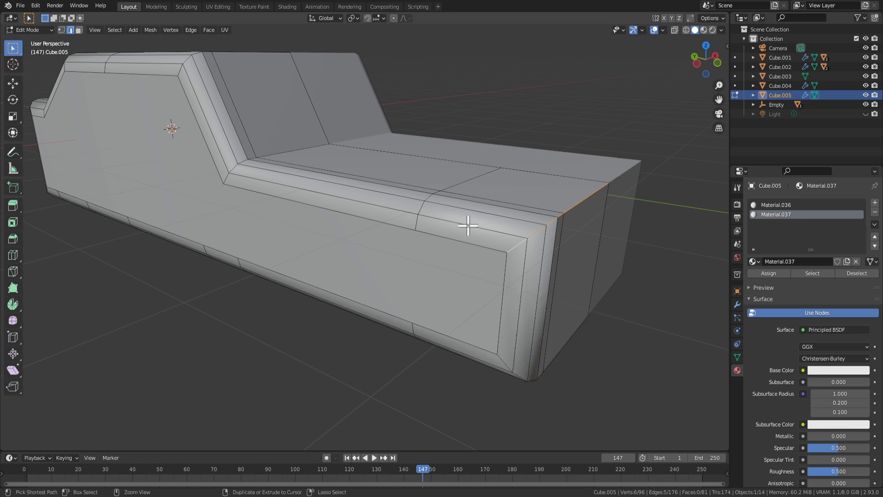
Bevel the selected edge chain across the front of the hood with 5 segments.
key(ctrl+b)
right_click(448, 257)
key(ctrl+b)
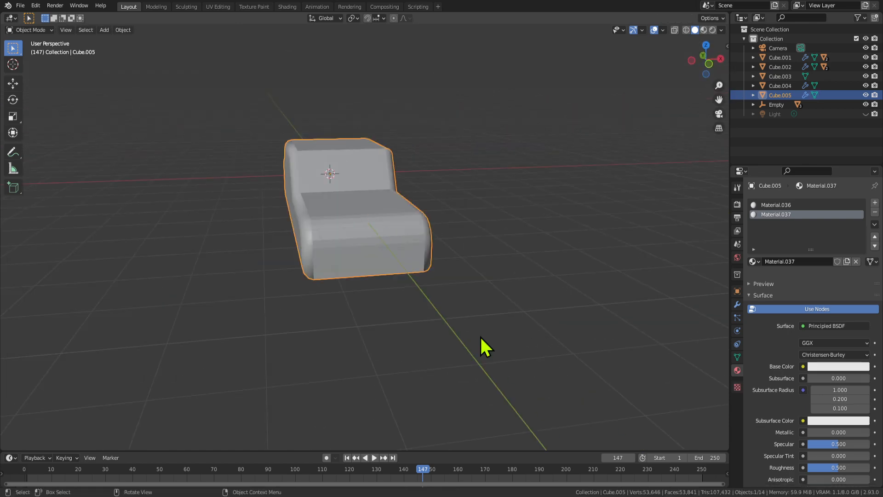
Shade the new bevel faces at the front of the hood smooth.
middle_drag(483, 345, 449, 312)
key(Tab)
right_click(406, 251)
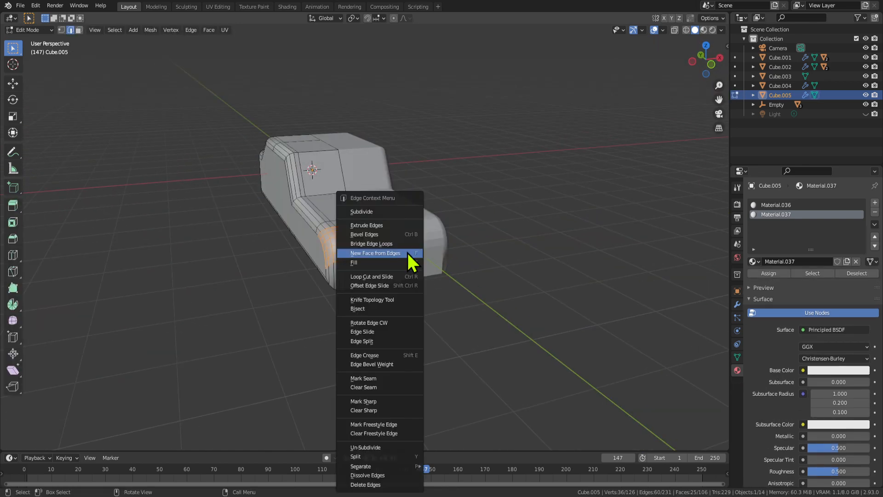
right_click(403, 266)
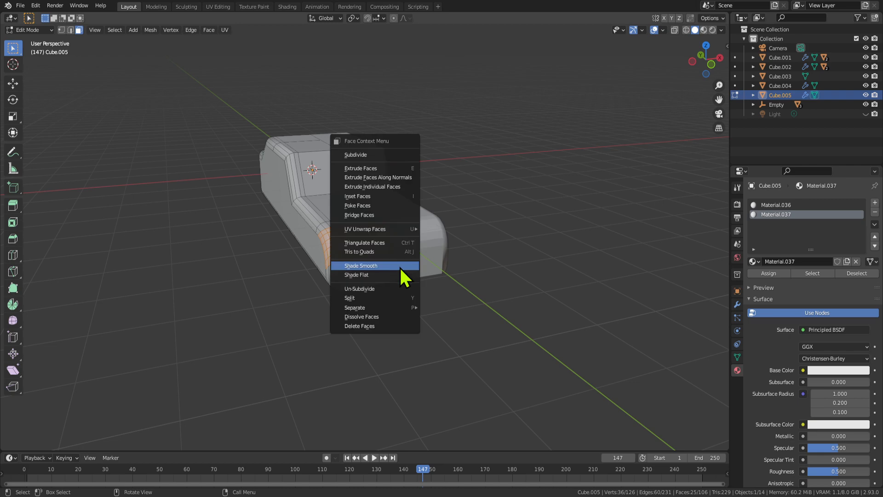
click(400, 266)
key(Tab)
Examine the rounded hood front and side corner from several angles in both Edit Mode and Object Mode.
scroll(421, 297, up, 4)
middle_drag(422, 297, 466, 299)
key(Tab)
middle_drag(523, 281, 561, 337)
key(Tab)
scroll(509, 241, down, 1)
key(Tab)
scroll(509, 302, down, 8)
middle_drag(443, 272, 510, 252)
scroll(478, 245, up, 6)
key(Tab)
key(Tab)
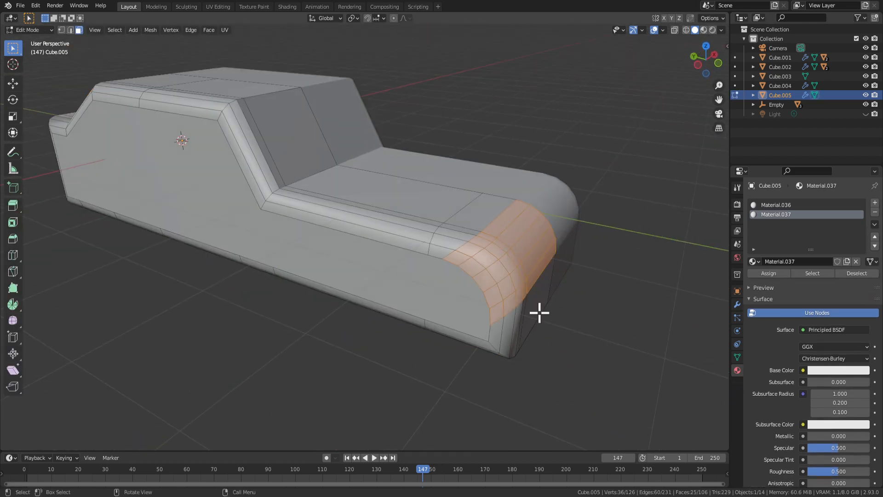
middle_drag(539, 313, 388, 203)
Shade the narrow face between the flat front face and the rounded side corner smooth.
click(358, 248)
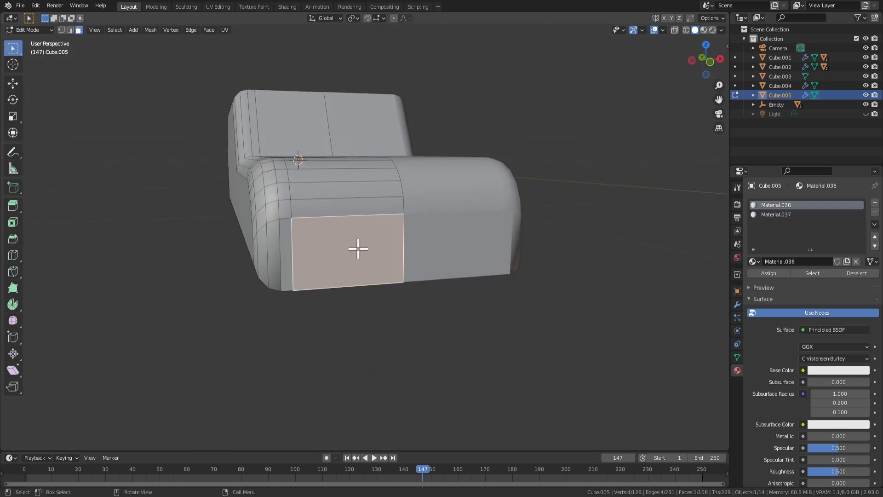
middle_drag(357, 248, 497, 336)
middle_drag(395, 313, 274, 276)
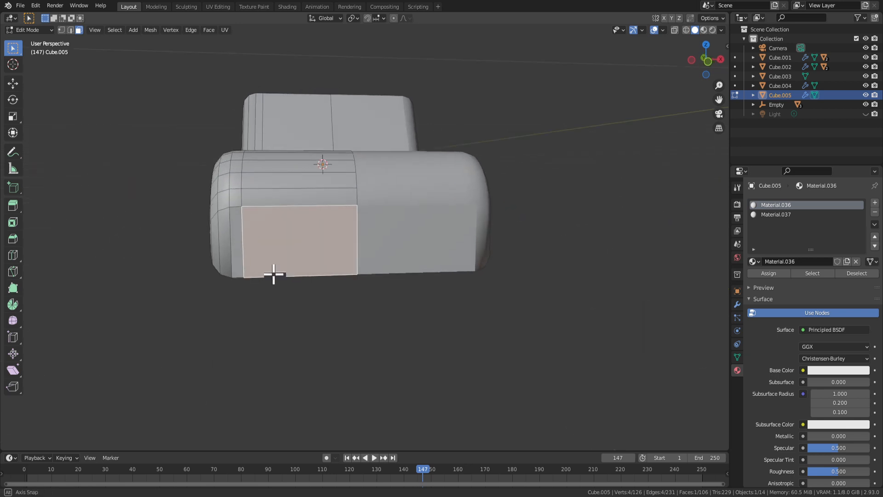
click(235, 234)
right_click(239, 233)
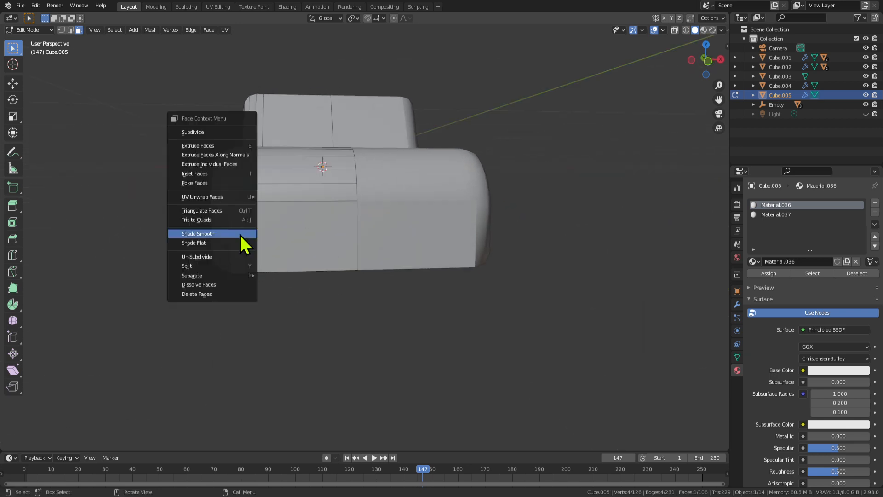
click(240, 233)
key(Tab)
middle_drag(316, 300, 433, 330)
key(Tab)
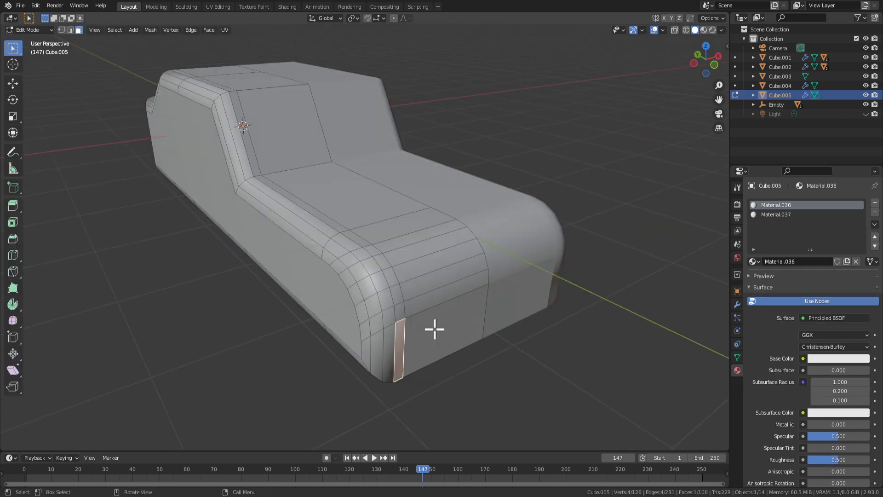
Try extruding the flat front face inward into the body, and undo the extrusion.
click(478, 315)
middle_drag(507, 354, 507, 351)
key(g)
key(y)
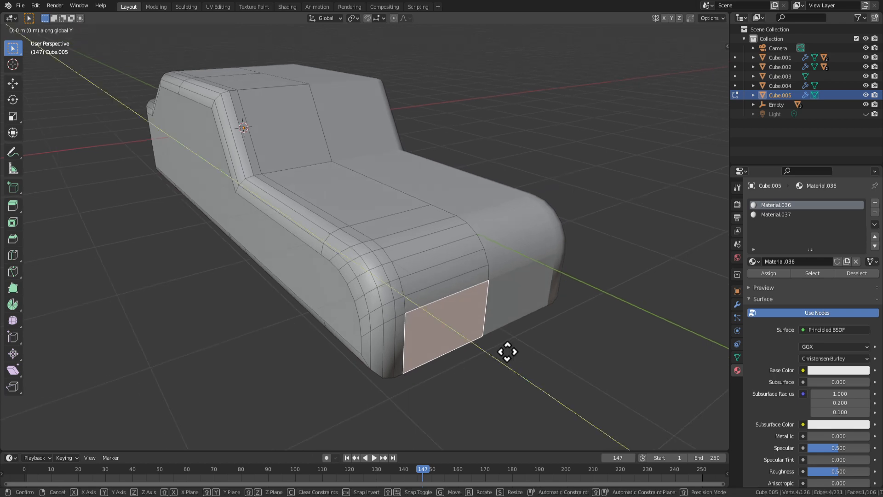
right_click(487, 336)
key(e)
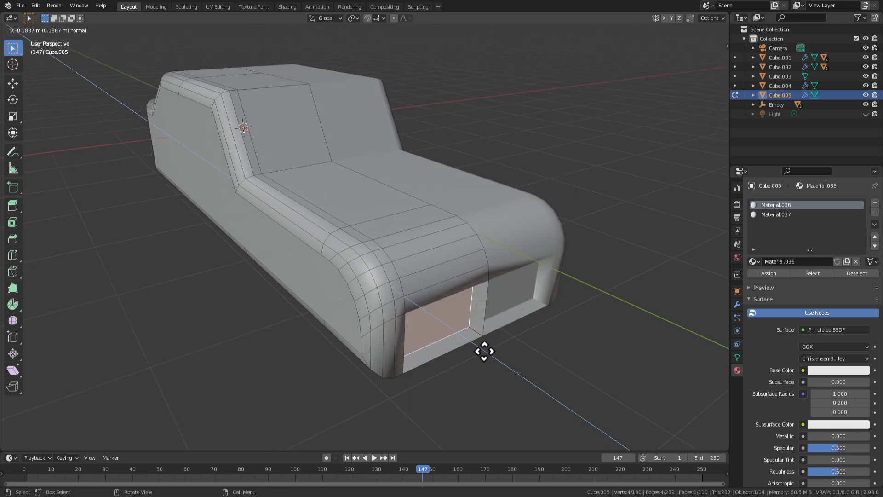
click(476, 347)
middle_drag(476, 347, 474, 325)
key(ctrl+z)
Try extruding the front face about 0.266 m outward and scaling it to about 0.51 along Z, and undo both.
key(e)
click(516, 332)
scroll(516, 338, down, 4)
key(s)
key(z)
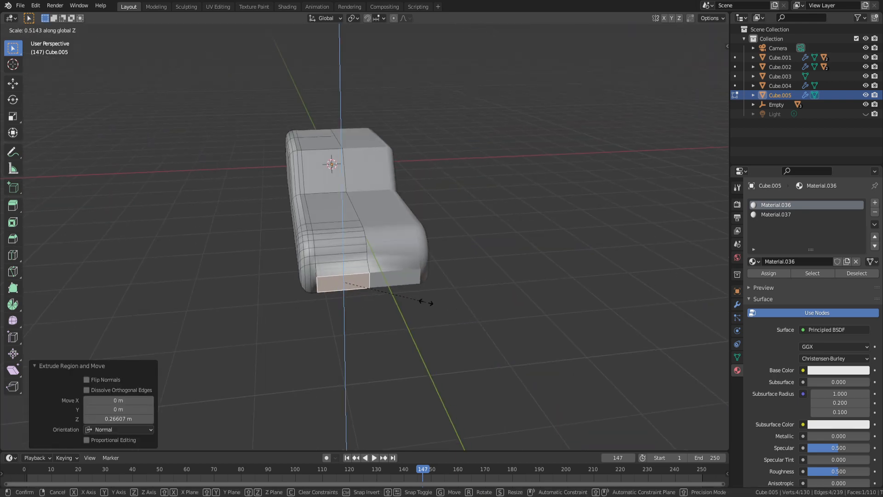
click(422, 302)
middle_drag(423, 301, 511, 286)
key(ctrl+z)
key(ctrl+z)
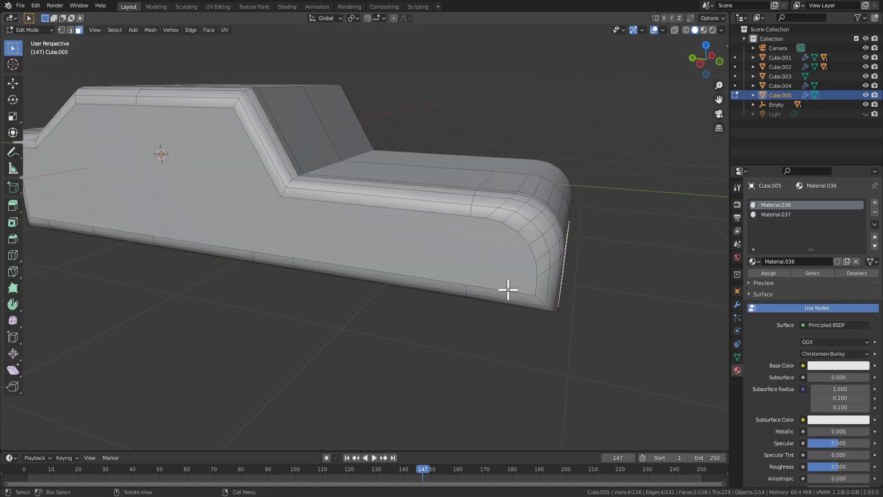
Select the edge along the top of the windshield together with its continuation over the side bevel.
middle_drag(509, 290, 460, 261)
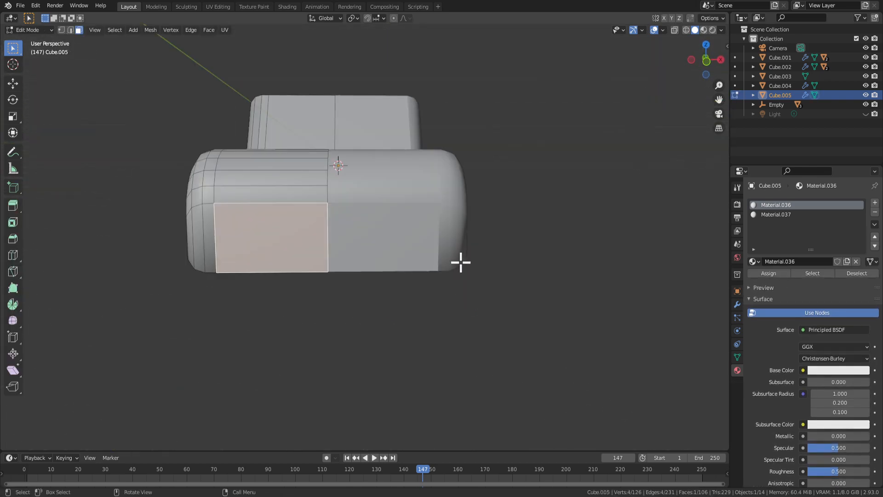
scroll(374, 288, down, 3)
middle_drag(375, 288, 336, 250)
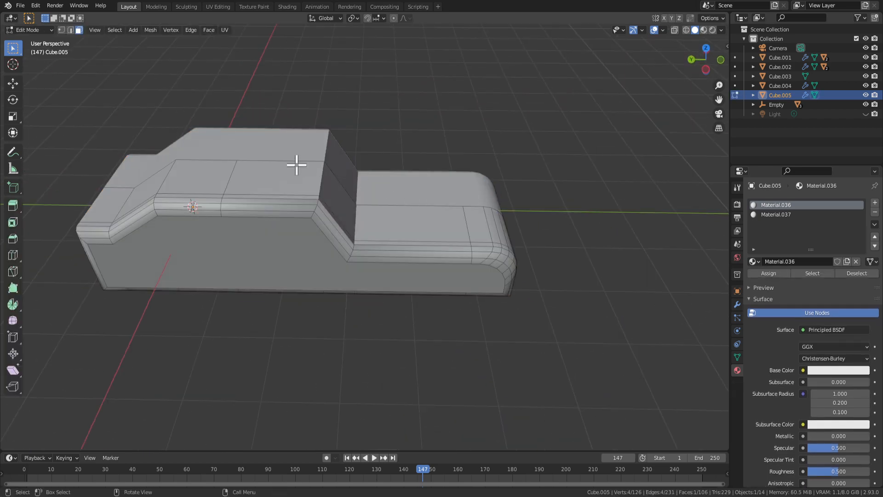
mouse_move(296, 164)
middle_down()
mouse_move(309, 179)
mouse_move(296, 162)
middle_up()
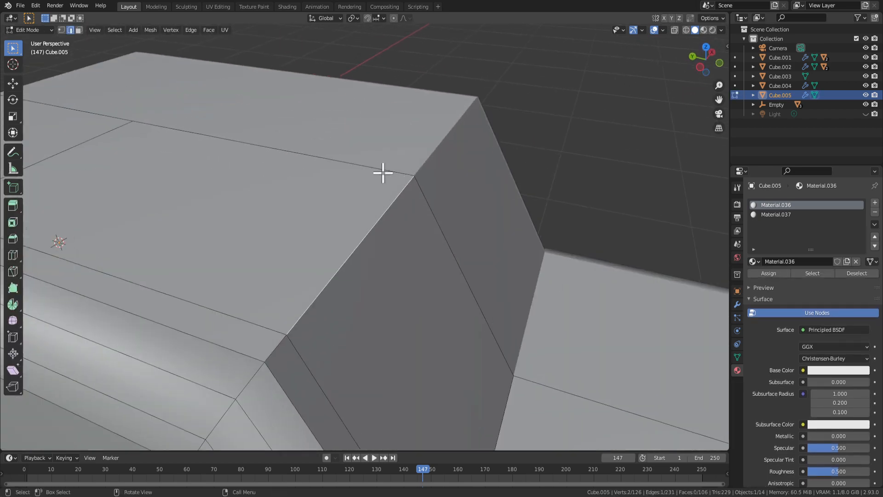
middle_drag(382, 172, 245, 266)
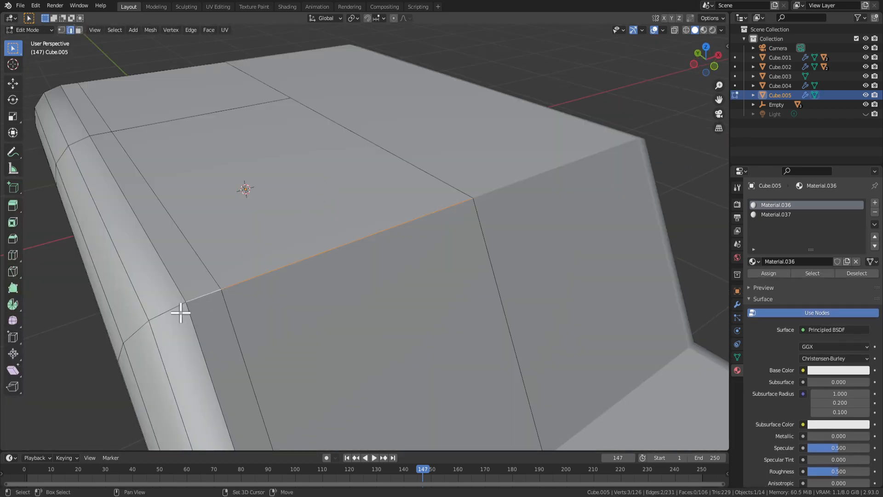
shift+click(148, 331)
middle_drag(148, 331, 253, 329)
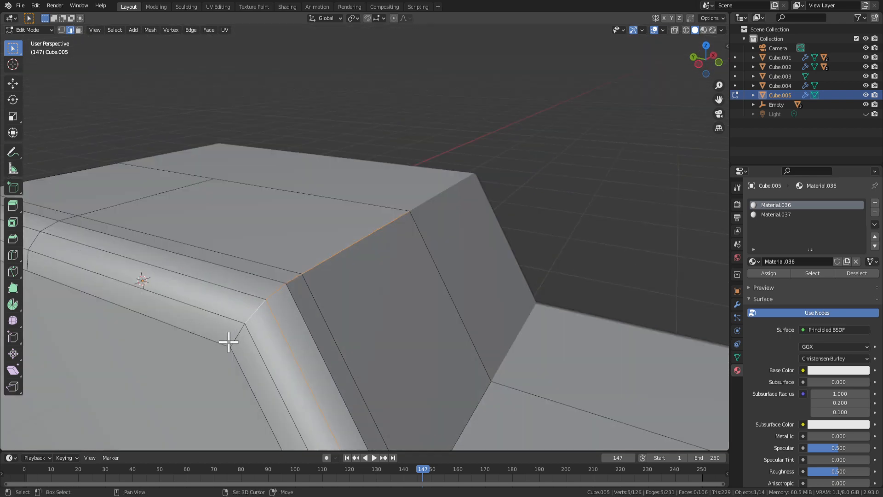
middle_drag(328, 325, 332, 284)
Leave Edit Mode, copy and paste the car body, and hide the pasted copy.
scroll(336, 301, down, 5)
key(Tab)
scroll(386, 303, down, 5)
middle_drag(433, 316, 398, 324)
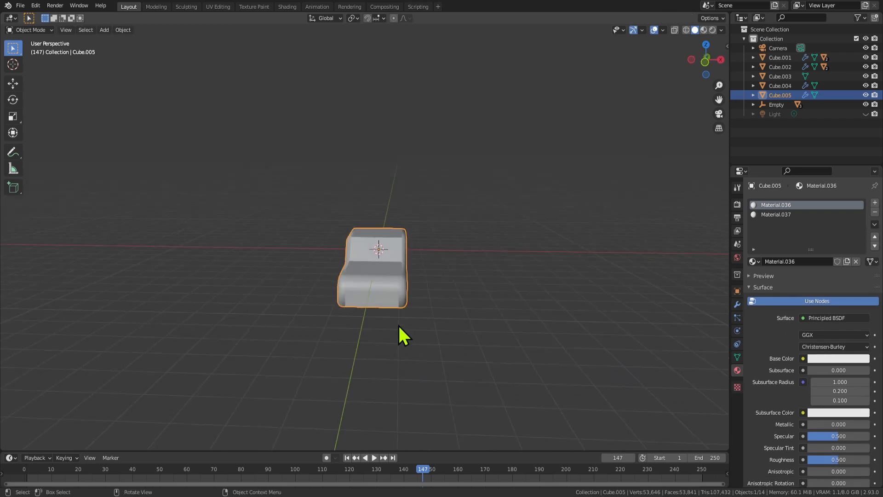
key(ctrl+c)
key(ctrl+v)
key(x)
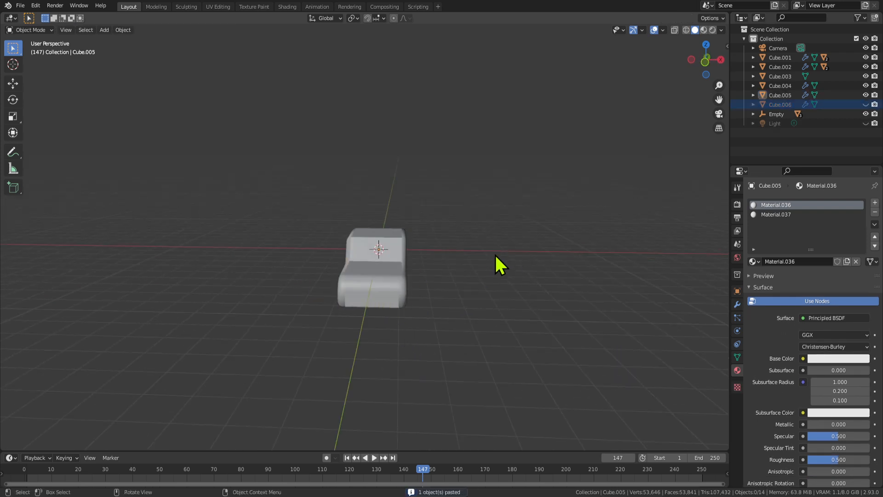
key(x)
Select the visible car body, paste a second copy of it and hide that copy too.
click(352, 285)
key(g)
right_click(387, 264)
key(ctrl+c)
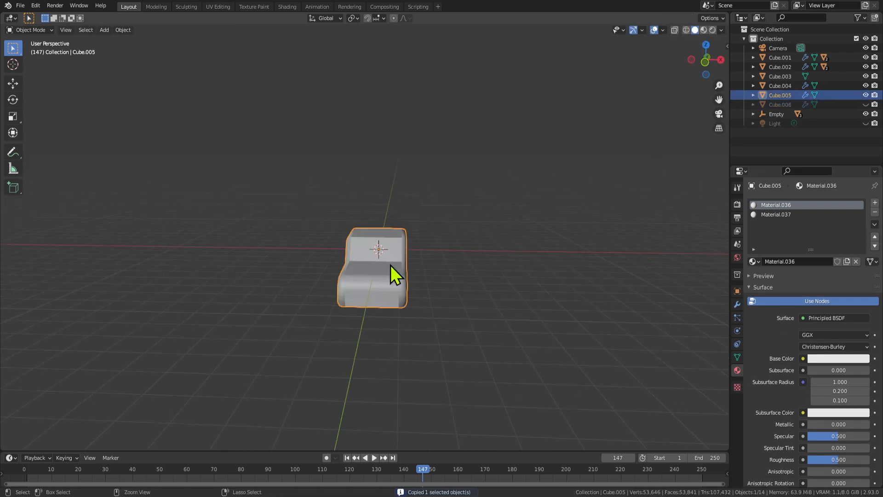
key(ctrl+v)
key(h)
Paste one more copy of the car body and move it about 18.87 m in the negative X direction.
click(388, 297)
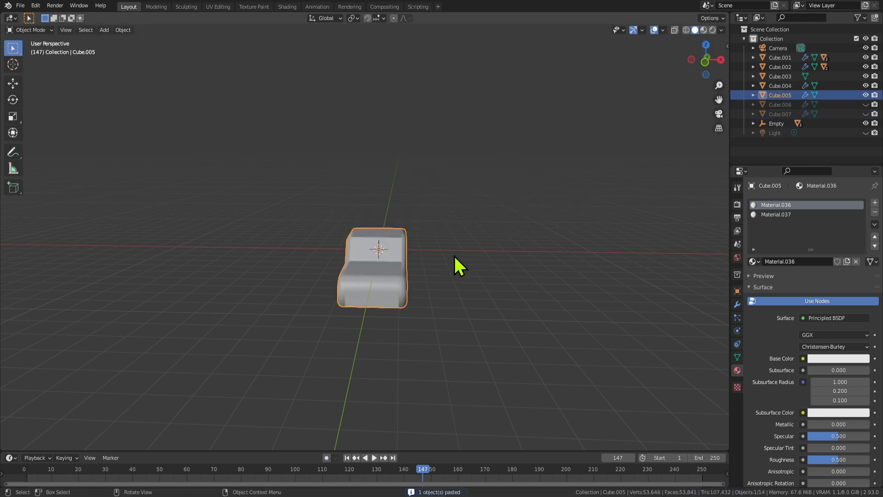
key(ctrl+v)
key(g)
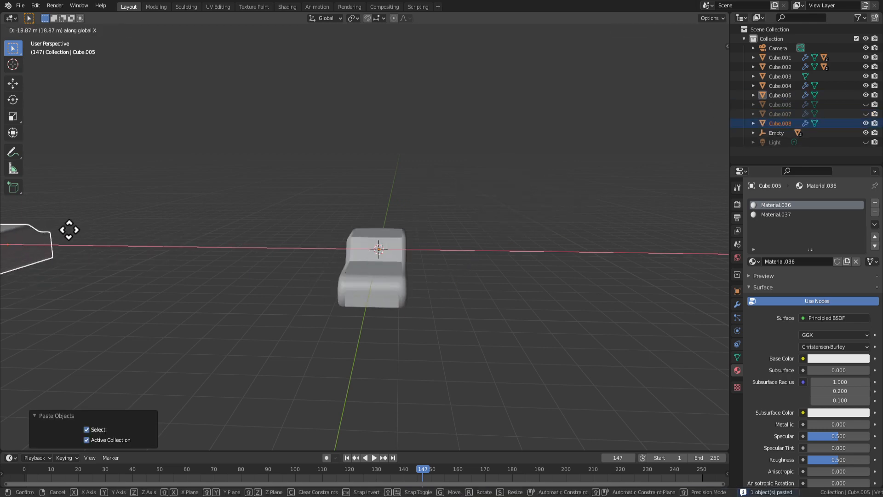
click(69, 229)
Select the original car body and reopen its mesh for editing.
scroll(290, 306, up, 6)
click(312, 313)
click(407, 329)
middle_drag(324, 317, 312, 221)
key(Tab)
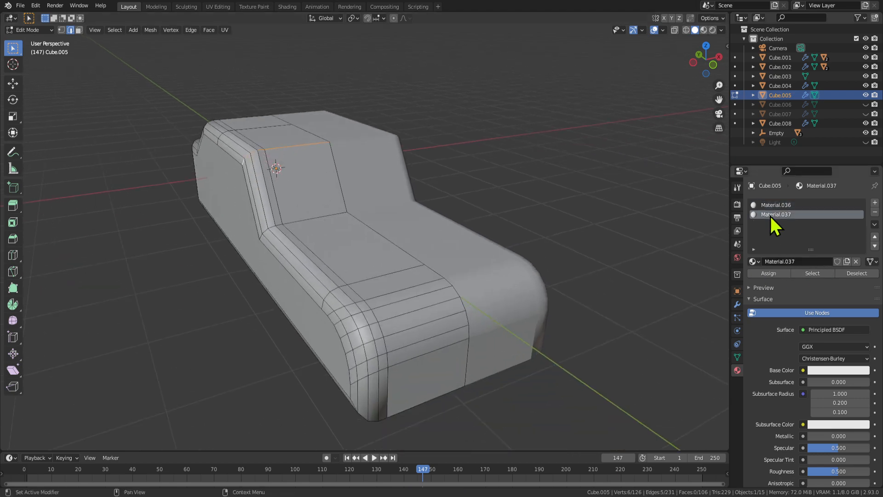
Bevel the edge loops at the top and base of the windshield by about 0.168 m with 3 segments.
click(812, 275)
click(551, 251)
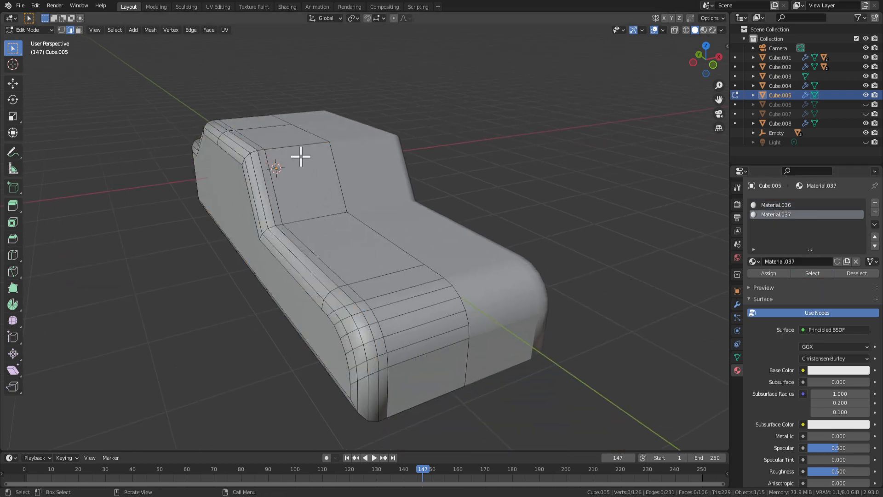
middle_drag(358, 276, 325, 242)
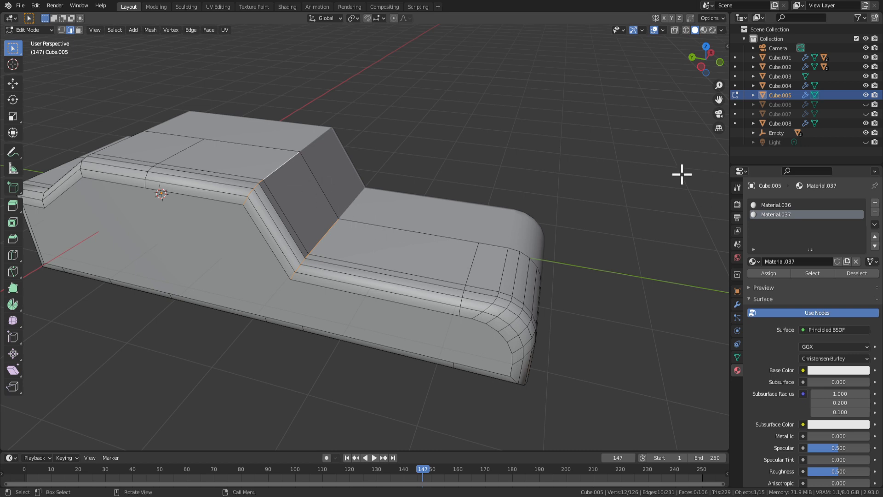
shift+middle_drag(369, 191, 396, 185)
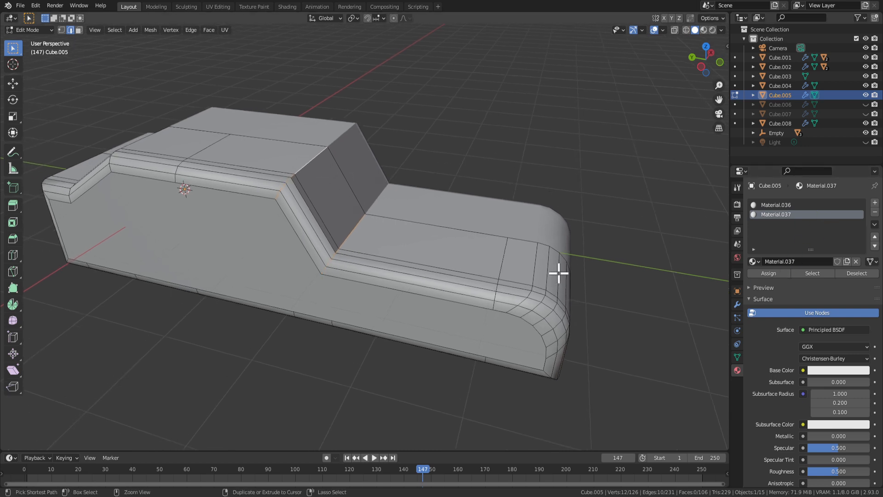
key(ctrl+b)
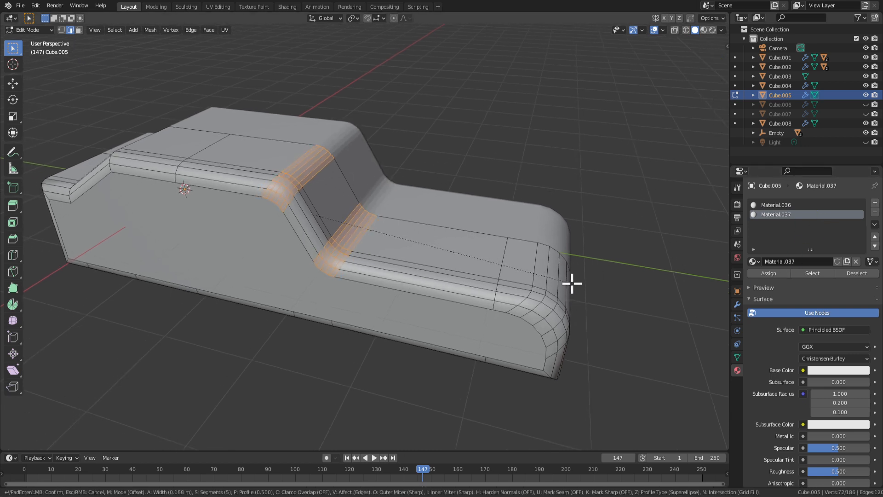
click(572, 283)
middle_drag(572, 283, 211, 291)
click(85, 307)
click(86, 307)
click(85, 307)
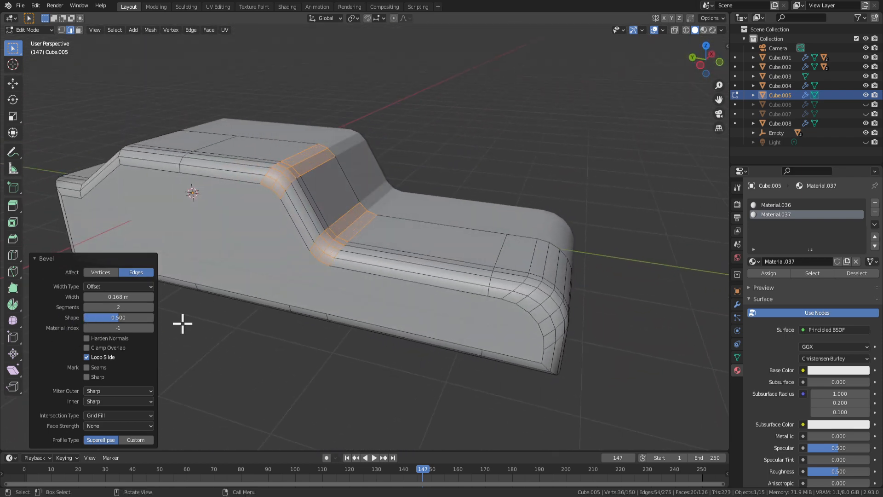
click(151, 307)
Shade the new windshield bevel faces smooth and assign Material.037 to them.
middle_drag(354, 322, 288, 327)
right_click(319, 209)
key(3)
right_click(379, 264)
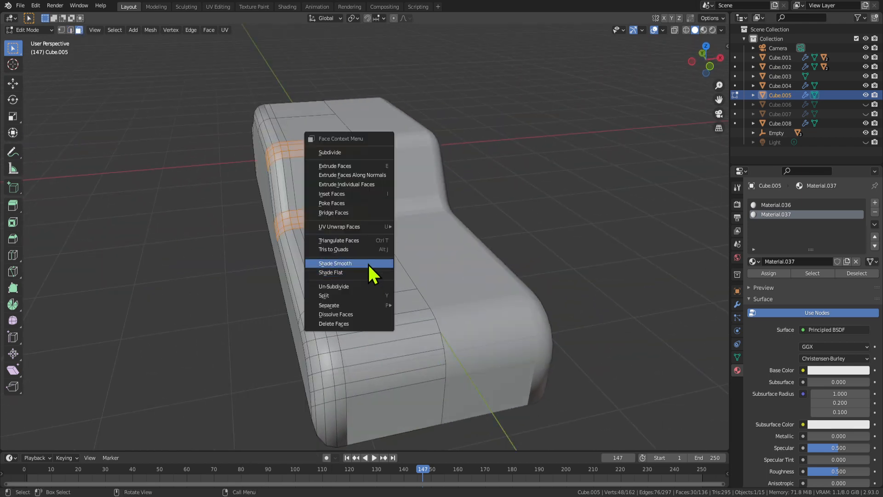
click(368, 263)
middle_drag(231, 283, 420, 274)
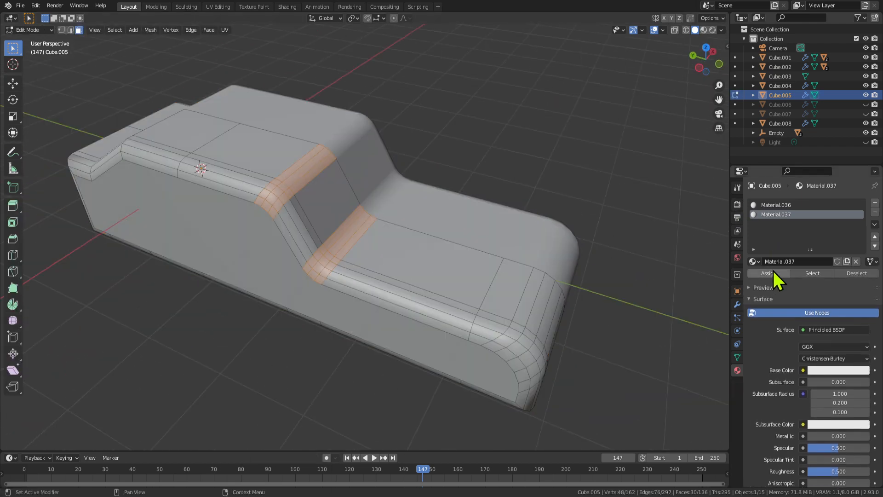
key(Tab)
middle_drag(667, 266, 456, 286)
scroll(369, 235, up, 5)
Move the large flat side face of the body outward by about 0.115 m in negative X and scale it.
key(Tab)
click(451, 335)
key(g)
key(x)
right_click(441, 308)
key(g)
key(x)
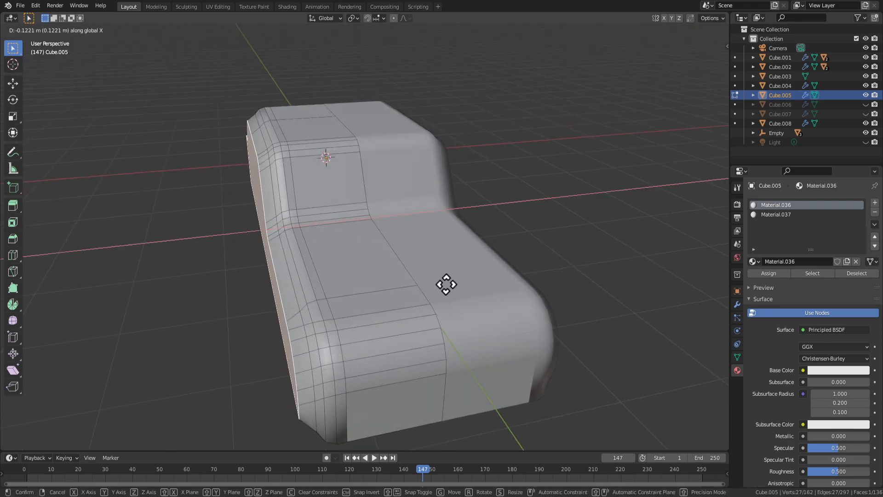
click(448, 284)
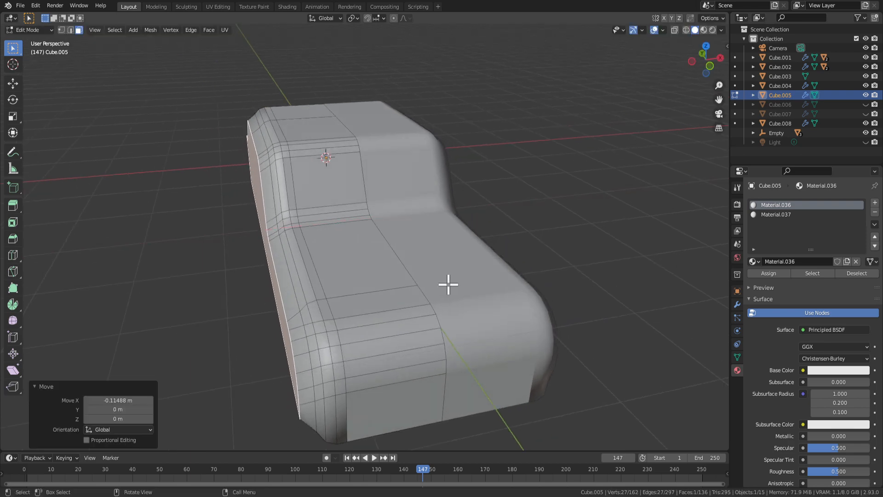
key(s)
click(463, 327)
Bevel the lower front edge of the body, around to the side face, by about 0.222 m with 3 segments.
middle_drag(463, 327, 482, 272)
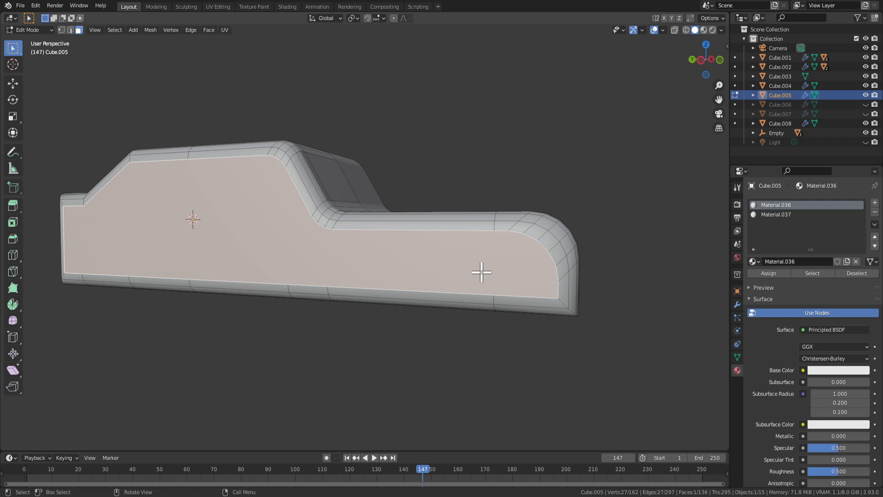
scroll(436, 255, up, 5)
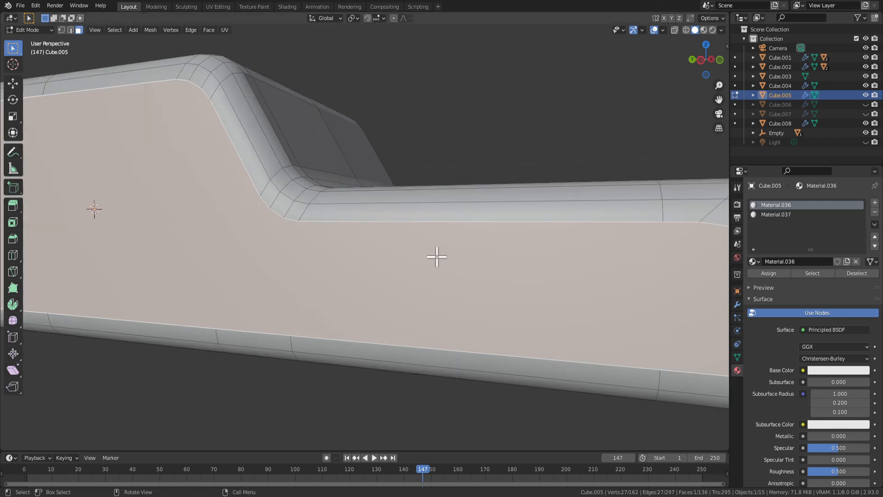
middle_drag(447, 249, 354, 181)
key(2)
click(428, 262)
middle_drag(427, 262, 504, 310)
scroll(422, 270, up, 3)
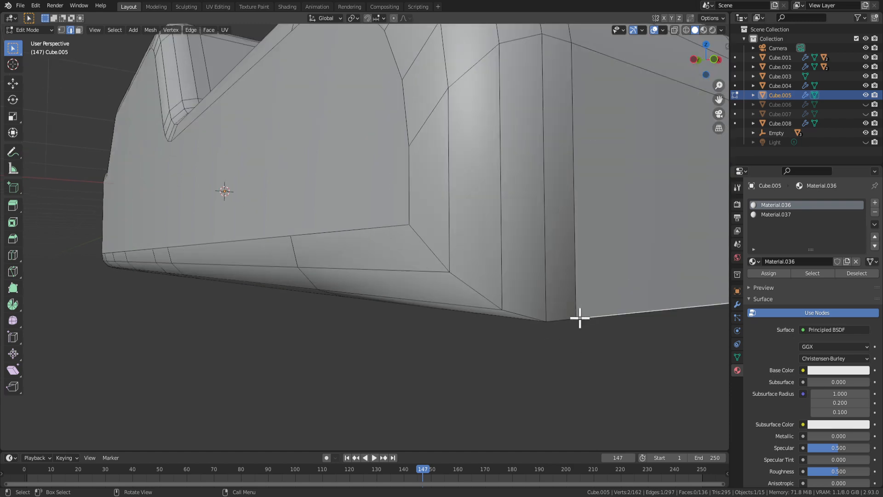
scroll(486, 291, down, 2)
middle_drag(504, 306, 470, 304)
key(ctrl+b)
right_click(504, 304)
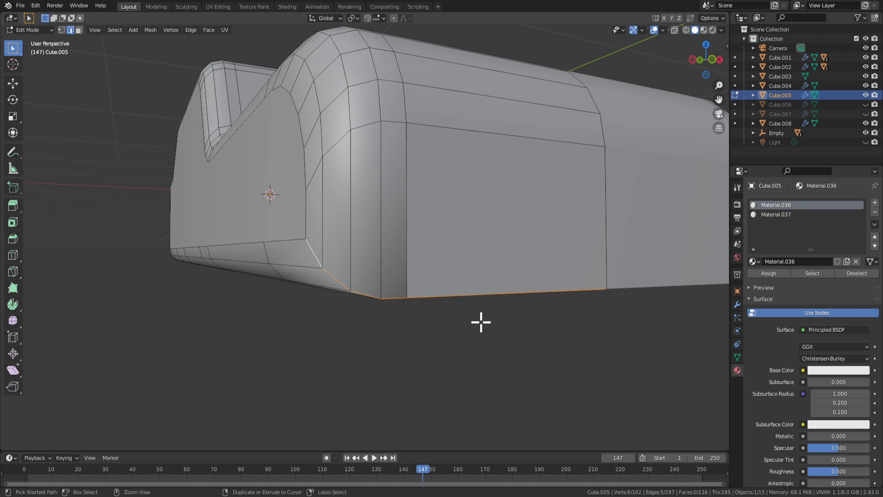
key(ctrl+b)
click(517, 332)
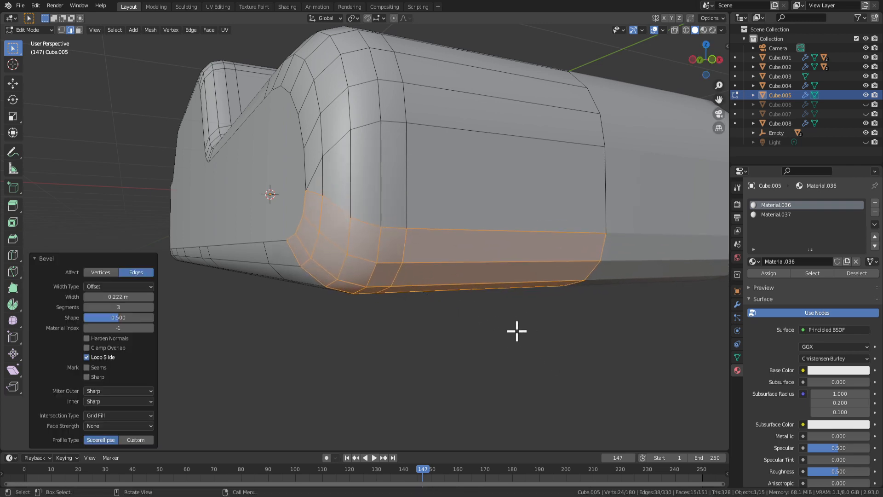
middle_drag(517, 331, 350, 242)
key(Tab)
key(Tab)
Bevel the trunk's upper rear edge, including its rounded corner, by about 0.295 m with 3 segments.
middle_drag(442, 293, 365, 217)
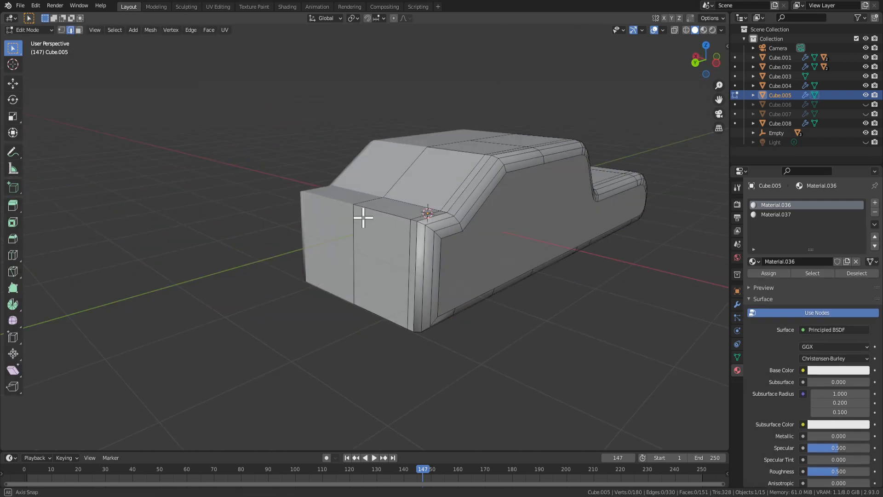
scroll(497, 281, up, 4)
middle_drag(597, 304, 341, 231)
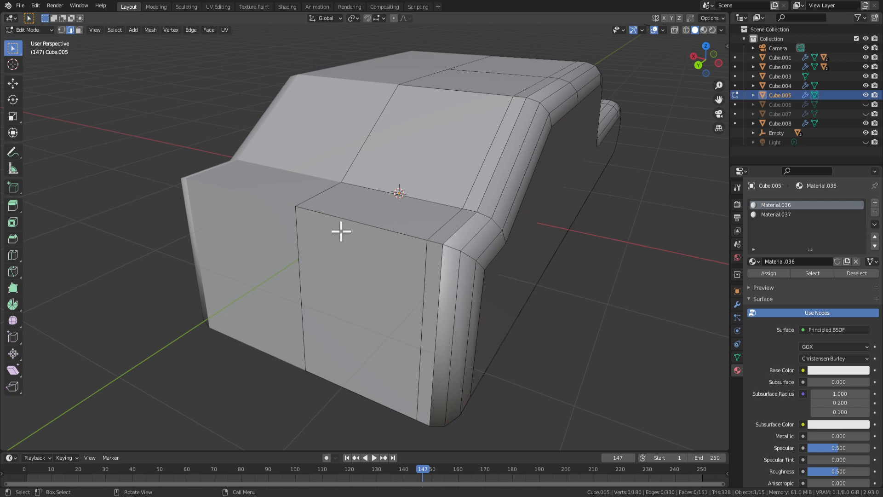
alt+click(436, 244)
middle_drag(437, 244, 295, 246)
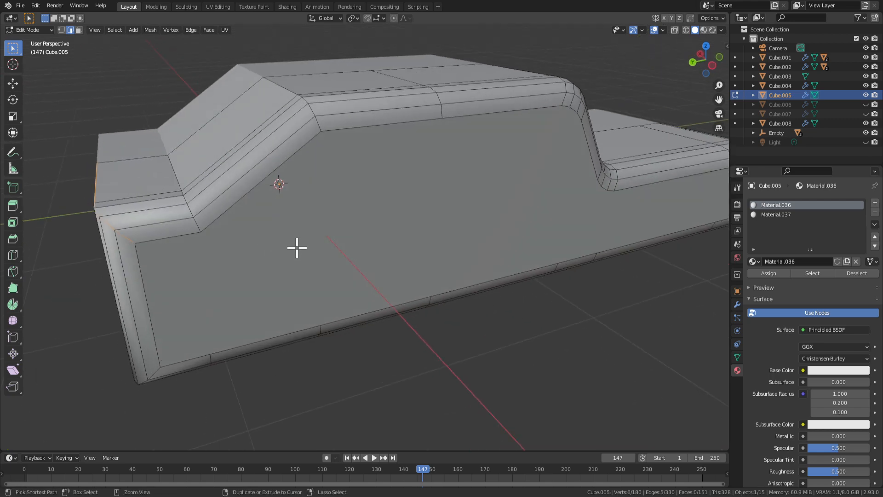
key(ctrl+b)
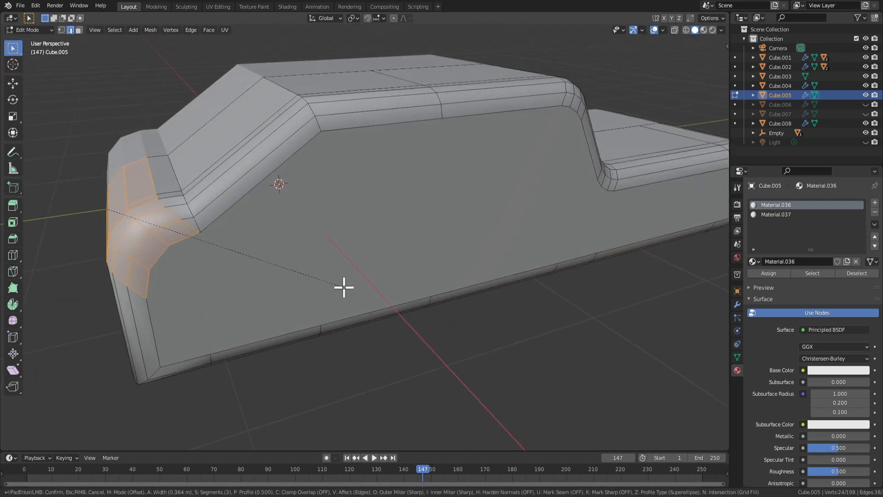
click(336, 281)
middle_drag(244, 264, 303, 288)
Shade the trunk's upper rear bevel faces smooth.
right_click(303, 287)
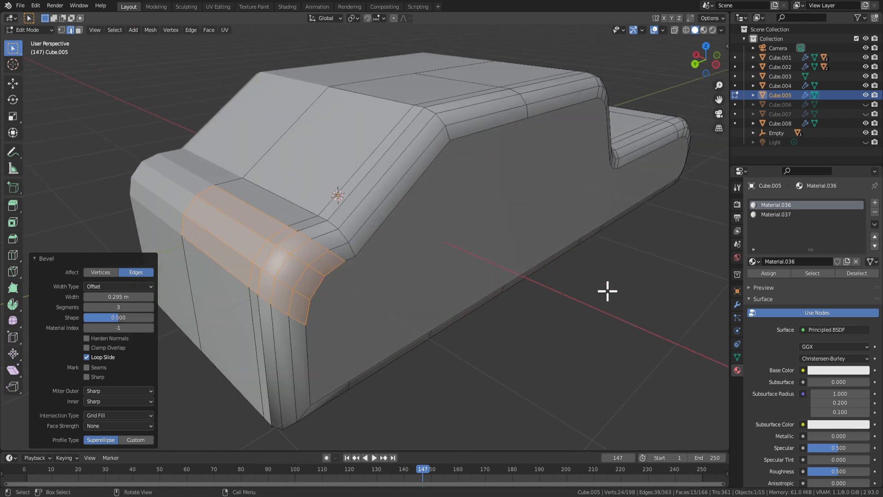
key(3)
right_click(314, 282)
click(300, 282)
key(Tab)
key(Tab)
Move the edge loop at the base of the rear window toward the windshield in negative Y.
middle_drag(385, 310, 296, 289)
middle_drag(222, 334, 186, 279)
key(2)
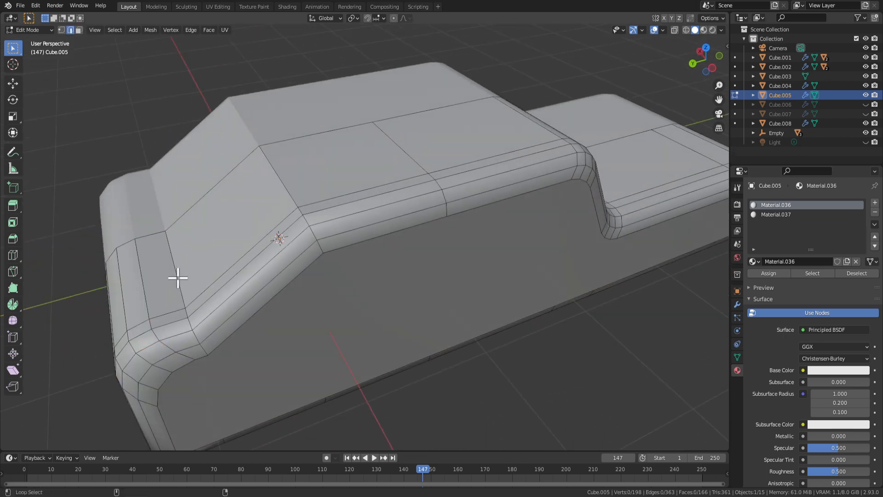
key(g)
key(y)
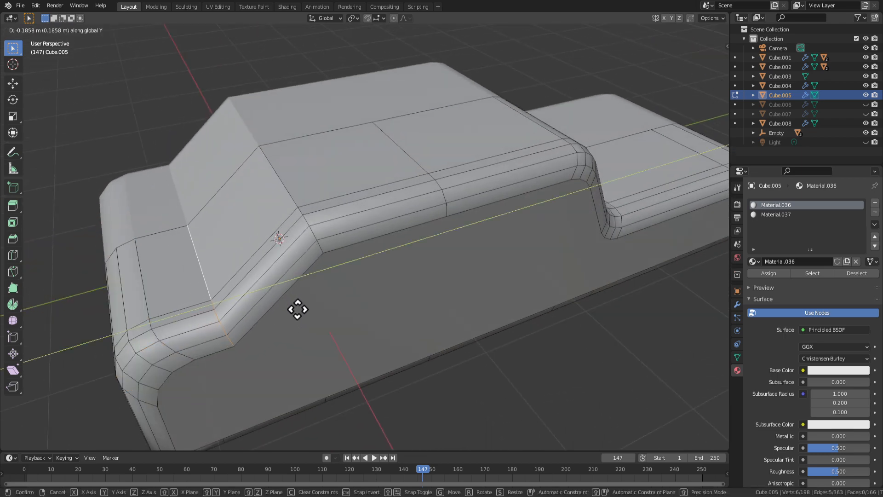
click(317, 308)
middle_drag(376, 347, 368, 309)
key(g)
key(x)
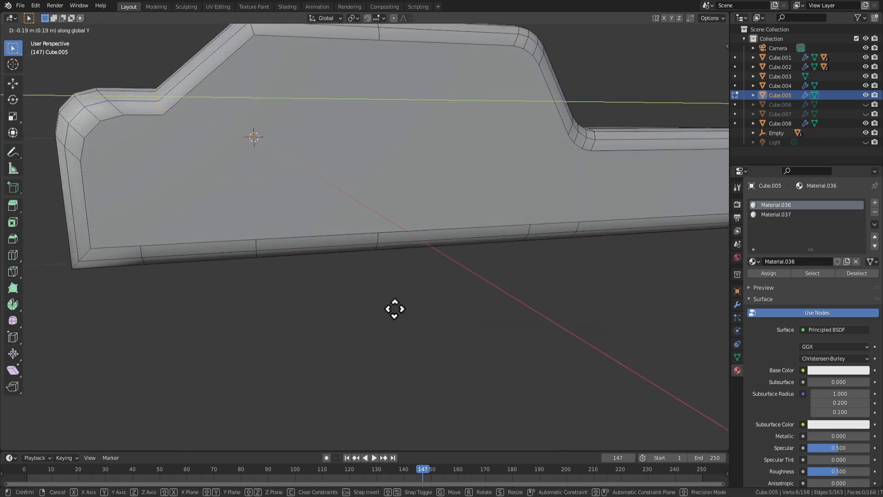
click(406, 310)
key(Tab)
middle_drag(343, 314, 375, 322)
key(Tab)
Bevel the lower rear edge of the body, including its corner, by about 0.289 m with 3 segments.
middle_drag(317, 321, 356, 336)
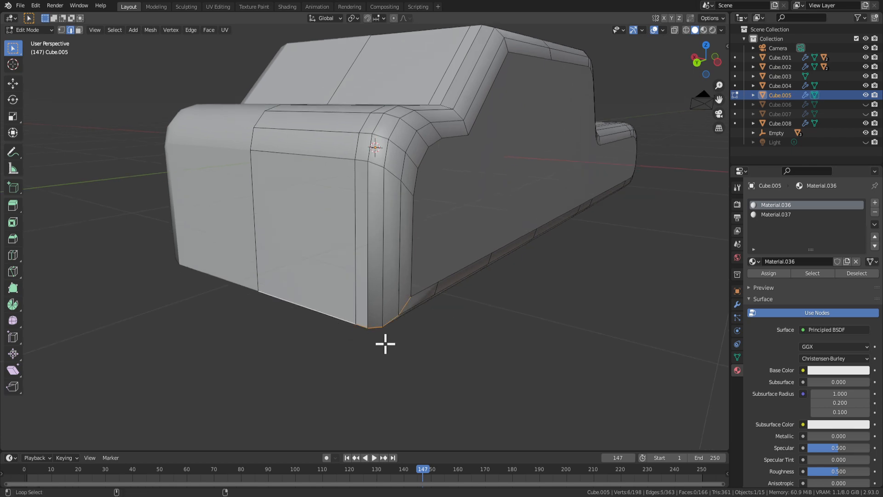
middle_drag(466, 345, 426, 335)
key(ctrl+b)
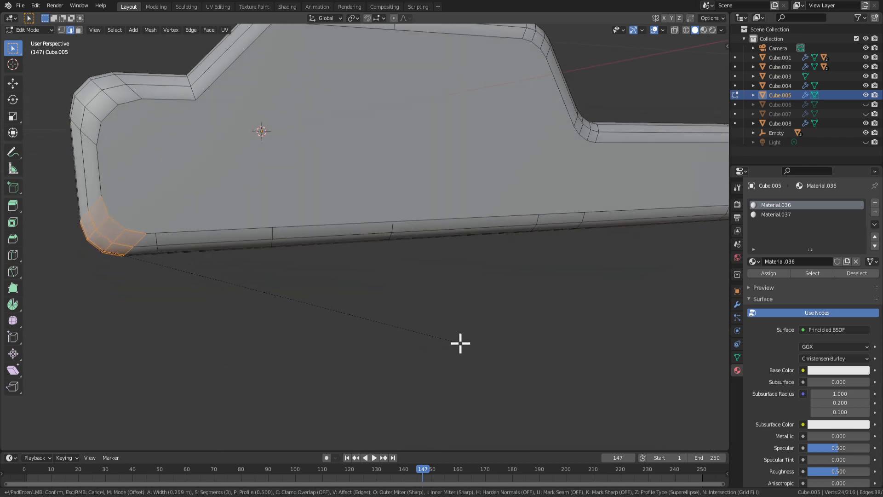
click(464, 344)
scroll(453, 338, down, 5)
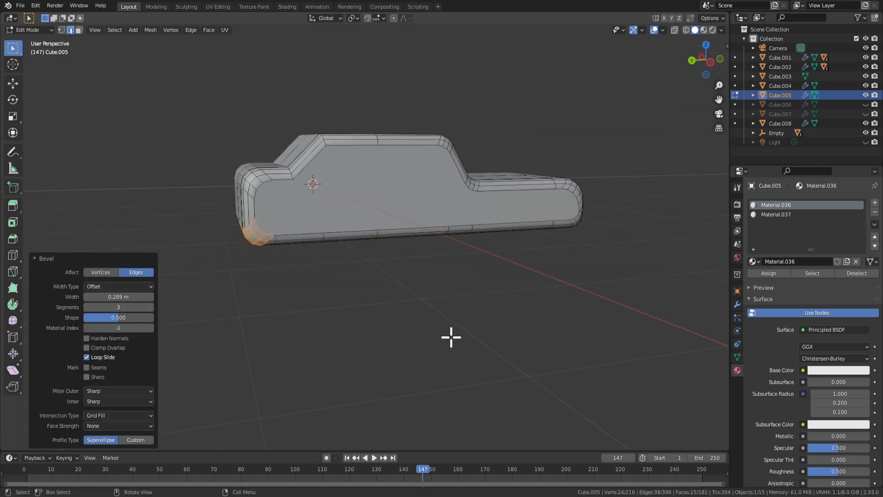
key(Tab)
middle_drag(515, 301, 385, 316)
key(Tab)
middle_drag(306, 303, 315, 262)
key(Tab)
key(Tab)
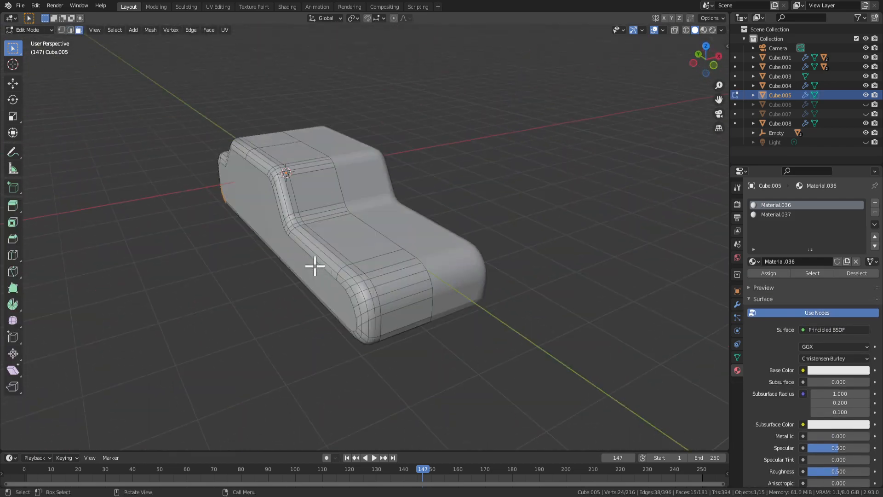
Try deleting the large flat side face and check the body without it.
key(3)
click(270, 241)
middle_drag(269, 240, 388, 235)
key(x)
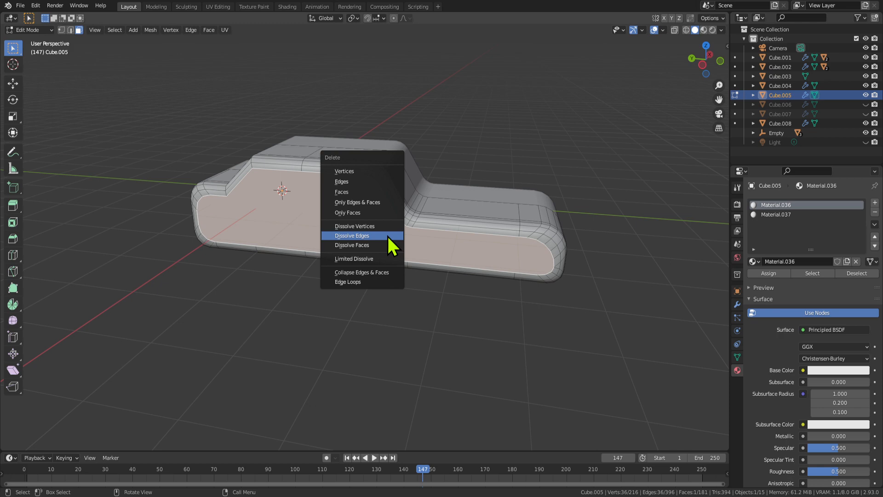
click(365, 193)
key(Tab)
middle_drag(377, 306, 423, 258)
key(Tab)
scroll(420, 257, up, 2)
Undo the side face deletion and go back to the lower rear bevel selection.
key(ctrl+z)
key(ctrl+z)
key(ctrl+z)
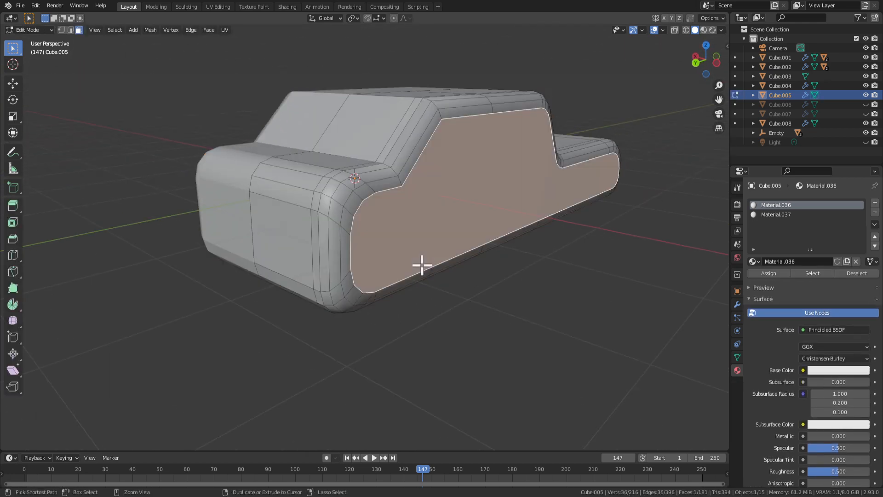
middle_drag(405, 301, 431, 312)
key(ctrl+z)
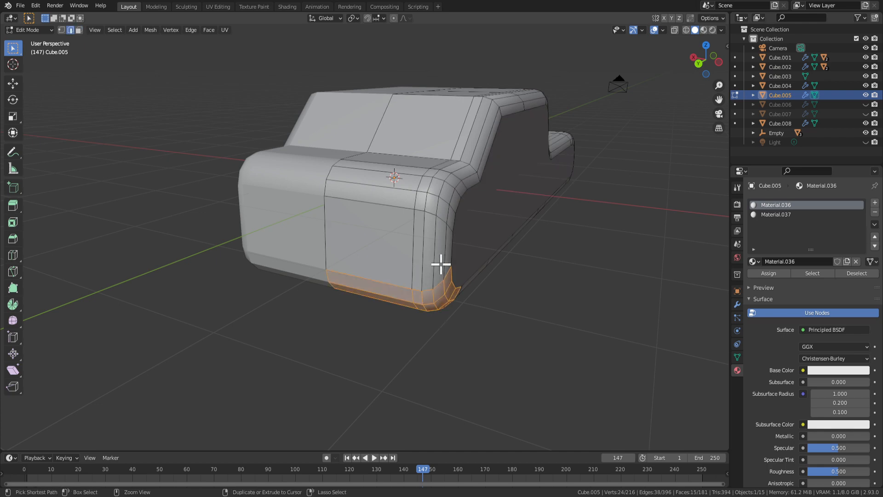
Select the upper rear, lower rear and lower front bevel faces and assign Material.037 to them.
middle_drag(440, 256, 432, 272)
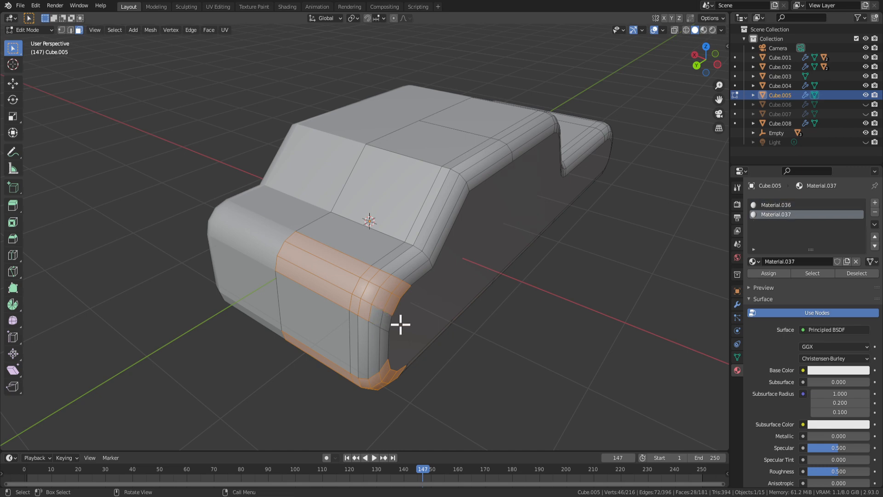
right_click(378, 306)
middle_drag(377, 306, 419, 175)
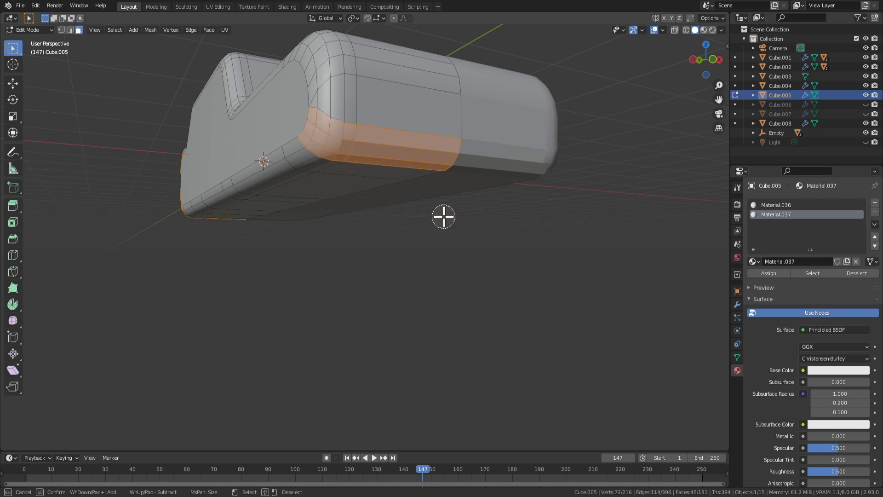
right_click(478, 150)
click(774, 273)
Select all faces assigned to Material.037 and add the hood front's bevel faces to the selection.
middle_drag(497, 188, 589, 337)
click(588, 338)
click(812, 273)
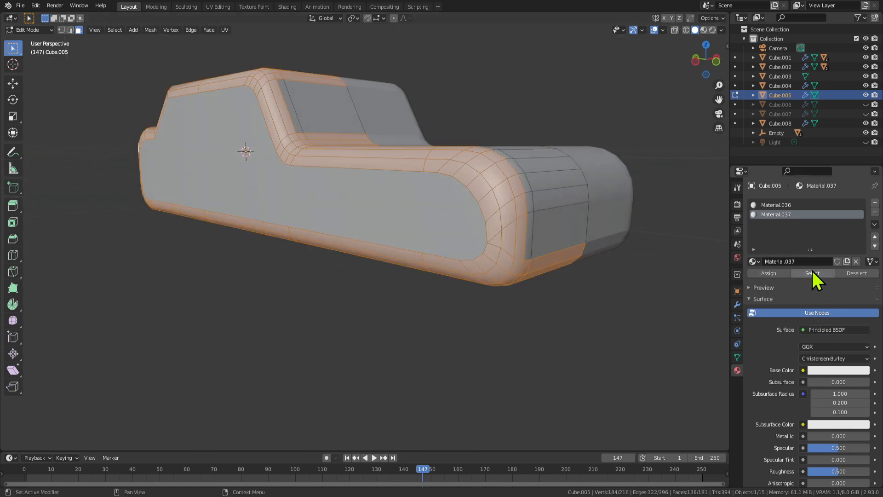
scroll(512, 314, down, 5)
middle_drag(512, 313, 385, 260)
scroll(436, 291, up, 4)
key(c)
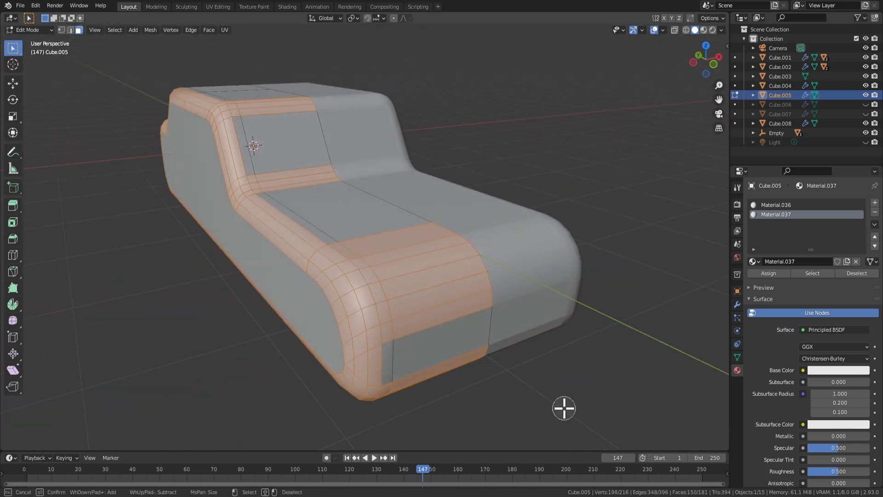
key(Escape)
Check the body's rear, underside and side for missed bevel faces, and save the file.
scroll(506, 391, down, 3)
middle_drag(471, 377, 424, 190)
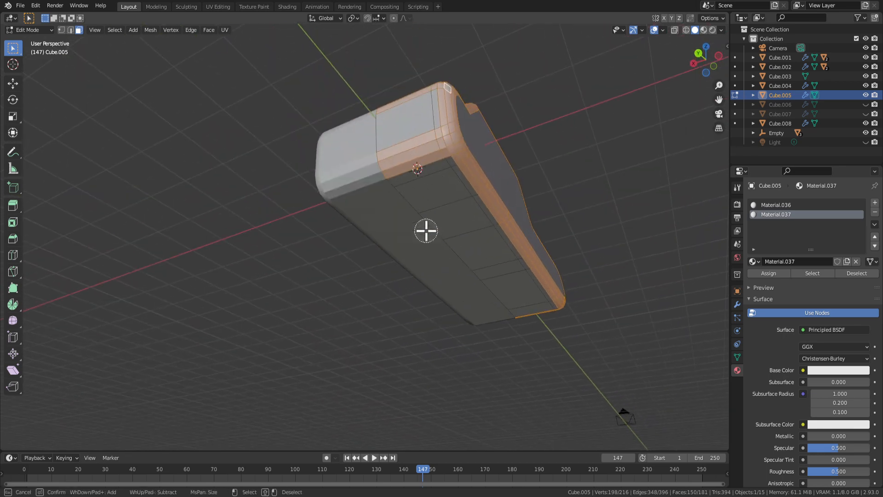
middle_drag(525, 300, 790, 253)
middle_drag(666, 299, 430, 241)
key(ctrl+s)
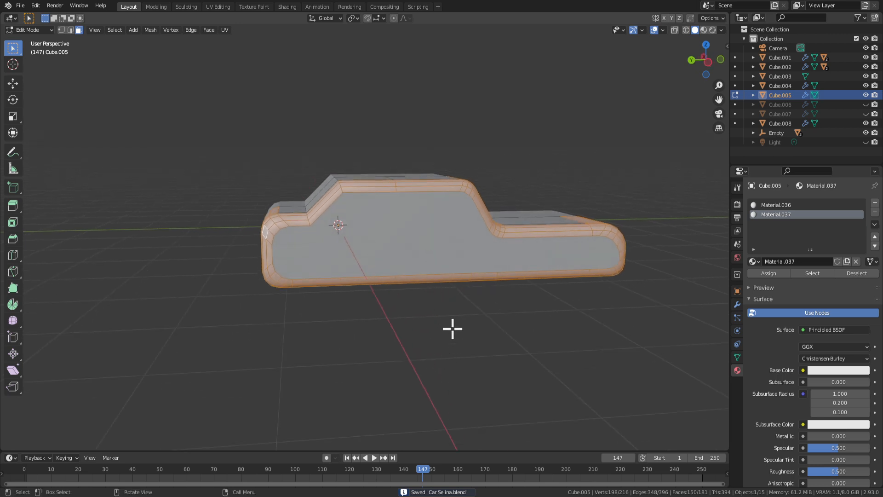
Inspect the body's side and front corner in object and edit mode, and clear the face selection.
key(Tab)
middle_drag(452, 328, 465, 251)
scroll(487, 263, up, 4)
key(Tab)
scroll(482, 268, down, 4)
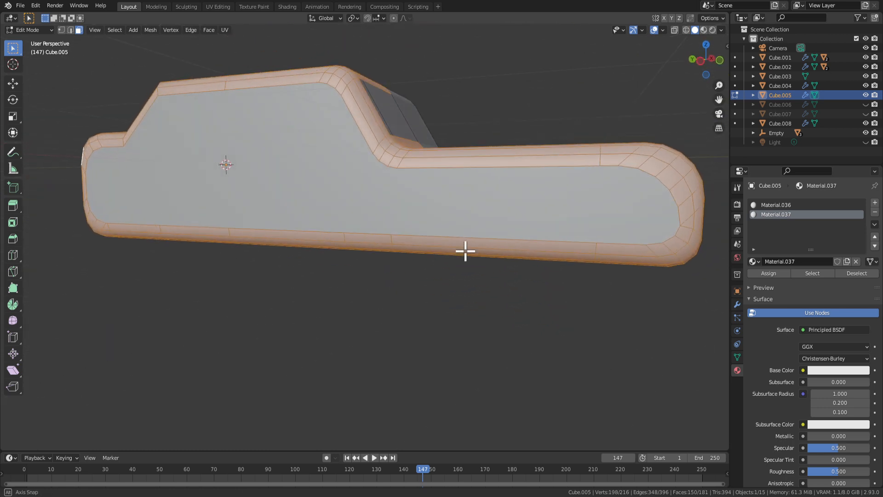
shift+middle_drag(516, 278, 476, 225)
click(479, 286)
middle_drag(479, 285, 469, 276)
key(Tab)
key(Tab)
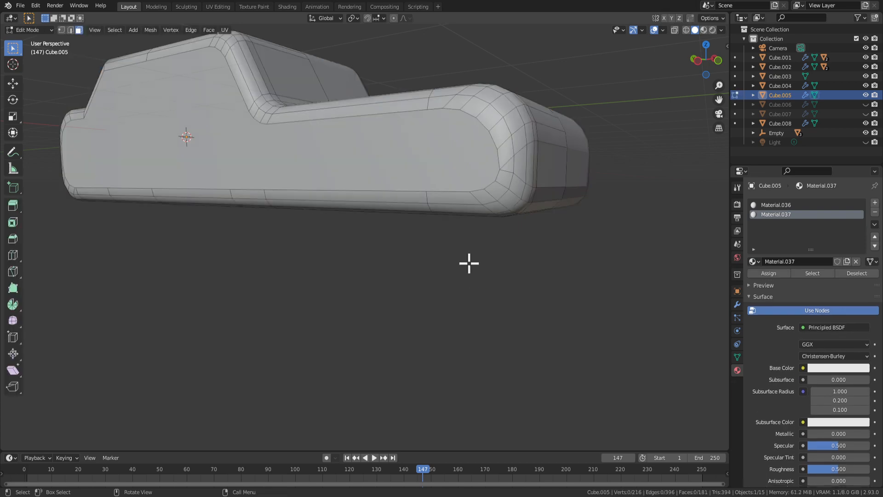
Select the body's large flat side face and try moving it along the global Y and X axes.
click(411, 179)
middle_drag(411, 179, 392, 189)
key(g)
key(y)
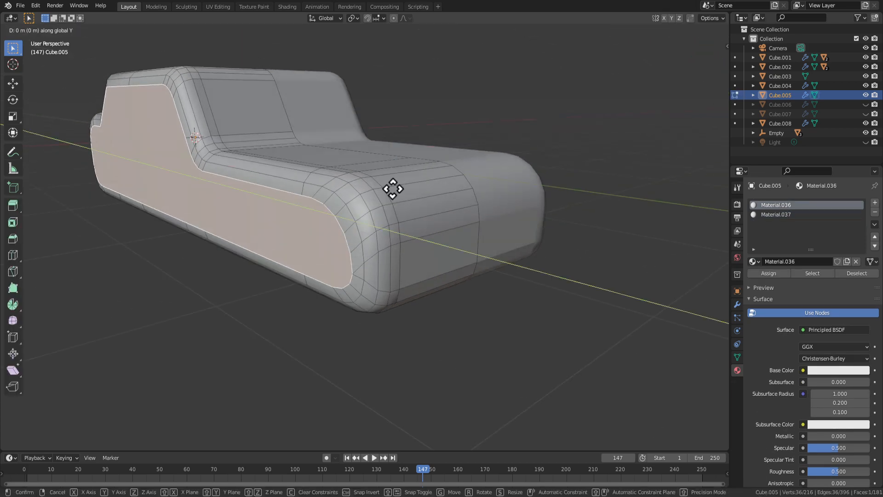
key(x)
right_click(360, 199)
Try a single centred loop cut across the front end of the body, and undo it.
middle_drag(329, 239, 460, 215)
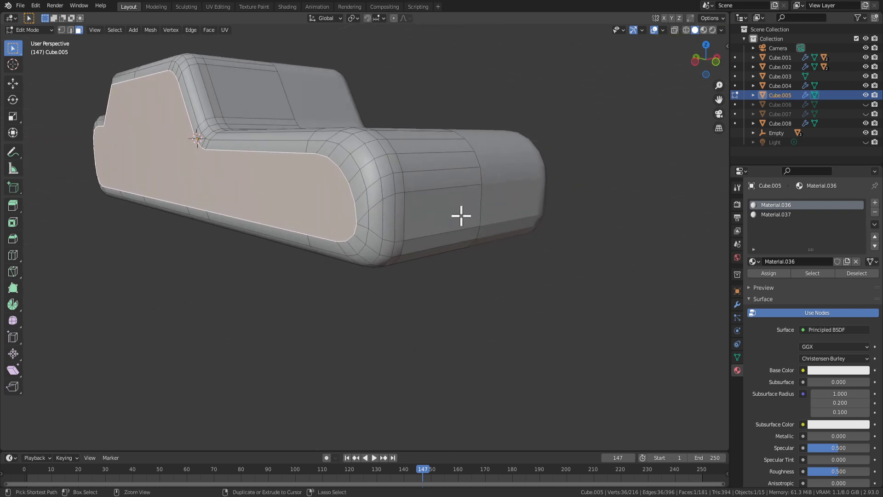
click(405, 213)
right_click(405, 213)
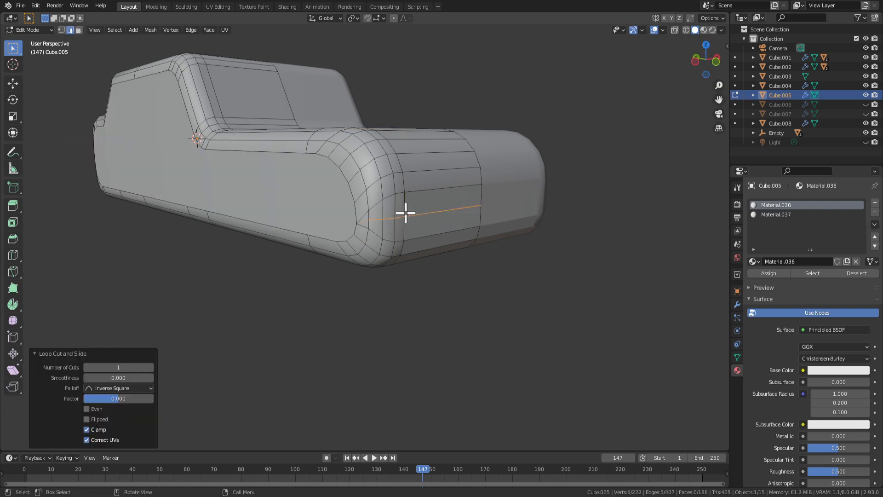
middle_drag(468, 306, 500, 300)
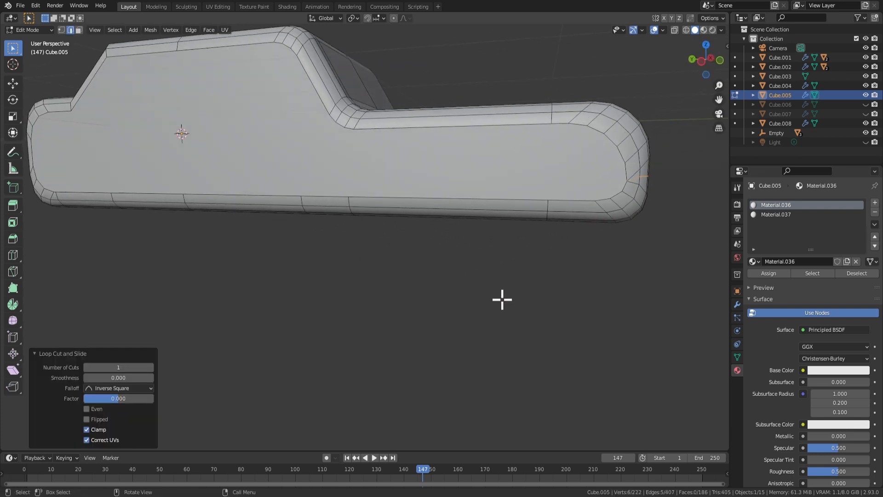
key(ctrl+z)
Delete the large flat side face using Only Faces and look into the opened body in object and edit mode.
key(x)
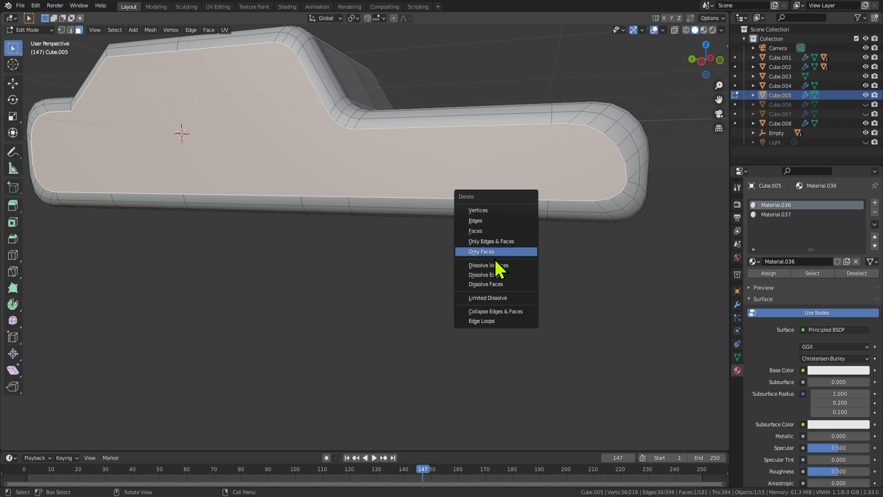
click(489, 239)
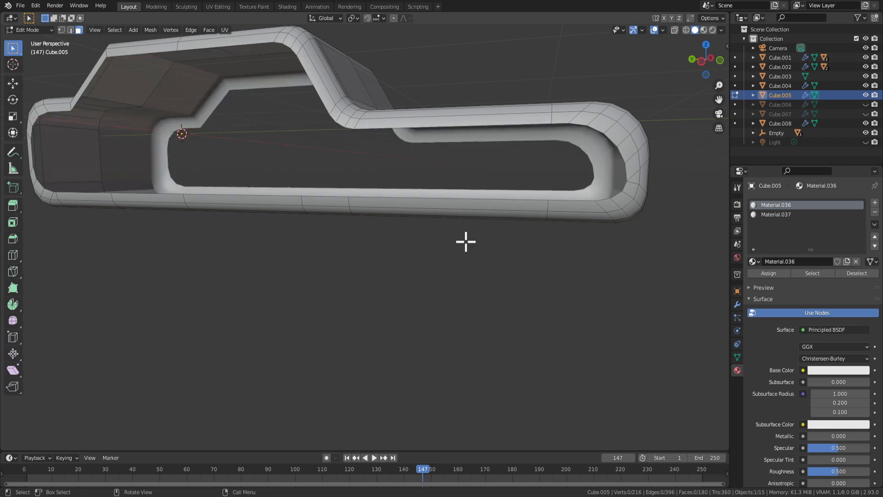
middle_drag(465, 240, 394, 292)
key(Tab)
key(Tab)
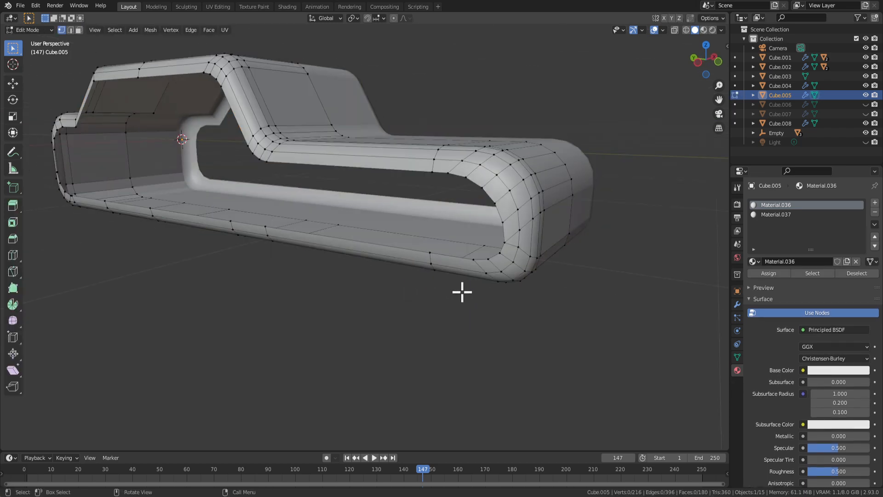
Try selecting the matching lower and upper vertices on the side opening's rim near the front, and clear the selection.
middle_drag(462, 291, 506, 284)
scroll(615, 236, up, 3)
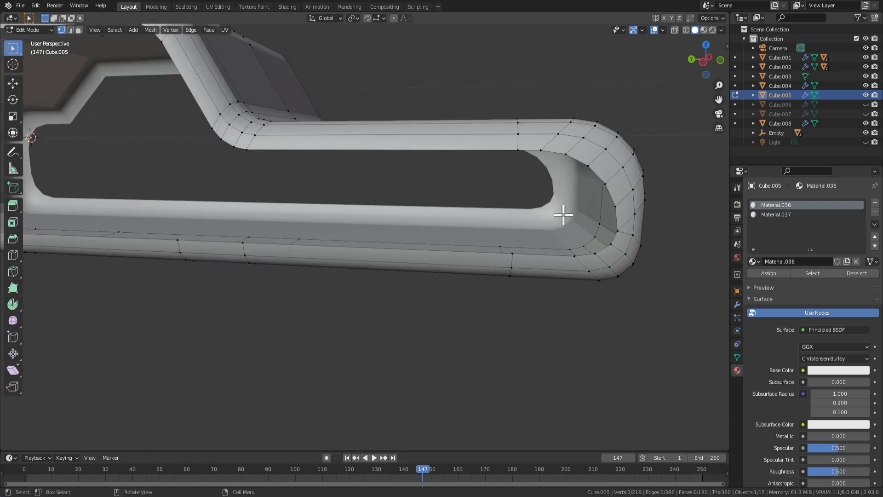
click(520, 257)
shift+click(520, 146)
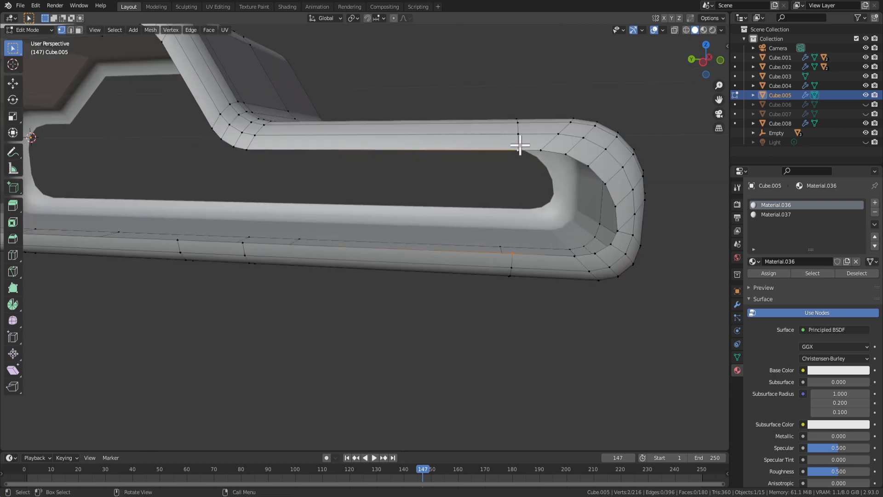
key(KP_Decimal)
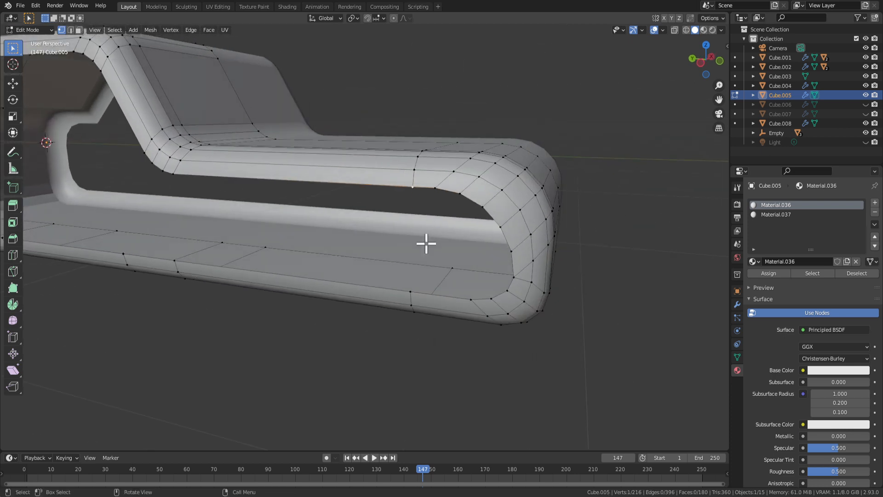
scroll(416, 212, down, 4)
middle_drag(416, 212, 450, 222)
key(Tab)
key(Tab)
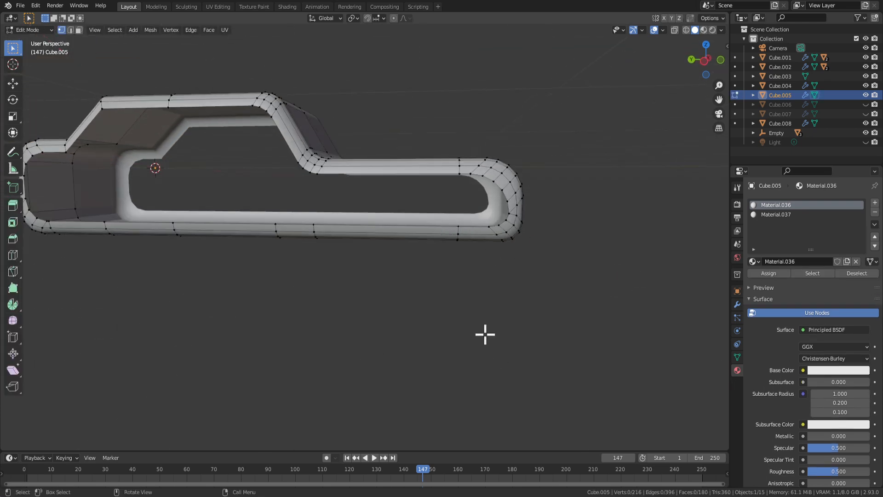
Examine the car frame mesh from the front, right, underside and left views.
key(KP_1)
key(KP_3)
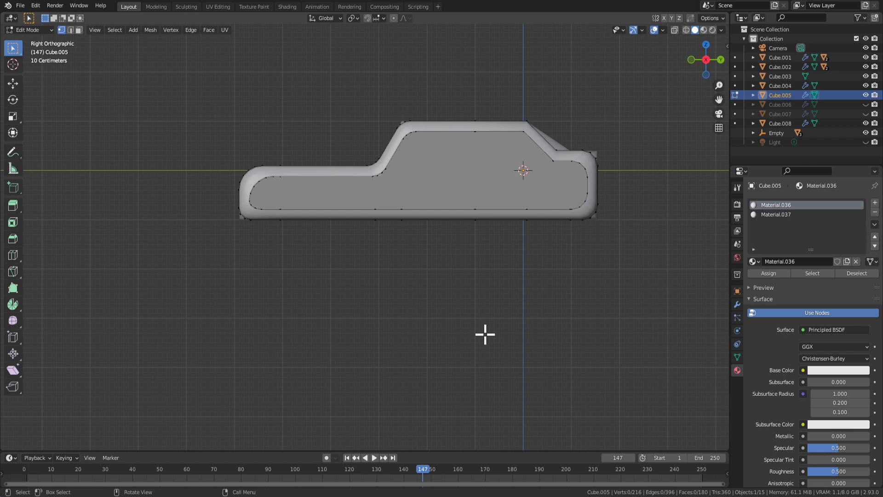
key(KP_1)
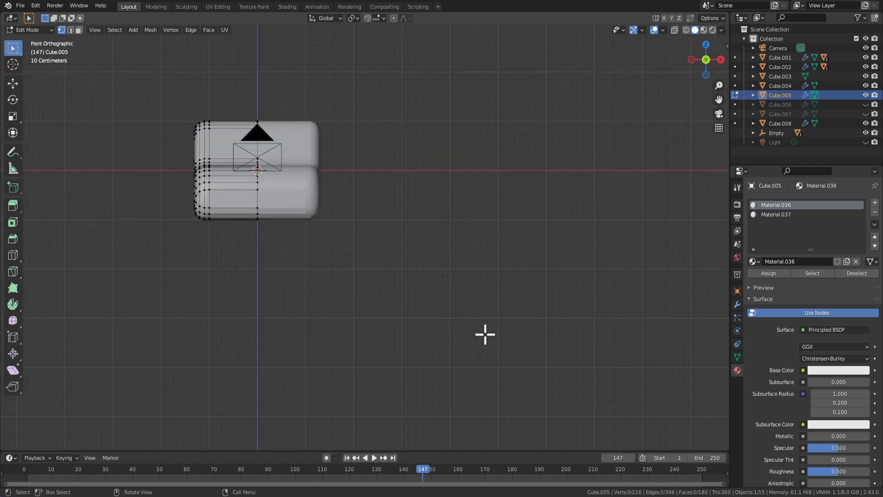
key(KP_7)
key(KP_3)
key(KP_8)
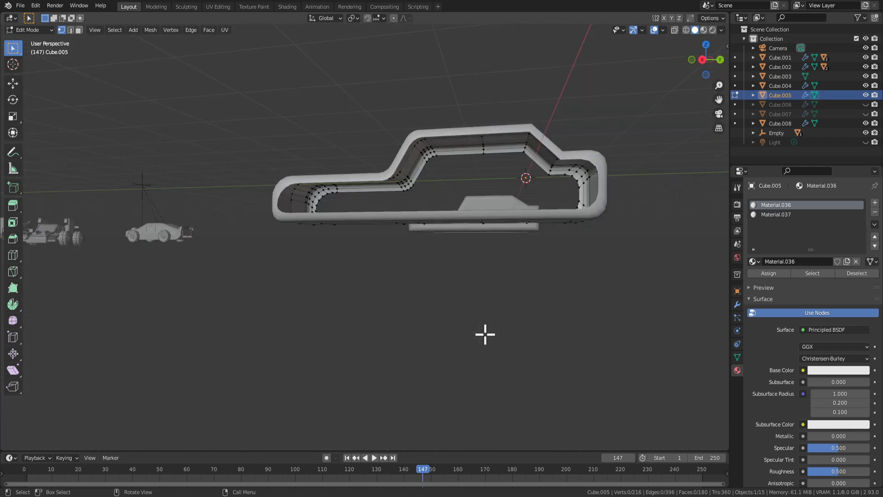
key(KP_1)
key(KP_3)
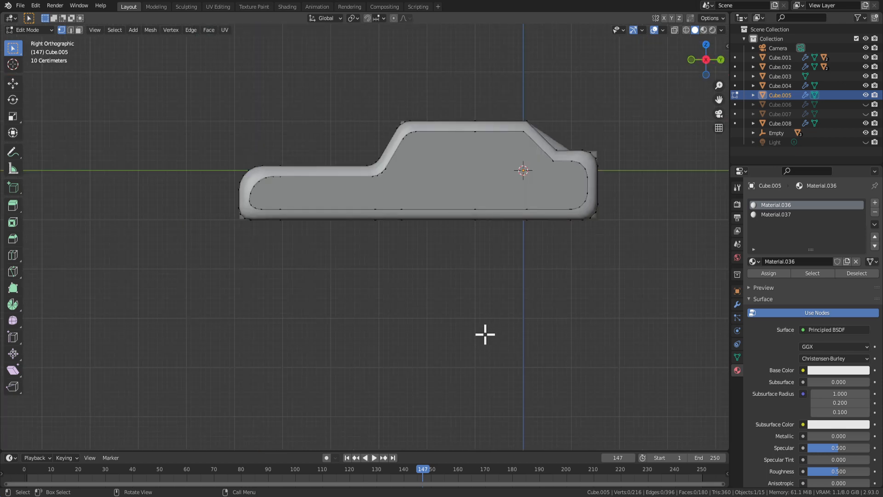
key(ctrl+KP_3)
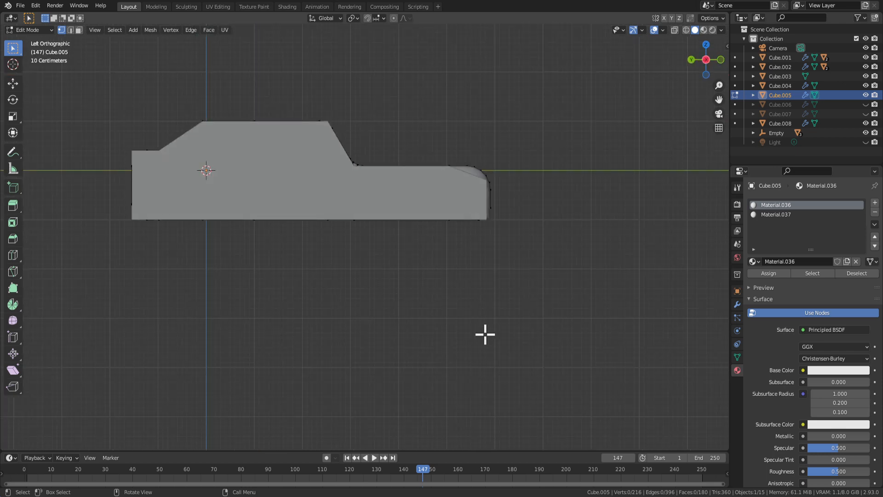
Leave mesh editing and hide the body panels Cube.003, Cube.004 and Cube.008 that cover the frame.
key(Tab)
click(296, 180)
key(h)
click(297, 178)
key(h)
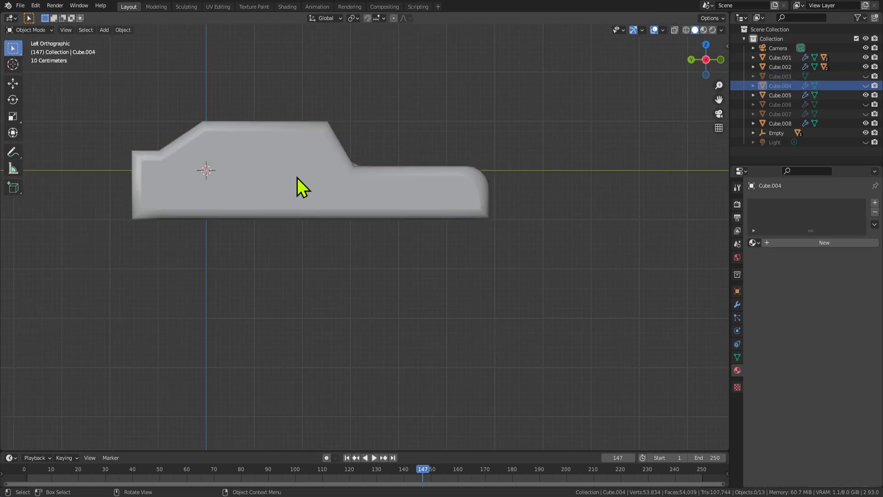
click(297, 181)
key(h)
Open the car frame Cube.005 for mesh editing in the left orthographic view.
scroll(308, 182, up, 3)
shift+middle_drag(399, 192, 484, 289)
click(533, 275)
key(Tab)
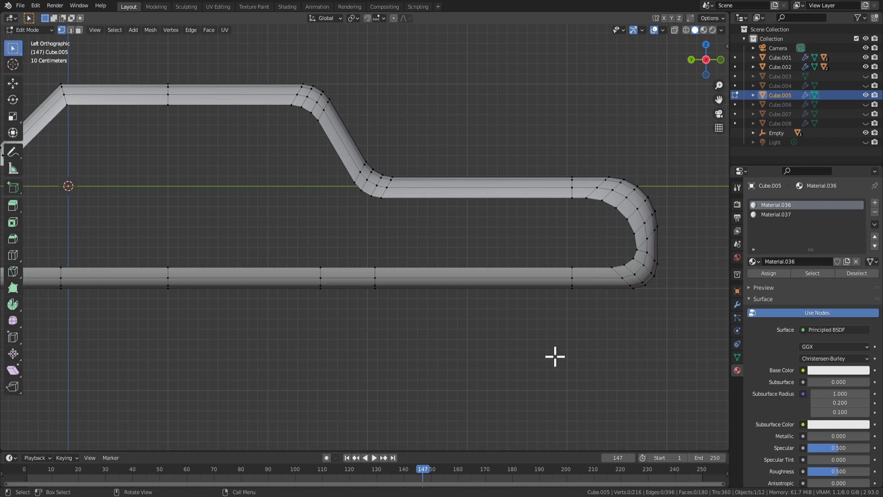
scroll(551, 313, down, 1)
shift+middle_drag(286, 254, 398, 280)
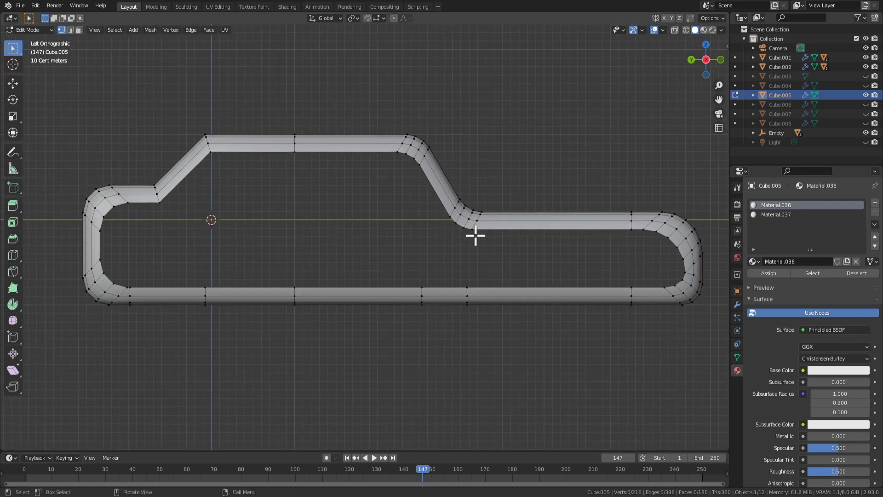
shift+scroll(509, 349, right, 5)
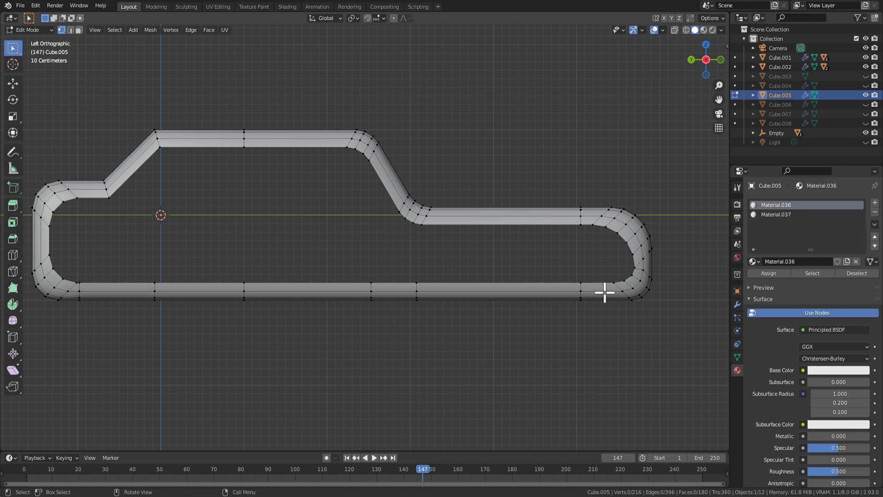
scroll(540, 296, up, 4)
scroll(537, 316, down, 3)
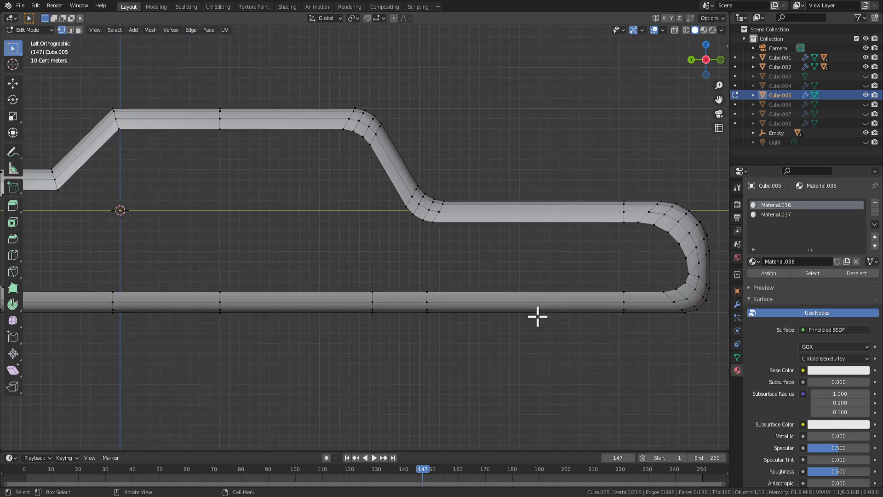
scroll(537, 316, up, 2)
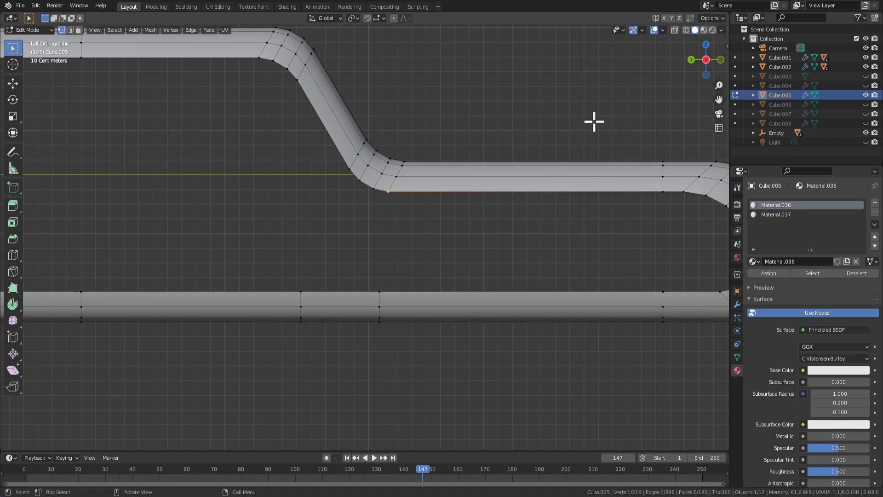
Compare the material preview with solid shading, and display the Transform values for the mesh selection.
click(704, 30)
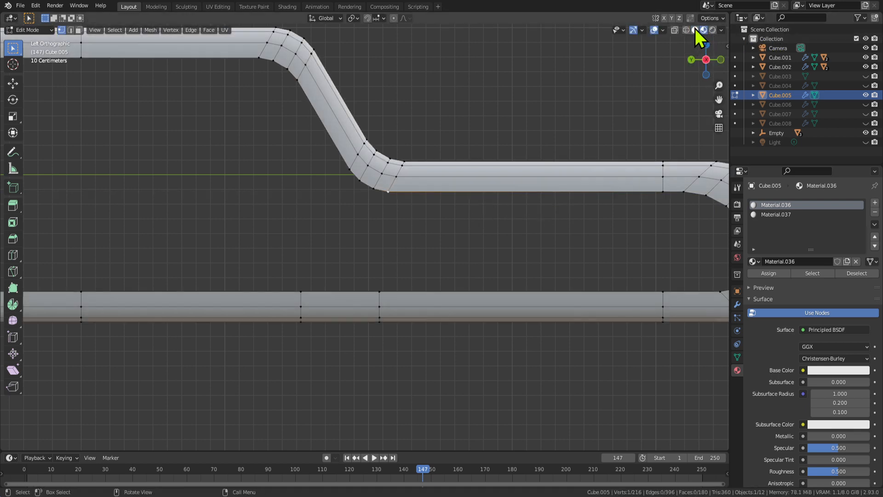
click(694, 29)
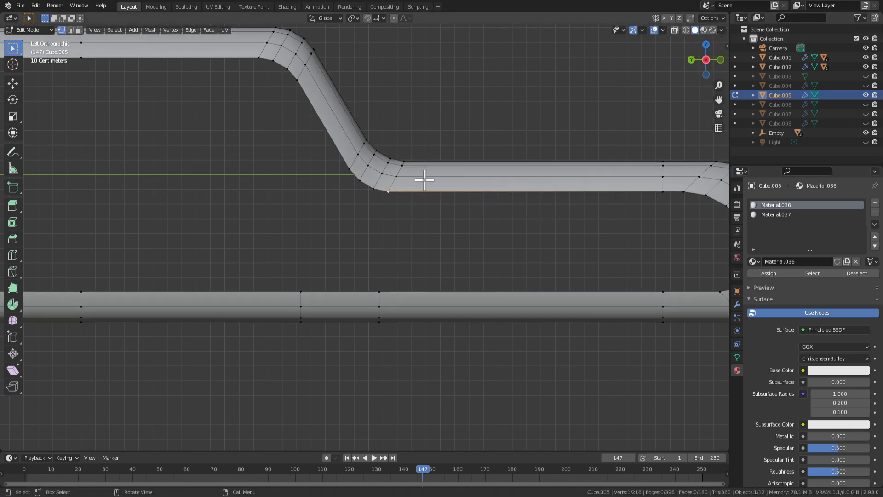
click(728, 46)
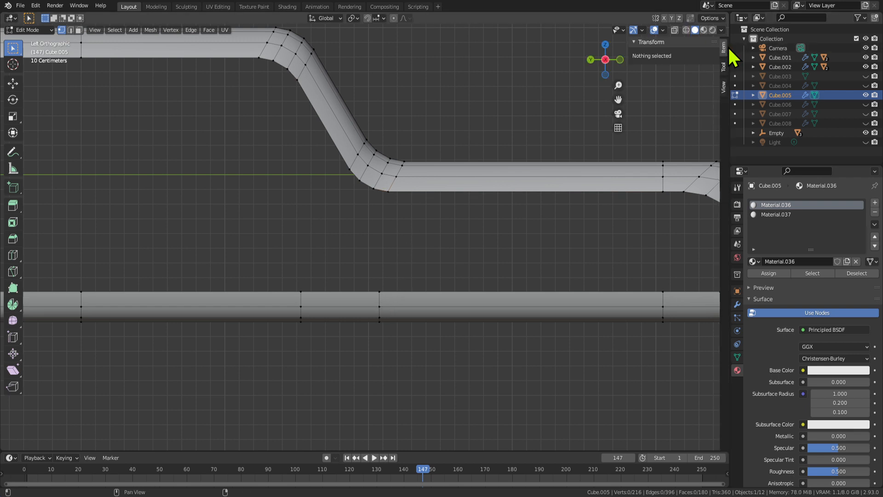
click(723, 87)
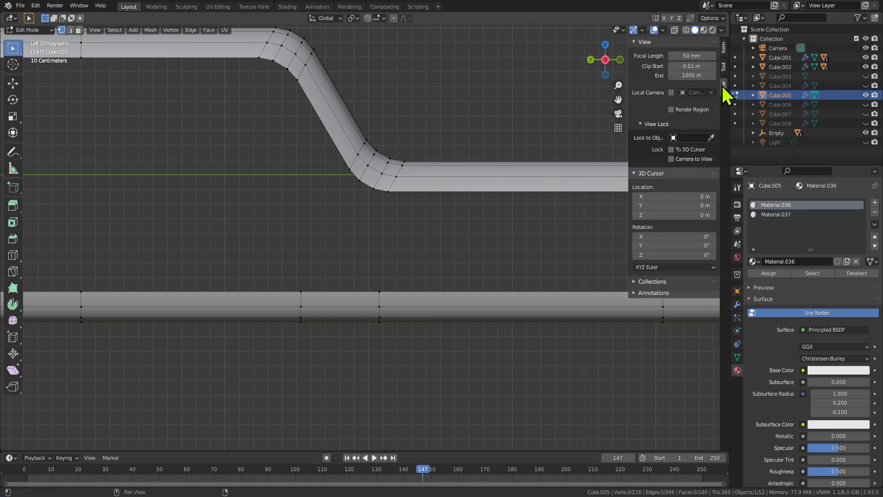
click(725, 46)
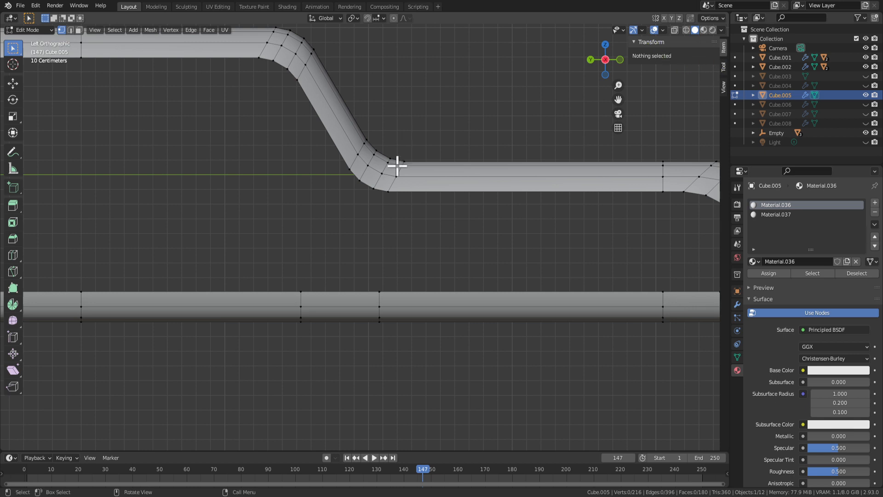
Copy the Y coordinate of the upper frame's inner vertex where the windshield bend meets the hood rail.
click(388, 191)
mouse_move(681, 65)
mouse_down()
mouse_move(687, 74)
mouse_move(650, 74)
mouse_up()
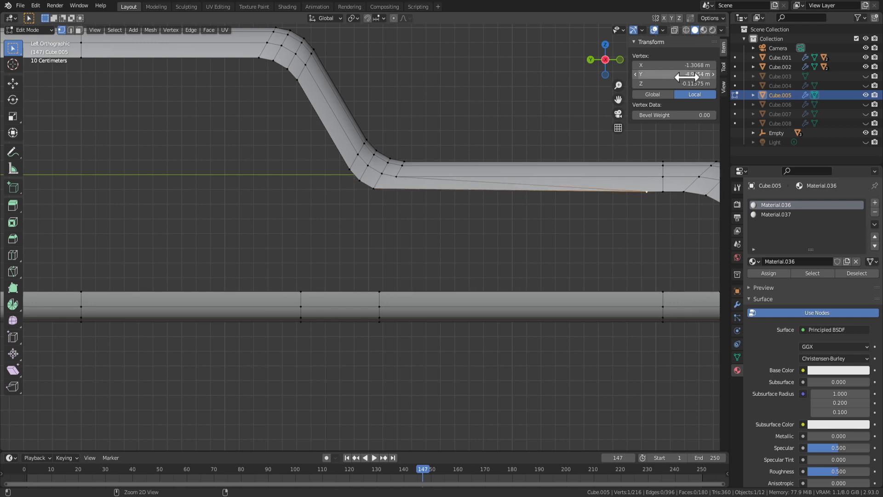
key(ctrl+z)
click(684, 73)
click(579, 240)
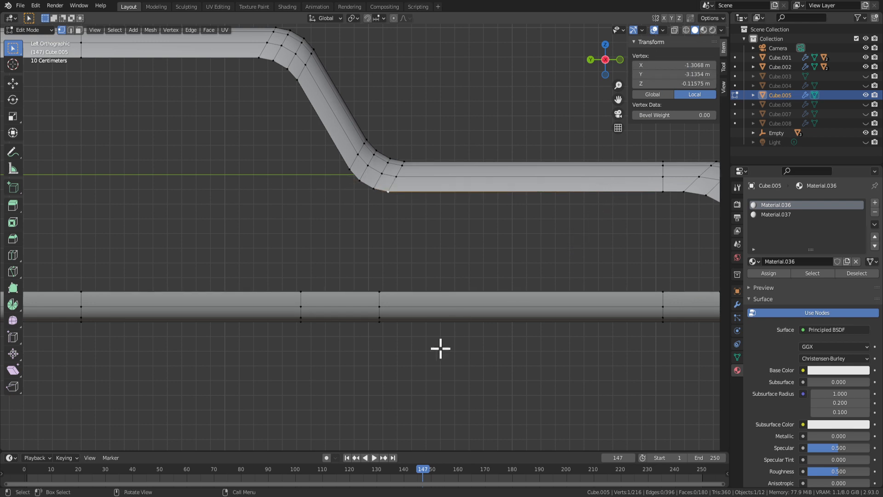
Set the median Y of the lower rail's edge loop beneath the windshield bend to -3.1354 m.
alt+click(379, 298)
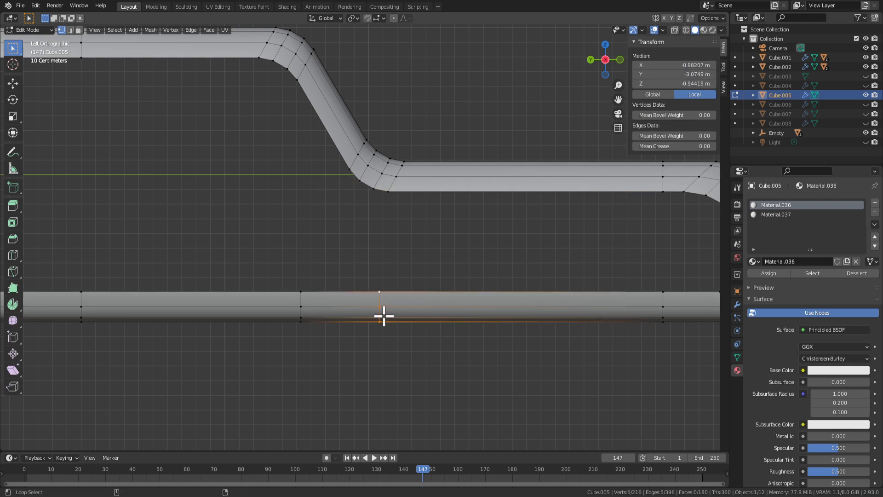
click(395, 283)
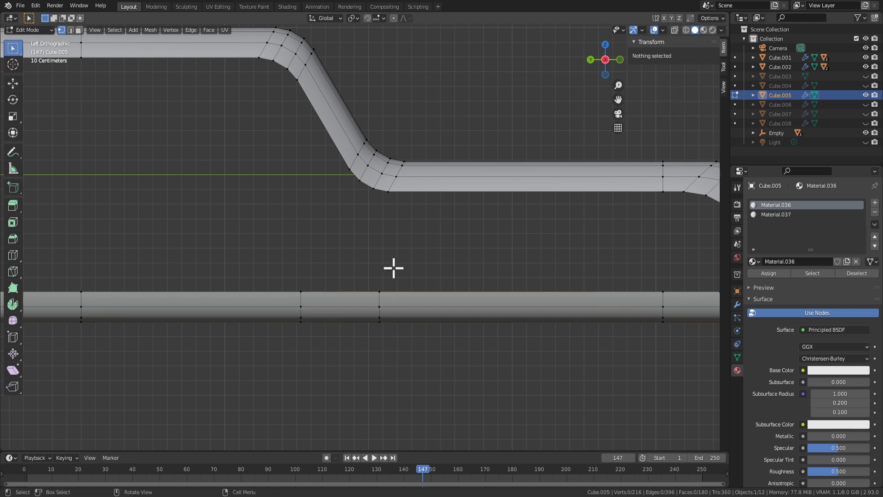
alt+click(379, 294)
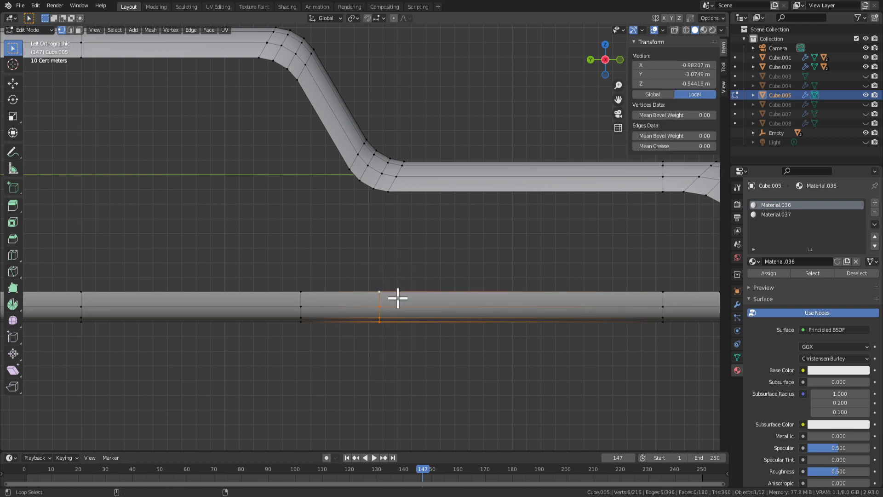
click(657, 74)
text(-3.1354 m)
key(Return)
click(388, 291)
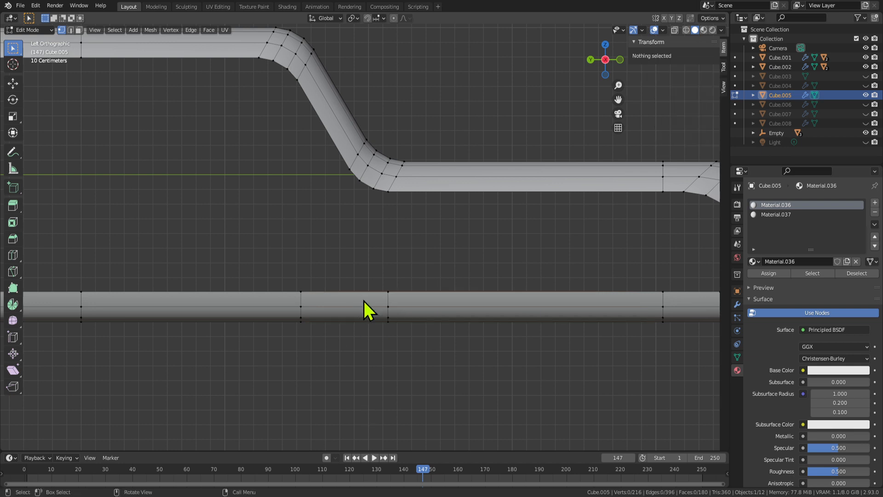
click(685, 83)
text(-3.13542 m)
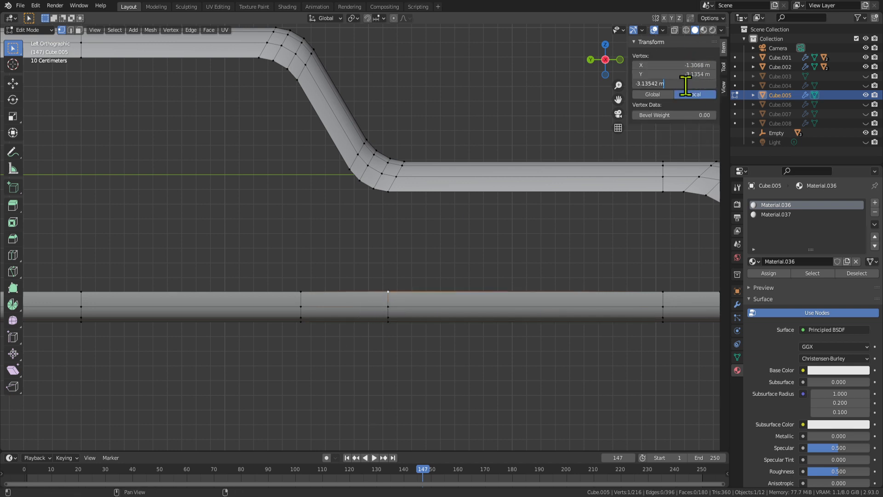
key(Return)
key(ctrl+z)
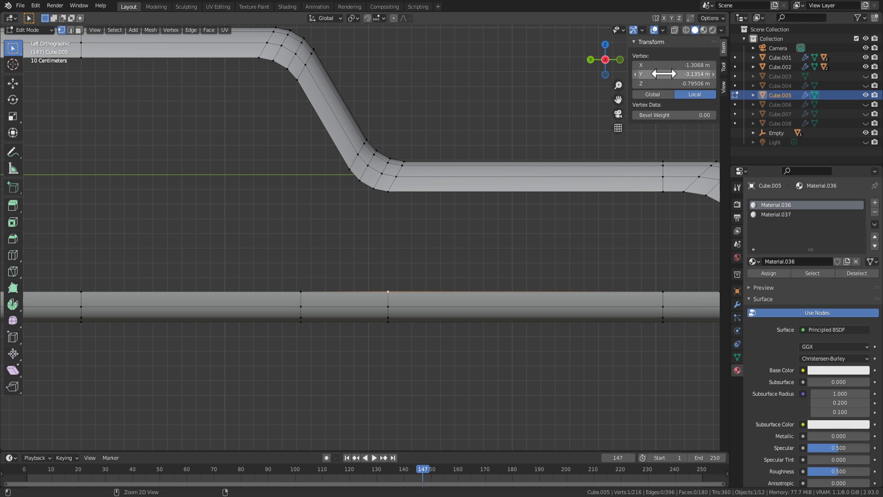
Check the Y coordinates of the lower rail's loop vertices against the inner vertex at the windshield bend.
click(388, 307)
click(392, 343)
click(388, 321)
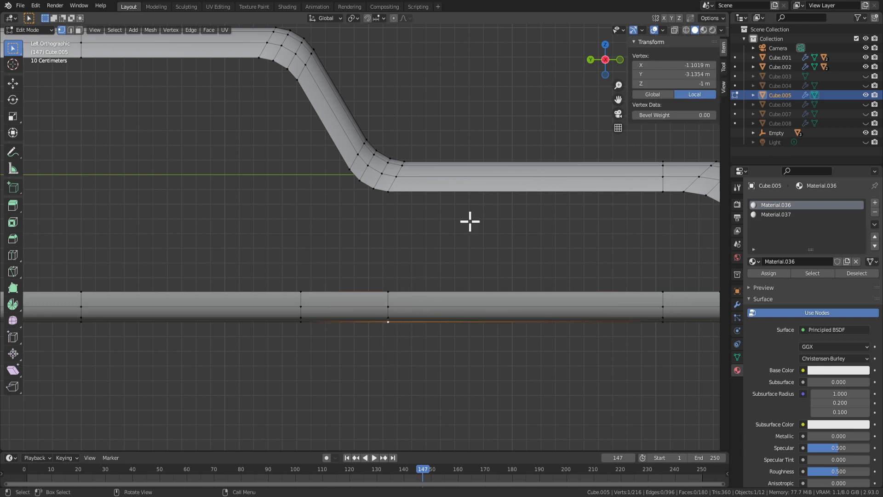
click(422, 211)
click(389, 192)
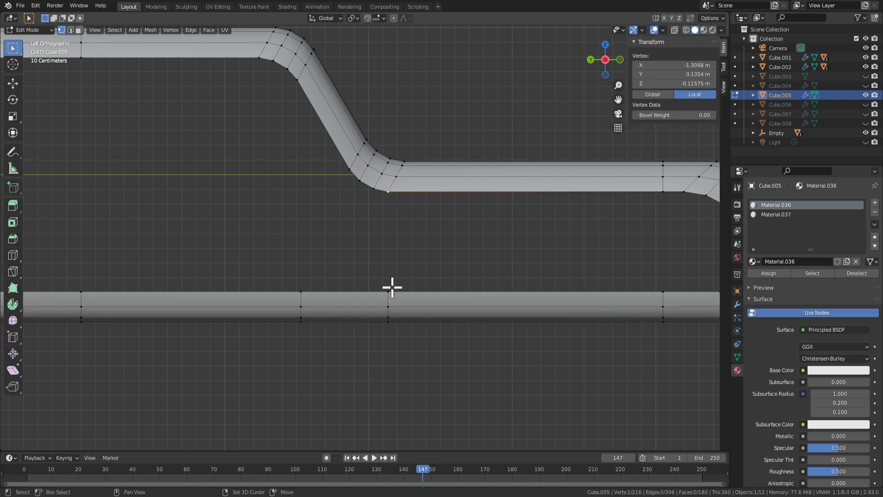
shift+click(388, 291)
Check the Y coordinates of the upper and lower frame vertices just before the front bend.
middle_drag(486, 274, 404, 278)
click(425, 213)
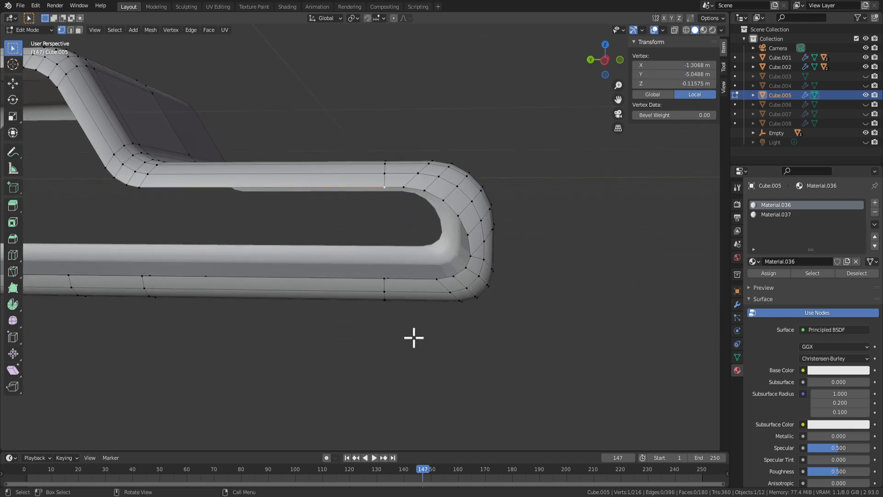
key(KP_Decimal)
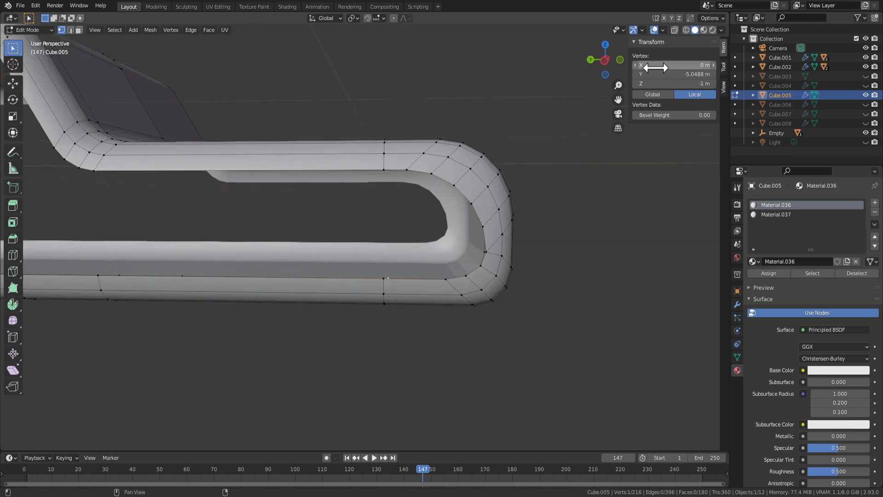
scroll(353, 207, down, 5)
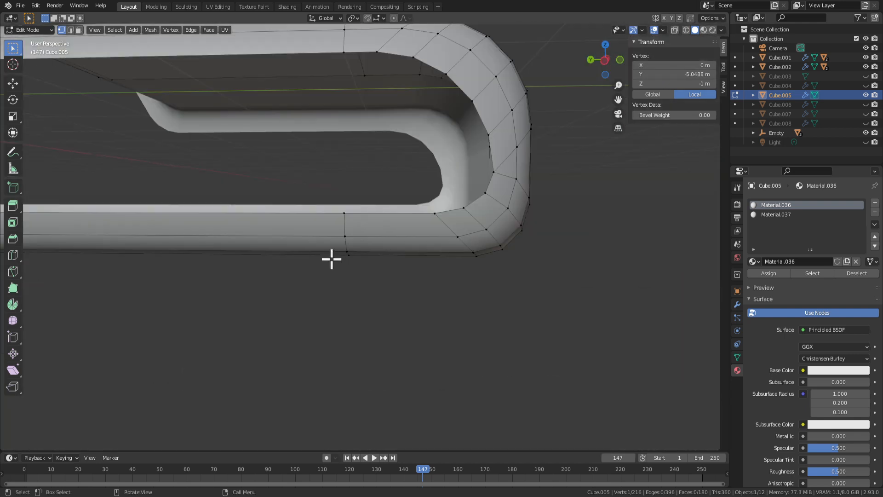
click(674, 74)
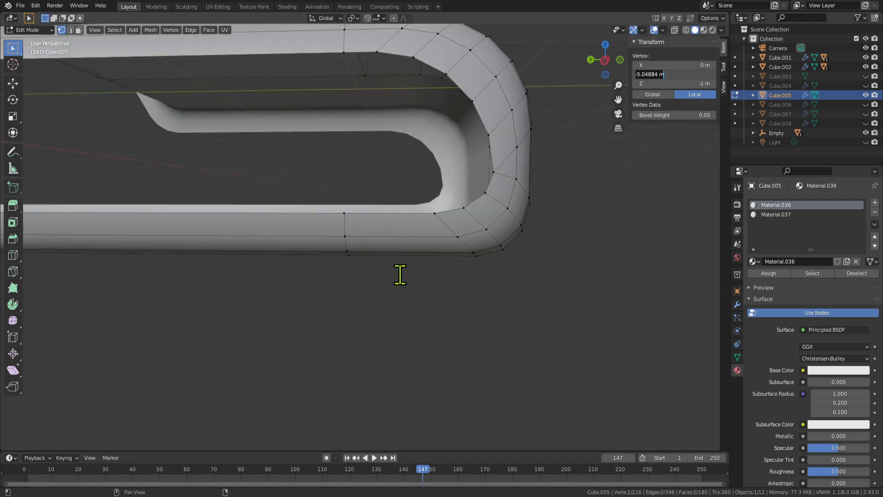
key(Return)
middle_drag(400, 240, 358, 129)
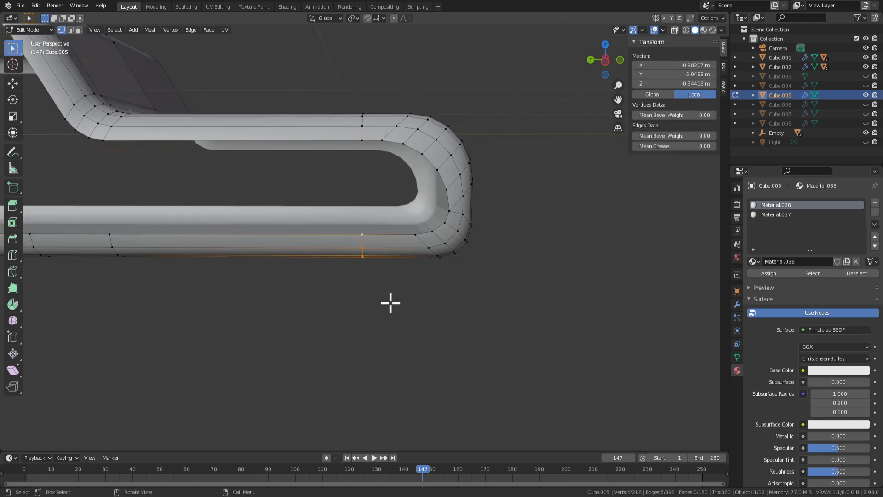
Select the edge loop across the lower rail just before the front bend.
key(alt+a)
alt+click(370, 233)
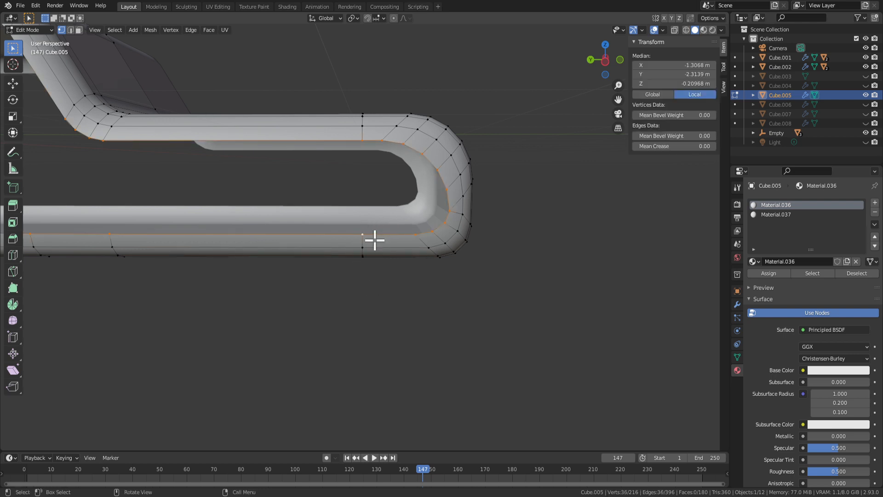
click(373, 290)
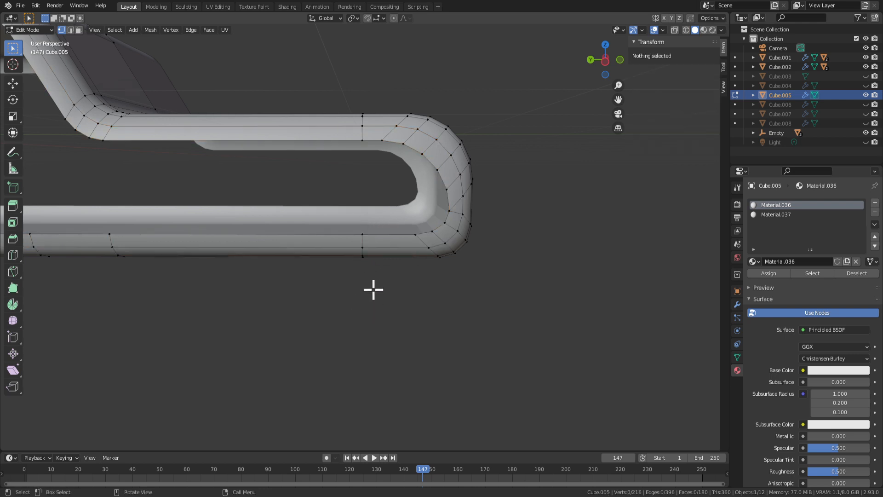
alt+click(361, 238)
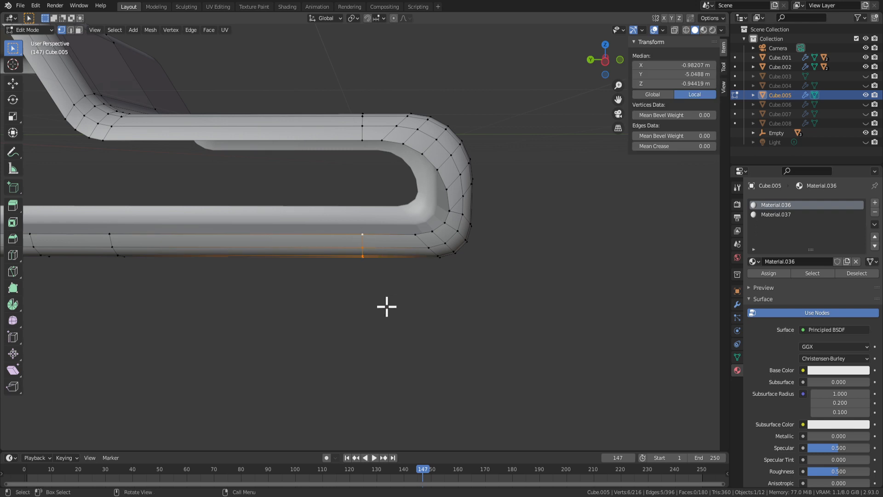
click(413, 318)
middle_drag(413, 318, 400, 316)
alt+click(346, 237)
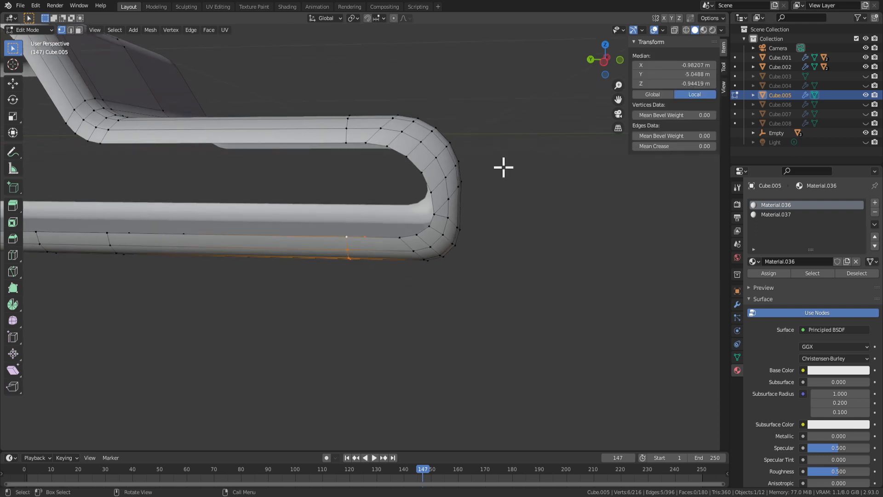
Set the selected lower rail loop's median Y to -5.0488 m and connect its side vertex to the upper frame's inner vertex with an edge.
click(667, 74)
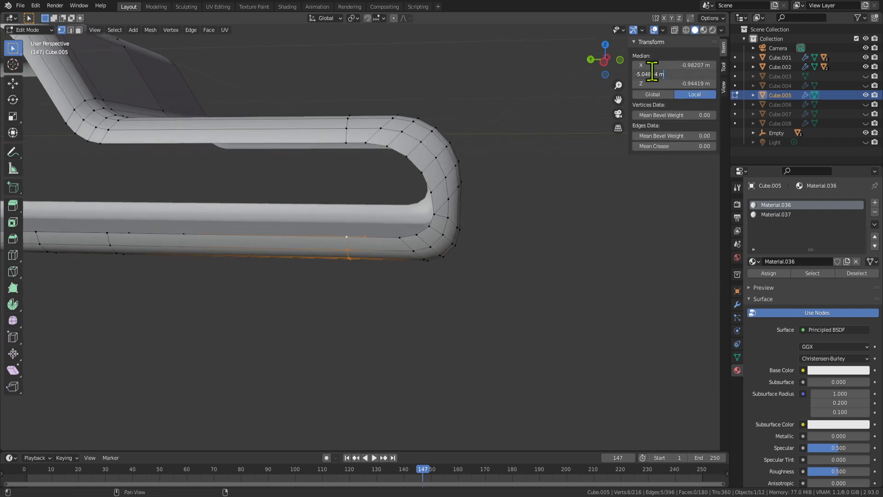
key(Return)
middle_drag(470, 245, 481, 248)
click(377, 242)
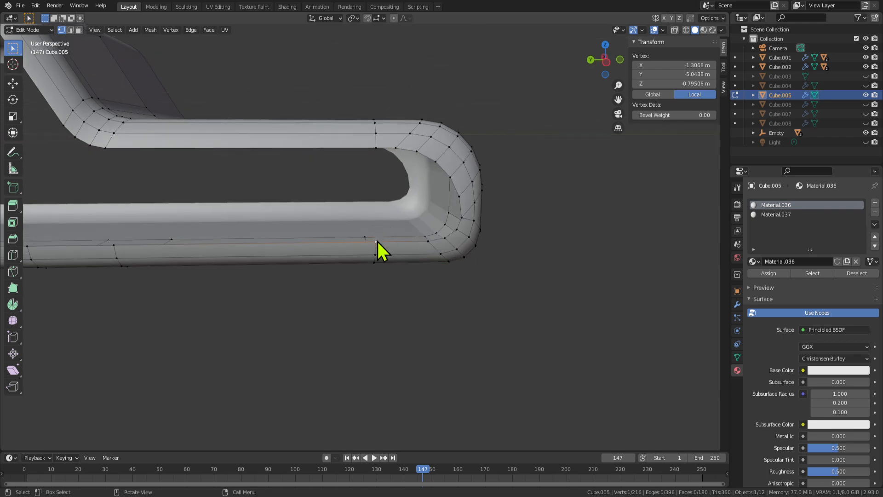
shift+click(377, 155)
middle_drag(426, 199, 349, 192)
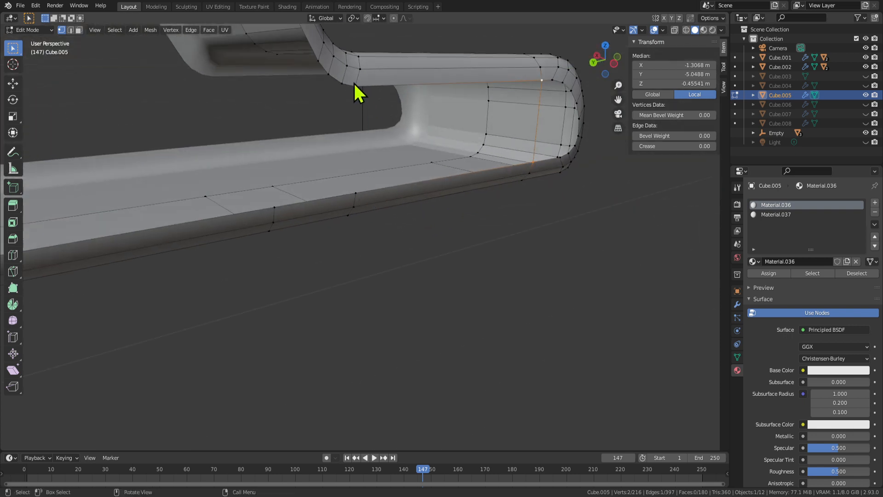
Connect the inner vertex at the windshield bend to the lower rail vertex directly beneath it with an edge.
click(355, 85)
shift+click(361, 194)
key(f)
middle_drag(435, 210, 380, 195)
mouse_move(431, 209)
middle_down()
mouse_move(473, 184)
mouse_move(404, 152)
middle_up()
Try to fill the side opening inside the front bend with a face built from its inner vertices, and preview it in Object Mode.
key(c)
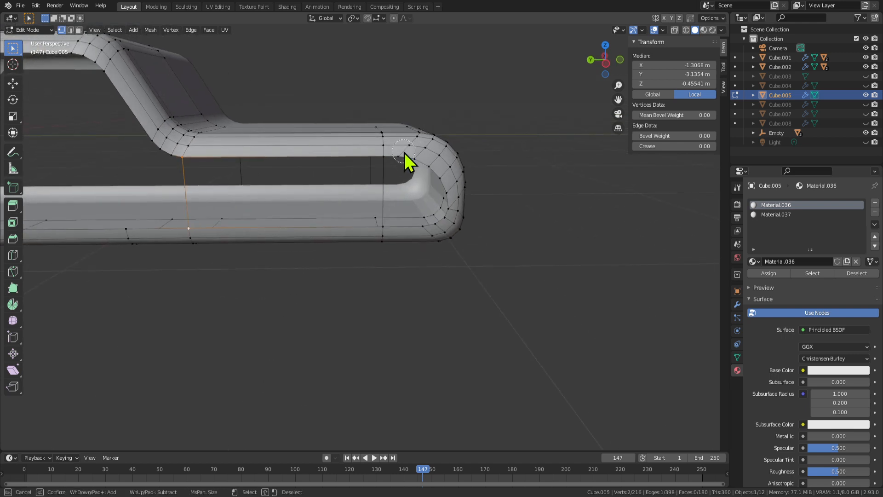
key(Escape)
click(388, 158)
shift+click(402, 153)
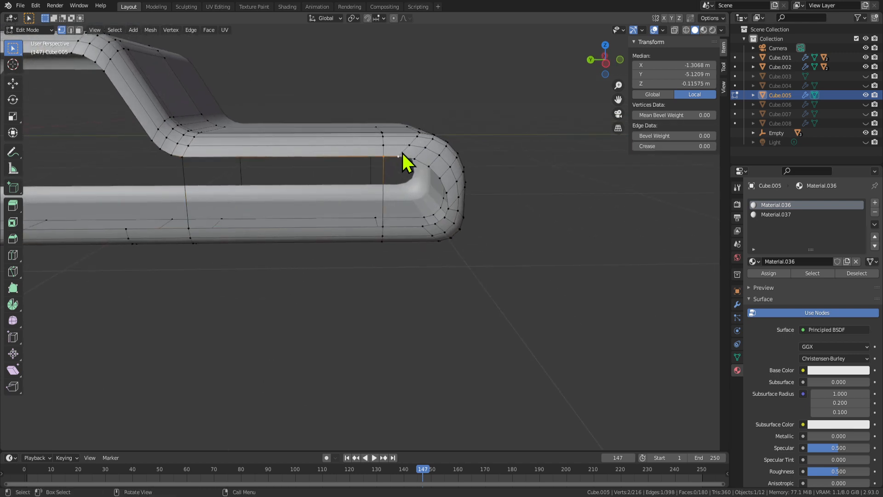
key(ctrl+shift+KP_Add)
key(ctrl+shift+KP_Add)
key(ctrl+shift+KP_Add)
key(ctrl+shift+KP_Add)
key(ctrl+shift+KP_Add)
key(ctrl+shift+KP_Add)
key(ctrl+shift+KP_Add)
key(ctrl+shift+KP_Add)
key(ctrl+shift+KP_Add)
key(ctrl+shift+KP_Add)
key(ctrl+shift+KP_Add)
key(ctrl+shift+KP_Add)
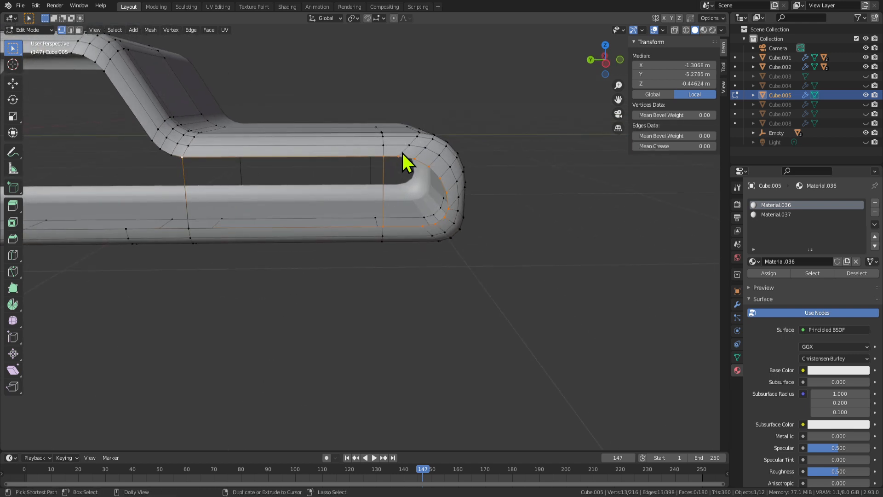
key(f)
middle_drag(402, 153, 421, 194)
key(Tab)
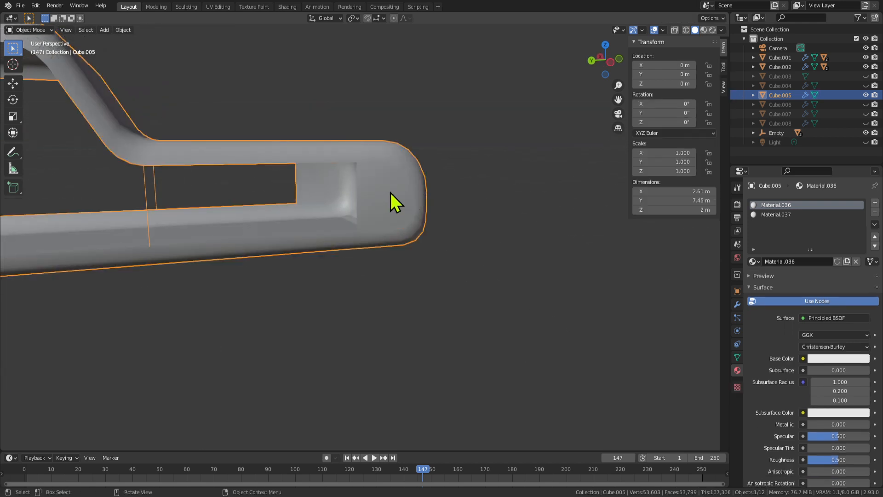
Undo the face fill inside the front bend and clear the selection, keeping the two vertical edges.
key(Tab)
shift+middle_drag(266, 198, 347, 194)
click(218, 164)
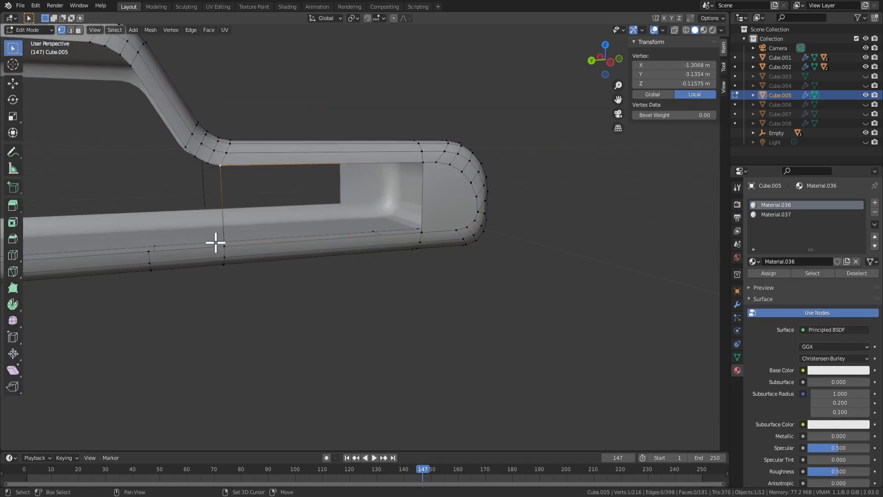
shift+click(216, 243)
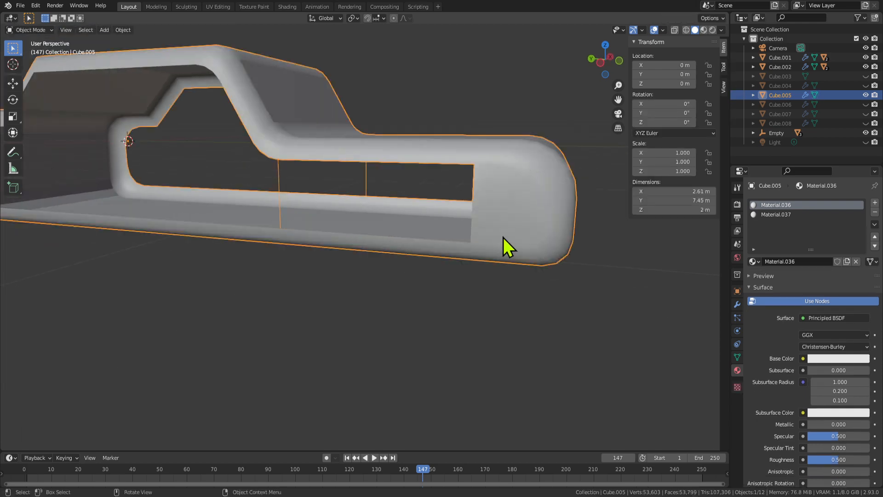
key(Tab)
click(509, 211)
key(ctrl+z)
key(ctrl+z)
key(ctrl+z)
key(ctrl+z)
key(ctrl+z)
key(ctrl+z)
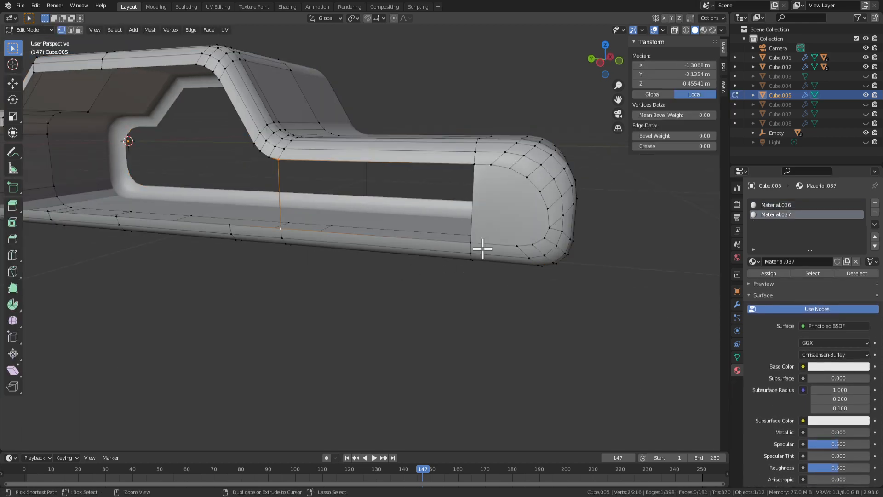
key(ctrl+z)
key(ctrl+z)
key(ctrl+z)
click(329, 294)
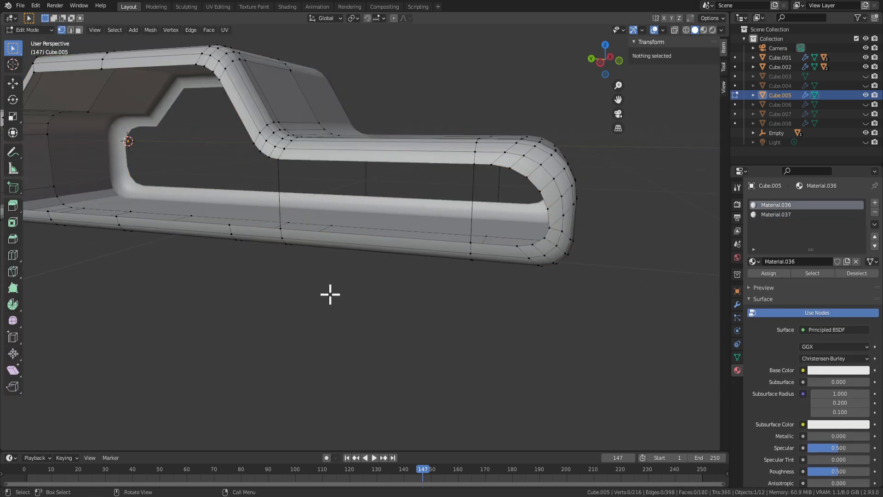
Try to connect the lower rail vertex behind the windshield edge to the upper frame's first bend vertex, then undo the slanted edge.
scroll(322, 287, down, 2)
shift+middle_drag(302, 275, 407, 304)
scroll(481, 189, up, 3)
scroll(482, 189, up, 2)
scroll(501, 225, up, 2)
scroll(461, 198, down, 3)
scroll(452, 211, up, 2)
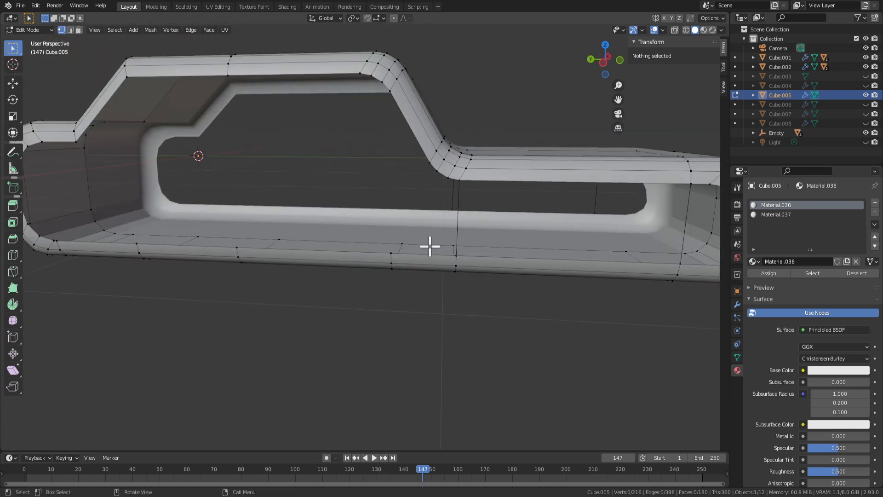
click(389, 254)
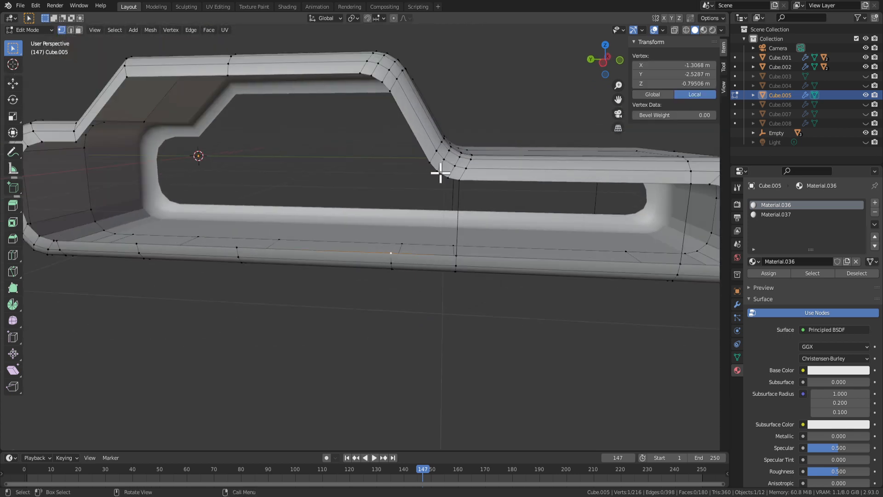
scroll(437, 184, down, 2)
right_click(397, 264)
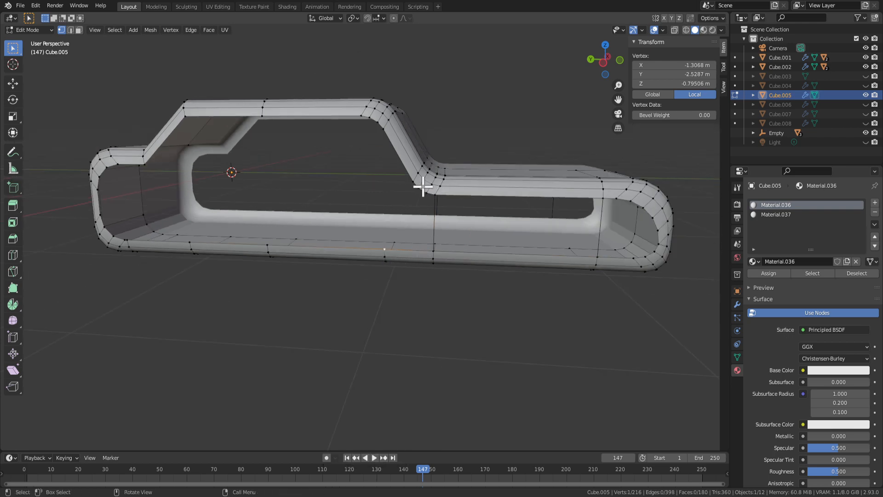
shift+click(385, 249)
key(KP_Decimal)
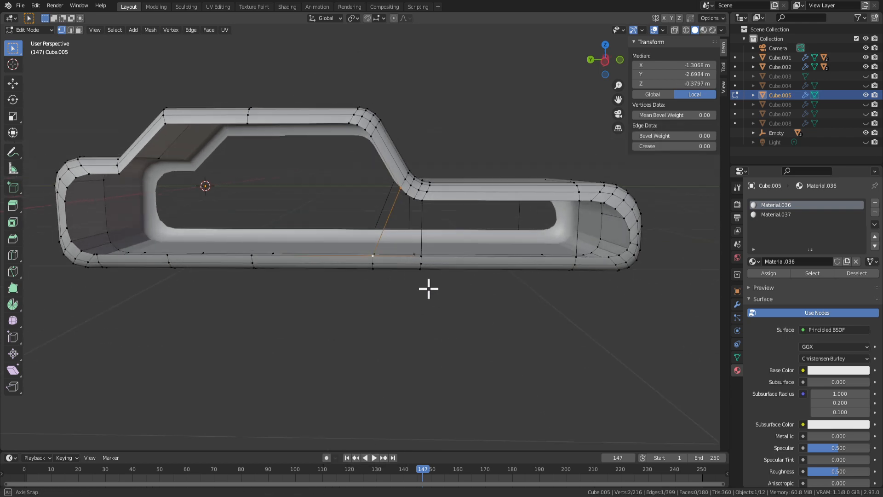
middle_drag(462, 271, 440, 315)
key(ctrl+z)
Set the median Y of the lower rail loop behind the windshield edge to -2.8681 m, matching the first inner vertex of the windshield bend.
scroll(428, 264, up, 3)
alt+shift+click(388, 202)
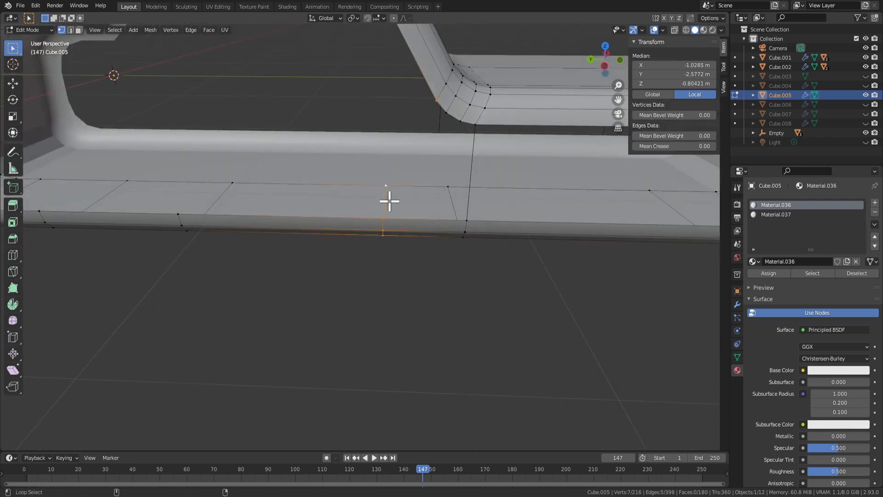
click(437, 101)
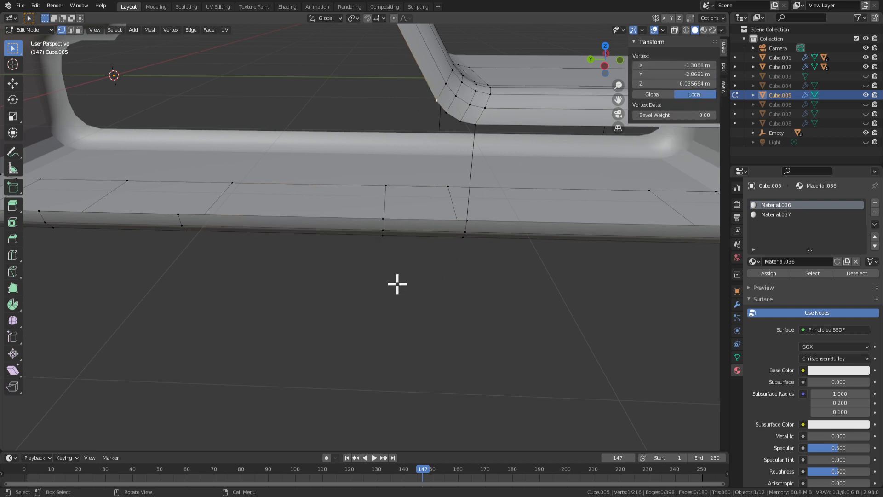
alt+shift+click(380, 217)
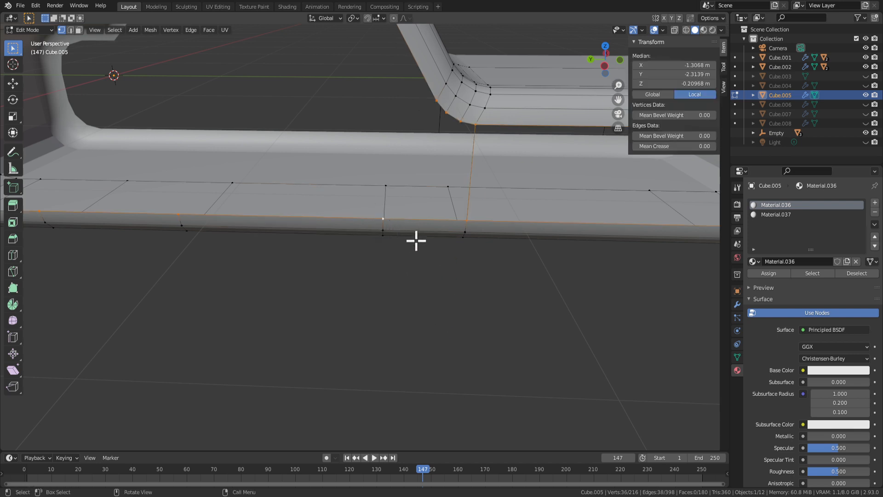
click(379, 245)
alt+click(385, 222)
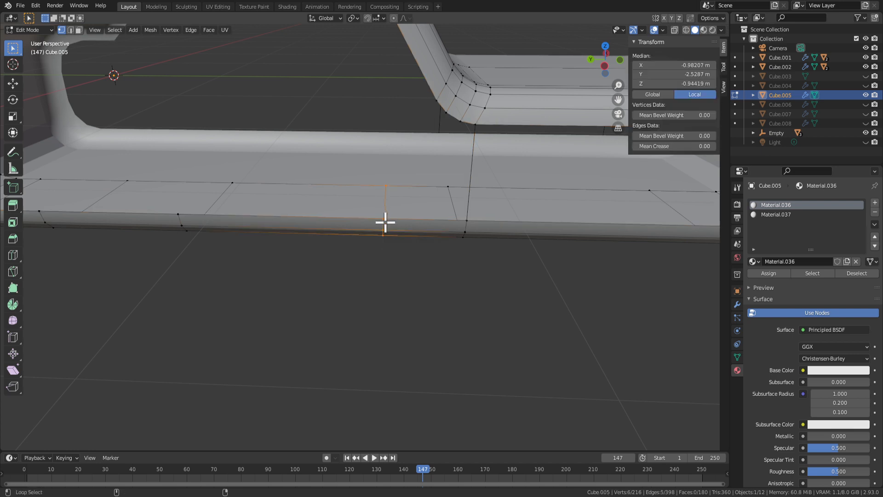
click(409, 309)
alt+click(385, 225)
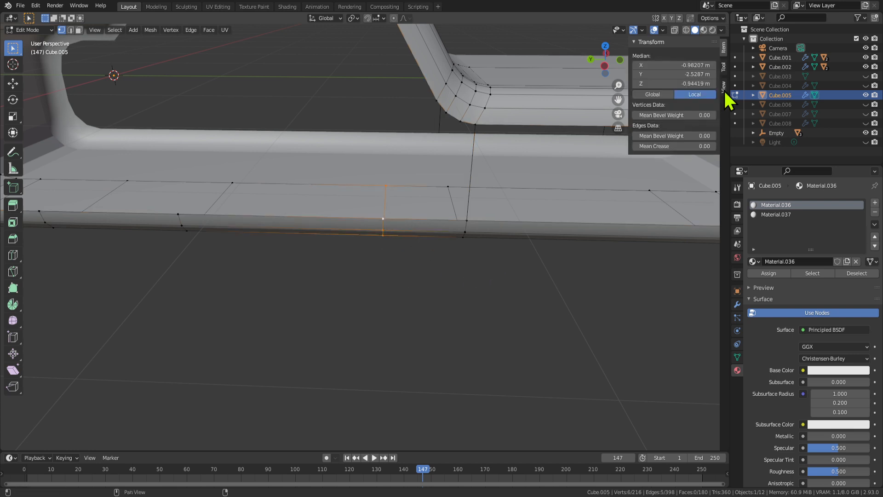
drag(669, 74, 671, 77)
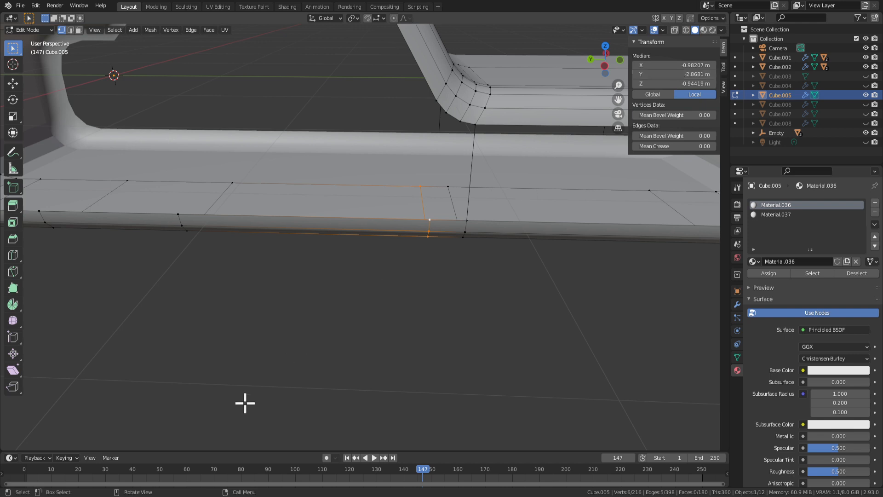
Connect the first inner vertex of the windshield bend to the aligned lower rail vertex with an edge, and save the file.
scroll(292, 179, down, 3)
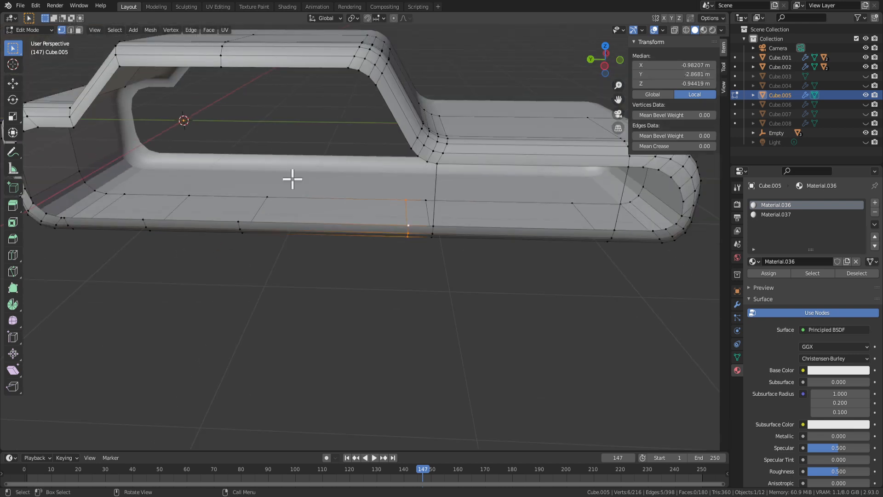
scroll(416, 166, up, 4)
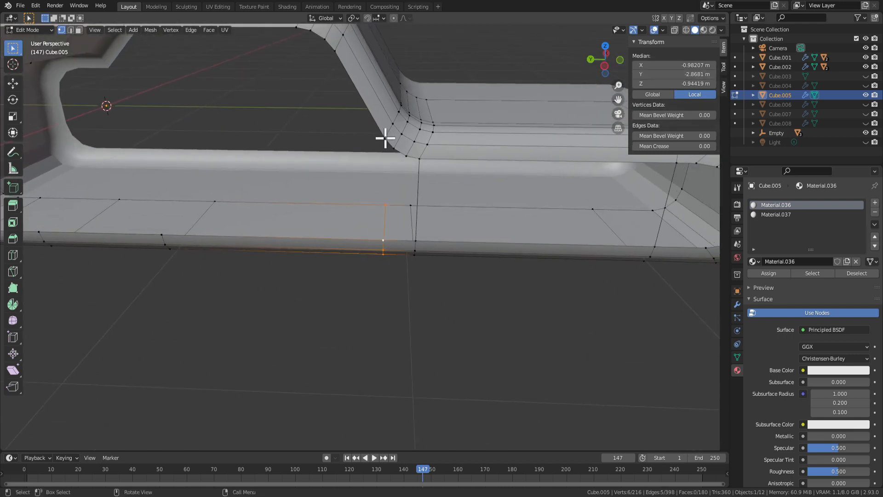
click(386, 138)
shift+click(386, 239)
key(f)
middle_drag(427, 276, 432, 255)
key(ctrl+s)
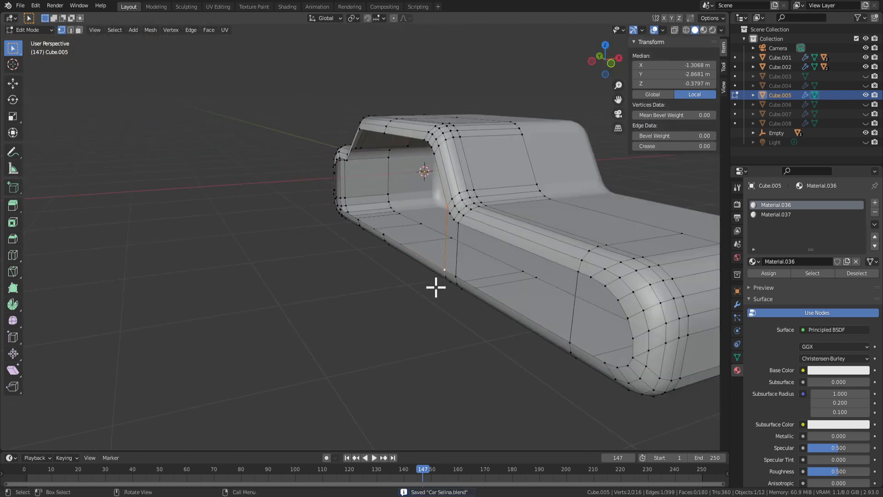
Inspect the frame and its new vertical edges in Object Mode.
key(Tab)
scroll(420, 300, down, 5)
middle_drag(420, 299, 503, 284)
scroll(377, 213, up, 4)
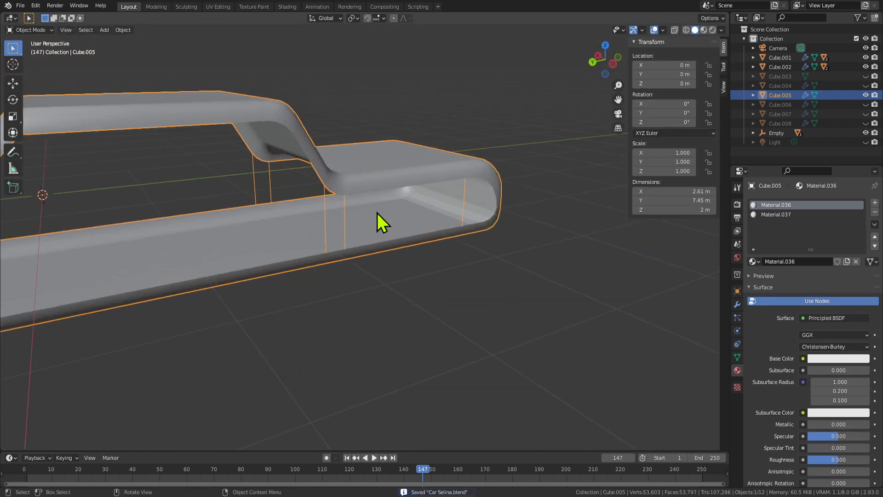
Check the Y coordinate of the roof's middle inner vertex against the lower rail vertex beneath it in Edit Mode.
key(Tab)
middle_drag(377, 213, 311, 256)
scroll(321, 155, up, 4)
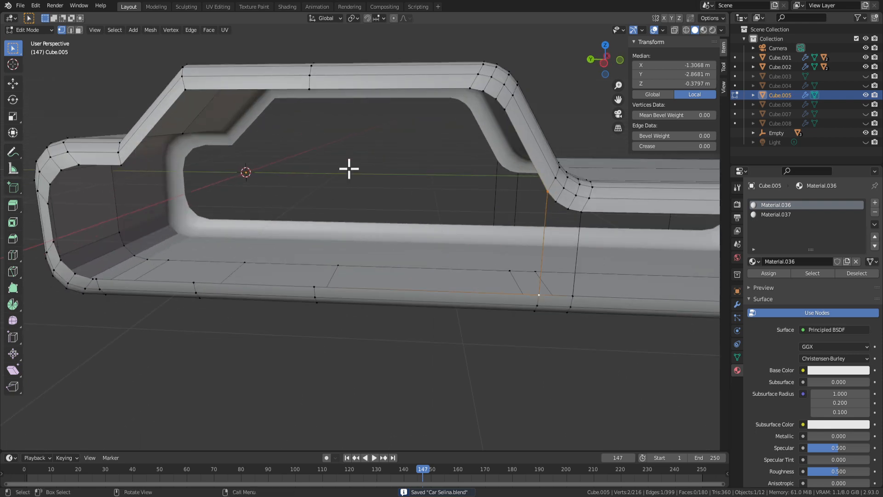
click(309, 88)
click(674, 74)
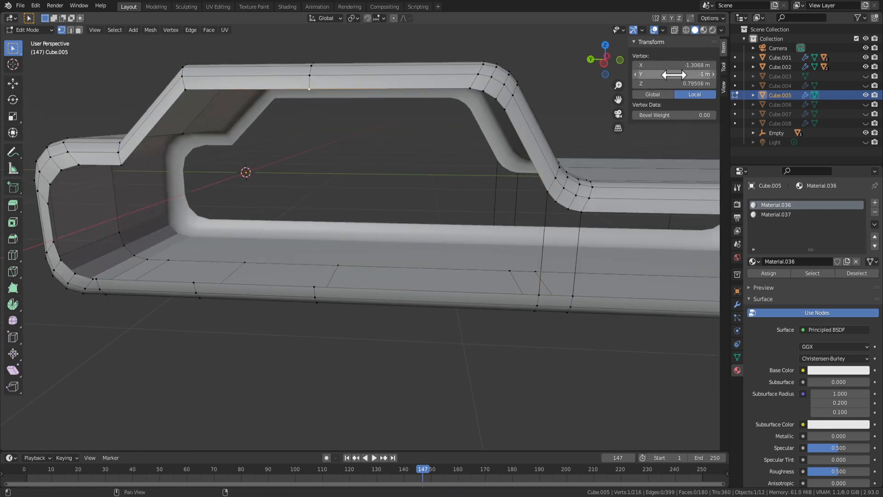
text(-1 m)
key(Return)
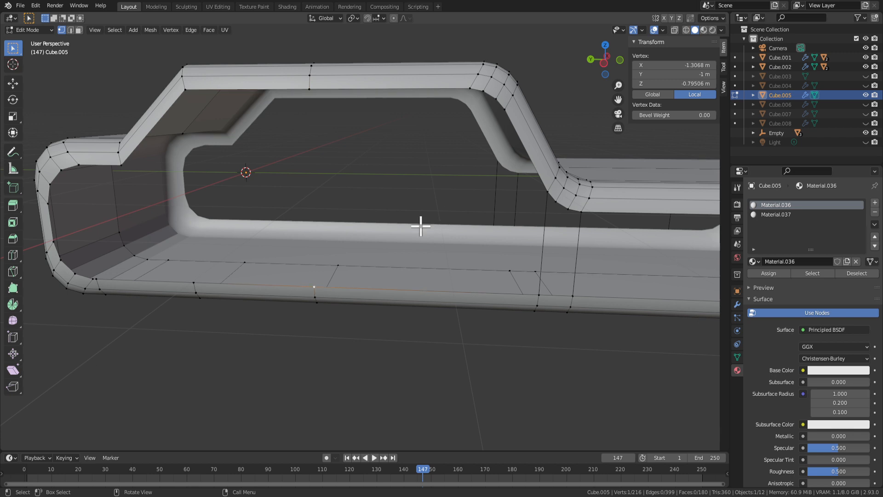
Set the median Y of the lower rail's edge loop beneath the rear roof corner to 0.012218 m.
middle_drag(420, 226, 342, 276)
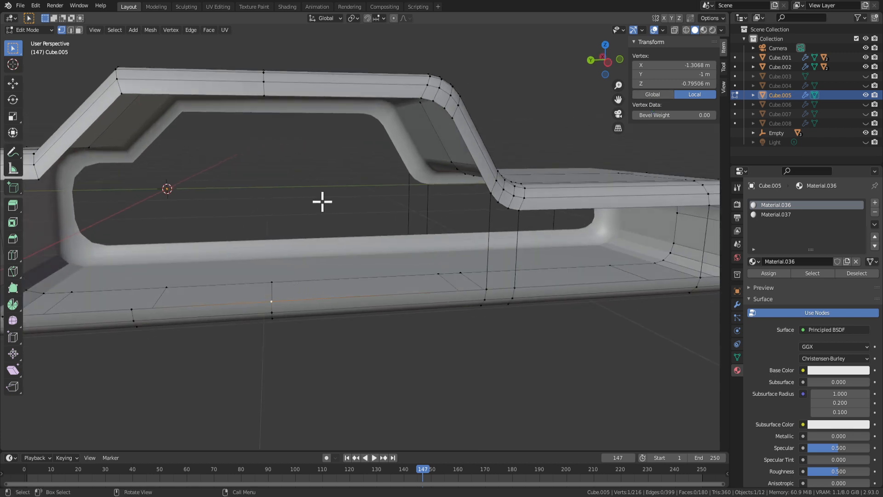
shift+middle_drag(321, 201, 413, 190)
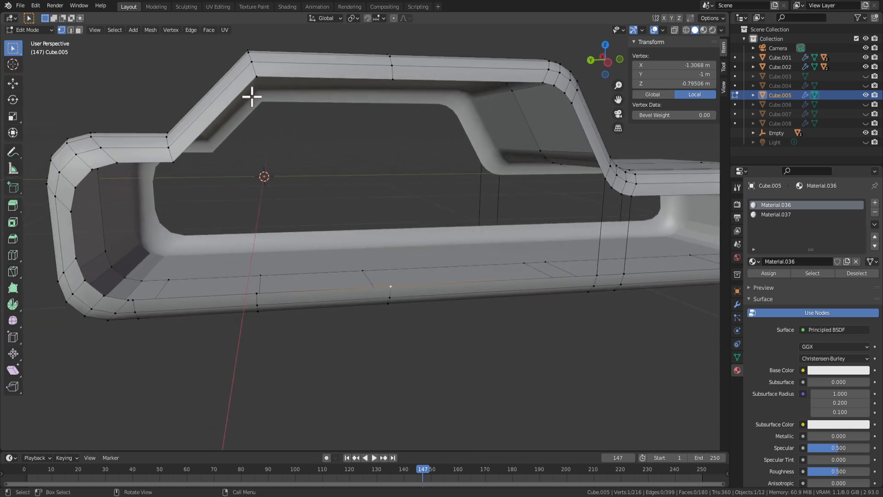
click(260, 293)
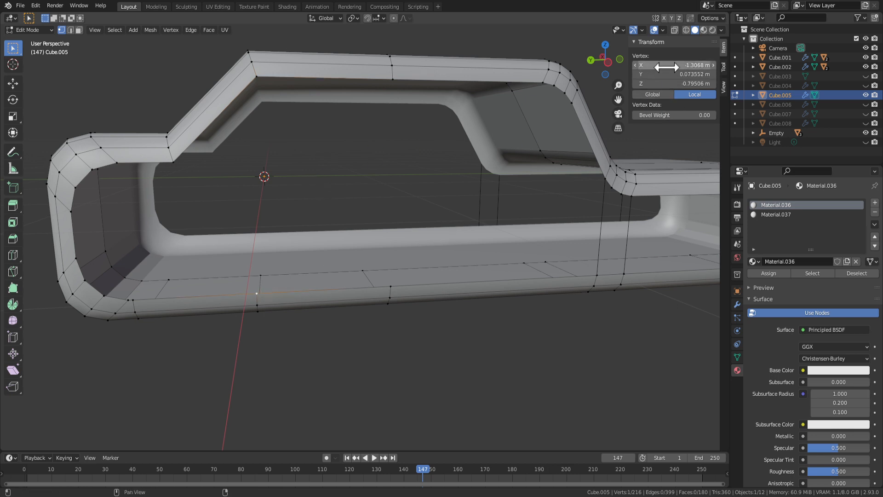
middle_drag(274, 331, 263, 266)
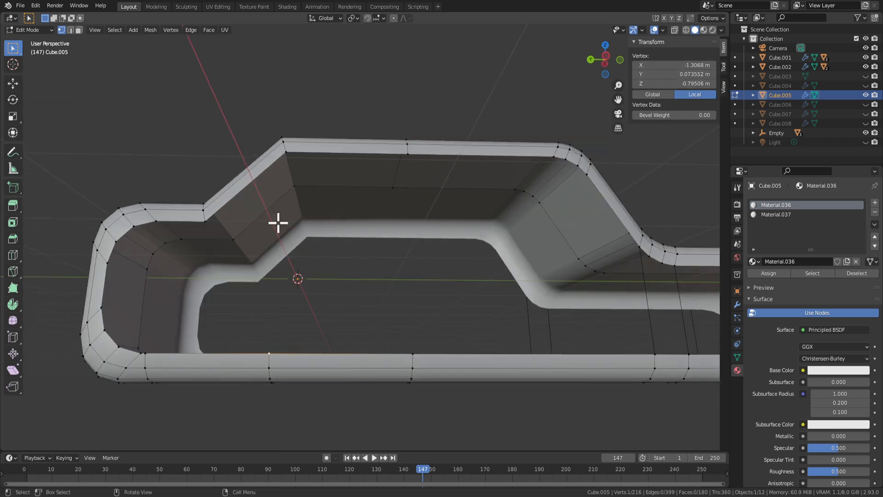
alt+click(272, 370)
middle_drag(272, 370, 335, 361)
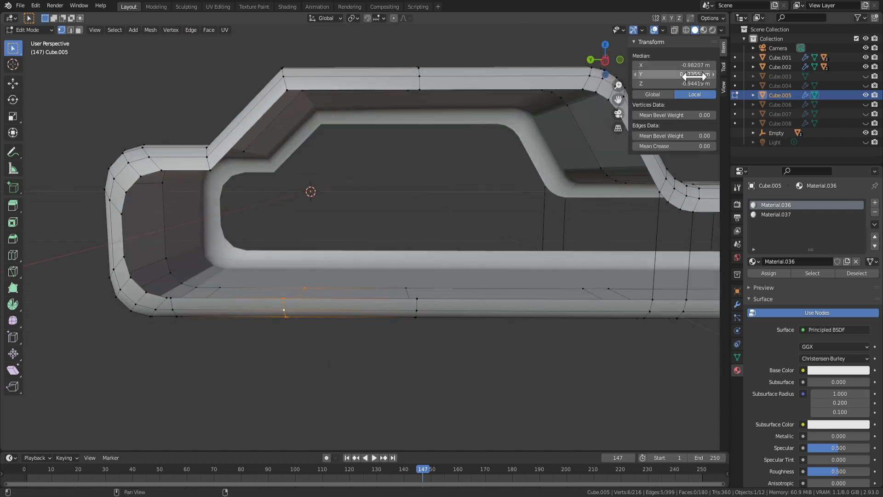
drag(694, 76, 631, 73)
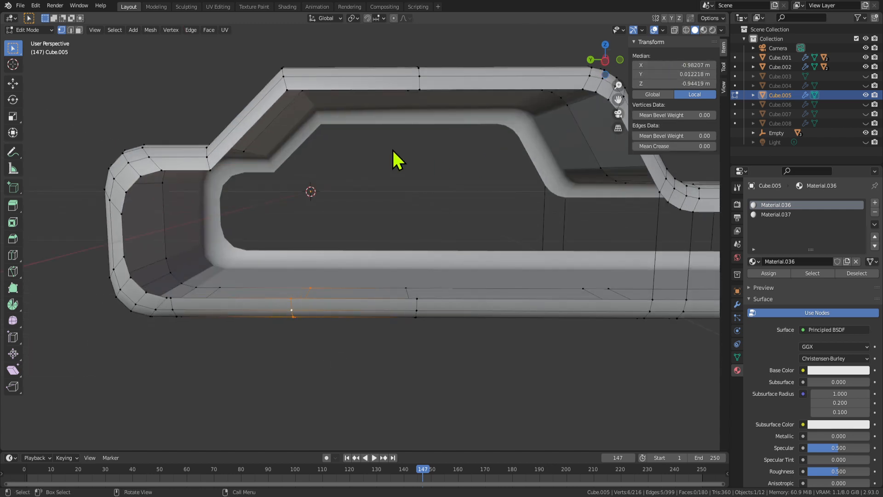
Connect the inner vertex of the rear roof corner to the aligned lower rail vertex beneath it with an edge.
click(287, 93)
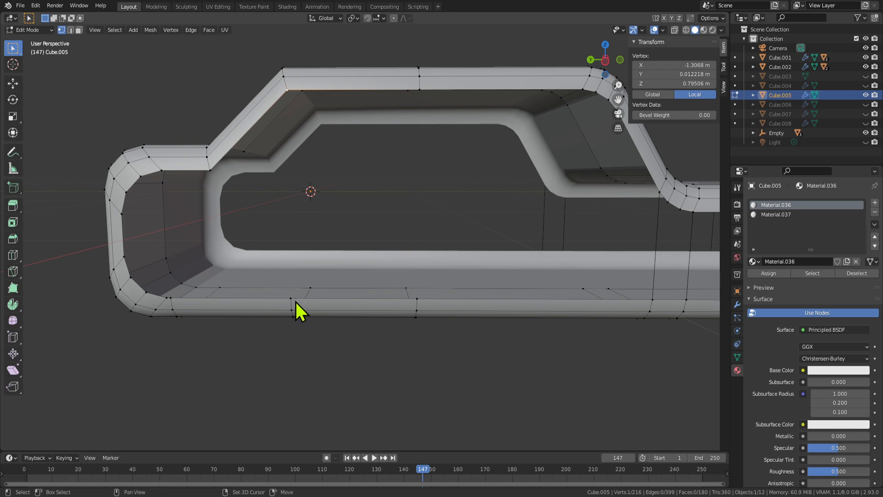
key(f)
middle_drag(365, 236, 437, 229)
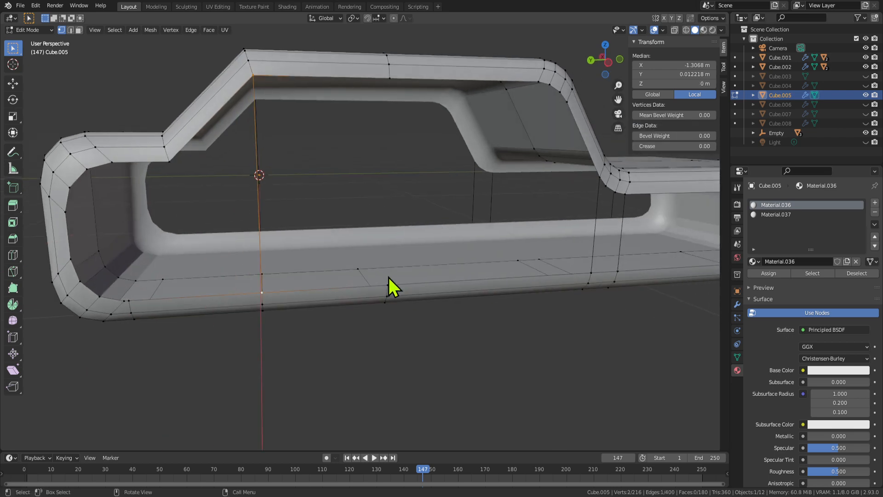
mouse_move(392, 282)
middle_down()
mouse_move(388, 161)
mouse_move(437, 134)
mouse_move(396, 171)
mouse_move(420, 311)
mouse_move(394, 269)
middle_up()
mouse_move(465, 270)
middle_down()
mouse_move(447, 254)
mouse_move(469, 259)
mouse_move(462, 264)
middle_up()
scroll(462, 265, down, 3)
scroll(462, 265, up, 2)
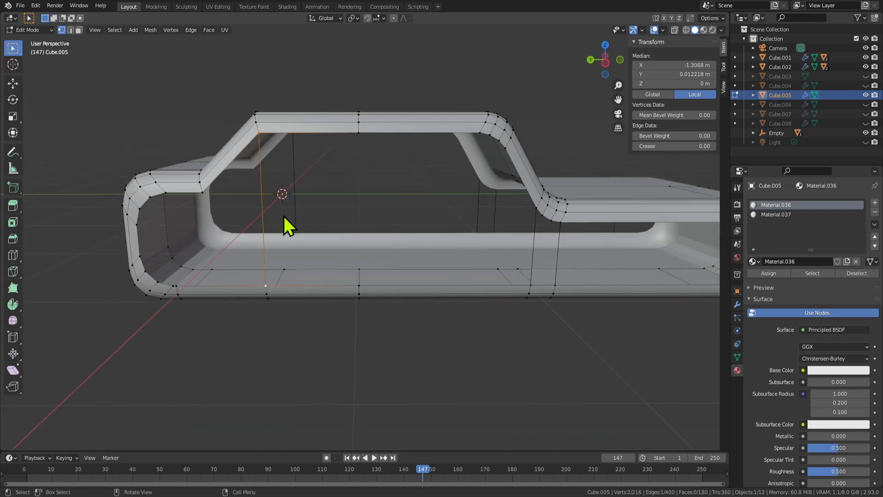
Subdivide the new vertical edge beneath the rear roof corner once, and select its midpoint vertex.
click(539, 209)
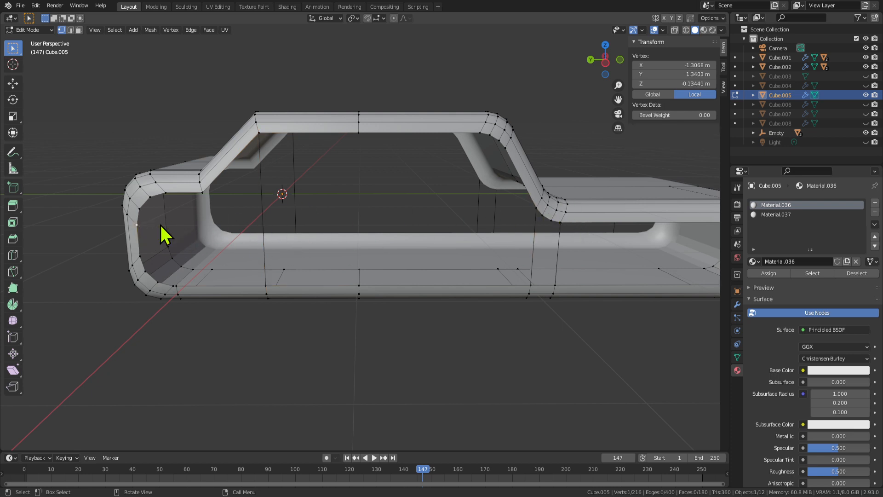
scroll(159, 225, up, 2)
scroll(173, 187, down, 1)
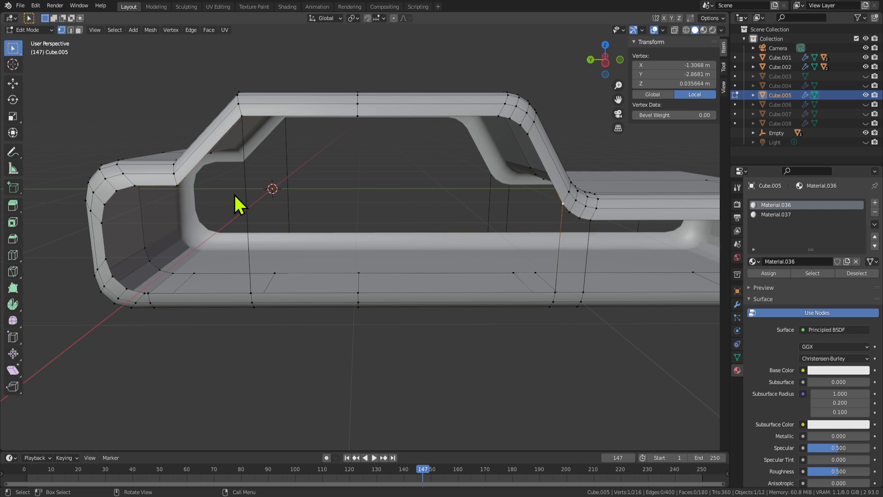
alt+click(246, 205)
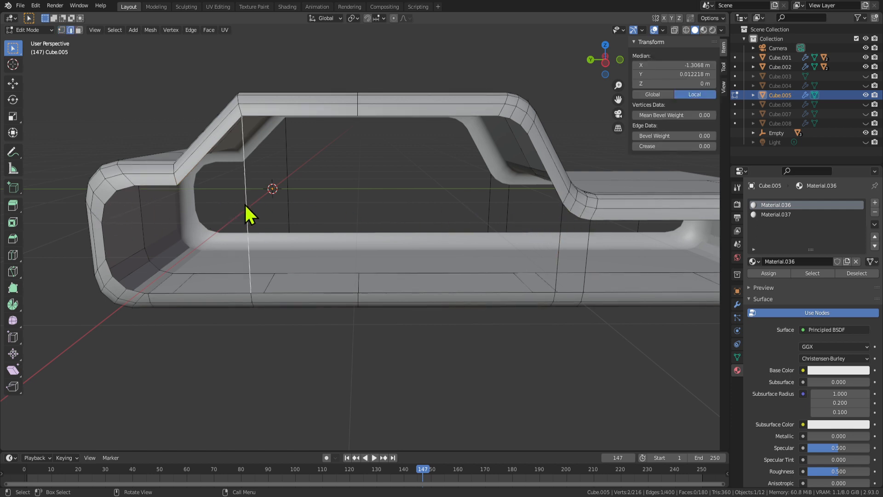
right_click(244, 202)
click(245, 203)
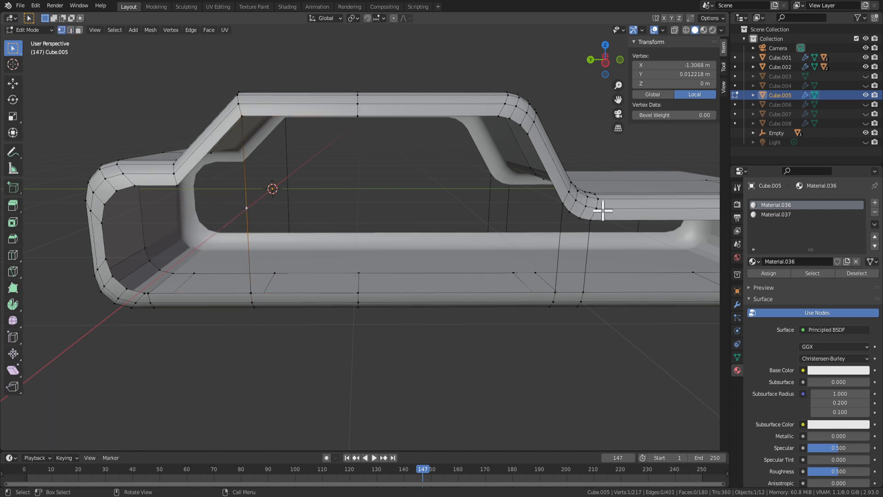
Set the midpoint vertex's Z to 0.035664 m, matching the inner vertex at the foot of the windshield.
click(569, 201)
click(683, 74)
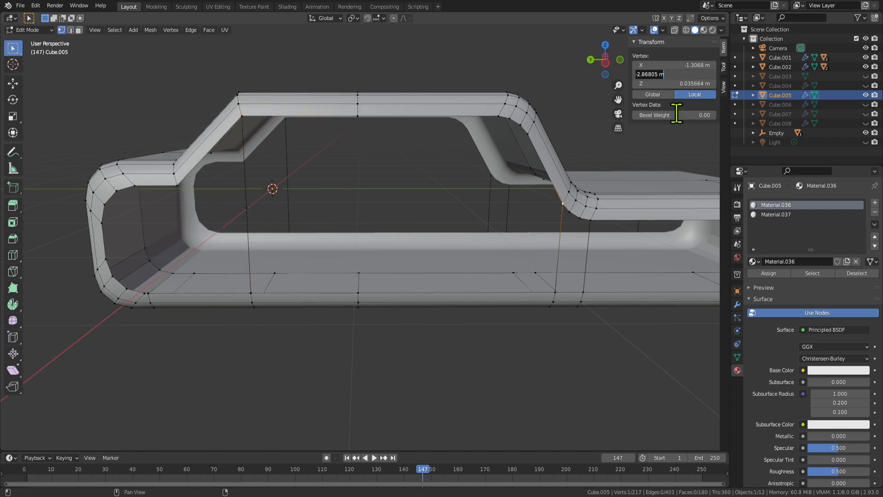
key(Return)
click(247, 207)
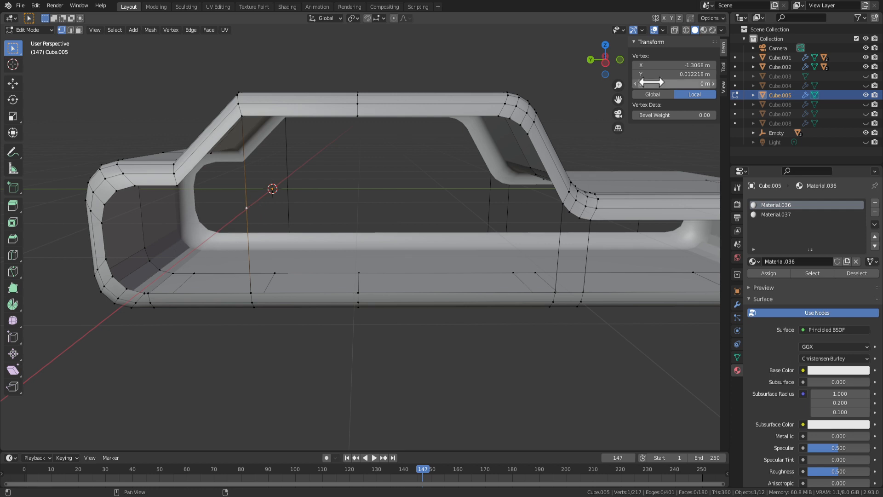
drag(651, 82, 666, 82)
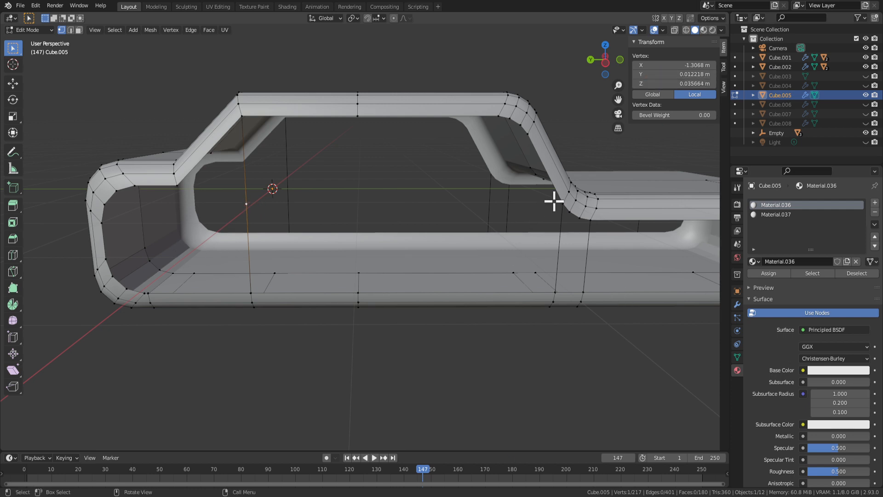
click(686, 83)
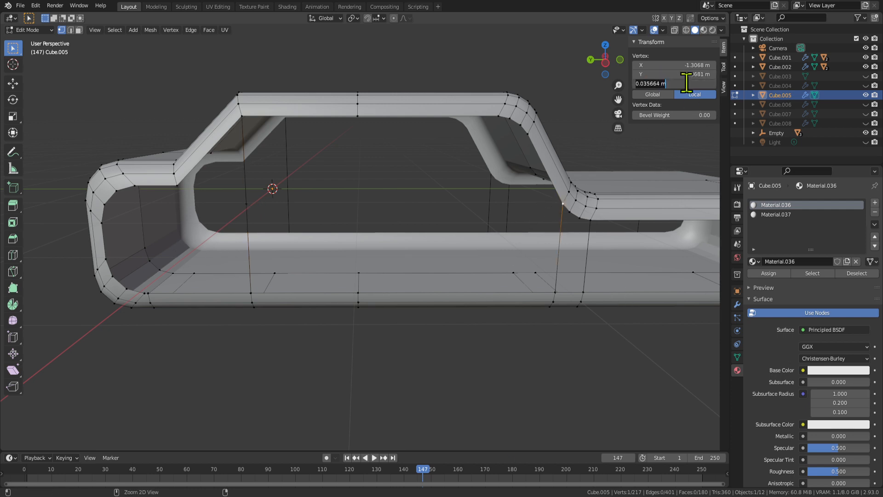
click(272, 217)
click(247, 204)
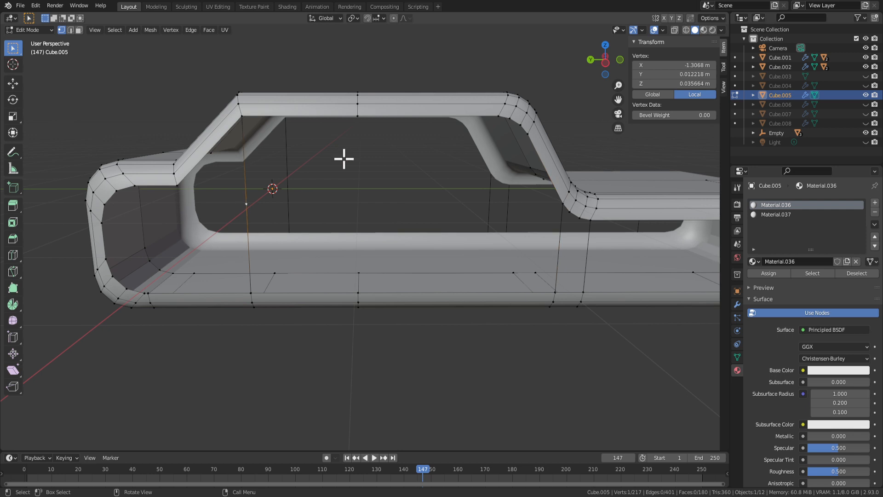
click(690, 84)
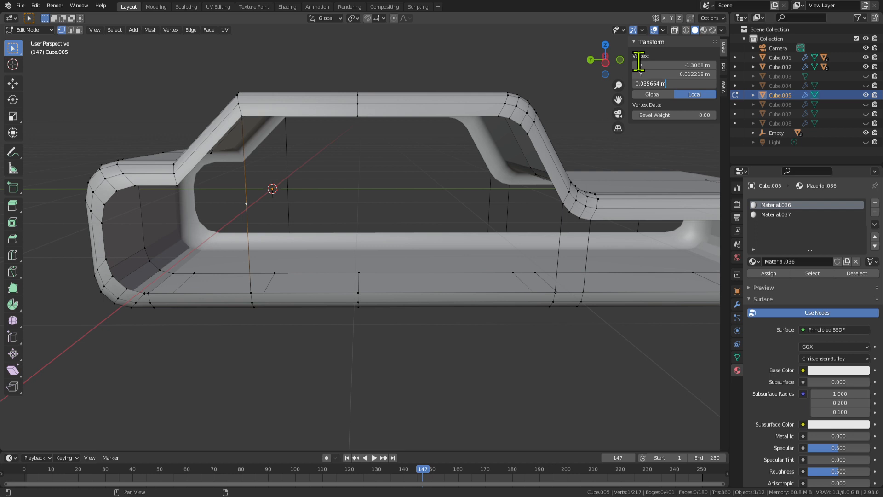
key(Return)
Connect the vertical edge's midpoint vertex to the inner vertex at the foot of the windshield with a horizontal edge.
click(366, 199)
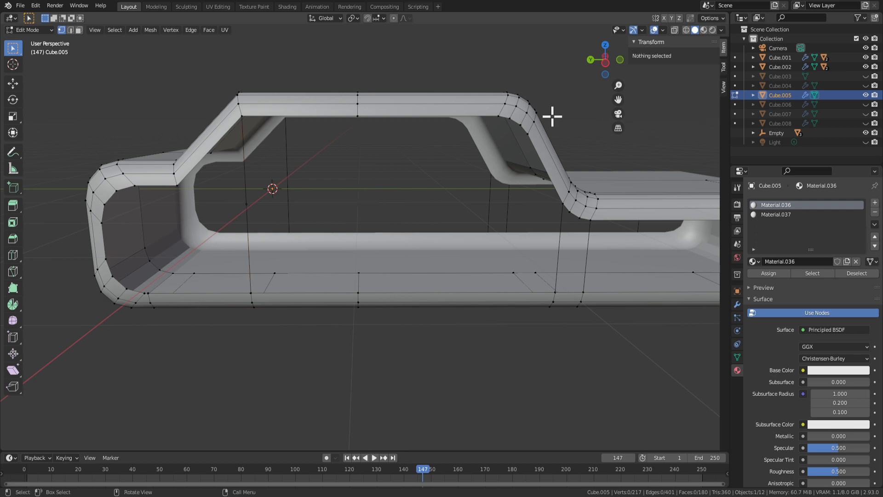
click(251, 207)
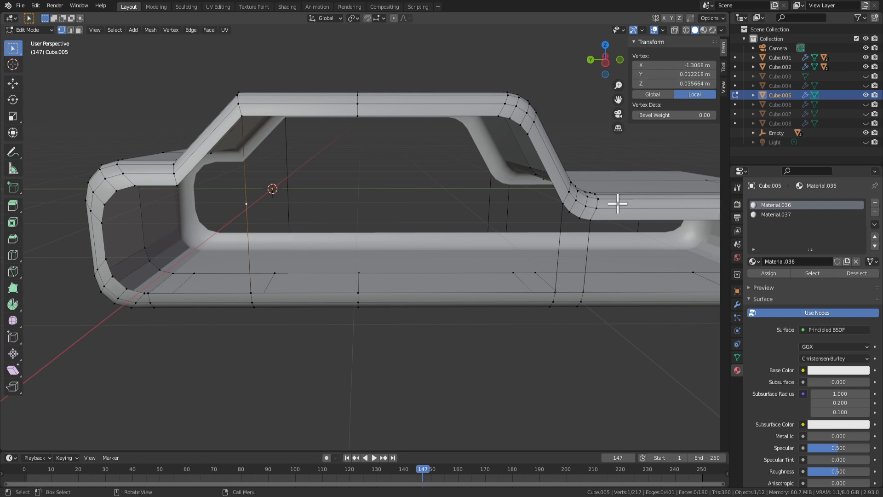
key(ctrl+z)
shift+click(567, 207)
key(f)
middle_drag(420, 213, 365, 207)
scroll(364, 207, up, 3)
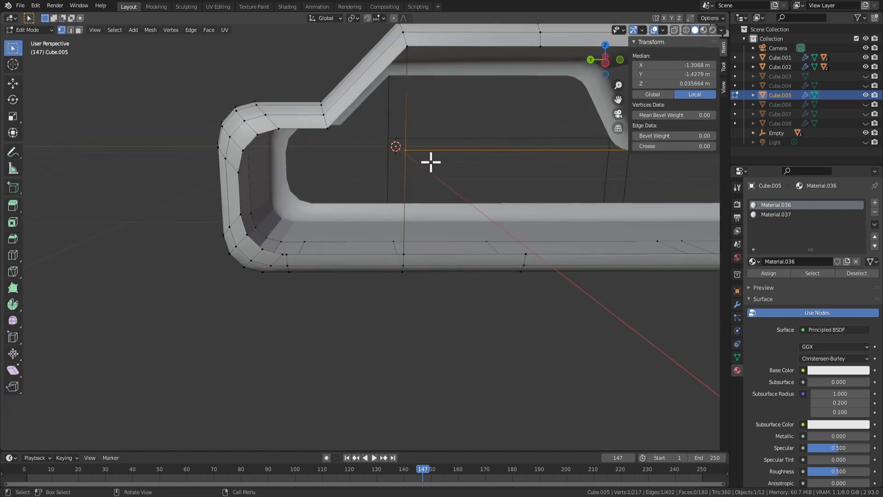
Try to set the Z of the inner vertex at the rear opening's upper corner to 0.035664 m, matching the midpoint vertex.
click(240, 153)
scroll(392, 139, up, 1)
shift+middle_drag(385, 151, 434, 150)
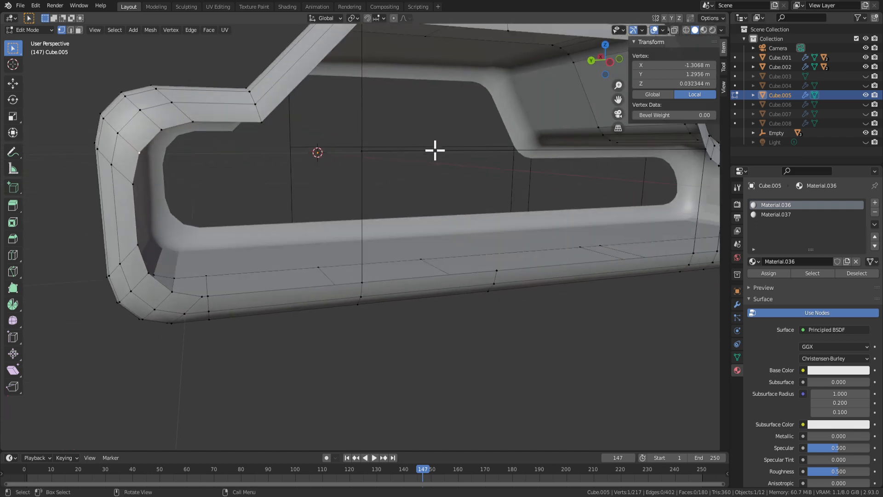
scroll(414, 154, down, 2)
middle_drag(346, 156, 430, 146)
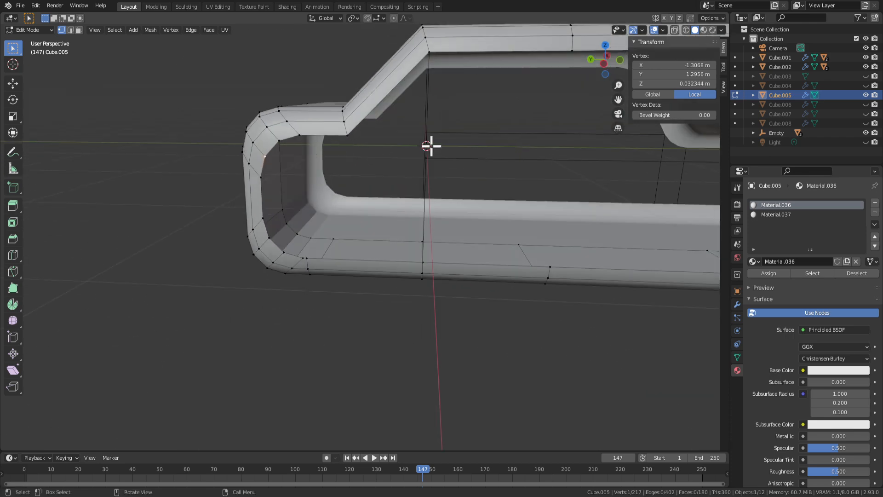
click(680, 74)
click(532, 142)
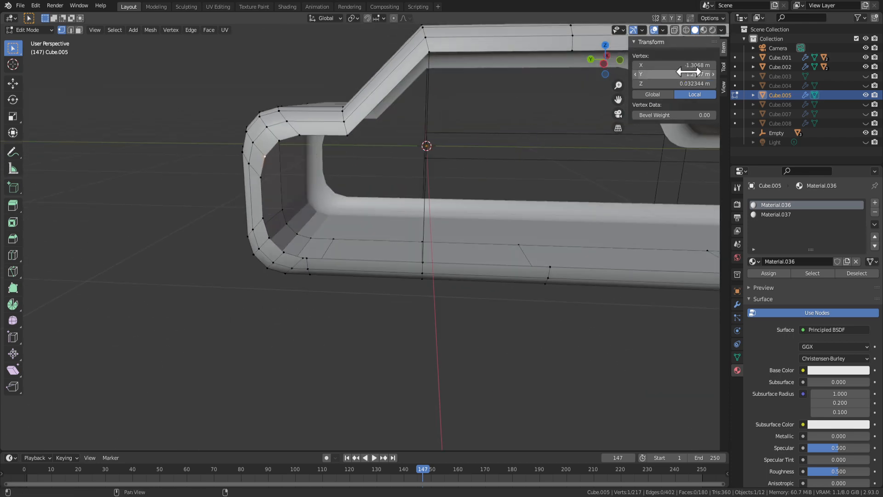
click(519, 131)
click(424, 167)
middle_drag(424, 167, 403, 164)
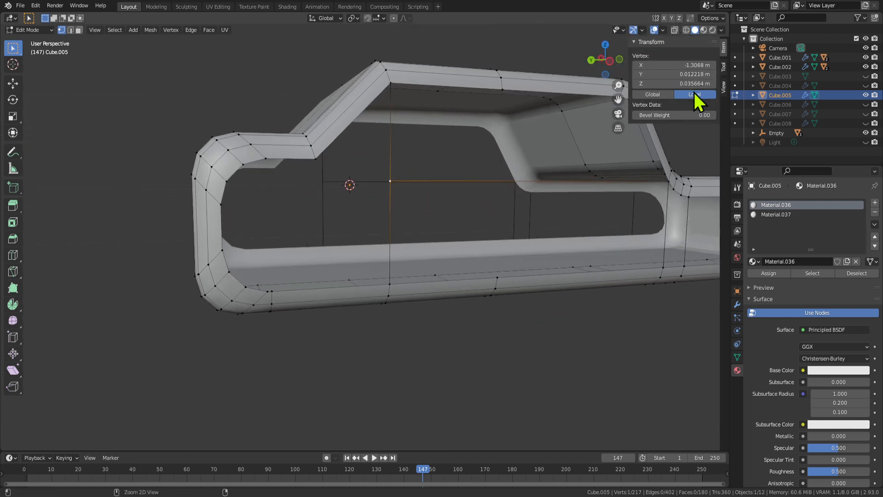
click(228, 180)
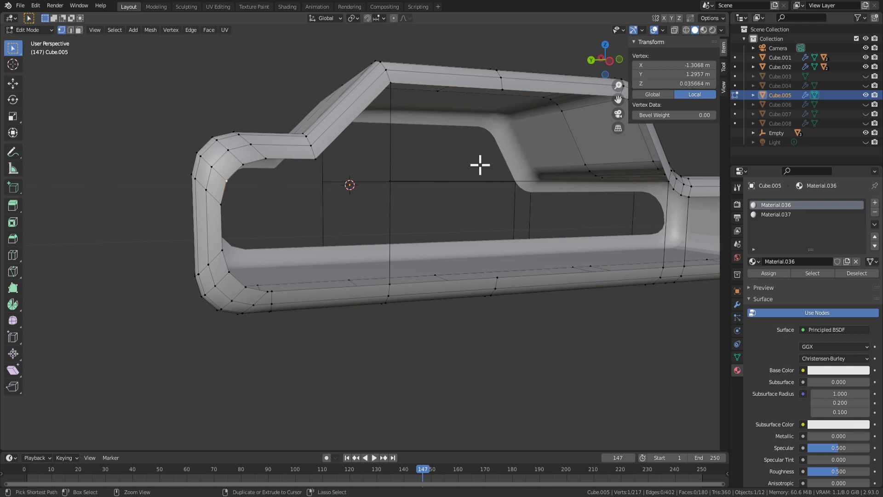
Try to match the rear opening corner vertex's Z to the inner vertex at the foot of the rear window slope.
click(410, 206)
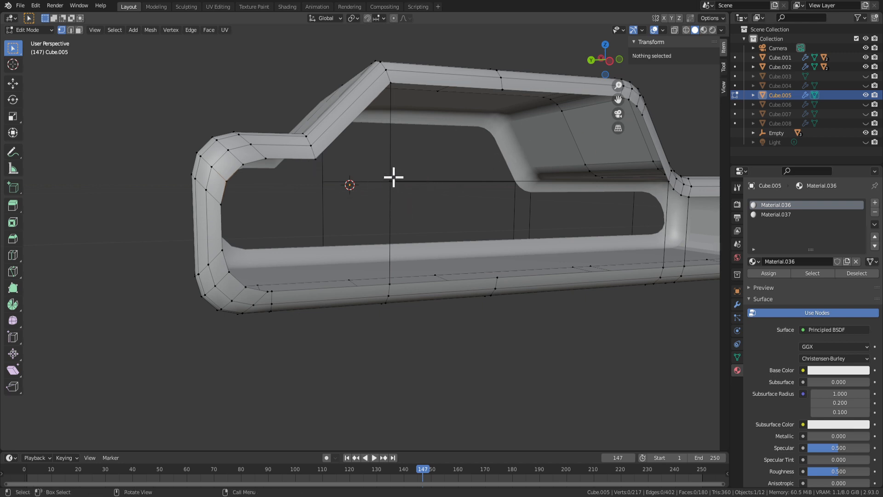
click(317, 161)
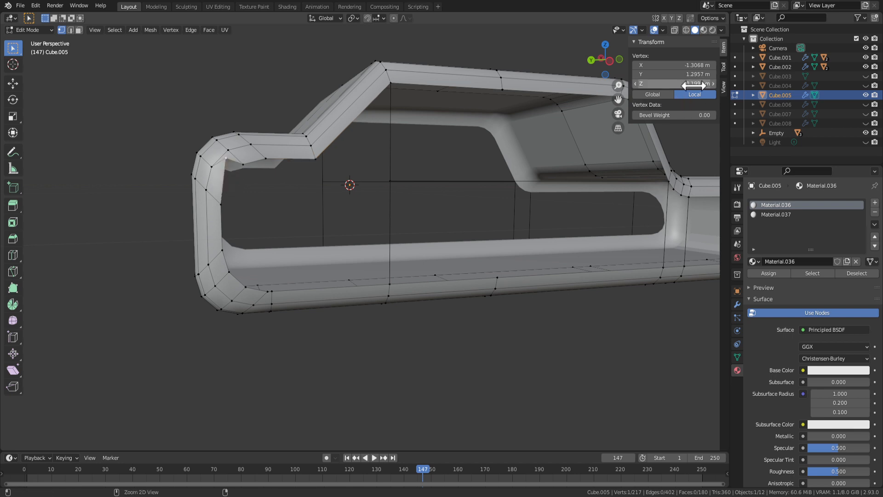
middle_drag(434, 187, 337, 165)
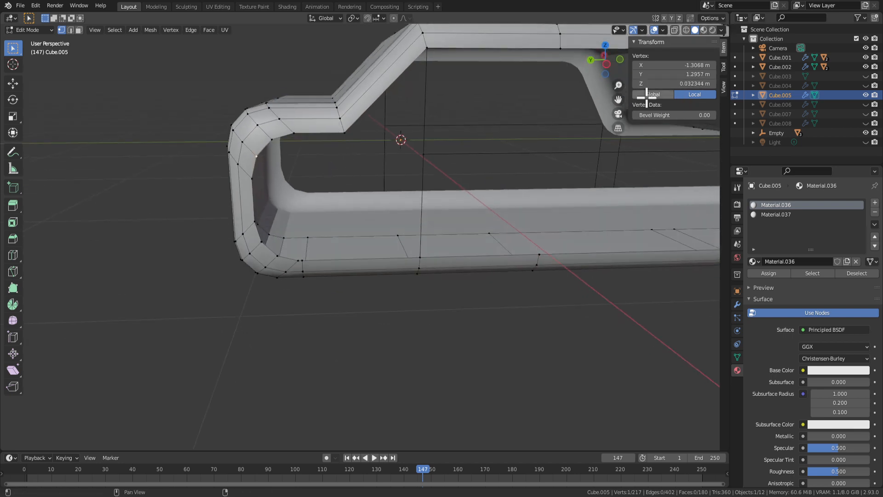
click(394, 173)
click(422, 153)
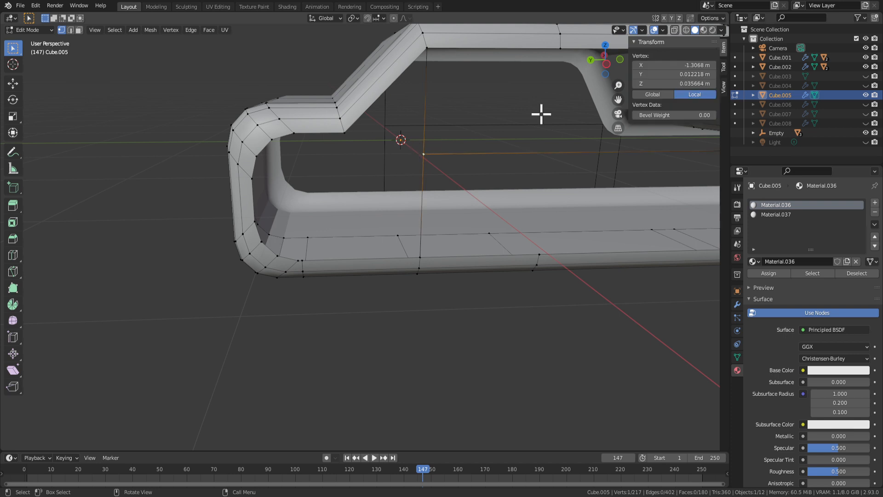
click(259, 164)
Set the median Y of the lower rail's rearmost edge loop to 0.62553 m, matching the inner vertex at the foot of the rear slope.
scroll(392, 147, down, 1)
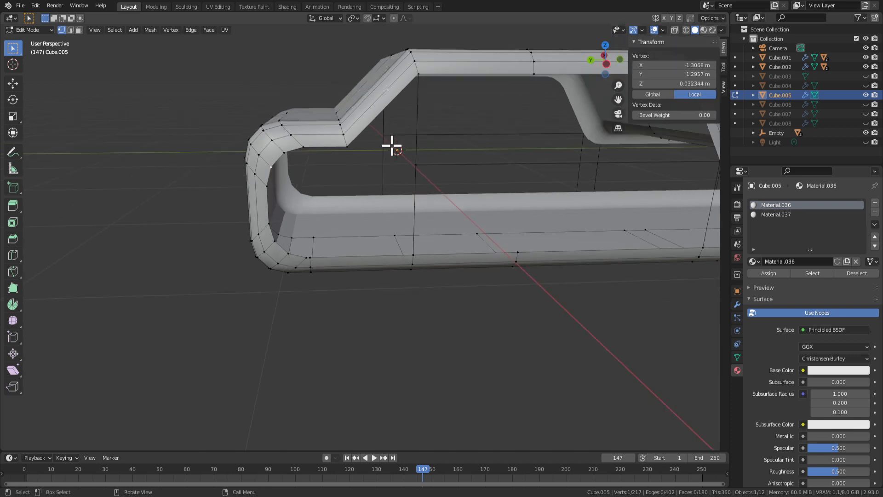
scroll(335, 225, up, 1)
middle_drag(346, 165, 374, 205)
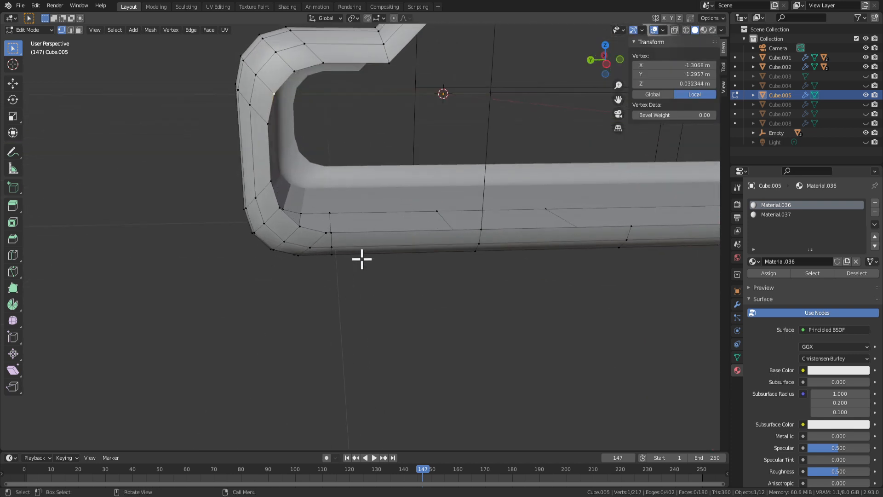
key(2)
middle_drag(402, 255, 391, 266)
key(1)
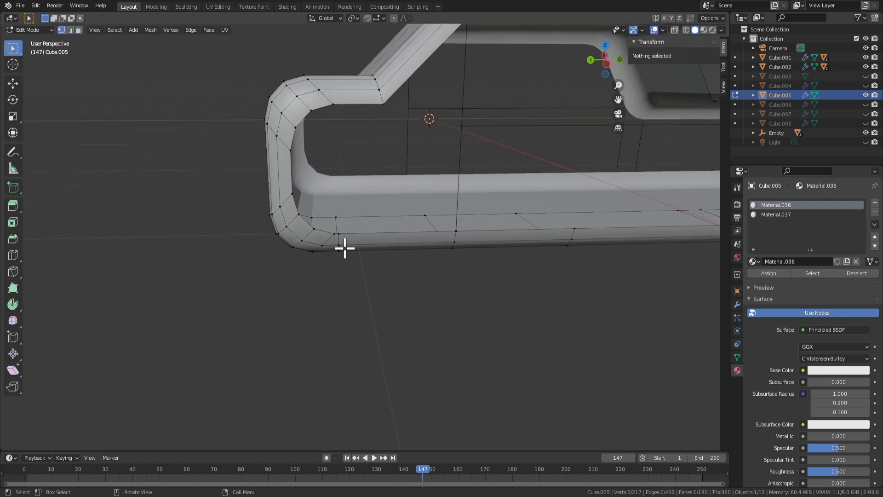
click(386, 105)
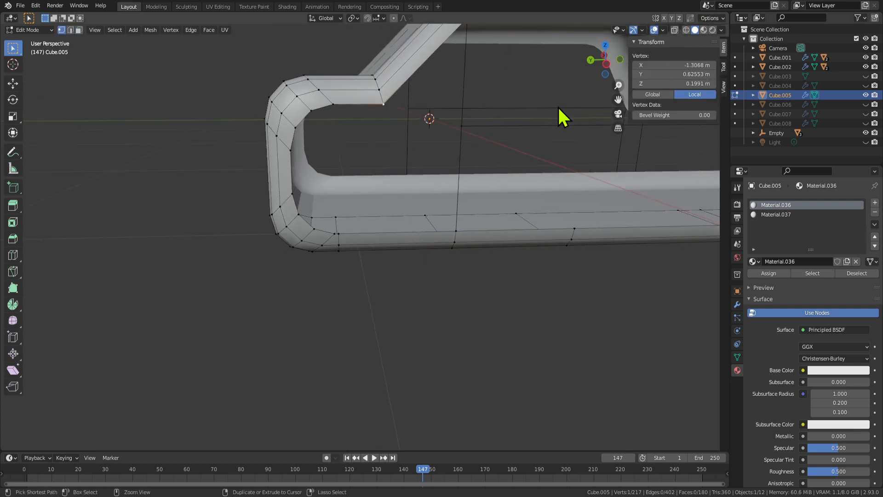
key(ctrl+c)
key(alt+a)
alt+click(339, 239)
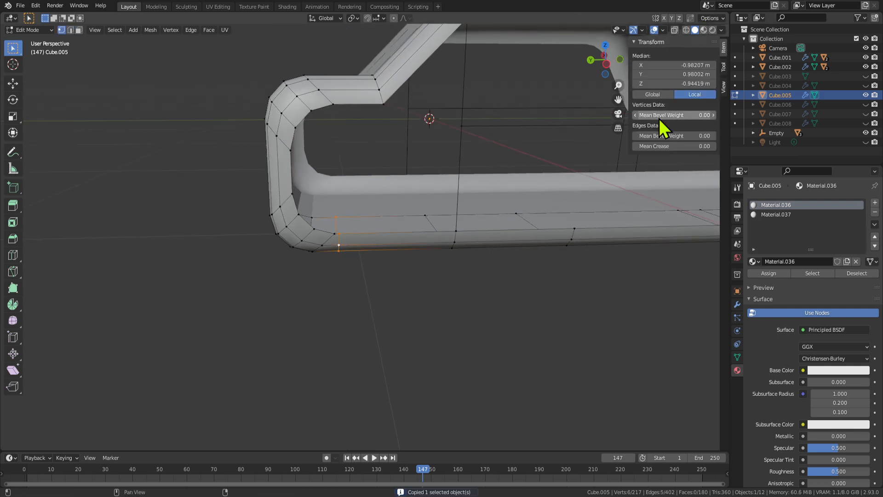
key(ctrl+v)
key(ctrl+z)
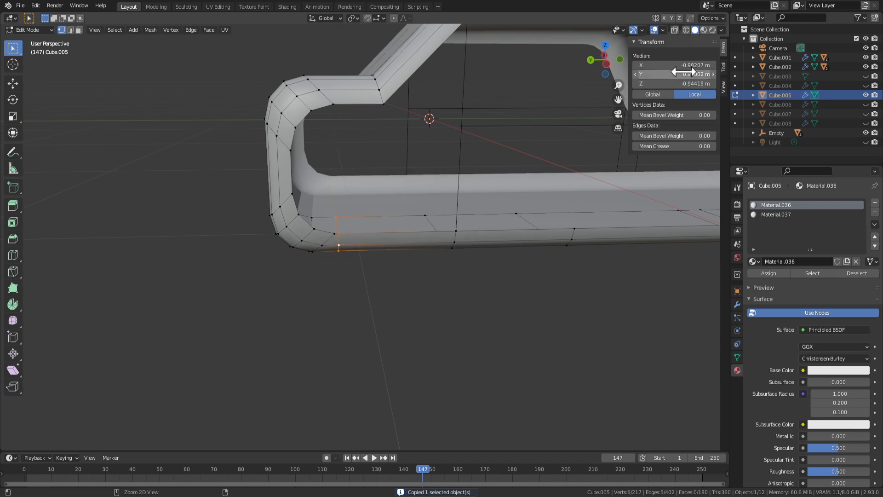
key(Tab)
key(Tab)
Connect the inner vertex at the foot of the rear slope to the aligned lower rail vertex with an edge, and save the file.
middle_drag(469, 216, 461, 202)
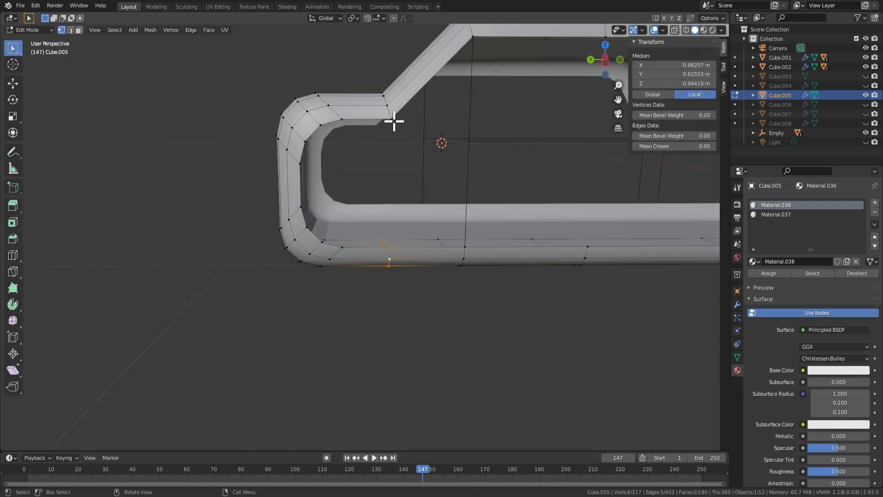
alt+click(394, 239)
middle_drag(436, 239, 420, 199)
key(ctrl+s)
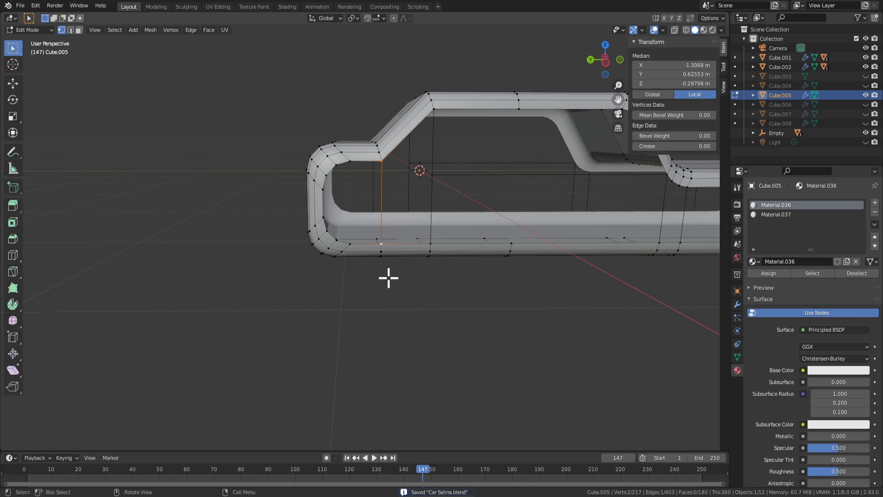
Inspect the car body from the rear side, comparing the new side edges in Edit Mode and Object Mode.
middle_drag(388, 278, 453, 271)
key(Tab)
key(Tab)
middle_drag(328, 185, 293, 180)
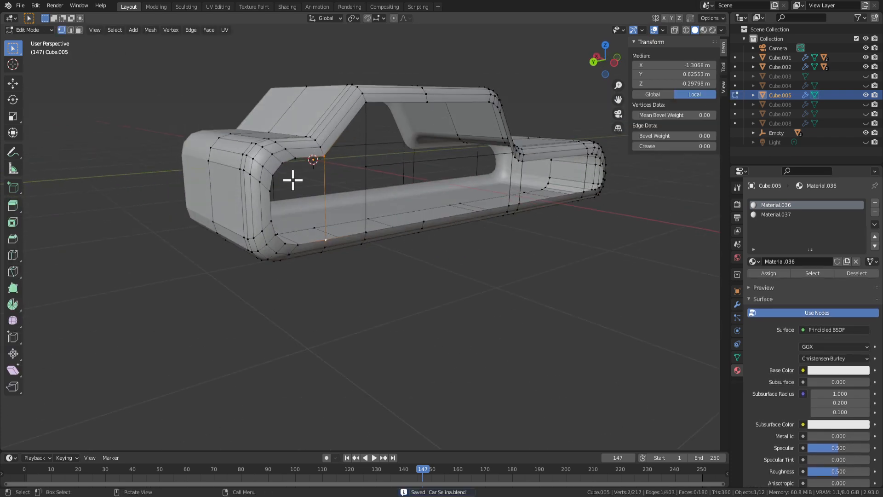
key(Tab)
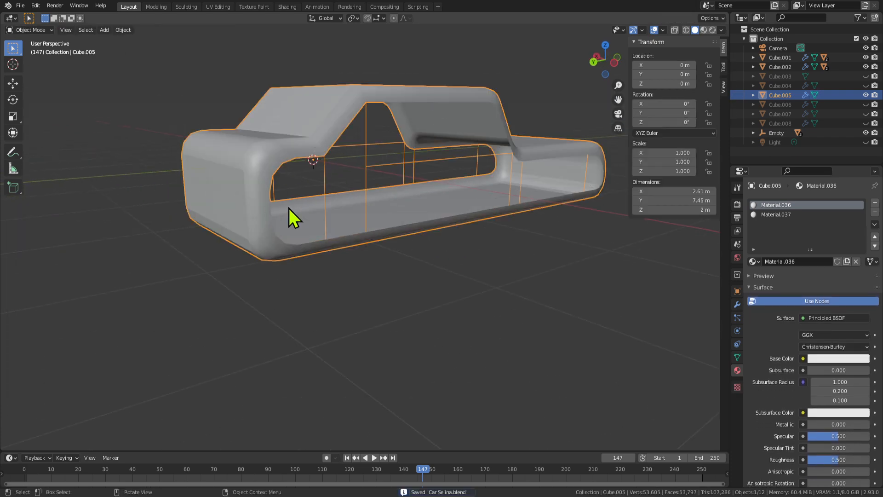
Select the faces assigned to the Material.037 slot on the car body.
click(767, 214)
key(Tab)
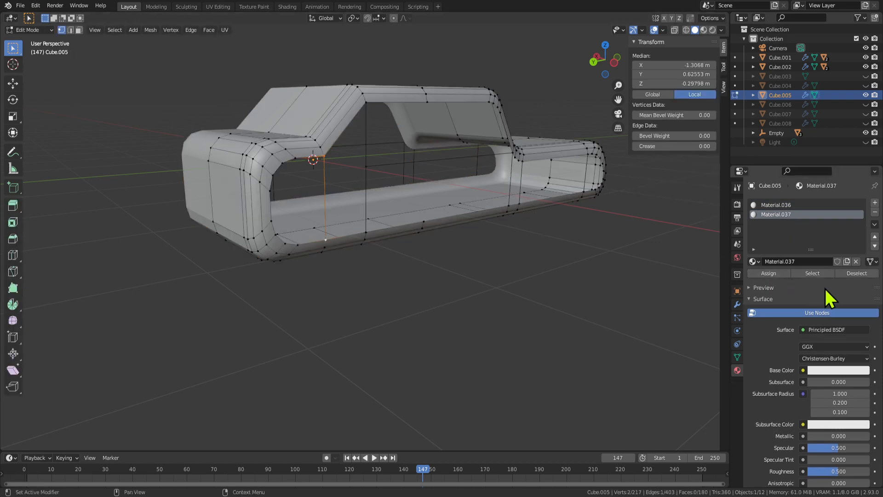
click(798, 274)
key(Tab)
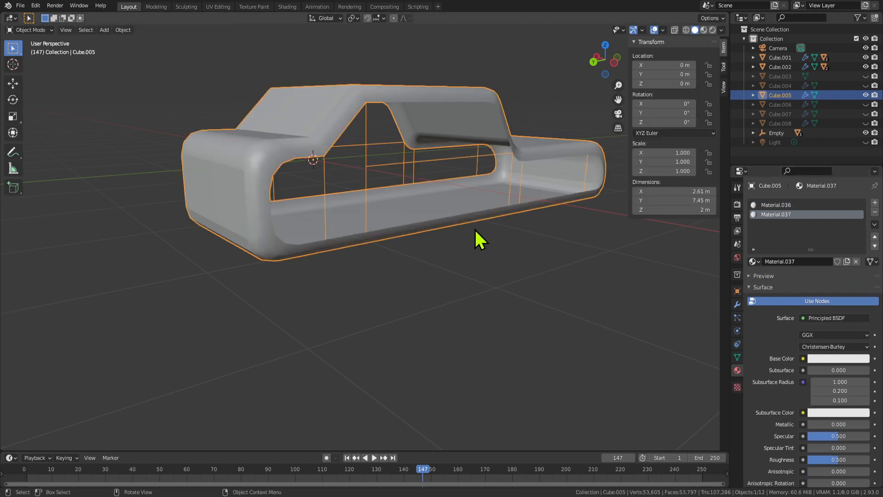
key(Tab)
Inspect the selected material faces around the side opening, comparing Edit Mode with Object Mode.
middle_drag(405, 200, 284, 174)
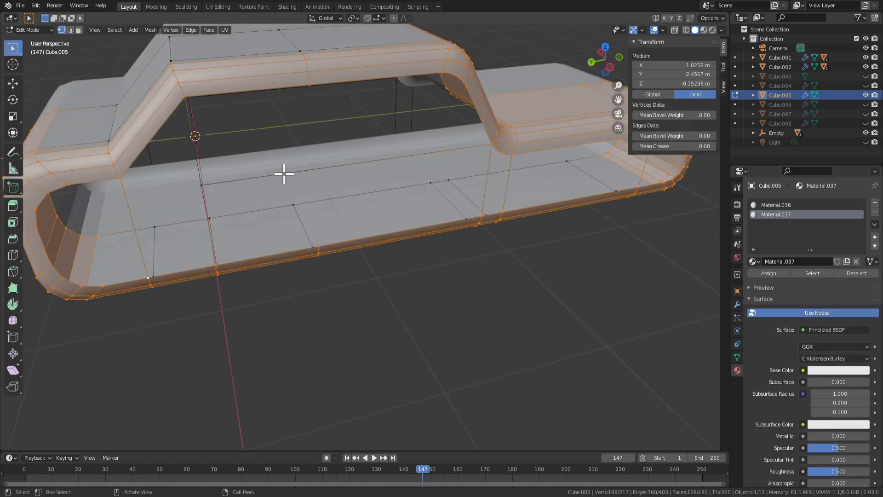
scroll(295, 184, down, 2)
key(Tab)
key(Tab)
middle_drag(343, 255, 365, 222)
key(Tab)
middle_drag(316, 203, 239, 198)
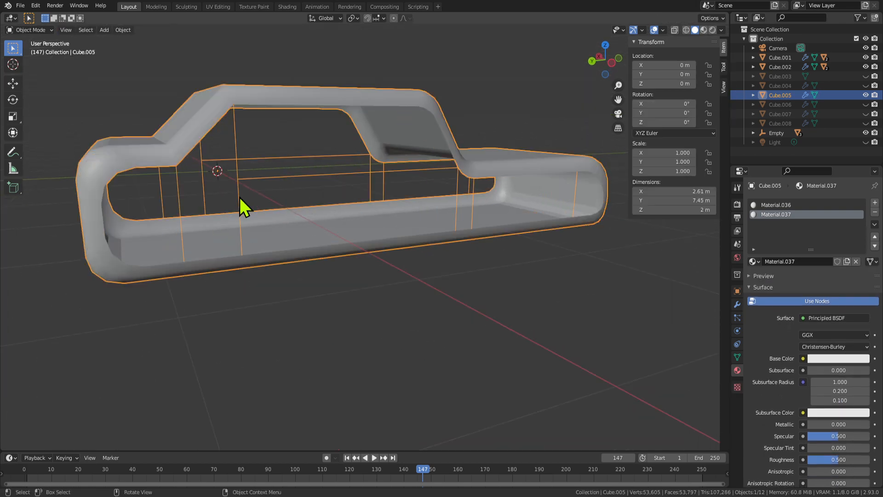
key(Tab)
middle_drag(270, 161, 254, 161)
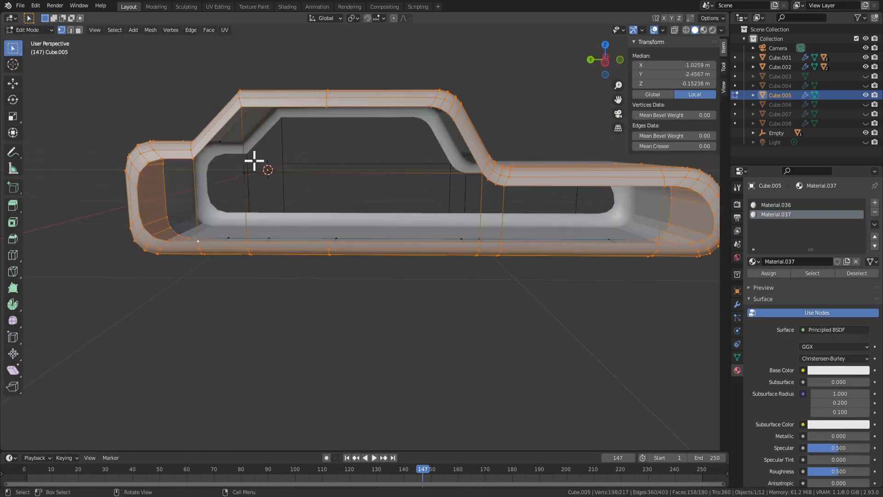
Try to connect the vertex at the foot of the rear slope to the horizontal edge's rear end vertex.
click(193, 159)
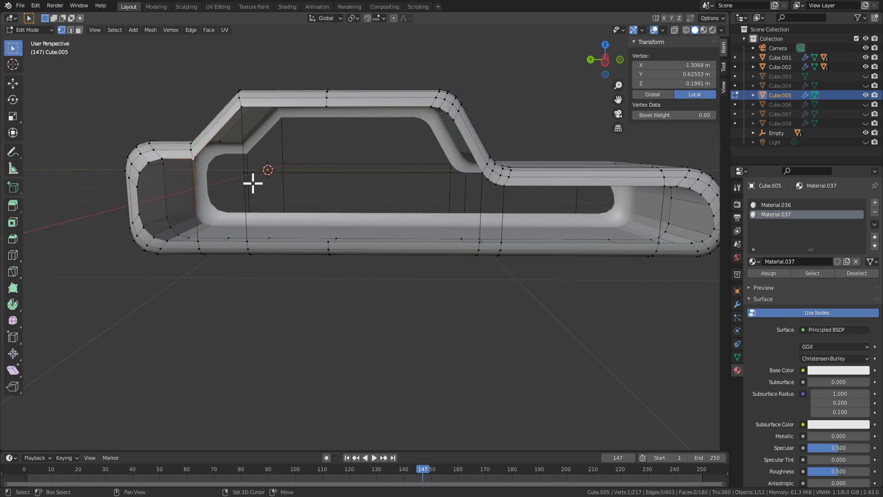
shift+click(245, 174)
key(f)
middle_drag(246, 217, 252, 178)
scroll(270, 189, down, 3)
key(ctrl+z)
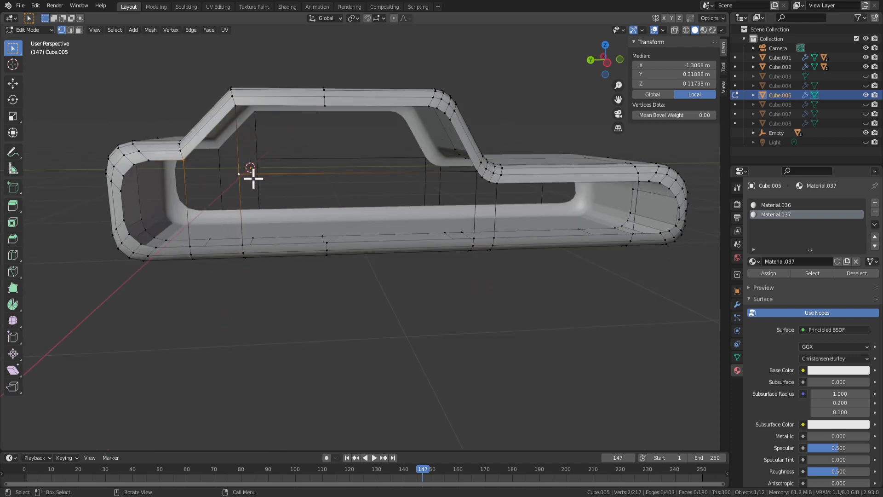
Subdivide the vertical edge between the foot of the rear slope and the lower rail.
scroll(250, 178, up, 1)
key(2)
click(148, 166)
right_click(148, 166)
click(150, 165)
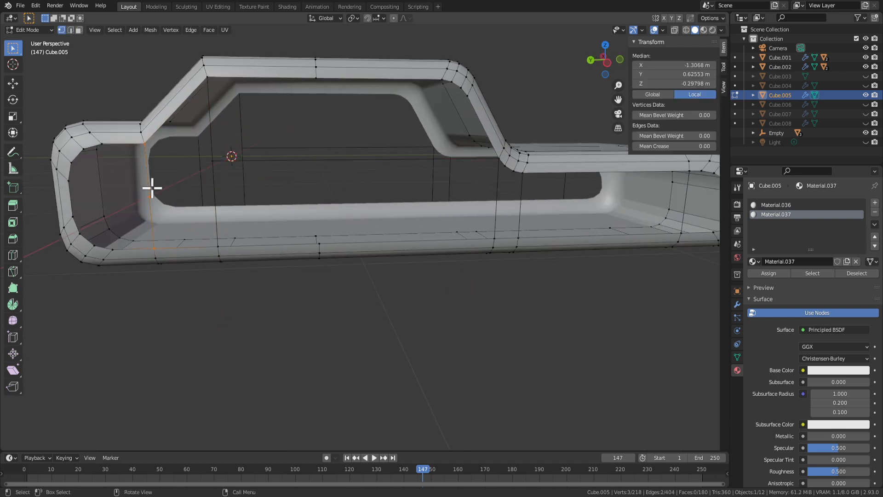
Set the Z of the subdivided rear edge's middle vertex to 0.035664 m, matching the horizontal edge's rear end vertex.
key(1)
click(216, 160)
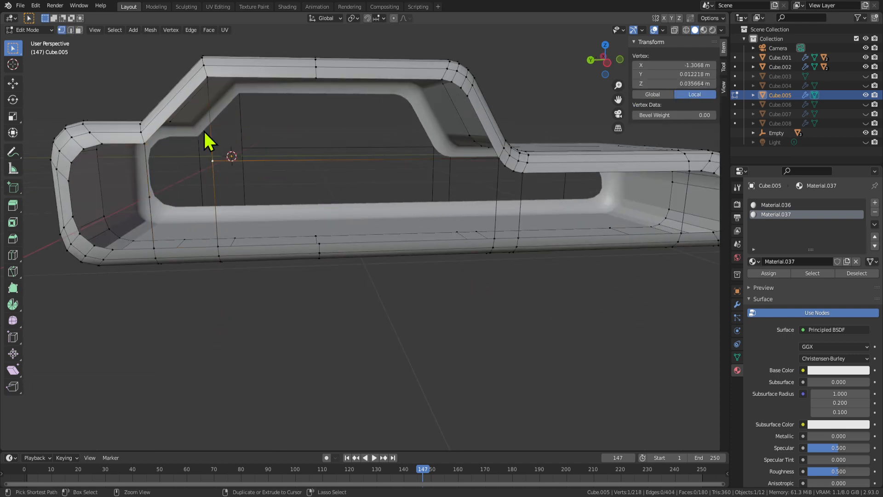
key(ctrl+c)
click(150, 197)
key(ctrl+v)
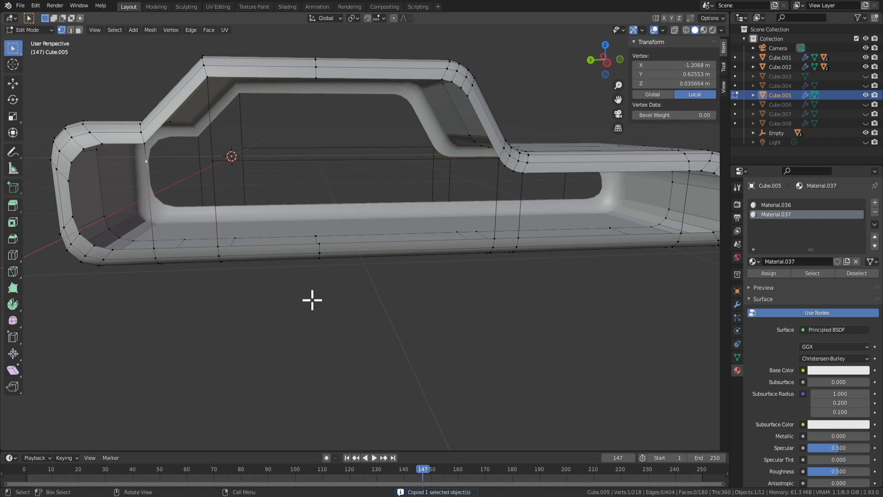
Connect the rear edge's middle vertex to the horizontal edge's rear end vertex with an edge, and save the file.
click(311, 300)
click(151, 160)
shift+click(214, 161)
key(f)
scroll(217, 217, down, 2)
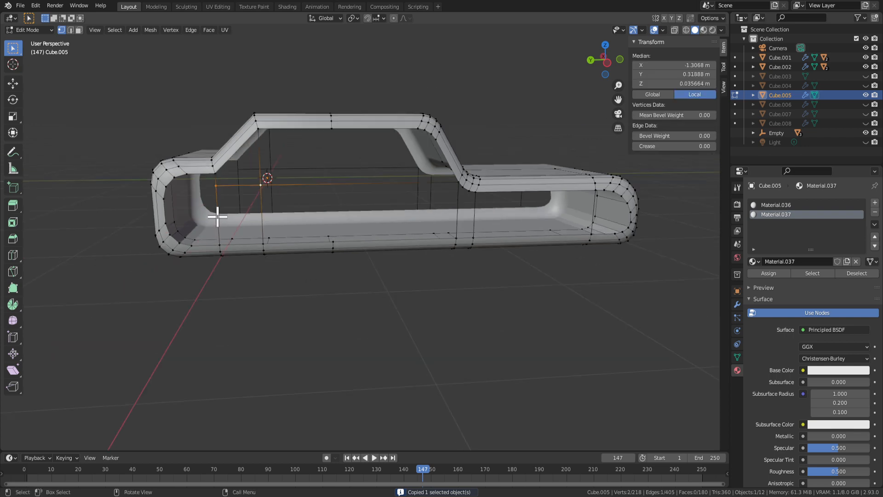
middle_drag(216, 217, 327, 229)
key(Tab)
scroll(410, 247, down, 4)
key(ctrl+s)
Examine the side opening, the front corner and the lower rail's underside in Edit Mode.
scroll(419, 250, up, 2)
key(Tab)
scroll(460, 239, up, 2)
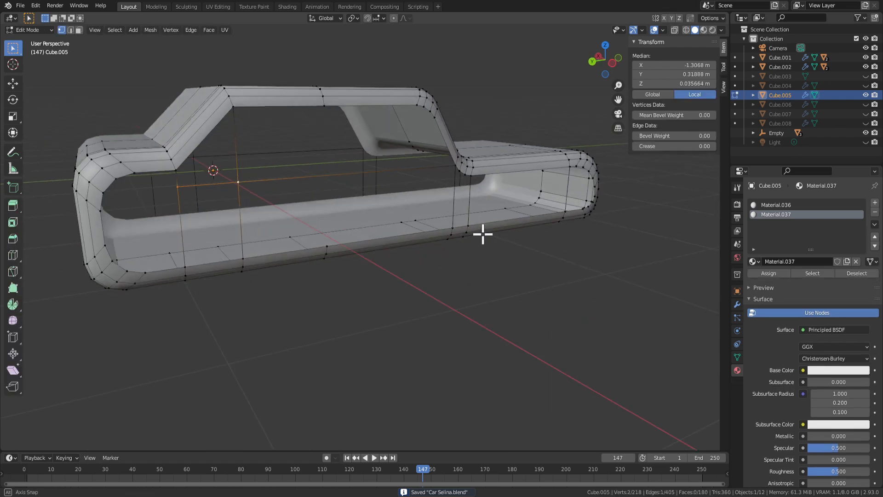
middle_drag(481, 233, 409, 233)
scroll(331, 246, up, 3)
scroll(304, 252, down, 3)
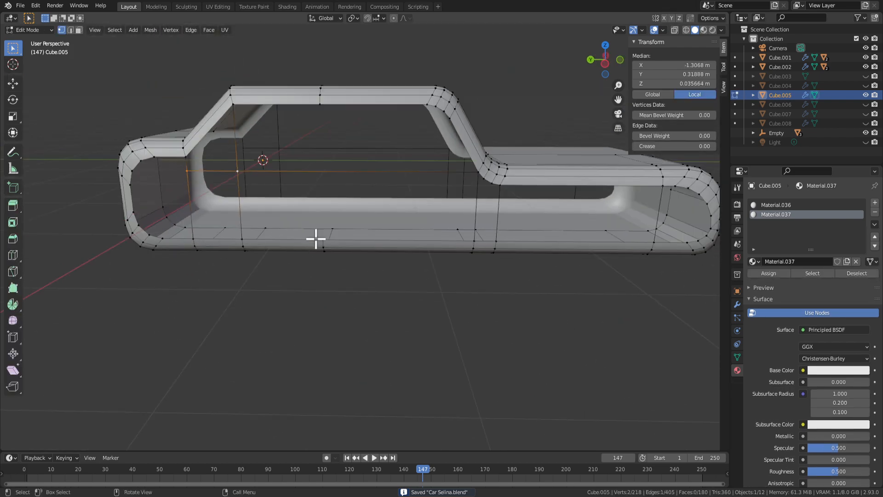
middle_drag(573, 272, 611, 280)
scroll(465, 231, up, 4)
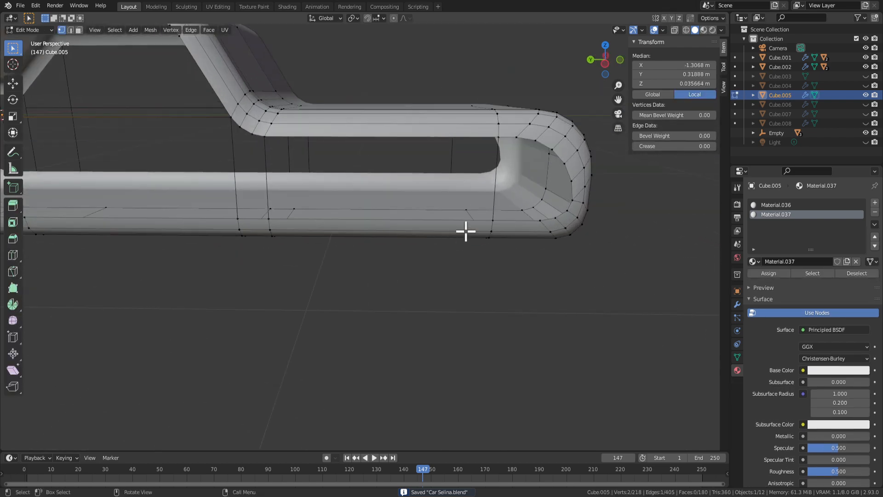
middle_drag(508, 213, 471, 220)
middle_drag(507, 263, 459, 222)
click(462, 188)
middle_drag(461, 189, 535, 247)
middle_drag(470, 289, 541, 210)
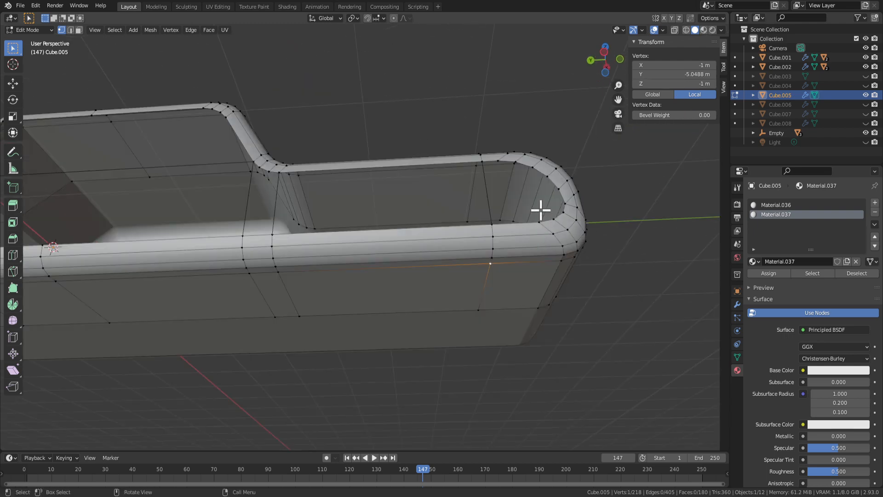
middle_drag(494, 249, 370, 310)
Clear the mesh selection, save the file and return to Object Mode.
key(alt+a)
key(ctrl+s)
key(Tab)
Copy the car body and move the original along the X axis to -19.223 m.
ctrl+middle_drag(470, 218, 420, 214)
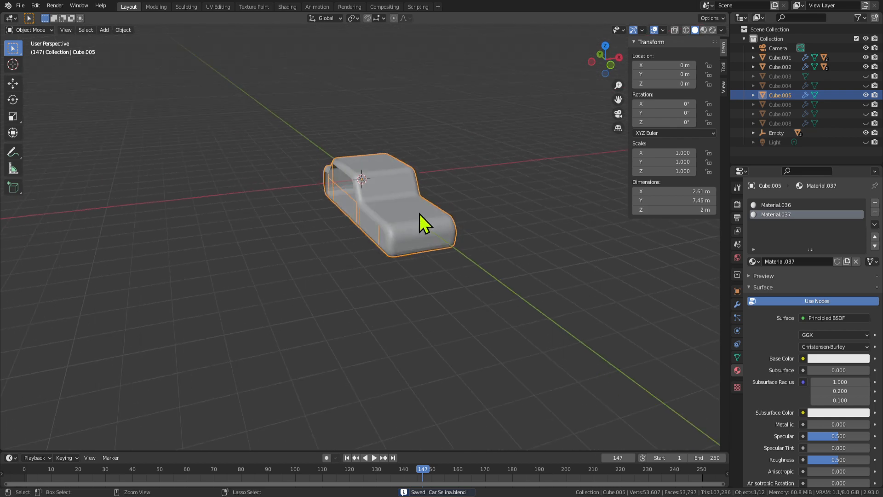
key(g)
key(Escape)
key(g)
key(y)
key(x)
click(209, 297)
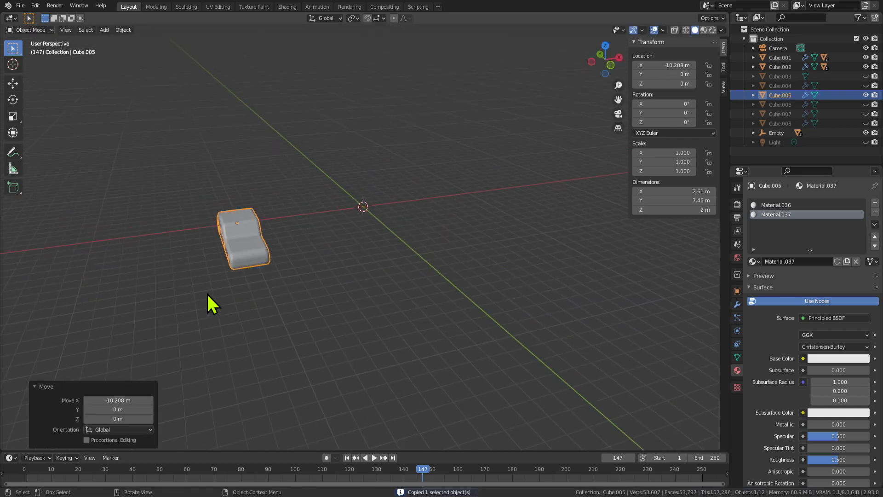
key(g)
key(x)
click(78, 305)
Paste the copied car body at the world origin and open the copy in Edit Mode.
click(301, 263)
scroll(340, 259, up, 1)
key(ctrl+v)
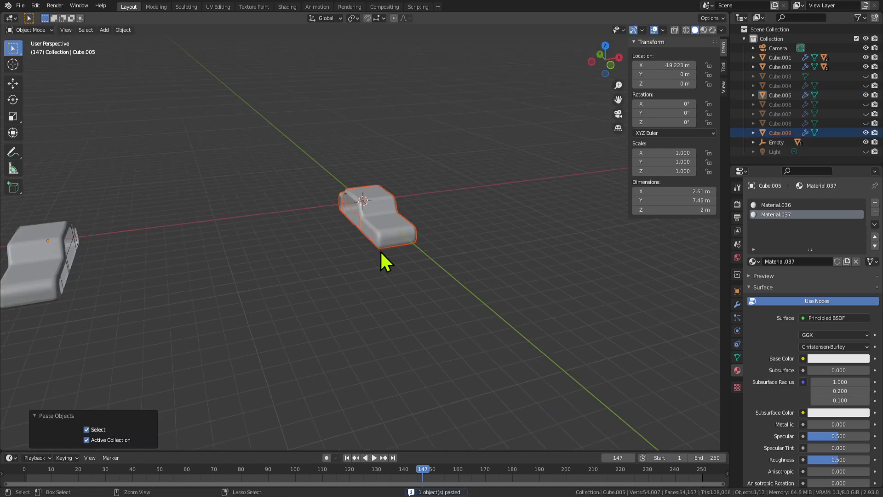
scroll(397, 233, up, 4)
middle_drag(381, 252, 248, 232)
scroll(318, 213, up, 5)
click(400, 292)
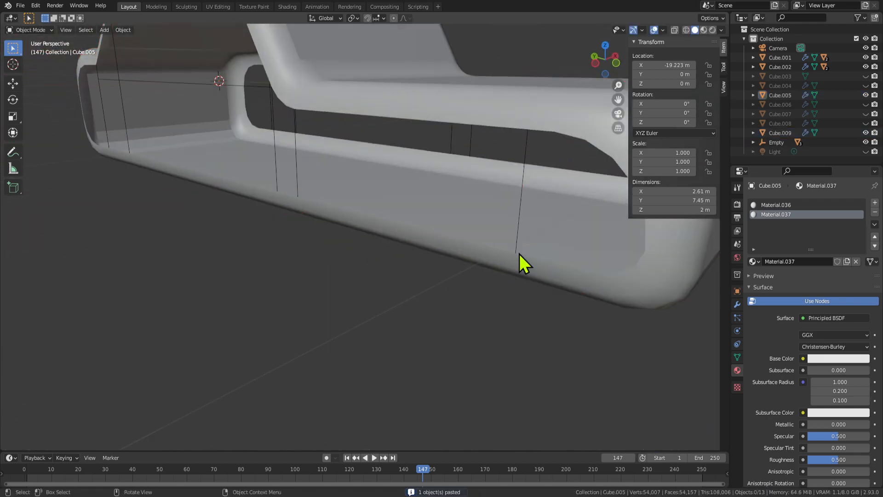
click(520, 254)
key(Tab)
Select the row of vertices along the lower rail's outer edge up to the front corner.
shift+middle_drag(539, 274, 401, 196)
scroll(401, 195, up, 2)
click(394, 189)
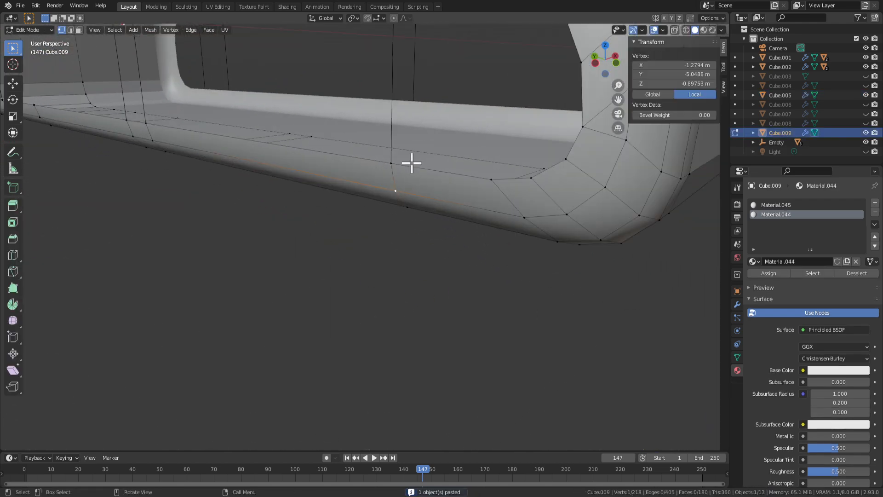
middle_drag(412, 163, 388, 205)
shift+click(352, 183)
shift+click(337, 180)
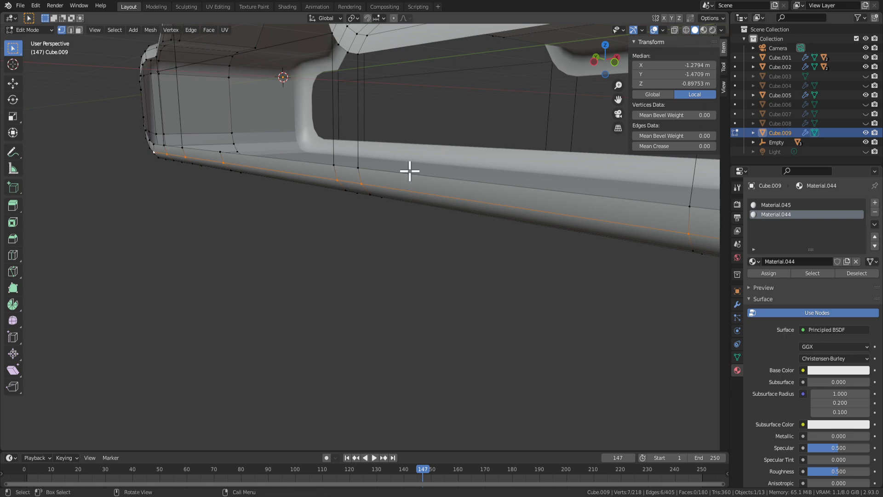
scroll(178, 203, down, 6)
middle_drag(241, 146, 403, 142)
shift+middle_drag(324, 228, 329, 187)
scroll(329, 186, up, 4)
shift+middle_drag(294, 131, 363, 136)
middle_drag(411, 153, 439, 111)
key(ctrl+shift+KP_Add)
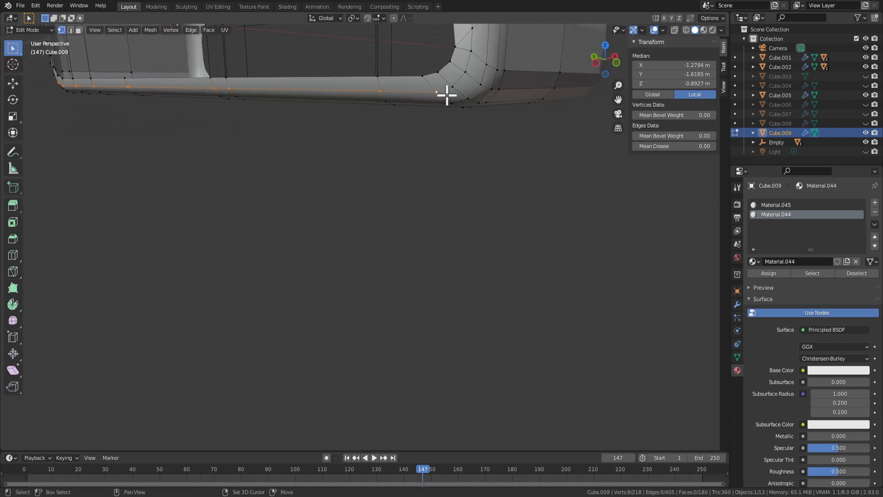
mouse_move(510, 117)
middle_down()
mouse_move(498, 128)
mouse_move(514, 118)
middle_up()
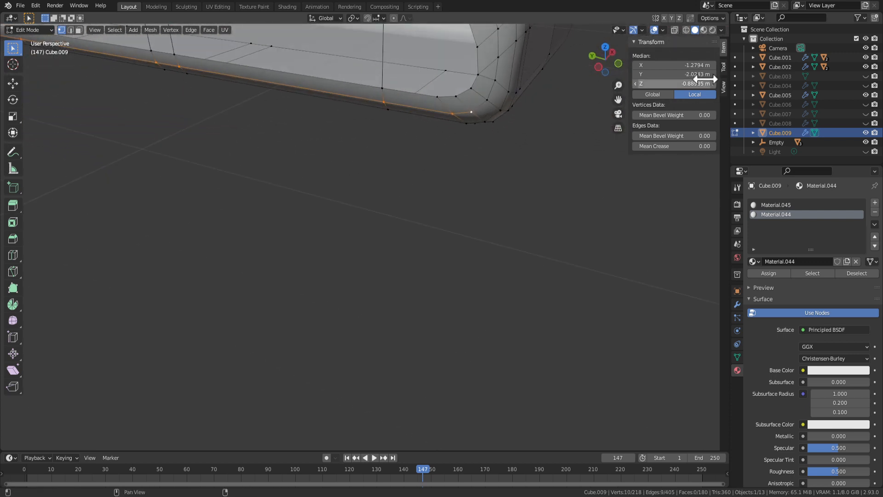
Try setting the median Z of the selected lower rail vertices to -1 m.
click(672, 83)
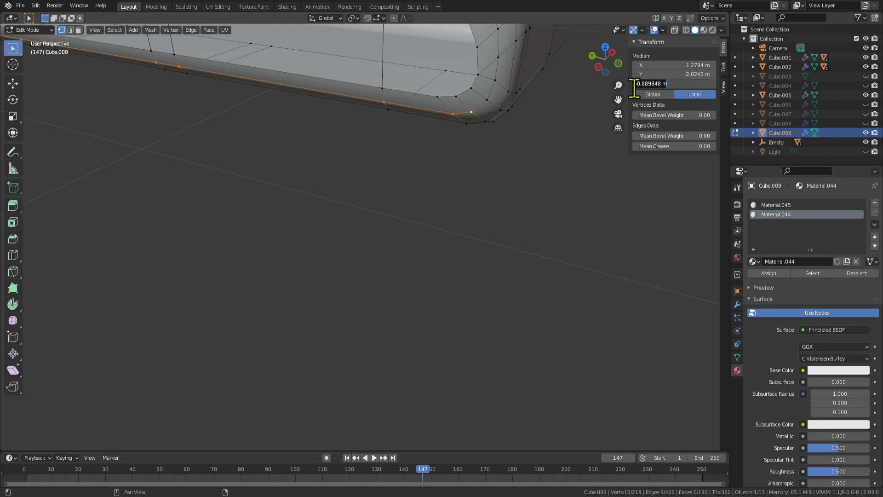
text(-1)
key(Return)
middle_drag(352, 205, 268, 151)
middle_drag(256, 173, 402, 209)
scroll(398, 192, up, 3)
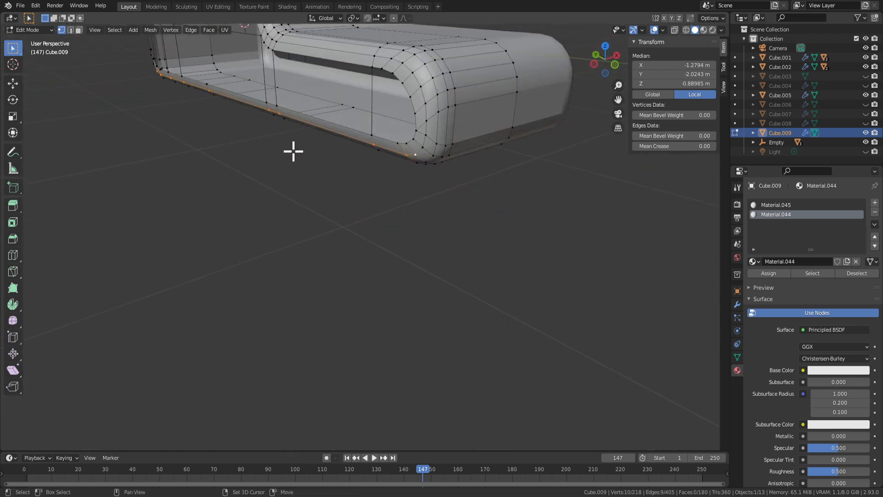
shift+middle_drag(293, 151, 438, 186)
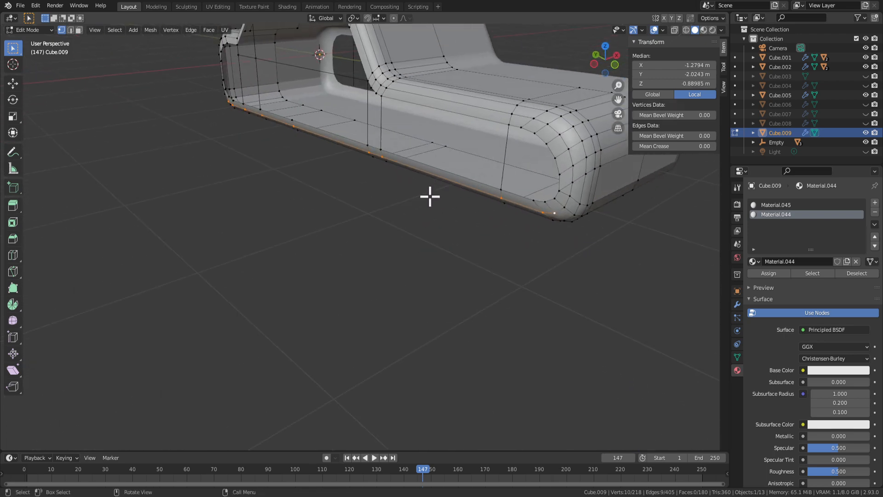
Try to move the front section's side and underside faces on the lower rail along the Z axis.
middle_drag(507, 227, 431, 189)
middle_drag(291, 234, 476, 245)
key(3)
click(210, 218)
click(447, 274)
shift+click(473, 250)
key(g)
key(z)
key(Escape)
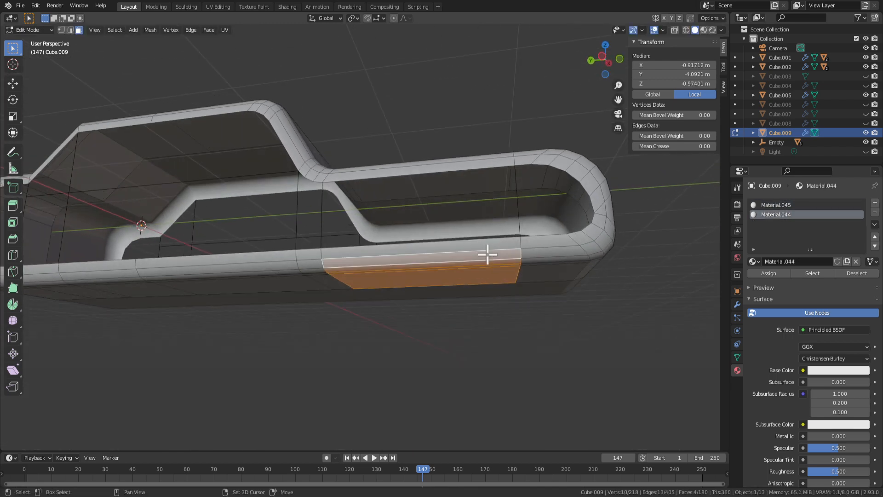
key(g)
mouse_move(541, 266)
middle_down()
mouse_move(556, 291)
mouse_move(536, 305)
mouse_move(552, 301)
mouse_move(538, 289)
mouse_move(552, 280)
middle_up()
click(552, 283)
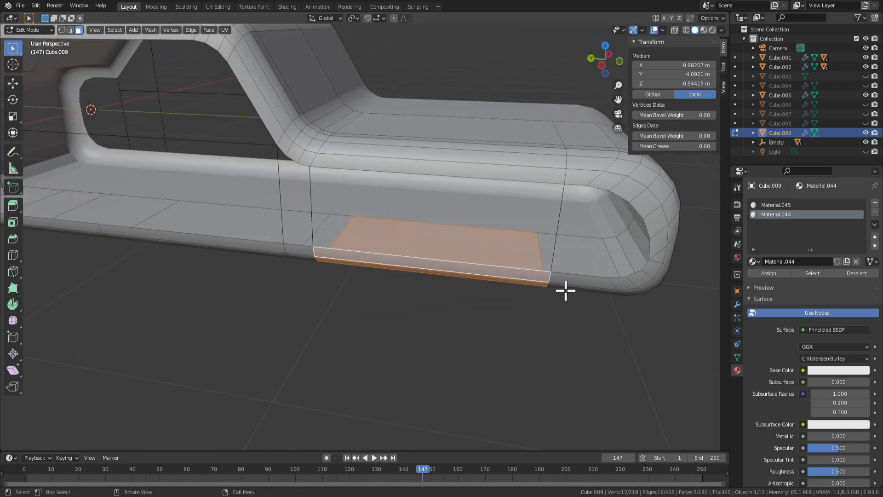
Inspect the lower rail's front section from the side and from the front corner.
click(567, 260)
middle_drag(575, 258, 469, 213)
key(ctrl+z)
scroll(520, 239, down, 2)
middle_drag(520, 239, 427, 238)
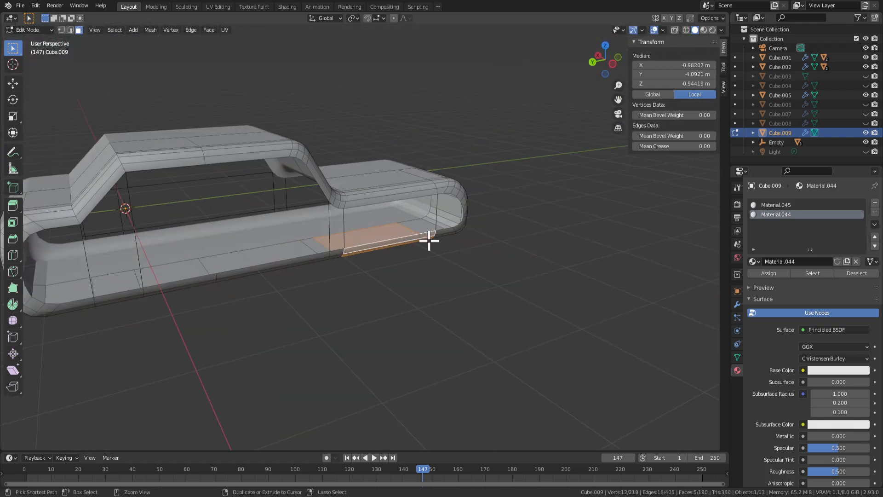
scroll(435, 252, up, 5)
middle_drag(459, 272, 341, 250)
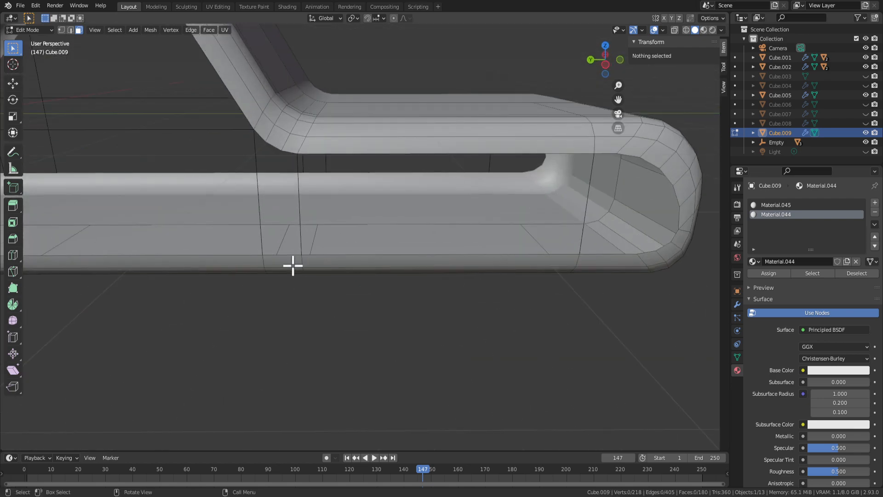
click(307, 254)
click(434, 300)
middle_drag(435, 301, 364, 333)
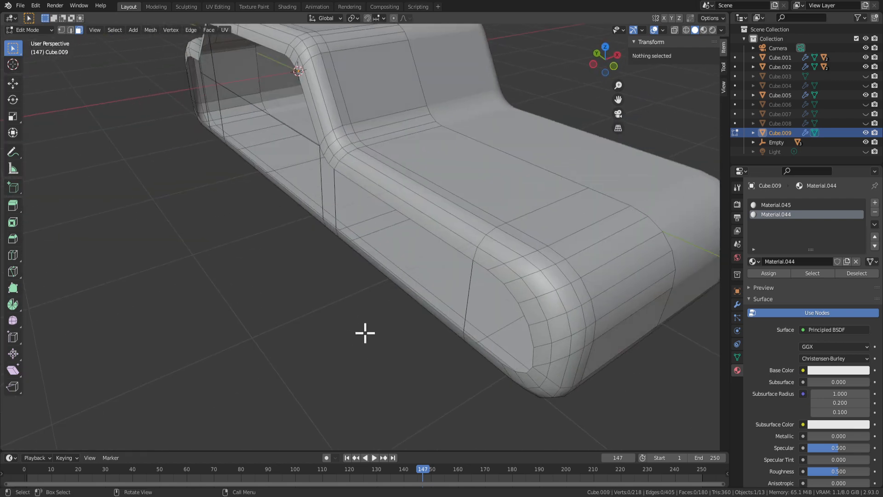
Add two evenly spaced loop cuts across the lower rail's front section.
scroll(396, 318, up, 3)
mouse_move(408, 309)
middle_down()
mouse_move(437, 304)
mouse_move(451, 319)
mouse_move(472, 284)
mouse_move(388, 286)
mouse_move(379, 300)
mouse_move(465, 256)
mouse_move(455, 236)
mouse_move(316, 255)
mouse_move(367, 199)
middle_up()
key(ctrl+r)
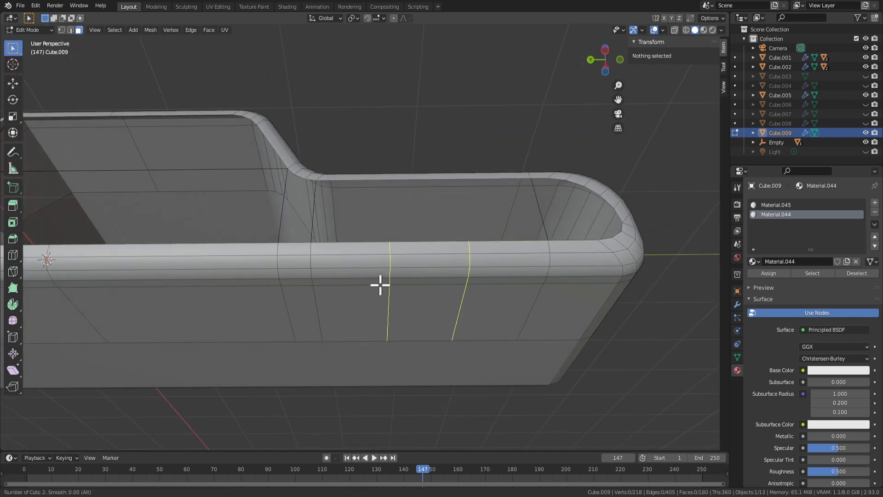
click(380, 285)
right_click(380, 285)
Select the outer rail faces between the two new loop cuts.
middle_drag(449, 312, 470, 321)
key(3)
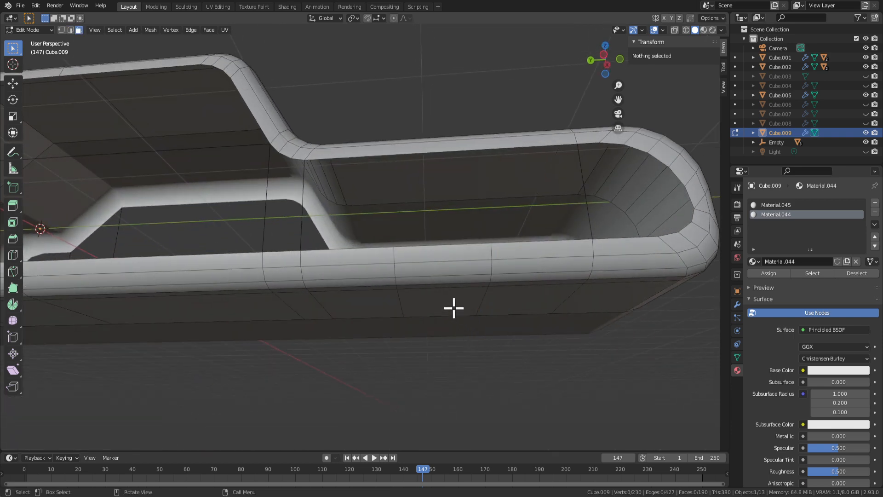
click(454, 308)
shift+click(442, 283)
shift+click(450, 289)
shift+click(455, 271)
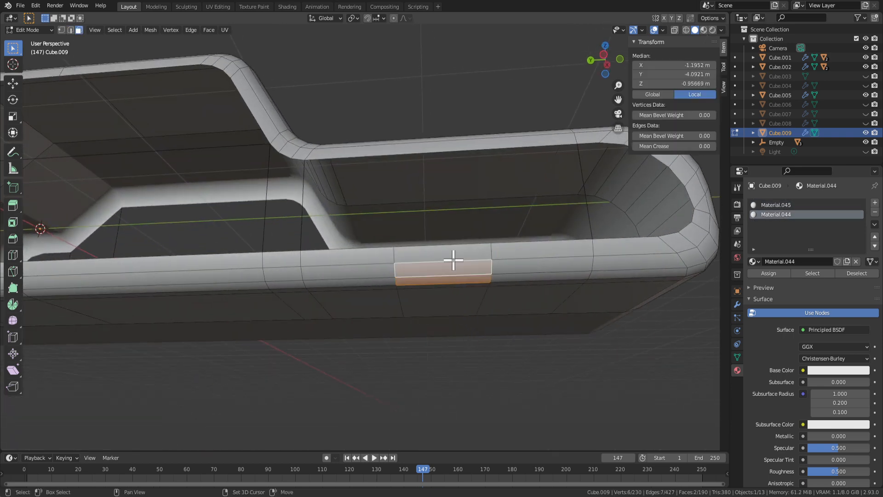
Undo the face selections and the two loop cuts on the lower rail.
key(ctrl+z)
key(ctrl+z)
key(ctrl+z)
key(ctrl+z)
key(ctrl+z)
key(ctrl+z)
Move the edited car body and the spare copy together about -28 m along the global X axis.
middle_drag(477, 283, 352, 277)
scroll(460, 297, down, 8)
key(Tab)
scroll(231, 218, down, 5)
shift+click(383, 236)
key(g)
key(x)
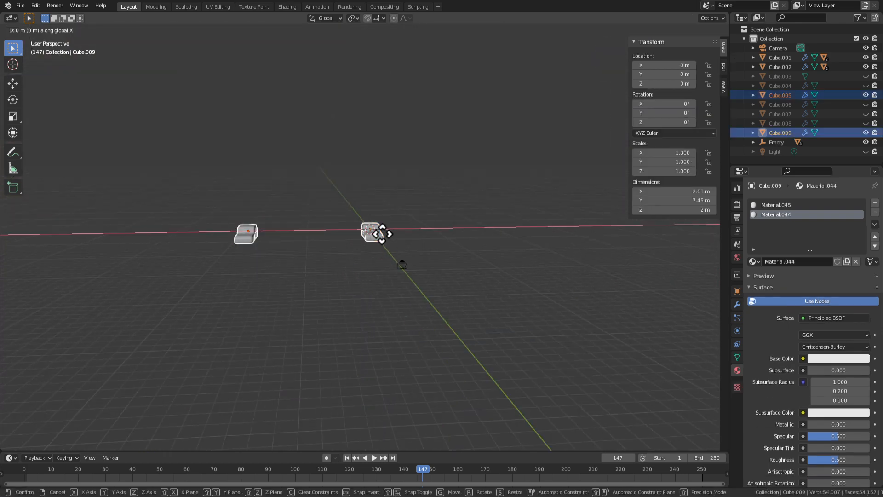
click(198, 237)
Duplicate the moved, most recently edited car body by copy and paste, and reset the copy's location to the world origin.
key(ctrl+c)
key(ctrl+v)
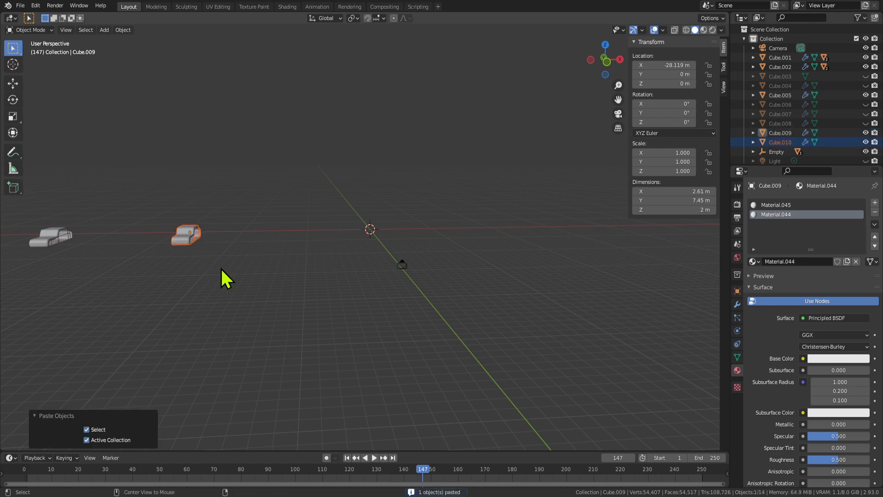
key(alt+g)
click(349, 288)
Add two evenly spaced loop cuts across the front section of the new copy's lower rail.
scroll(416, 276, up, 9)
middle_drag(484, 266, 384, 175)
scroll(408, 246, up, 3)
click(410, 261)
key(Tab)
middle_drag(406, 221, 424, 215)
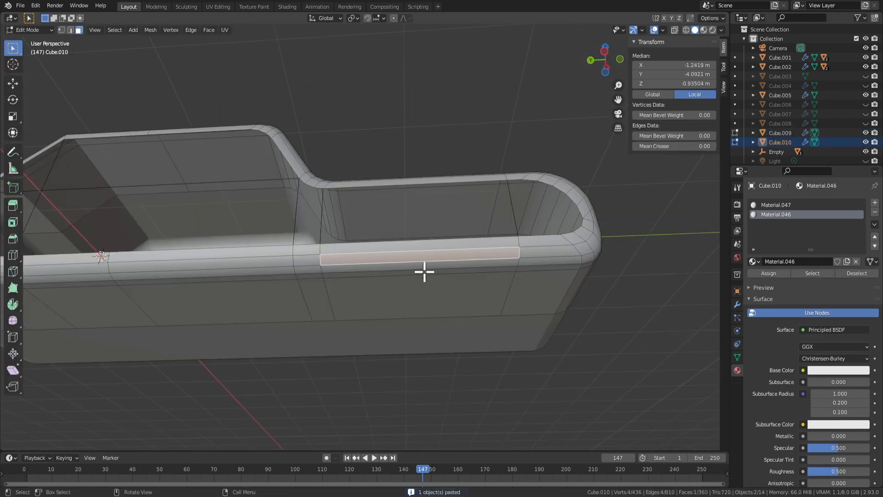
click(424, 292)
mouse_move(425, 292)
middle_down()
mouse_move(432, 308)
mouse_move(453, 302)
mouse_move(436, 262)
mouse_move(426, 281)
middle_up()
click(418, 265)
right_click(414, 317)
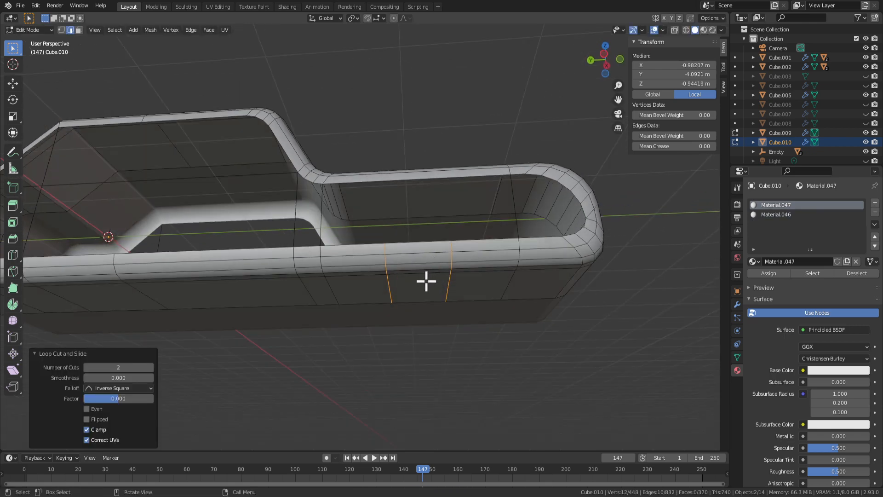
Spread the two new loop cuts apart by scaling them about 2.2 along the global Y axis.
key(y)
key(7)
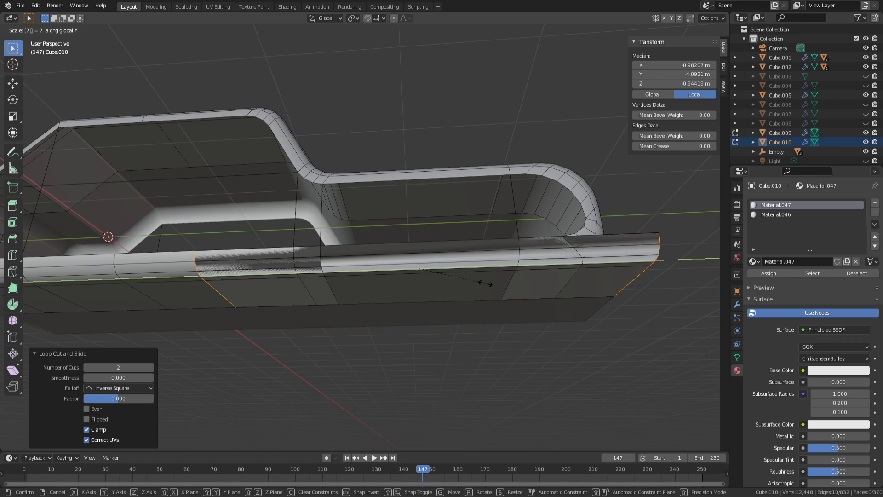
key(BackSpace)
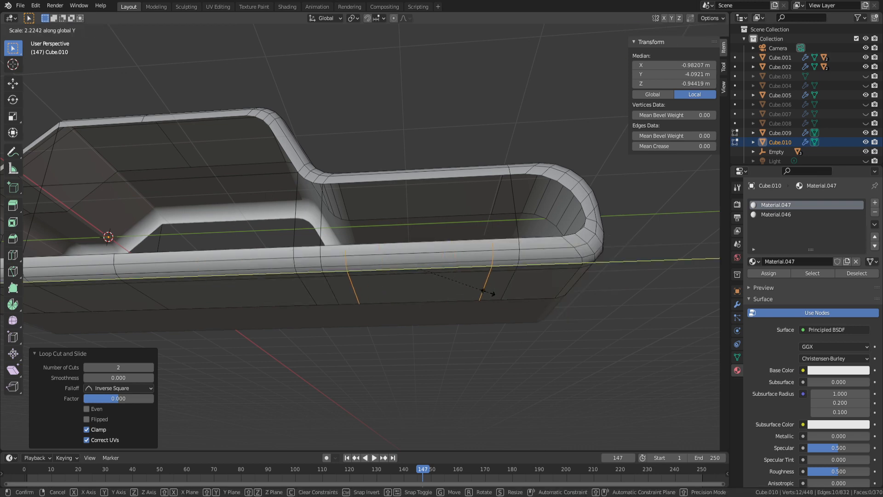
click(480, 285)
Try shifting the rail and underside faces between the two loop cuts up and down along the Z axis.
middle_drag(481, 286, 433, 270)
key(3)
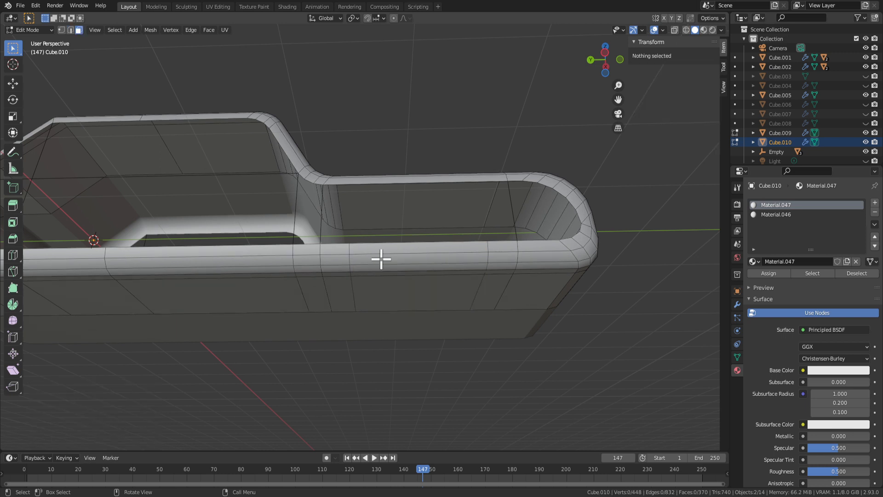
click(428, 288)
shift+click(417, 273)
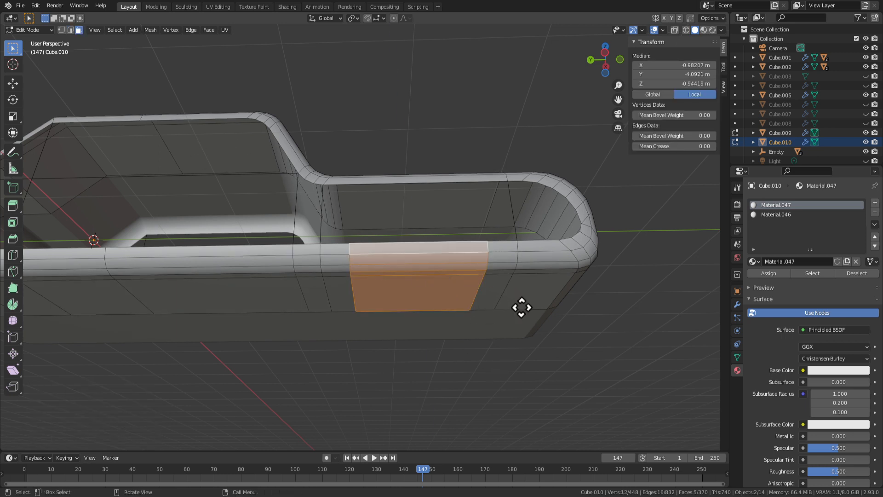
key(e)
click(521, 290)
middle_drag(521, 290, 500, 292)
key(g)
key(z)
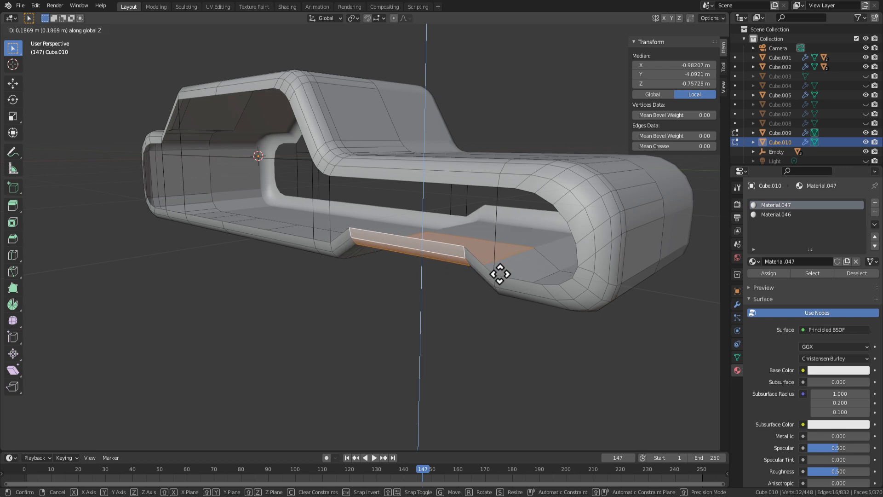
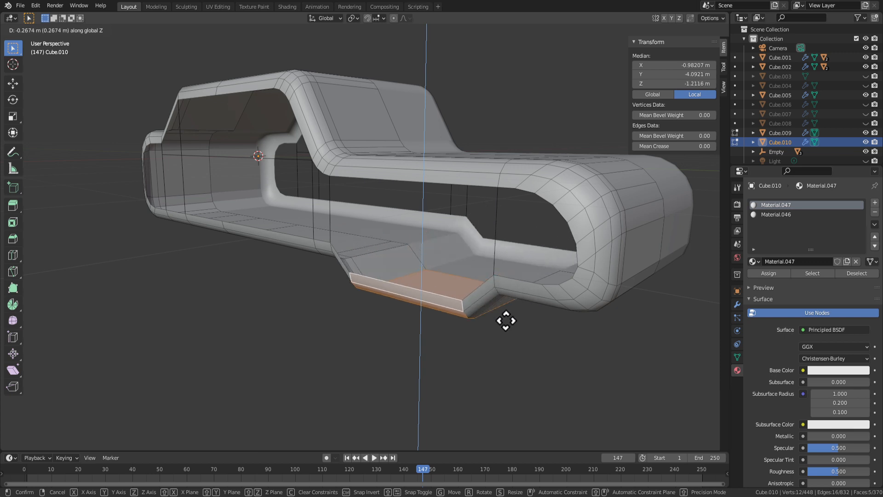
click(505, 277)
middle_drag(504, 277, 528, 278)
Try extruding the selected rail faces about 0.18 m inward and scaling them to about 0.8.
key(e)
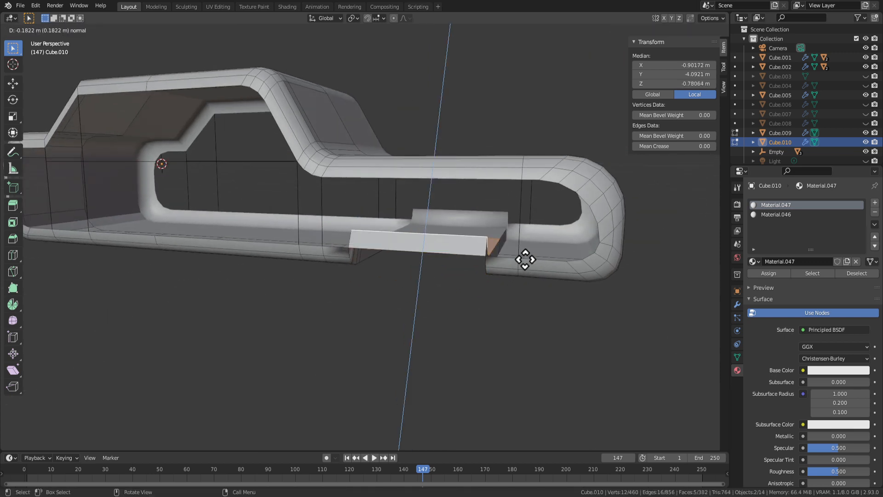
click(525, 260)
key(s)
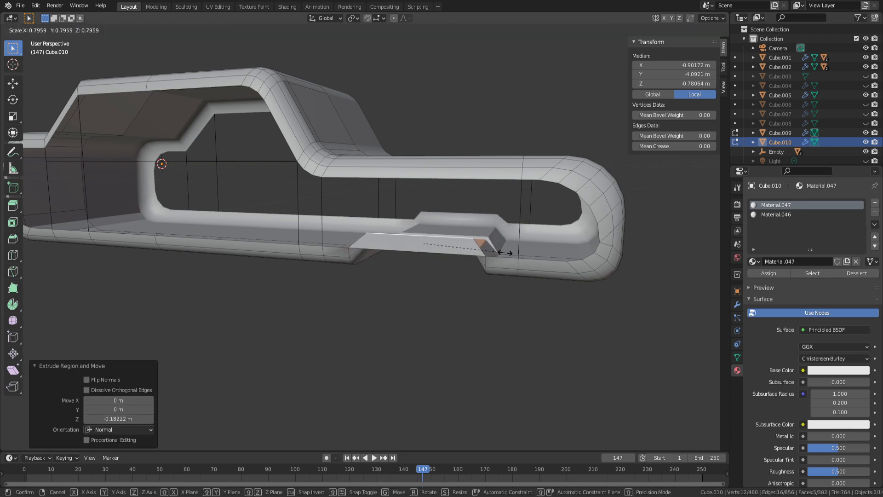
click(505, 253)
mouse_move(505, 253)
middle_down()
mouse_move(587, 209)
mouse_move(515, 268)
mouse_move(479, 241)
mouse_move(505, 254)
middle_up()
Undo the extrusion and scaling of the rail faces.
key(ctrl+z)
key(ctrl+z)
key(ctrl+z)
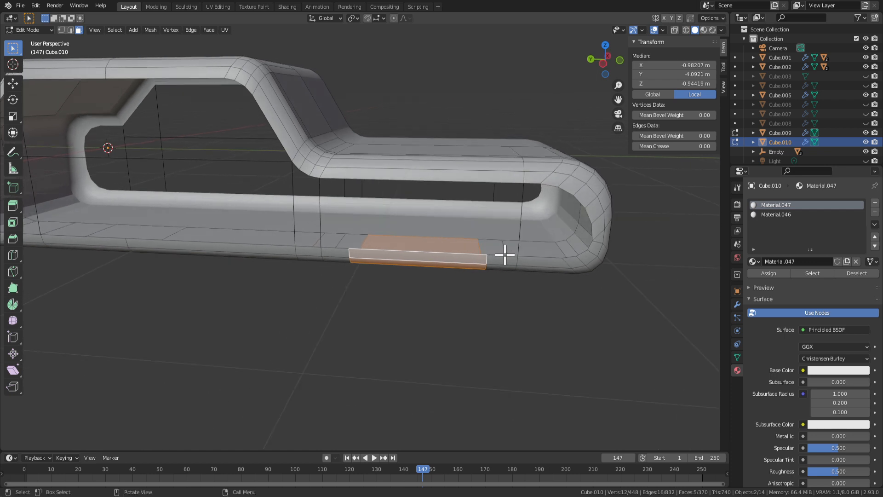
Try raising the selected rail faces about 0.16 m along the Z axis without extruding.
key(g)
key(z)
right_click(499, 239)
key(g)
key(z)
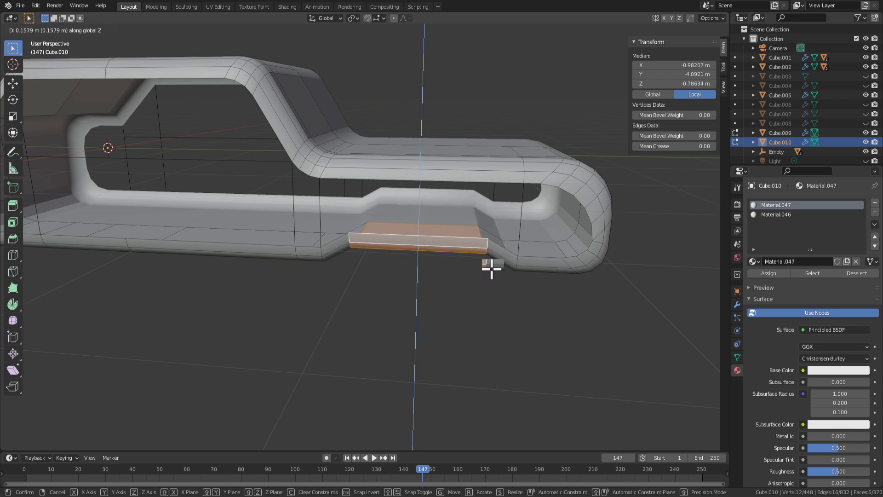
right_click(492, 271)
middle_drag(495, 282, 486, 260)
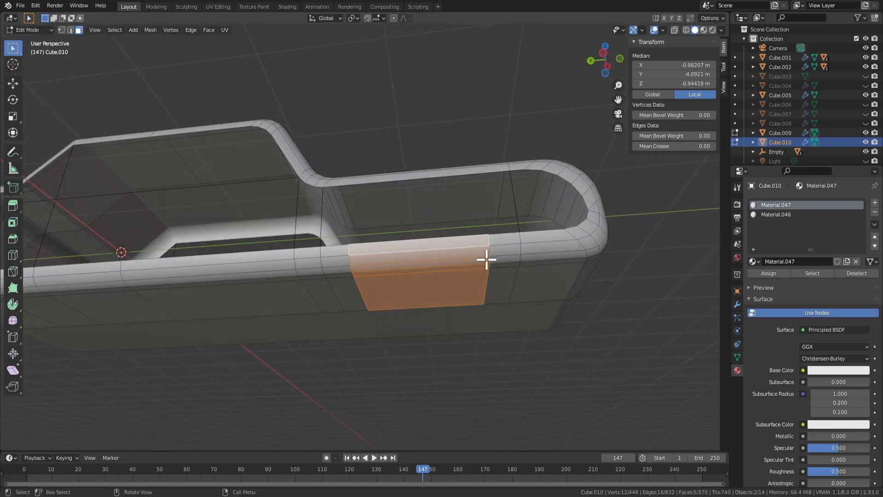
Try subdividing two additional loop cuts between the existing pair and scaling them by 2.816 along the Y axis.
click(415, 281)
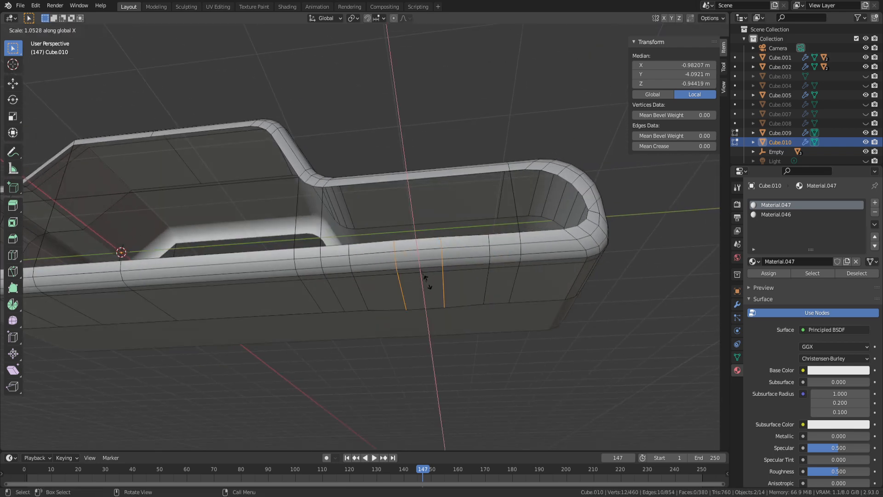
right_click(428, 282)
key(y)
right_click(428, 275)
click(414, 212)
key(s)
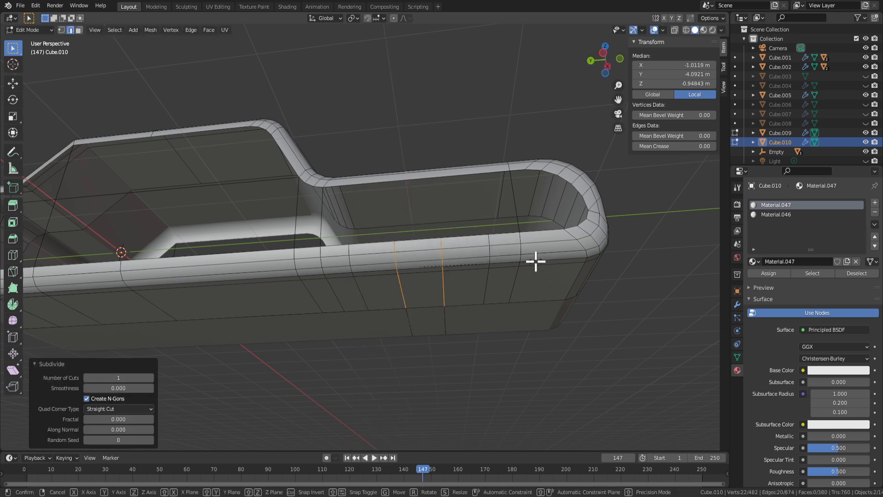
key(y)
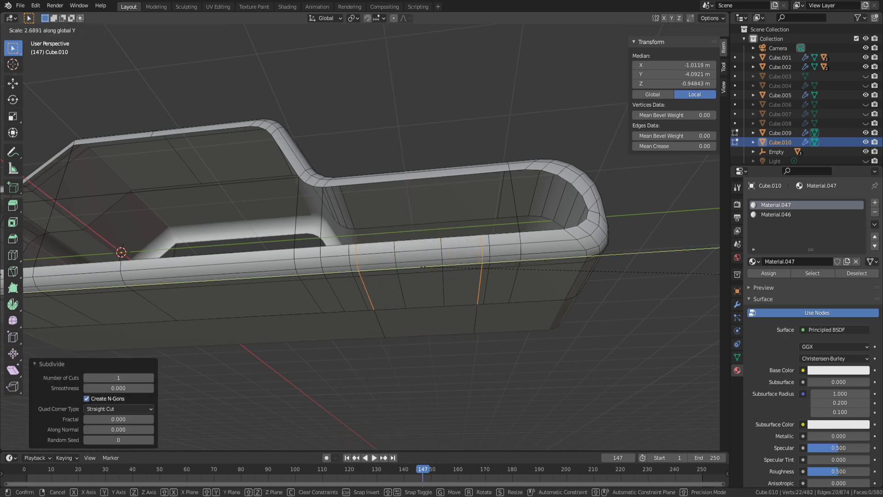
click(23, 274)
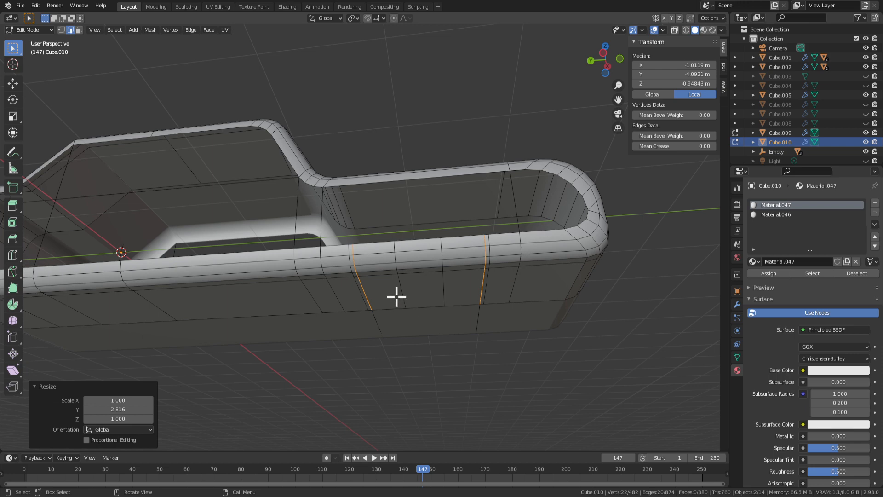
Try selecting the underside faces between the additional loop cuts.
key(3)
click(383, 286)
shift+click(421, 288)
key(c)
middle_drag(454, 266, 405, 298)
key(Escape)
Undo the latest face selections, the scaling, the subdivision and the additional pair of loop cuts.
key(ctrl+z)
key(ctrl+z)
key(ctrl+z)
key(ctrl+z)
key(ctrl+z)
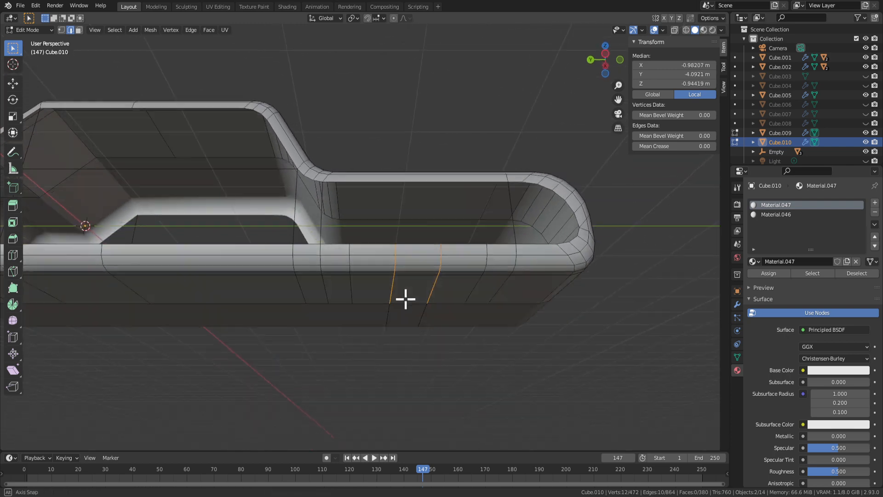
key(ctrl+z)
key(ctrl+z)
Put only the car body copy at the origin into Edit Mode and clear its face selection.
middle_drag(507, 330, 471, 331)
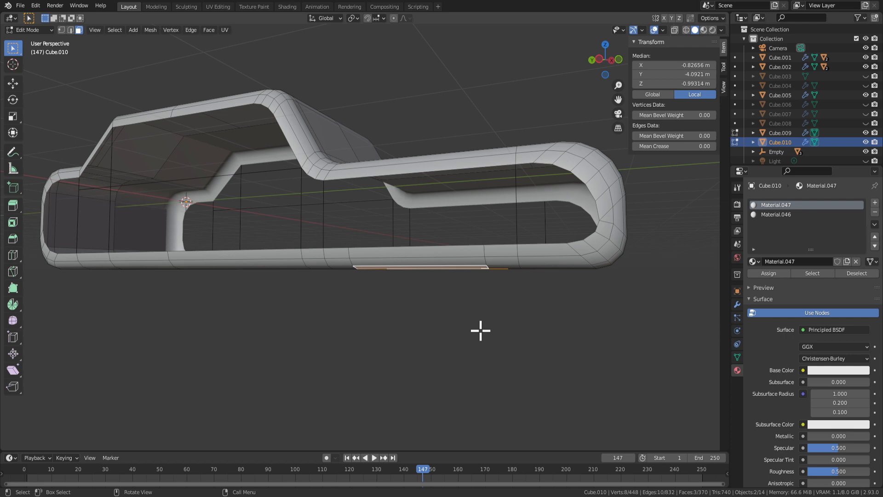
middle_drag(406, 299, 445, 316)
scroll(447, 317, up, 2)
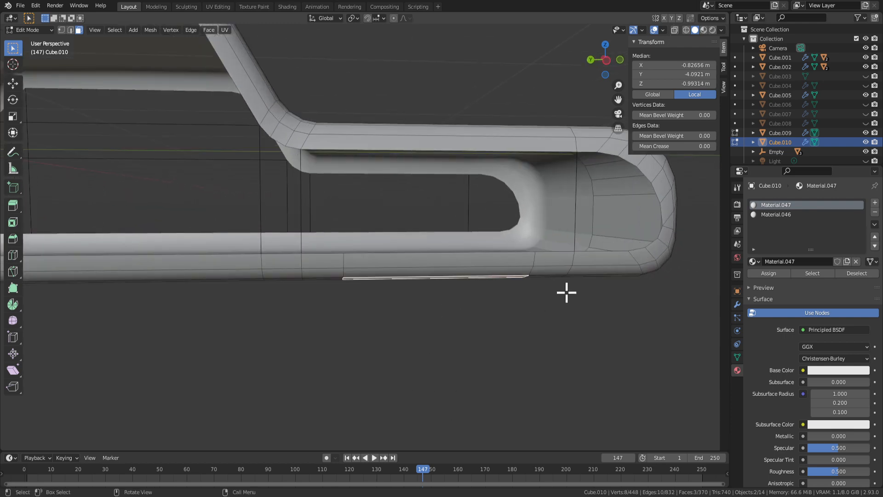
middle_drag(566, 292, 572, 322)
key(Tab)
click(379, 284)
key(Tab)
middle_drag(497, 304, 553, 283)
scroll(379, 283, down, 4)
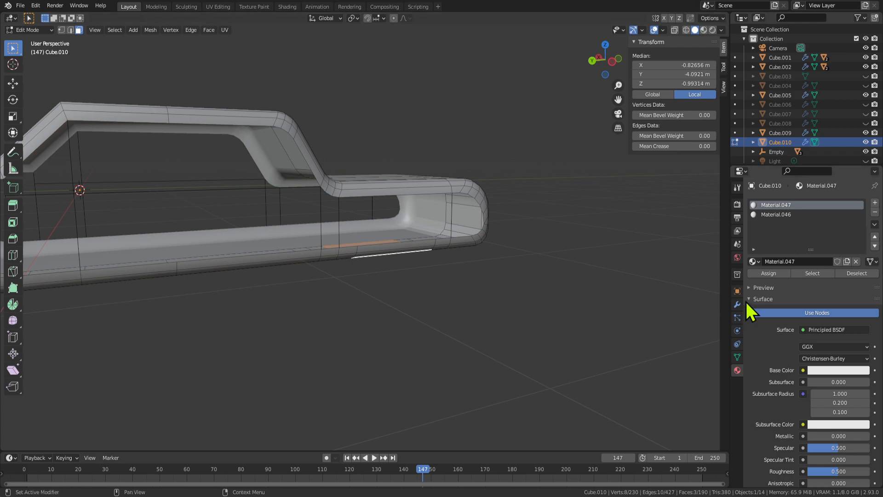
mouse_move(336, 279)
middle_down()
mouse_move(367, 292)
mouse_move(343, 274)
middle_up()
key(Tab)
key(Tab)
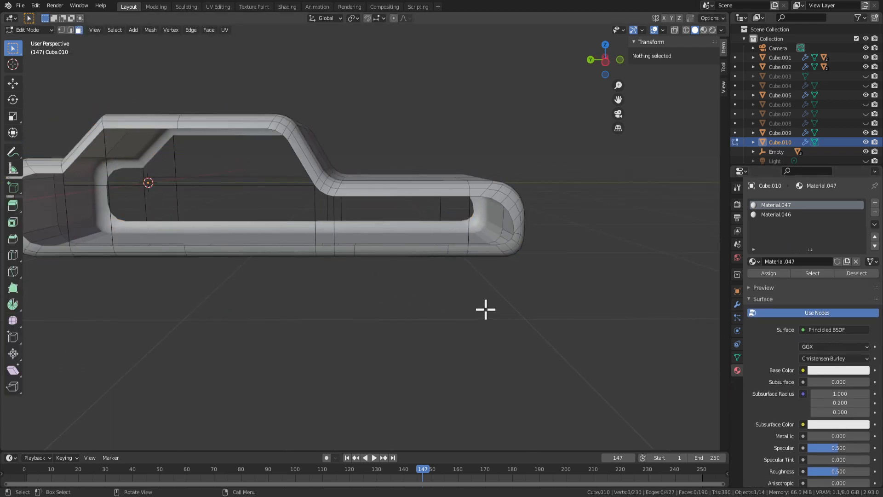
Select the five rail and underside faces between the two loop cuts and raise them along the Z axis.
scroll(485, 309, up, 5)
click(424, 282)
shift+click(422, 274)
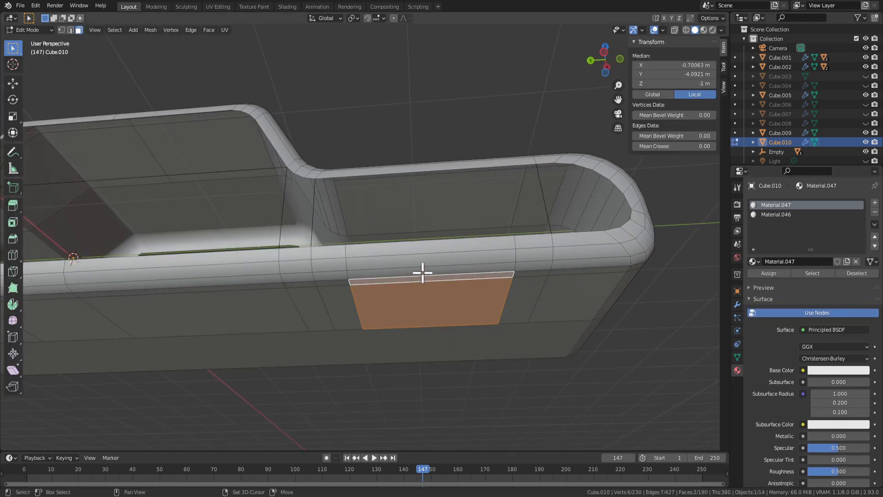
middle_drag(478, 251, 477, 292)
key(g)
key(z)
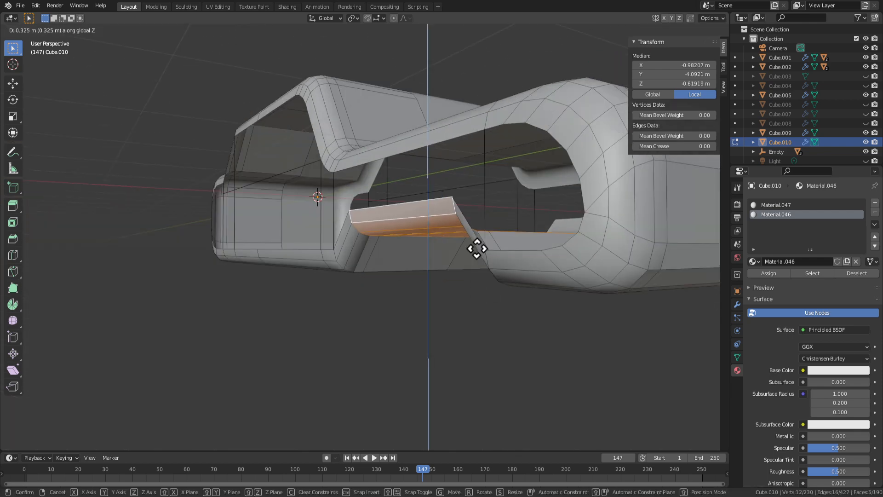
right_click(509, 252)
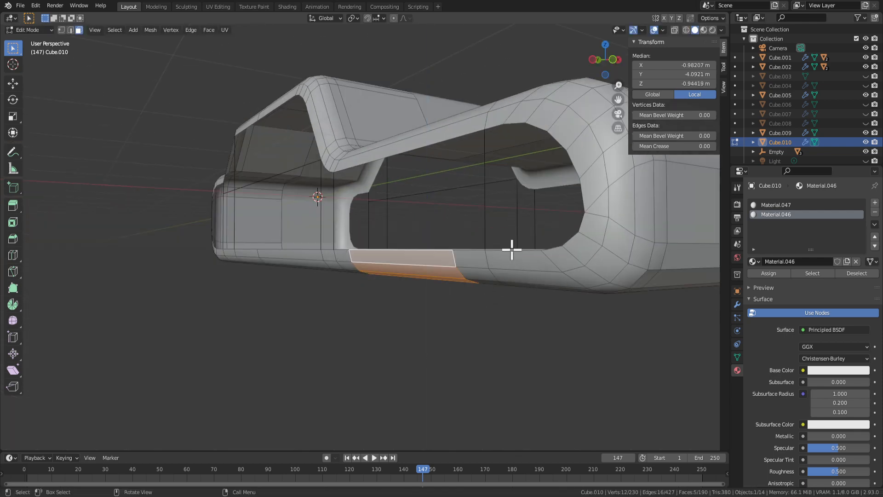
key(g)
middle_drag(510, 250, 613, 272)
key(z)
click(543, 227)
Examine the raised section of the lower rail up close in Object Mode and from farther away.
key(Tab)
scroll(504, 269, up, 2)
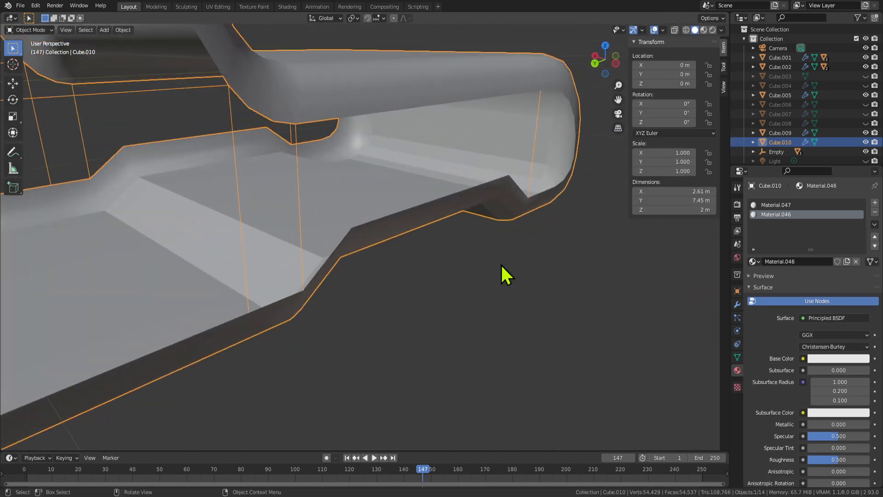
middle_drag(502, 266, 469, 277)
key(Tab)
scroll(480, 254, down, 4)
key(Tab)
middle_drag(451, 247, 277, 253)
scroll(278, 252, down, 6)
Try revealing all hidden objects to compare the car body versions, and undo the reveal.
key(alt+h)
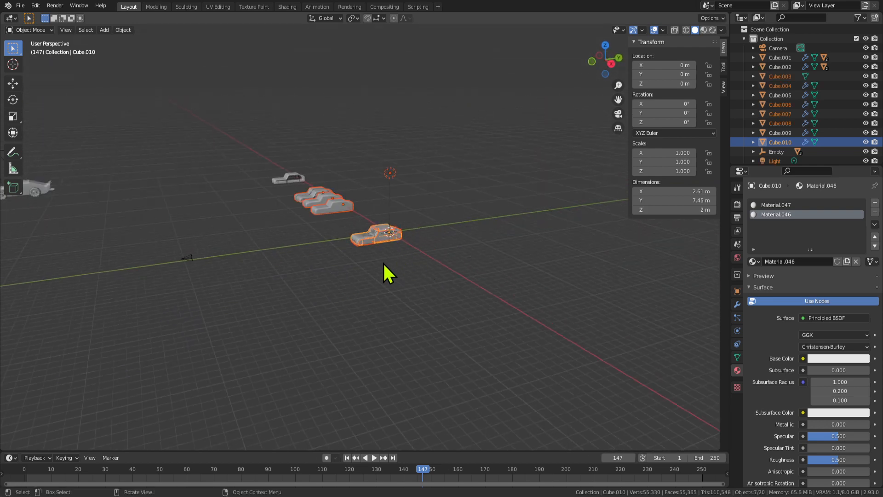
scroll(366, 239, up, 6)
key(ctrl+z)
scroll(367, 239, down, 4)
middle_drag(366, 238, 419, 269)
key(g)
key(y)
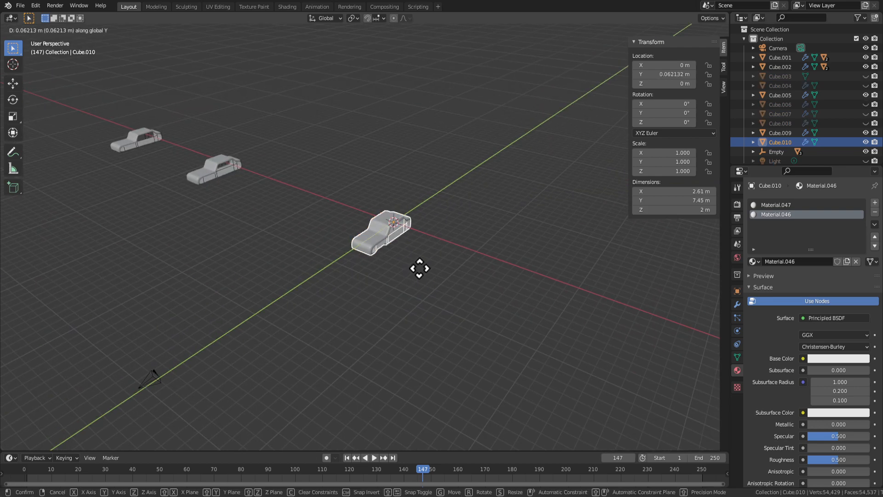
key(Escape)
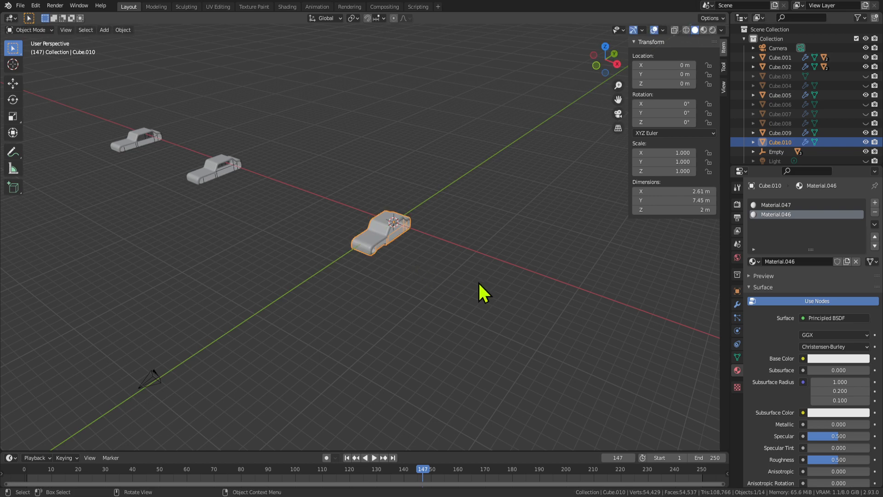
Try revealing the hidden objects and moving them with the origin car body along the X axis.
key(alt+h)
key(g)
key(x)
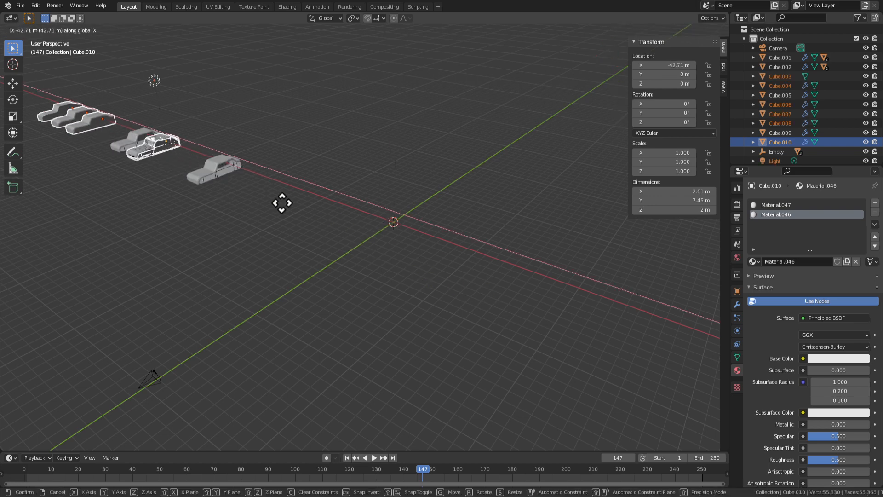
key(Escape)
scroll(353, 217, down, 3)
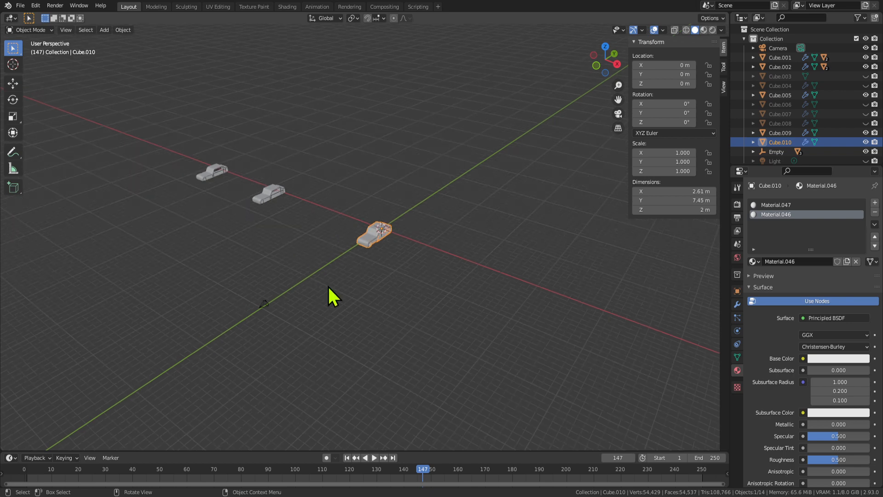
Move the two spare car bodies along the X axis to the positive side of the origin and reveal all hidden objects.
click(327, 286)
mouse_move(328, 285)
middle_down()
mouse_move(278, 256)
mouse_move(317, 275)
middle_up()
drag(296, 213, 212, 130)
key(g)
key(y)
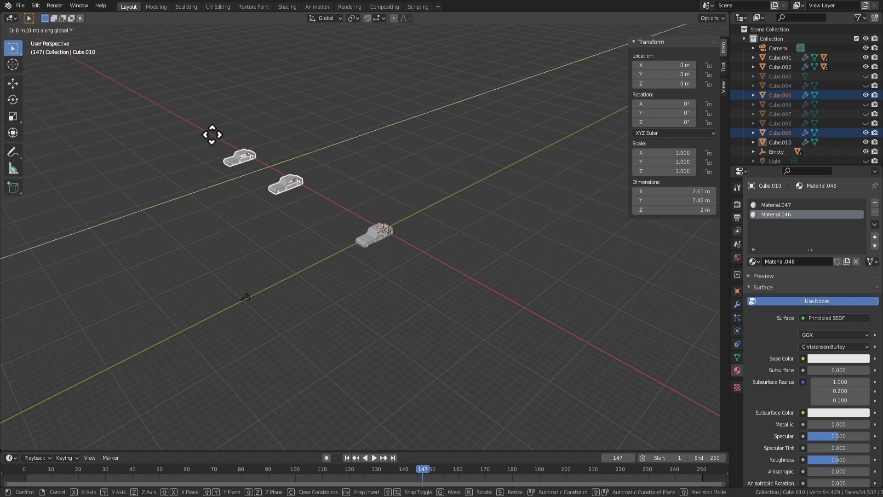
click(545, 324)
click(409, 315)
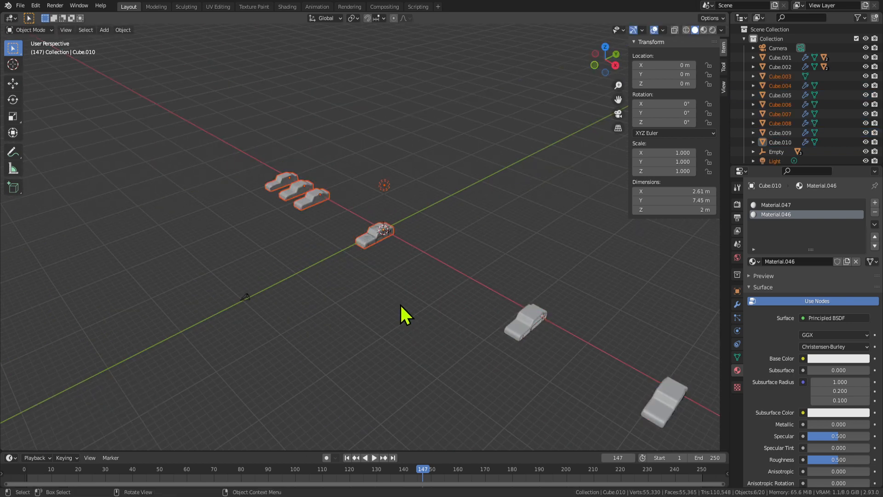
Move the selected car bodies and the light farther out along the negative X axis in two moves.
key(g)
key(x)
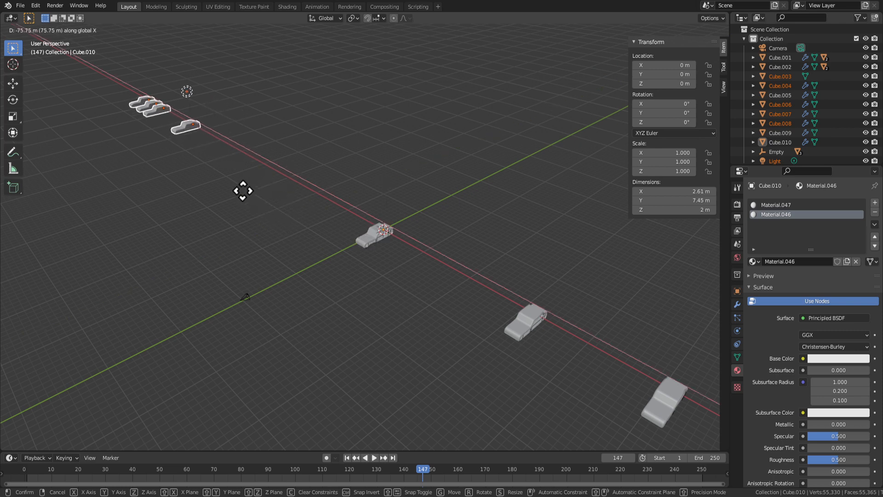
click(243, 191)
key(g)
key(x)
click(201, 182)
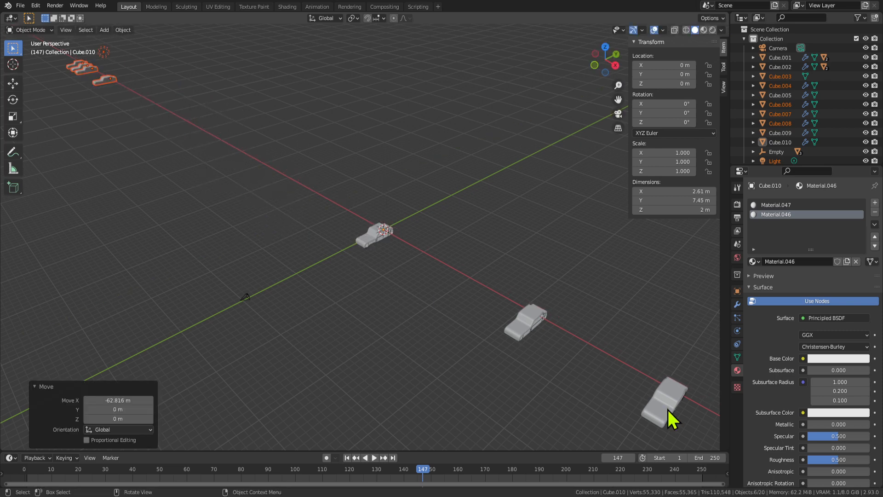
Move the two spare car bodies from the positive side of the origin by about -118 m along X.
drag(611, 380, 483, 300)
key(g)
key(x)
click(67, 82)
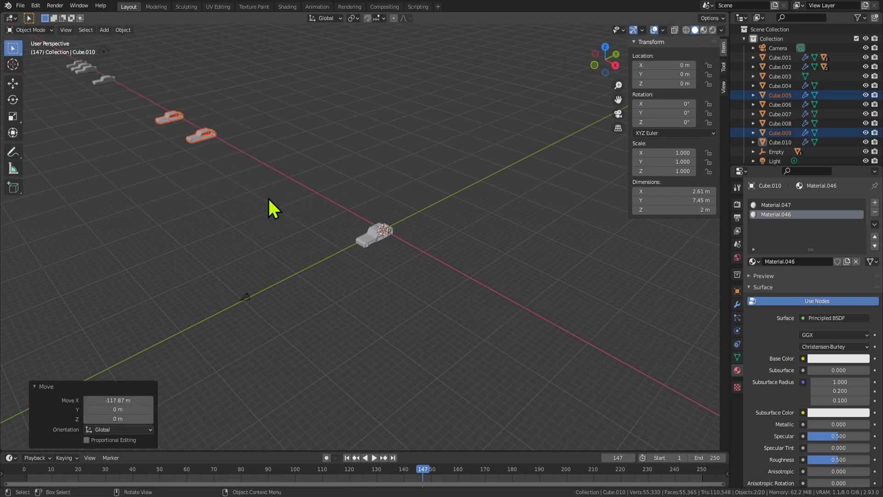
Try copying a wheel axle of the finished car and clearing its location, and undo the change.
click(373, 234)
middle_drag(325, 190, 267, 171)
click(221, 185)
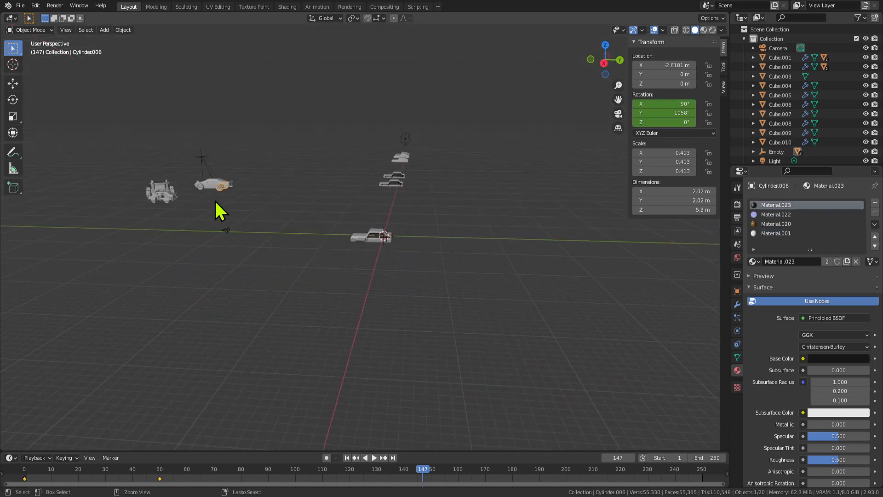
key(ctrl+c)
key(alt+g)
click(412, 309)
middle_drag(413, 311, 426, 313)
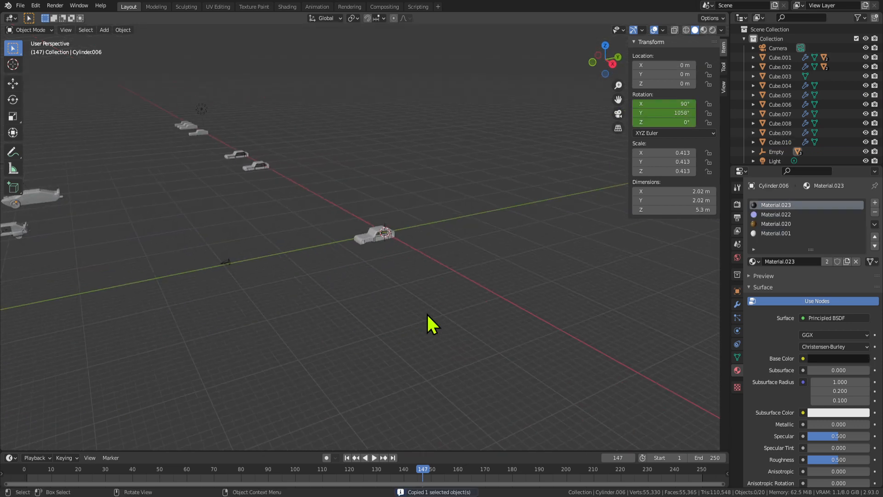
key(ctrl+z)
key(ctrl+z)
key(ctrl+z)
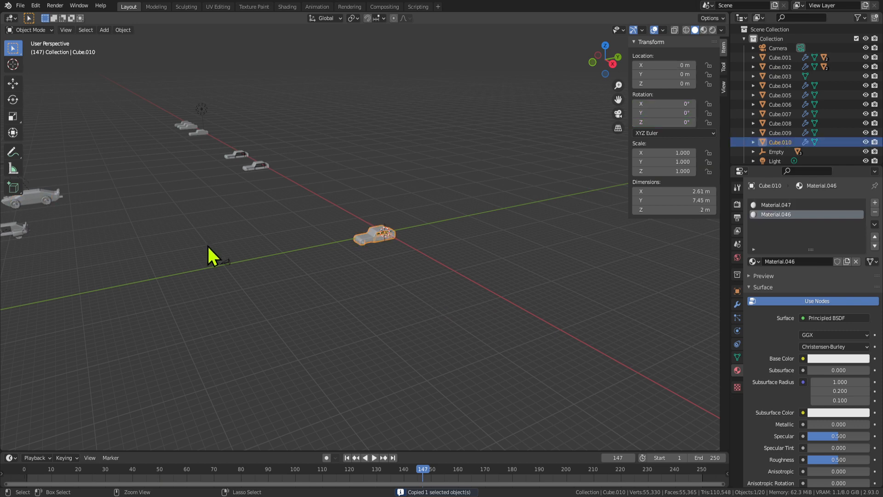
Try pasting the copied wheel axle beside the car body at the origin, and delete the pasted copy.
click(49, 203)
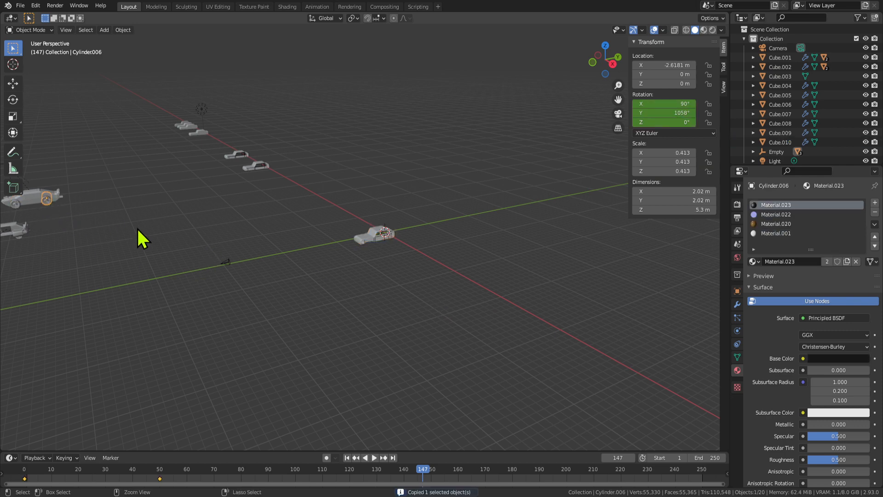
key(ctrl+v)
scroll(384, 240, up, 2)
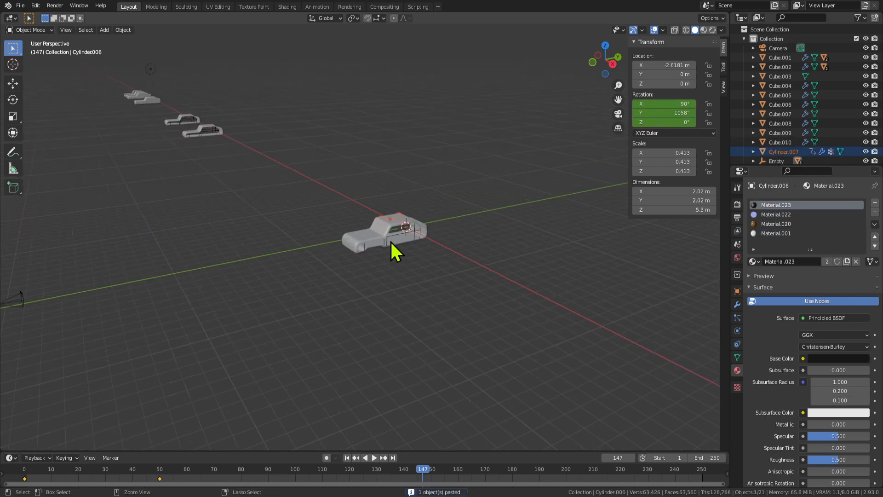
key(x)
click(394, 242)
scroll(106, 207, down, 4)
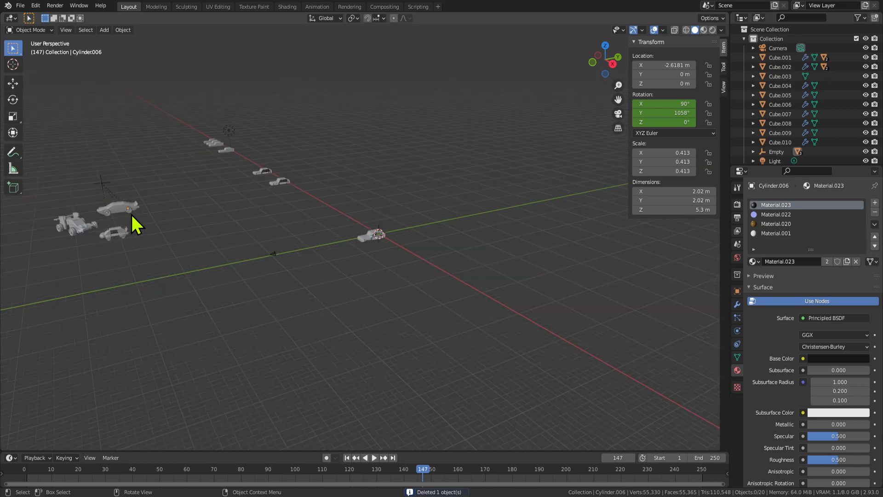
Duplicate the finished car's two wheel axles with their empty, and place the copied empty about 6.55 m above the origin.
click(105, 190)
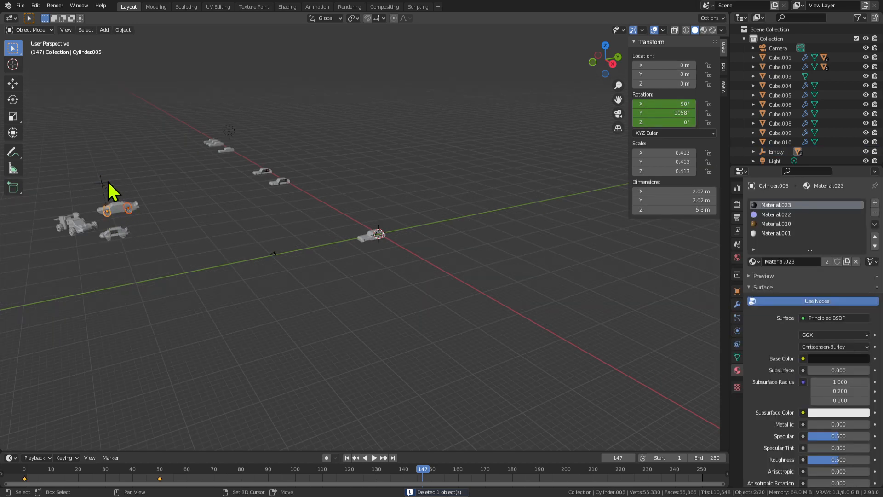
click(108, 183)
key(shift+d)
click(217, 187)
key(alt+a)
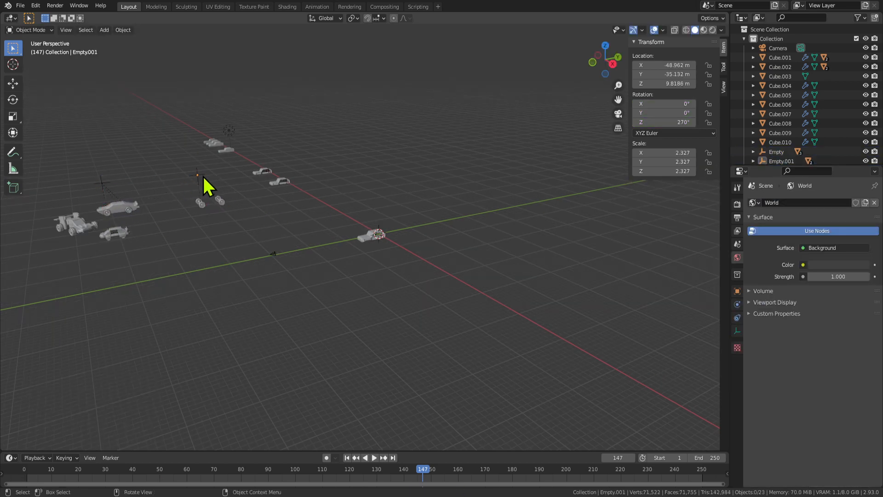
click(461, 231)
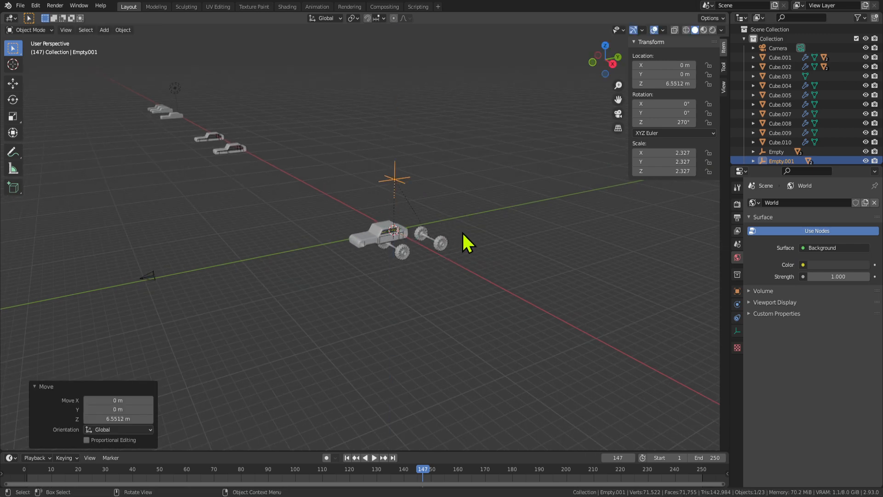
Move the duplicated wheels' empty to about -4.22 m in Y and raise it to about 7.34 m in Z.
key(KP_Decimal)
scroll(460, 226, down, 4)
key(g)
key(y)
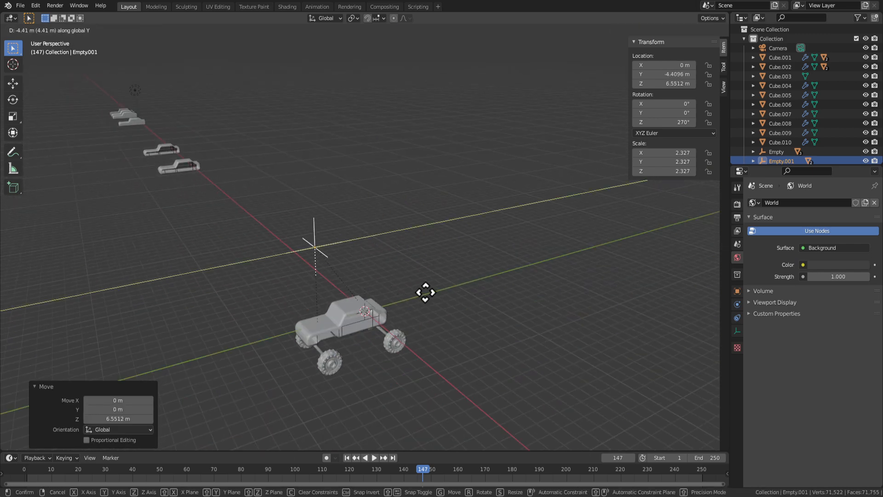
key(z)
click(429, 291)
Scale the wheels' empty down to about 1.962 and lower it by about 0.54 m along Z.
key(s)
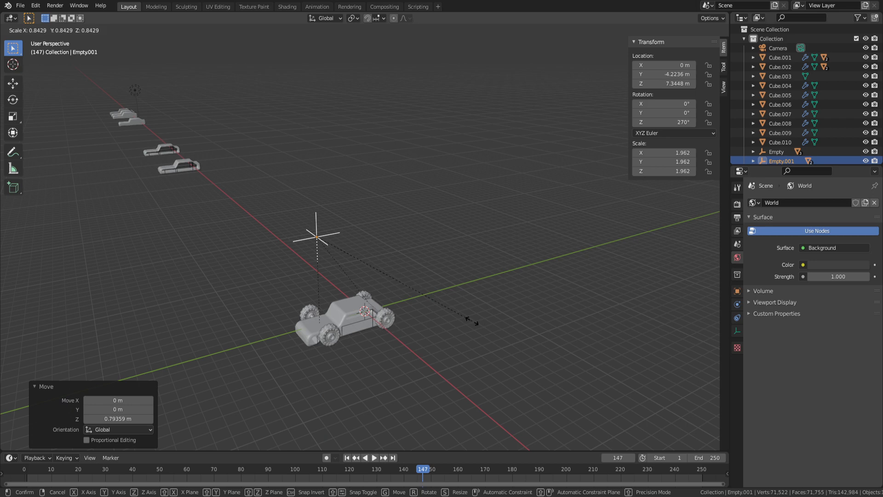
key(g)
middle_drag(462, 332, 510, 300)
click(514, 327)
Scale the wheels' empty by about 0.8 and lower it about 2 m along Z, bringing the wheels under the body.
key(KP_Decimal)
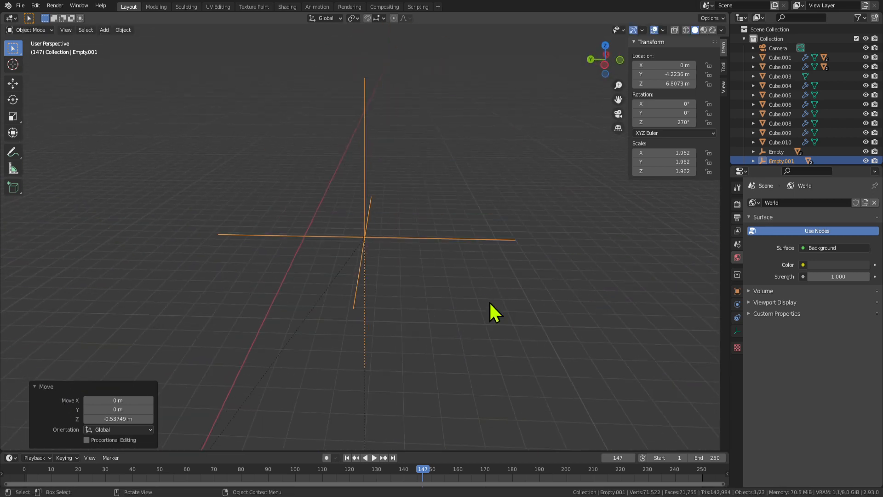
middle_drag(489, 352, 425, 495)
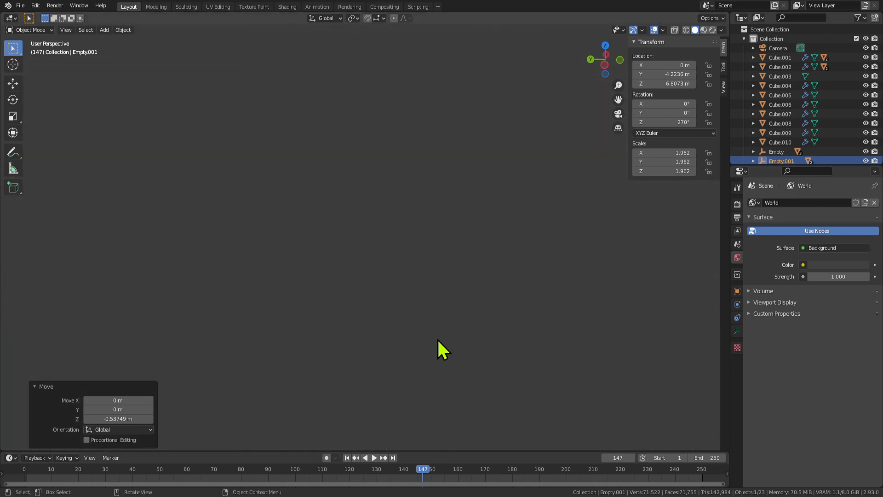
middle_drag(461, 347, 402, 188)
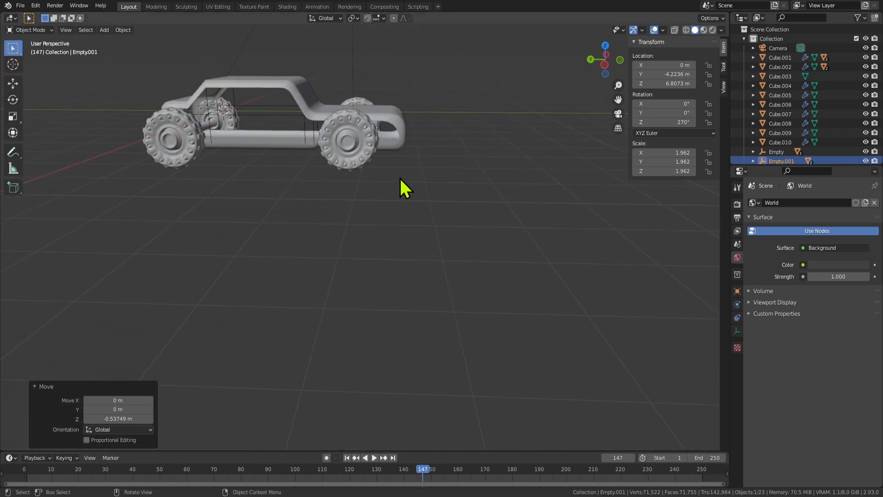
scroll(429, 169, up, 4)
key(s)
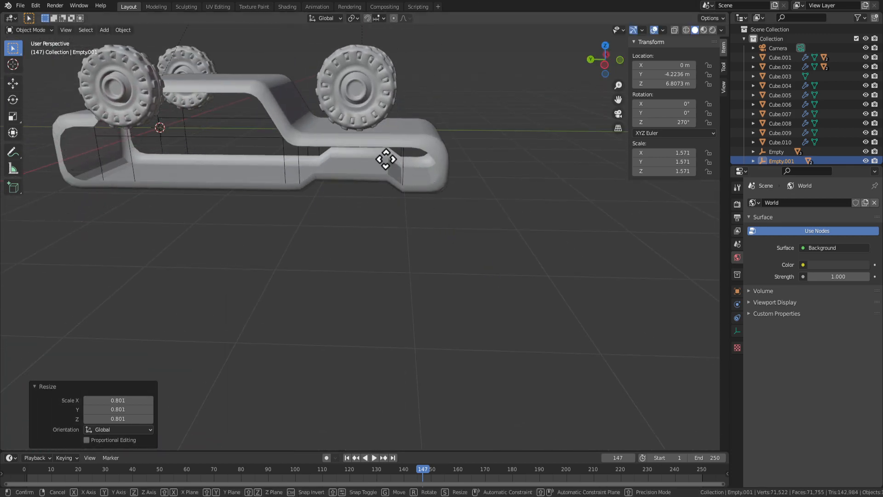
click(387, 166)
key(g)
key(z)
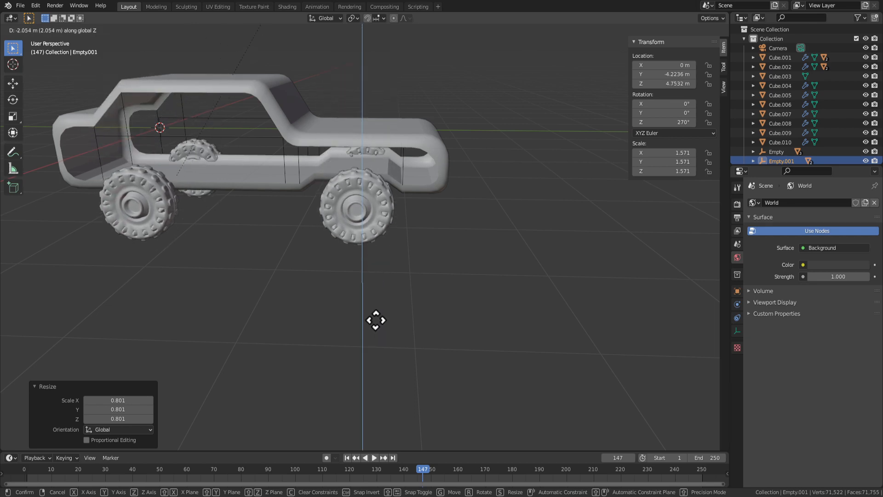
click(445, 292)
Adjust the wheel set's width to the car body by scaling its empty along the X axis.
middle_drag(445, 291, 466, 283)
key(s)
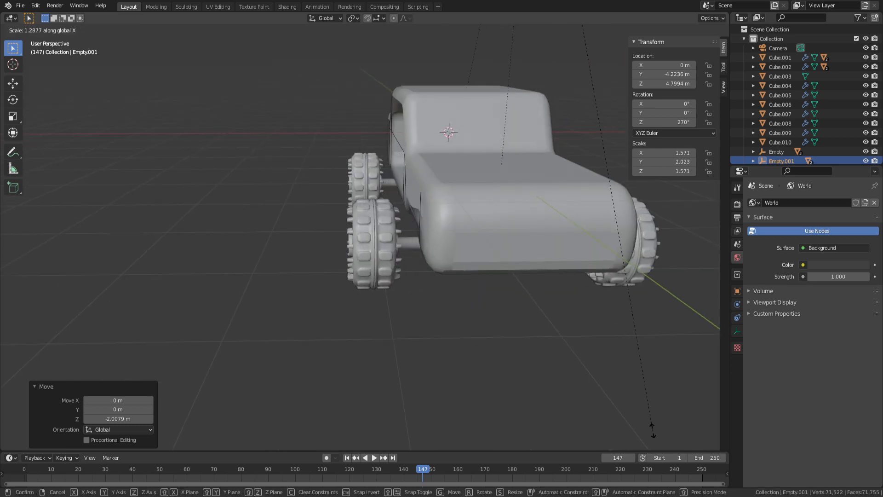
click(627, 320)
middle_drag(554, 319, 604, 308)
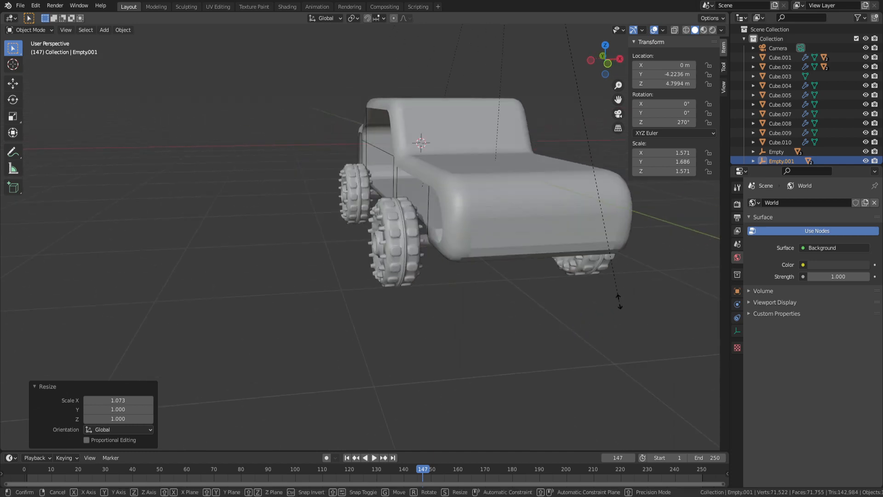
key(x)
click(504, 155)
Scale the wheels' empty by about 0.92 and lower it about 0.74 m along Z.
middle_drag(504, 155, 585, 187)
key(s)
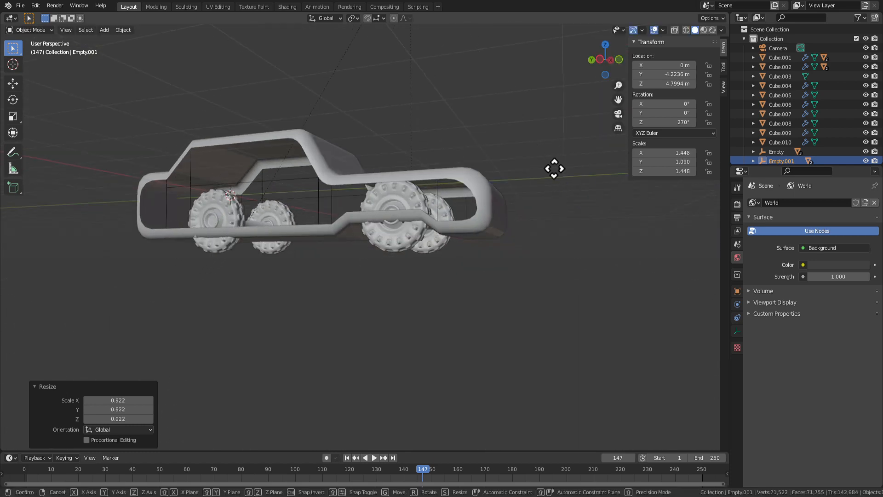
key(g)
key(z)
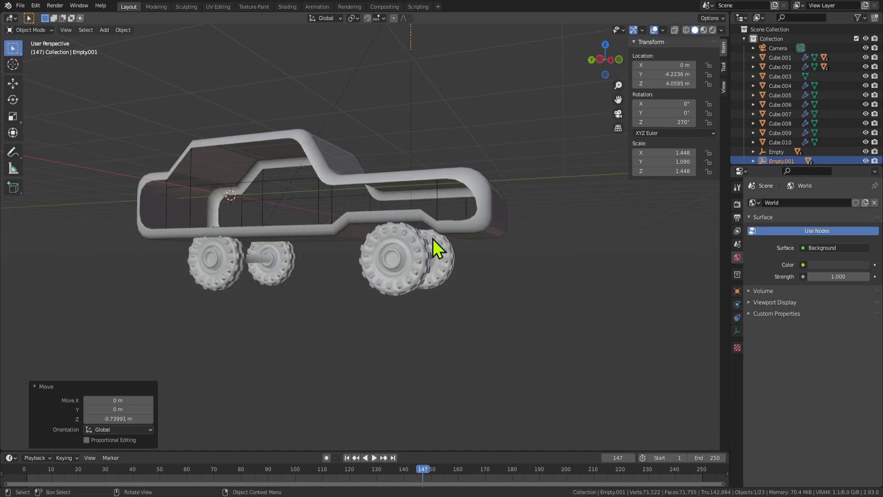
Examine how the front wheels sit under the raised section of the lower rail from several angles.
scroll(435, 258, up, 2)
key(alt+a)
scroll(407, 317, up, 2)
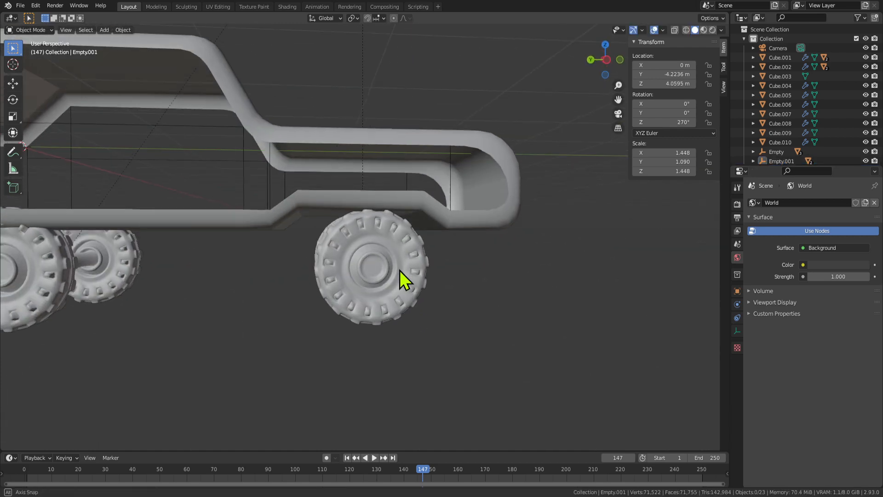
scroll(423, 280, down, 6)
middle_drag(423, 294, 380, 282)
scroll(387, 271, up, 5)
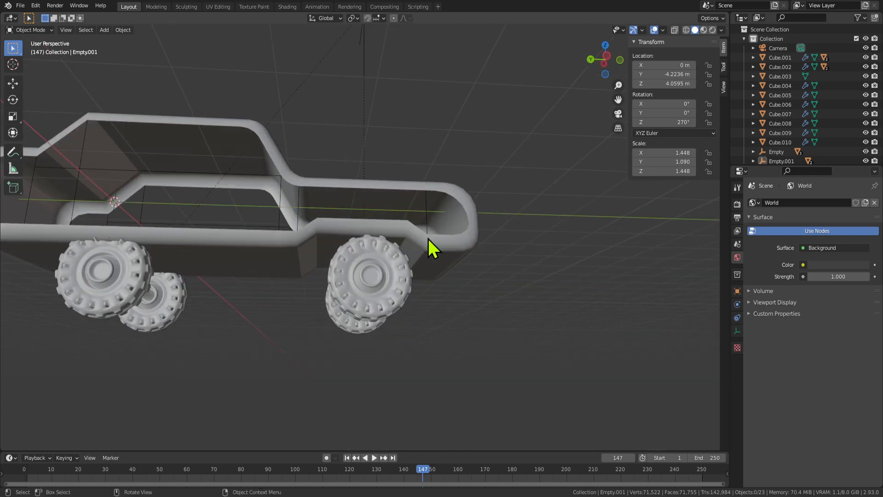
middle_drag(429, 239, 315, 282)
scroll(417, 267, down, 3)
scroll(420, 269, up, 3)
scroll(528, 260, down, 3)
Try scaling the wheel axles directly by about 0.64 and stretching them along X, and undo the scaling.
click(447, 310)
key(s)
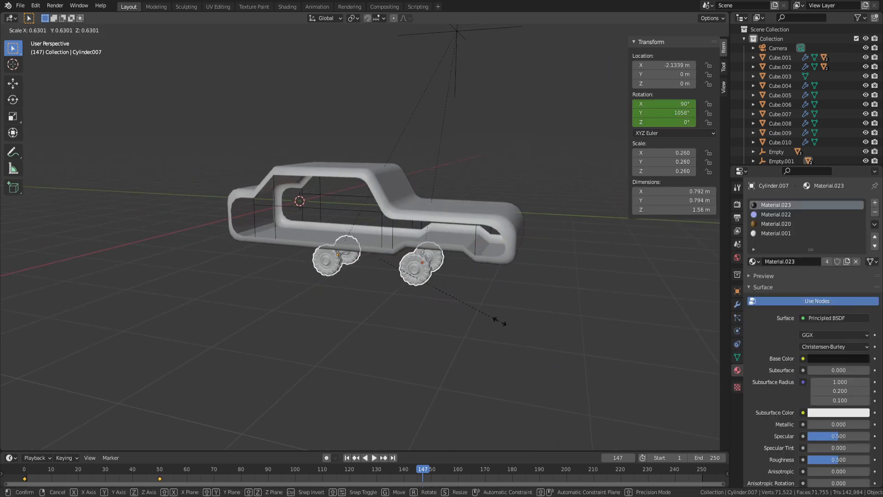
click(500, 320)
key(g)
key(Escape)
key(s)
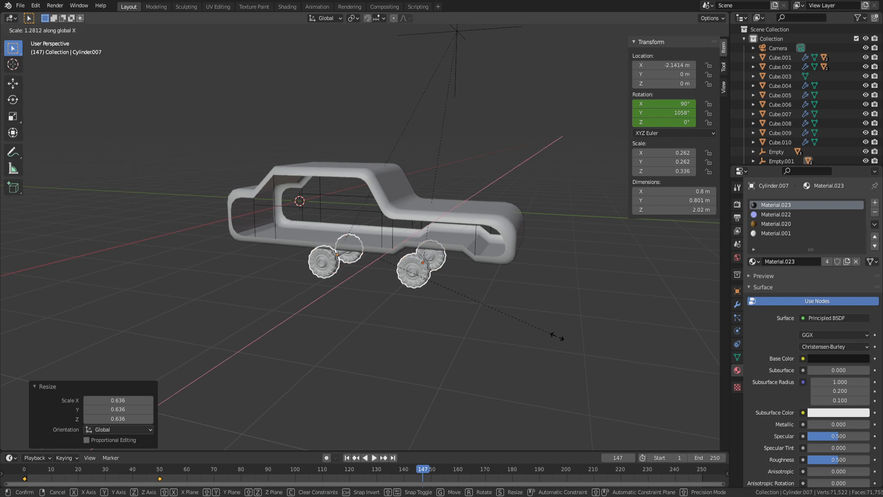
key(Escape)
key(ctrl+z)
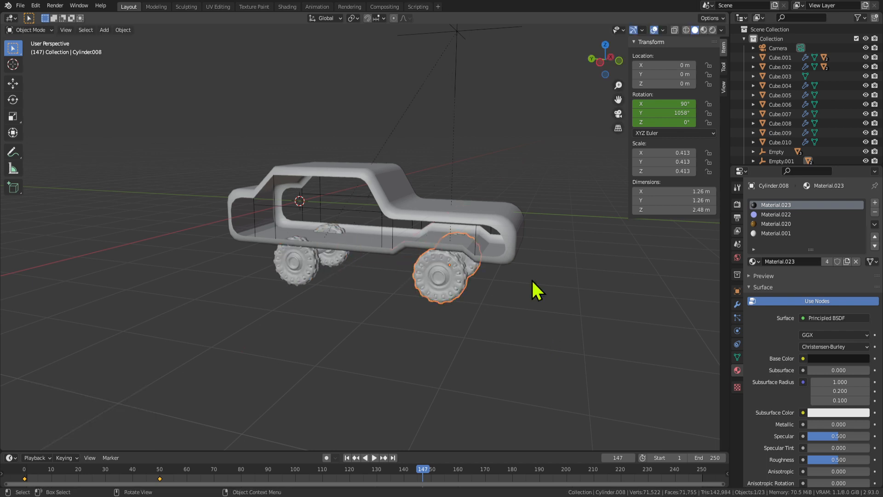
Scale the wheels' empty down to about 1.004 and lower it to about 2.66 m in Z.
click(459, 35)
key(s)
click(556, 263)
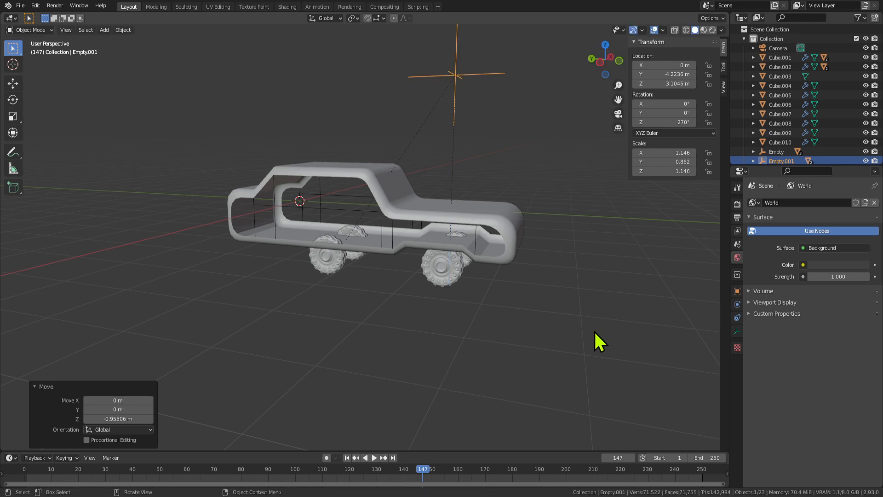
middle_drag(595, 331, 605, 308)
key(s)
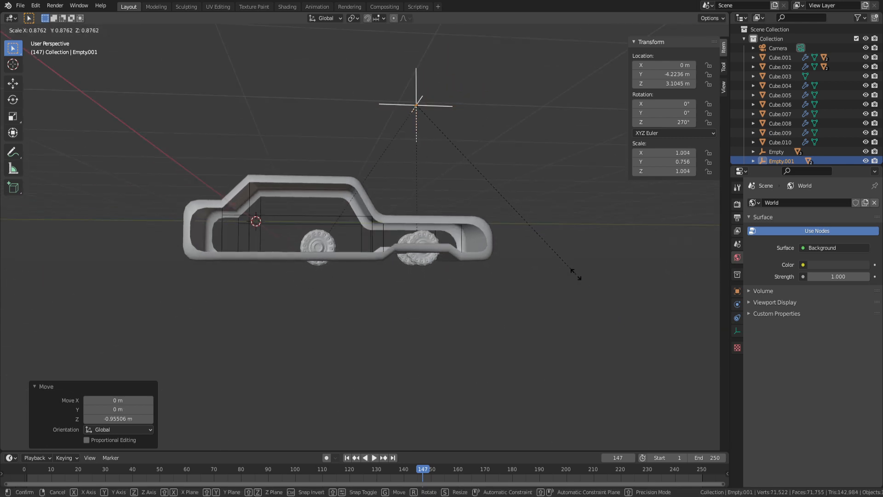
click(579, 290)
middle_drag(582, 309, 491, 282)
key(s)
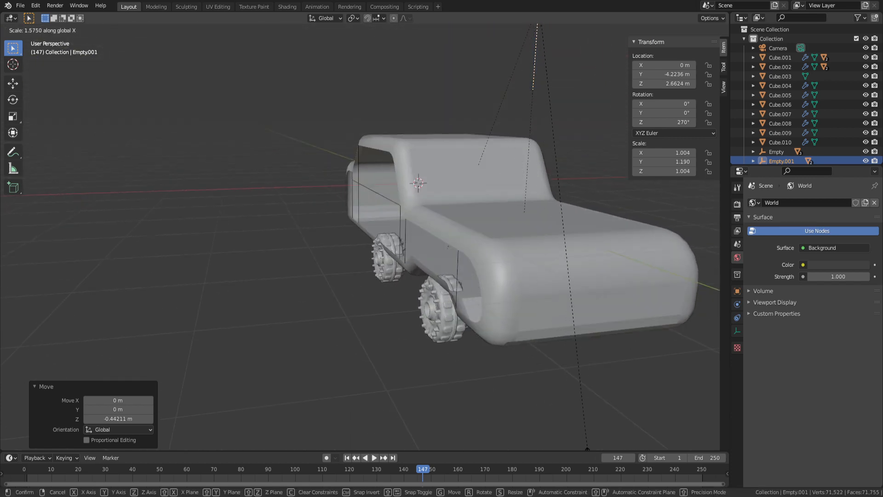
click(491, 13)
scroll(492, 123, down, 4)
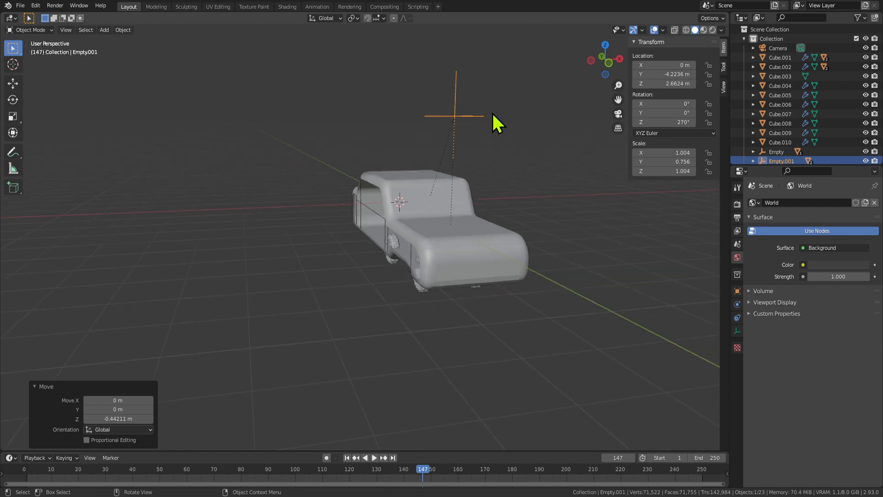
Widen the wheel set along the X axis and rescale it to fit beneath the car body.
key(s)
key(x)
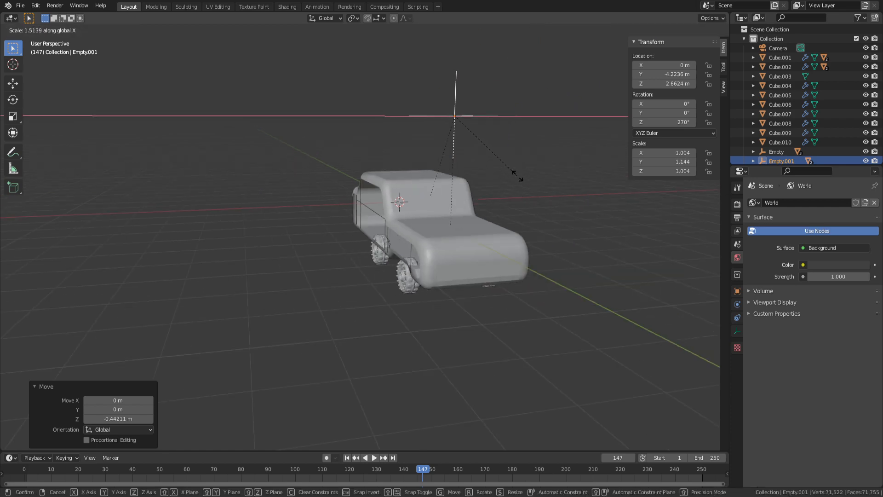
middle_drag(517, 235, 489, 256)
key(s)
click(552, 267)
Select the car body at the origin and open its mesh in Edit Mode.
scroll(492, 254, up, 3)
click(520, 258)
key(Tab)
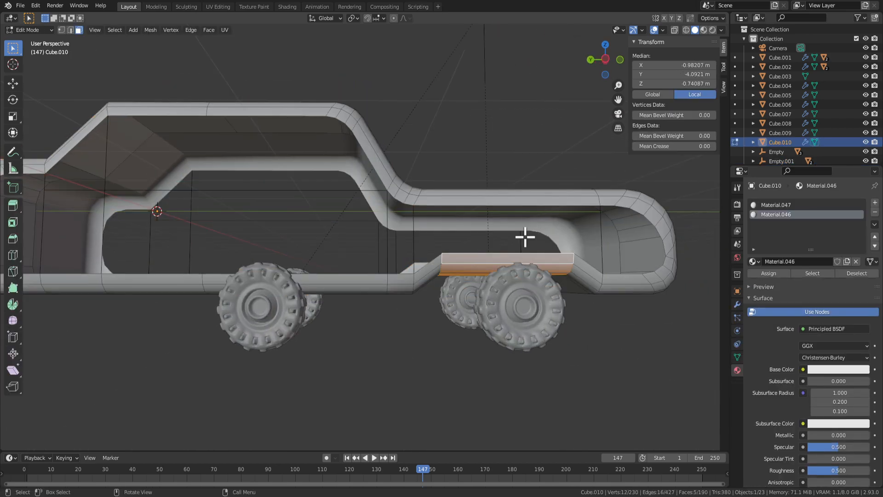
right_click(560, 284)
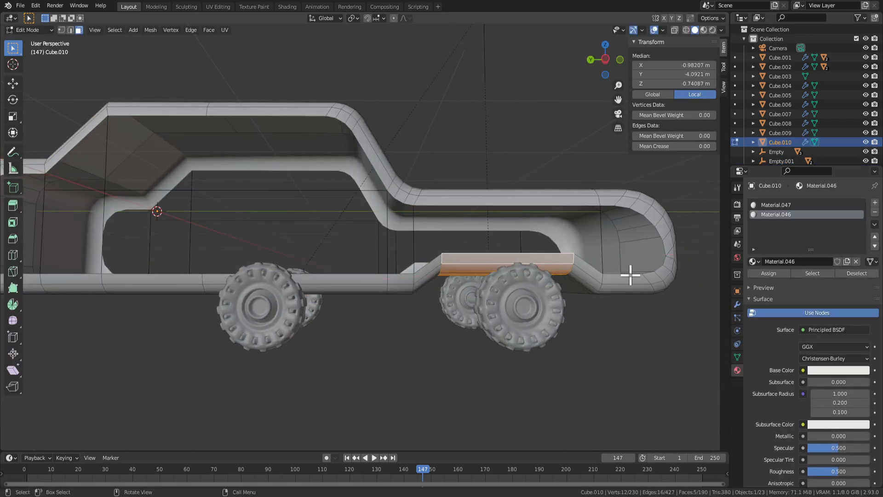
Try extruding the selected rail faces of the raised section above the wheel, and undo the extrusion.
middle_drag(630, 274, 627, 284)
key(s)
right_click(568, 266)
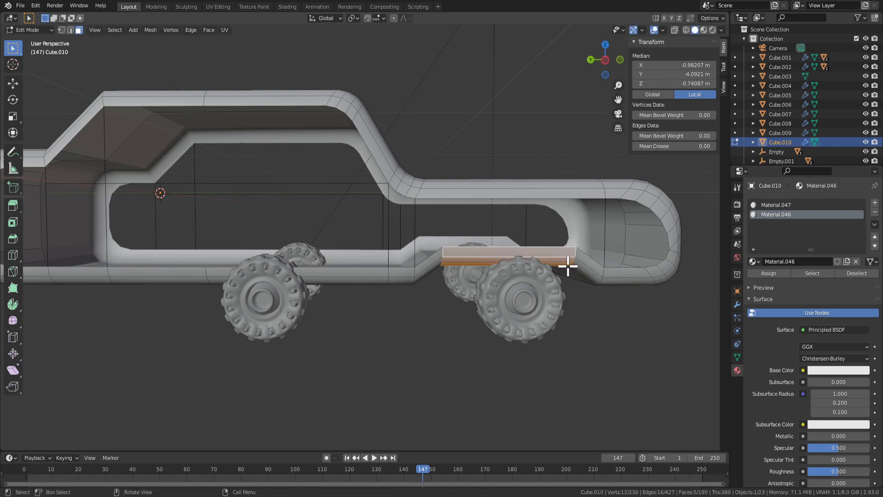
key(e)
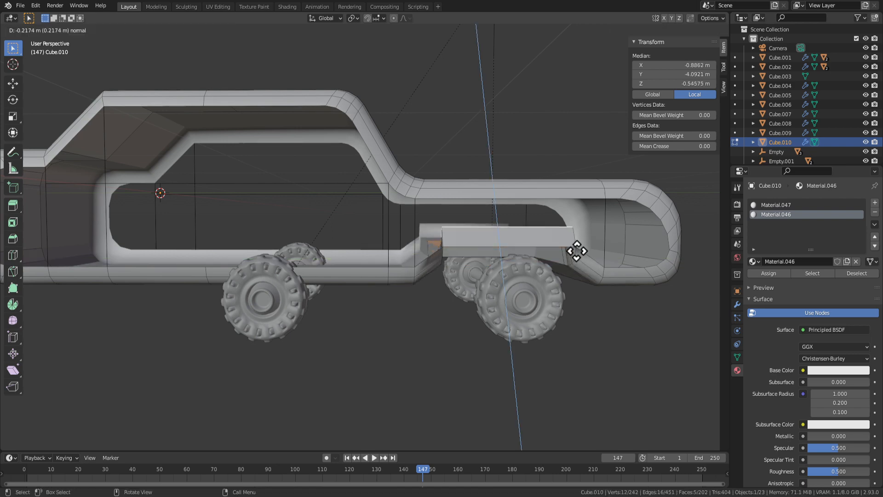
right_click(577, 250)
key(ctrl+z)
middle_drag(578, 270, 574, 292)
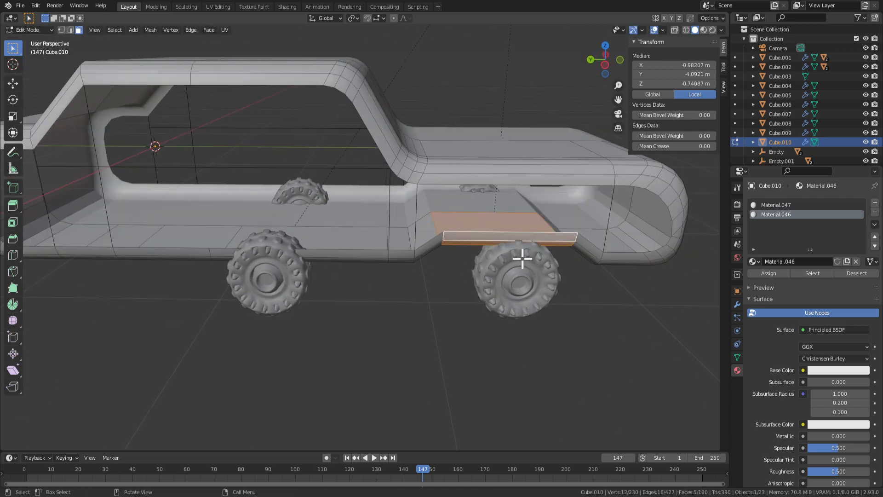
key(Tab)
middle_drag(520, 256, 444, 237)
key(Tab)
middle_drag(486, 304, 436, 310)
key(2)
key(g)
key(y)
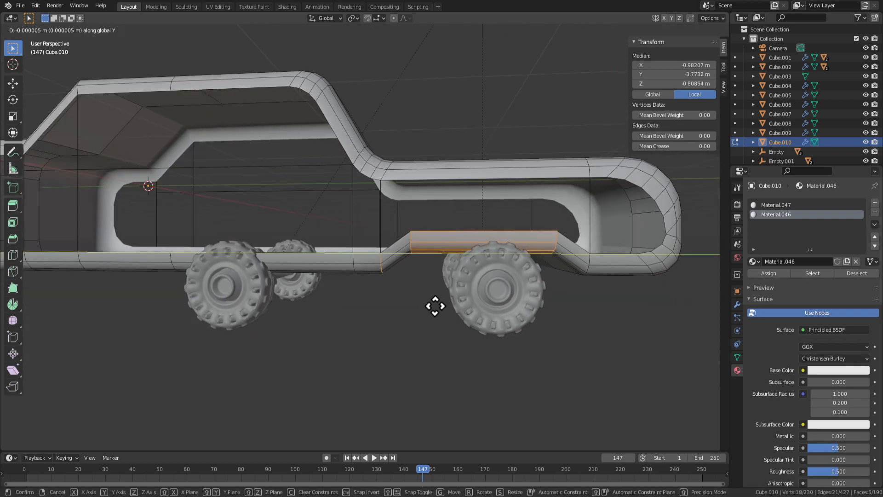
right_click(440, 306)
click(408, 299)
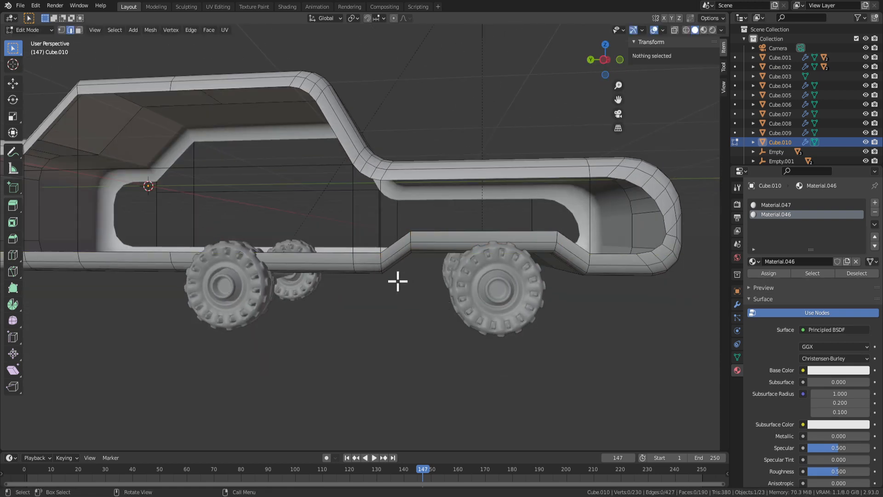
middle_drag(397, 281, 457, 311)
key(g)
key(y)
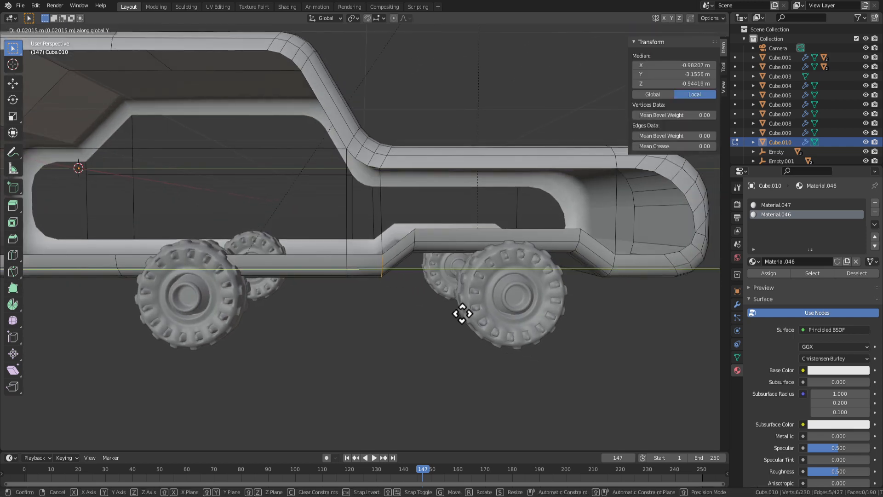
right_click(475, 308)
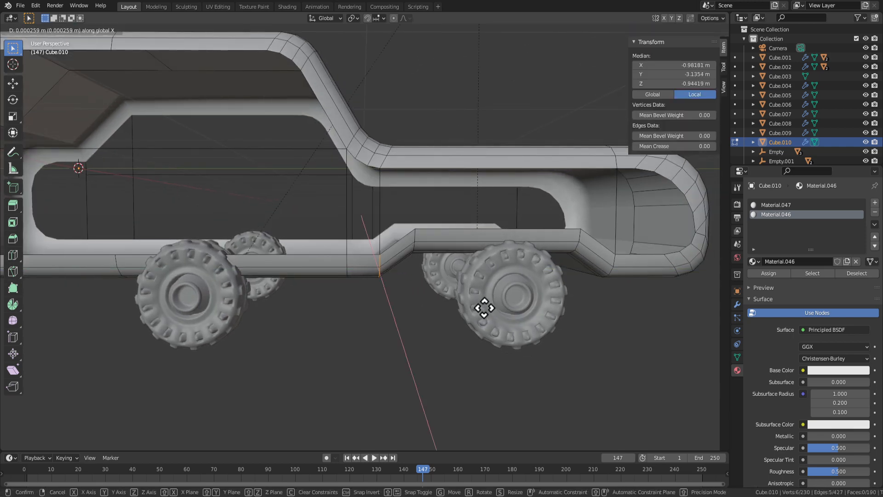
right_click(488, 305)
Return to Object Mode and move the wheel pair under the cabin about 2.47 m along Y to the body's far end.
middle_drag(487, 305, 436, 285)
scroll(437, 284, down, 6)
key(Tab)
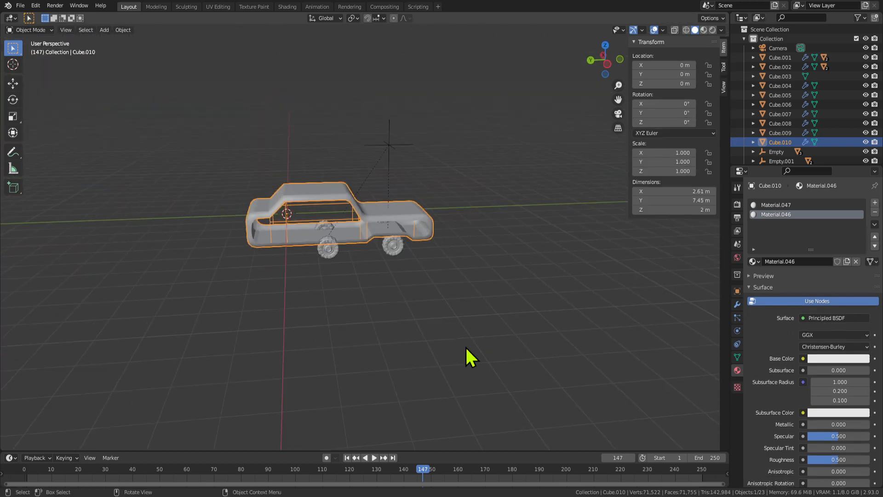
click(331, 253)
key(g)
key(y)
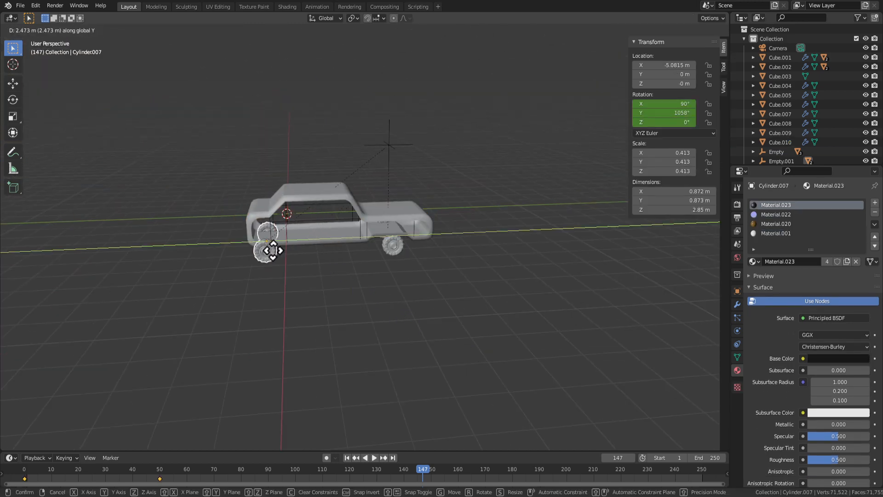
click(273, 250)
middle_drag(349, 273, 440, 217)
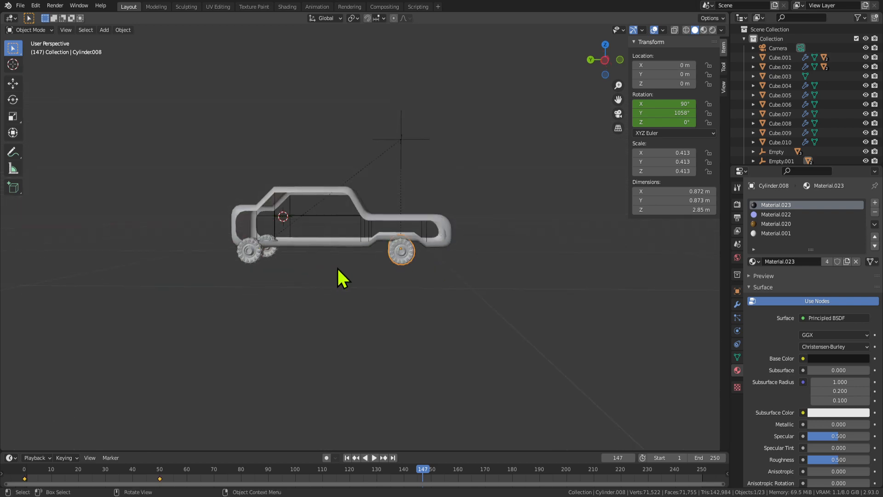
Scale the wheels' empty up by about 1.53 and raise it about 1.93 m along Z.
click(404, 140)
key(s)
click(486, 175)
key(g)
key(z)
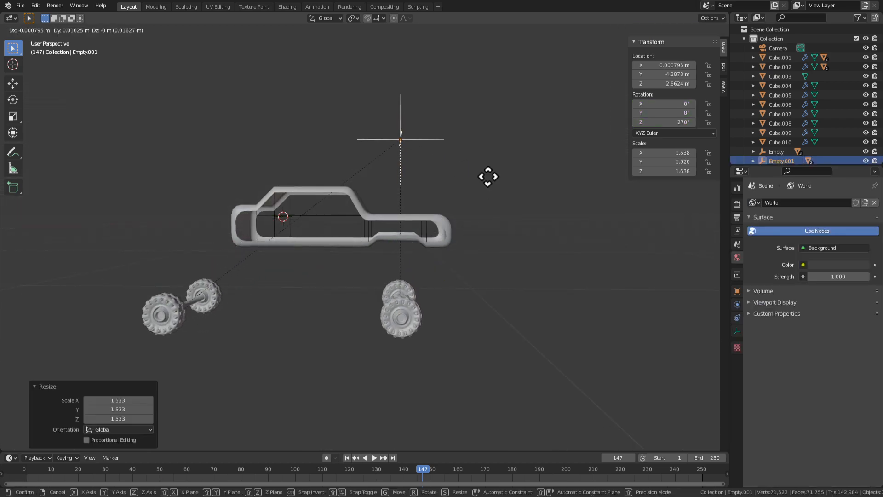
click(484, 120)
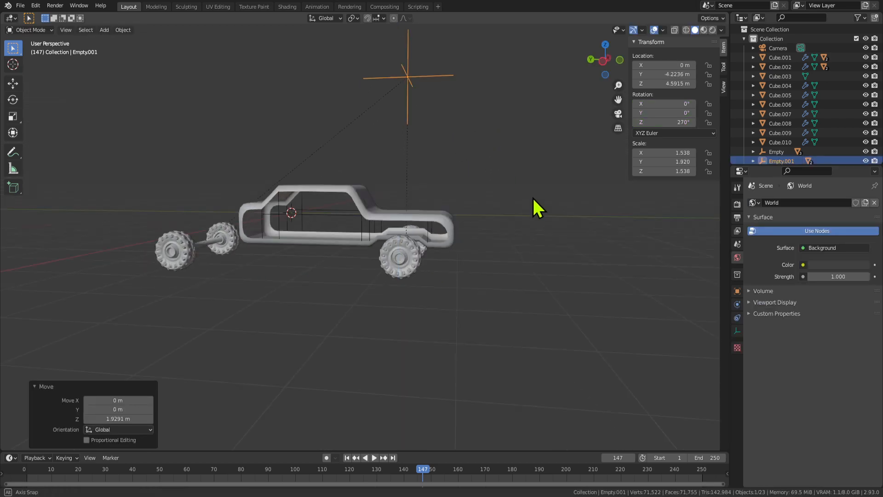
Narrow the wheel pair at the raised section to about 0.634 along X and raise it about 0.35 m in Z.
middle_drag(533, 202, 586, 285)
click(538, 288)
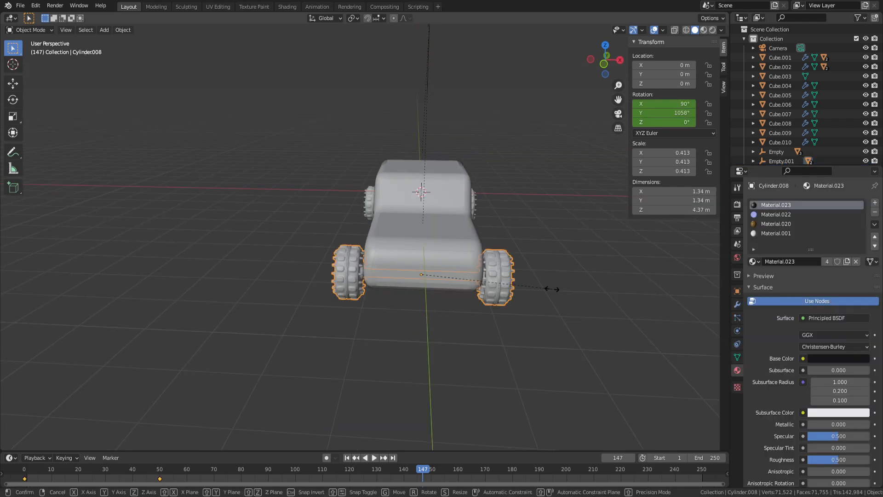
key(x)
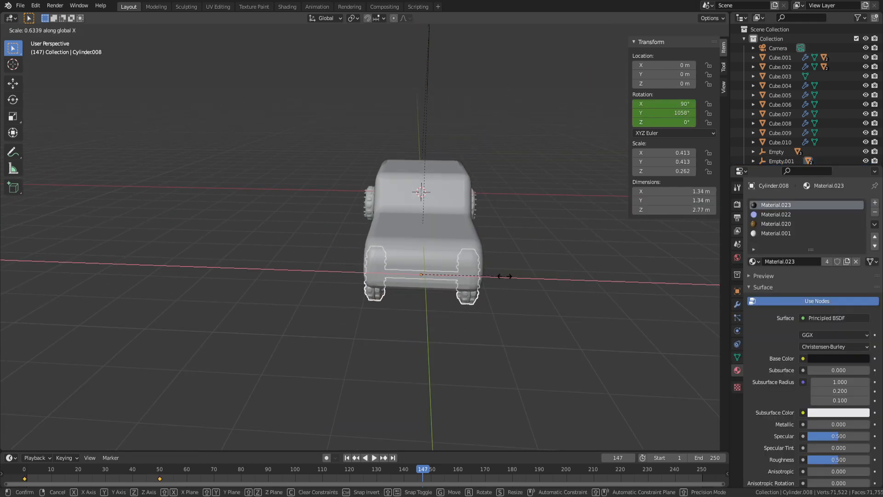
click(504, 276)
middle_drag(474, 286, 548, 264)
key(g)
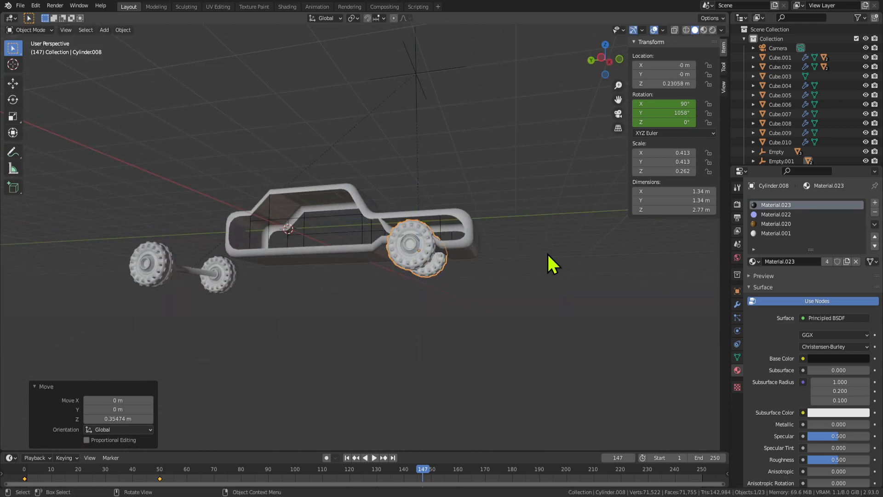
middle_drag(547, 252, 375, 268)
scroll(472, 207, up, 2)
scroll(376, 268, up, 1)
key(Tab)
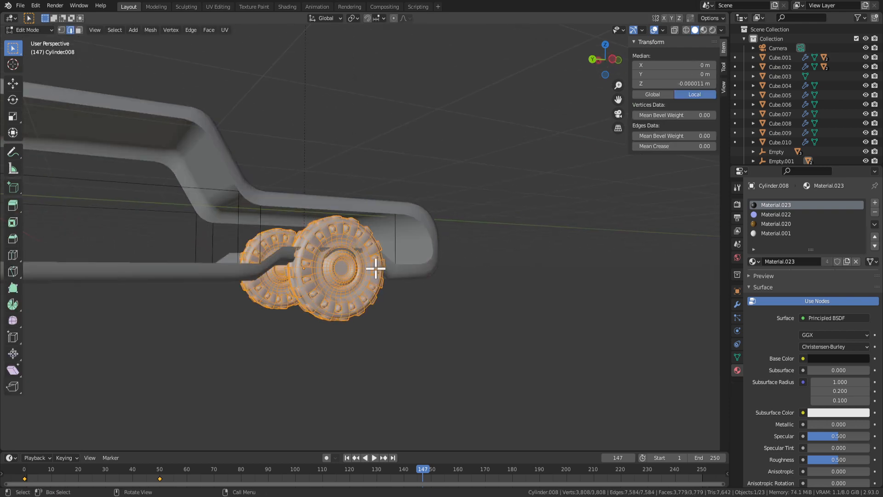
key(Tab)
middle_drag(295, 285, 330, 296)
scroll(387, 273, down, 8)
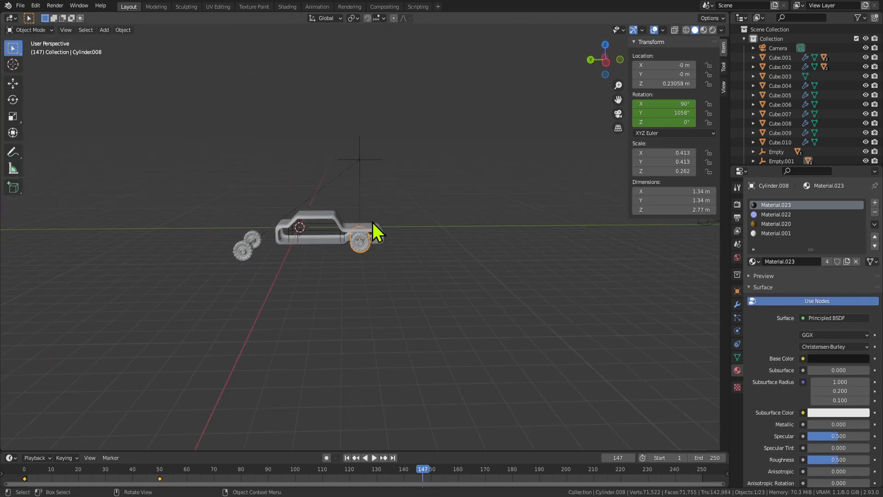
Open the car body's mesh in Edit Mode and select an underside face of the raised section above the wheels.
scroll(372, 223, up, 5)
middle_drag(384, 273, 412, 316)
click(448, 297)
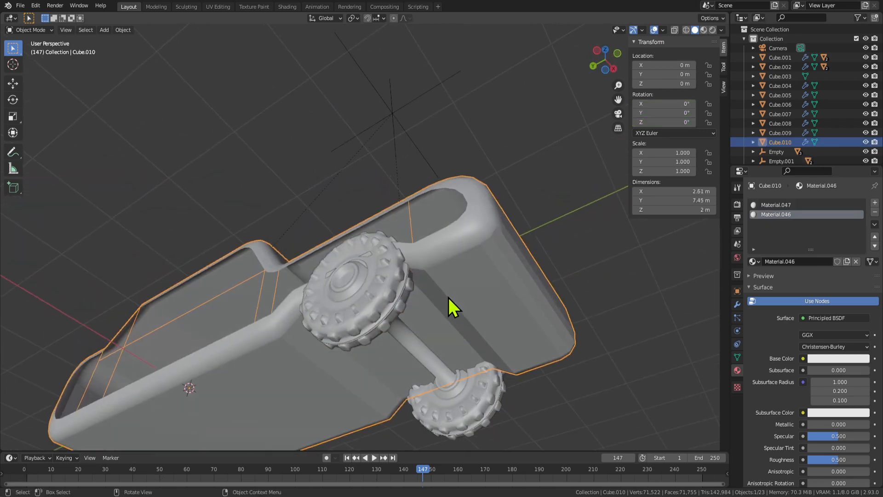
key(Tab)
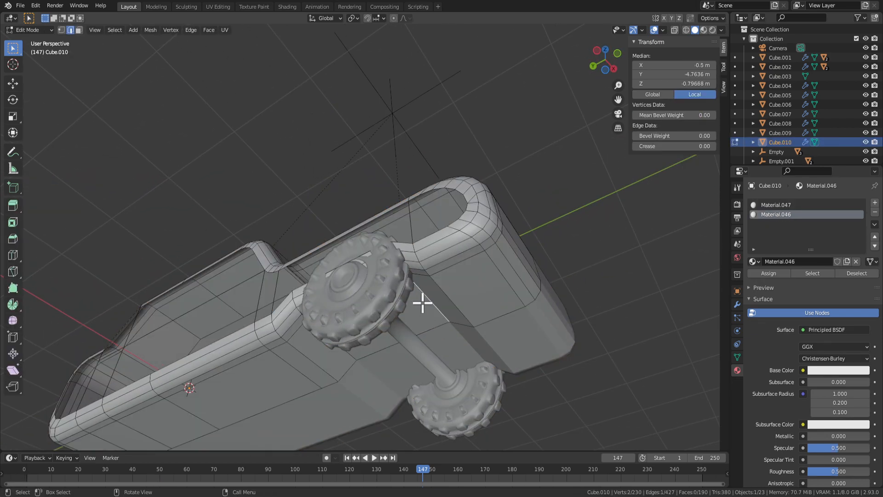
middle_drag(422, 303, 487, 298)
click(326, 334)
middle_drag(326, 333, 366, 331)
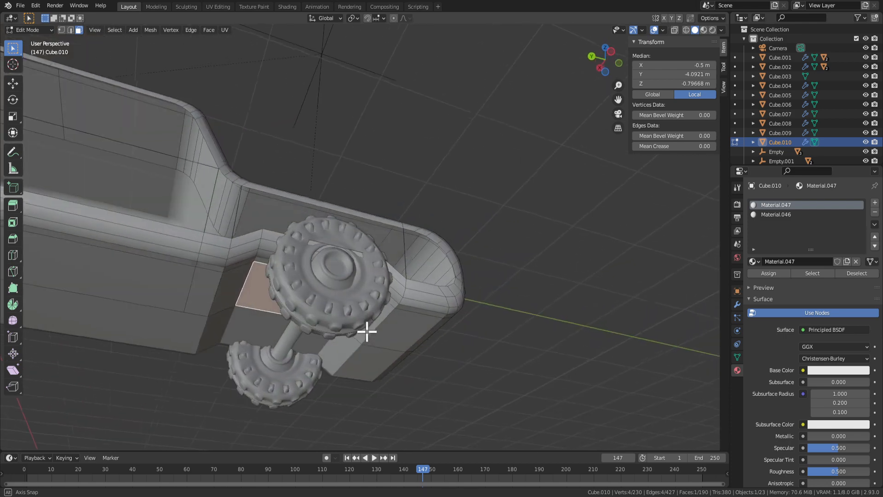
key(g)
key(z)
right_click(372, 276)
Extend the selection to the adjoining rail faces and raise them about 0.5 m along Z to form a taller wheel arch.
middle_drag(371, 277, 307, 165)
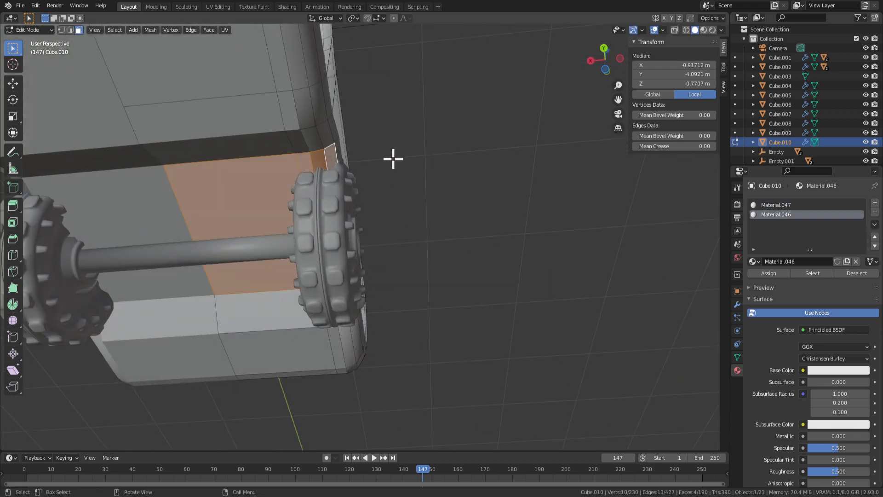
middle_drag(393, 159, 368, 276)
key(g)
key(z)
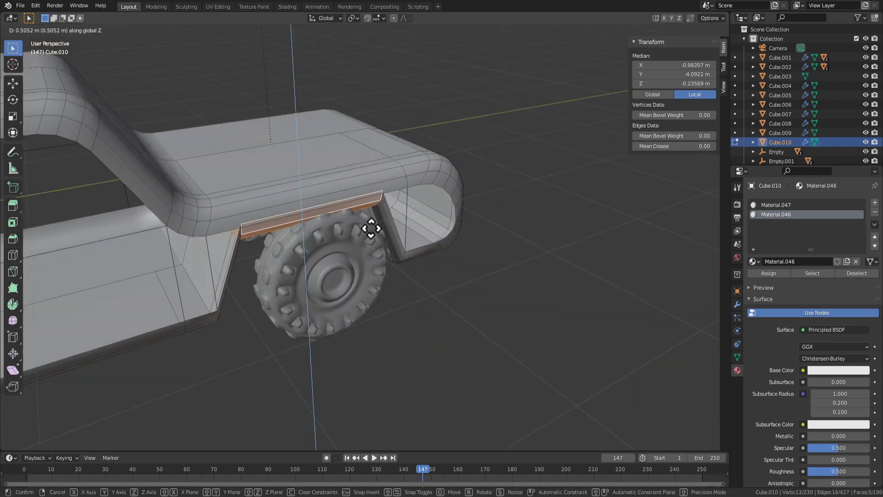
click(371, 231)
Return to Object Mode and scale the wheel pair under the raised arch to about 0.91.
middle_drag(371, 232, 404, 236)
scroll(372, 262, down, 4)
scroll(405, 237, down, 3)
key(Tab)
scroll(394, 310, down, 1)
click(363, 261)
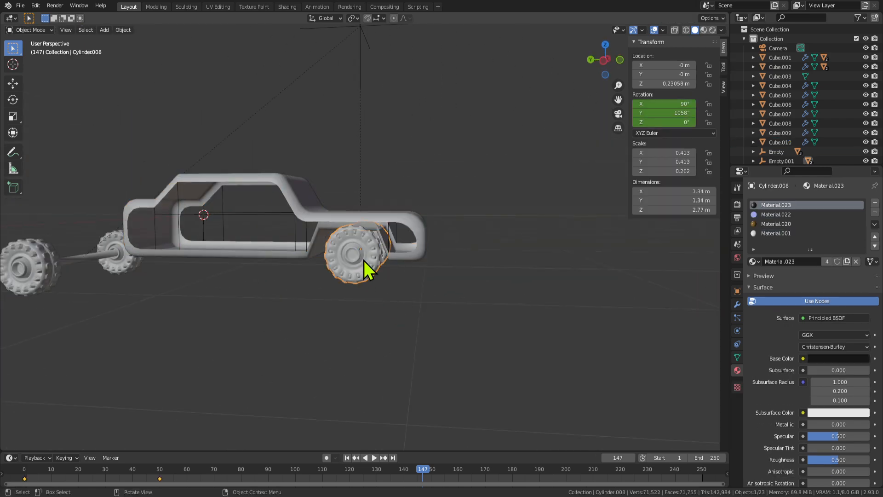
key(s)
click(432, 297)
middle_drag(432, 296, 431, 296)
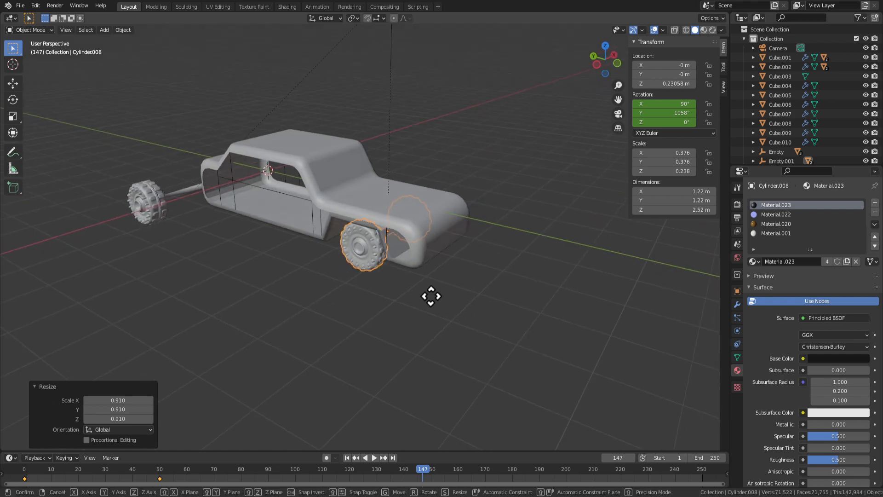
Shift the wheel pair under the arch about 0.3 m along Y towards the cabin.
right_click(427, 291)
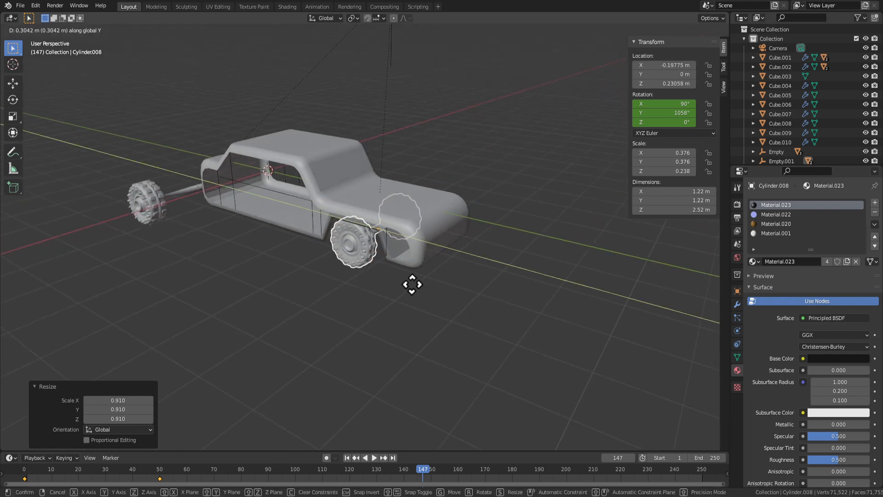
right_click(412, 284)
middle_drag(431, 299, 453, 327)
key(x)
middle_drag(424, 273, 416, 279)
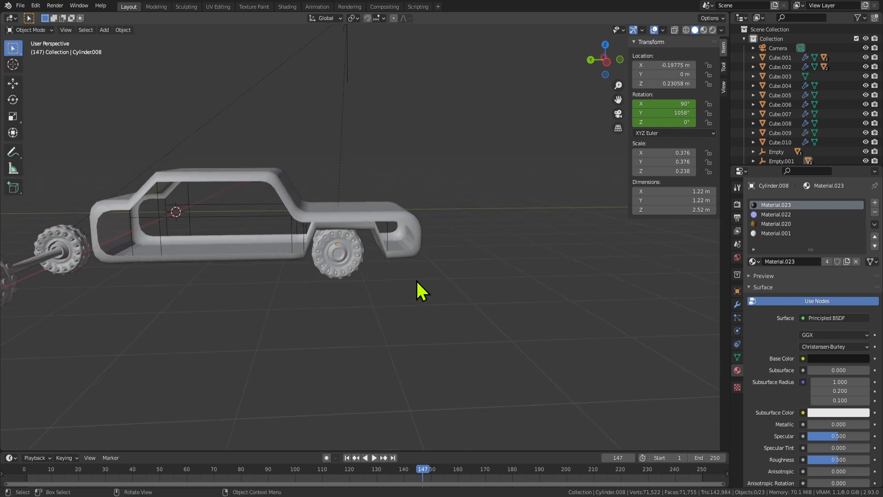
Move the wheel pair back about 0.23 m along Y to centre it beneath the raised arch.
click(329, 257)
click(348, 261)
key(g)
key(y)
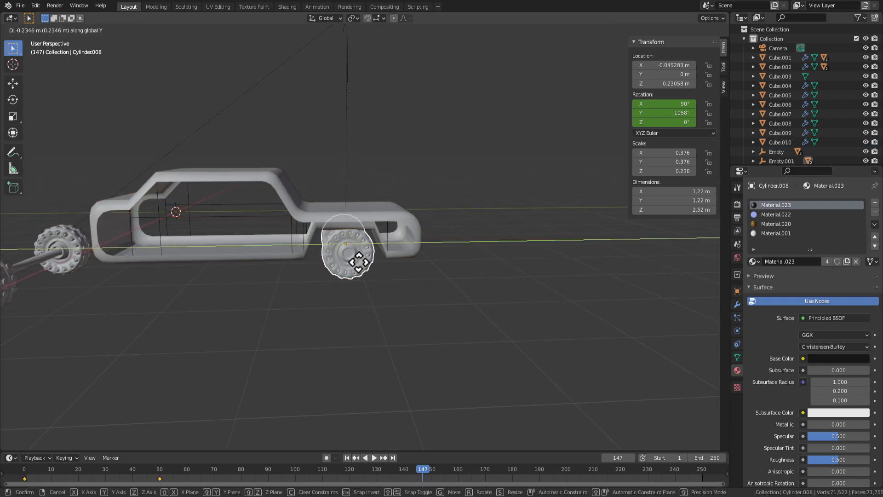
click(358, 258)
middle_drag(431, 263, 412, 247)
Adjust the height of the car body's wheel arch top along Z in Edit Mode, and return to Object Mode.
scroll(410, 245, up, 4)
middle_drag(362, 217, 364, 288)
click(411, 187)
key(Tab)
key(g)
key(z)
click(397, 194)
click(339, 305)
key(Tab)
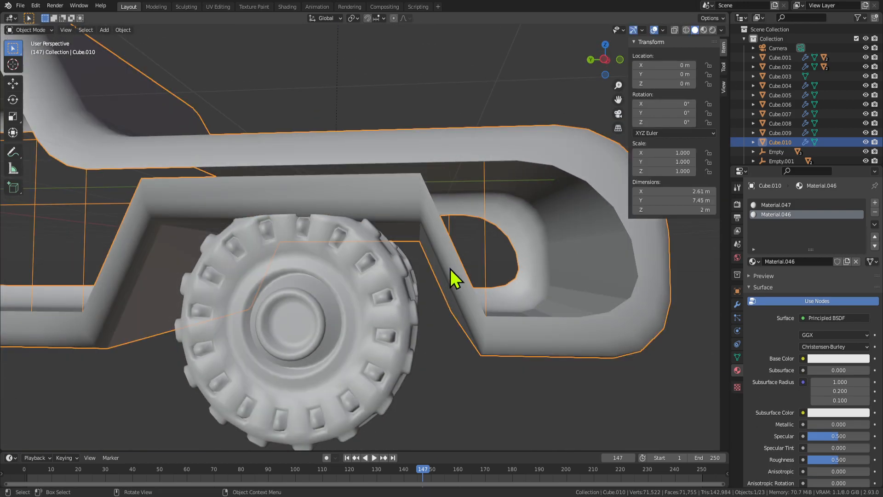
Examine the gap between the wheel arch and the upper rail in Edit Mode from several angles.
middle_drag(451, 276, 479, 282)
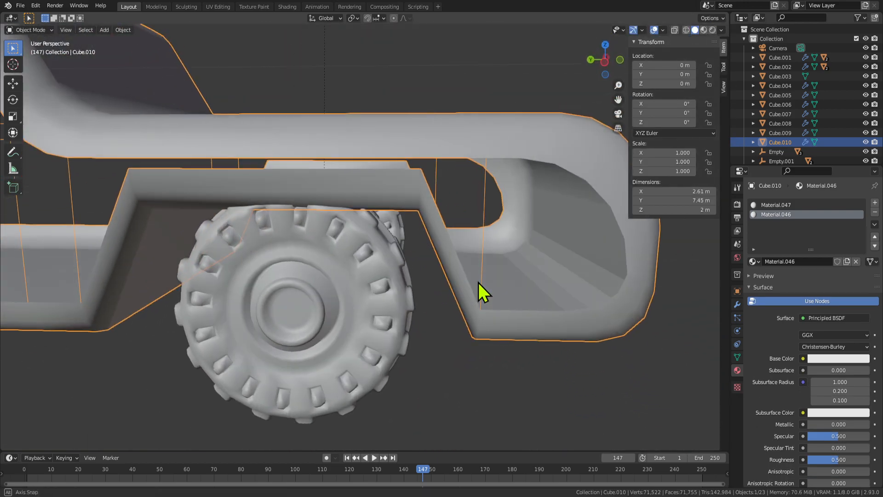
scroll(478, 282, down, 2)
middle_drag(387, 263, 399, 257)
key(Tab)
middle_drag(275, 234, 346, 224)
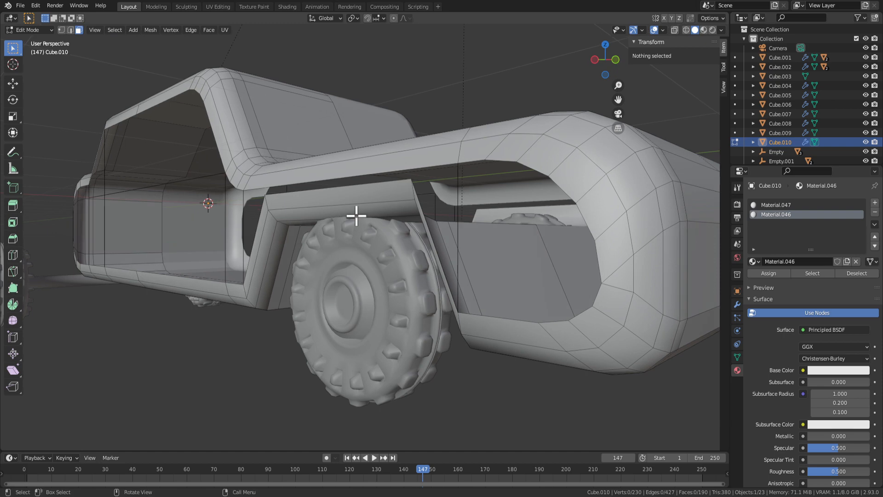
middle_drag(255, 272, 302, 276)
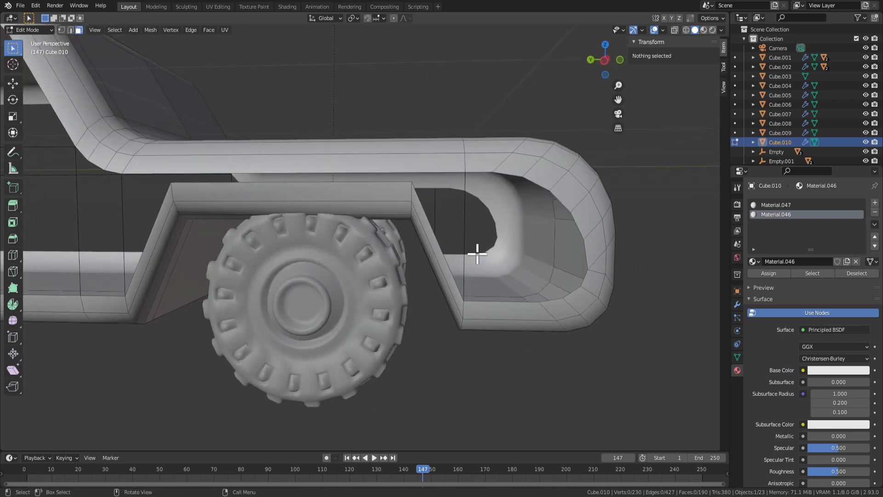
middle_drag(477, 253, 424, 231)
middle_drag(504, 232, 477, 227)
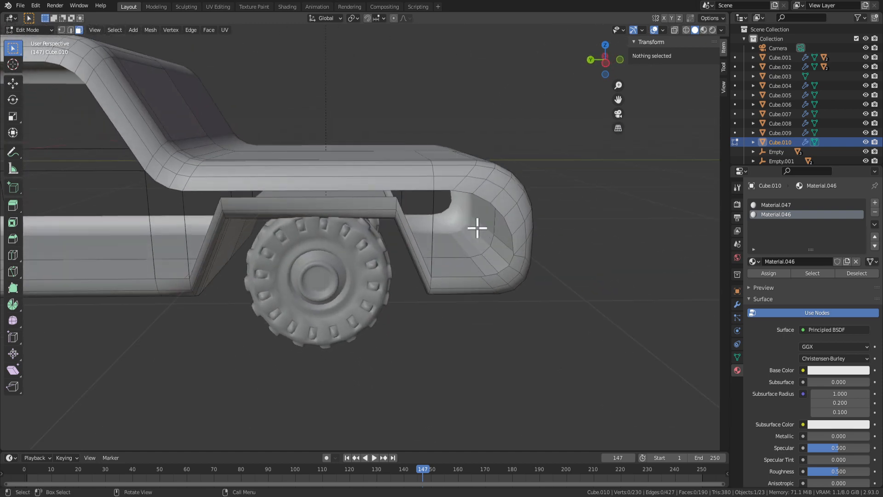
Select the upper rail's lower bend vertex and the arch's upper corner vertex, and switch to face selection.
scroll(475, 225, up, 2)
middle_drag(334, 174, 273, 224)
shift+click(223, 224)
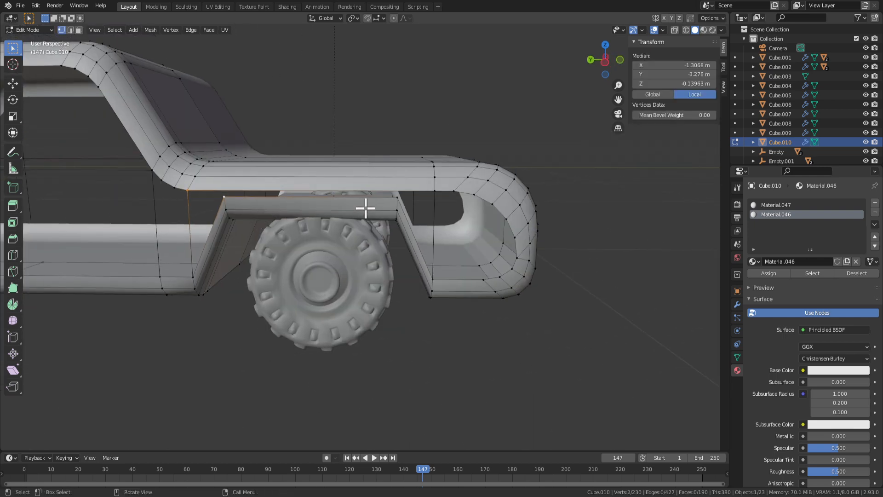
middle_drag(366, 209, 397, 198)
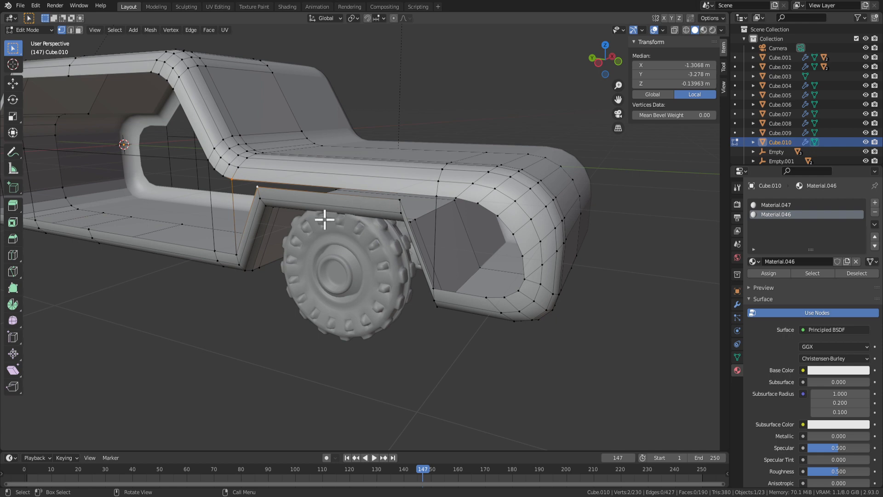
middle_drag(347, 220, 285, 231)
key(3)
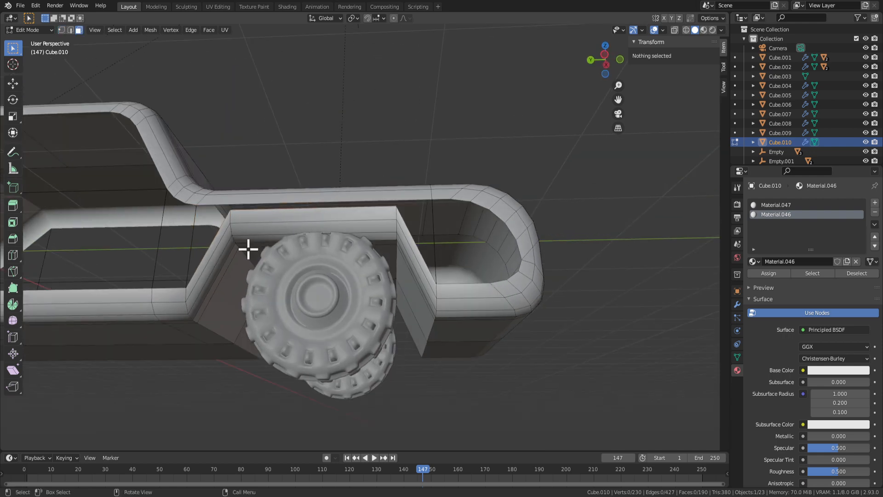
Select the faces along the top of the wheel arch and lower them about 0.125 m along Z.
click(255, 248)
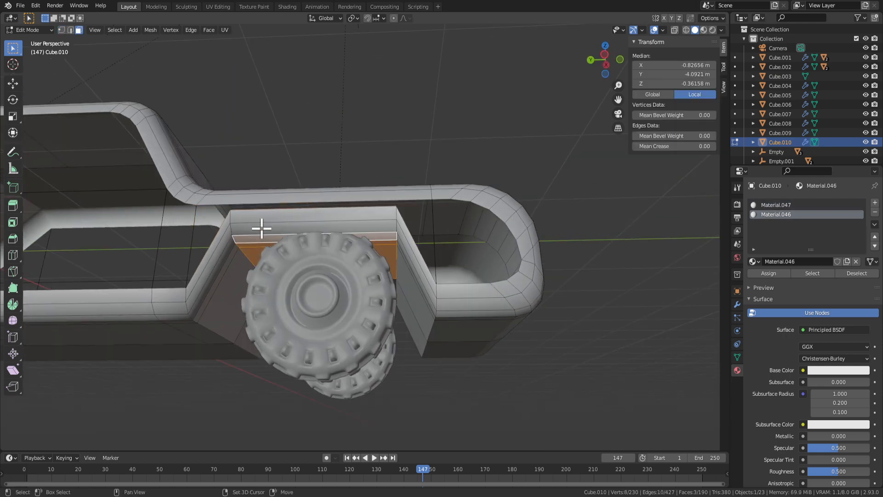
middle_drag(291, 222, 442, 278)
key(g)
key(z)
click(430, 262)
Try widening the arch's top faces by a factor of about 1.32 along Y, and undo that scaling.
key(s)
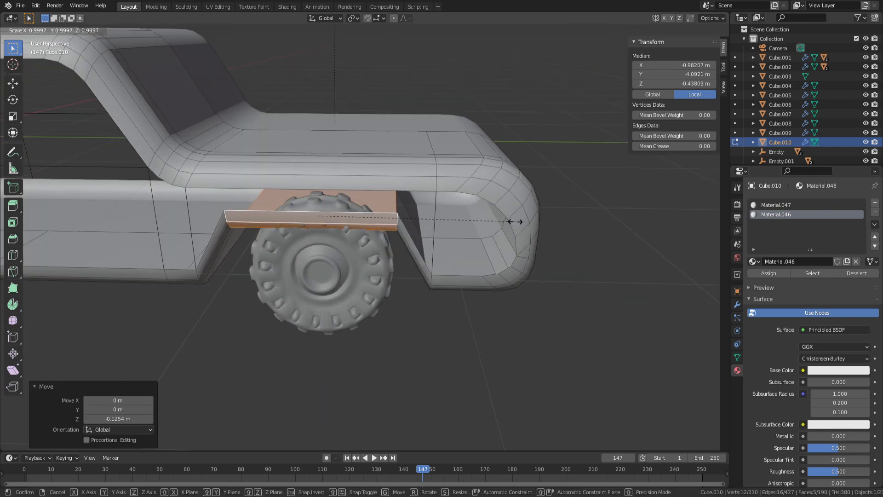
key(y)
click(579, 218)
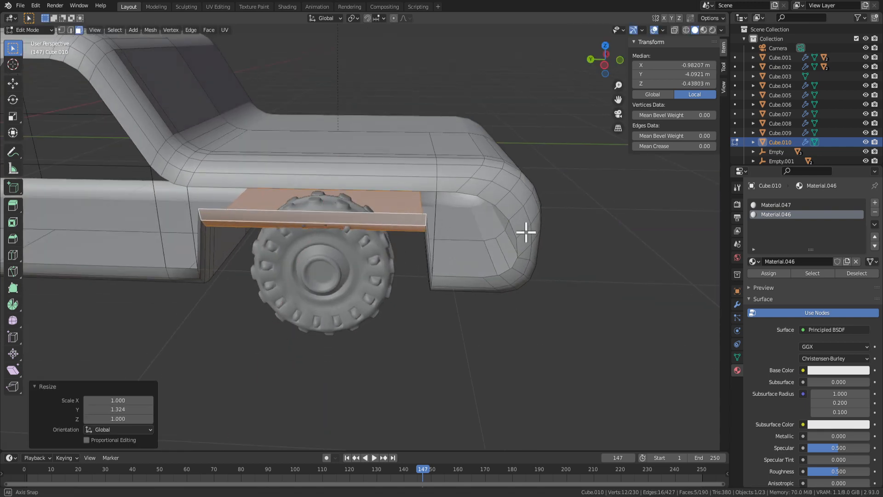
mouse_move(527, 231)
middle_down()
mouse_move(534, 227)
mouse_move(534, 242)
mouse_move(539, 232)
middle_up()
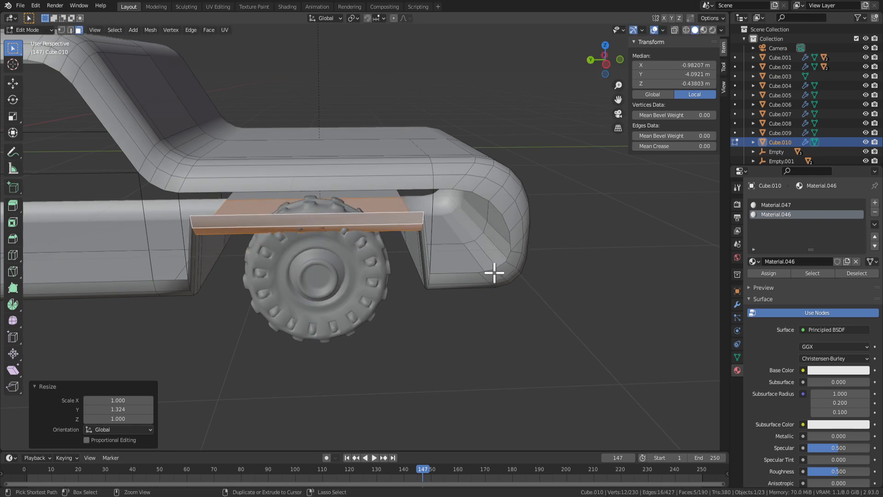
key(ctrl+z)
Select the edge loops at both upper corners of the wheel arch and try out a three-segment bevel on them.
middle_drag(483, 285, 259, 279)
click(260, 279)
alt+click(231, 232)
click(236, 302)
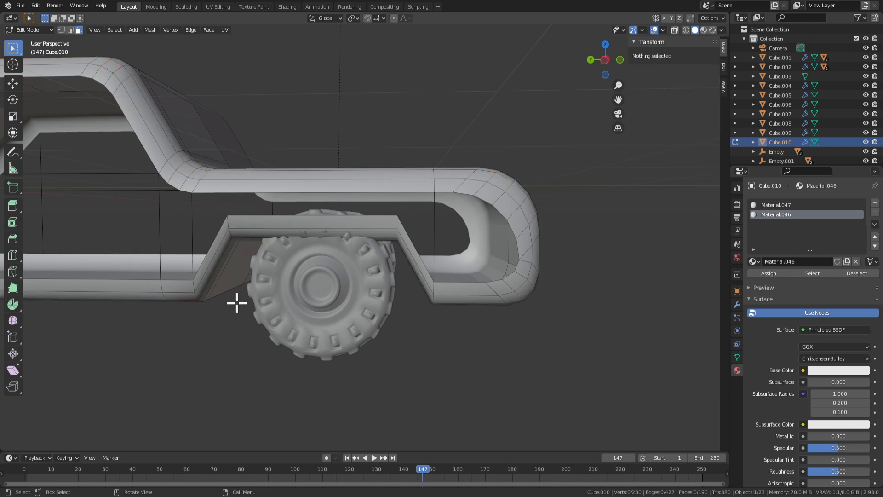
alt+click(229, 225)
key(ctrl+b)
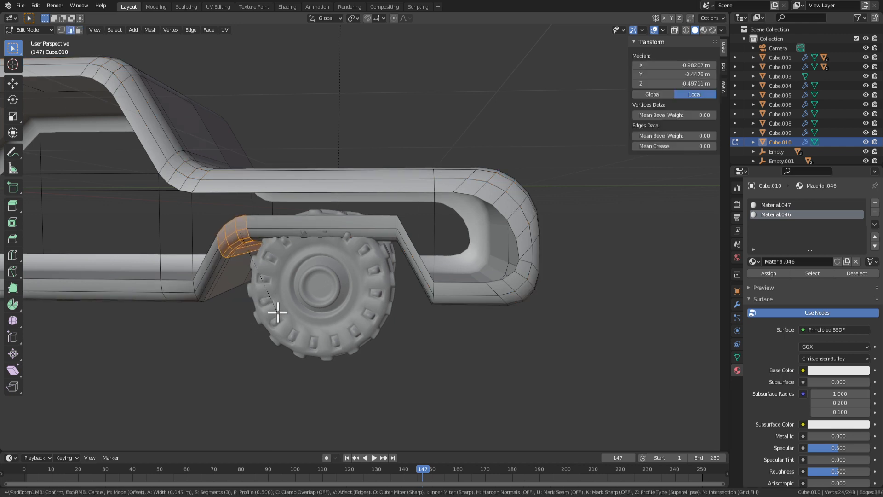
right_click(278, 313)
middle_drag(389, 311, 409, 268)
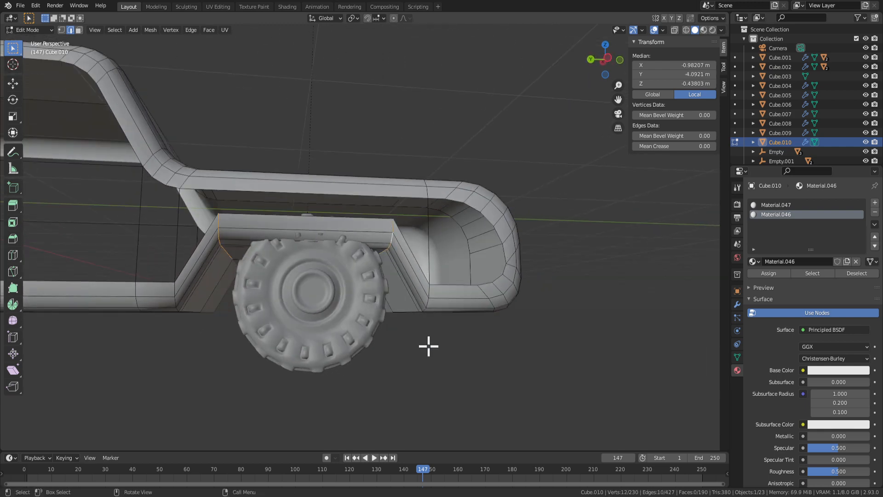
key(ctrl+b)
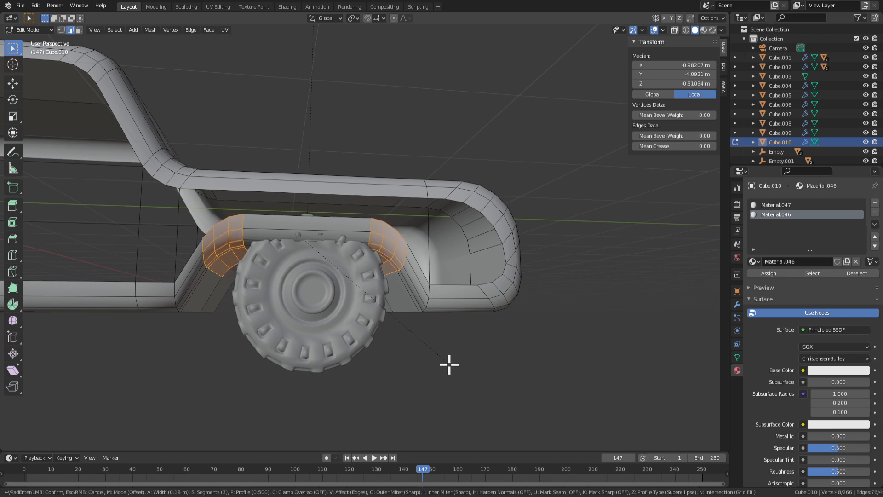
right_click(455, 381)
Scale the arch's two upper corner loops to about 0.49 along Y and bevel them about 0.287 m with three segments.
mouse_move(449, 310)
middle_down()
mouse_move(436, 363)
mouse_move(428, 331)
mouse_move(452, 324)
middle_up()
key(s)
key(x)
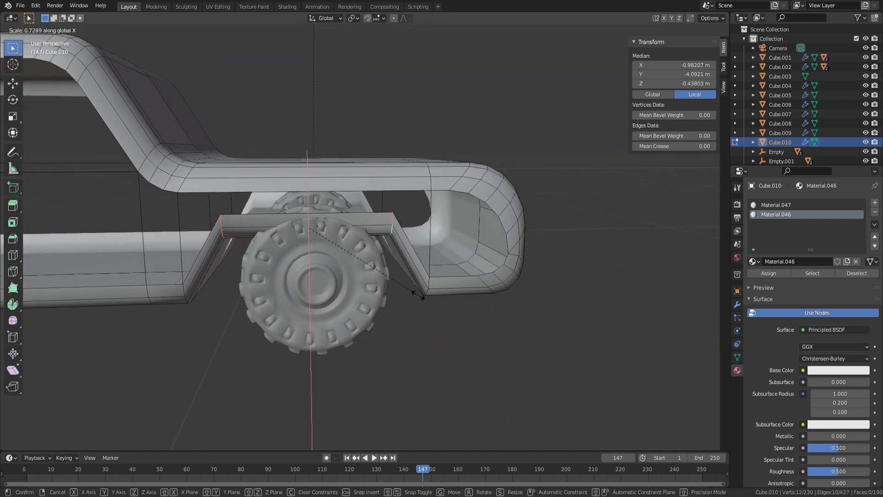
right_click(418, 296)
key(s)
key(y)
click(345, 278)
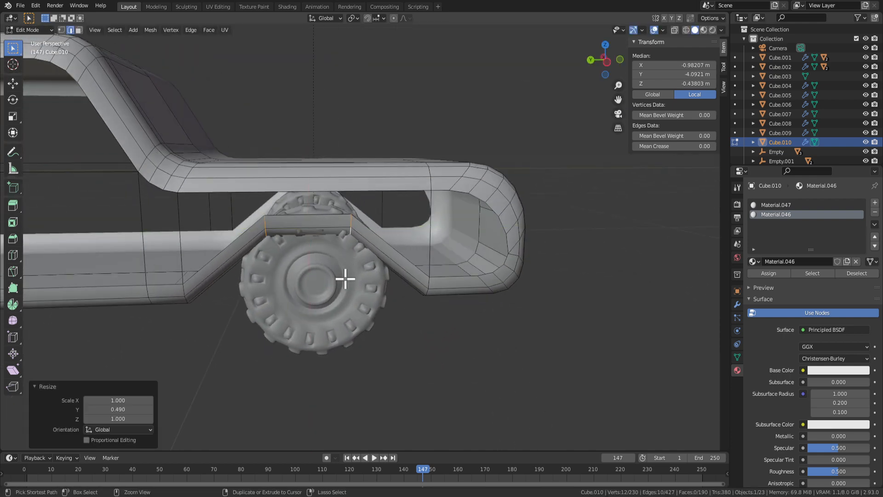
click(375, 302)
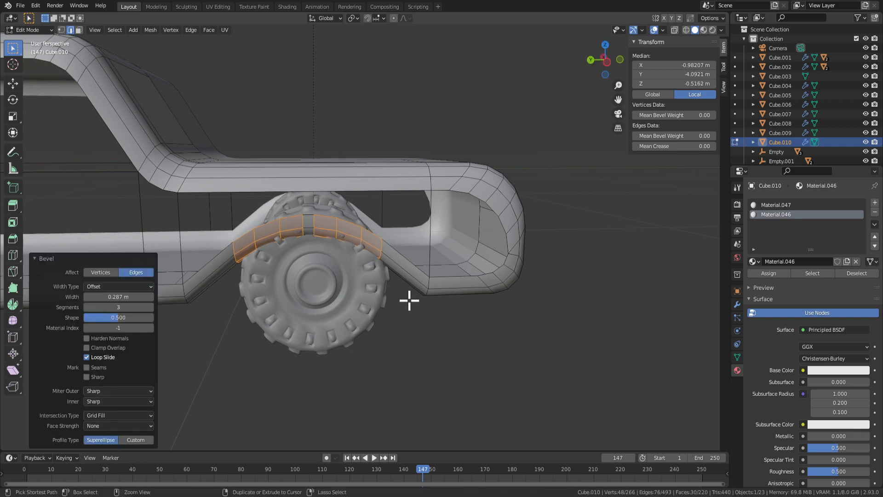
key(z)
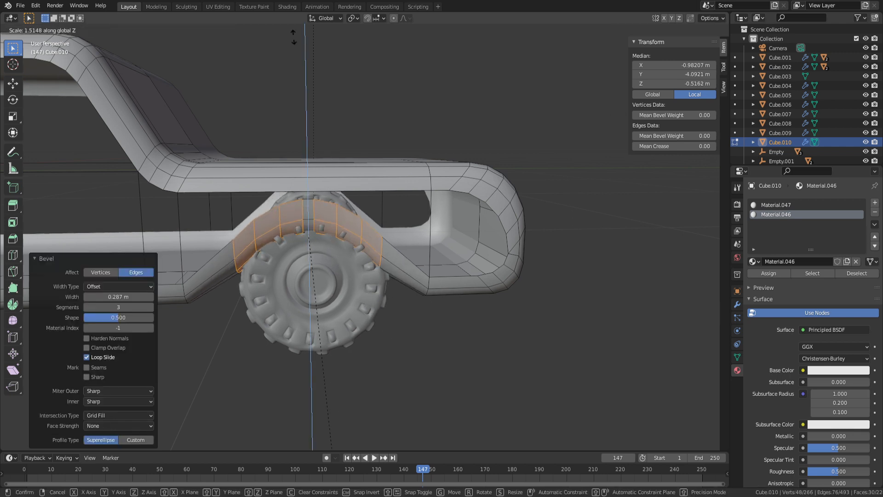
key(x)
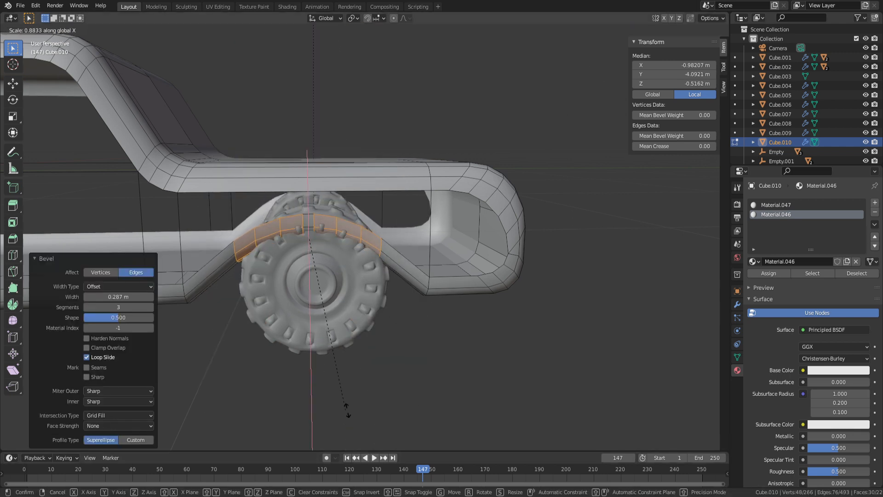
right_click(368, 397)
Raise the bevelled top of the wheel arch along Z, closer to the upper rail.
middle_drag(480, 342, 550, 276)
key(g)
key(z)
click(505, 287)
Select the edge loops at both lower corners of the wheel arch and try bevelling them with three segments.
middle_drag(309, 309, 431, 332)
click(433, 352)
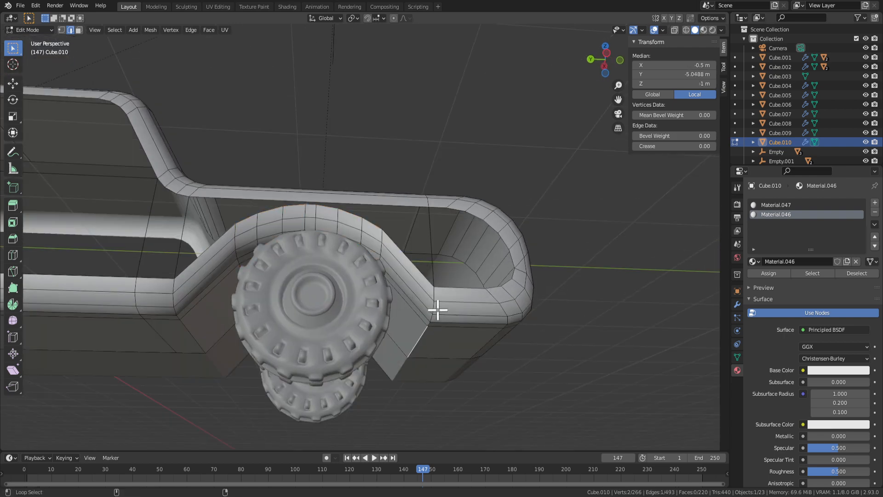
alt+click(424, 334)
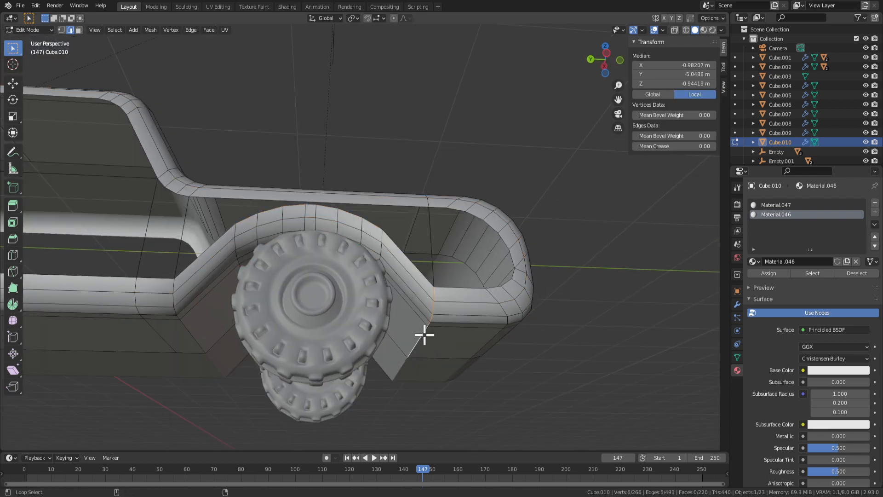
middle_drag(195, 331, 327, 347)
key(ctrl+b)
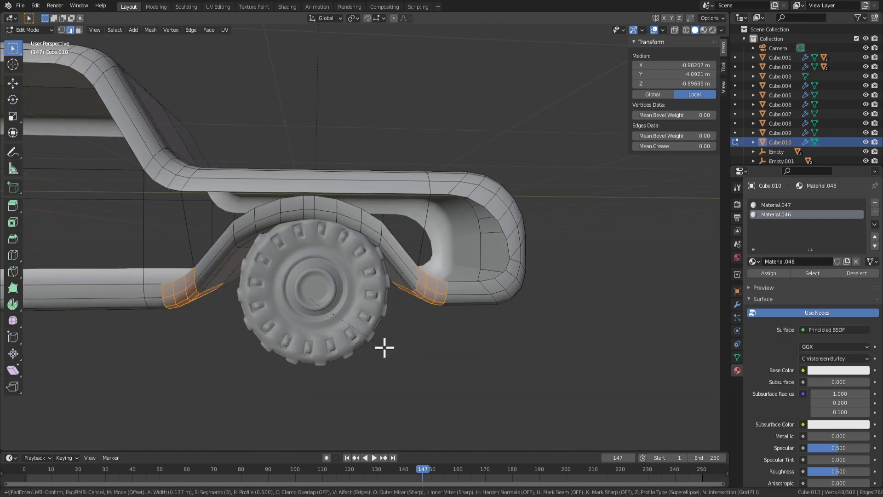
key(Escape)
Try narrowing the arch's lower corner loops to about 0.724 along Y with a three-segment bevel, and view the body in Object Mode.
key(s)
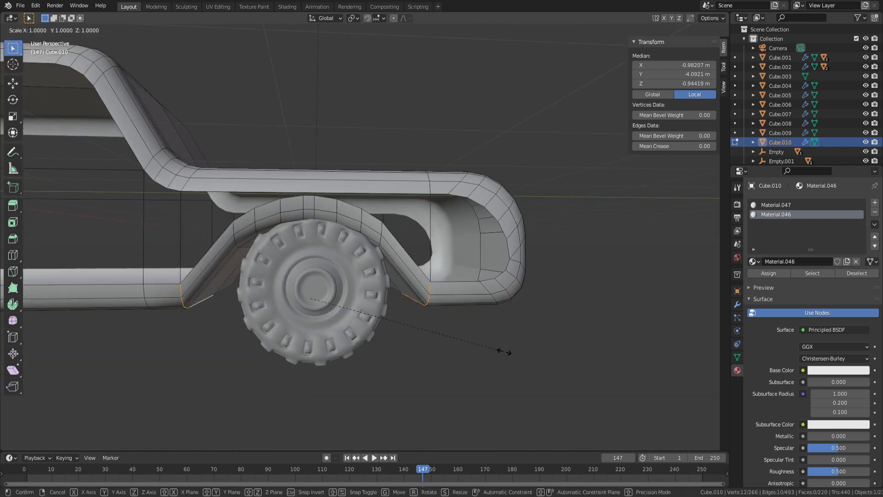
click(476, 344)
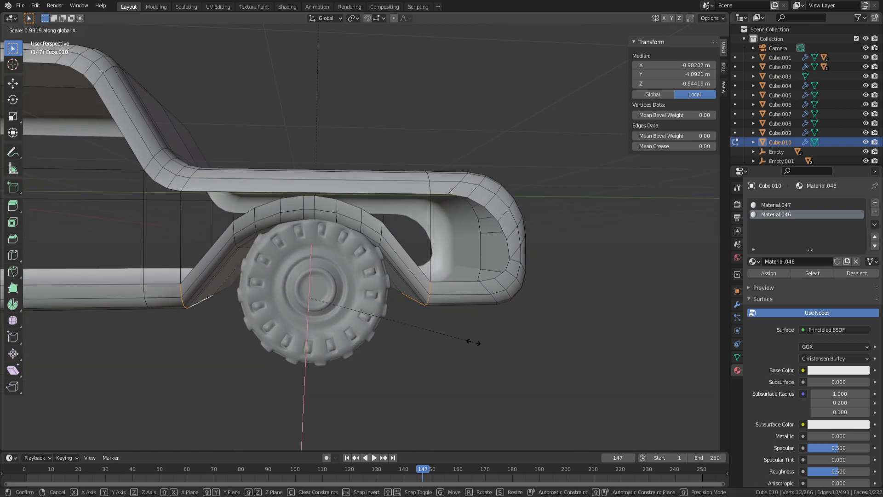
key(y)
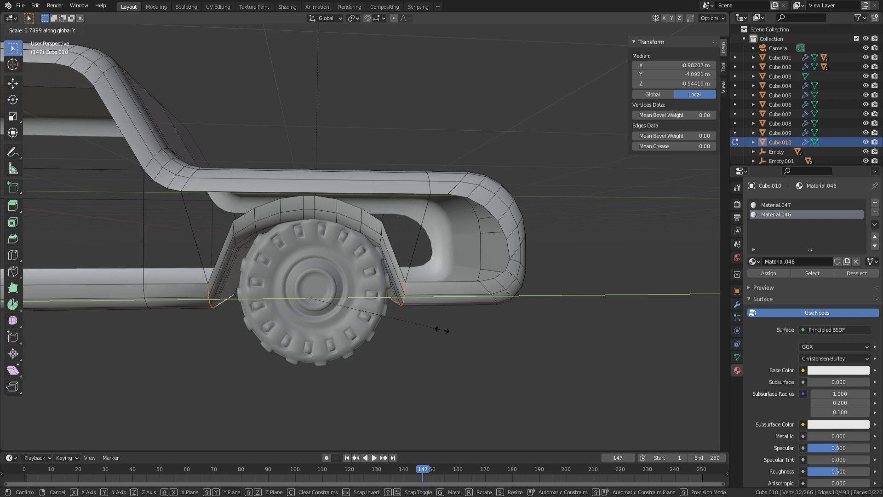
click(430, 329)
key(ctrl+b)
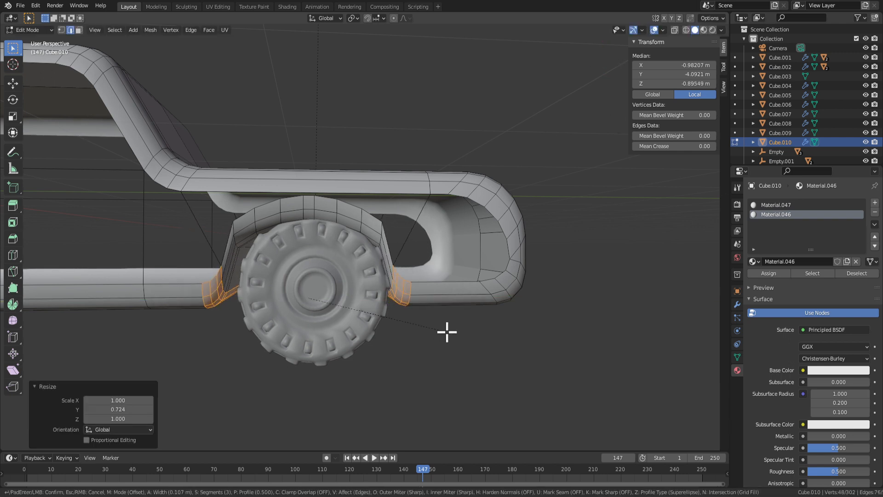
click(450, 332)
mouse_move(459, 323)
middle_down()
mouse_move(381, 337)
mouse_move(450, 329)
middle_up()
key(Tab)
scroll(458, 326, down, 5)
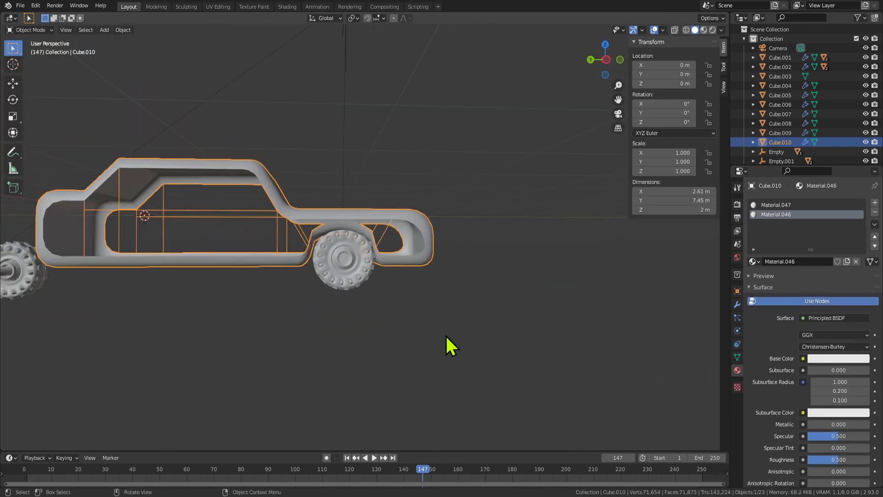
Undo the narrowing and bevel of the arch's lower corners, and deselect everything in Edit Mode.
key(Tab)
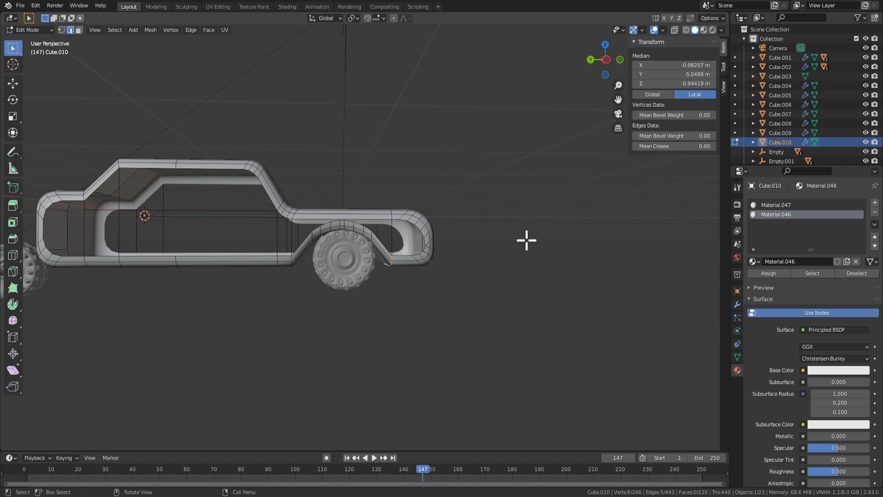
scroll(327, 221, up, 4)
middle_drag(429, 174, 365, 236)
scroll(376, 241, up, 3)
key(alt+a)
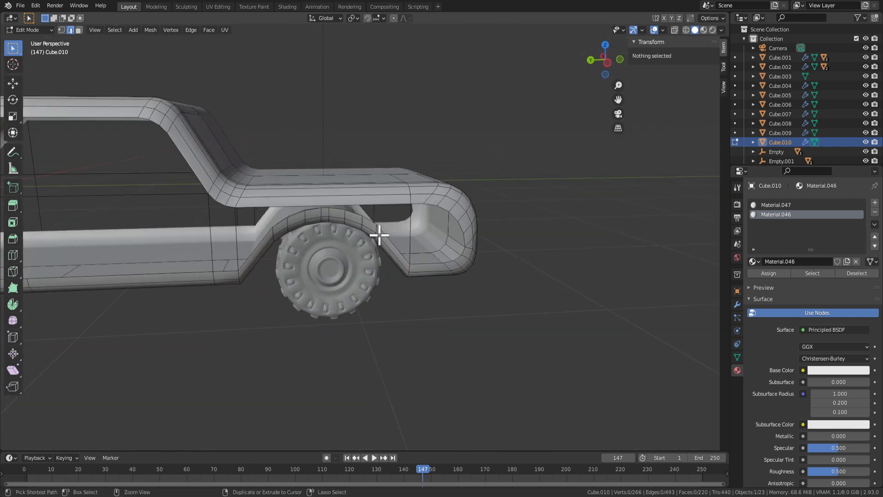
Examine the rounded wheel arch and the whole car body from several angles in both Edit and Object Mode.
scroll(351, 203, down, 3)
shift+middle_drag(177, 254, 329, 255)
scroll(329, 255, up, 3)
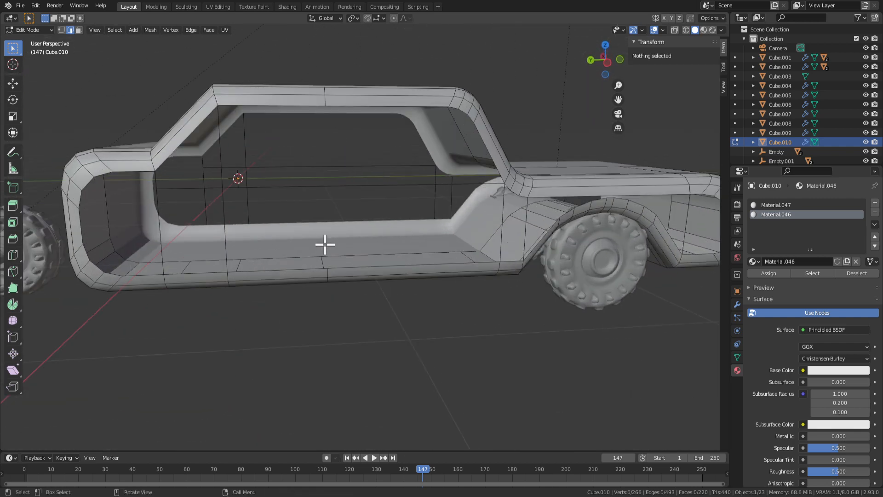
key(Tab)
key(Tab)
middle_drag(213, 281, 419, 262)
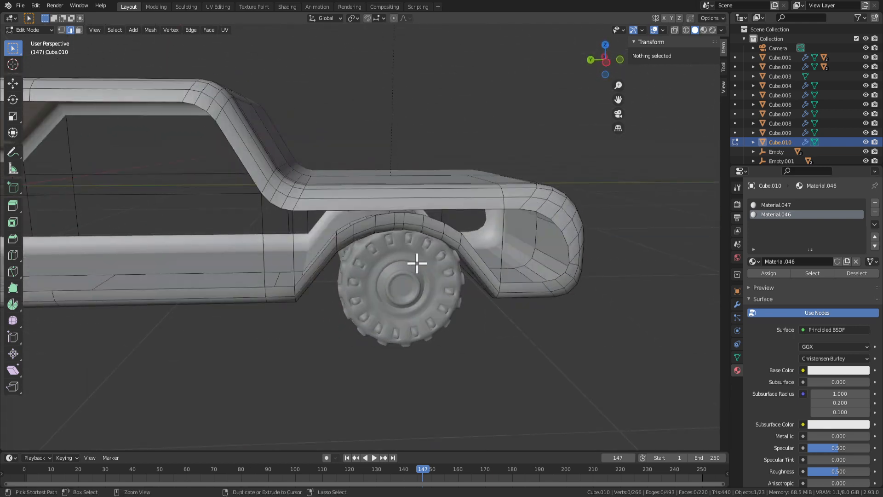
scroll(405, 276, down, 4)
key(Tab)
middle_drag(459, 299, 282, 286)
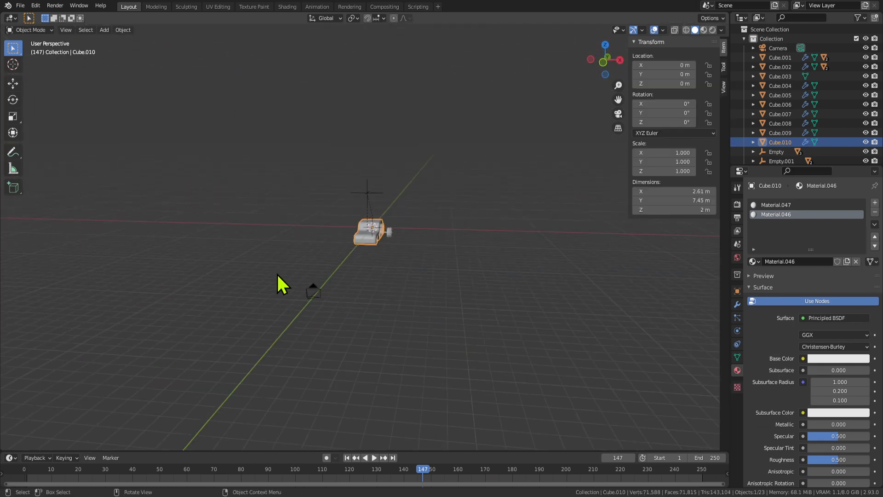
scroll(279, 239, up, 5)
key(Tab)
middle_drag(279, 239, 296, 262)
scroll(433, 267, down, 6)
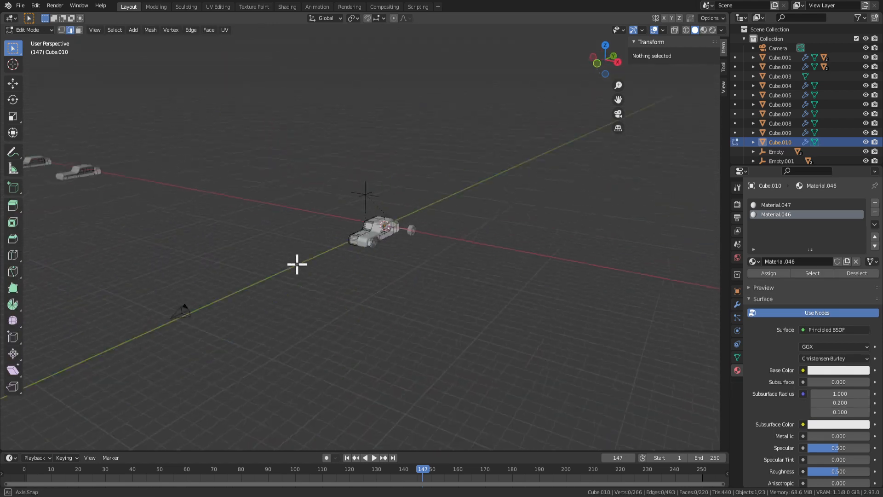
key(Tab)
Copy and paste the plain car body Cube.009 and clear the copy's location to the world origin.
middle_drag(171, 202, 336, 226)
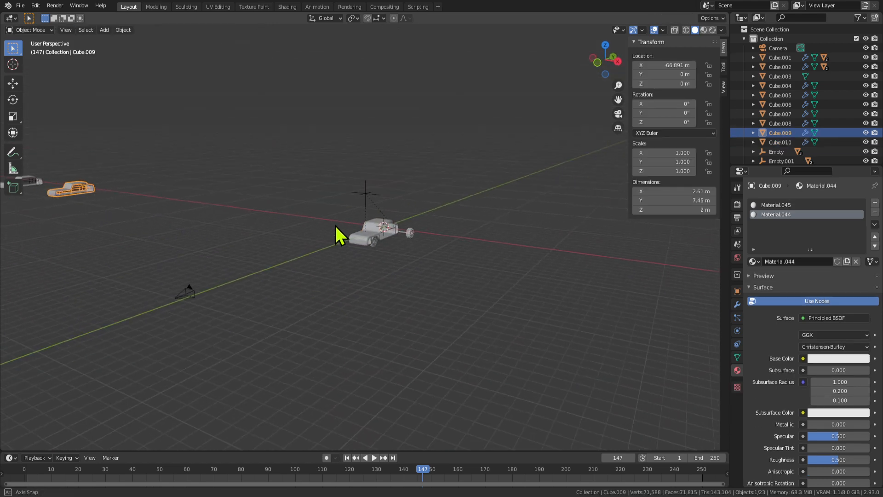
key(ctrl+v)
key(g)
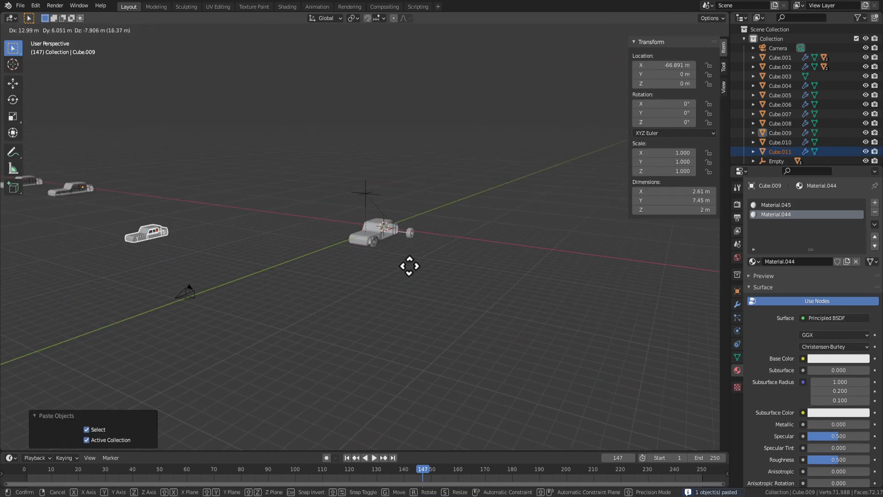
right_click(409, 266)
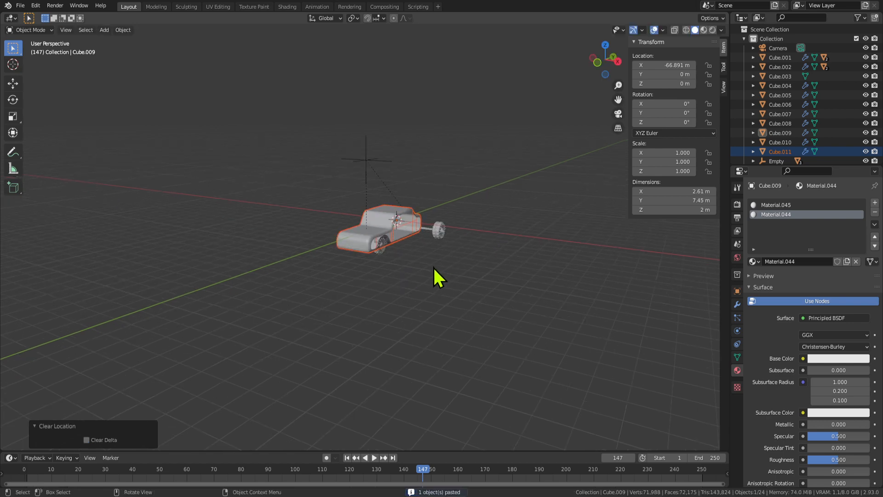
Move the pasted car body along X, clear of the car with the wheels.
middle_drag(432, 266, 473, 282)
key(g)
key(x)
click(324, 273)
middle_drag(323, 278, 368, 265)
click(409, 303)
middle_drag(285, 304, 383, 275)
Add a centred loop cut across the pasted body's lower rail under the hood and raise it about 0.648 m along Z.
key(Tab)
scroll(497, 303, up, 5)
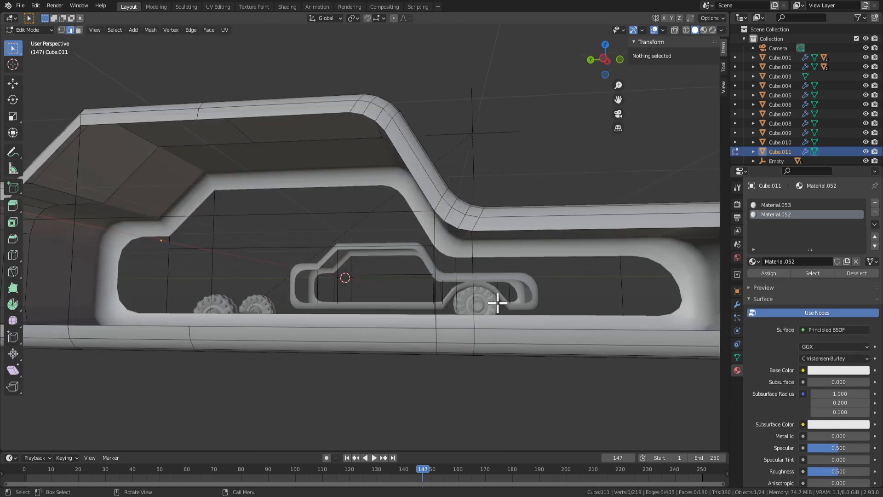
shift+middle_drag(538, 330, 416, 244)
key(ctrl+r)
click(436, 230)
right_click(436, 230)
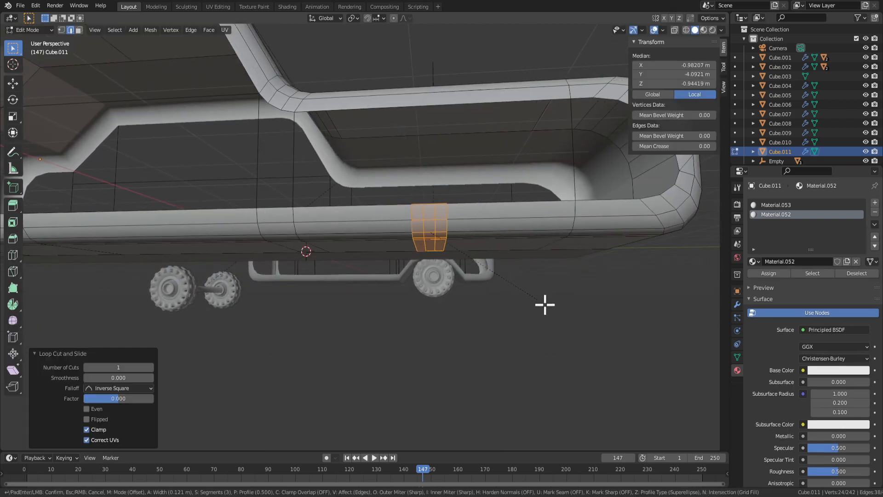
key(Escape)
key(g)
key(z)
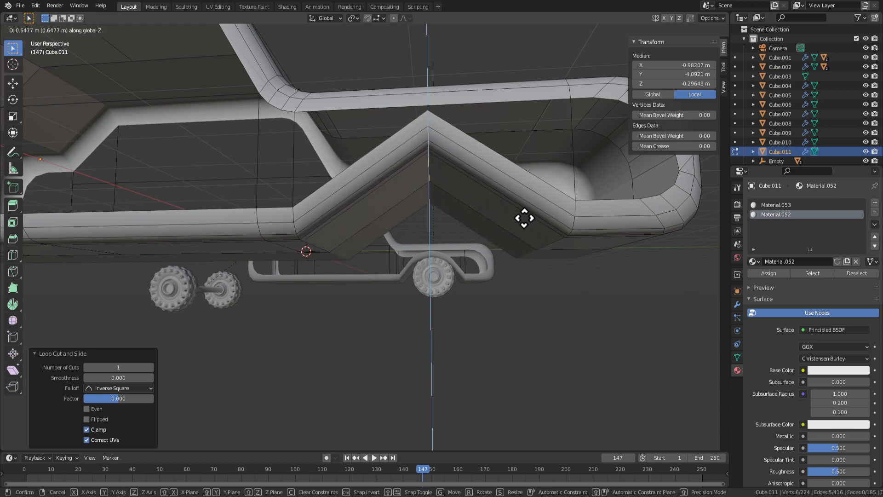
click(524, 218)
Bevel the raised peak loop of the lower rail about 0.415 m with three segments.
middle_drag(526, 222, 536, 224)
key(ctrl+b)
scroll(557, 244, up, 2)
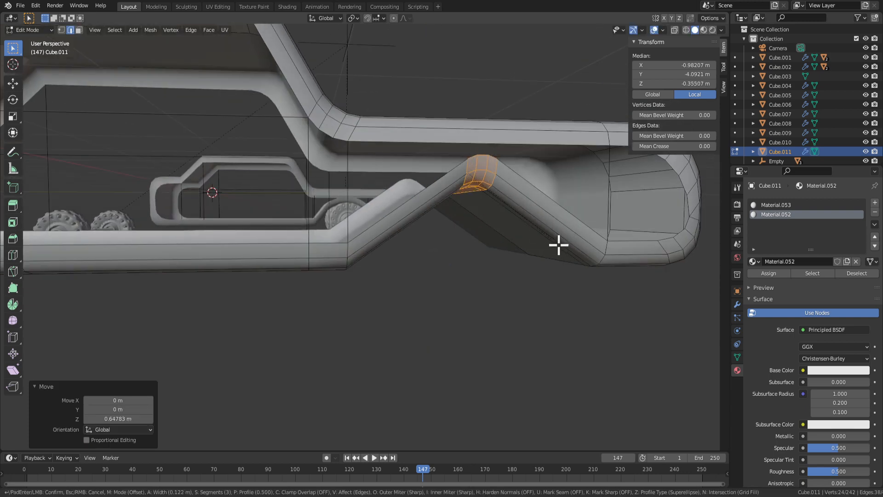
click(586, 261)
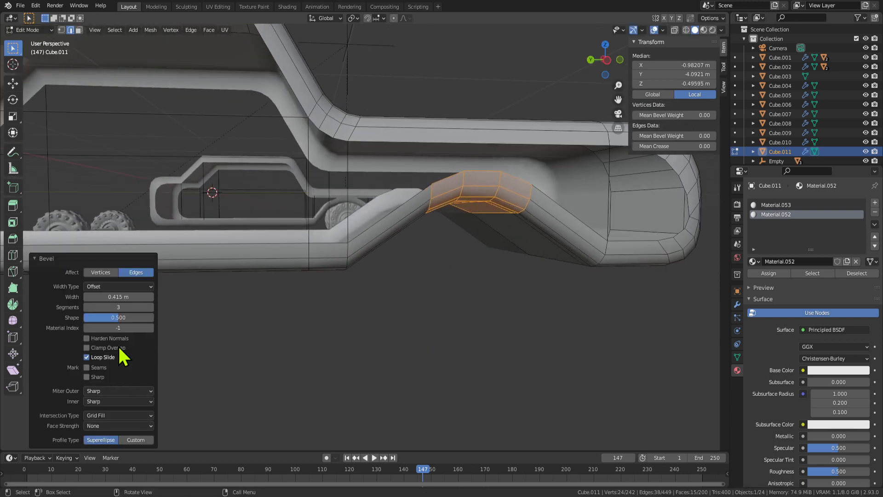
Redo the bevel of the lower rail's raised peak loop at about 0.756 m with ten segments.
click(153, 308)
click(152, 307)
click(153, 307)
click(153, 308)
click(153, 307)
click(153, 308)
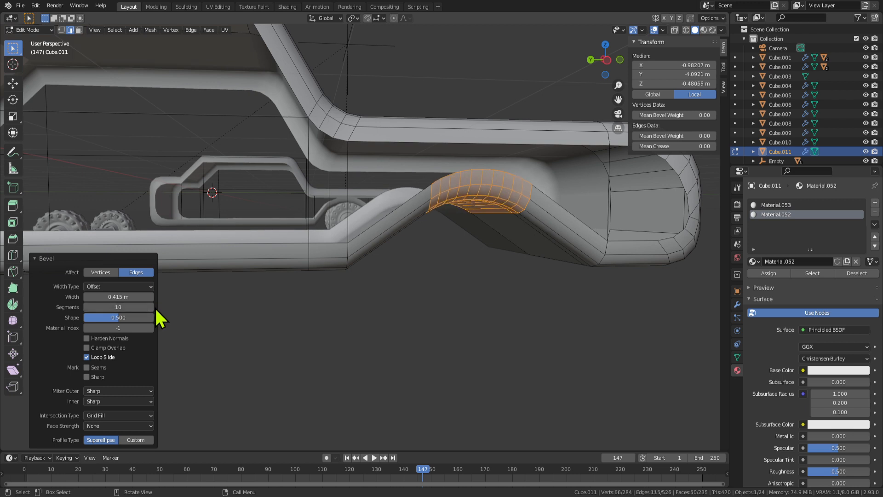
middle_drag(540, 322, 532, 313)
key(ctrl+b)
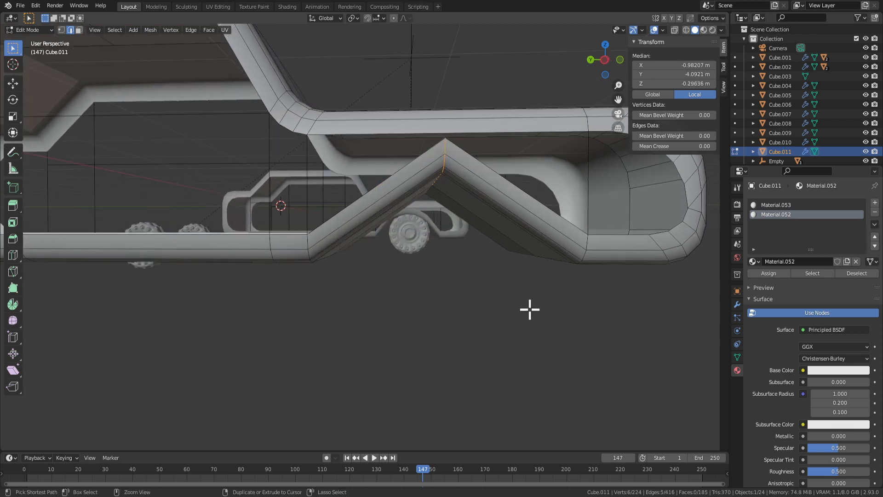
click(625, 366)
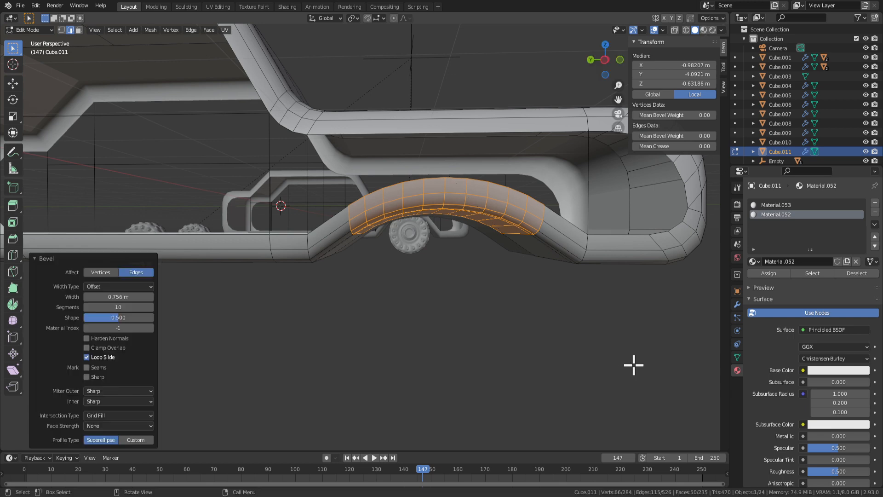
middle_drag(633, 365, 600, 327)
key(ctrl+KP_Add)
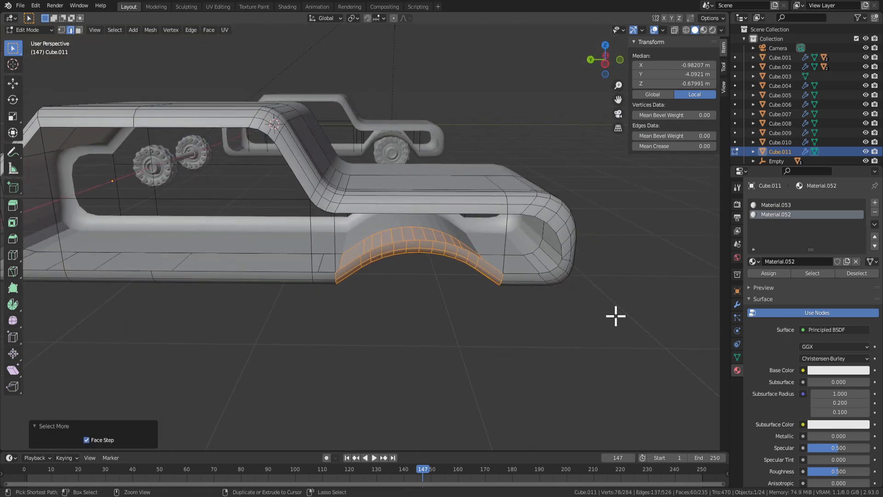
key(s)
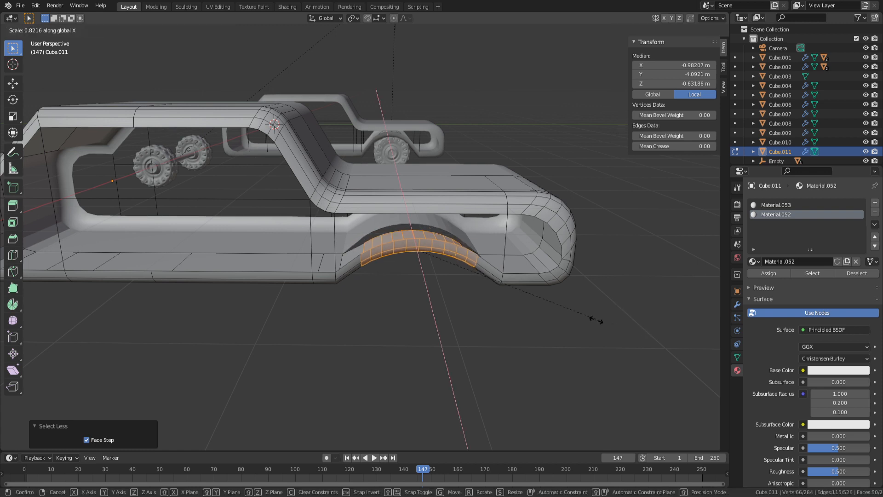
key(y)
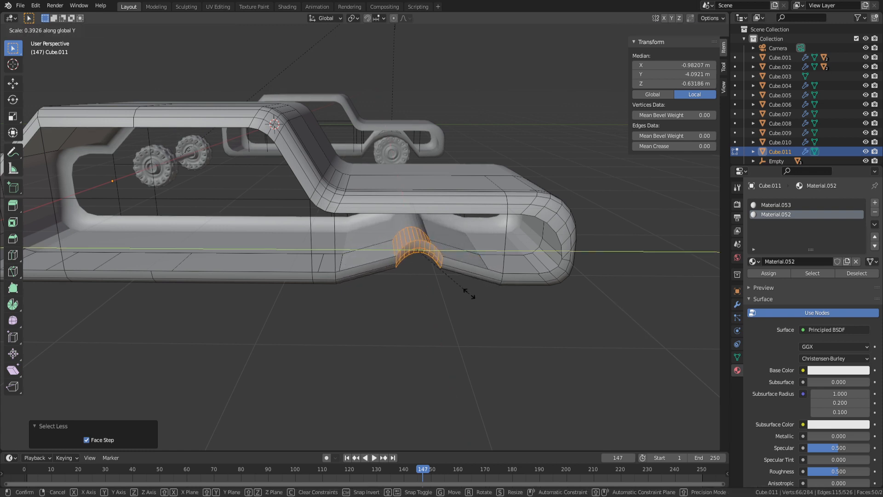
key(Escape)
Lower the bevelled arch faces about 0.147 m along Z and scale them to about 0.414 along Y.
key(z)
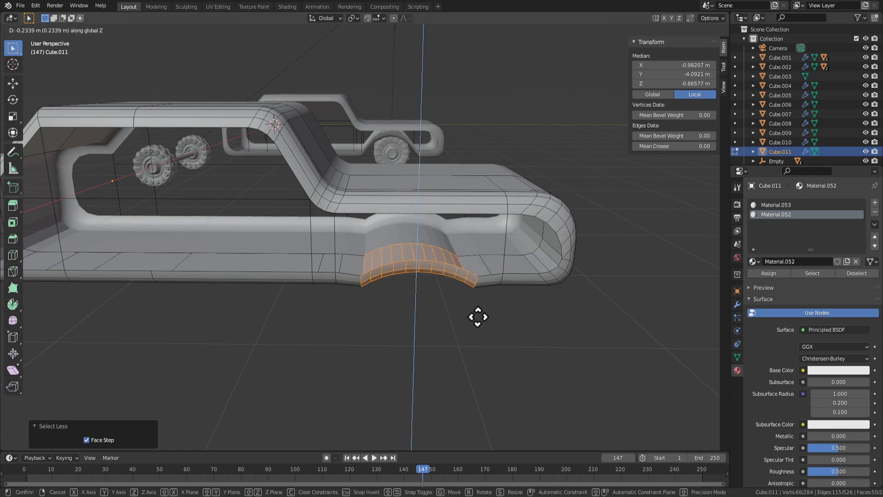
click(482, 310)
key(s)
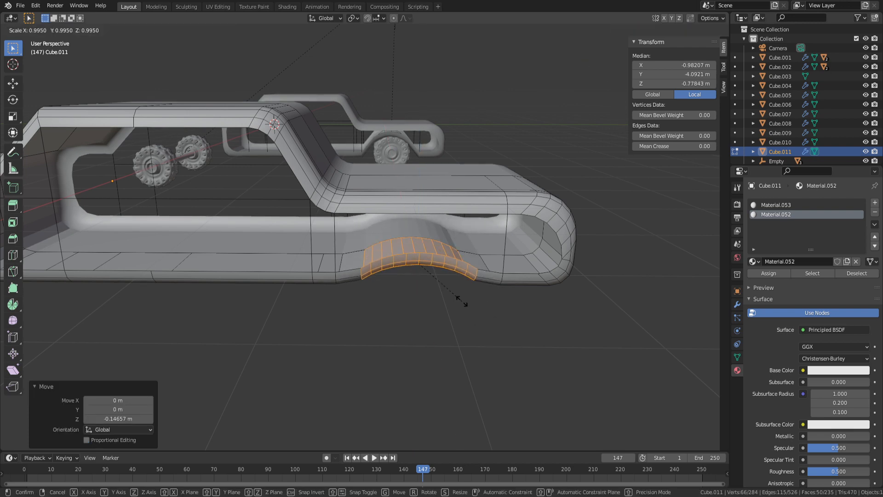
key(y)
click(404, 282)
Scale the arch faces by about 2.03 along Y and raise them about 0.24 m along Z.
middle_drag(403, 282, 458, 260)
key(s)
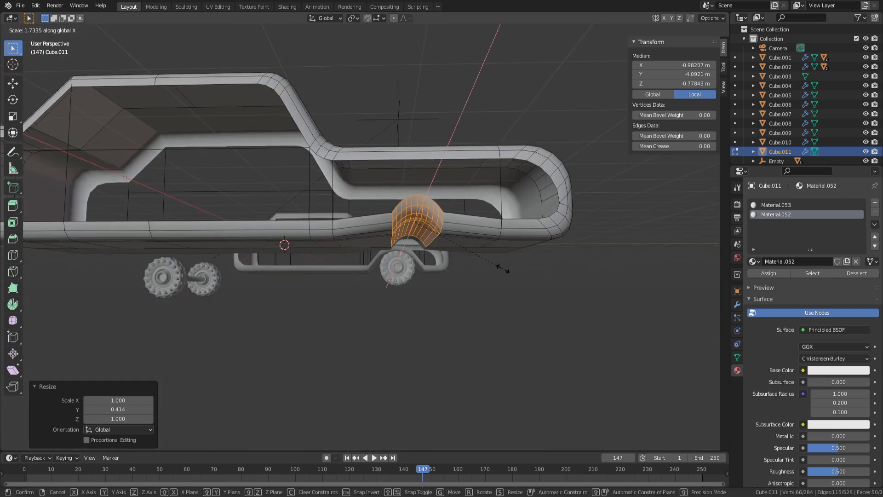
click(592, 280)
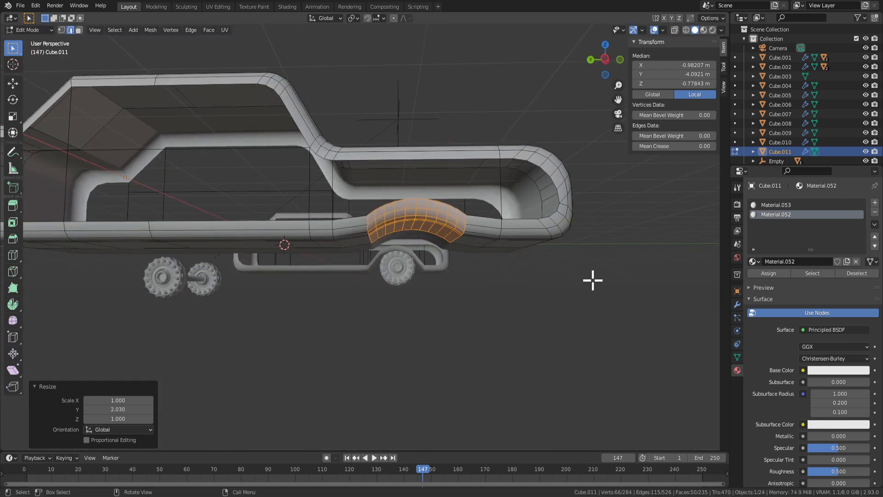
key(g)
key(z)
click(586, 258)
middle_drag(586, 258, 436, 303)
key(Tab)
scroll(479, 285, down, 2)
key(Tab)
scroll(436, 303, up, 3)
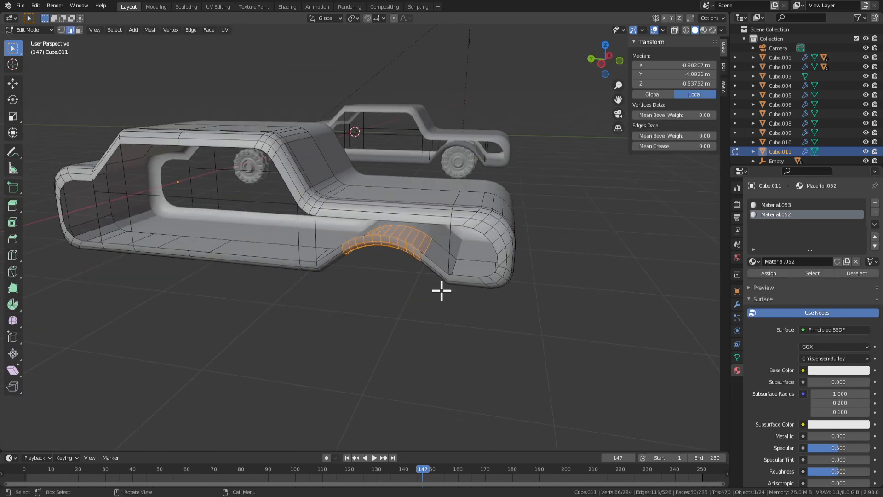
Grow the selection to the arch's sloping sides, scale it to about 0.6 along Y and try moving it along Z.
key(ctrl+KP_Add)
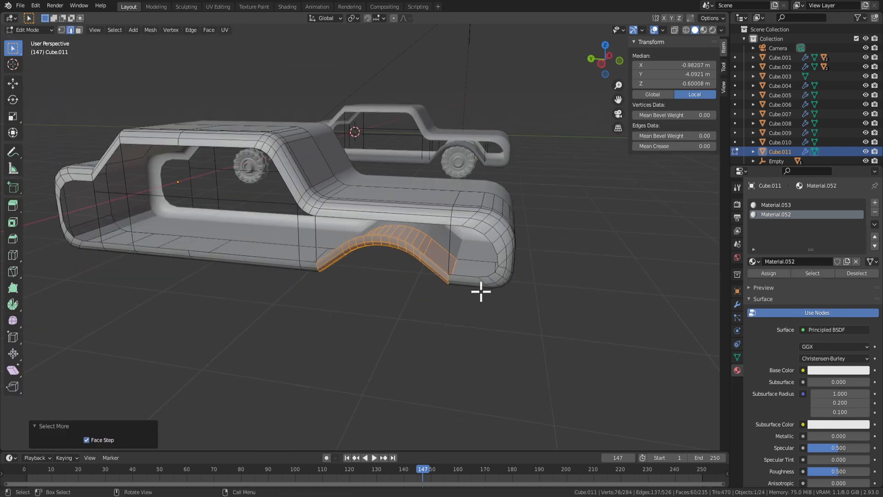
key(s)
key(y)
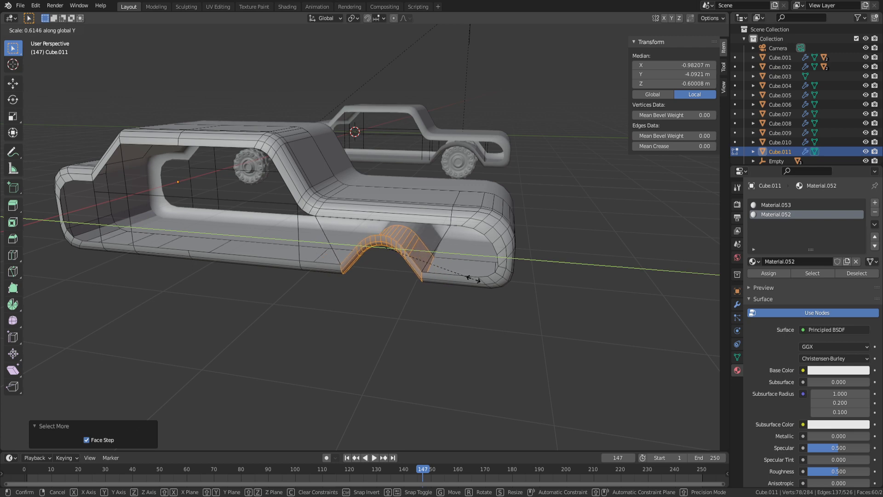
click(486, 279)
middle_drag(486, 279, 500, 264)
key(g)
key(z)
click(512, 272)
Examine the narrowed wheel arch with and without its edit mesh, both close up and from farther away.
key(Tab)
key(Tab)
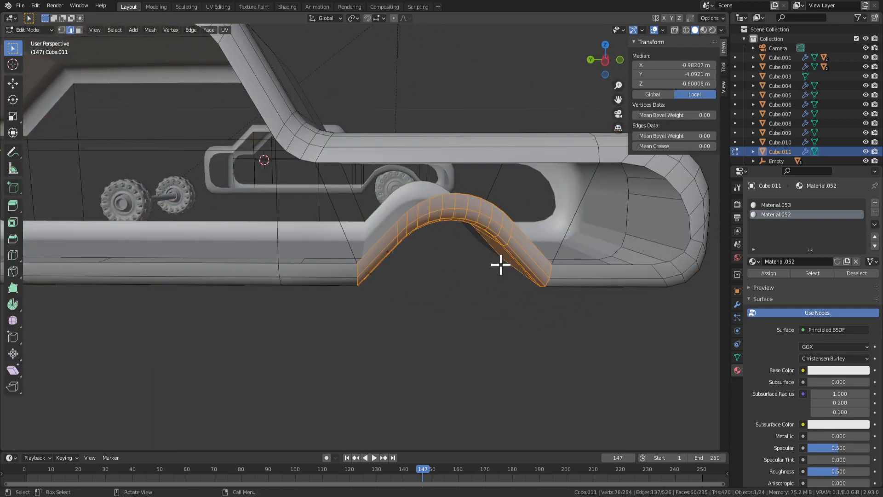
key(Tab)
key(Tab)
key(Tab)
key(Tab)
key(Tab)
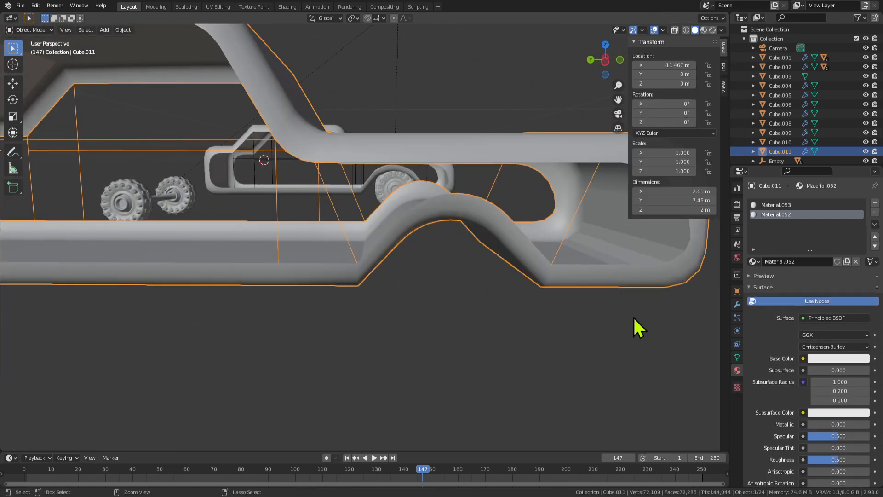
scroll(542, 259, down, 5)
key(Tab)
key(Tab)
Undo the arch's width changes and its raising, back to the lowered arch faces.
middle_drag(504, 282, 403, 221)
scroll(397, 277, up, 4)
key(Tab)
middle_drag(298, 233, 493, 233)
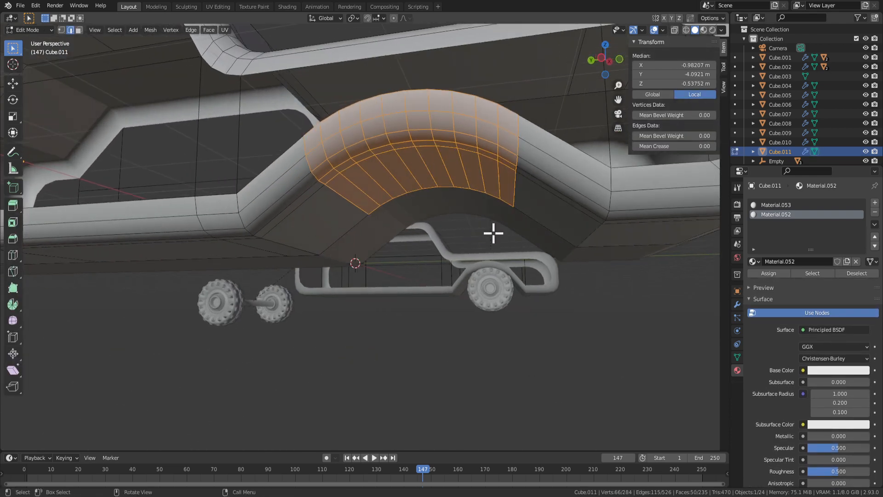
middle_drag(620, 239, 595, 279)
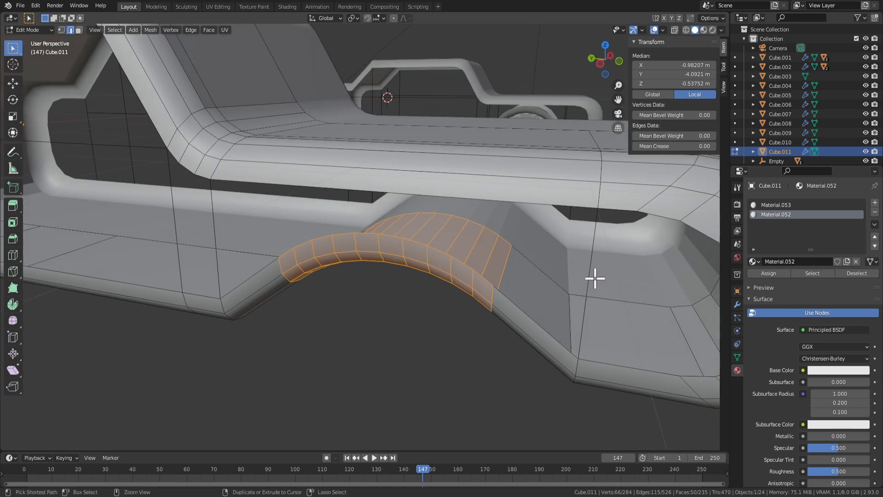
key(Tab)
key(Tab)
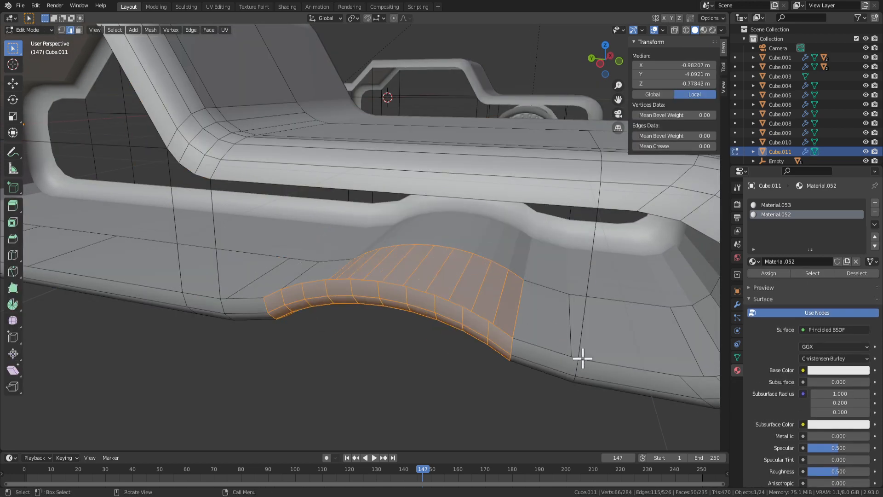
Scale the arch faces to about 0.427 along Y and extrude them about -0.343 m along their normal.
middle_drag(533, 354, 555, 381)
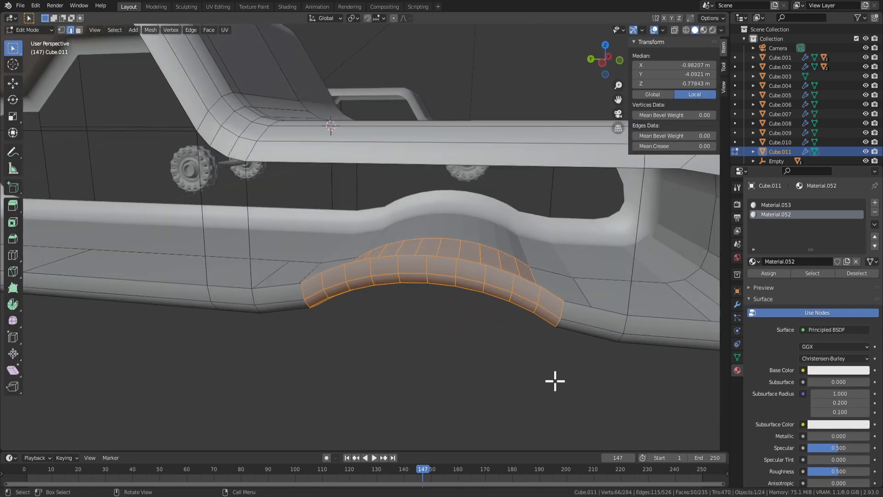
key(s)
key(y)
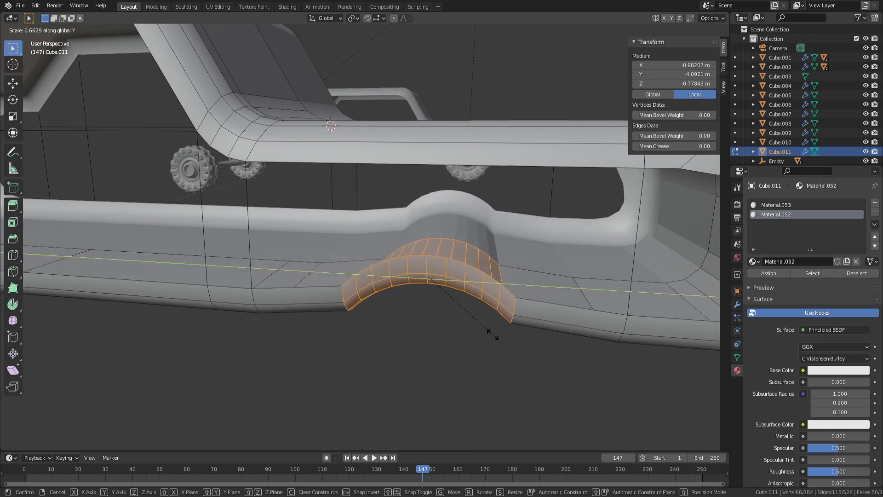
click(460, 319)
key(e)
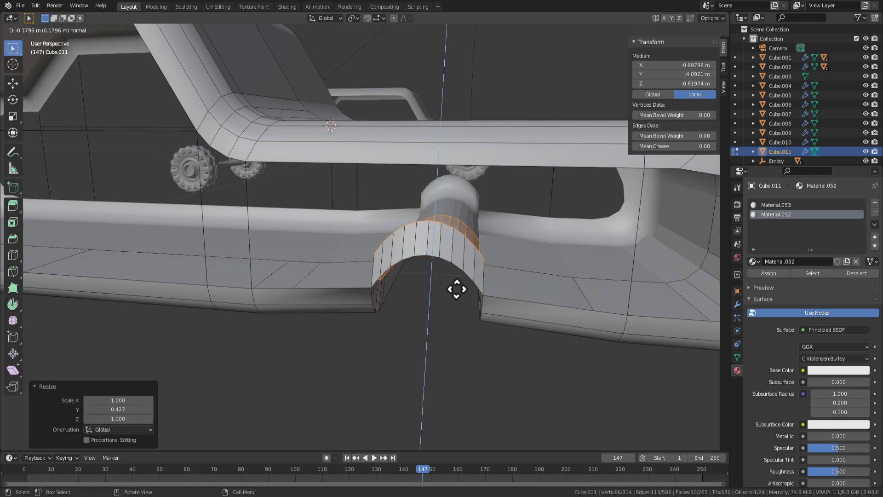
click(451, 261)
key(g)
key(x)
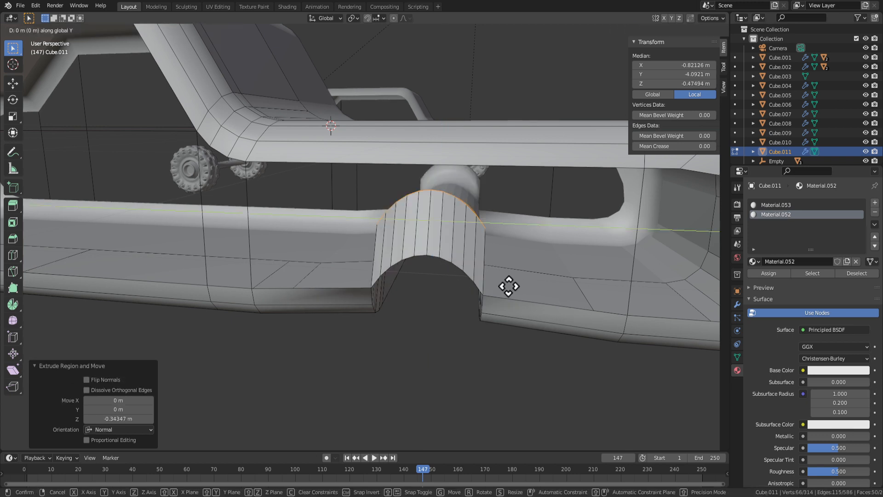
right_click(455, 266)
key(s)
key(z)
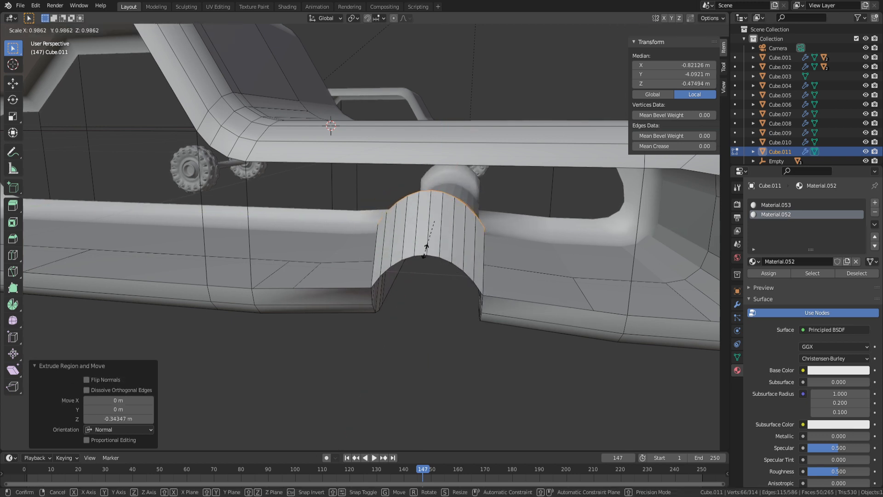
right_click(500, 258)
Undo the arch's extrusion, narrowing and lowering, back to the ten-segment bevel.
scroll(500, 258, down, 6)
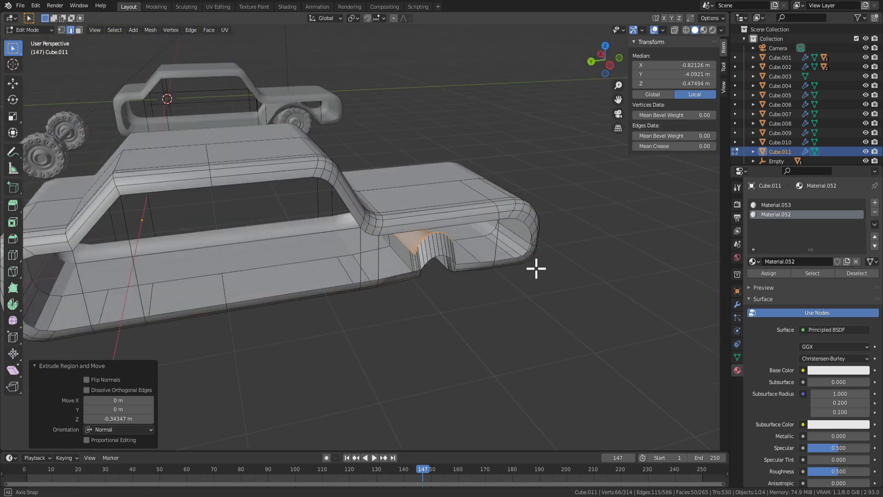
key(s)
click(497, 254)
middle_drag(497, 254, 463, 223)
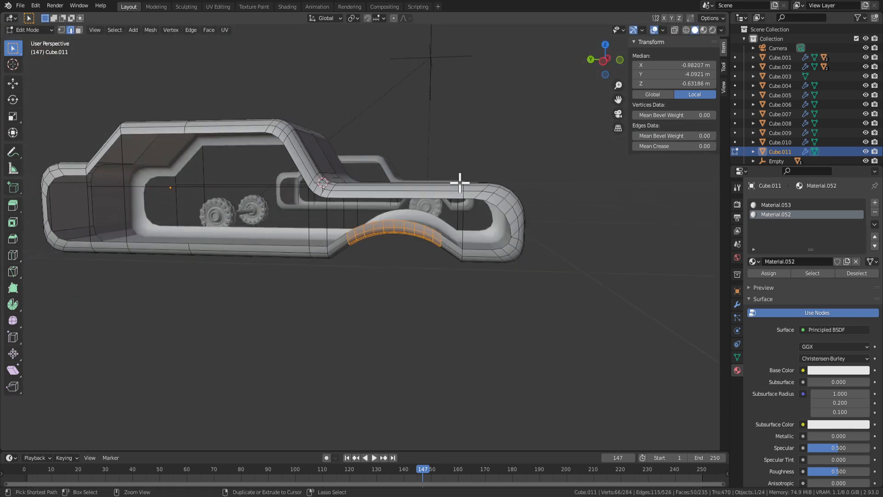
scroll(437, 207, up, 4)
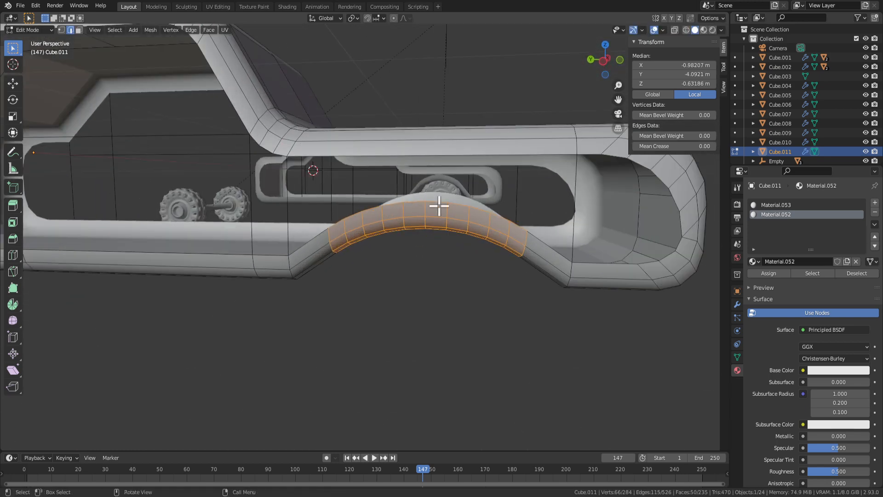
Select the edge loops at both ends of the bevelled arch and set their median local Z to -1 m.
middle_drag(437, 207, 355, 234)
click(345, 224)
click(303, 231)
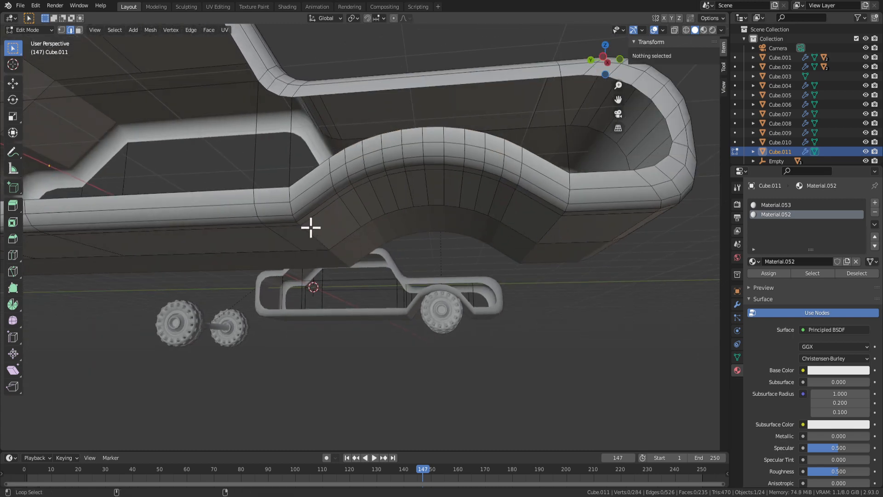
alt+shift+click(339, 243)
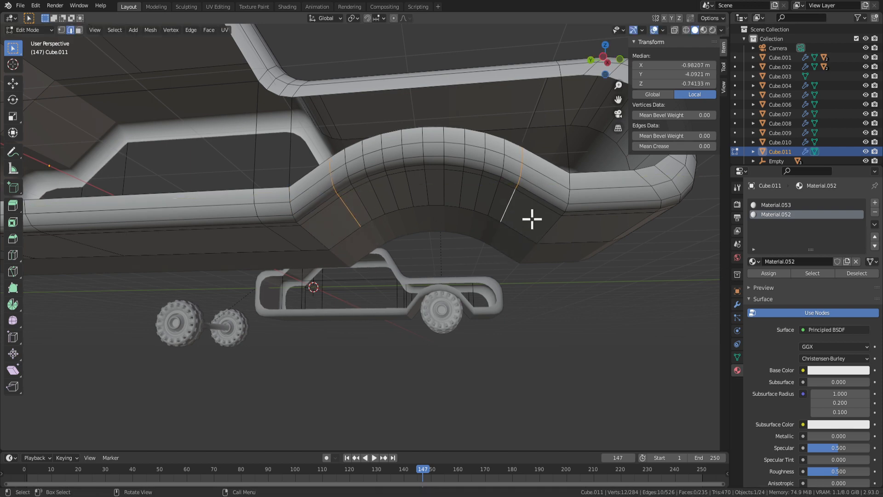
key(g)
key(z)
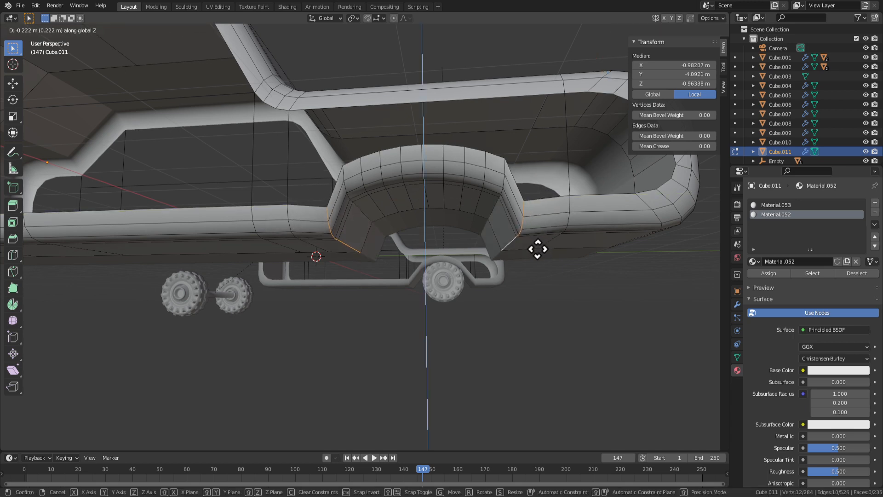
key(Escape)
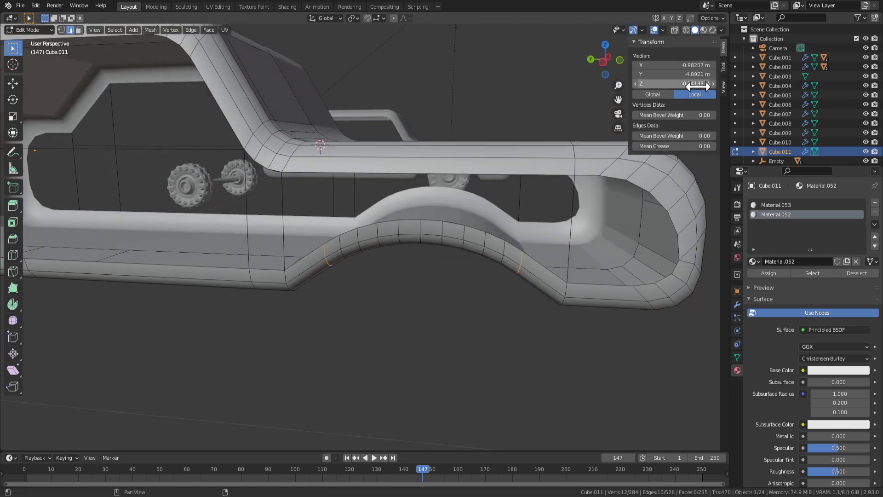
text(-1)
key(Return)
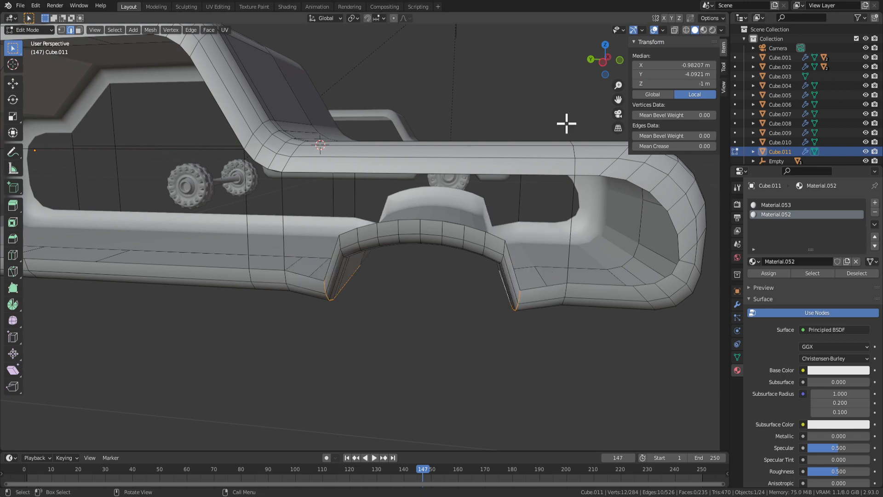
Undo the height change of the arch's two end loops.
mouse_move(470, 167)
middle_down()
mouse_move(524, 175)
mouse_move(490, 142)
mouse_move(474, 104)
mouse_move(422, 144)
mouse_move(483, 168)
middle_up()
middle_drag(508, 238, 497, 214)
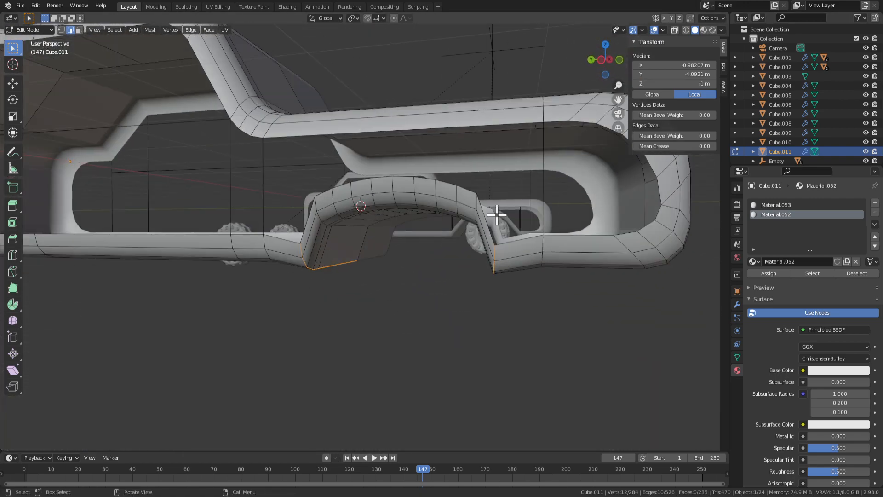
key(ctrl+z)
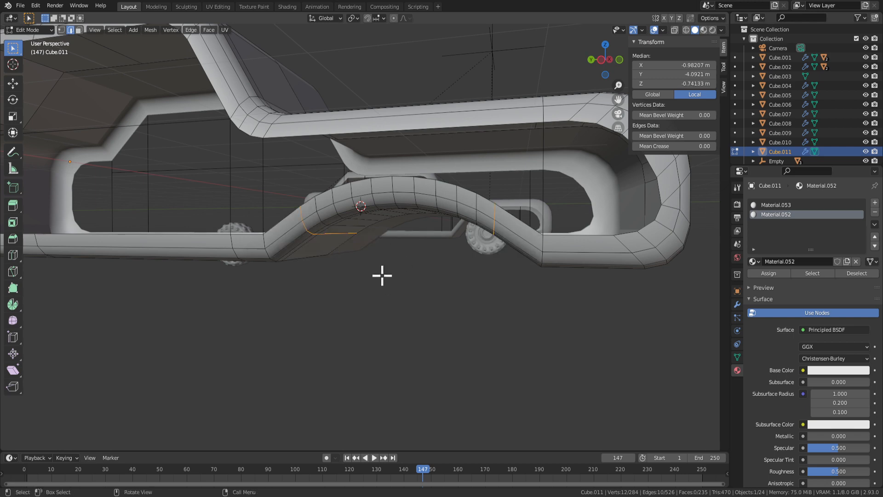
Select the underside edges just inside both ends of the wheel arch and set their median local Z to -1 m.
scroll(382, 275, up, 3)
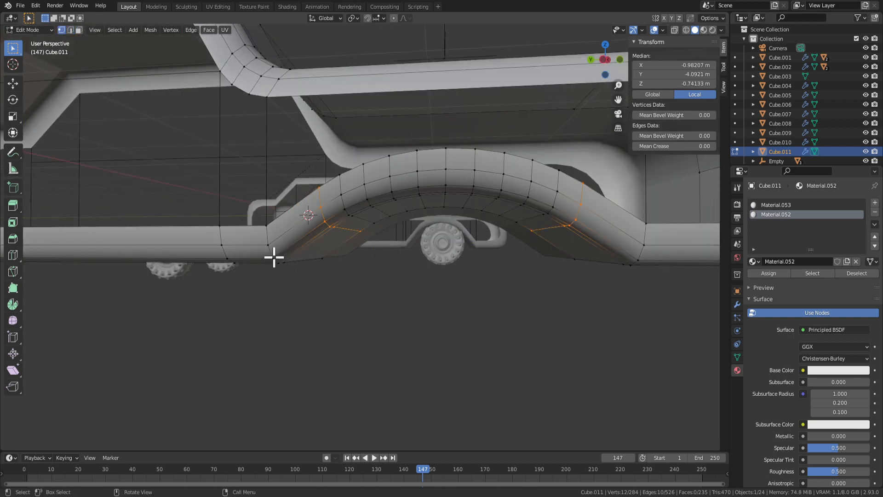
click(274, 257)
middle_drag(414, 282, 345, 211)
key(2)
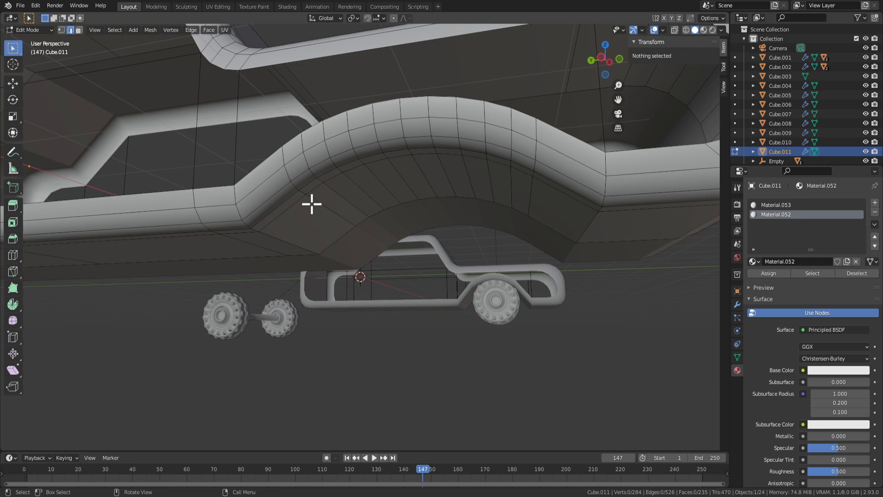
click(311, 203)
middle_drag(611, 137, 338, 178)
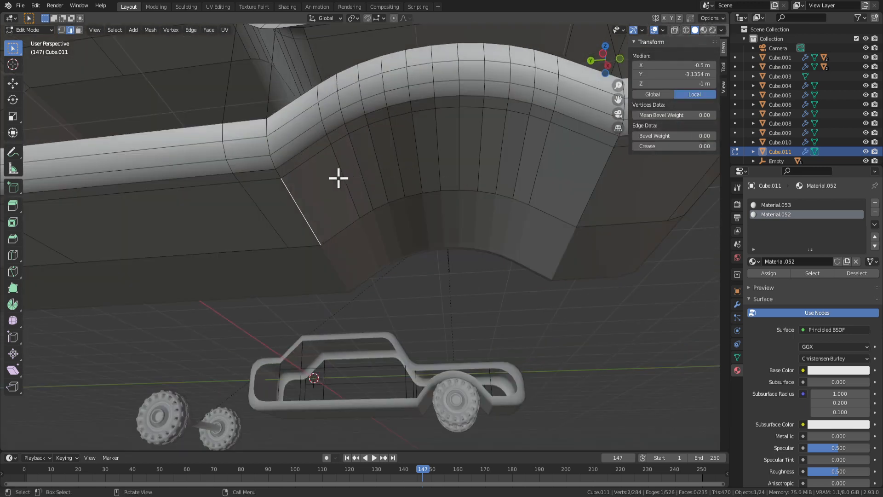
key(1)
click(276, 169)
middle_drag(363, 177, 357, 180)
key(2)
click(354, 180)
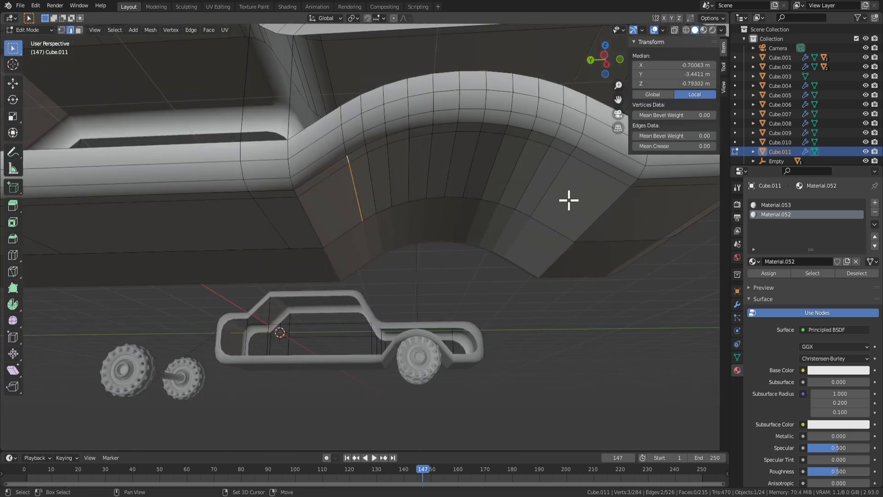
middle_drag(621, 195, 607, 201)
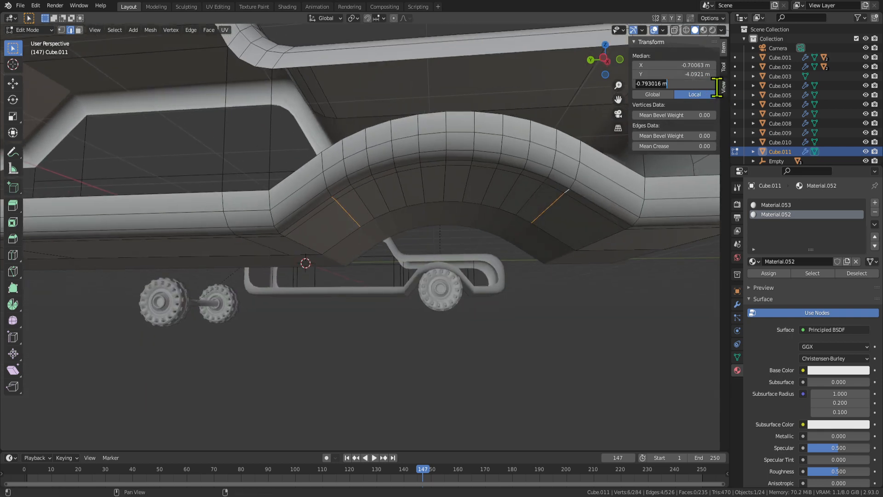
text(-1)
key(Return)
middle_drag(457, 205, 440, 131)
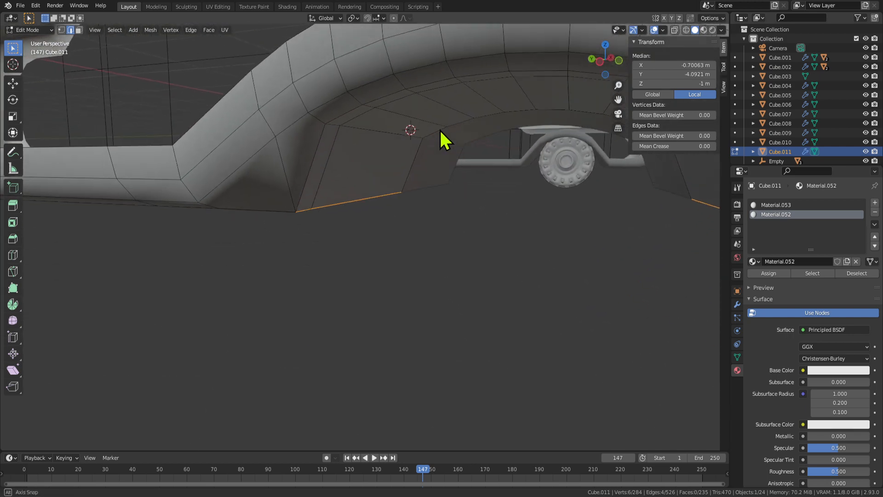
Try moving the two outer vertices above the arch's lowered end edges along Z.
click(198, 202)
middle_drag(272, 135, 414, 209)
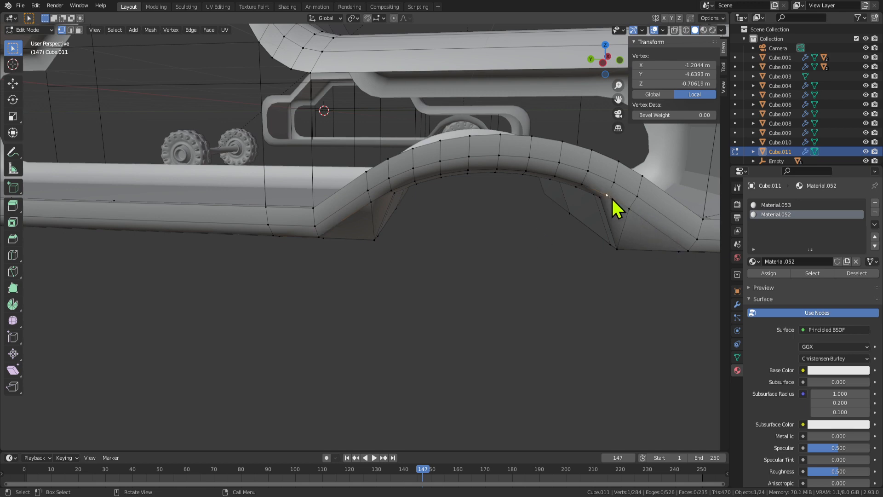
key(z)
right_click(586, 246)
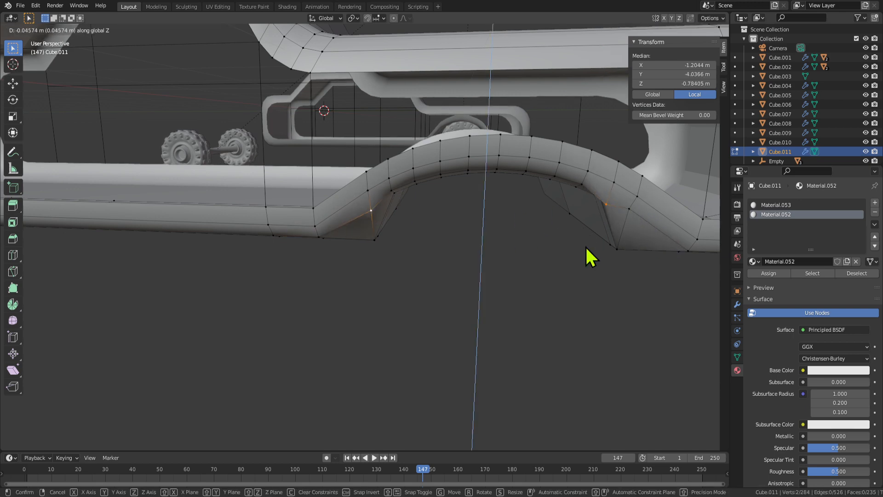
middle_drag(586, 246, 600, 213)
key(g)
right_click(599, 212)
middle_drag(650, 240, 572, 209)
key(alt+a)
Examine the lowered arch ends from several angles in both object and edit mode.
middle_drag(477, 253, 349, 199)
click(271, 211)
key(Tab)
scroll(461, 258, down, 5)
middle_drag(462, 258, 430, 243)
scroll(455, 251, down, 5)
key(Tab)
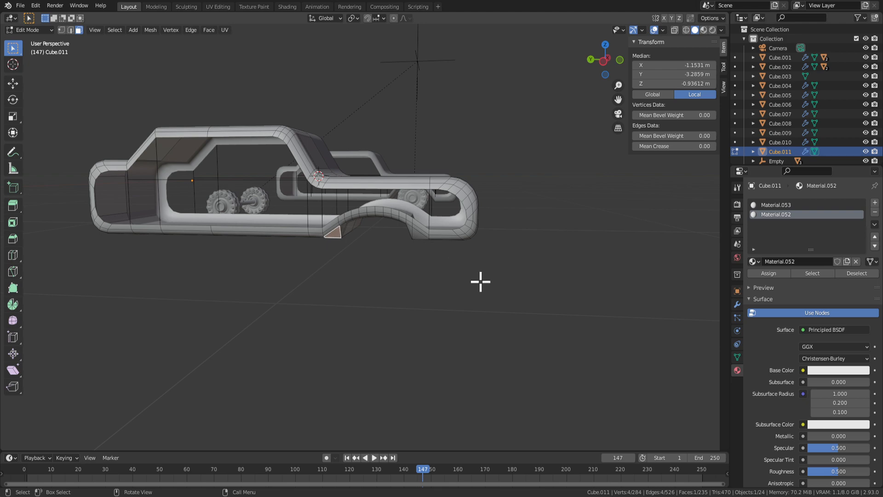
click(506, 301)
middle_drag(506, 302, 282, 262)
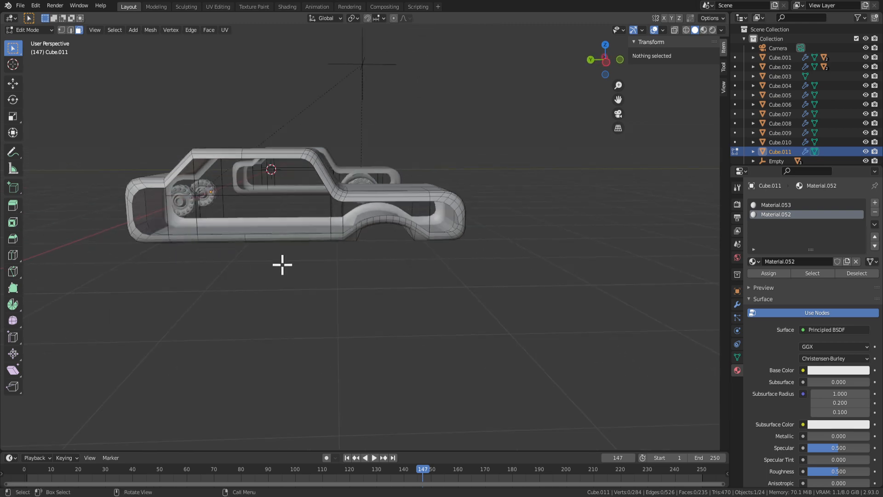
key(Tab)
middle_drag(375, 246, 435, 265)
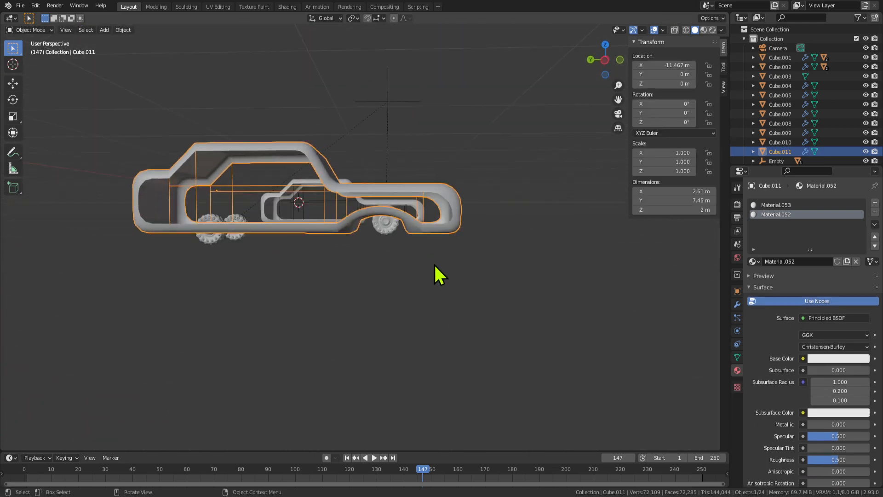
scroll(433, 248, up, 4)
key(Tab)
key(Tab)
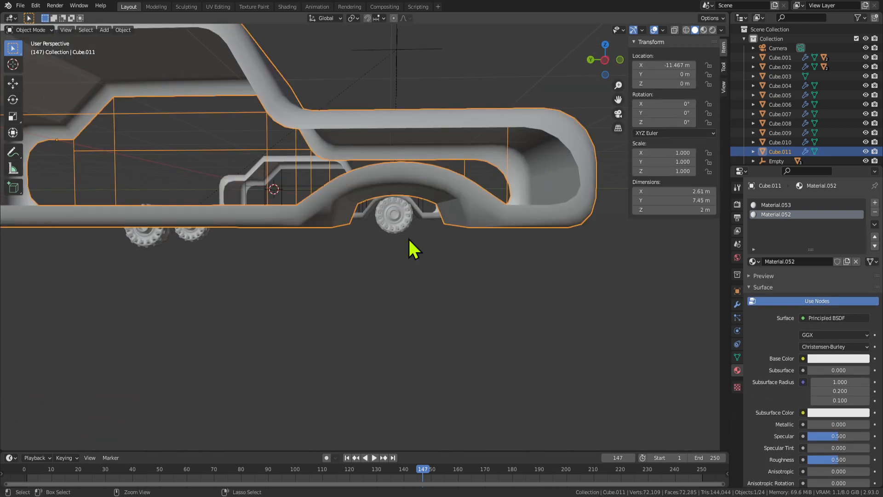
Undo the lowering of the underside edges at the arch's ends.
key(Tab)
key(2)
key(Tab)
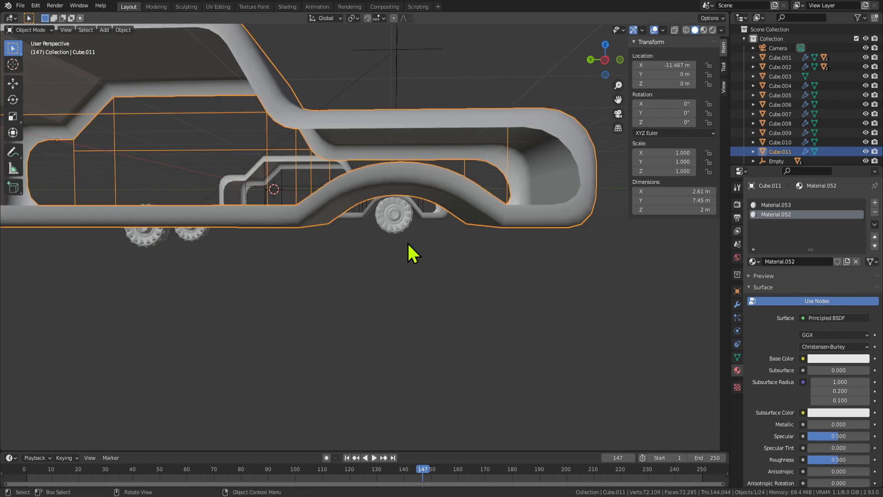
key(Tab)
Select the edge loops where the arch meets the straight rail at both ends and scale them to about 0.776 along Y.
middle_drag(409, 242, 327, 226)
click(306, 226)
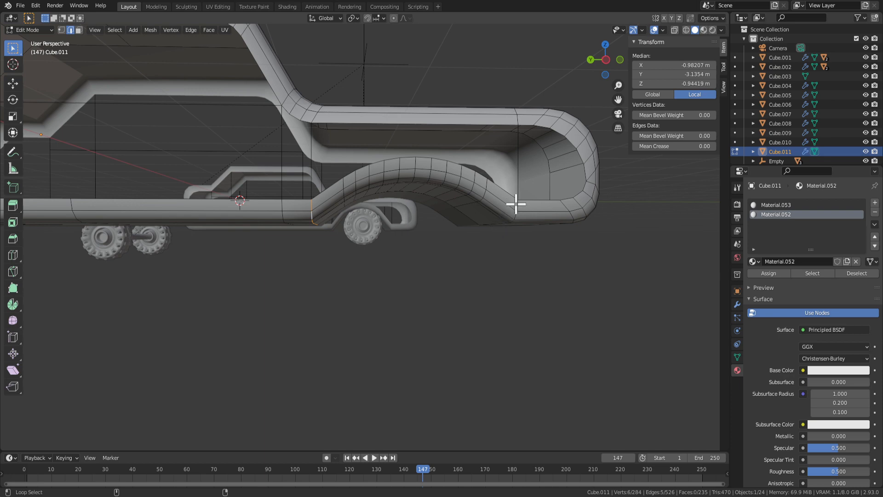
click(519, 267)
scroll(534, 254, up, 4)
middle_drag(588, 198, 515, 220)
alt+click(537, 219)
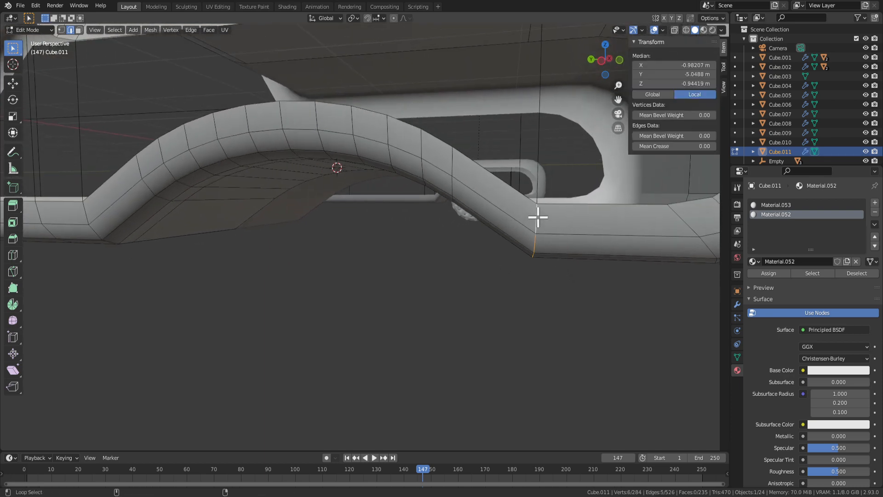
middle_drag(201, 252, 479, 279)
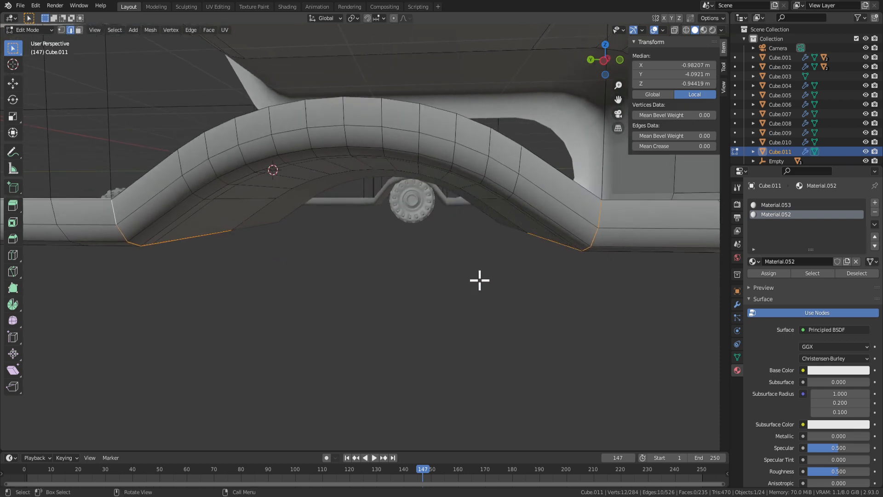
key(g)
key(y)
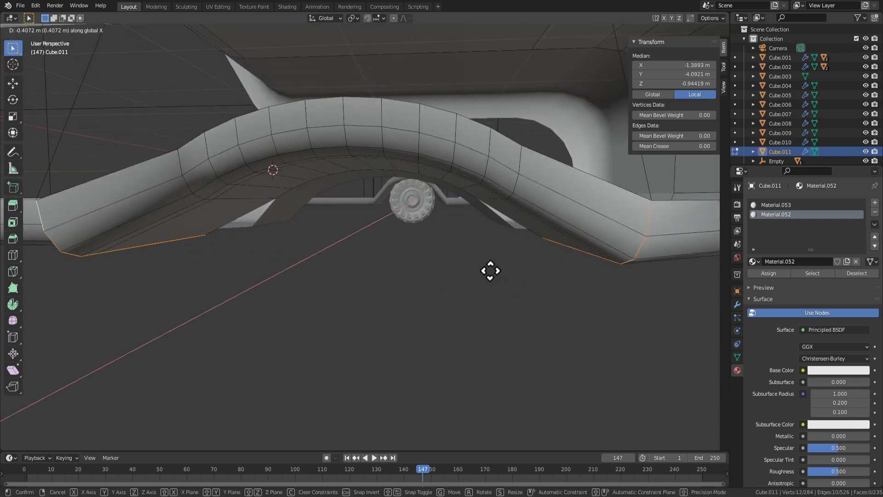
key(Escape)
key(s)
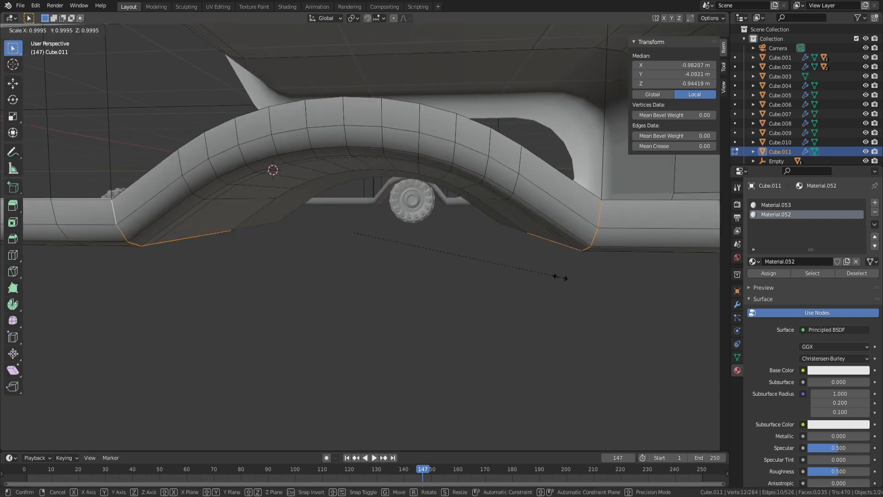
key(y)
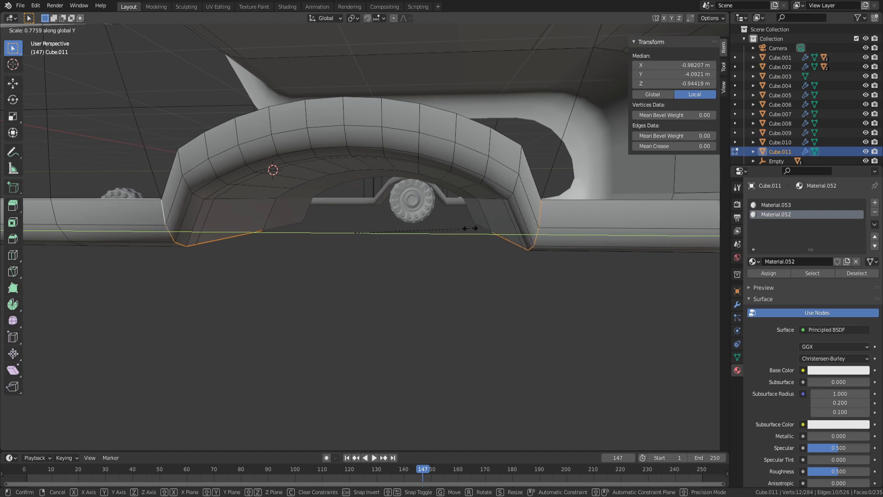
click(474, 228)
Inspect the narrowed arch in object and edit mode and undo the scaling of its end loops.
middle_drag(474, 228, 402, 250)
key(Tab)
key(Tab)
key(Tab)
key(Tab)
middle_drag(518, 266, 446, 240)
key(Tab)
middle_drag(541, 263, 423, 246)
key(Tab)
key(Tab)
key(Tab)
key(Tab)
key(Tab)
key(Tab)
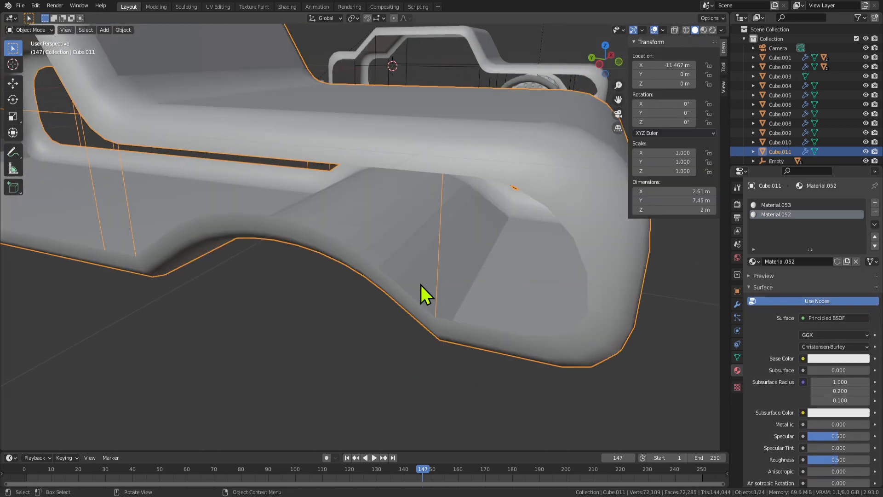
key(Tab)
middle_drag(420, 296, 443, 339)
key(Tab)
key(Tab)
middle_drag(483, 318, 360, 164)
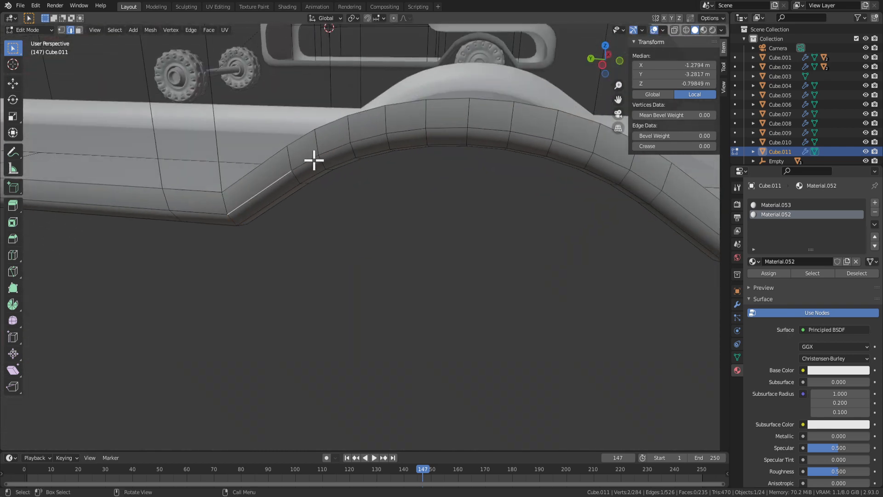
Try extruding the strip of twelve side faces that runs along the whole arch.
key(3)
click(261, 183)
shift+click(310, 152)
shift+click(336, 141)
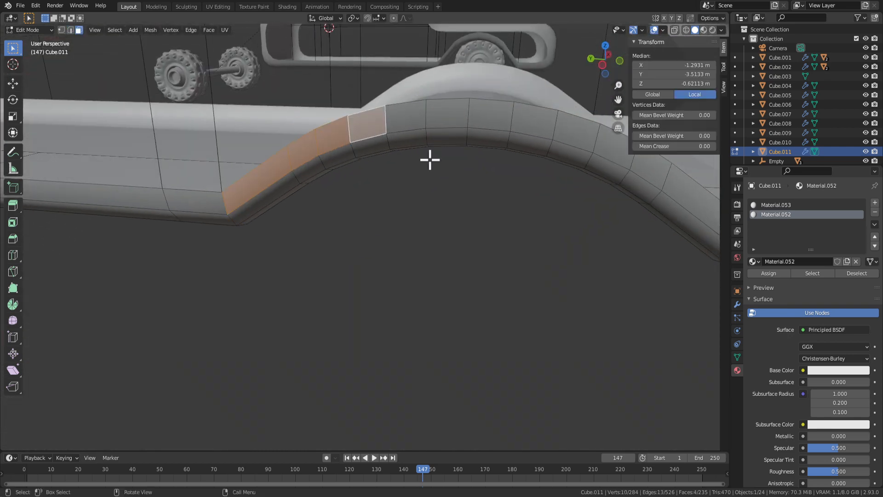
key(ctrl+shift+KP_Add)
key(ctrl+shift+KP_Add)
key(ctrl+shift+KP_Add)
key(ctrl+shift+KP_Add)
key(ctrl+shift+KP_Add)
key(ctrl+shift+KP_Add)
key(ctrl+shift+KP_Add)
scroll(401, 264, down, 6)
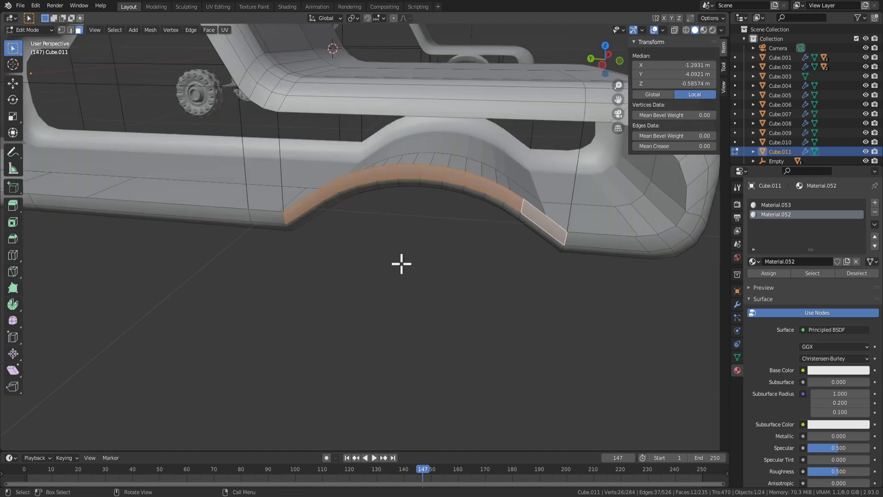
middle_drag(494, 333, 463, 325)
key(e)
click(465, 256)
mouse_move(465, 256)
middle_down()
mouse_move(459, 267)
mouse_move(474, 244)
middle_up()
key(ctrl+z)
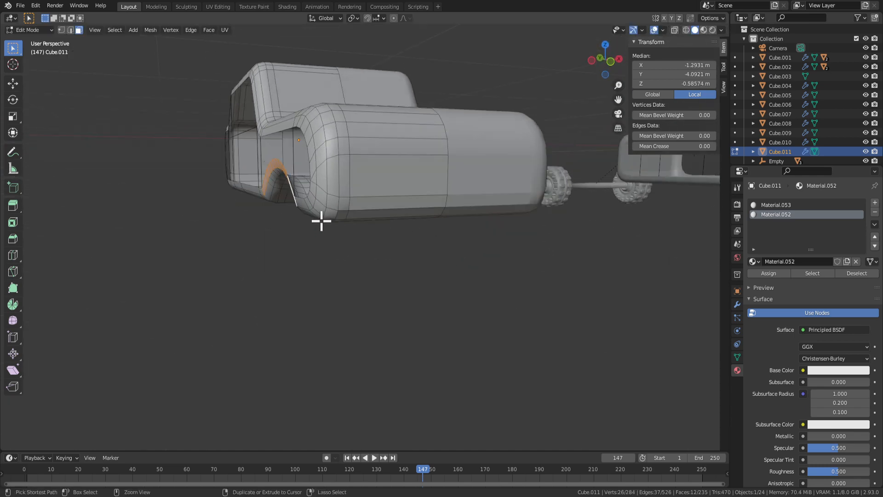
Select the arch's upper side vertices and the two rail vertices above its ends, and fill them with a face.
middle_drag(321, 221, 426, 222)
scroll(396, 211, up, 4)
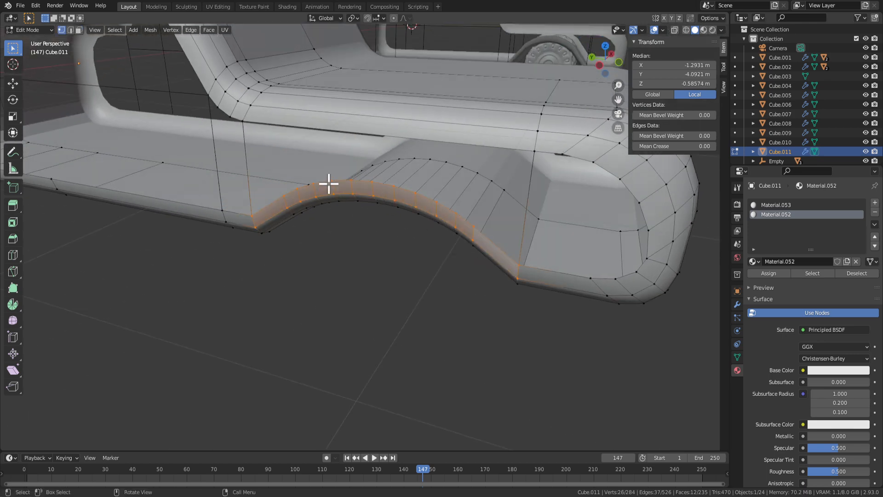
click(254, 218)
shift+click(261, 127)
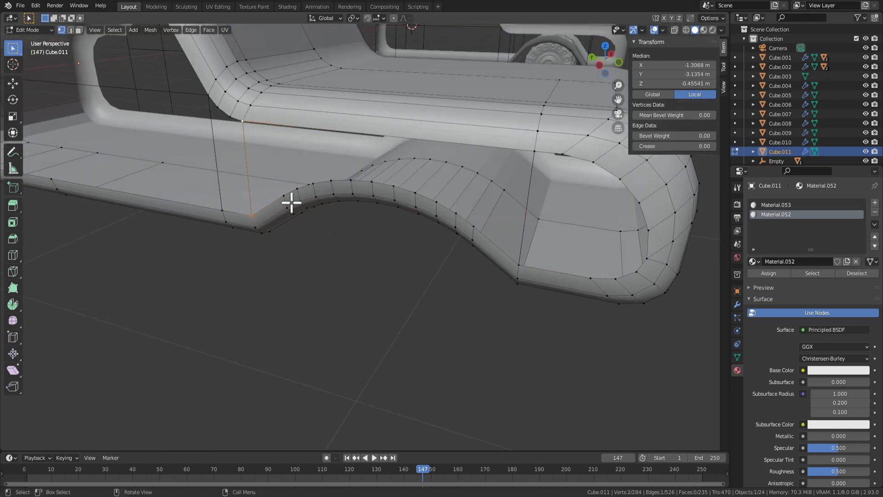
middle_drag(430, 229, 312, 188)
click(265, 115)
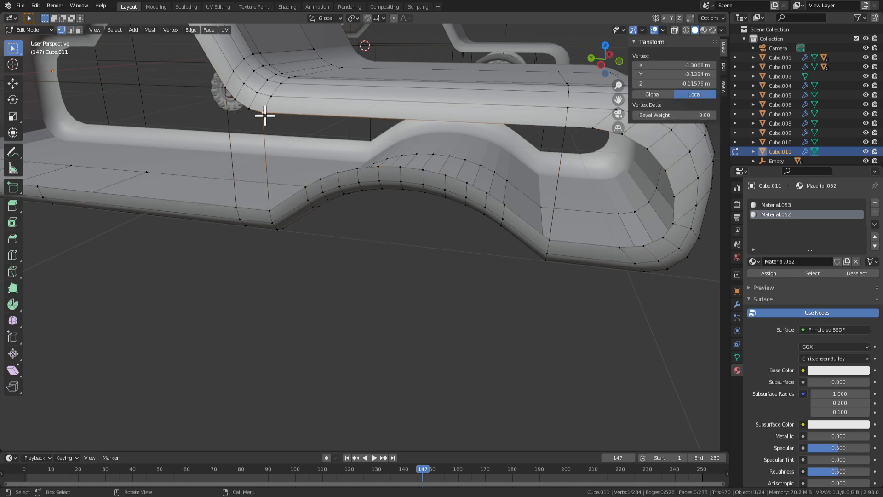
shift+click(566, 125)
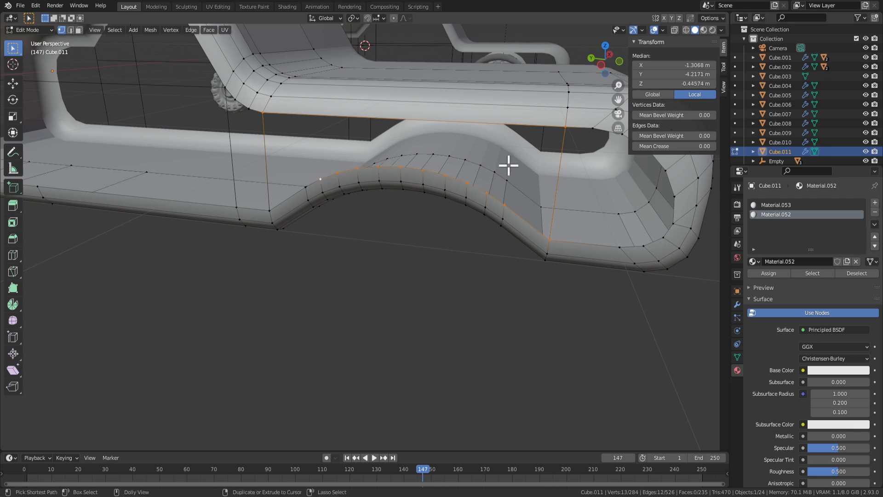
middle_drag(522, 162, 490, 229)
key(f)
Extrude the new fender face outward from the body to about -1.519 m on local X and view it in object mode.
key(e)
click(461, 189)
scroll(491, 229, down, 3)
click(340, 322)
key(Tab)
middle_drag(341, 321, 385, 248)
key(Tab)
Select the fender's outer face and bevel its border edges about 0.084 m wide with 10 segments.
click(394, 173)
middle_drag(394, 172, 264, 157)
scroll(400, 217, up, 3)
key(ctrl+KP_Add)
key(ctrl+KP_Subtract)
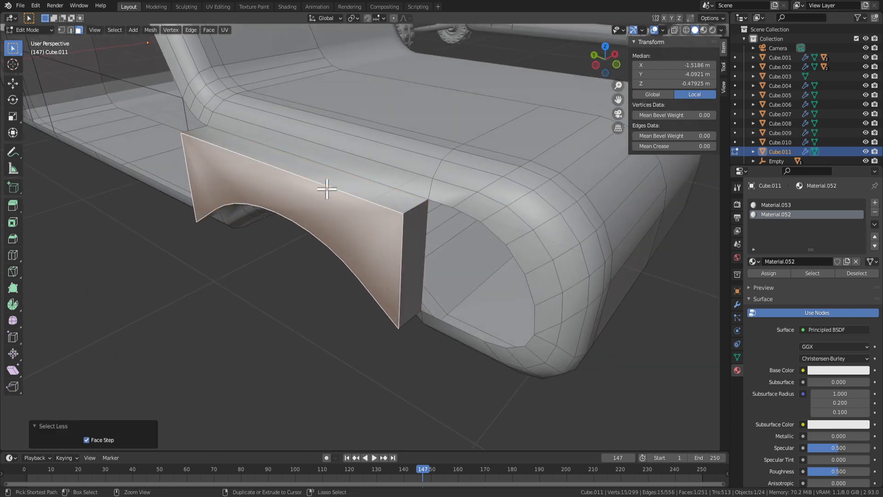
key(ctrl+b)
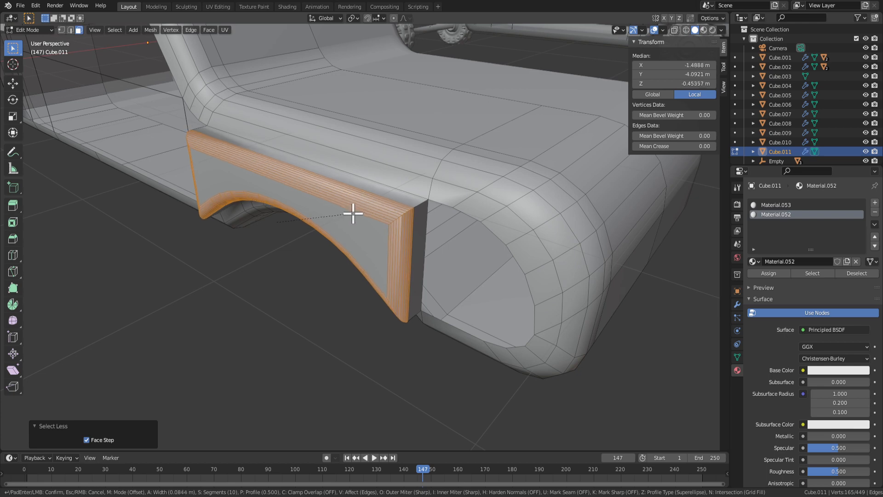
click(357, 209)
Inspect the bevelled fender in object mode and undo its bevel.
middle_drag(357, 209, 420, 189)
key(Tab)
scroll(384, 186, down, 4)
scroll(443, 198, down, 4)
key(Tab)
key(Tab)
key(Tab)
scroll(317, 252, up, 5)
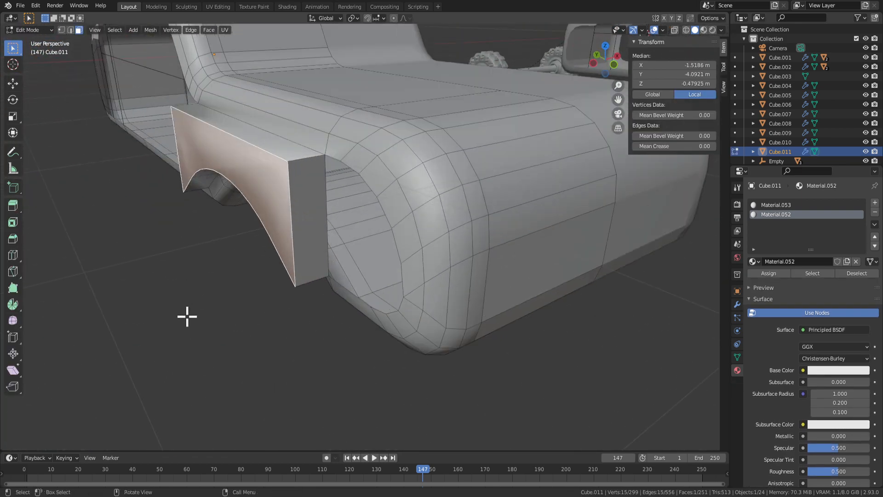
Try bevelling the fender's outer face edges with a width of 0.075 m and 8 segments.
key(ctrl+b)
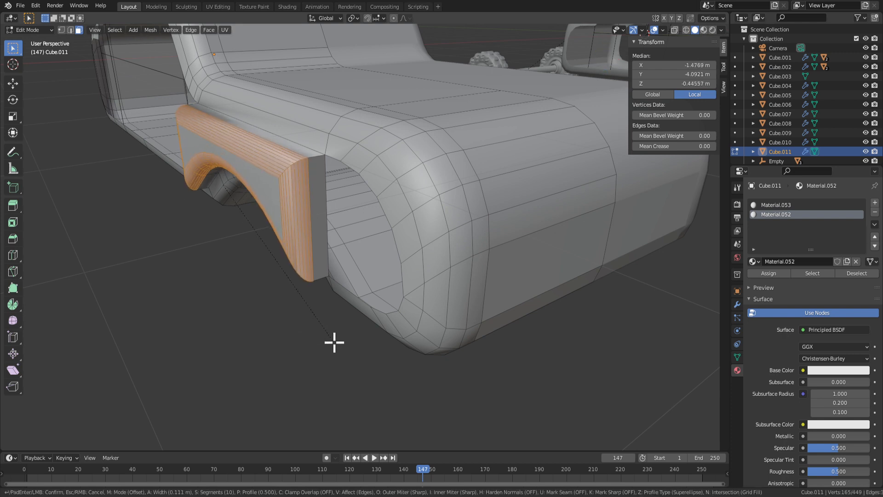
click(331, 339)
drag(89, 309, 87, 310)
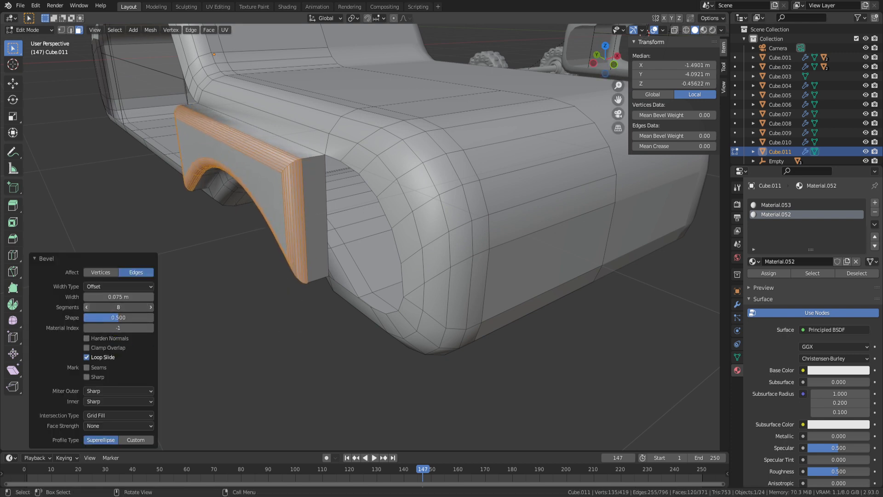
key(ctrl+z)
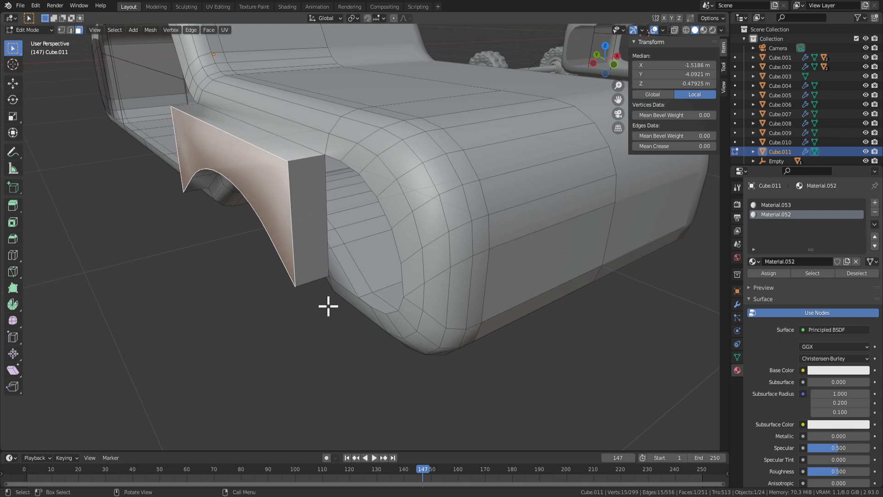
Bevel the border edges of the fender's outer face with 4 segments and inspect the result in object mode.
key(ctrl+b)
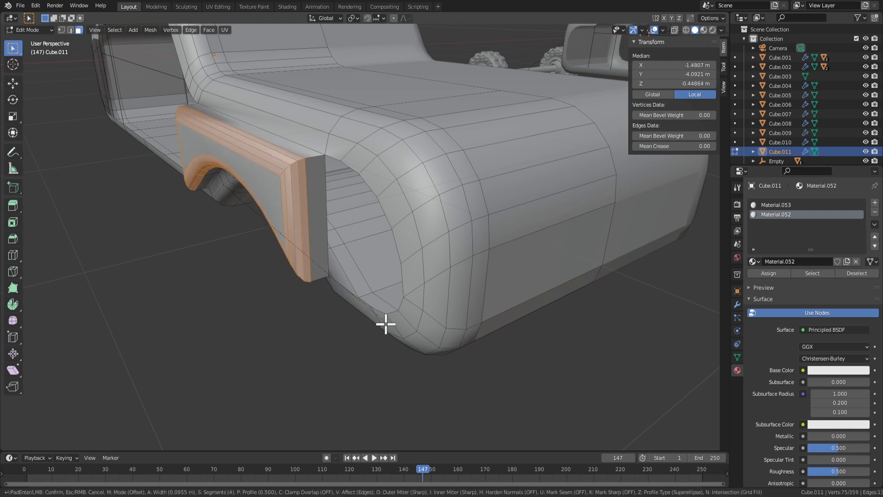
click(385, 332)
middle_drag(308, 296, 457, 270)
key(Tab)
scroll(370, 290, up, 2)
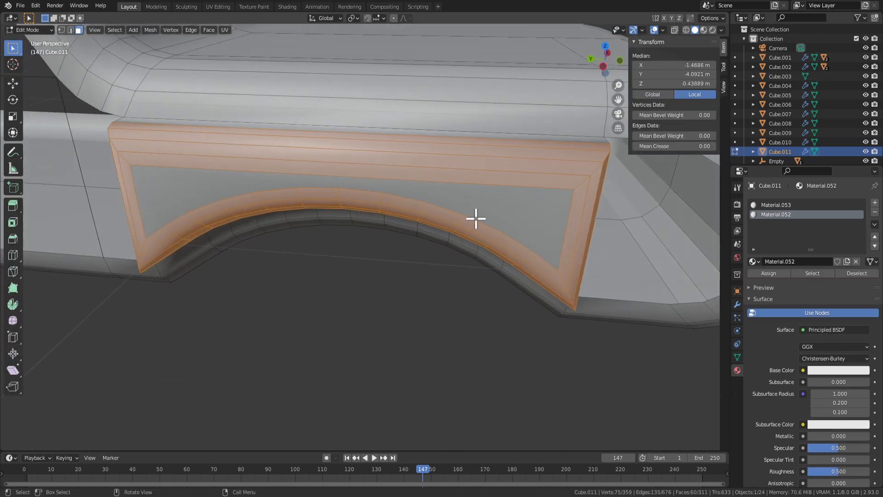
right_click(475, 218)
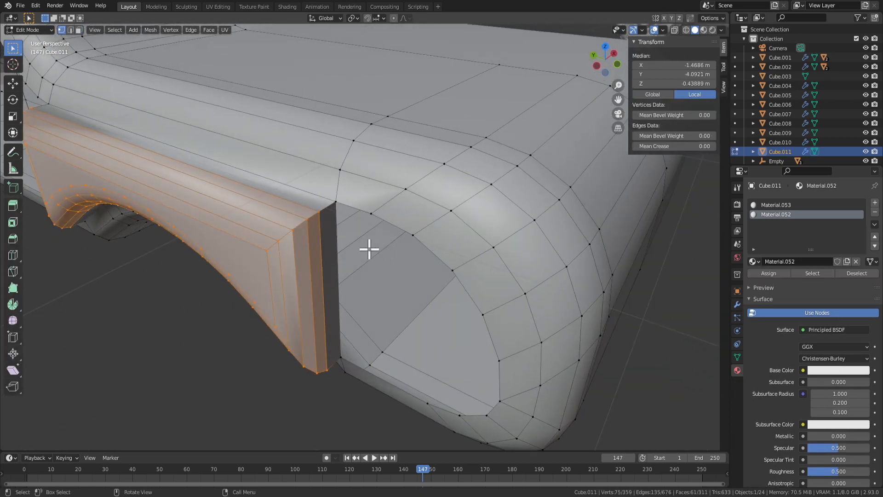
Select the edge loop around the side opening at the body's front corner, fill it with a face, and check it in object mode.
click(347, 206)
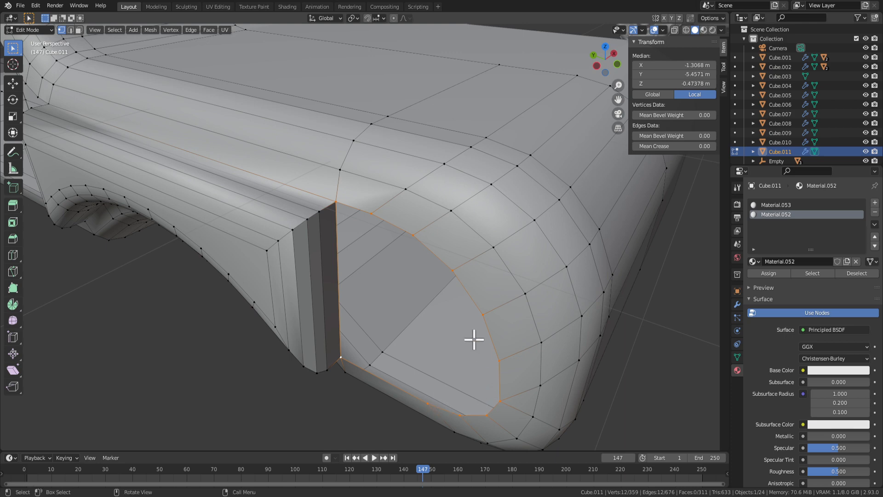
key(f)
middle_drag(473, 335, 476, 325)
key(Tab)
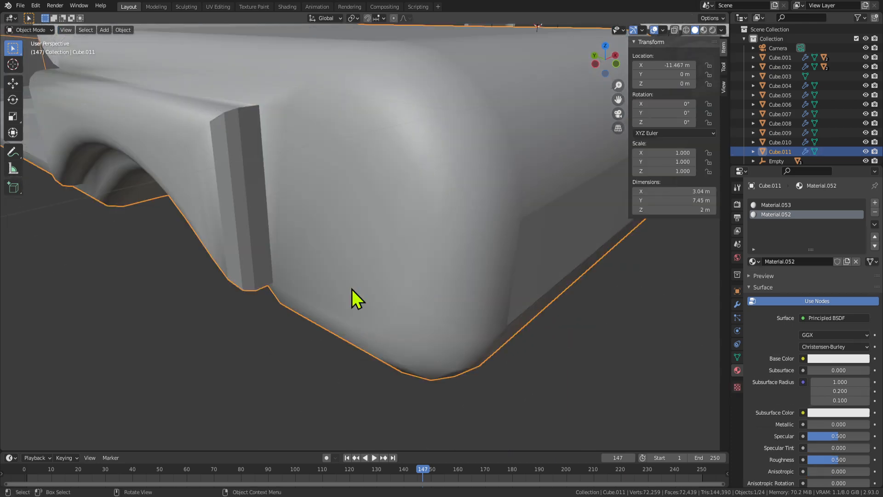
middle_drag(353, 295, 338, 289)
Inset the new corner face about 0.045 m and extrude it outward to about -1.474 m on local X.
key(Tab)
key(3)
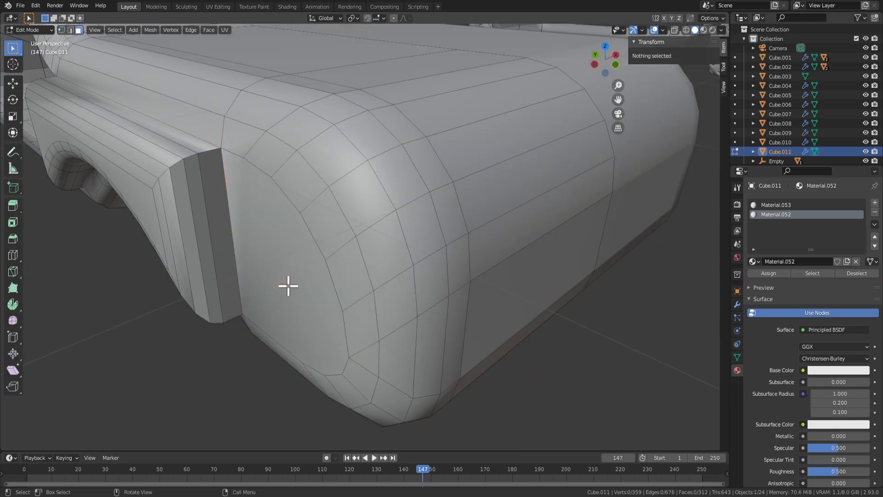
key(i)
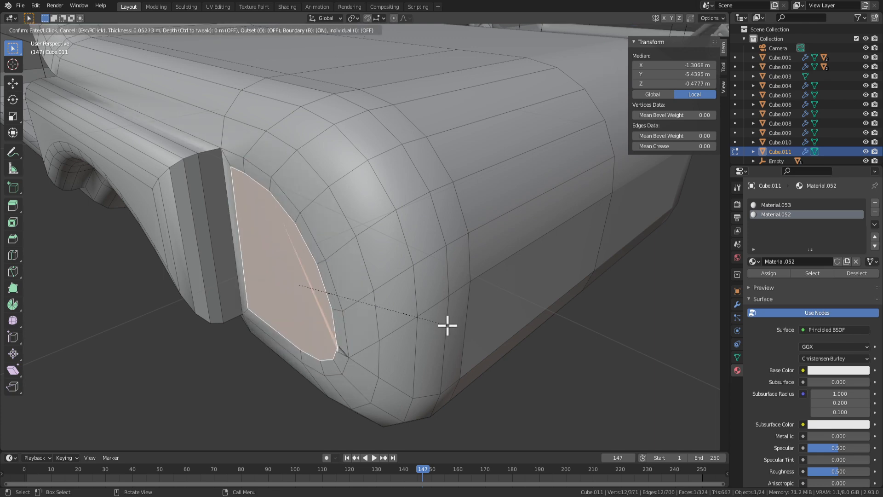
click(450, 325)
key(e)
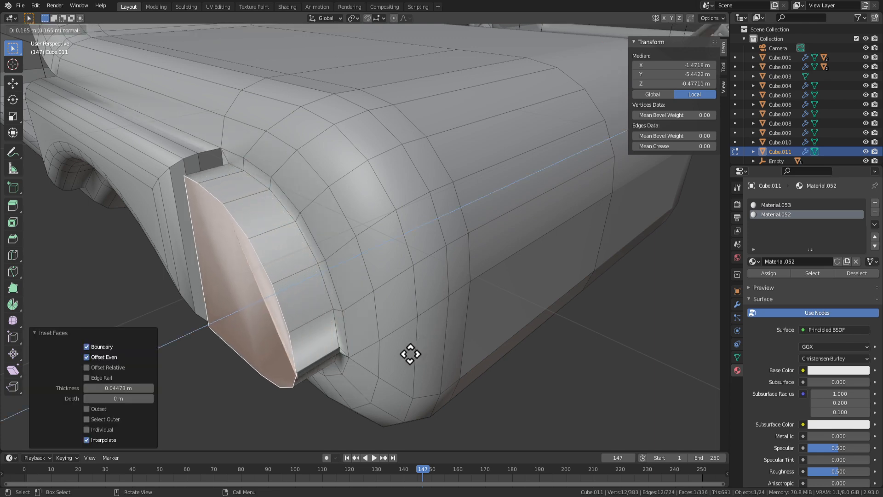
click(410, 355)
Try scaling down the extruded corner face and inspect the tapered shape in object mode.
key(s)
click(422, 355)
scroll(396, 363, down, 4)
key(Tab)
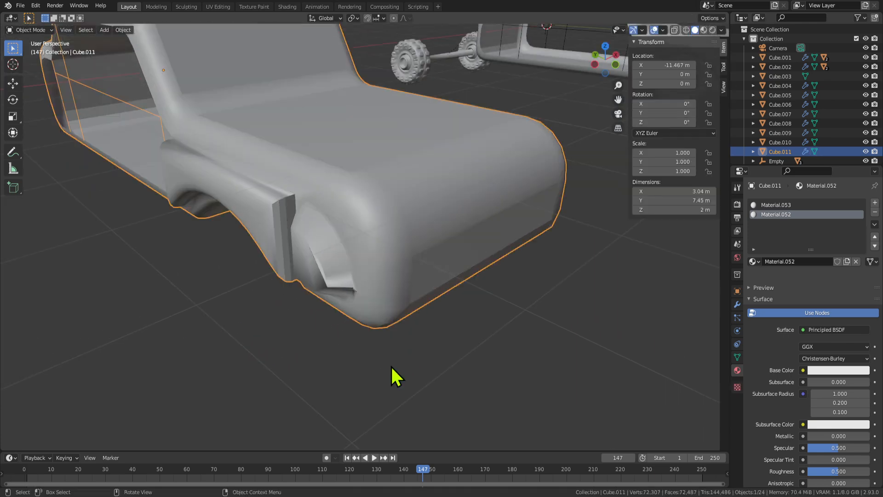
middle_drag(391, 366, 457, 346)
Try dissolving the vertices of the extruded corner face and view the result from the front corner.
key(Tab)
middle_drag(572, 295, 536, 292)
scroll(537, 292, up, 3)
key(x)
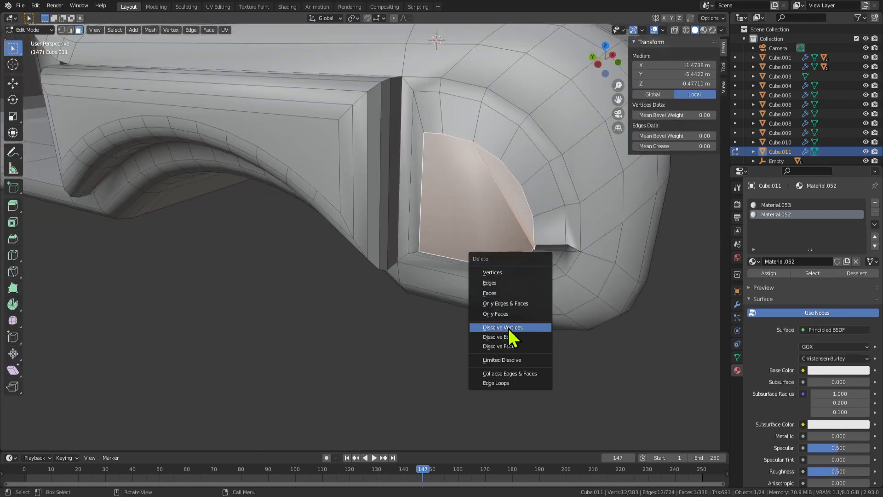
click(509, 328)
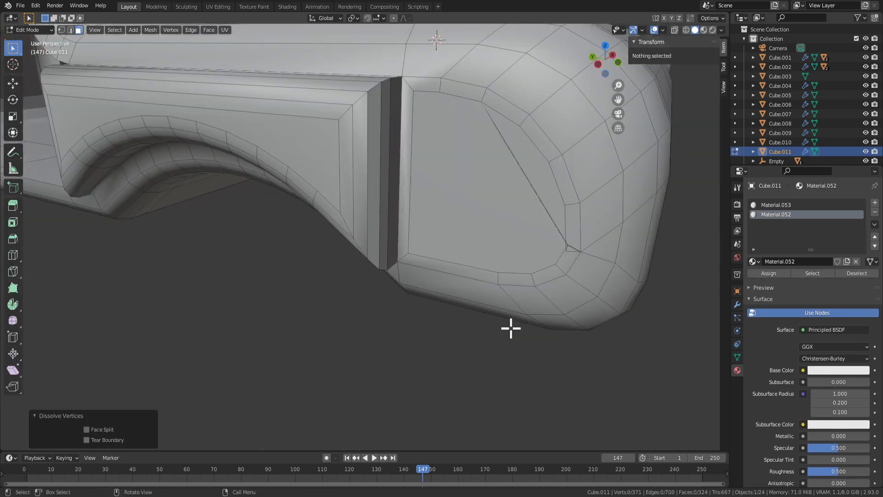
middle_drag(509, 327, 552, 292)
Undo the vertex dissolve and the scaling of the extruded corner face.
key(Tab)
key(Tab)
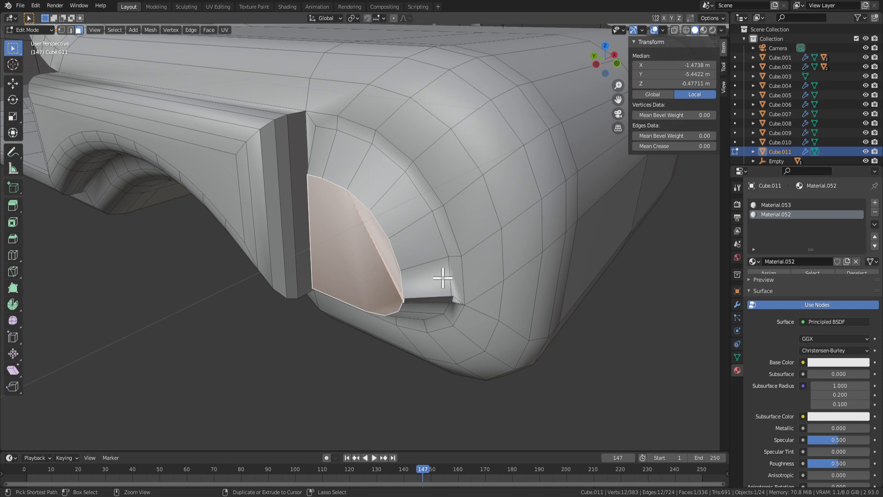
key(ctrl+z)
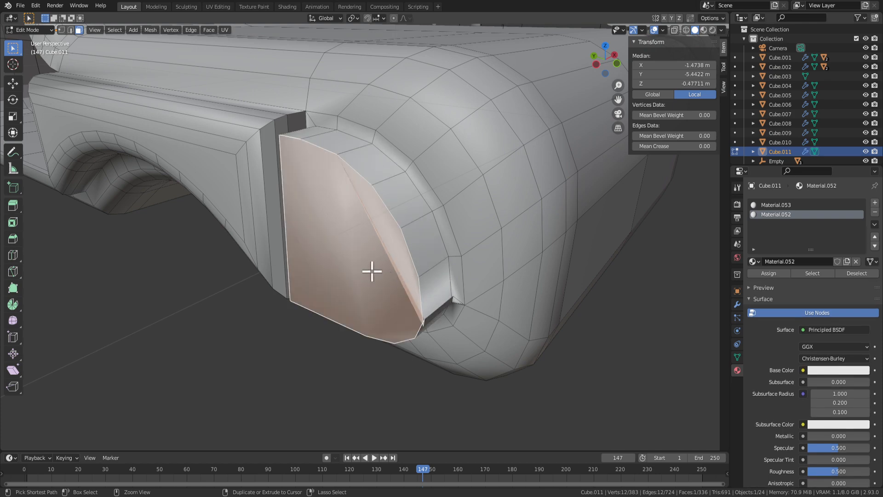
Try deleting the extruded front side face, and undo back through the deletion, its extrusion and its inset.
key(x)
click(477, 260)
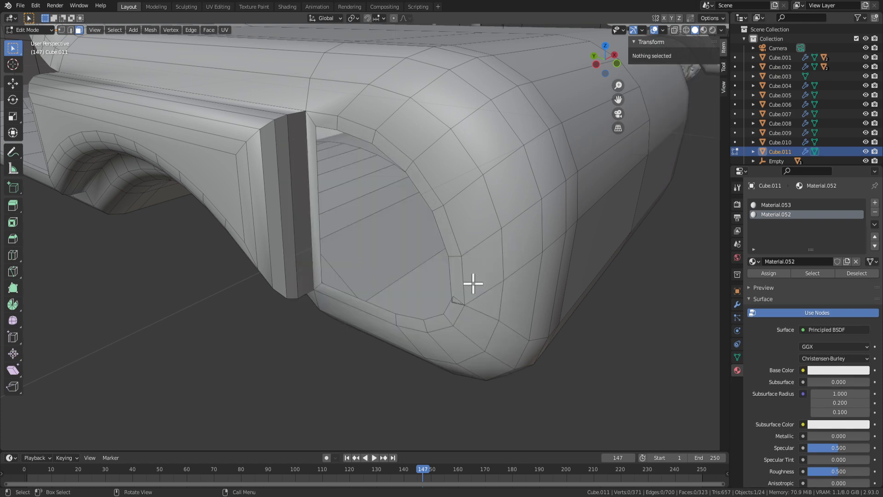
key(ctrl+z)
middle_drag(670, 380, 681, 343)
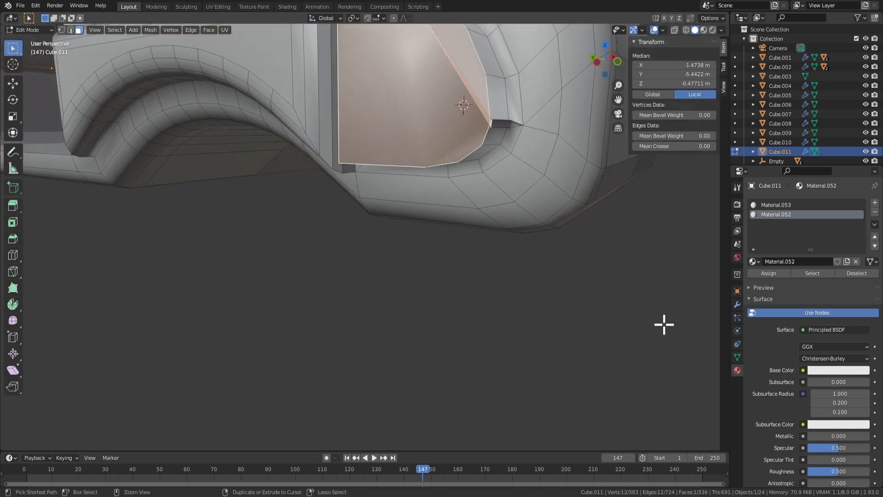
key(ctrl+z)
middle_drag(578, 240, 560, 249)
key(ctrl+z)
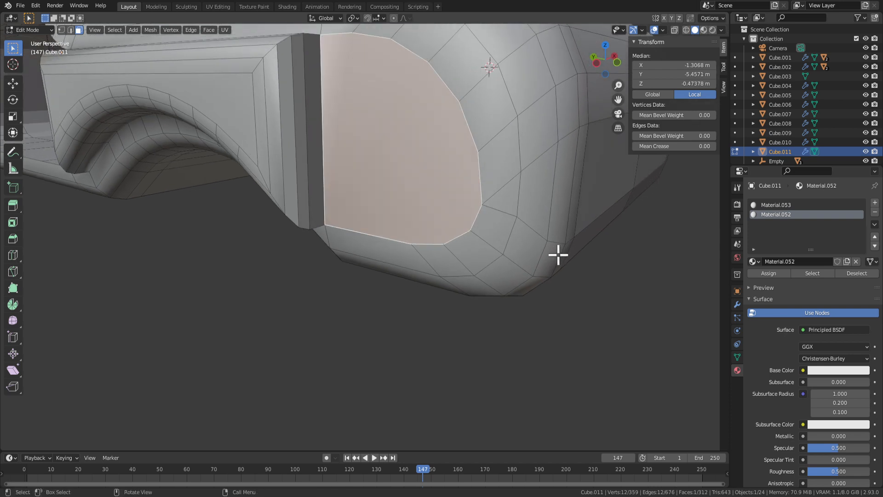
Inset the flat front side face by about 0.076 m and extrude it about 0.096 m inward.
middle_drag(559, 290, 558, 290)
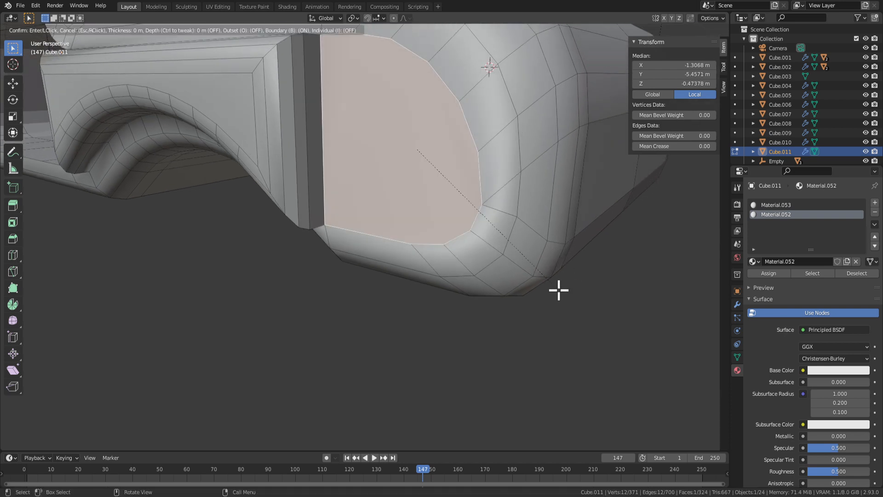
key(i)
click(539, 269)
key(x)
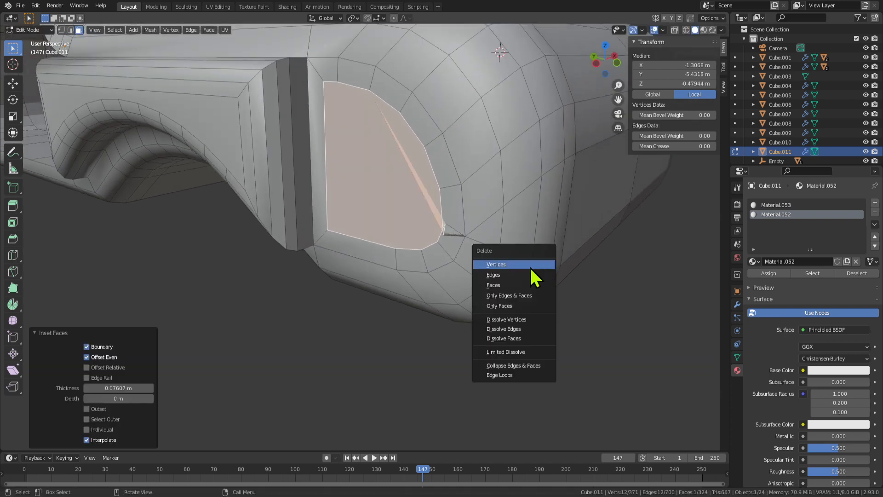
middle_drag(439, 224, 432, 233)
key(e)
click(456, 228)
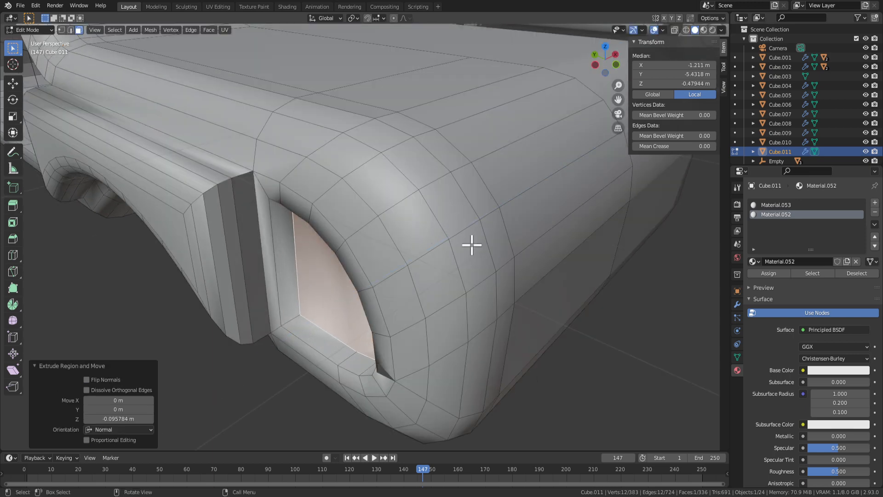
Try scaling the recessed front side face and deleting it.
key(s)
click(438, 298)
key(x)
middle_drag(437, 298, 534, 246)
click(466, 283)
Undo the latest edits on the front side face back to before its inset.
key(ctrl+z)
key(ctrl+z)
key(ctrl+z)
key(ctrl+z)
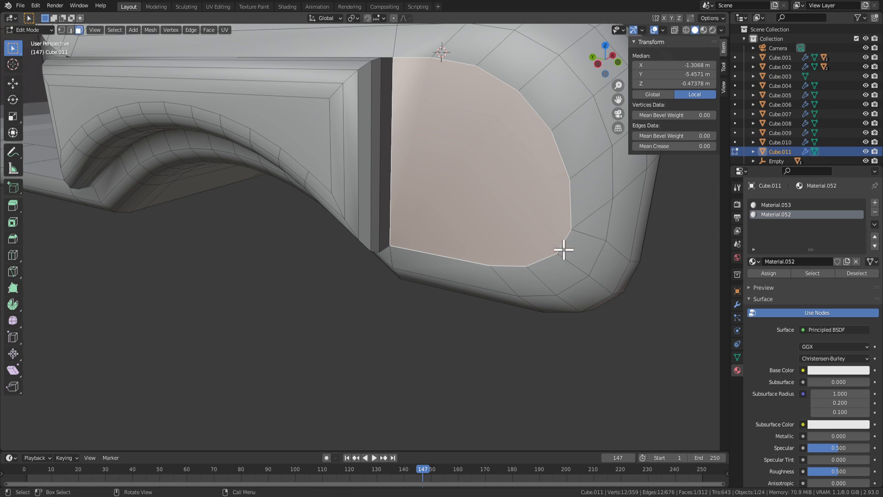
Select the fender panel face above the wheel arch and grow the selection over its surrounding bevel faces.
scroll(540, 203, down, 5)
key(Tab)
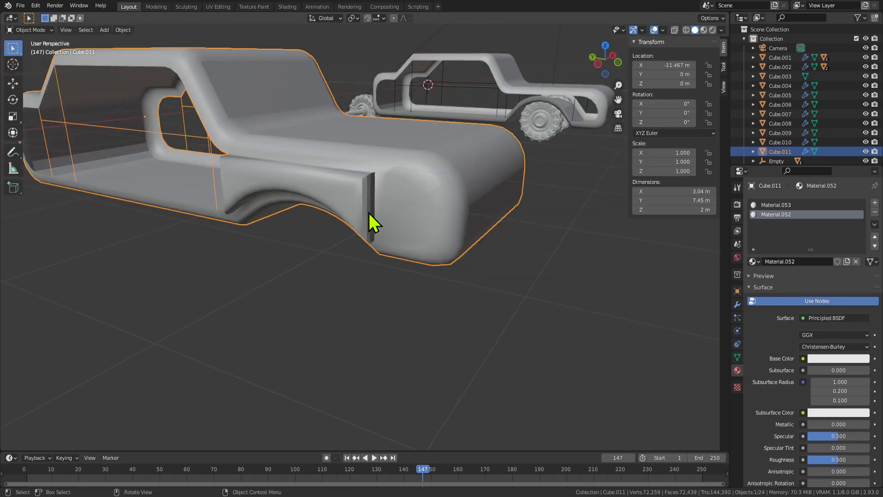
key(Tab)
middle_drag(370, 222, 382, 175)
scroll(481, 195, up, 3)
click(243, 144)
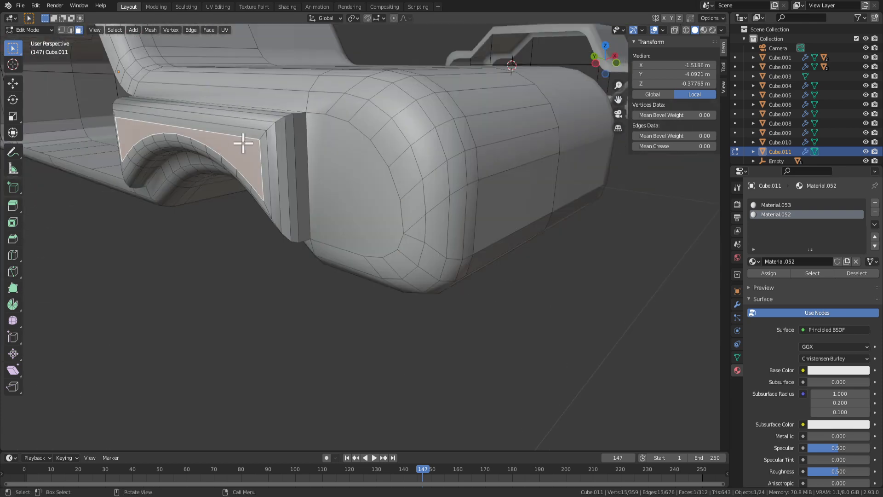
key(ctrl+KP_Add)
key(ctrl+KP_Add)
key(ctrl+KP_Add)
key(ctrl+KP_Subtract)
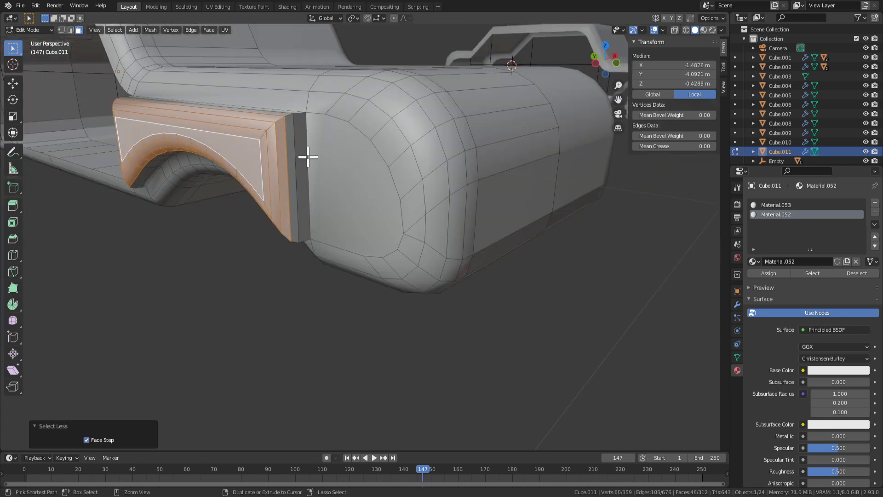
key(x)
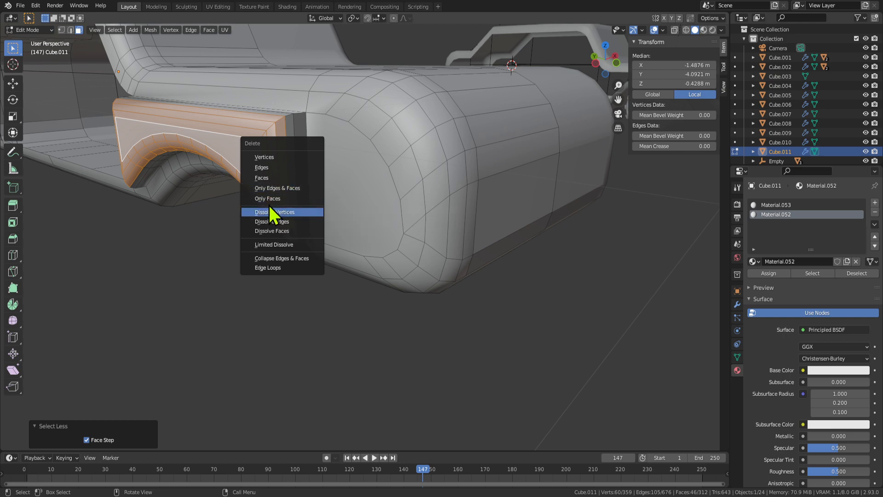
middle_drag(355, 222, 407, 223)
scroll(421, 226, down, 4)
scroll(448, 255, down, 3)
key(x)
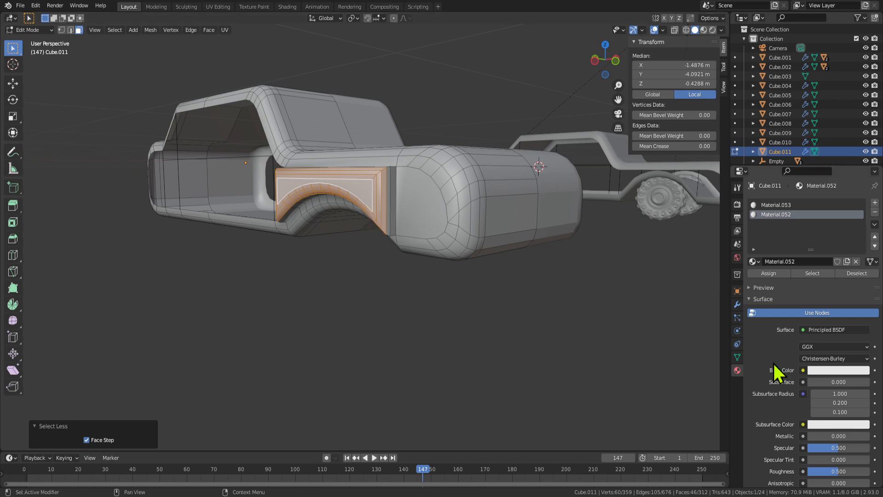
middle_drag(470, 276, 495, 264)
scroll(572, 282, down, 4)
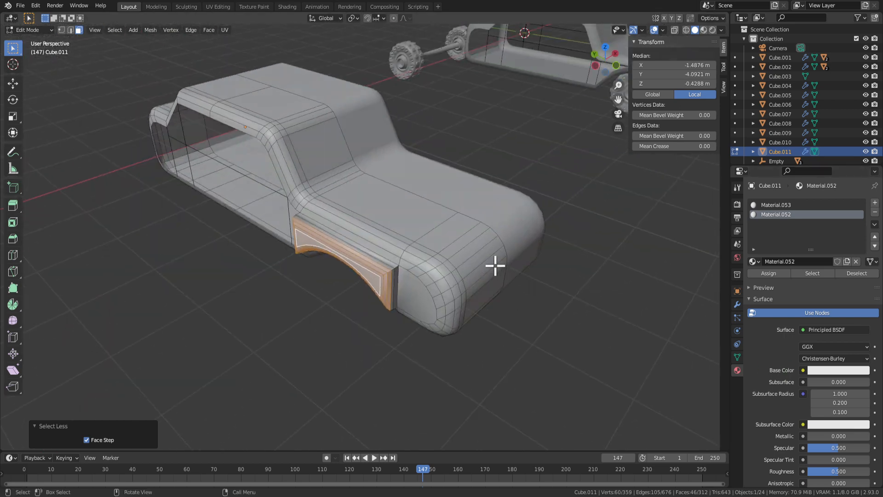
scroll(460, 256, up, 3)
key(x)
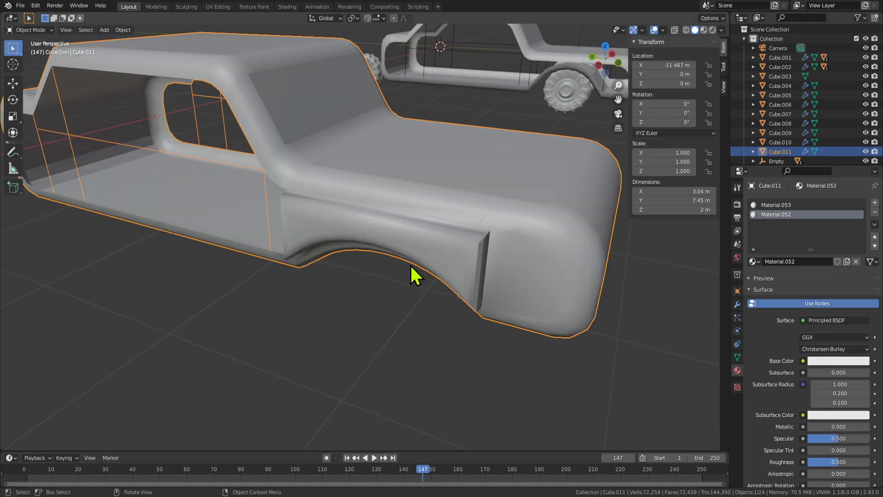
key(Tab)
Try dissolving the vertices of the selected fender panel faces, and undo it.
key(x)
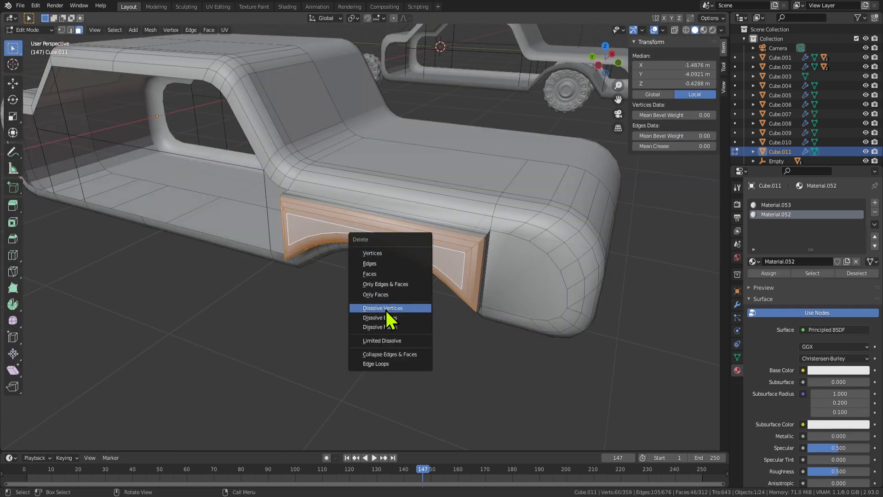
click(386, 309)
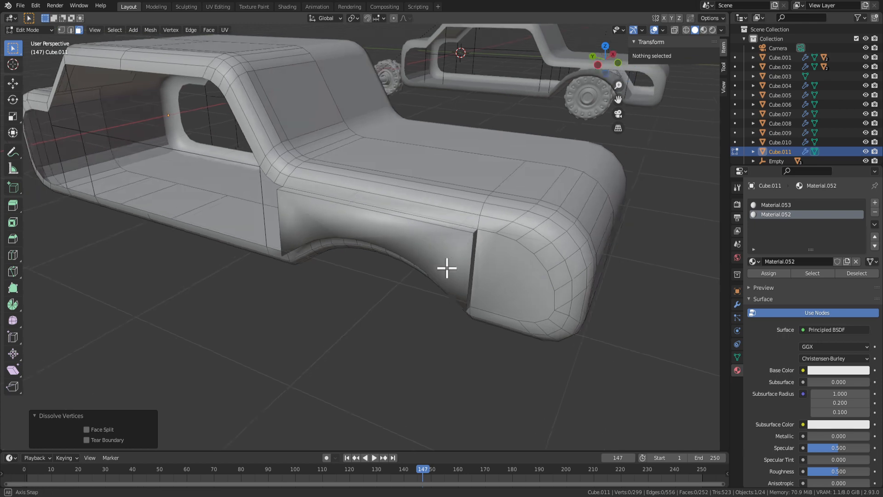
key(ctrl+z)
key(x)
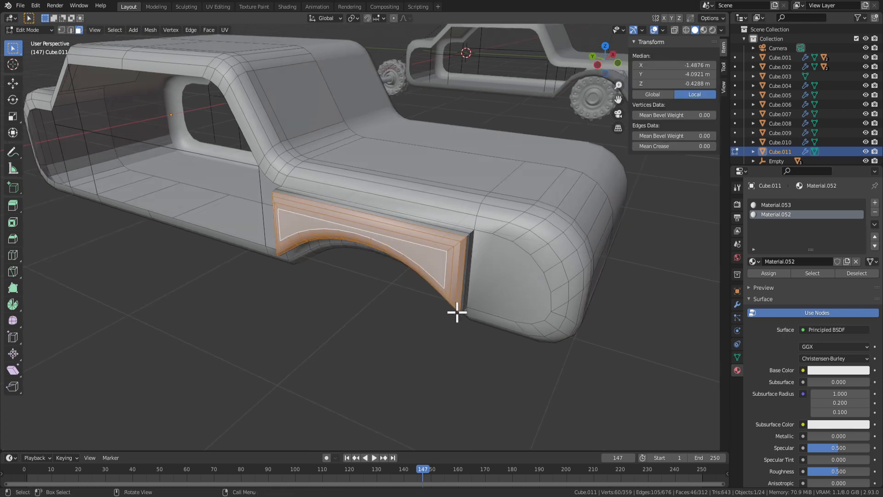
Select the fender panel face with its surrounding bevel rings and dissolve their vertices, repeating until the panel is one face.
scroll(416, 276, up, 3)
click(432, 254)
key(ctrl+KP_Add)
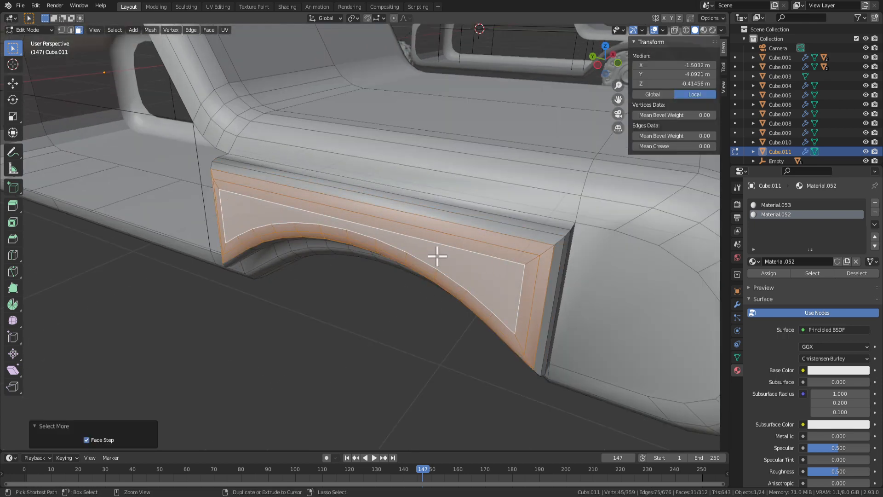
key(x)
click(437, 256)
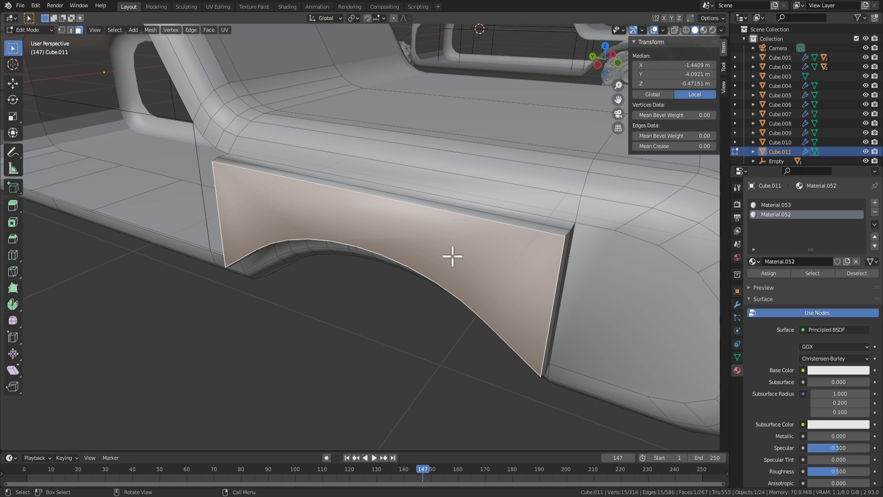
key(x)
click(453, 257)
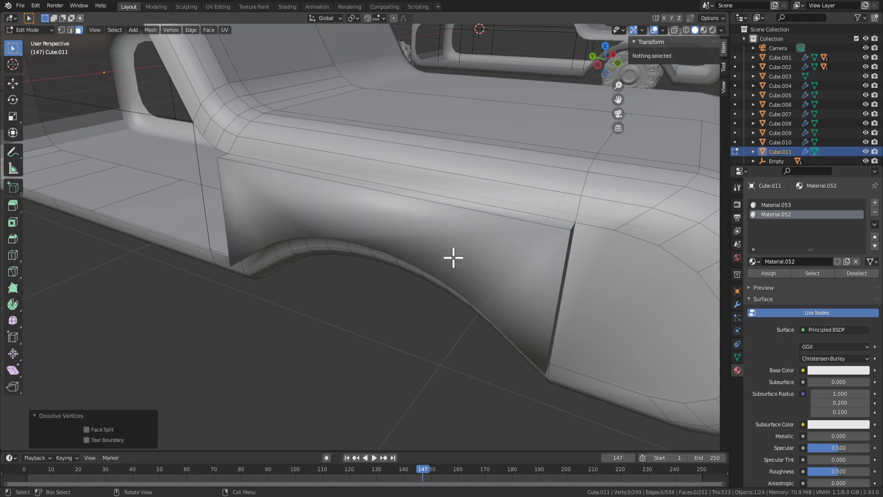
Bevel the outline edges of the flattened fender panel face about 0.068 m wide with 4 segments.
middle_drag(453, 258, 438, 244)
click(423, 207)
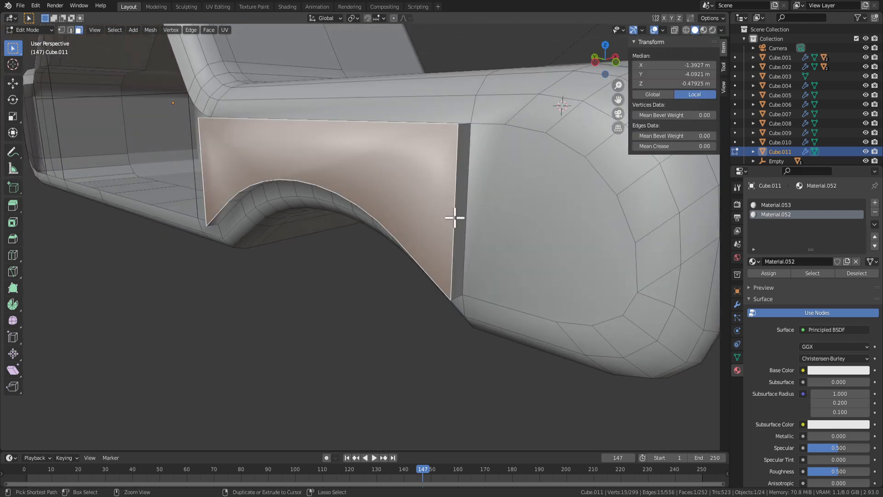
key(x)
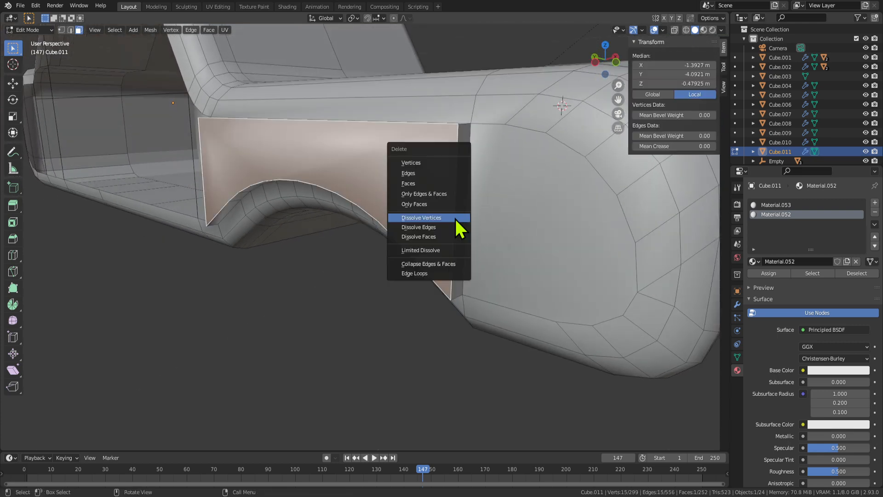
key(ctrl+b)
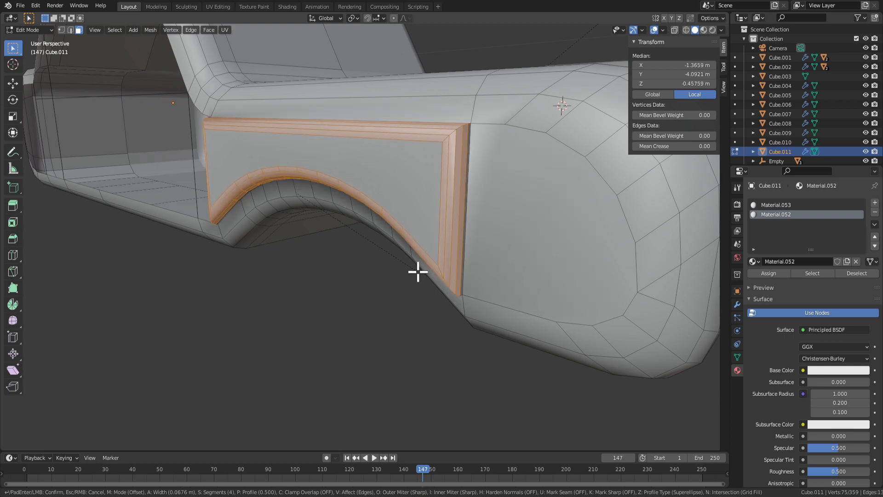
click(419, 272)
key(s)
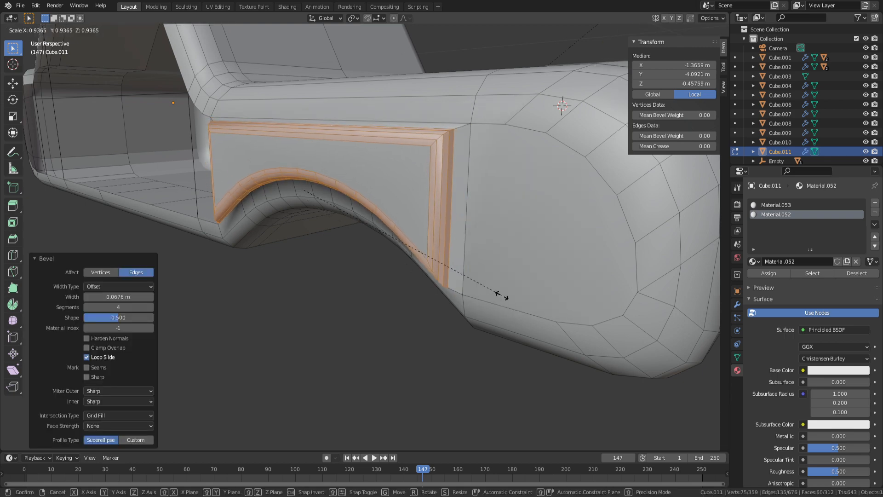
right_click(502, 295)
mouse_move(480, 281)
middle_down()
mouse_move(497, 302)
mouse_move(523, 302)
mouse_move(480, 292)
middle_up()
key(s)
key(z)
right_click(503, 291)
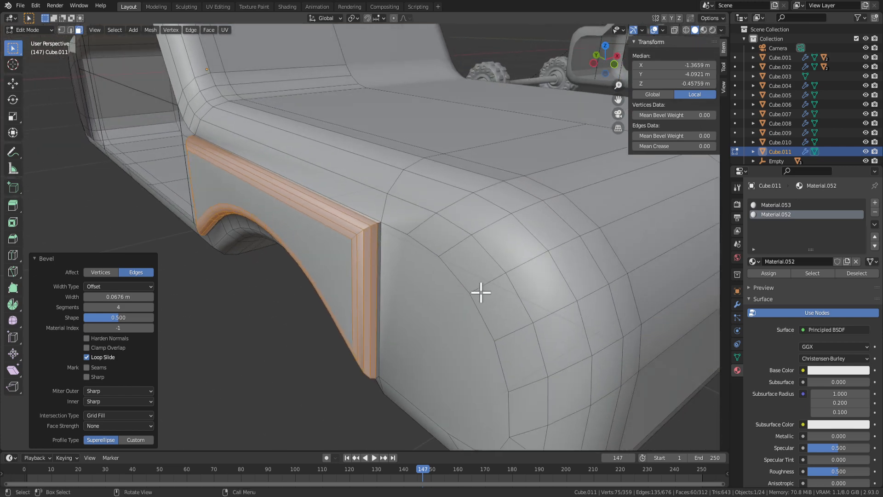
Move the beveled fender rim about 0.102 m inward along the X axis.
key(g)
key(x)
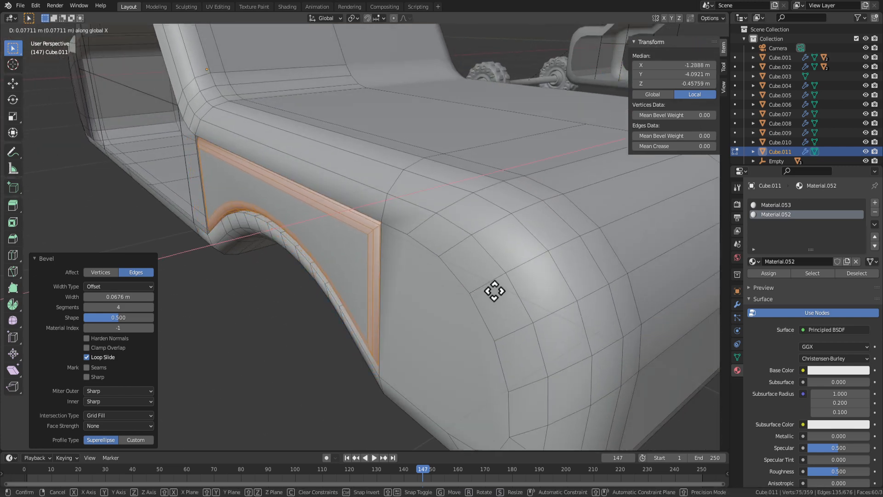
click(499, 290)
key(s)
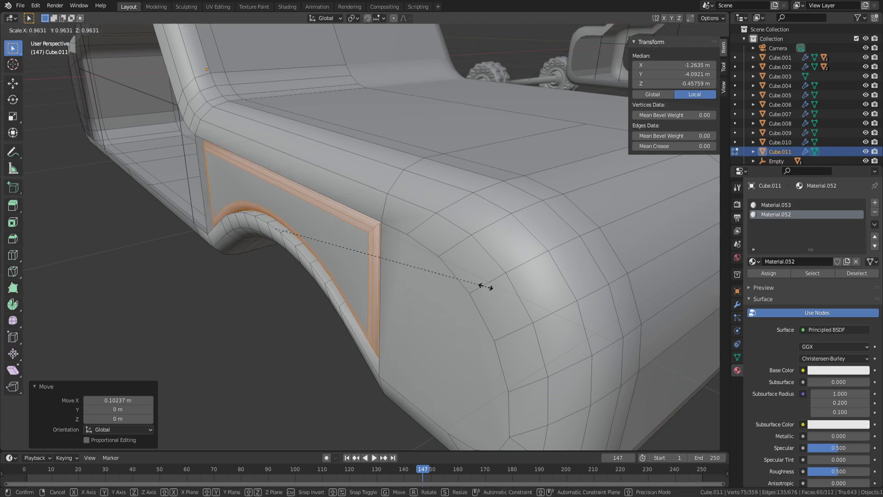
right_click(466, 295)
Inspect the recessed fender panel and its rim in Object Mode and Edit Mode from several angles.
key(Tab)
scroll(339, 364, down, 3)
mouse_move(339, 365)
middle_down()
mouse_move(428, 360)
mouse_move(494, 373)
mouse_move(438, 352)
mouse_move(352, 354)
middle_up()
key(Tab)
scroll(388, 321, up, 4)
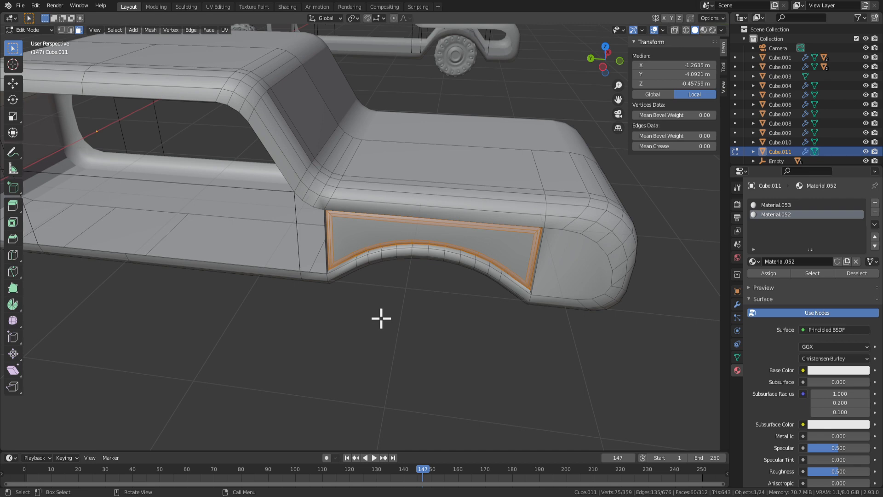
key(Tab)
middle_drag(538, 332, 495, 255)
Select the flat side face ahead of the fender panel in Edit Mode.
key(Tab)
click(463, 264)
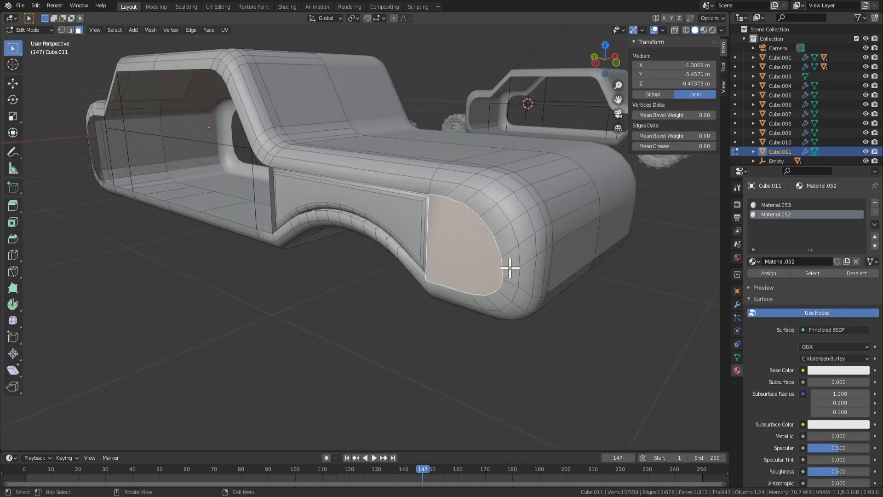
Try insetting the front side face about 0.044 m and extruding it about 0.04 m inward, and undo both.
key(i)
click(517, 270)
key(e)
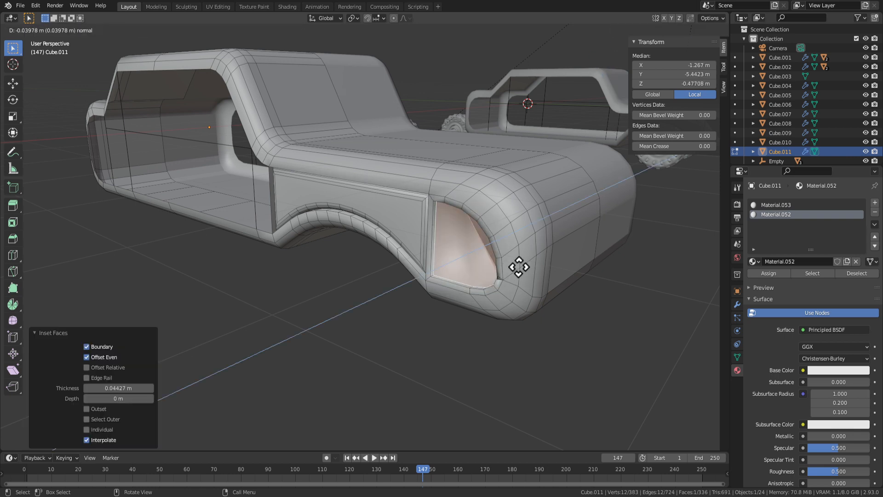
click(519, 267)
key(ctrl+z)
key(ctrl+z)
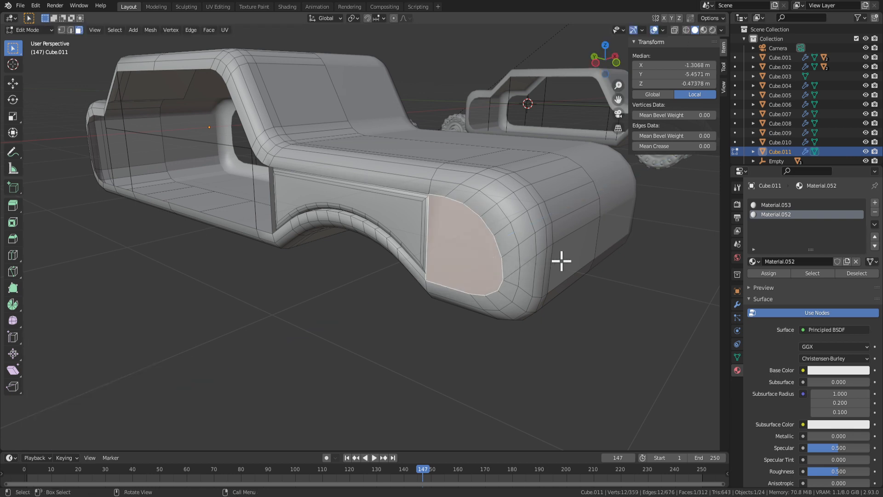
Inset the front side face by about 0.047 m and extrude it about 0.21 m outward.
key(i)
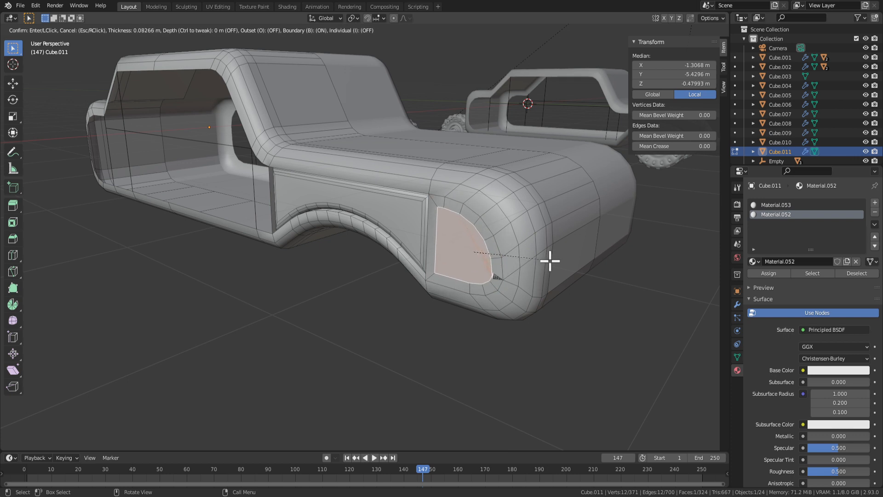
click(553, 269)
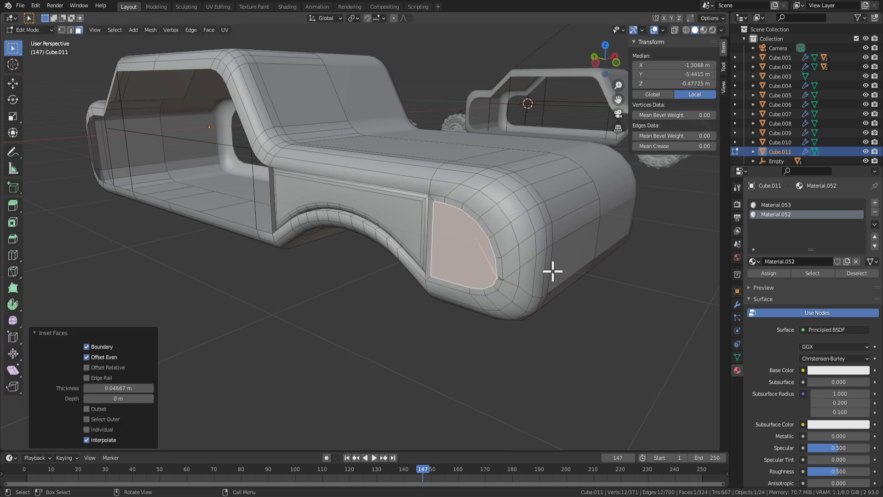
key(e)
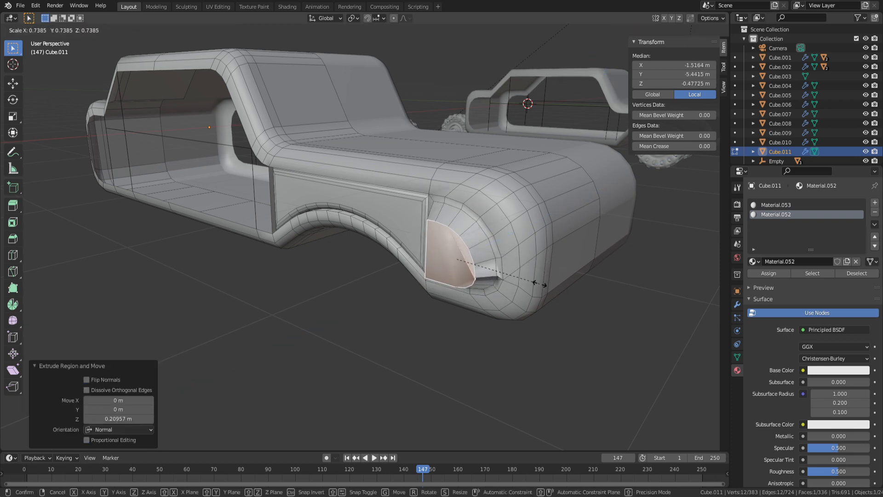
click(541, 281)
Move the extruded front side face about 0.28 m inward along X and scale it by 0.748.
middle_drag(542, 281, 535, 276)
key(g)
key(x)
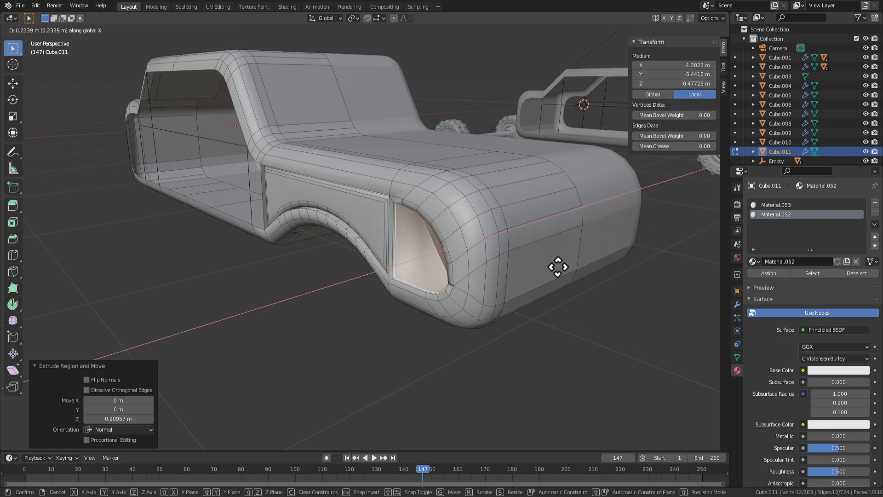
click(560, 265)
key(s)
click(531, 262)
Dissolve the vertices of the extruded front side face and of its inset outline to flatten the area.
key(x)
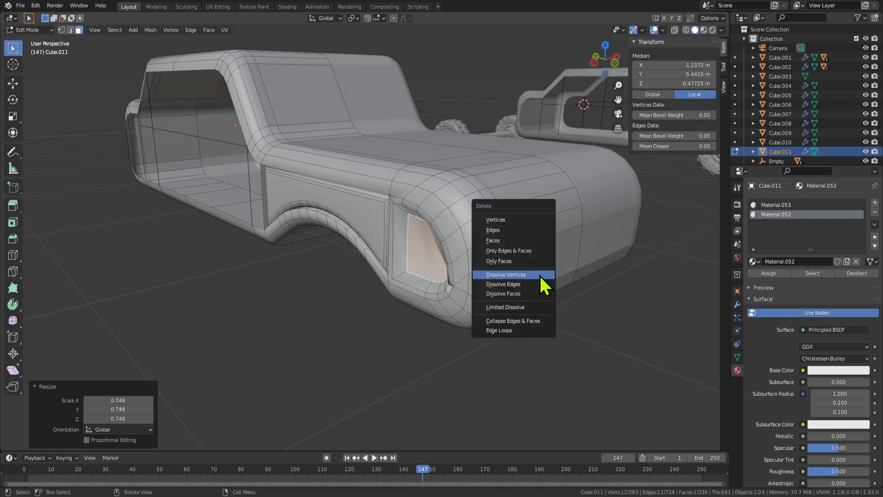
click(539, 275)
click(429, 263)
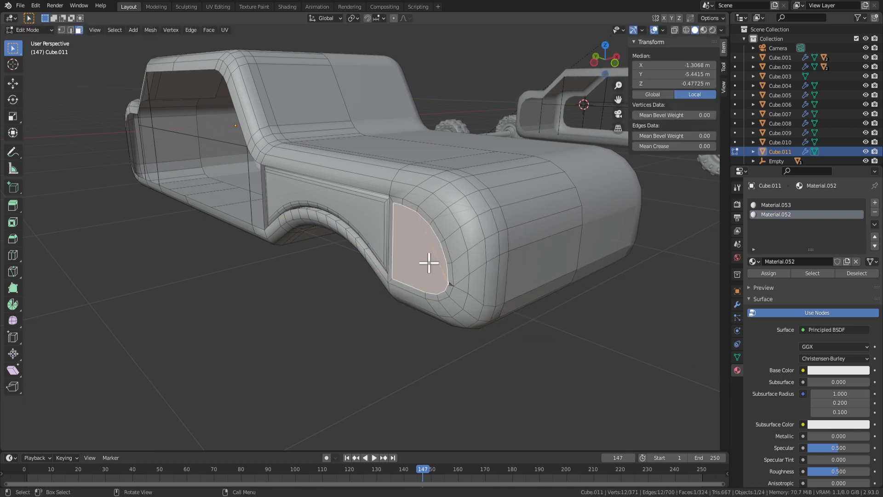
key(x)
click(430, 263)
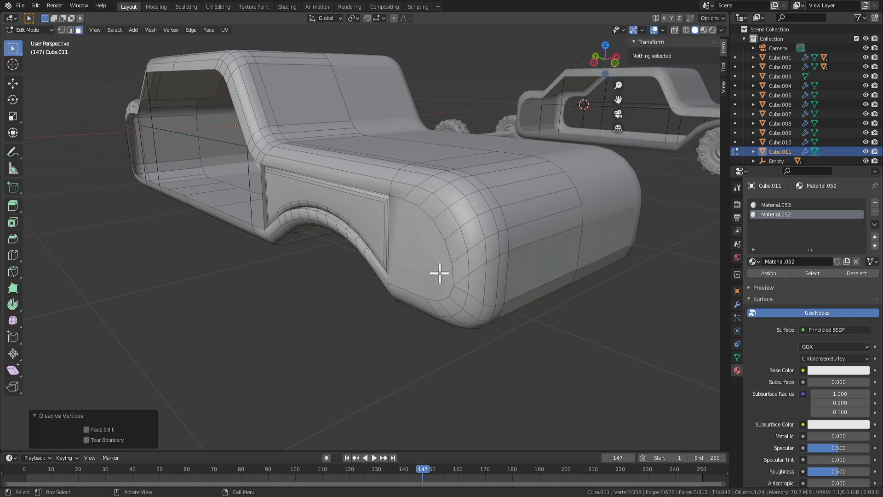
Try insetting the flat front side face about 0.066 m and extruding it.
click(439, 273)
middle_drag(440, 273, 491, 240)
key(i)
click(487, 237)
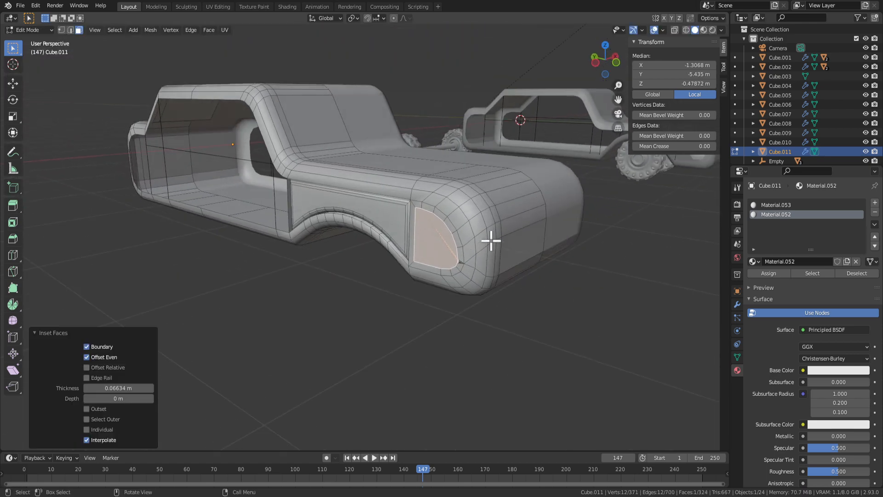
key(e)
click(474, 266)
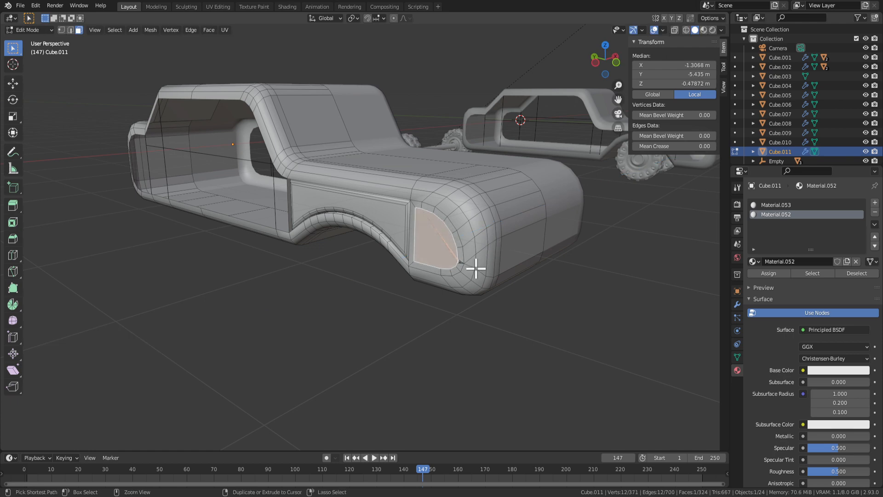
Inspect the side of the body around the wheel arch in Object Mode.
key(Tab)
middle_drag(465, 270, 435, 226)
scroll(448, 265, down, 4)
scroll(448, 265, up, 4)
key(Tab)
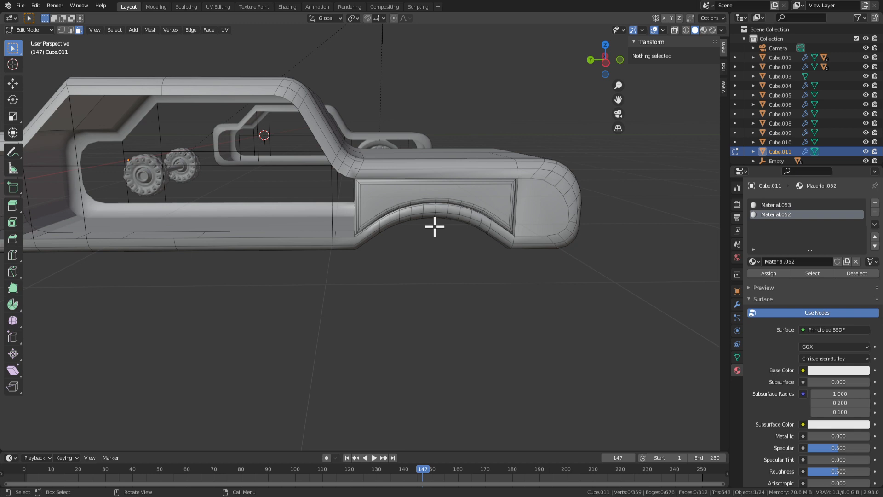
Select the six vertices around the open pillar strip between the door opening and fender panel, and fill them with a face.
scroll(412, 244, up, 6)
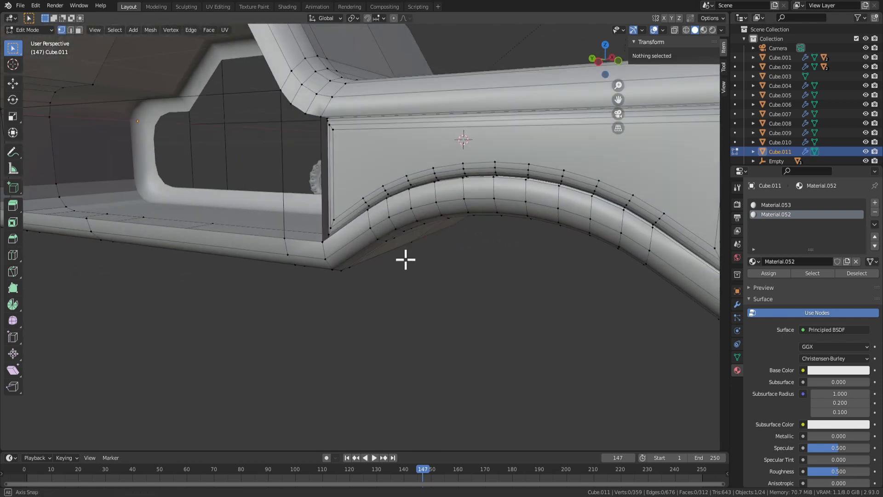
click(322, 246)
mouse_move(321, 246)
middle_down()
mouse_move(355, 252)
mouse_move(310, 262)
mouse_move(318, 255)
middle_up()
scroll(315, 252, up, 3)
middle_drag(221, 247, 490, 304)
shift+click(433, 105)
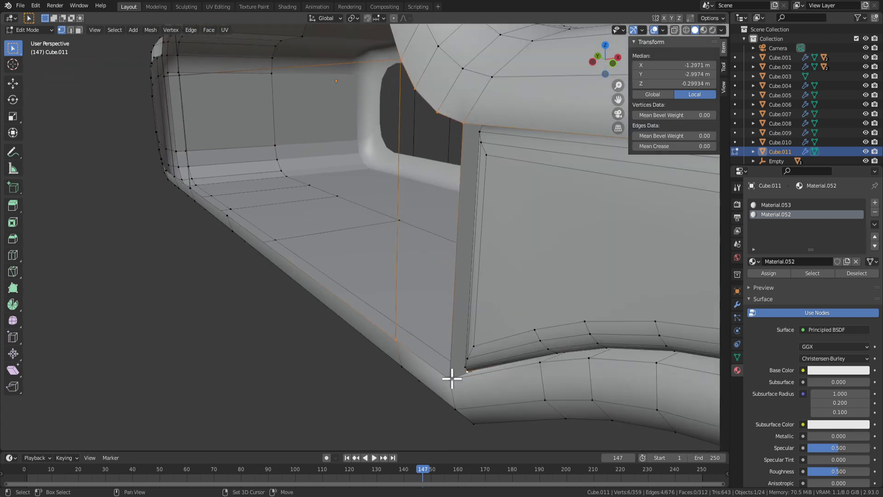
key(ctrl+z)
middle_drag(457, 367, 436, 246)
key(f)
scroll(511, 326, down, 2)
key(ctrl+z)
key(f)
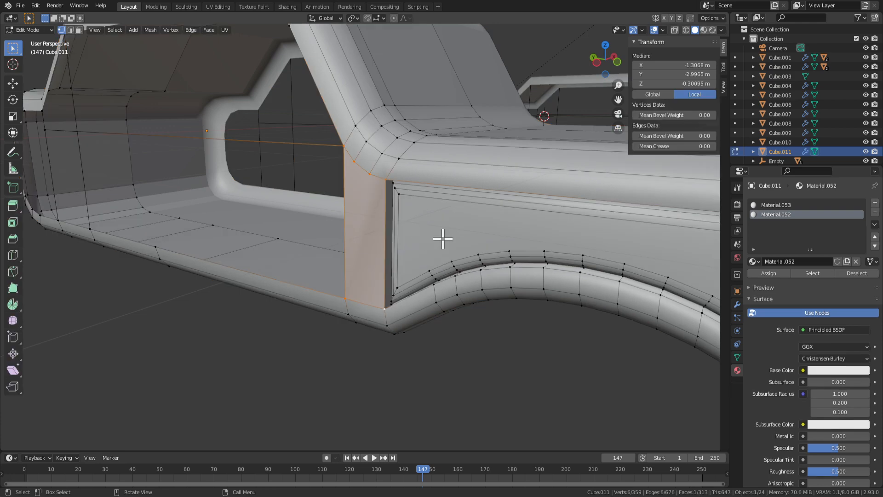
Try insetting the filled pillar face about 0.041 m and extruding it about 0.09 m outward.
key(i)
click(416, 227)
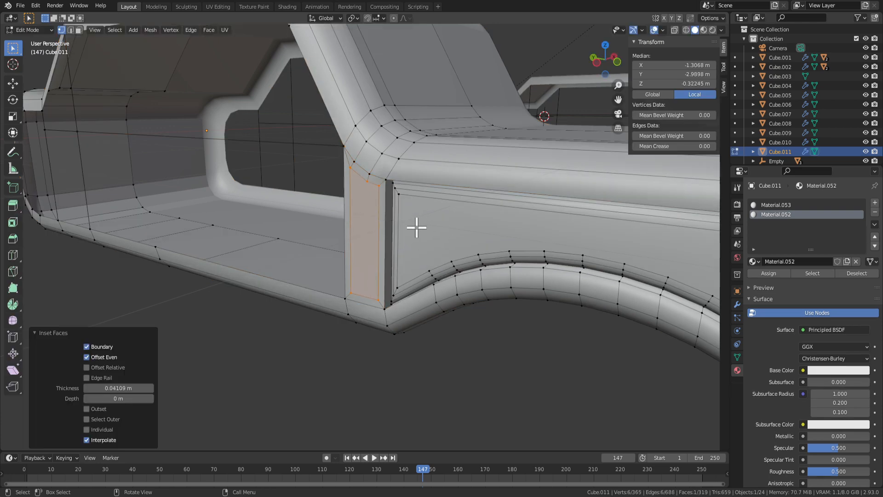
middle_drag(415, 227, 567, 287)
key(e)
click(511, 302)
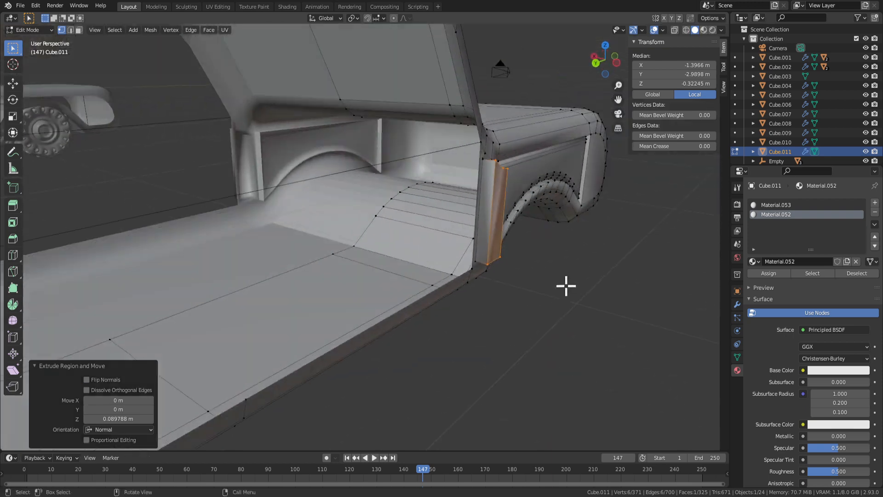
Inspect the door pillar and fender panel in Object Mode from several angles.
key(Tab)
middle_drag(591, 256, 385, 256)
key(Tab)
key(Tab)
key(Tab)
key(Tab)
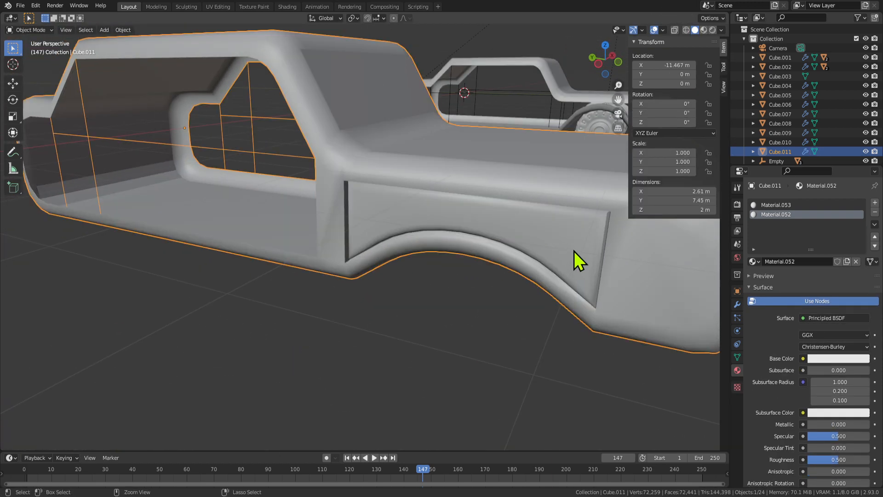
middle_drag(600, 274, 335, 229)
Extrude the fender panel face about 0.247 m outward and bevel it about 0.059 m with 4 segments.
key(Tab)
click(396, 248)
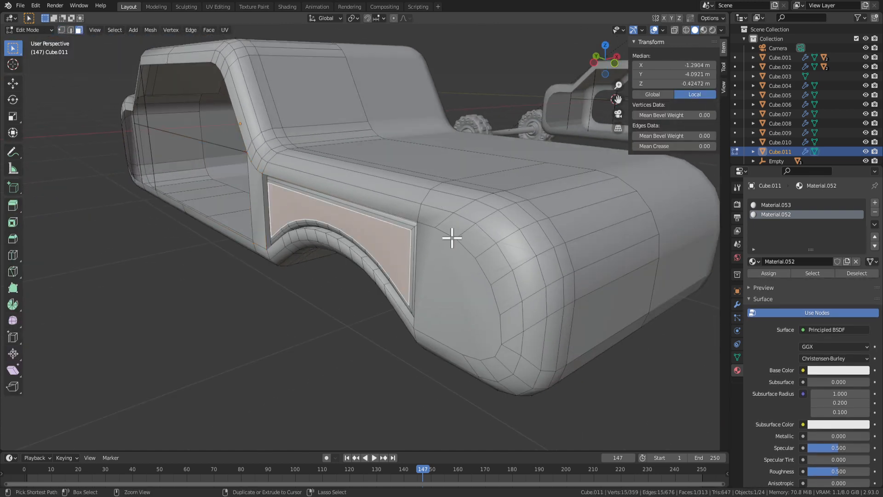
key(e)
click(422, 240)
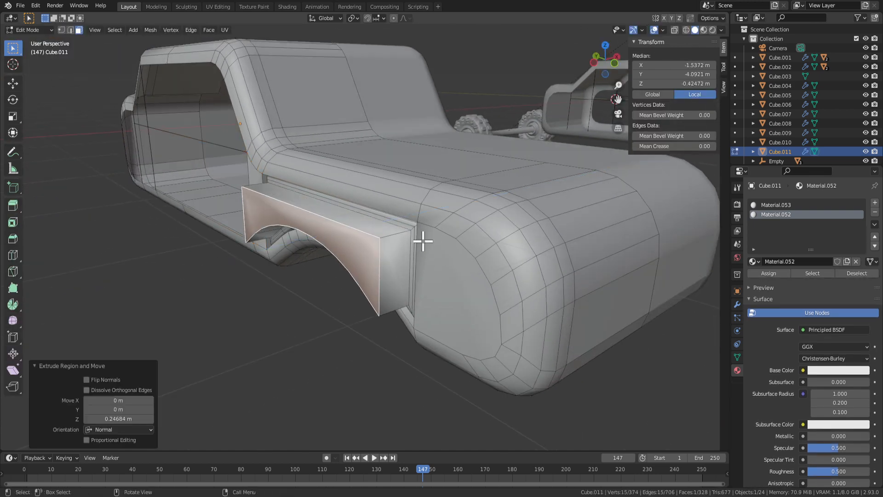
key(ctrl+b)
click(460, 266)
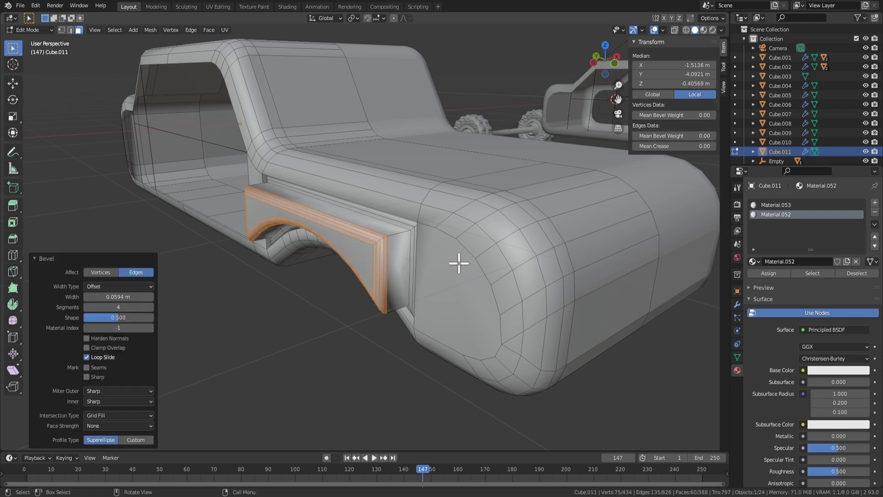
Move the beveled fender panel about 0.16 m inward along X and check it in Object Mode.
middle_drag(457, 260, 448, 262)
key(g)
key(x)
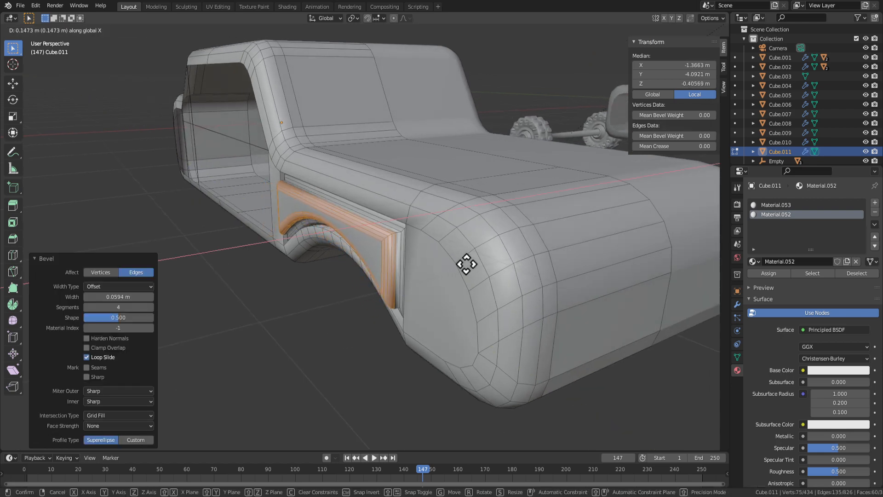
click(465, 262)
key(Tab)
mouse_move(465, 262)
middle_down()
mouse_move(351, 310)
mouse_move(444, 283)
mouse_move(367, 303)
mouse_move(459, 255)
middle_up()
scroll(459, 256, down, 4)
scroll(459, 255, up, 3)
key(Tab)
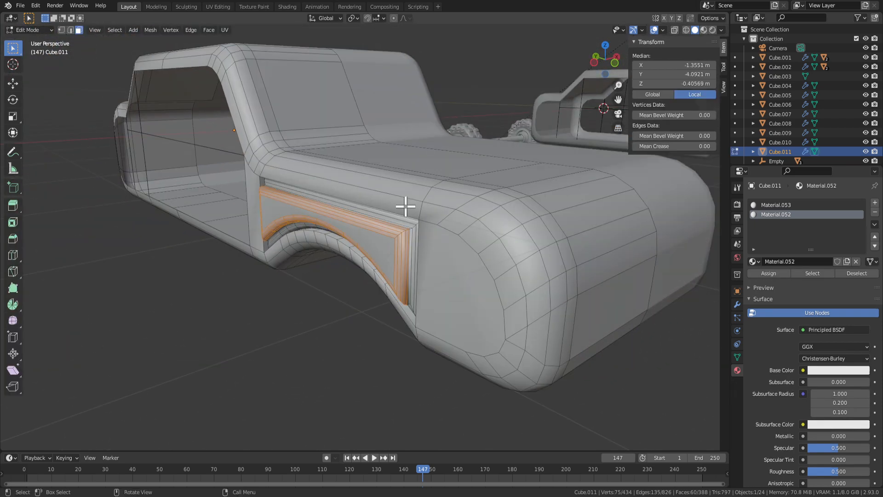
Try insetting the front side face about 0.029 m and extruding it about 0.034 m inward, and undo both.
click(444, 265)
middle_drag(512, 284, 523, 294)
key(i)
click(517, 285)
key(e)
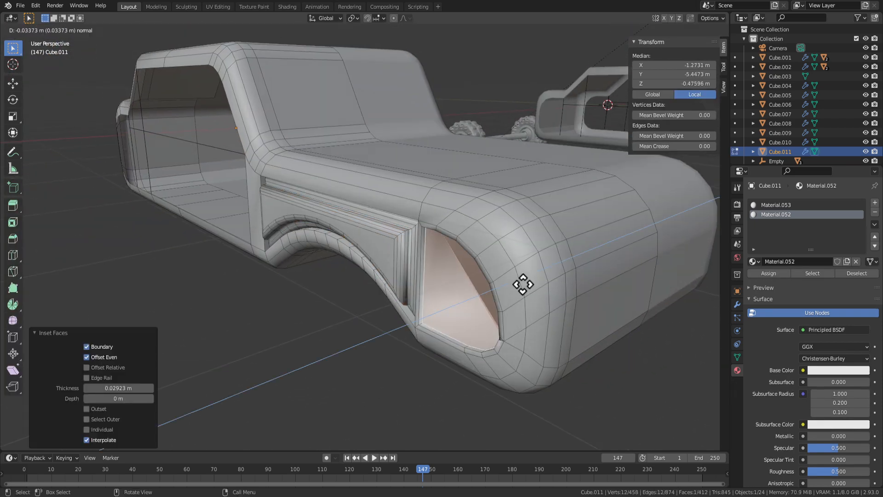
click(524, 285)
key(ctrl+z)
key(ctrl+z)
Select the central fender panel face and move it about 0.175 m outward along X.
middle_drag(563, 302, 524, 302)
key(Tab)
scroll(349, 298, down, 2)
middle_drag(294, 298, 378, 293)
key(Tab)
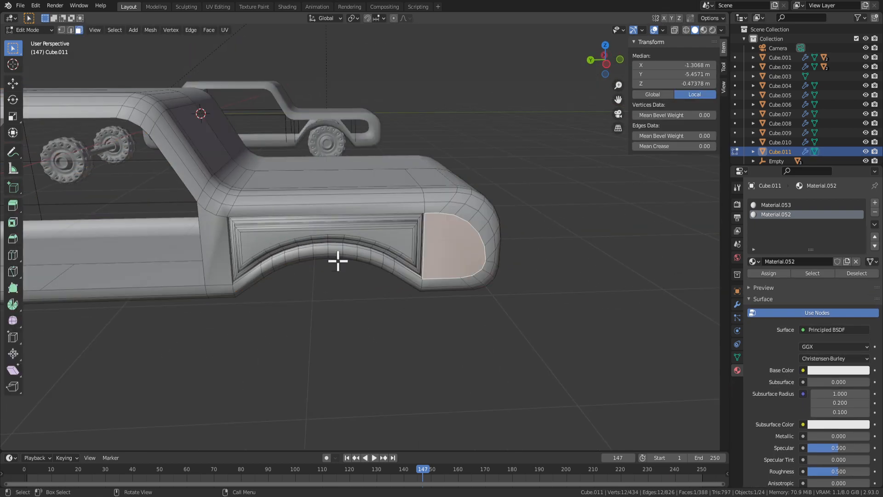
middle_drag(338, 260, 416, 252)
click(381, 246)
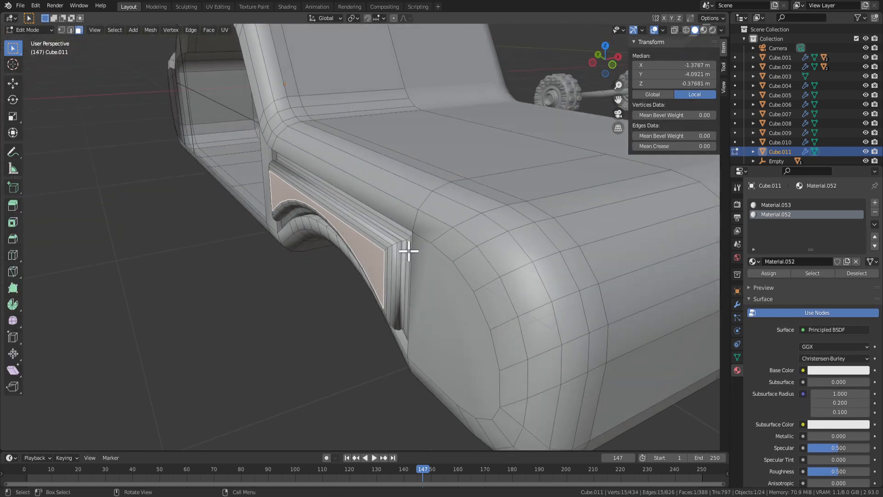
key(g)
key(x)
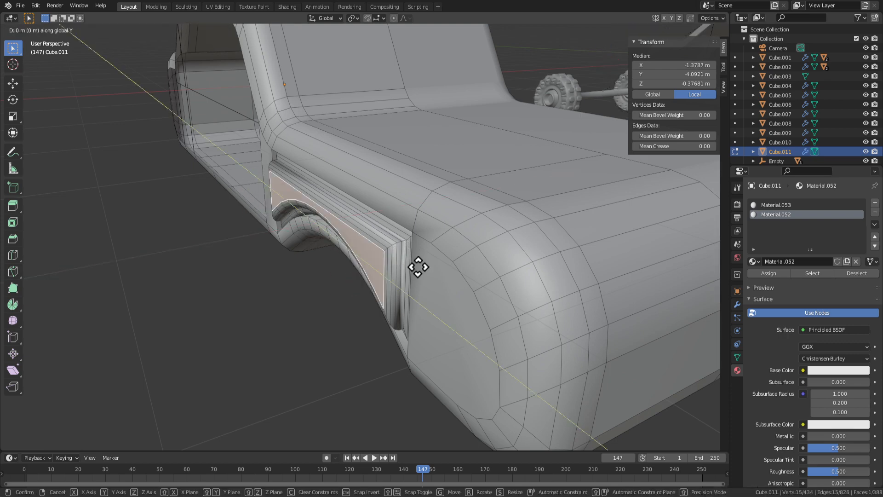
click(390, 275)
Inspect the pulled-out fender panel in Object Mode and Edit Mode from several angles.
key(Tab)
middle_drag(395, 276, 352, 265)
key(Tab)
middle_drag(470, 279, 451, 280)
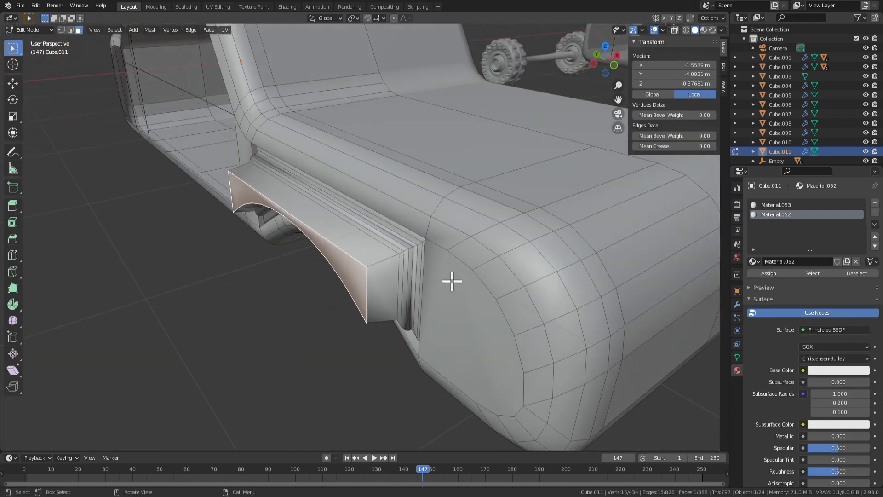
scroll(334, 285, up, 1)
key(Tab)
middle_drag(303, 272, 433, 258)
scroll(443, 264, down, 2)
key(Tab)
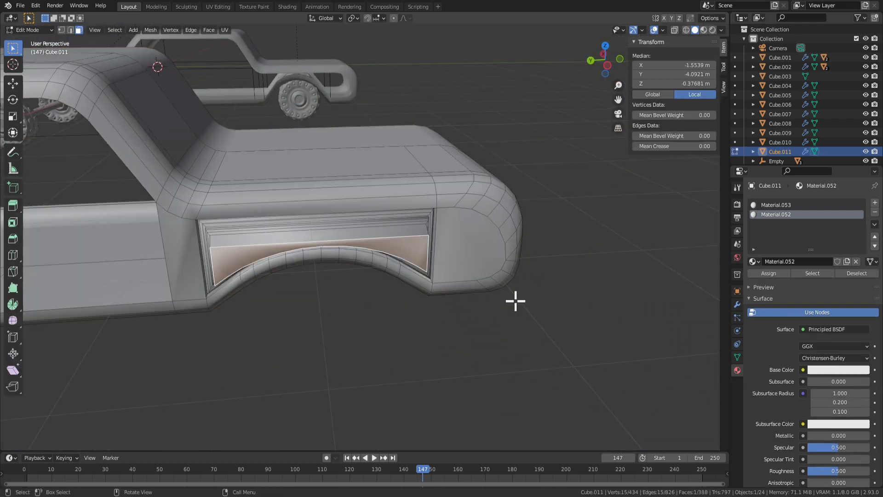
Dissolve the vertices of the pulled-out fender panel face.
middle_drag(508, 296, 463, 310)
key(x)
click(464, 319)
Examine the fender panel's recess and rim in both modes, then frame the whole body.
key(Tab)
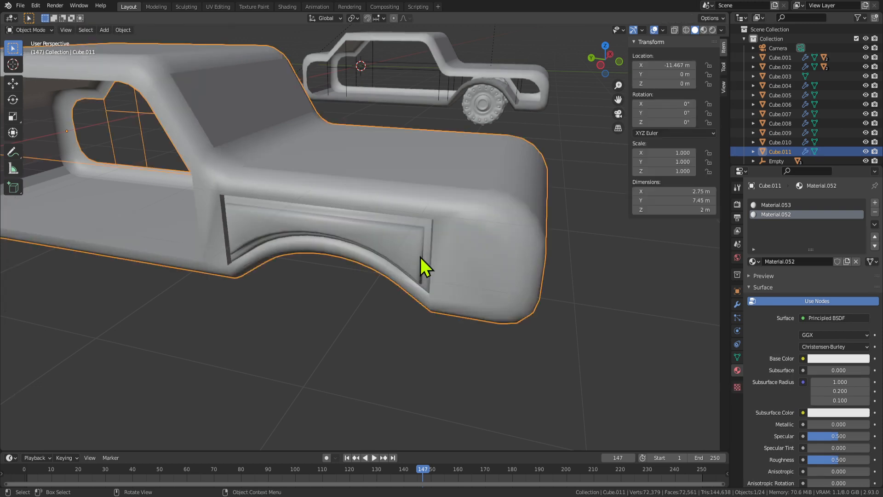
middle_drag(420, 257, 465, 221)
key(Tab)
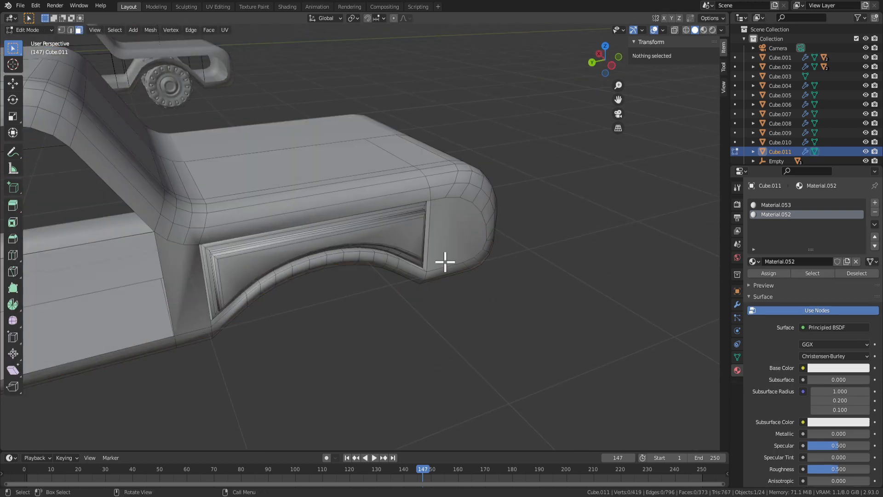
middle_drag(445, 258, 293, 230)
key(Tab)
key(Tab)
scroll(526, 159, up, 5)
middle_drag(526, 159, 475, 161)
key(a)
key(KP_Decimal)
middle_drag(537, 198, 529, 222)
key(alt+a)
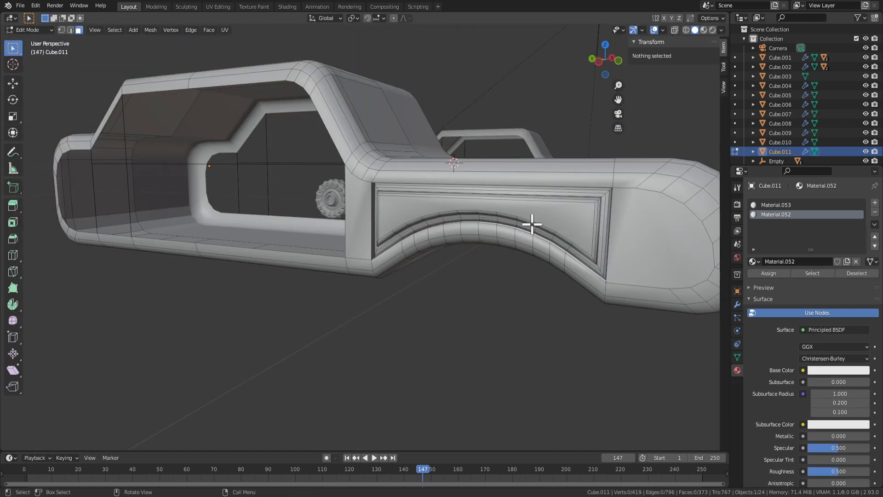
Select the fender panel face with its surrounding rim and dissolve the vertices in two passes to remove the recess.
click(574, 225)
key(ctrl+KP_Add)
key(ctrl+KP_Add)
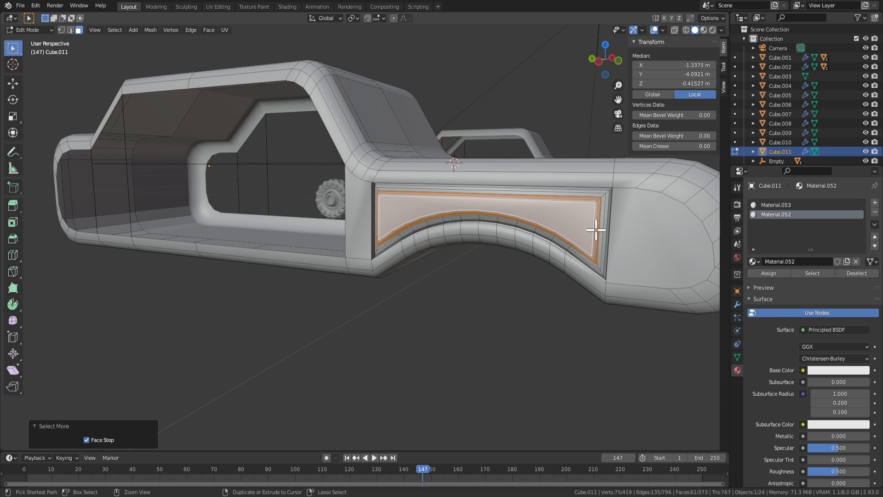
key(x)
click(595, 230)
mouse_move(595, 230)
middle_down()
mouse_move(551, 231)
mouse_move(572, 222)
mouse_move(579, 230)
middle_up()
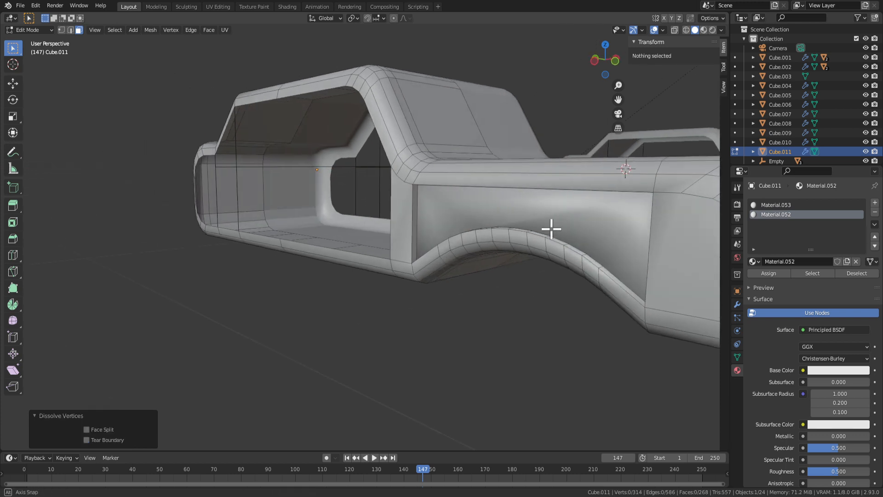
key(x)
click(580, 232)
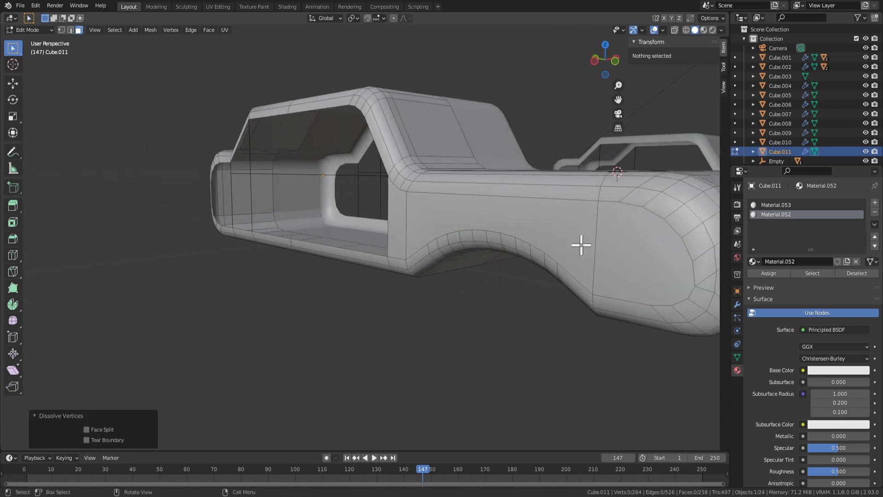
Inspect the flattened body side and overall silhouette in Object Mode and Edit Mode.
key(Tab)
middle_drag(533, 286, 569, 246)
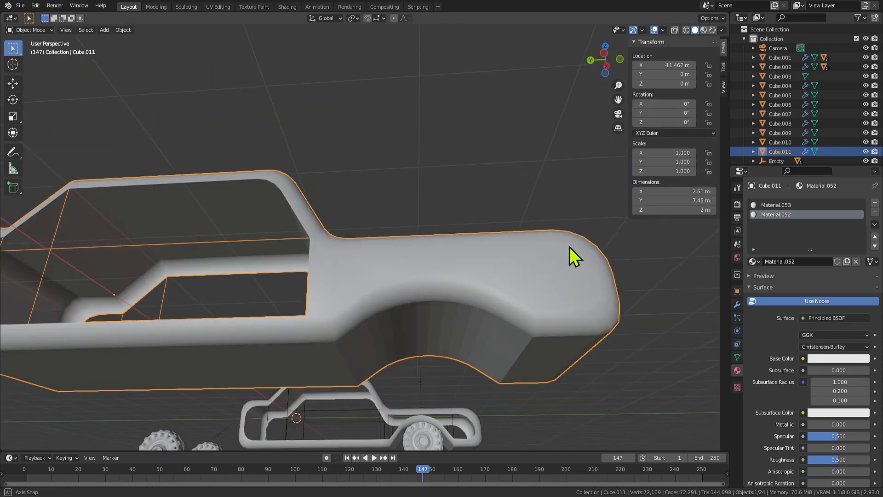
scroll(516, 351, down, 5)
middle_drag(517, 351, 459, 216)
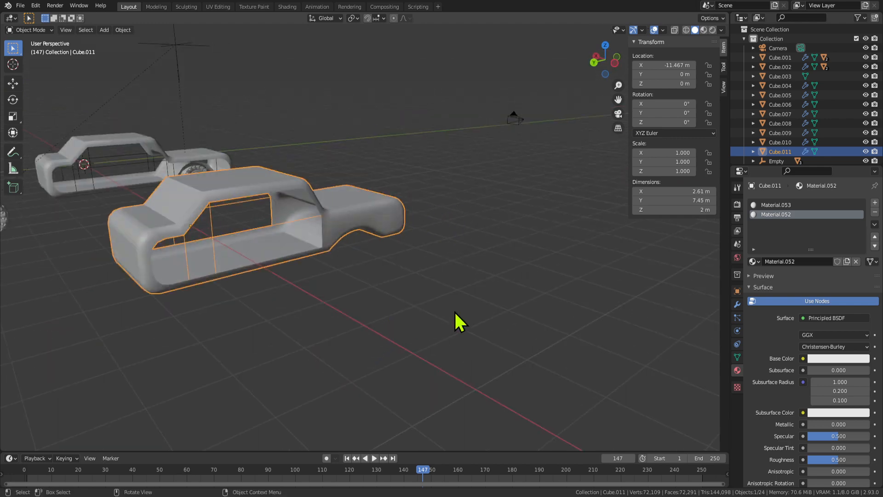
middle_drag(454, 310, 454, 282)
key(Tab)
key(Tab)
key(Tab)
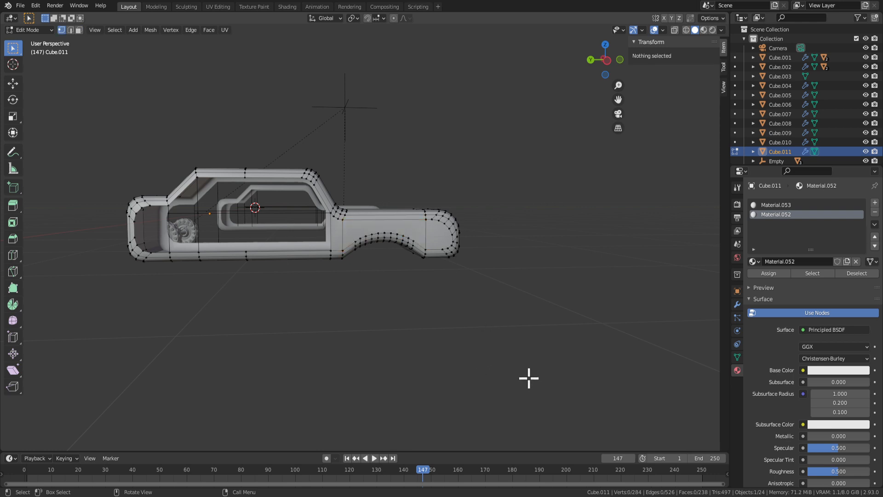
scroll(528, 370, up, 3)
scroll(525, 367, down, 2)
key(Tab)
key(Tab)
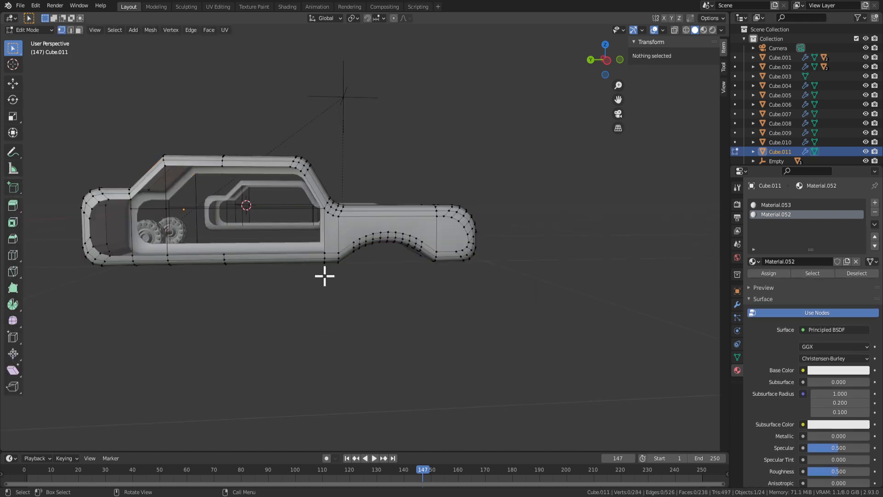
middle_drag(369, 293, 411, 306)
scroll(410, 306, up, 2)
key(c)
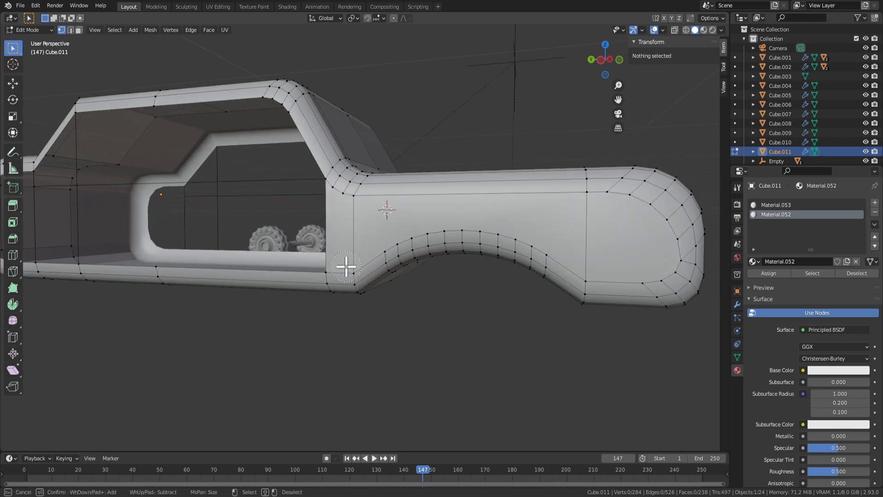
drag(331, 263, 347, 266)
key(Escape)
click(464, 318)
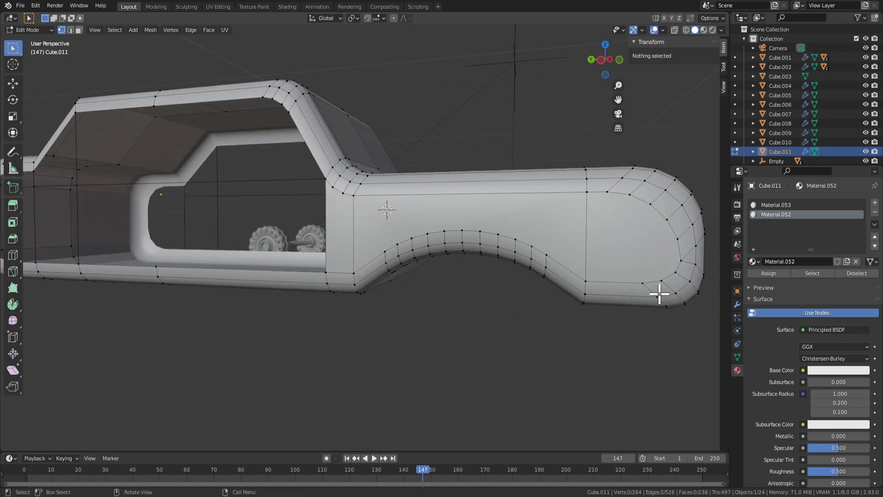
Select the lower body vertices through the mesh in wireframe front view, try deleting them twice, and undo each deletion.
shift+middle_drag(666, 274, 657, 275)
scroll(662, 303, down, 2)
key(KP_1)
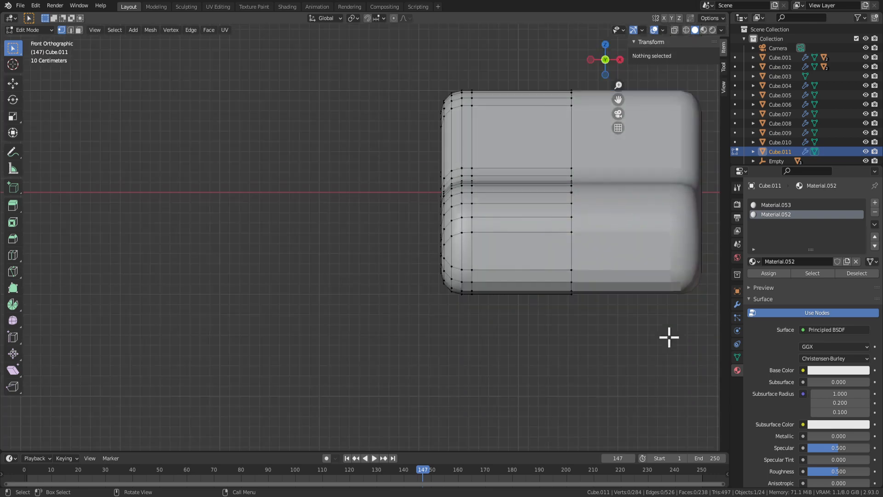
key(KP_3)
key(KP_1)
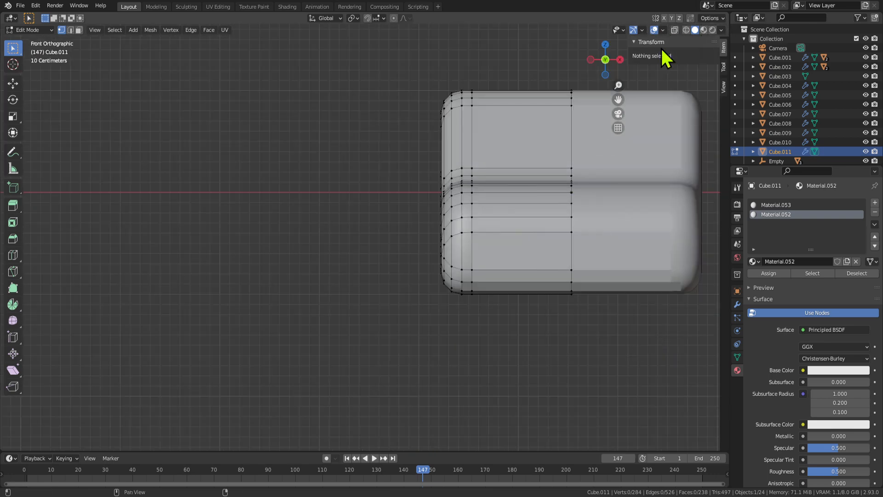
click(685, 30)
scroll(638, 268, down, 2)
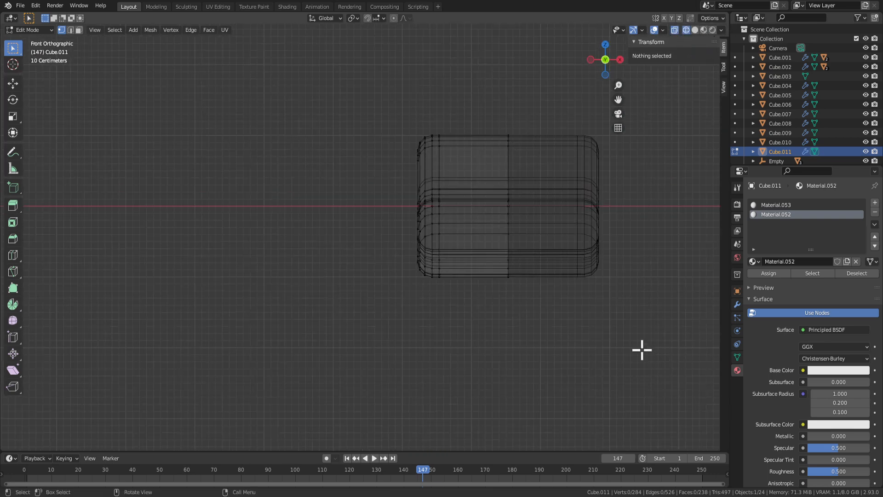
drag(644, 351, 394, 237)
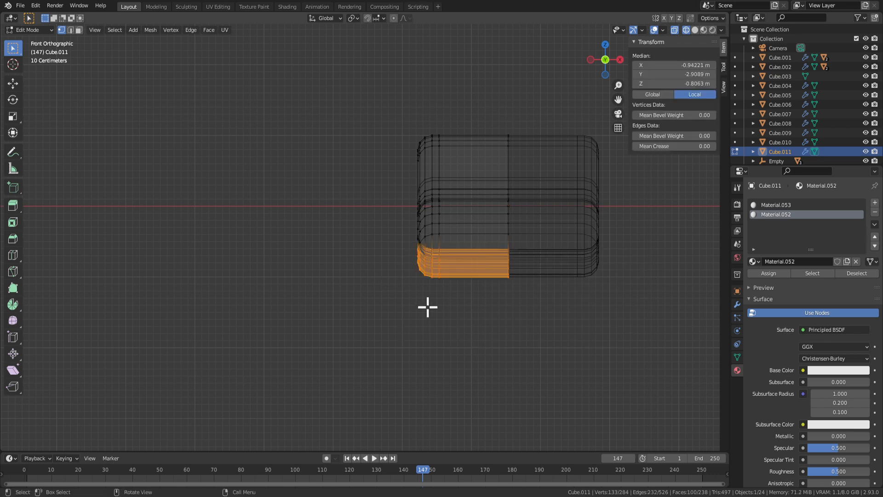
middle_drag(427, 307, 576, 303)
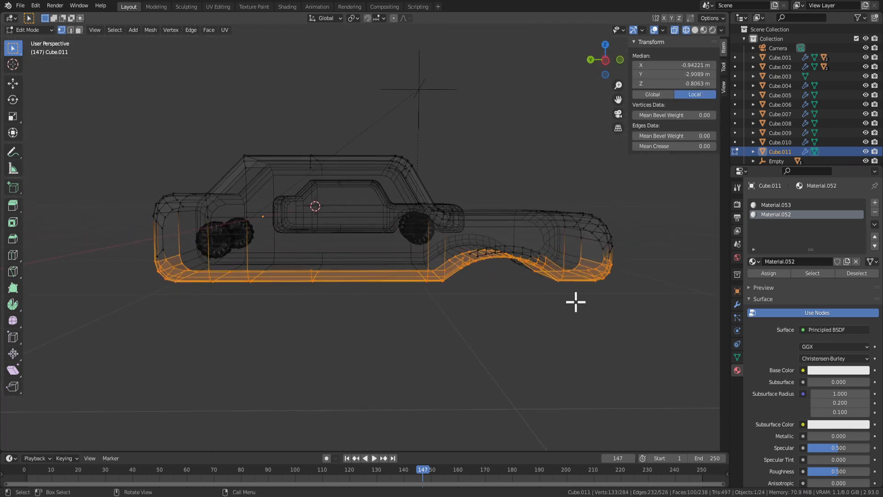
key(x)
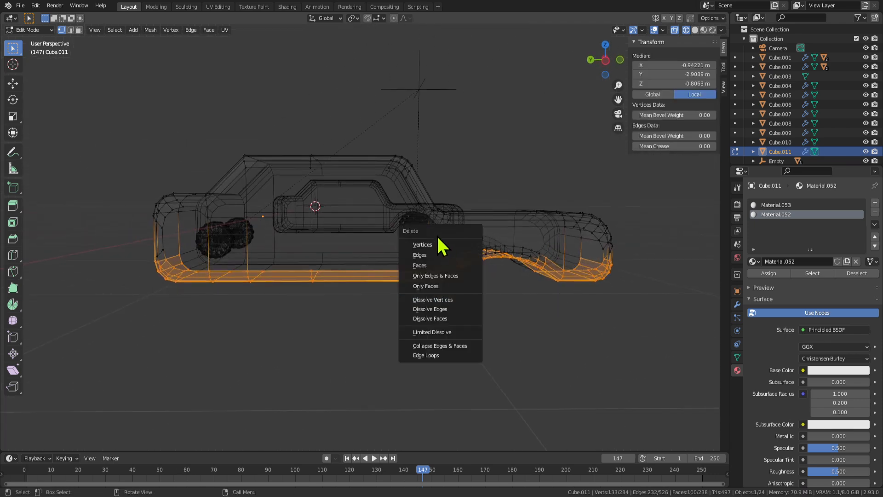
click(435, 245)
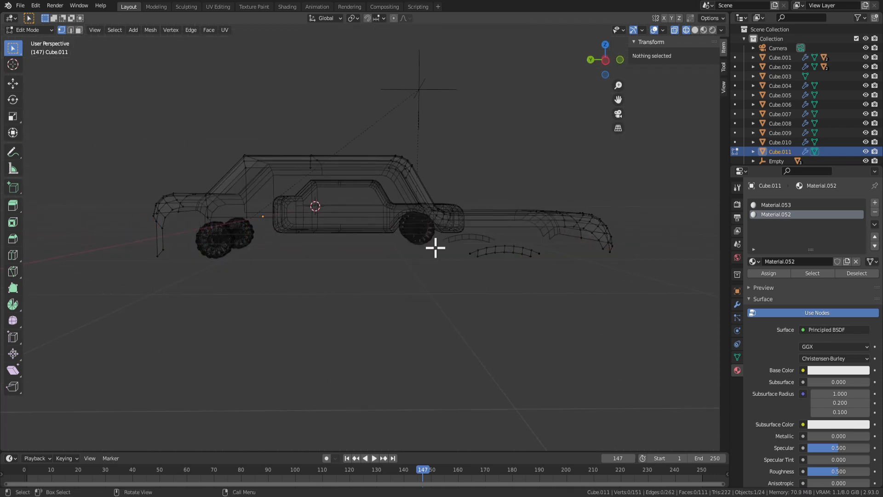
key(ctrl+z)
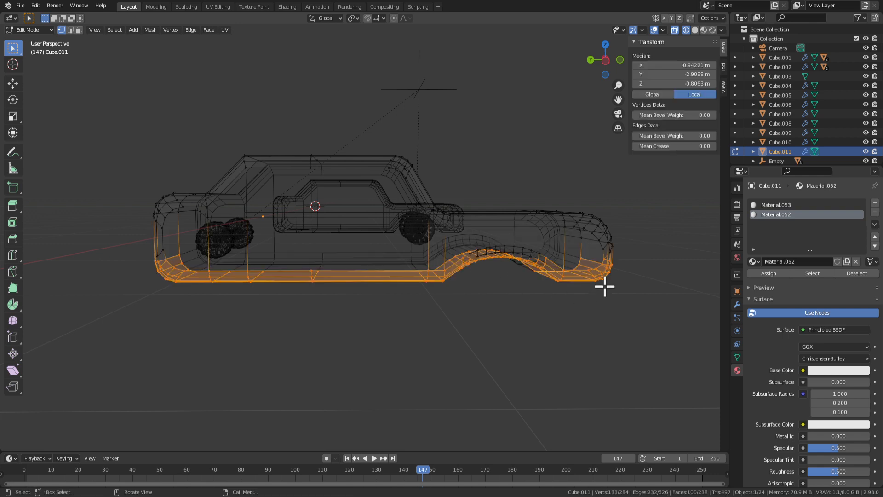
key(x)
click(603, 287)
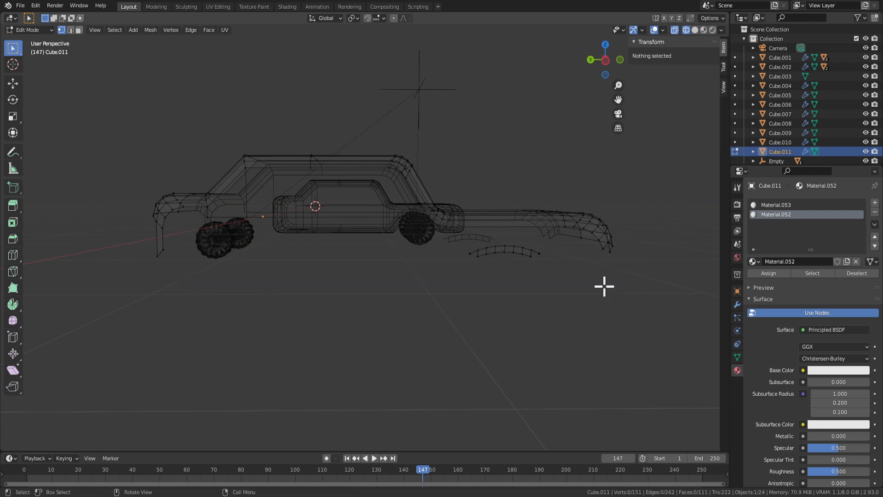
key(ctrl+z)
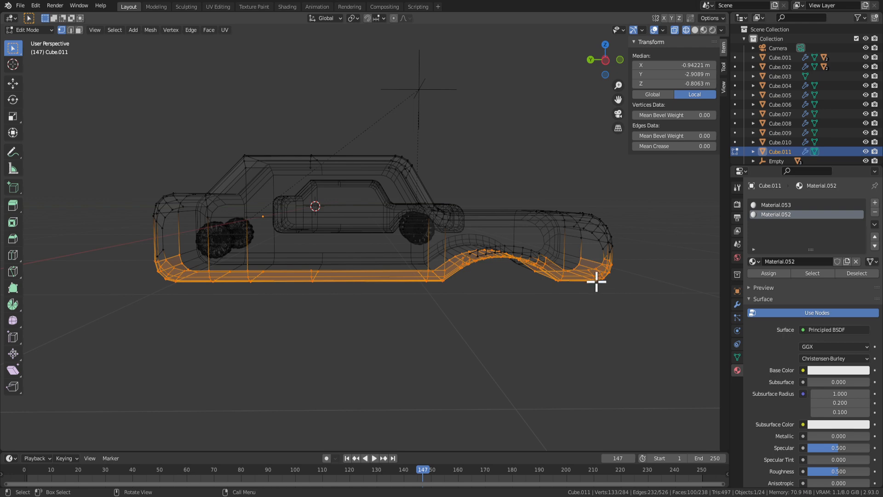
Return the viewport to shaded display and inspect the front end in Object Mode and Edit Mode.
middle_drag(596, 282, 718, 54)
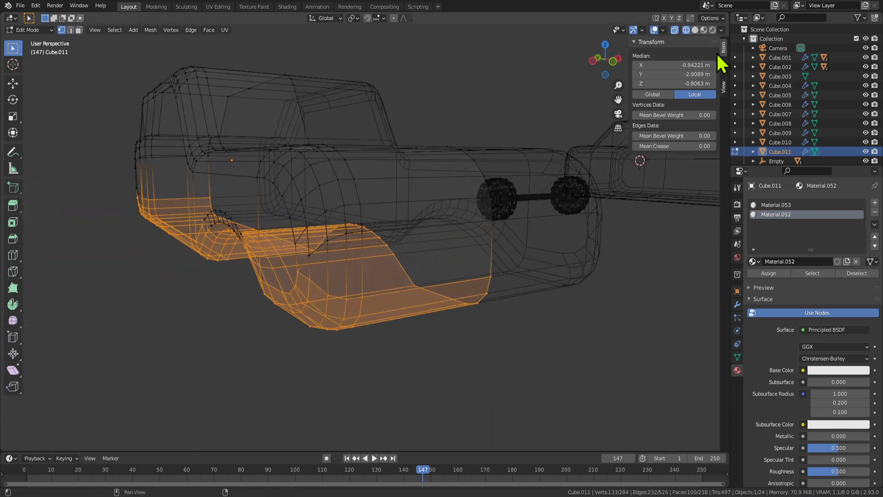
click(695, 29)
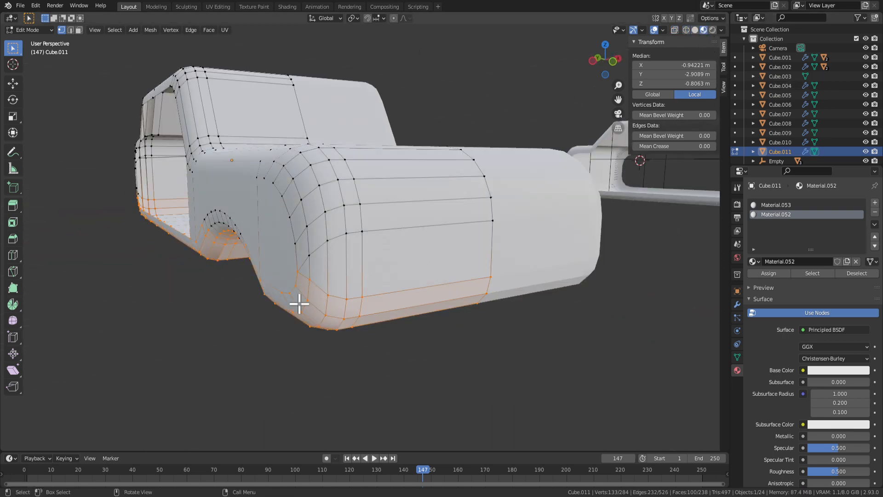
key(Tab)
click(393, 365)
click(369, 287)
key(Tab)
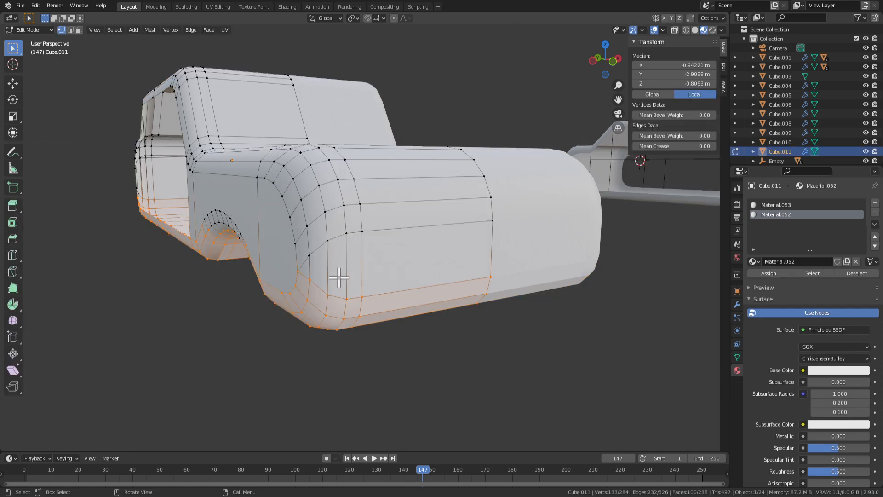
Try a centred horizontal loop cut across the lower front of the nose, inspect the body side, and undo the cut.
key(2)
click(292, 320)
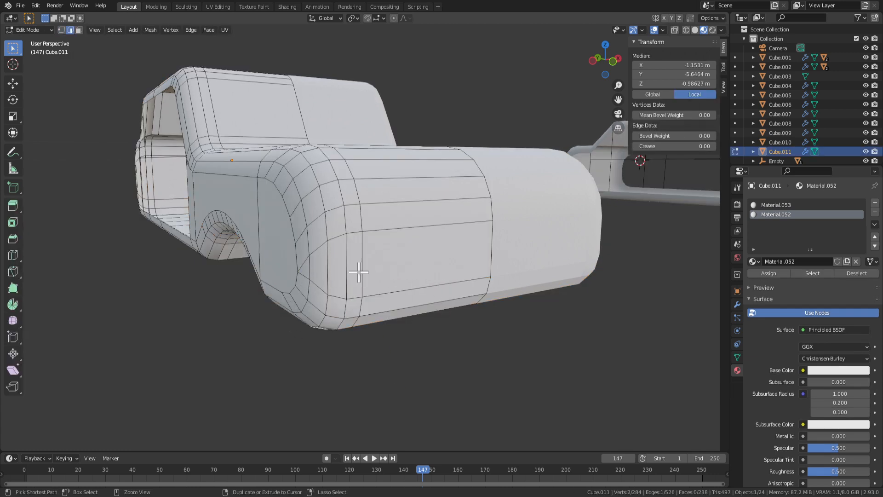
key(ctrl+r)
click(323, 260)
right_click(334, 260)
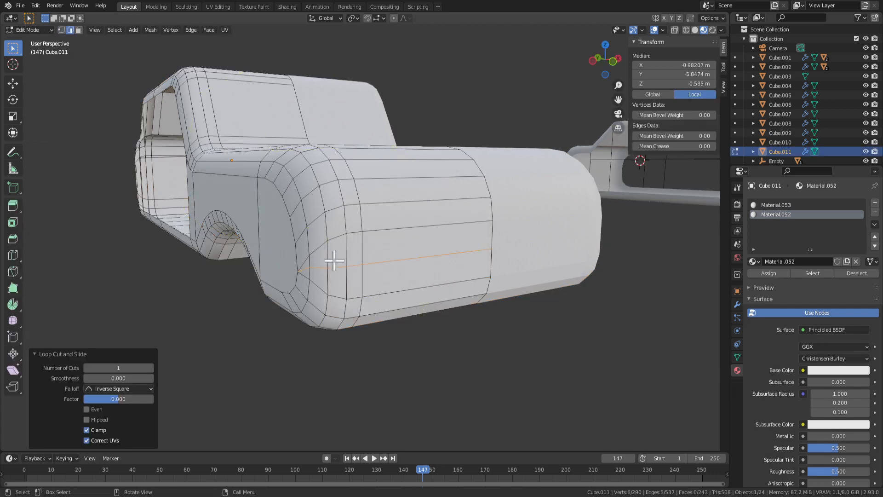
middle_drag(367, 293, 499, 276)
scroll(498, 274, down, 4)
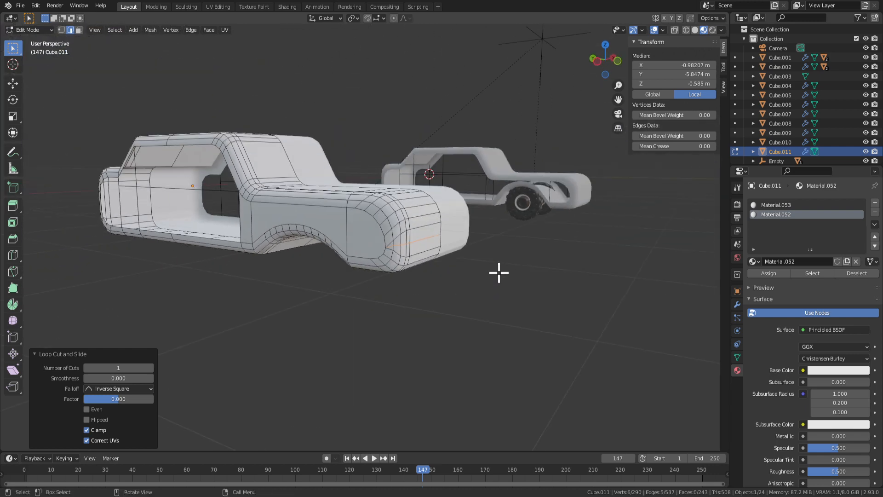
scroll(520, 277, up, 3)
scroll(515, 272, down, 2)
key(ctrl+z)
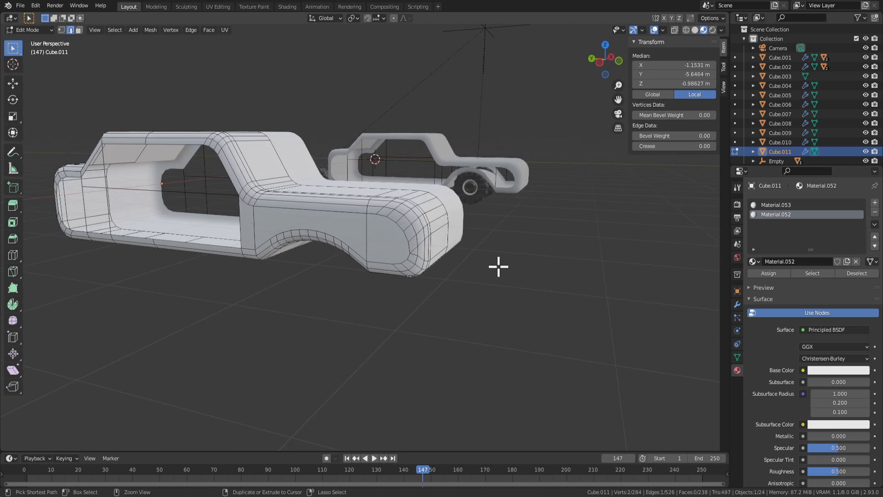
Add one centred horizontal loop cut across the lower front of the nose.
middle_drag(498, 266, 411, 250)
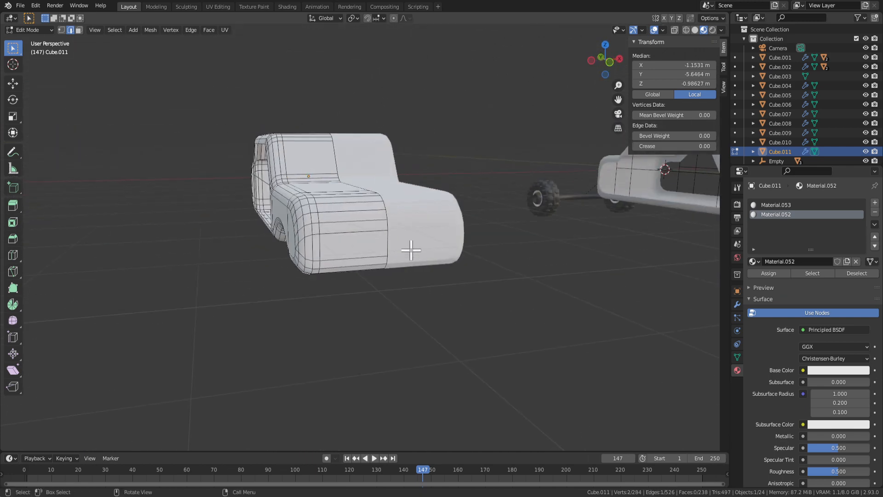
key(ctrl+r)
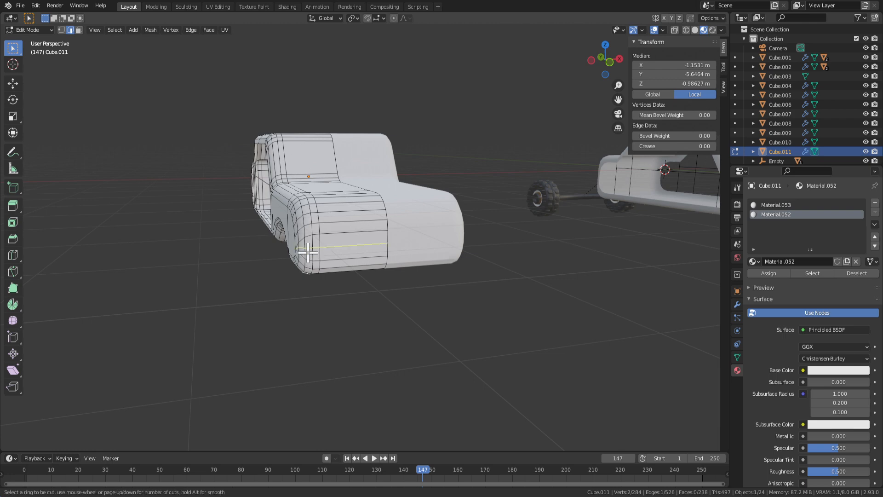
click(326, 252)
right_click(326, 252)
scroll(332, 275, down, 2)
middle_drag(331, 276, 415, 276)
scroll(414, 275, up, 2)
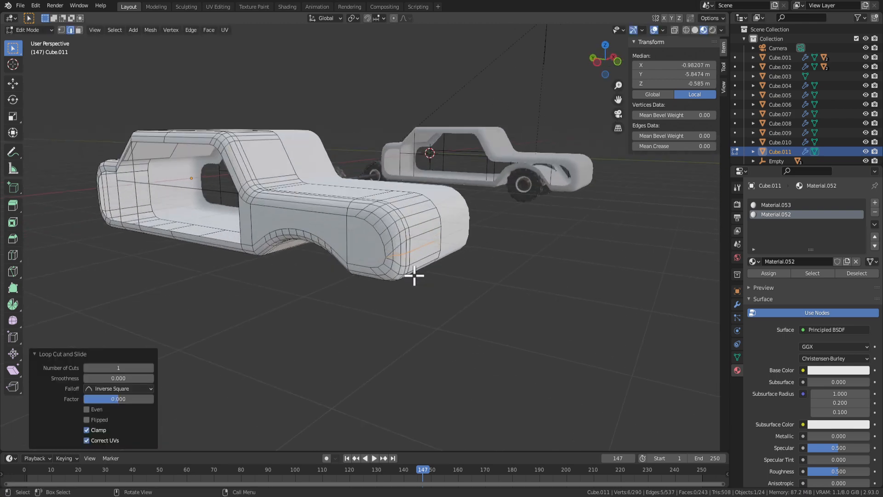
Delete the three side faces covering the fender front, the area above the wheel arch and the front door pillar.
key(3)
click(366, 241)
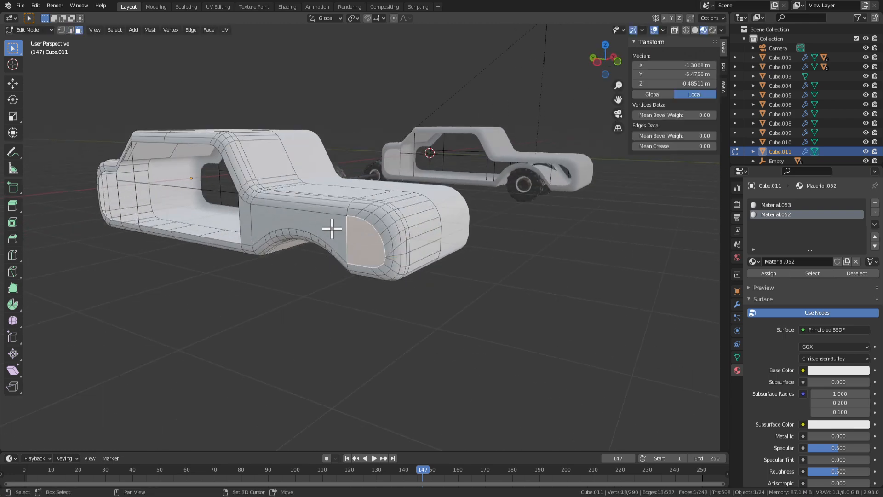
shift+click(331, 230)
shift+click(250, 226)
key(x)
click(226, 248)
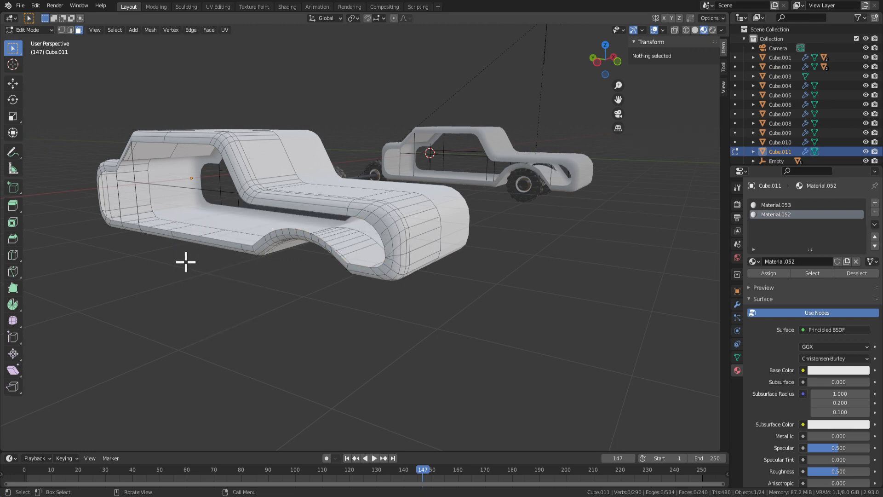
Leave Edit Mode and hide the overlapping body copies Cube.003 through Cube.008 in the left side view.
middle_drag(183, 258, 385, 283)
key(KP_1)
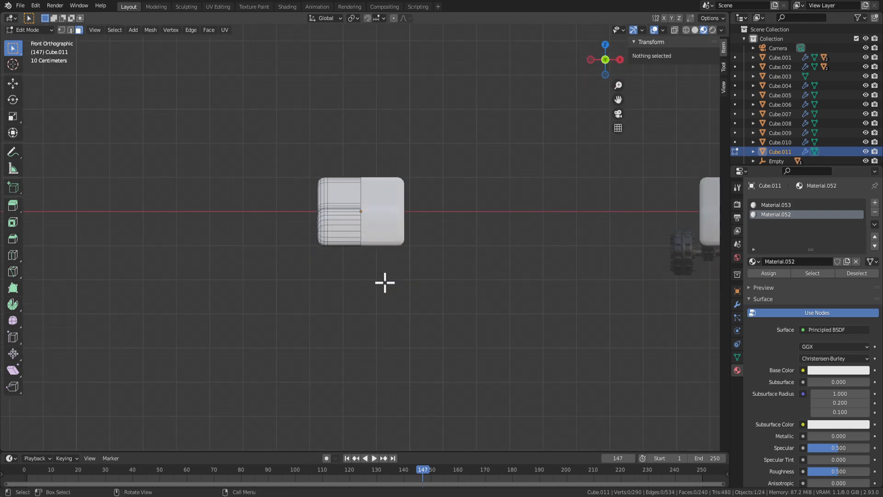
key(KP_3)
key(ctrl+KP_3)
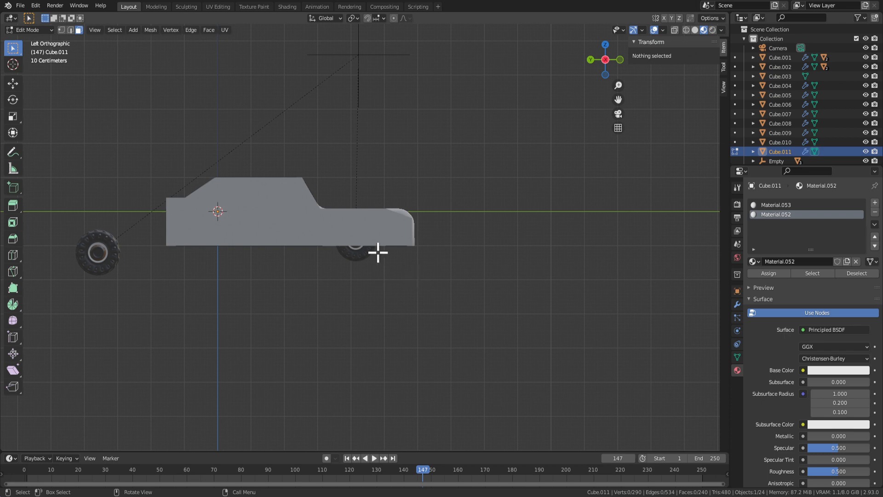
key(Tab)
click(335, 237)
key(h)
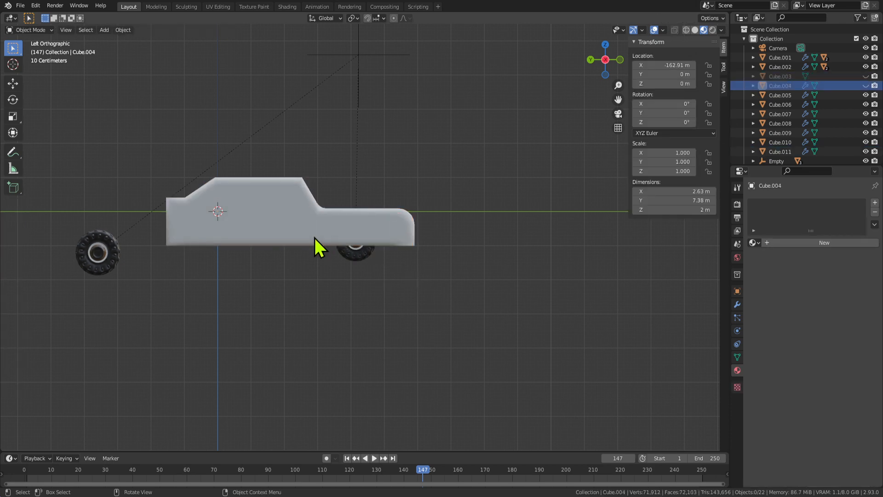
click(315, 238)
key(h)
click(315, 238)
click(314, 238)
key(h)
click(315, 238)
key(h)
click(314, 237)
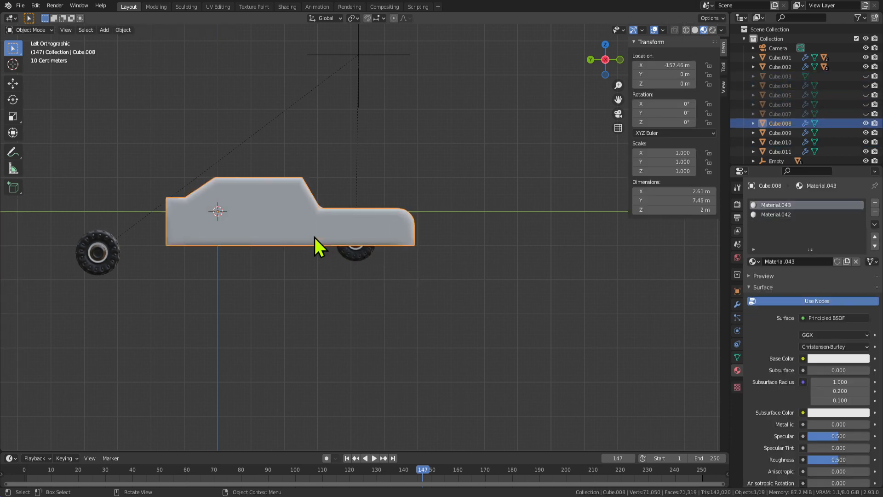
key(h)
Examine the front-end mesh of Cube.009 in Edit Mode, then inspect the remaining bodies from an angle.
click(314, 237)
key(Tab)
scroll(430, 282, up, 5)
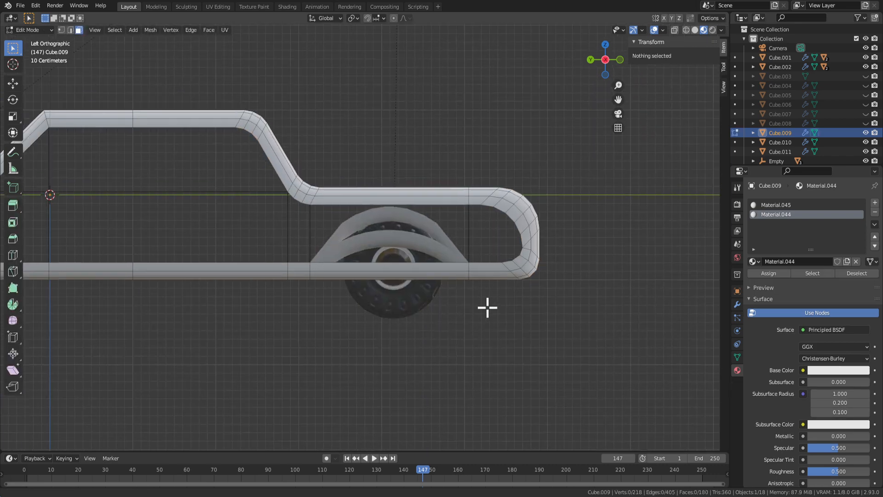
scroll(550, 315, down, 2)
key(Tab)
middle_drag(554, 321, 473, 343)
scroll(473, 340, down, 2)
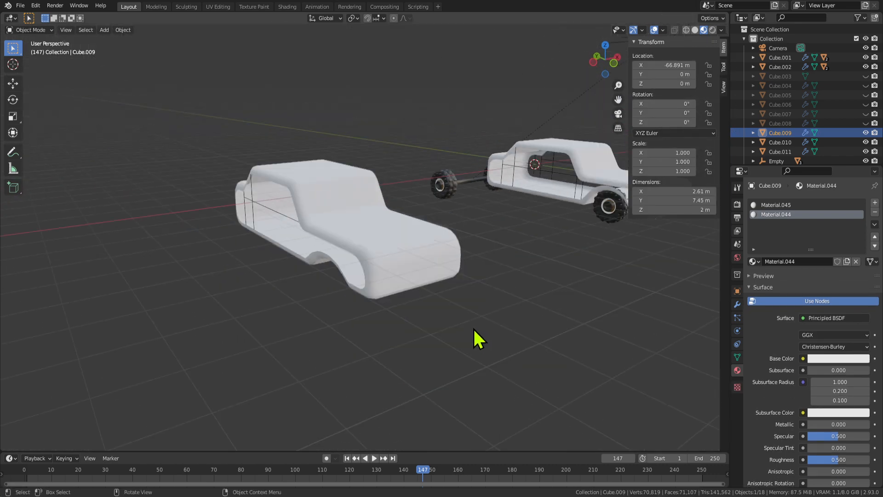
Frame the Cube.011 body in the left side view and inspect its open side profile in Edit Mode.
click(411, 262)
key(KP_Decimal)
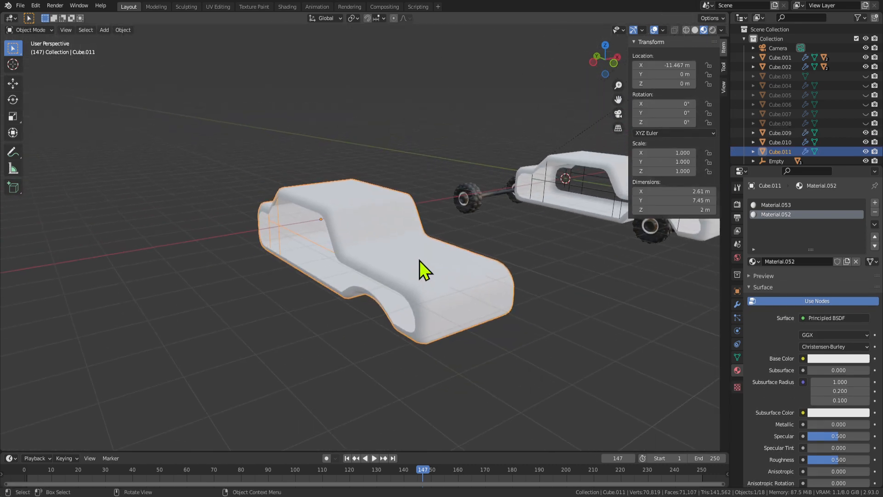
key(KP_1)
key(KP_3)
key(ctrl+KP_3)
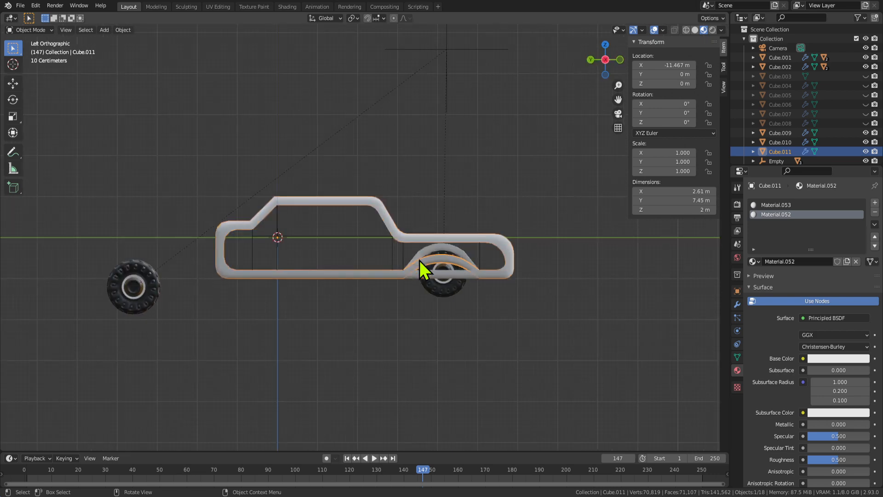
key(Tab)
scroll(550, 295, up, 3)
key(Tab)
click(610, 301)
key(g)
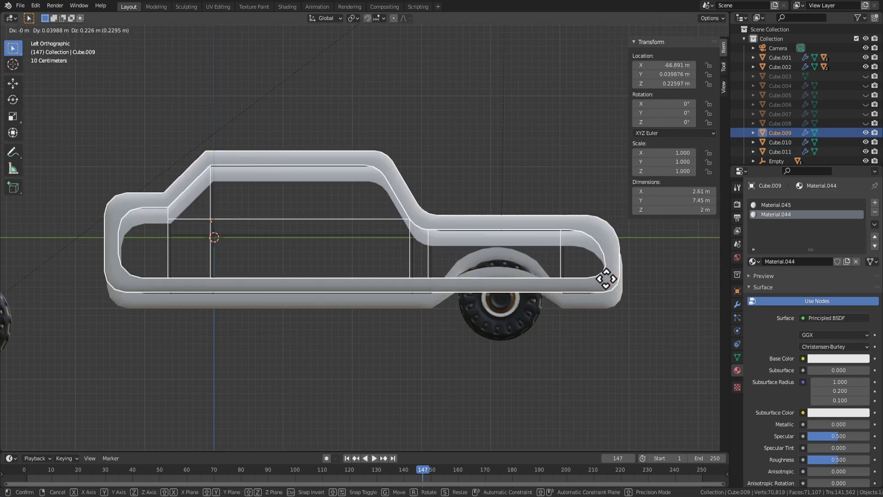
key(Escape)
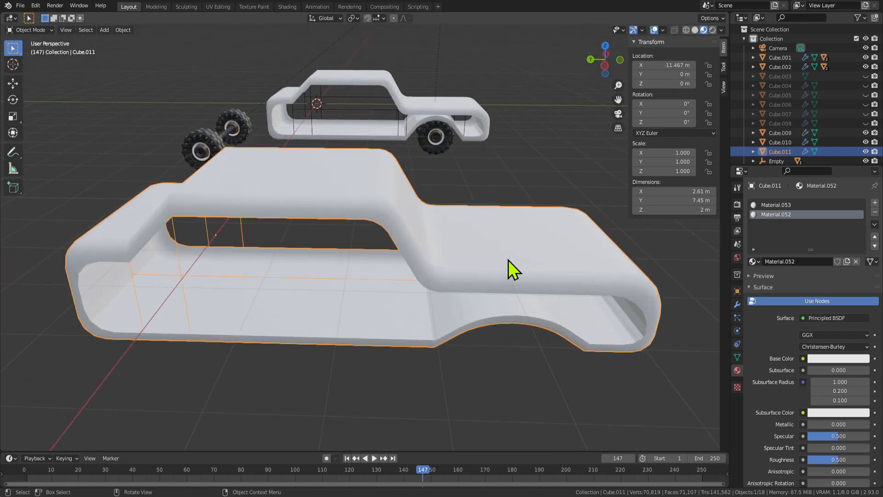
Hide the wheel that overlaps the body's wheel arch in the left side view.
key(KP_0)
key(KP_Decimal)
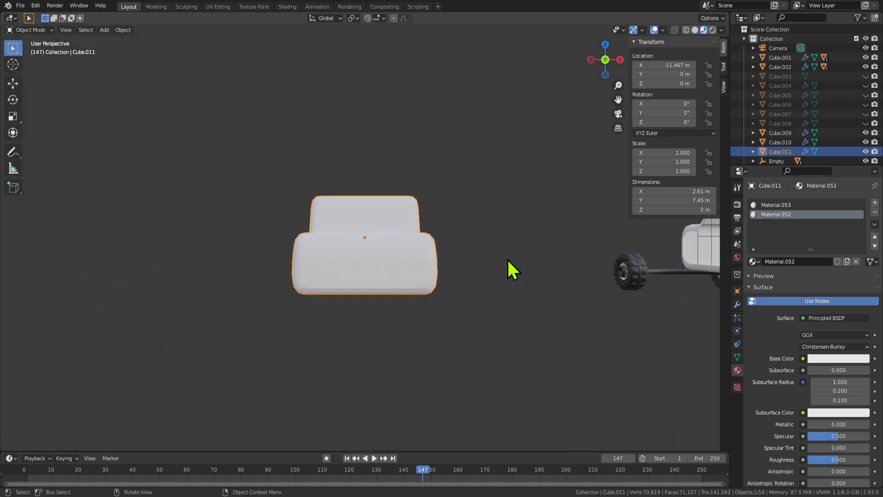
key(KP_9)
key(KP_1)
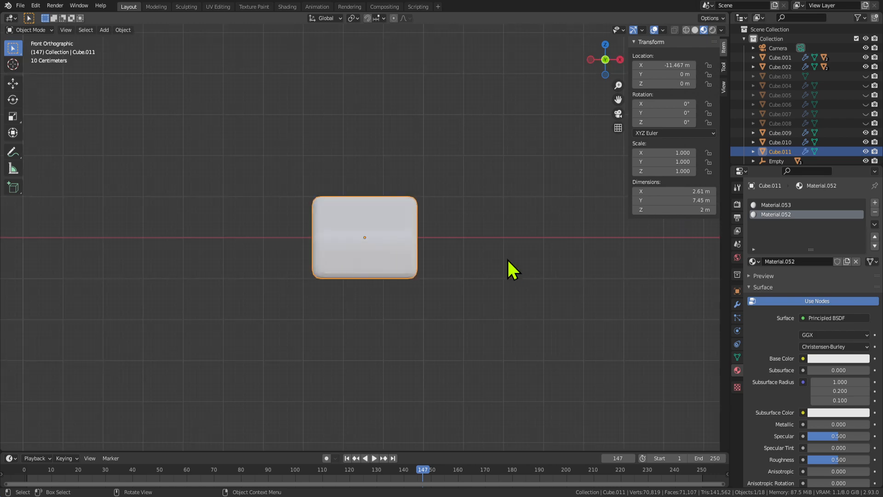
key(KP_3)
key(ctrl+KP_3)
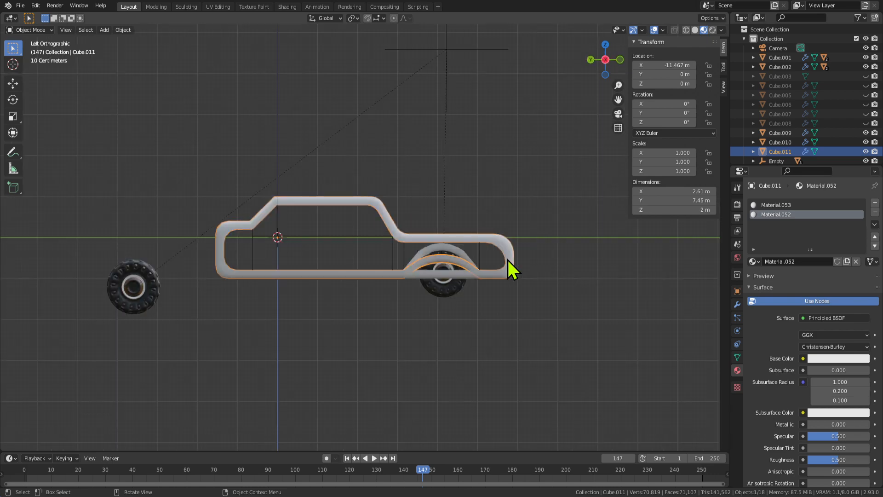
scroll(496, 252, up, 4)
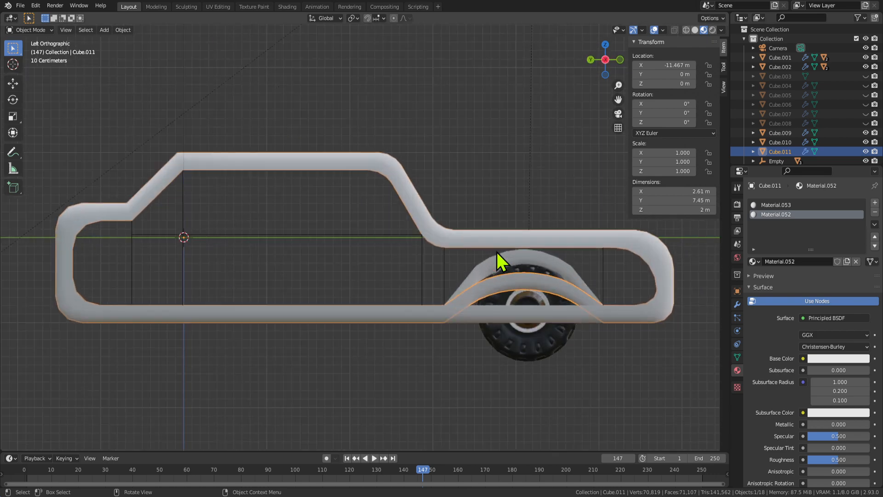
click(543, 339)
key(h)
click(636, 322)
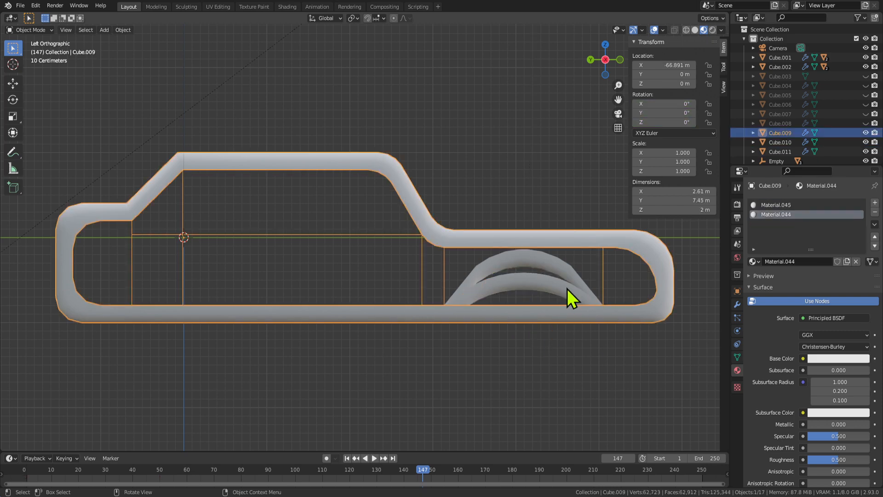
click(555, 278)
key(g)
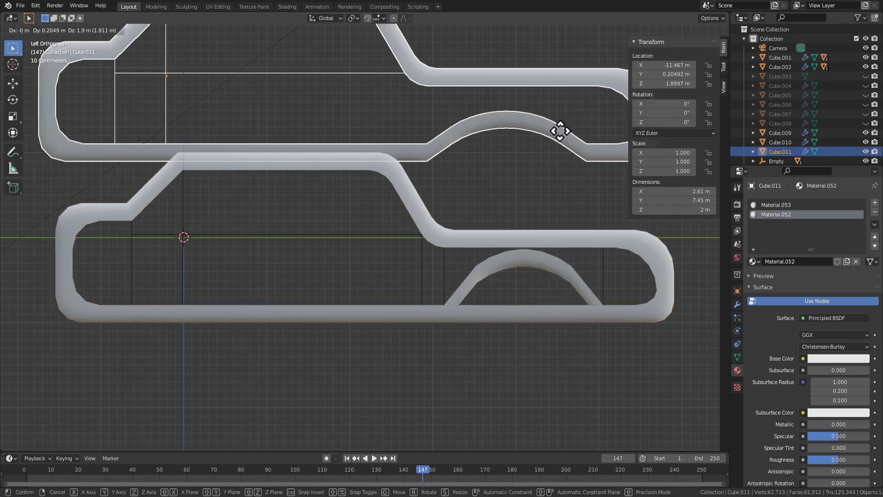
click(560, 131)
Hide the Cube.010 body copy, the remaining pair of wheels and the empty helper object.
middle_drag(560, 131, 510, 178)
click(483, 87)
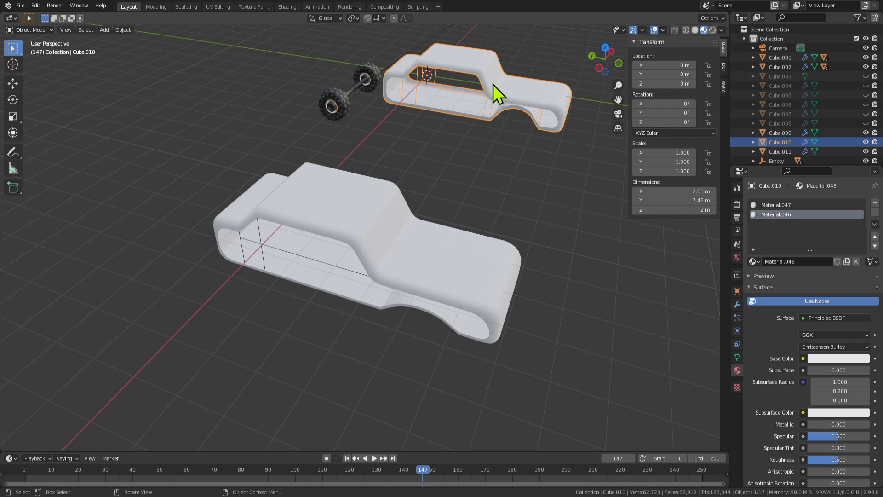
key(h)
click(366, 88)
key(h)
scroll(409, 117, down, 4)
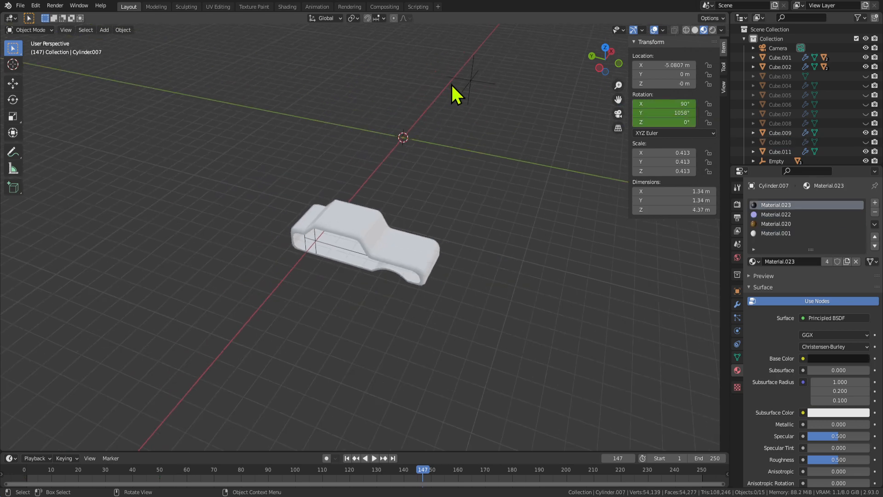
click(461, 81)
key(h)
Hide the distant Cube.009 body copy that overlaps Cube.011 in the side view.
click(354, 261)
scroll(360, 272, up, 4)
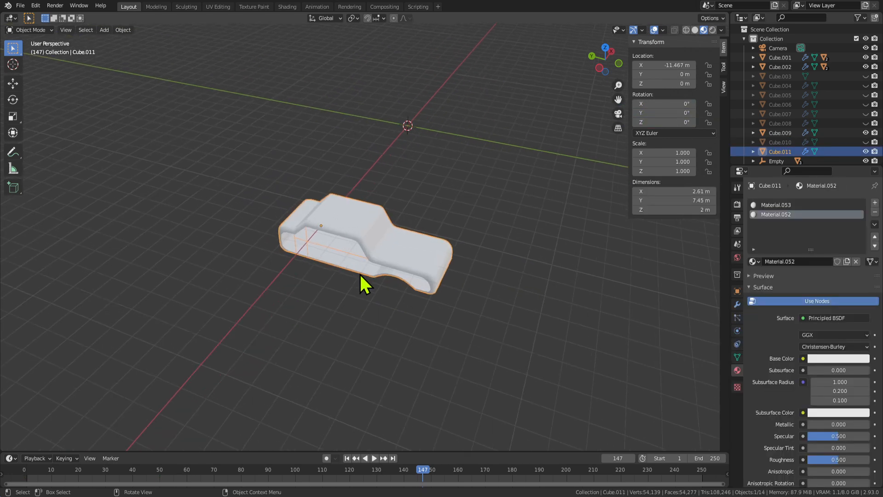
key(KP_1)
key(KP_7)
key(KP_3)
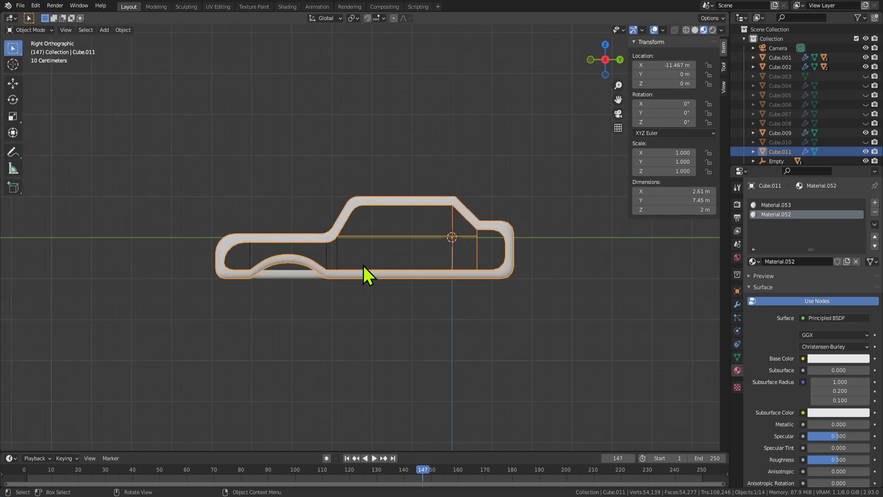
key(ctrl+KP_3)
scroll(364, 266, up, 3)
click(558, 333)
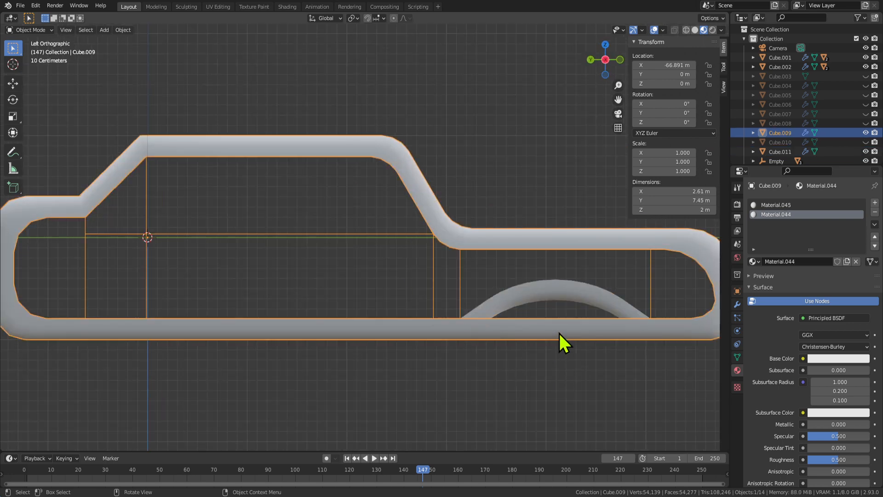
middle_click(558, 332)
scroll(558, 332, down, 6)
middle_drag(558, 332, 481, 321)
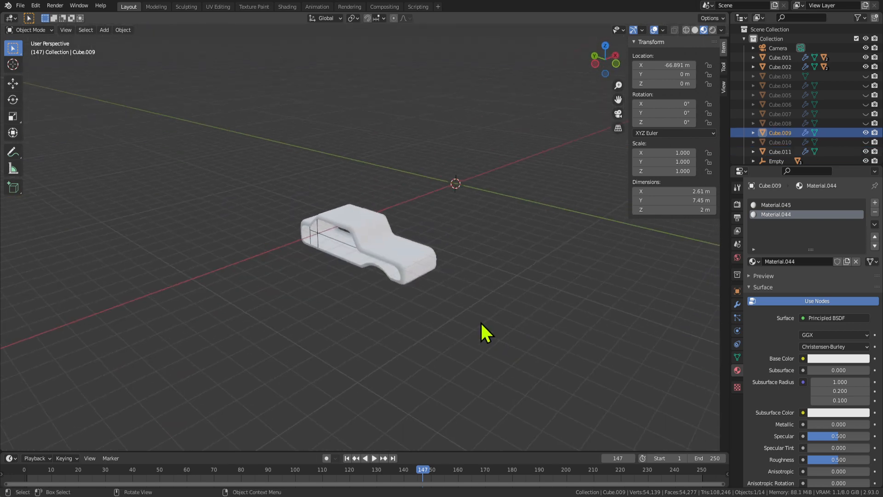
key(g)
key(Escape)
middle_drag(394, 289, 401, 304)
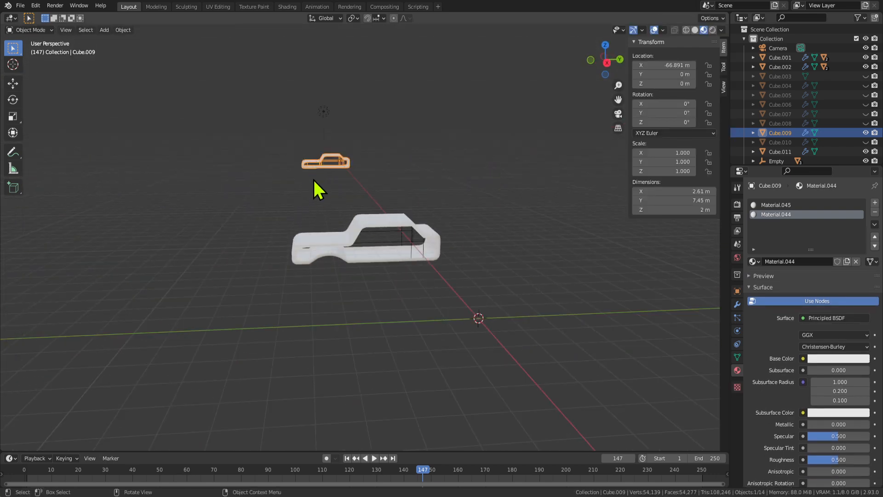
key(h)
Enter Edit Mode on Cube.011 and add a centred loop cut across the upright section of the rear end.
click(356, 246)
scroll(366, 255, up, 4)
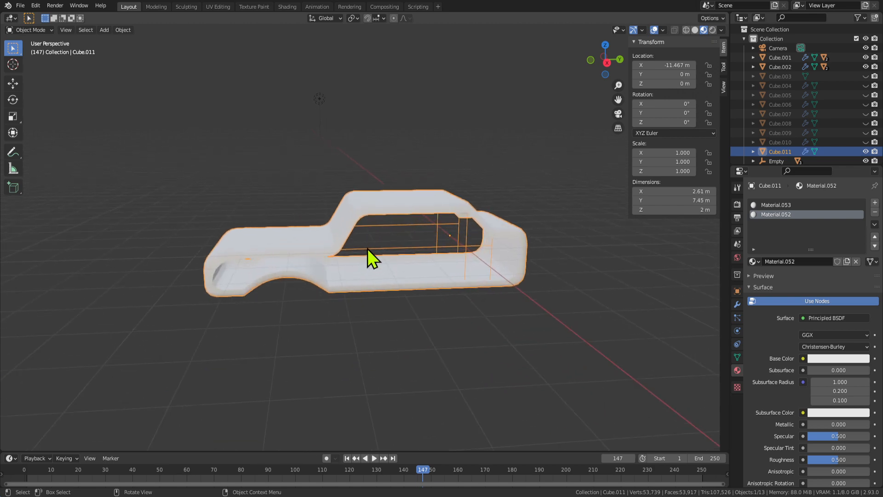
key(ctrl+KP_3)
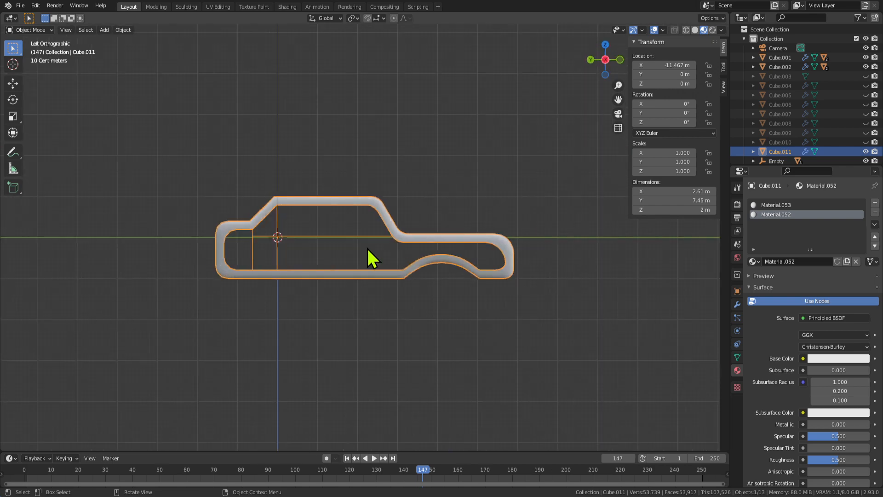
scroll(409, 247, up, 1)
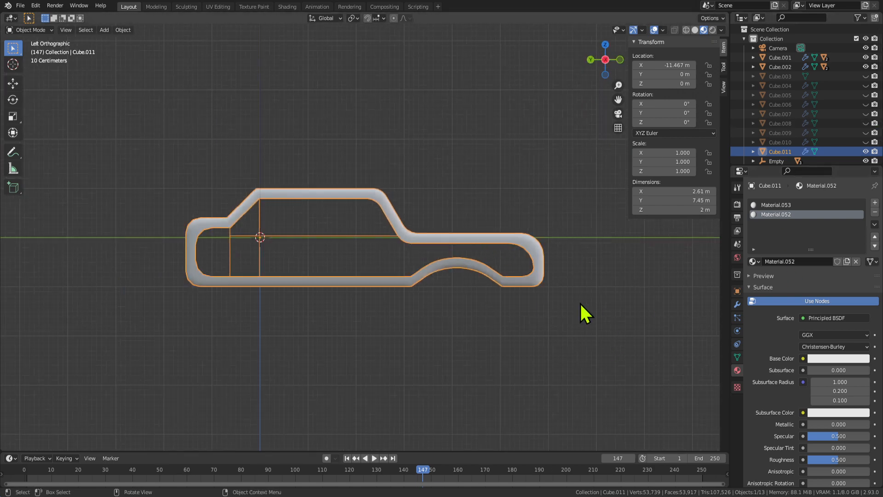
key(Tab)
scroll(625, 353, up, 3)
scroll(655, 378, down, 2)
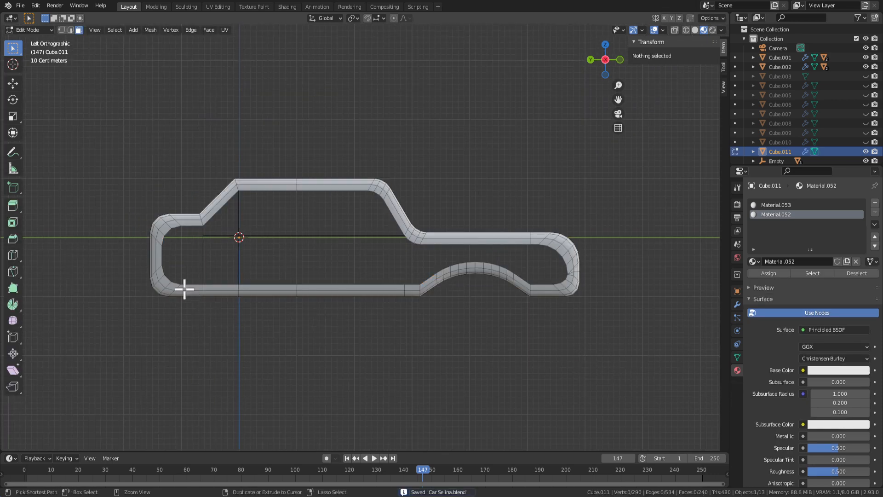
key(ctrl+r)
click(151, 261)
right_click(151, 261)
click(594, 365)
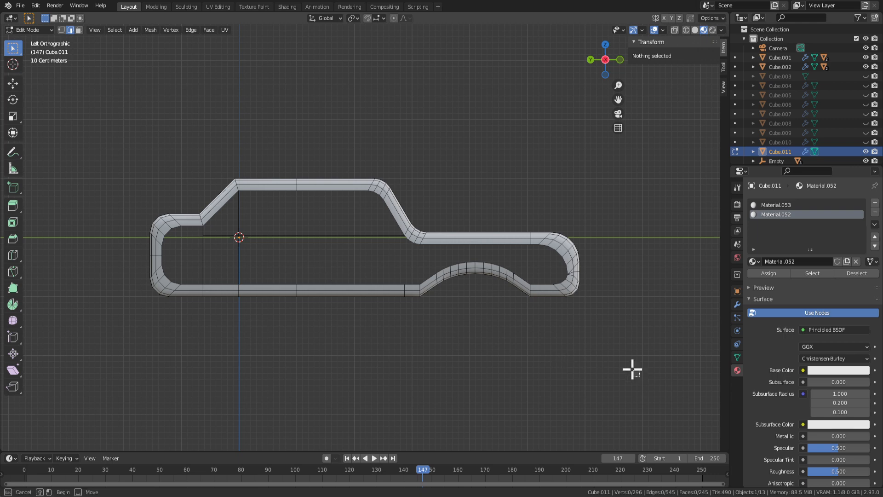
Try to delete the lower-half vertices of the body with a box selection in solid view.
drag(638, 376, 122, 260)
click(663, 382)
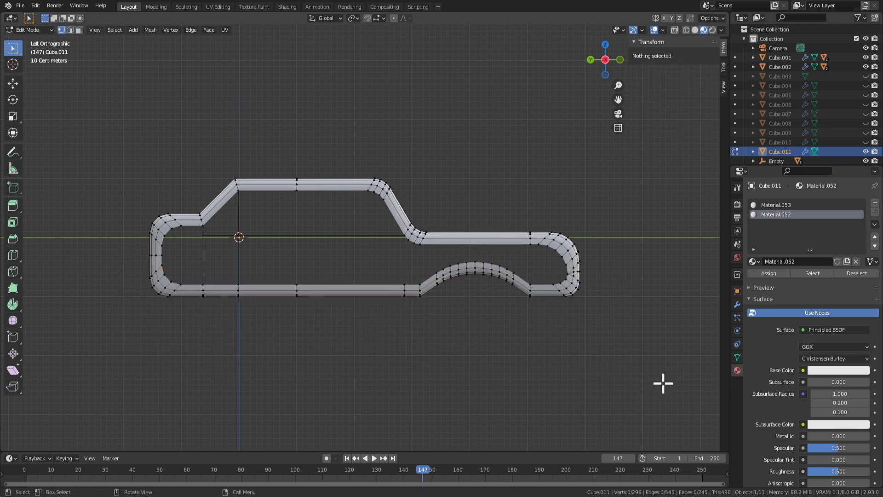
drag(662, 383, 132, 263)
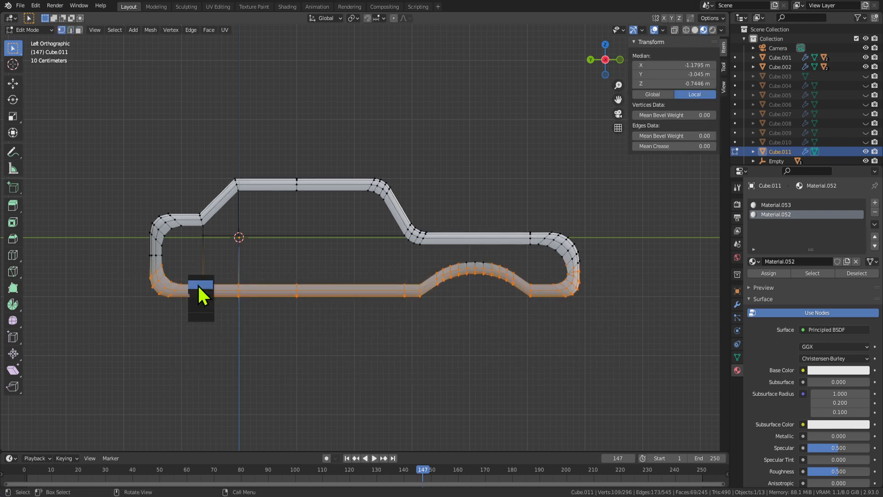
key(x)
click(188, 265)
key(ctrl+z)
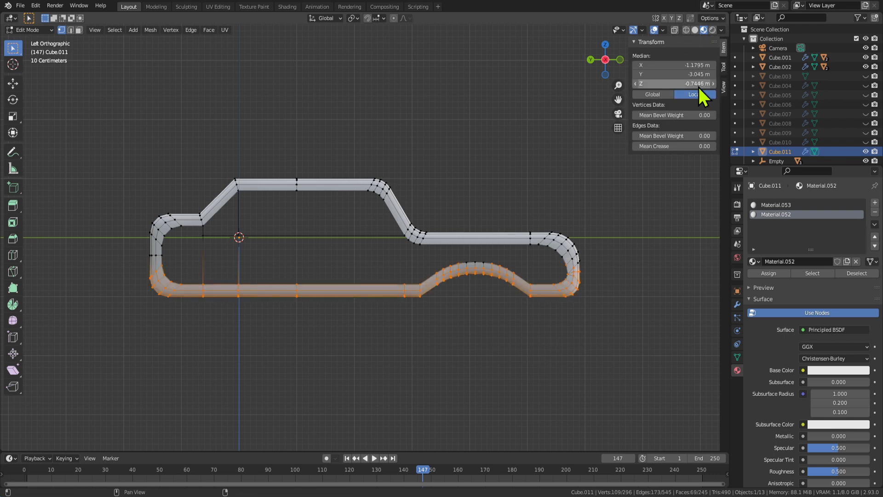
Switch to wireframe shading, box-select the lower-half vertices on both sides of the body and try deleting them.
click(686, 30)
drag(635, 386, 160, 267)
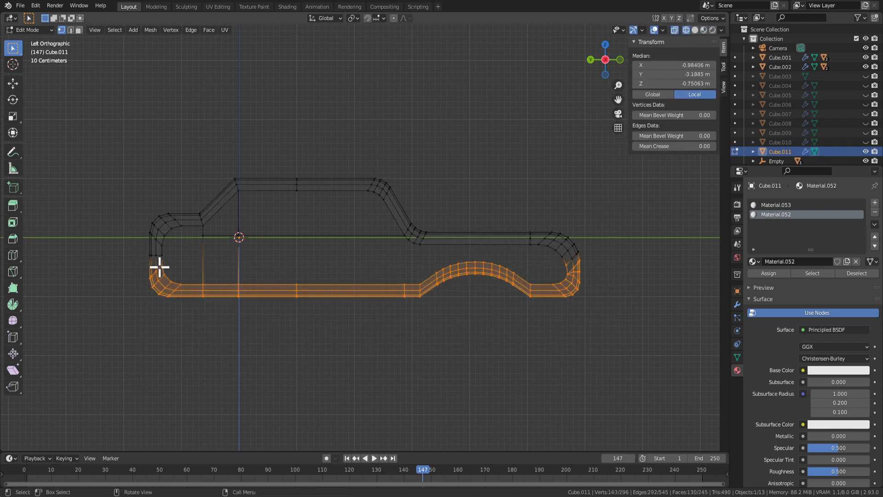
key(x)
click(578, 342)
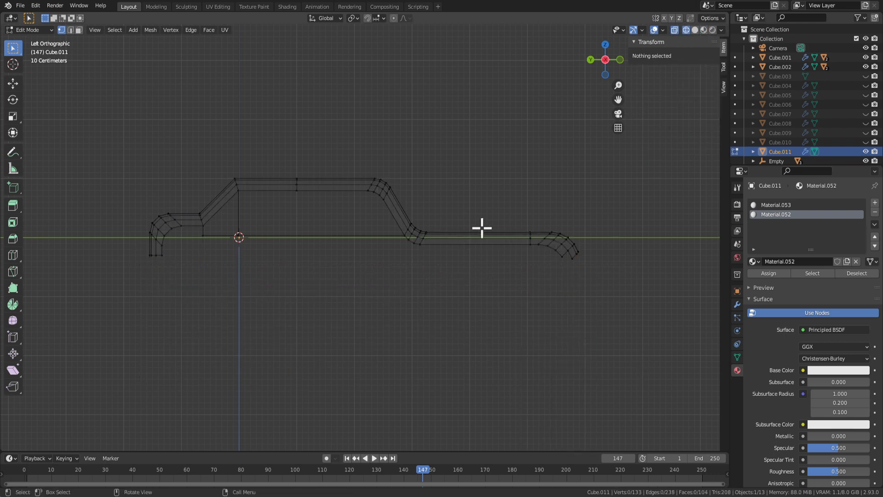
key(ctrl+z)
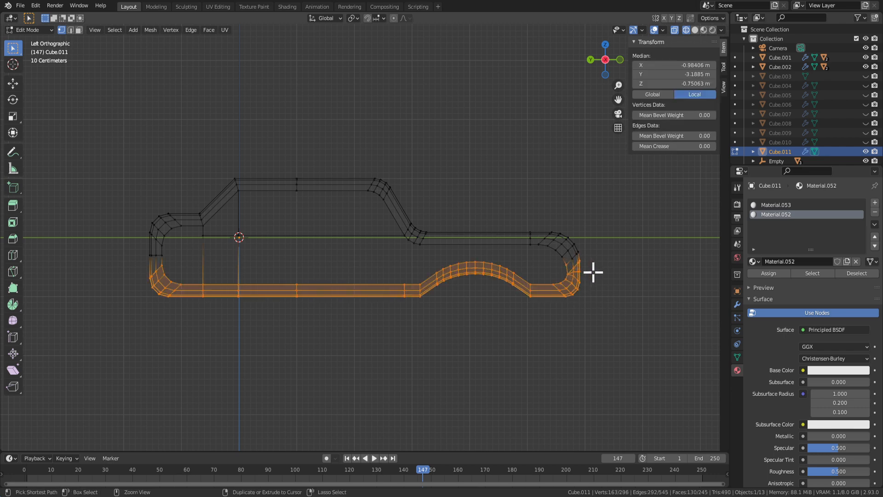
Refine the vertex selection around the nose with Circle Select and delete the selected lower half of the body.
scroll(605, 286, up, 1)
click(609, 269)
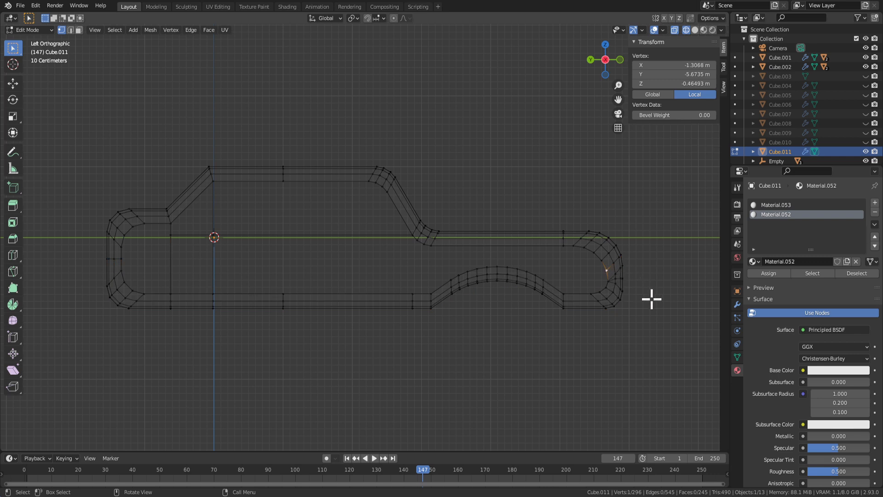
key(ctrl+z)
key(c)
click(601, 261)
right_click(601, 261)
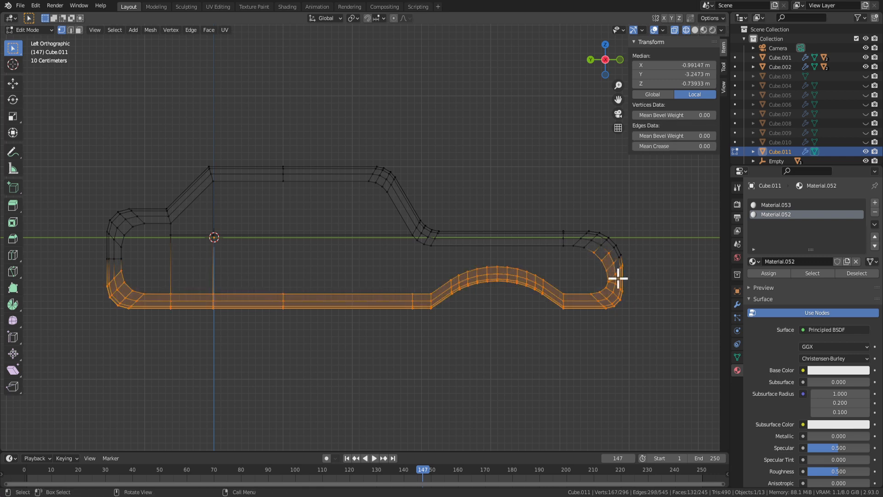
key(c)
right_click(604, 255)
middle_drag(604, 255, 612, 251)
key(KP_1)
key(KP_3)
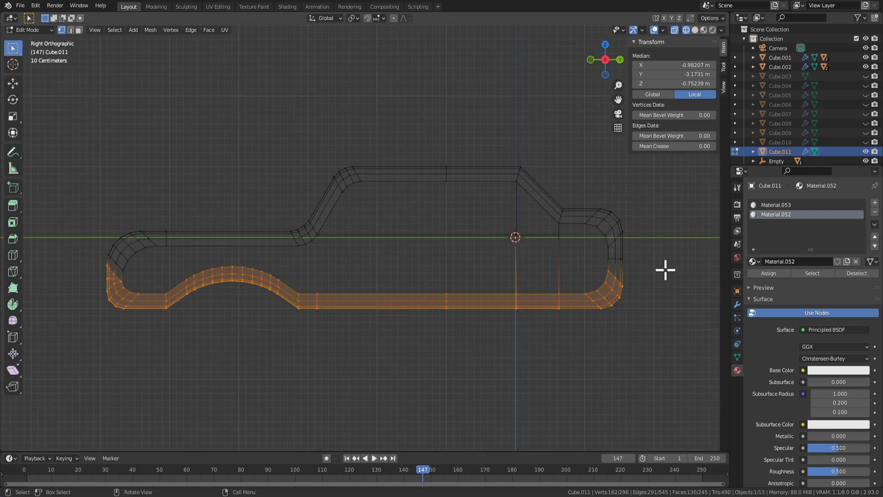
key(ctrl+KP_3)
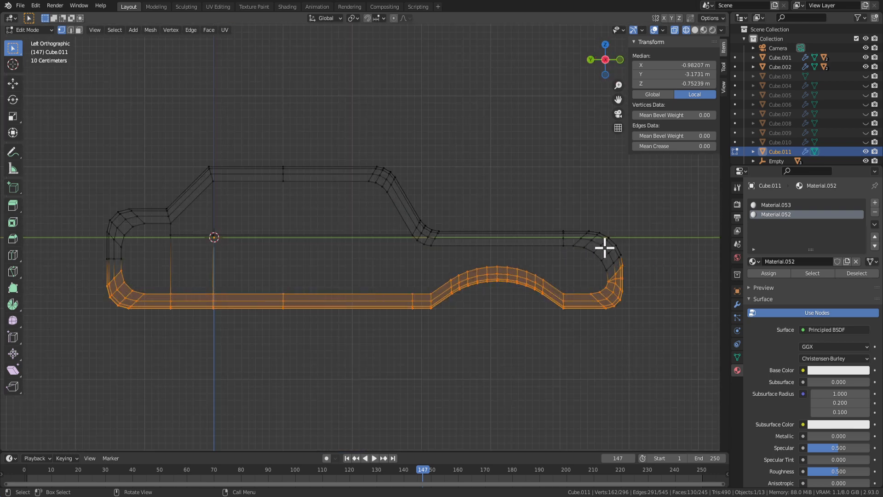
key(c)
right_click(186, 228)
click(517, 252)
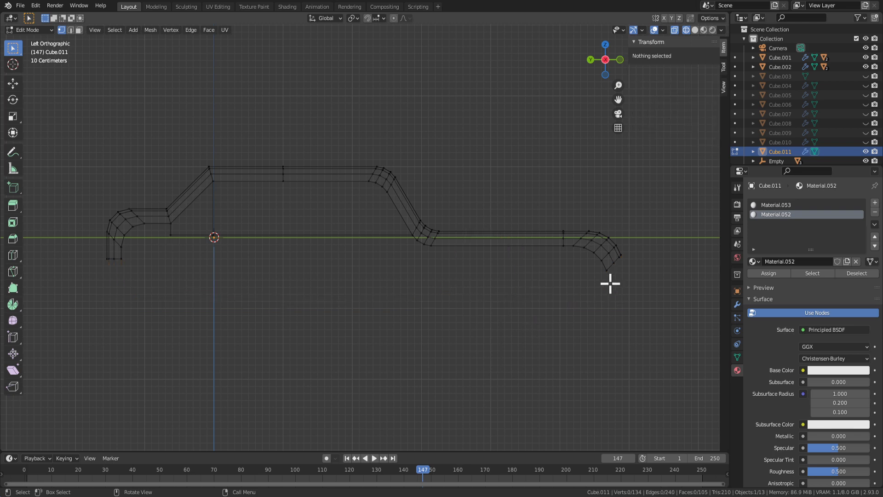
Extrude the lower edge loop of the nose and move it down about 0.77 m along Z.
middle_drag(609, 282, 467, 256)
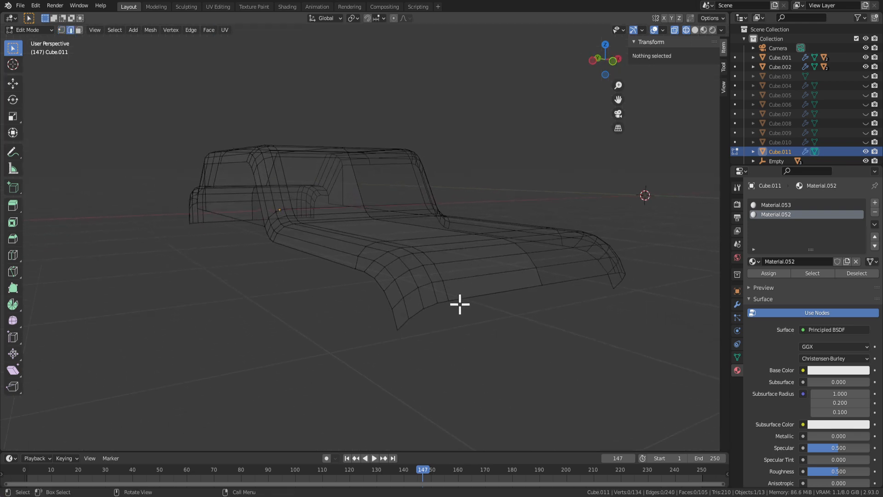
middle_drag(459, 304, 450, 277)
key(Tab)
middle_drag(377, 268, 435, 278)
key(Tab)
alt+click(428, 263)
key(e)
right_click(434, 277)
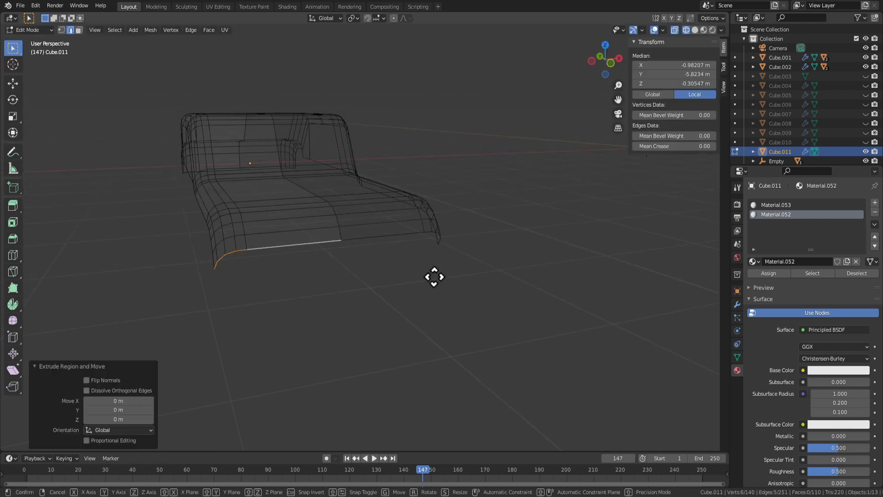
key(g)
key(z)
click(438, 349)
Extrude the lower edge loop of the rear end and move it down about 0.73 m along Z.
middle_drag(439, 349, 480, 342)
middle_drag(446, 313, 465, 298)
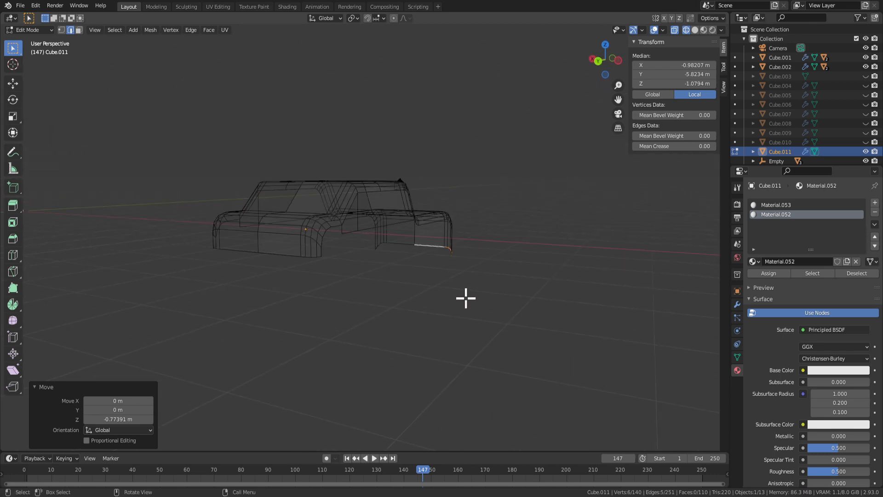
click(285, 258)
click(332, 279)
alt+click(294, 254)
key(e)
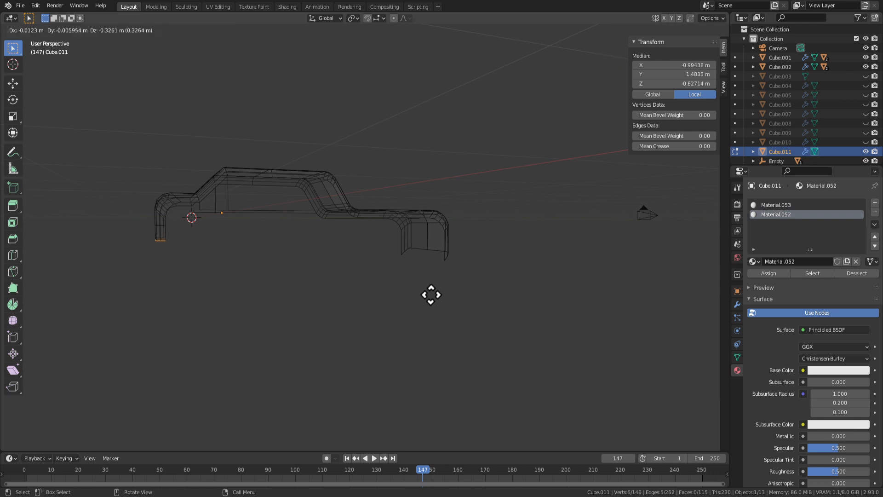
key(Escape)
key(g)
key(z)
click(453, 321)
scroll(453, 321, up, 1)
middle_drag(453, 322, 464, 210)
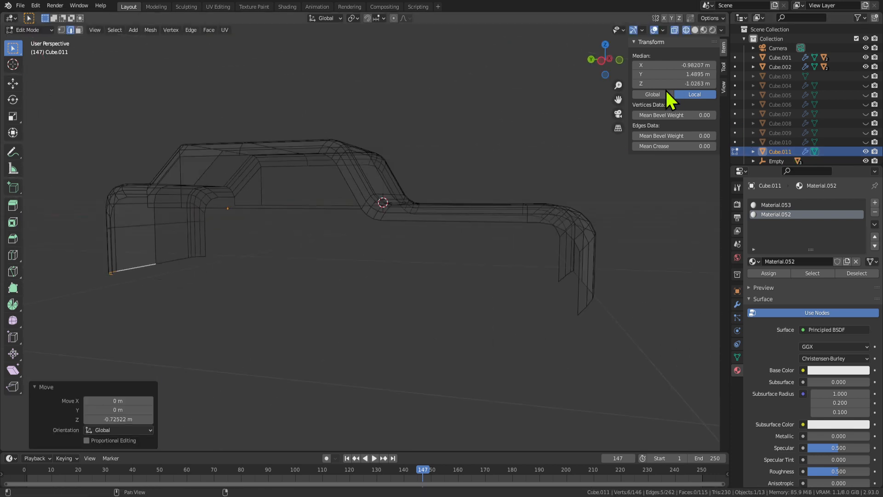
Set the local median Z of the rear end's extruded edges to -1 m.
click(677, 83)
text(-1)
key(Return)
key(KP_3)
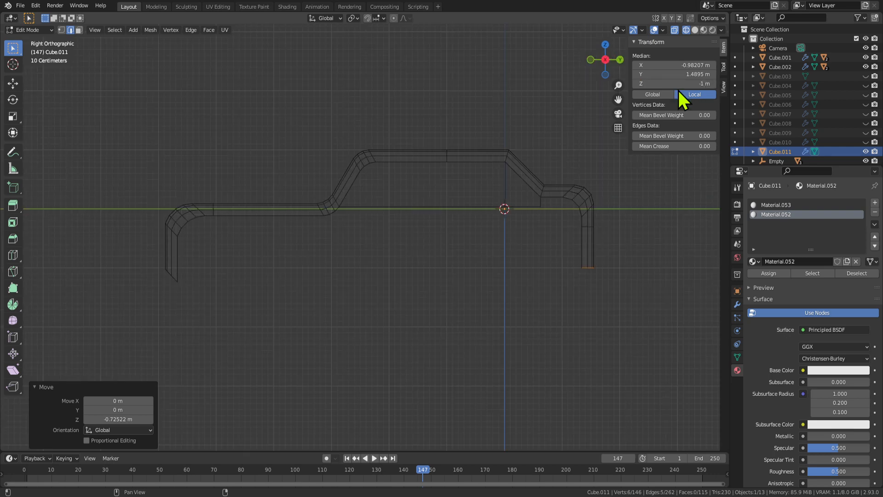
Select the nose's lower vertices in left view and set their local median Z to -1 m.
key(ctrl+KP_3)
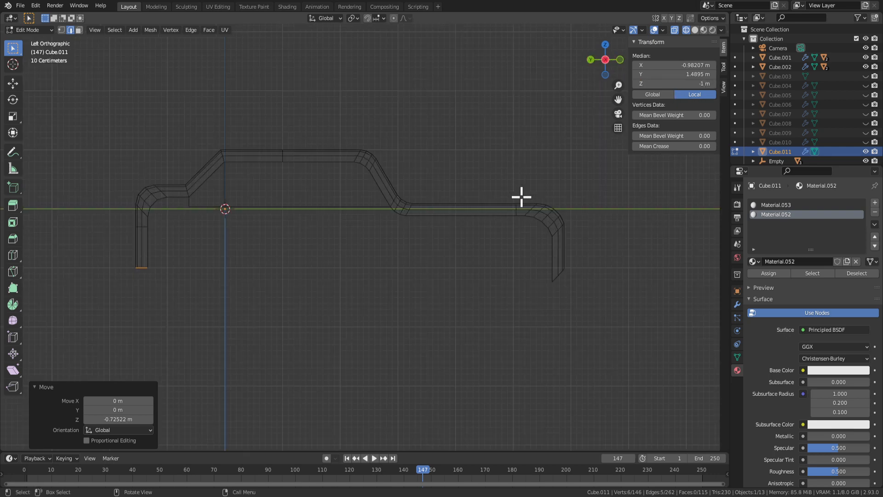
click(683, 83)
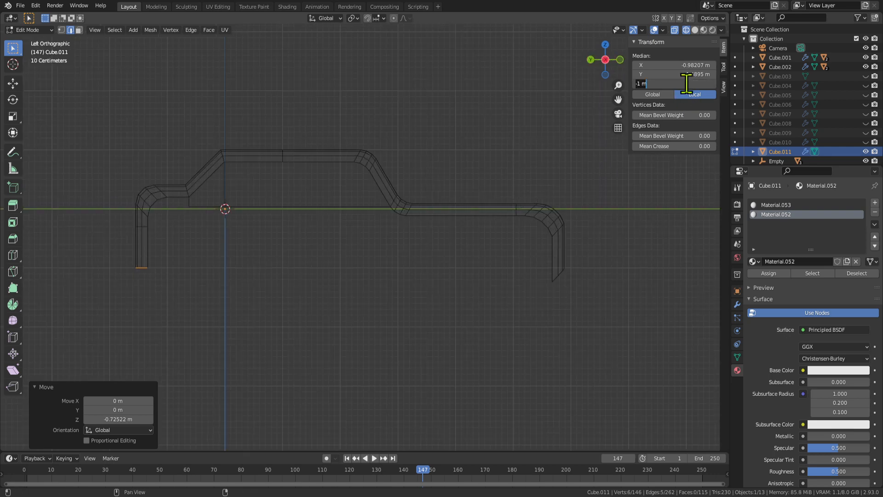
key(Return)
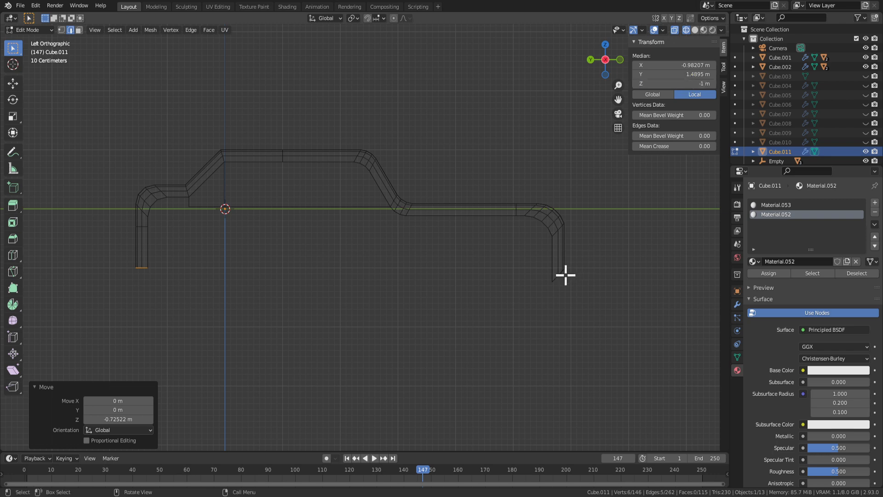
key(1)
click(558, 287)
drag(567, 295, 528, 254)
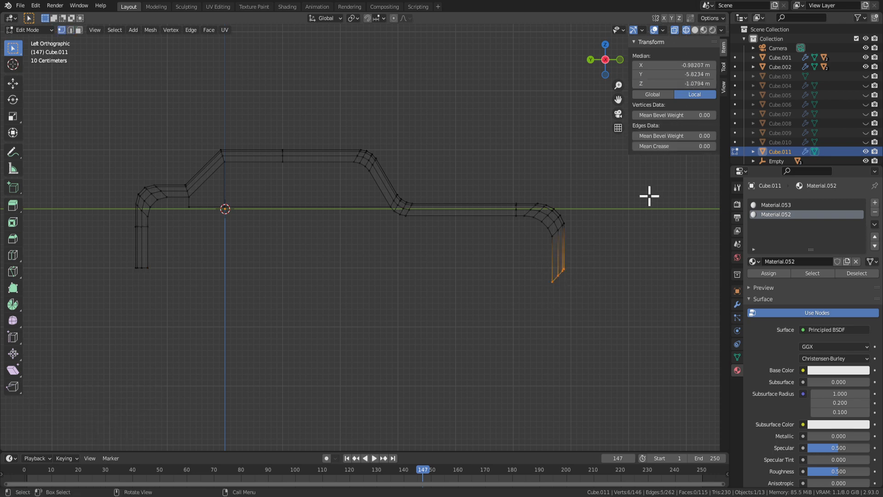
click(714, 83)
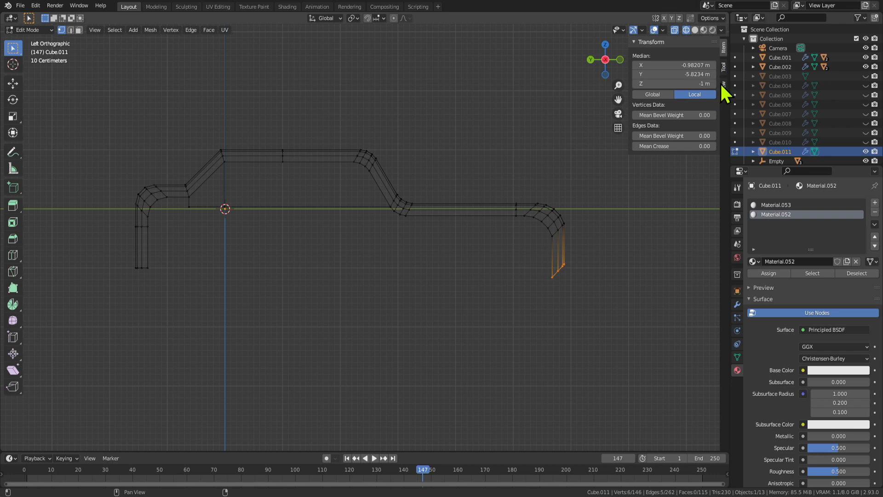
Check one of the nose's lower vertices, reselect the whole lower row and copy its median Z value.
click(546, 284)
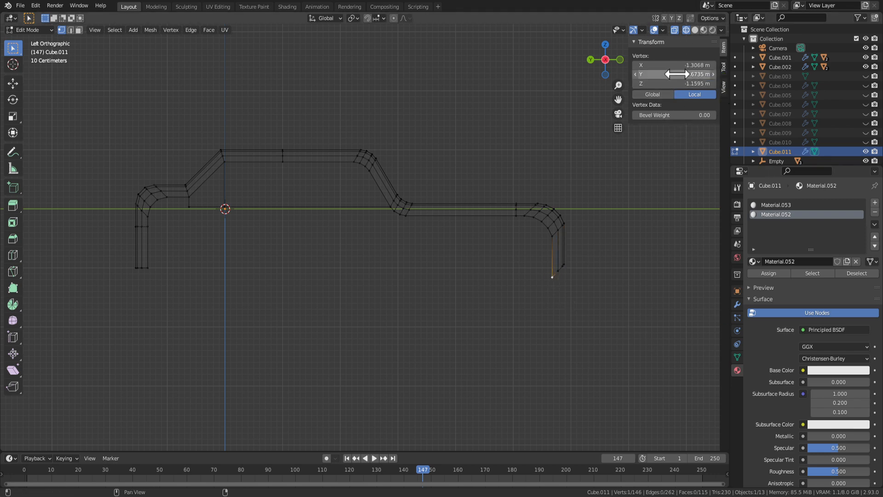
drag(616, 345, 502, 261)
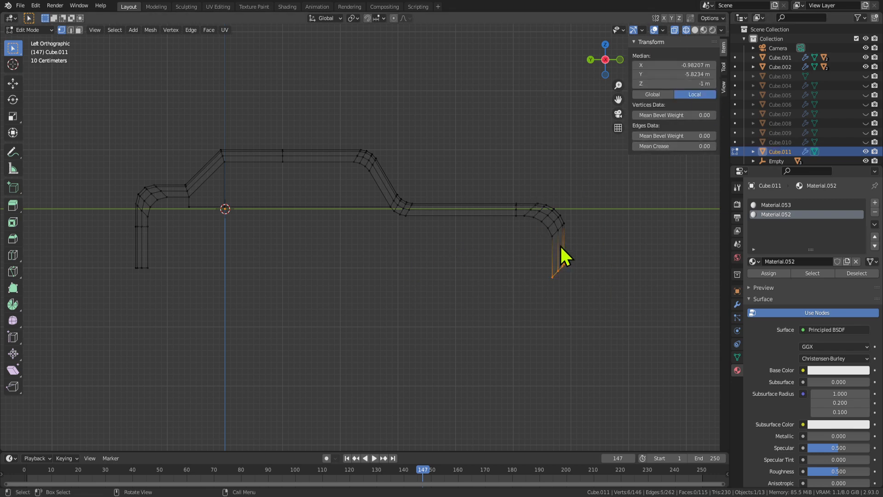
click(684, 83)
key(ctrl+c)
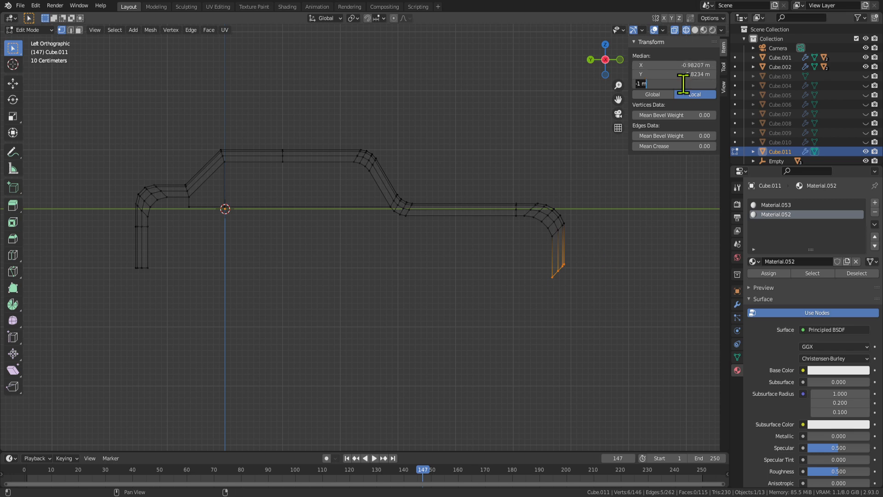
key(Return)
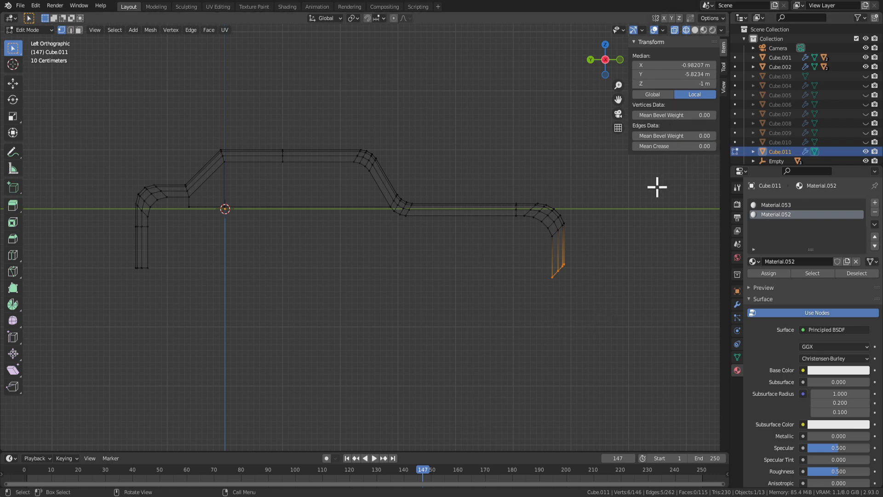
click(588, 295)
scroll(566, 282, up, 1)
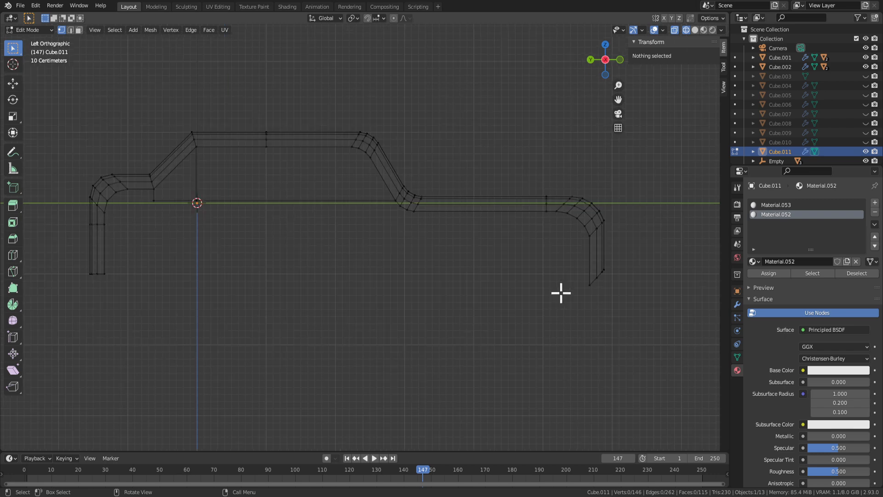
Set the local Z of the two outermost lower vertices of the nose to -1 m each.
click(589, 285)
click(692, 83)
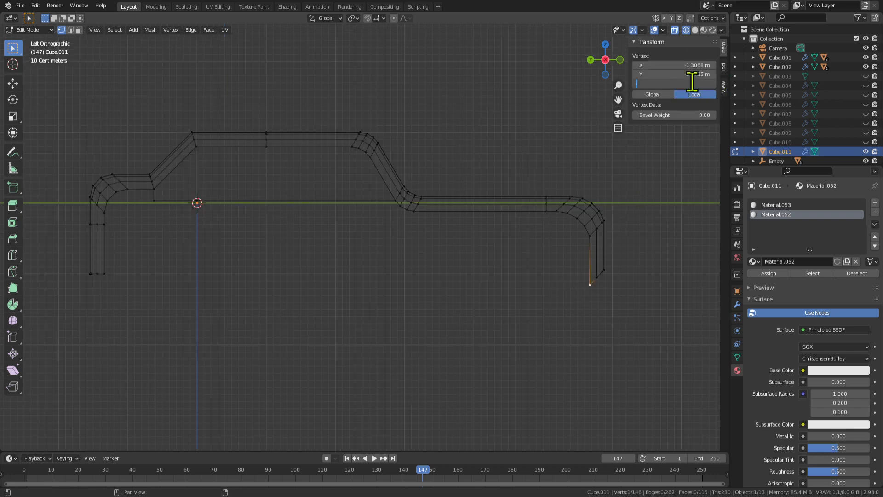
text(-1)
key(Return)
click(597, 277)
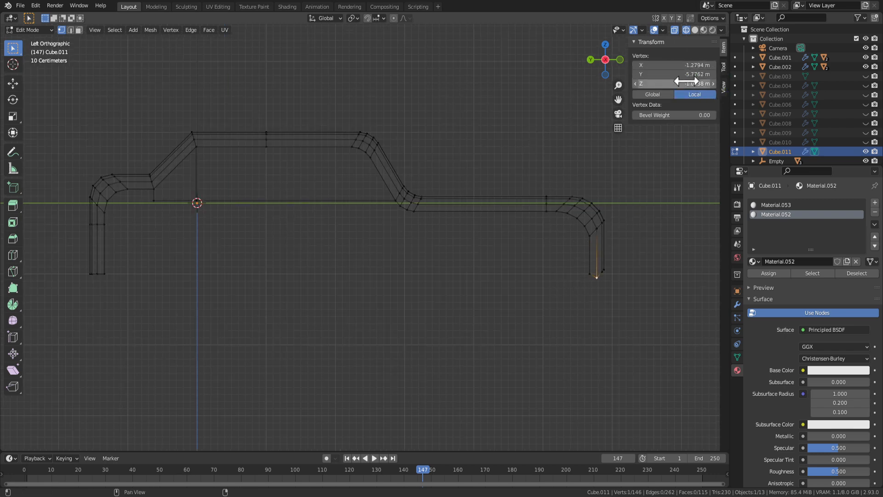
click(674, 84)
text(-1)
key(Return)
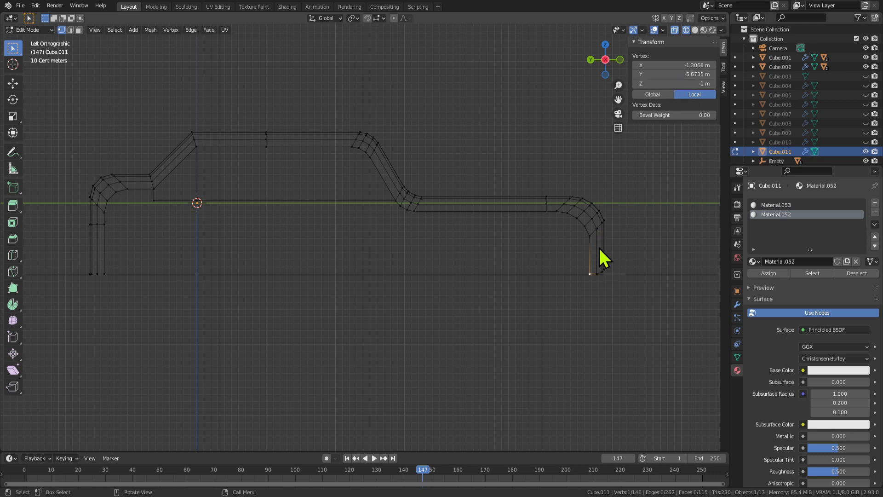
Set the local Z of the nose's remaining lower vertices, up to the centre line, to -1 m.
click(602, 271)
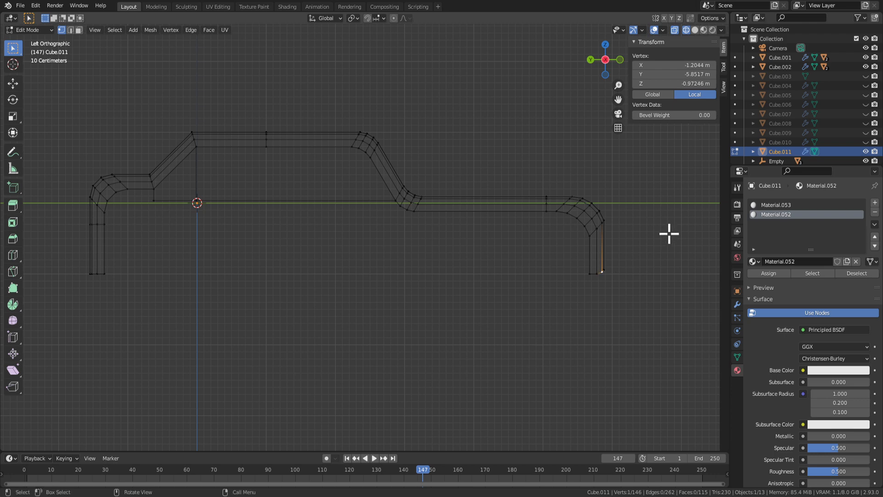
middle_drag(669, 234, 505, 167)
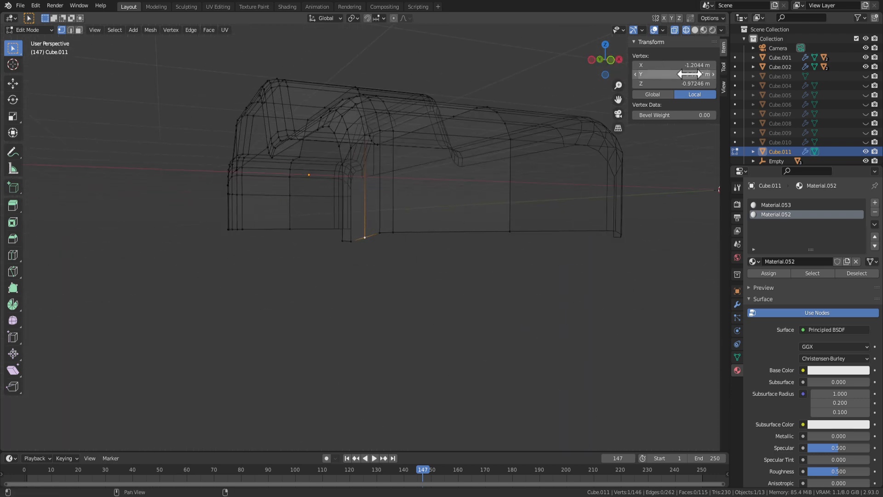
click(368, 261)
click(380, 233)
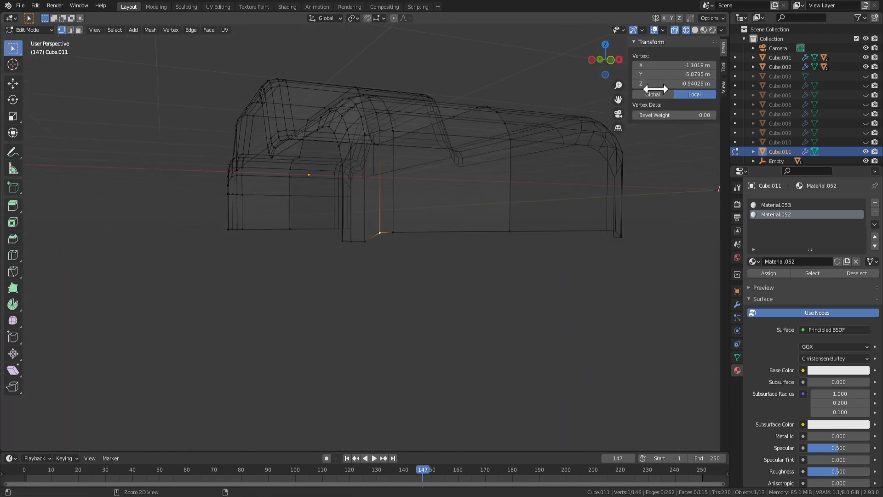
click(394, 233)
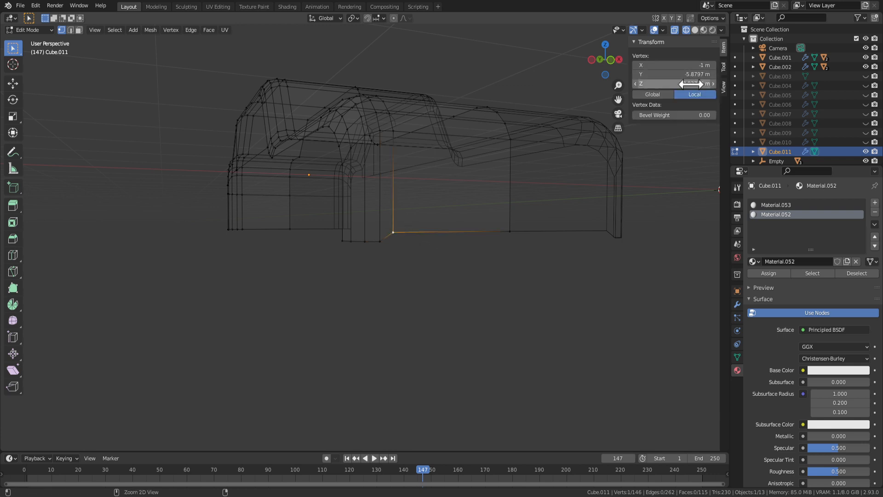
key(ctrl+v)
click(508, 232)
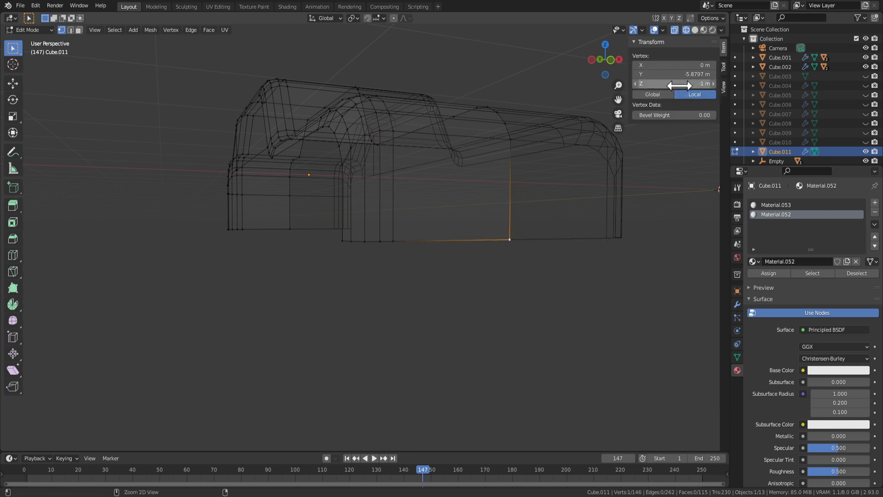
Examine the local Z of the rear end's lower vertices and edges, starting at the centre line.
click(288, 229)
key(KP_Decimal)
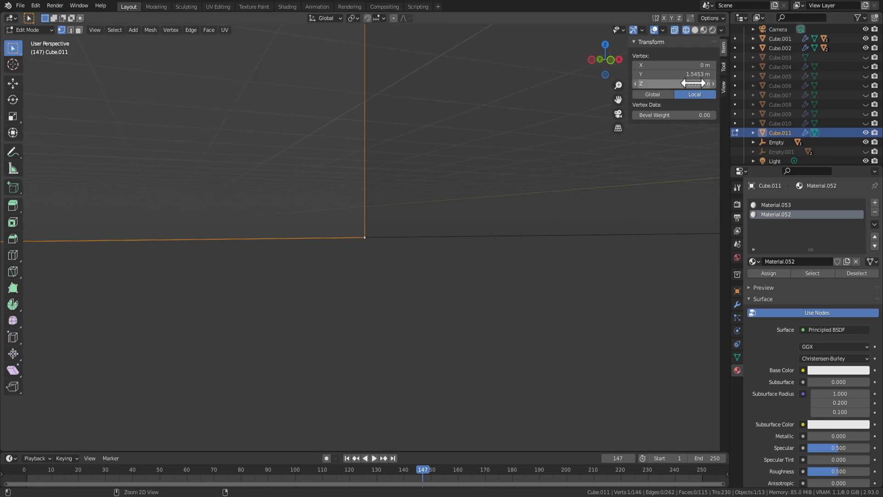
click(492, 302)
scroll(350, 252, down, 4)
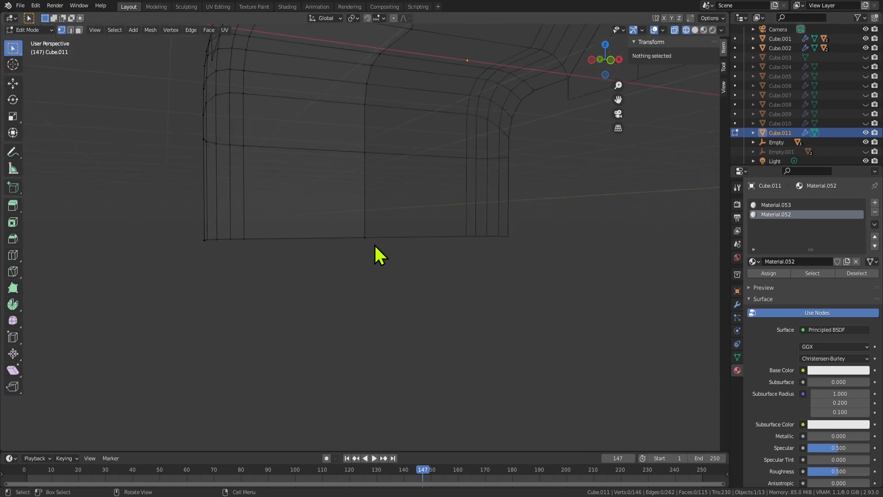
click(375, 252)
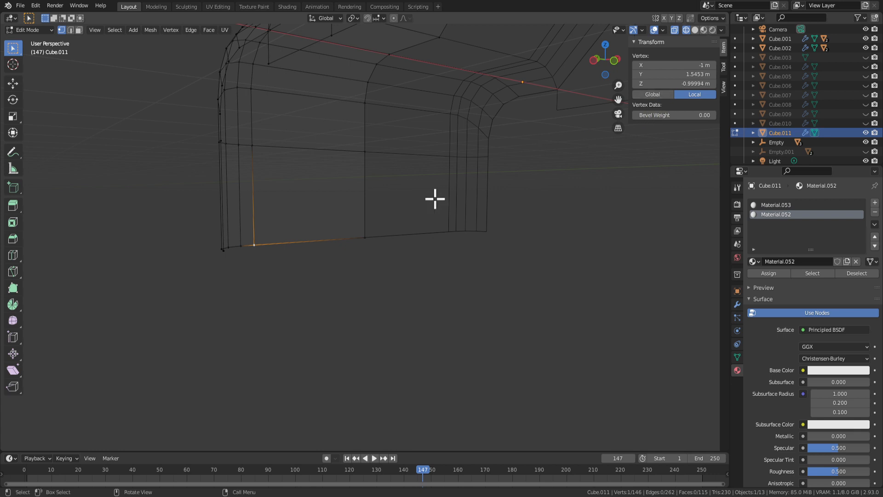
key(2)
alt+click(282, 240)
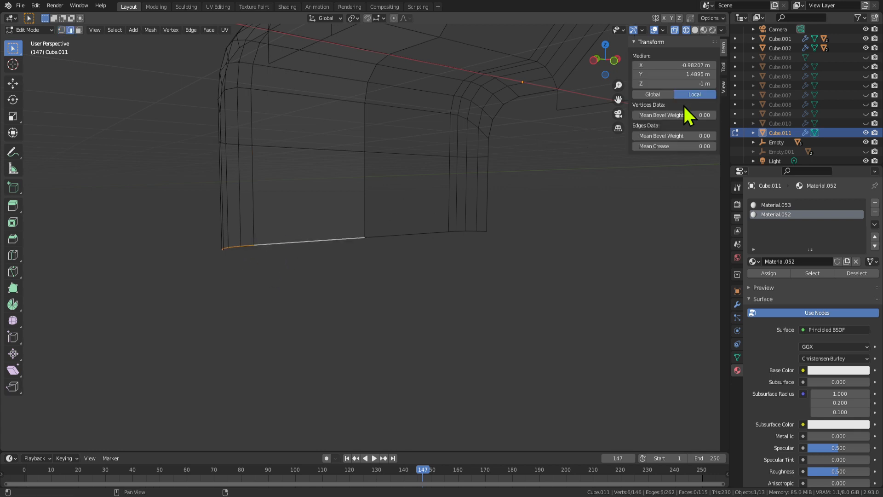
click(373, 302)
click(249, 243)
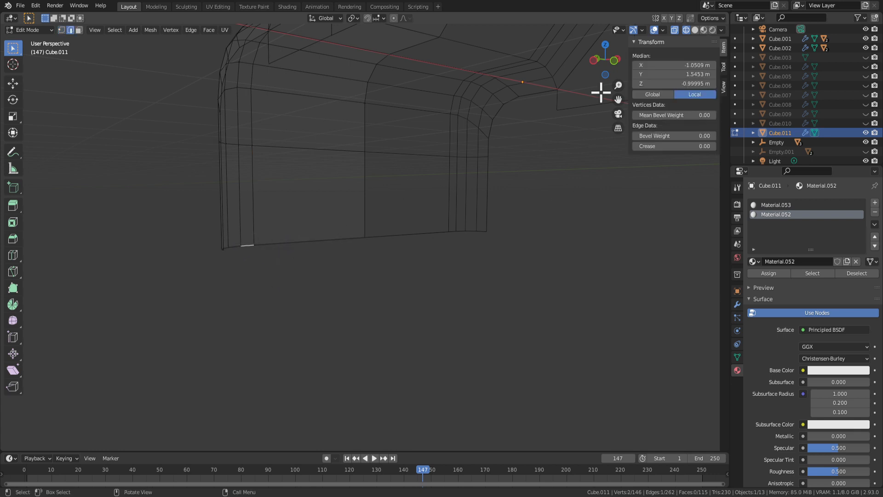
key(1)
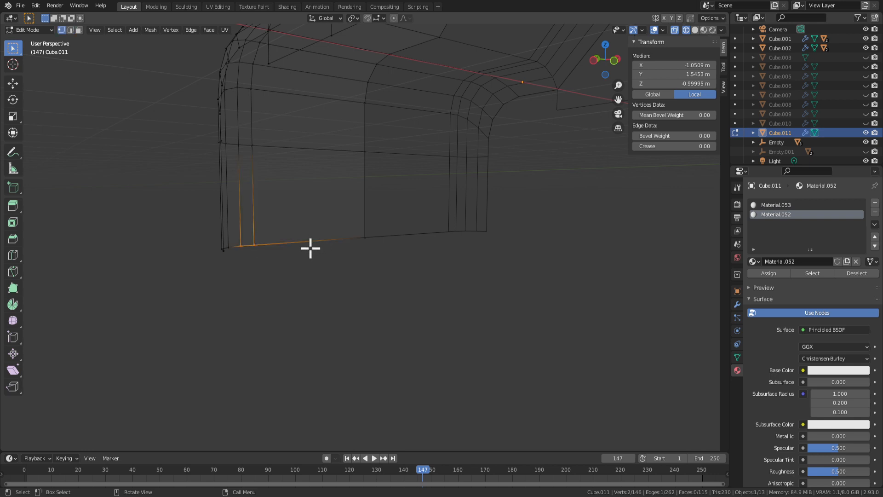
Set the local Z of the rear end's lower vertices to -1 m one by one, outward from the centre.
click(254, 244)
drag(684, 83, 662, 83)
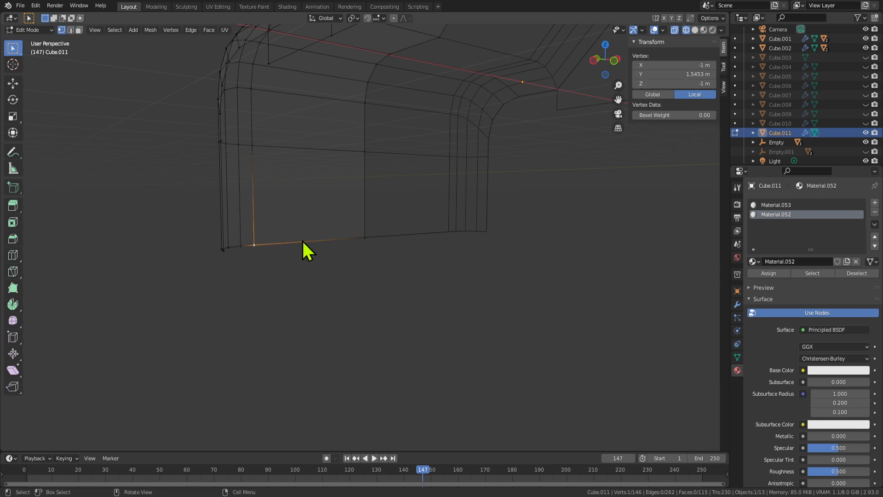
click(242, 245)
key(ctrl+v)
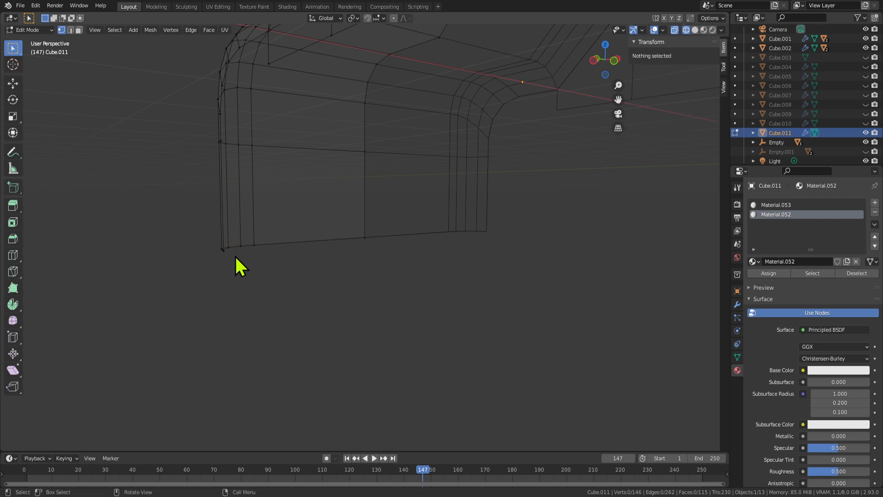
click(230, 251)
key(ctrl+v)
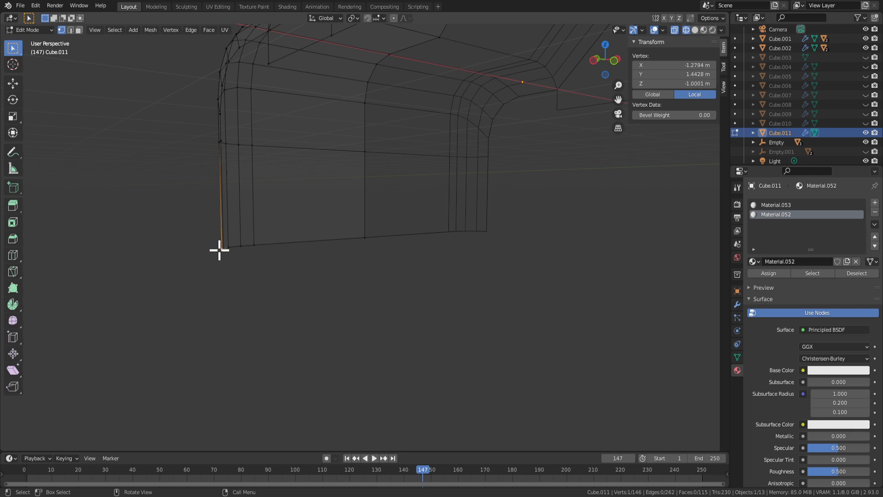
click(513, 242)
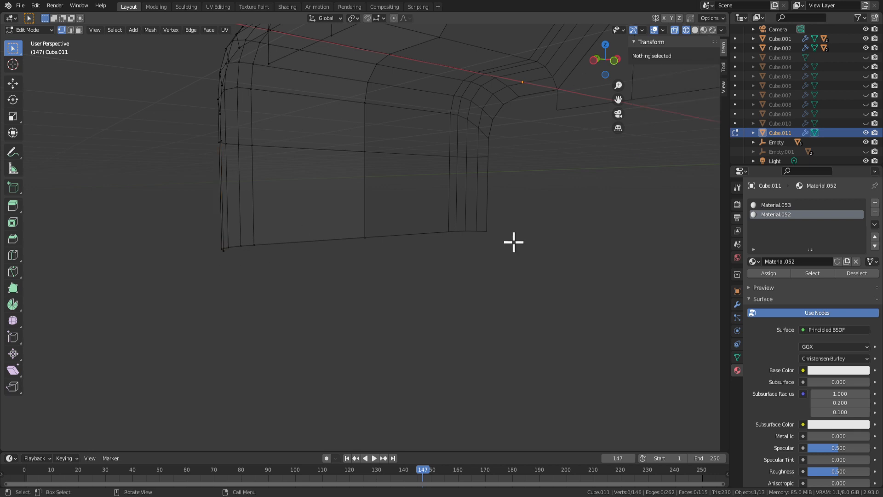
Save the file and review the body's shape in Object Mode and Edit Mode.
scroll(414, 239, down, 5)
middle_drag(414, 239, 465, 246)
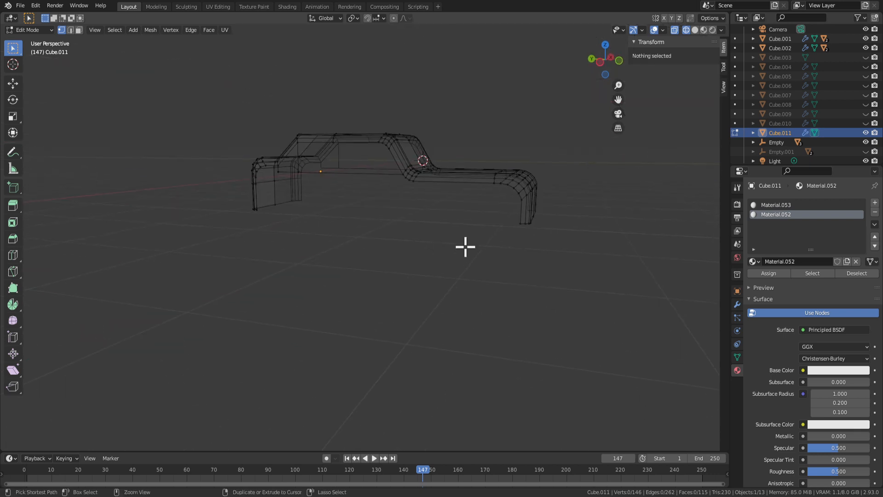
key(ctrl+s)
key(Tab)
scroll(528, 256, up, 2)
middle_drag(528, 256, 467, 283)
key(Tab)
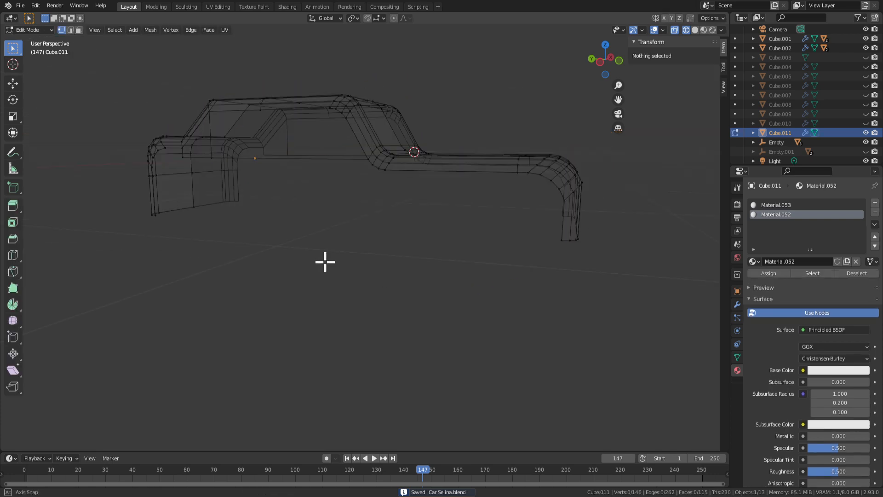
key(Tab)
middle_drag(325, 262, 465, 295)
key(Tab)
Join the lower side vertices of the rear end and the nose with a new lengthwise edge.
middle_drag(196, 314, 205, 191)
click(177, 198)
middle_drag(386, 228, 488, 254)
middle_drag(372, 322, 391, 269)
key(f)
Connect the lower centre-line vertices of the nose and the rear end with an edge.
click(532, 205)
middle_drag(529, 207, 363, 216)
shift+click(237, 145)
key(f)
middle_drag(301, 242, 280, 231)
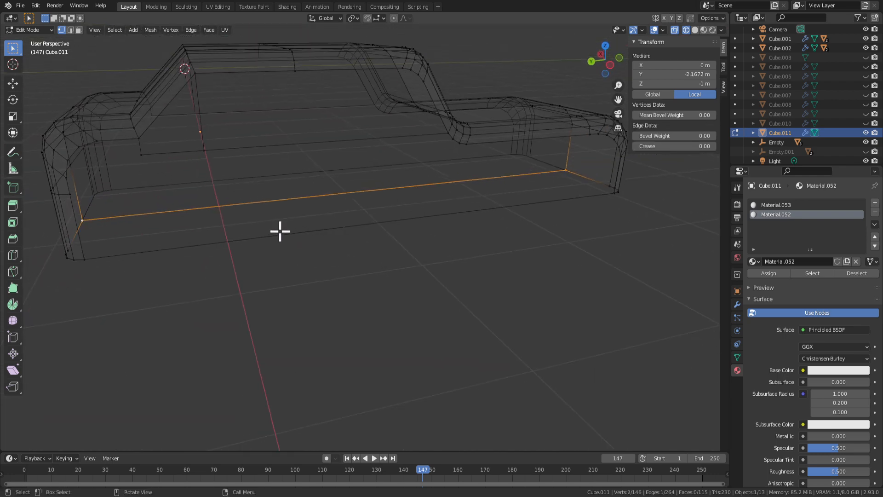
Examine the new lower edges of the body in edge select mode from several sides.
key(2)
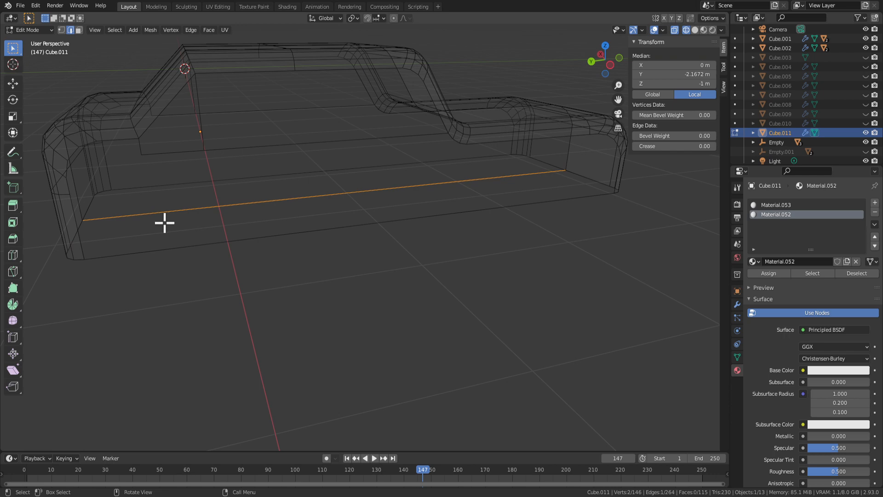
click(201, 210)
shift+middle_drag(536, 210, 456, 209)
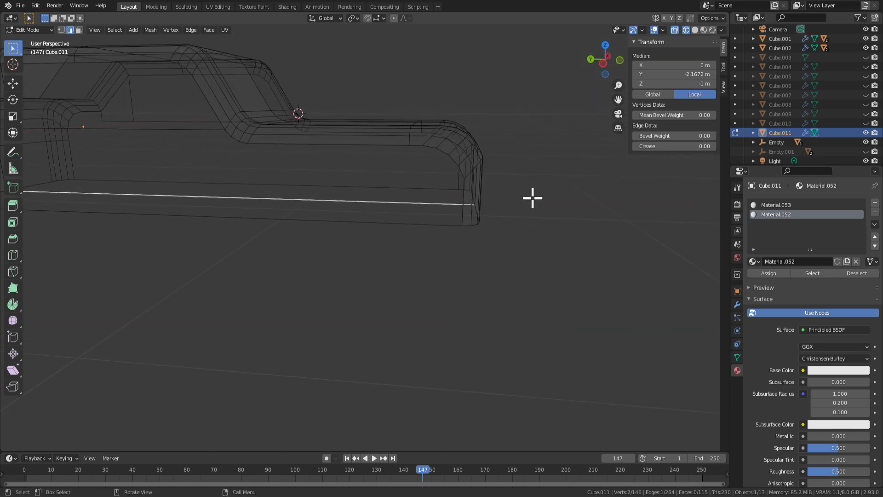
middle_drag(533, 197, 154, 233)
key(KP_7)
key(KP_1)
key(KP_3)
middle_drag(431, 225, 374, 267)
middle_drag(267, 268, 402, 365)
click(309, 352)
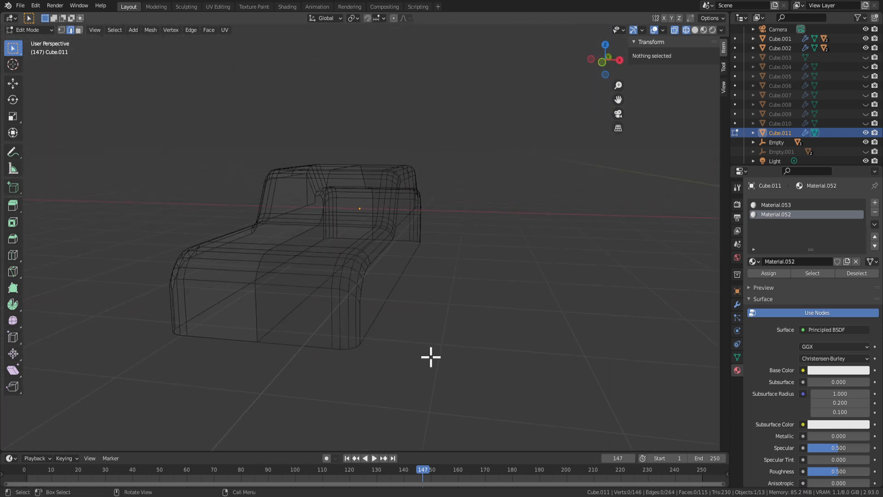
click(219, 334)
middle_drag(244, 349, 315, 351)
key(ctrl+b)
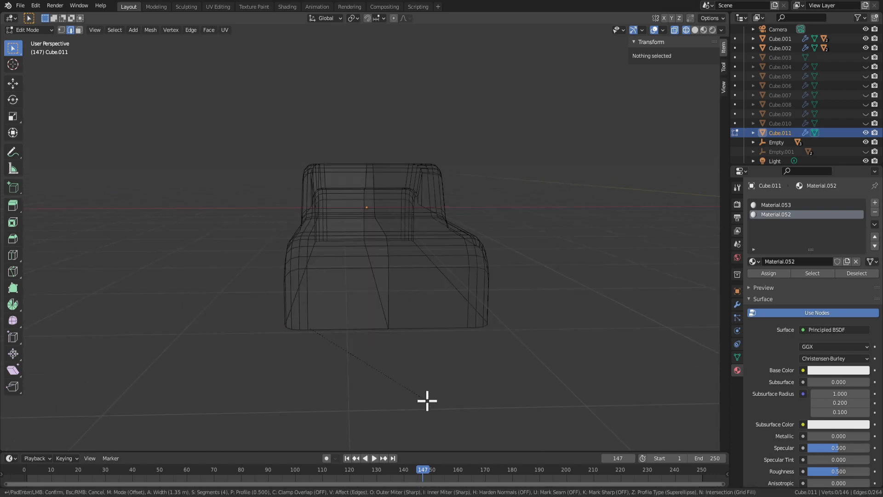
key(Escape)
middle_drag(427, 401, 528, 327)
key(ctrl+b)
key(Escape)
middle_drag(571, 371, 444, 291)
key(ctrl+b)
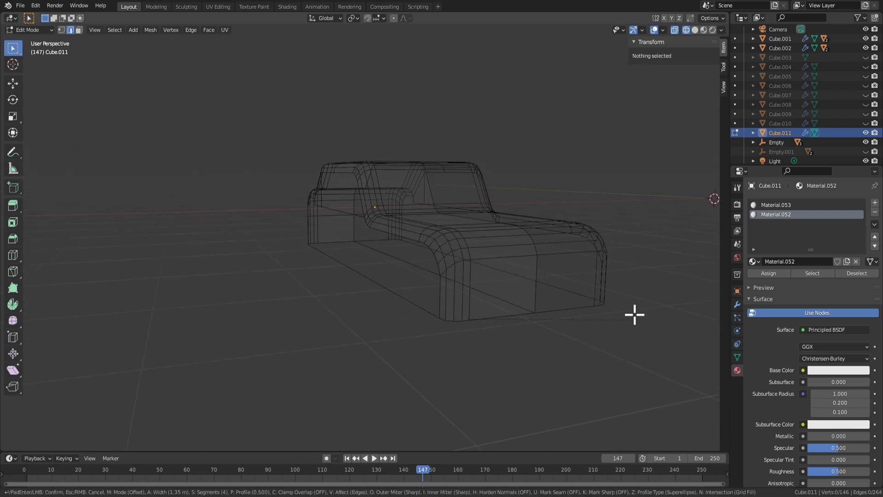
key(Escape)
middle_drag(581, 289, 452, 268)
Subdivide the lower centre-line edge between the nose and the rear end with two cuts.
key(alt+a)
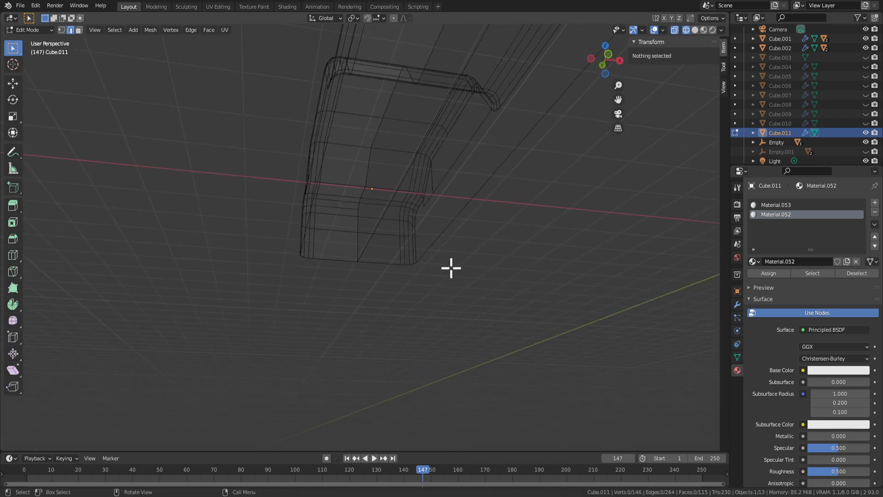
key(3)
click(371, 92)
middle_drag(370, 93, 546, 203)
key(1)
key(alt+a)
scroll(551, 238, up, 2)
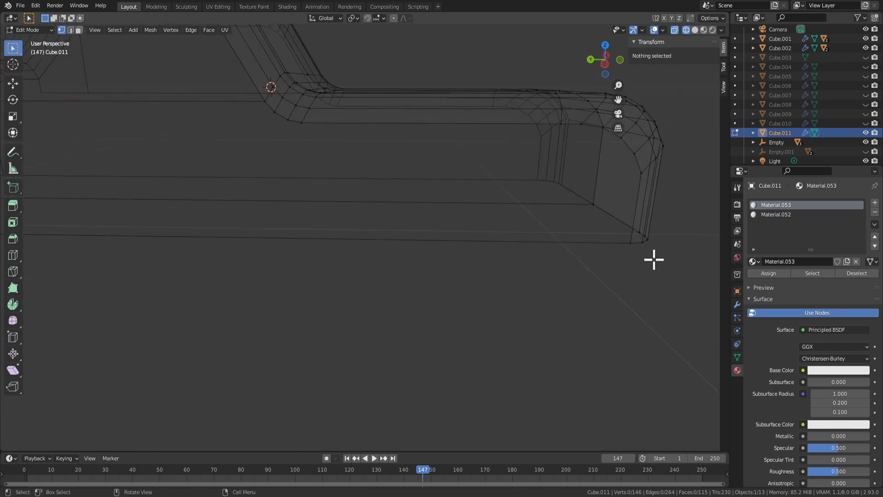
middle_drag(653, 258, 611, 230)
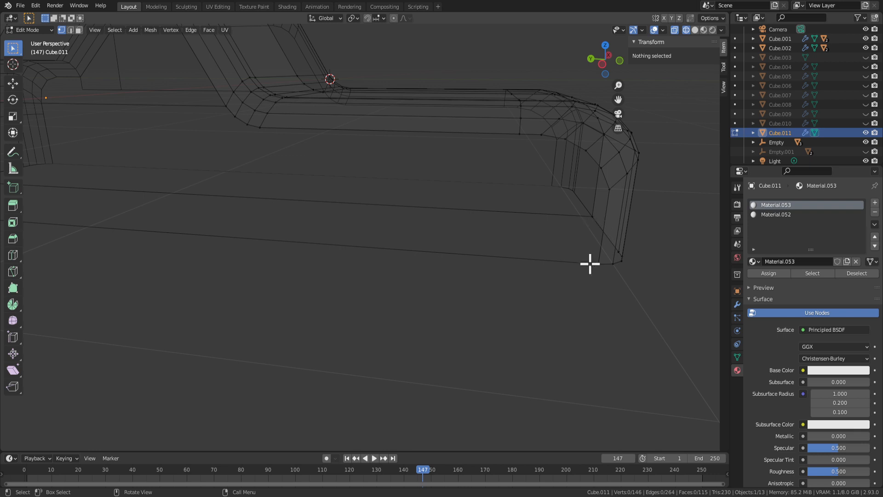
click(552, 217)
right_click(553, 217)
click(557, 218)
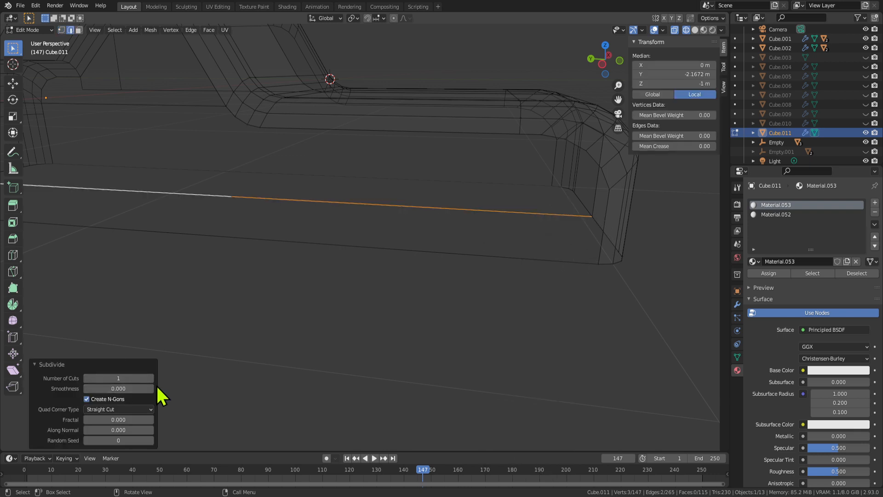
click(428, 211)
Set the front centre-line cut vertex's Y to -5.6735 m, matching the lower side vertex of the nose.
click(593, 262)
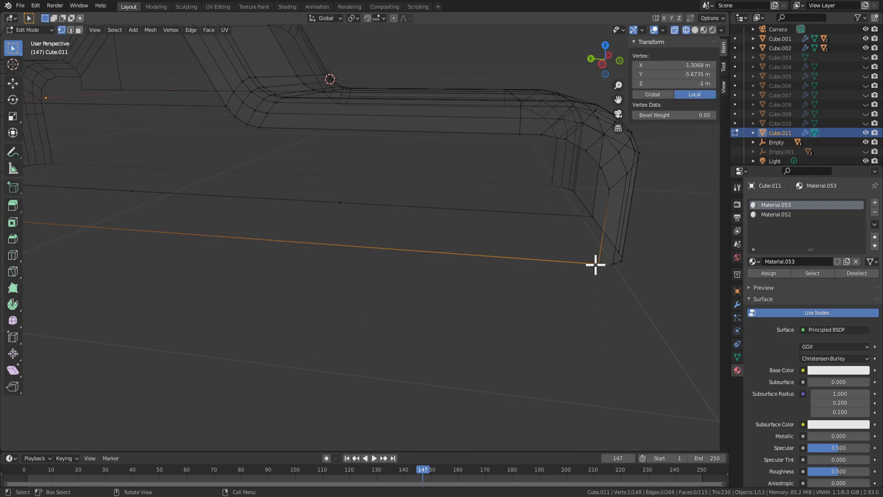
key(ctrl+z)
ctrl+click(334, 201)
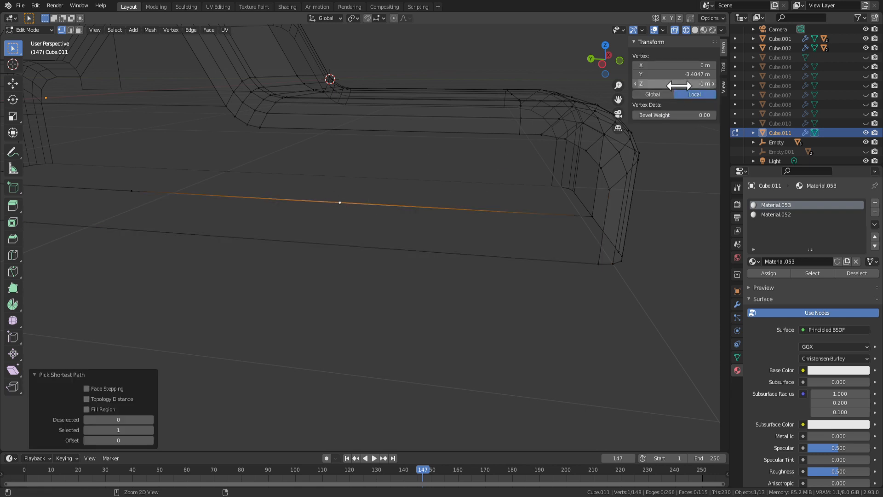
scroll(175, 200, down, 3)
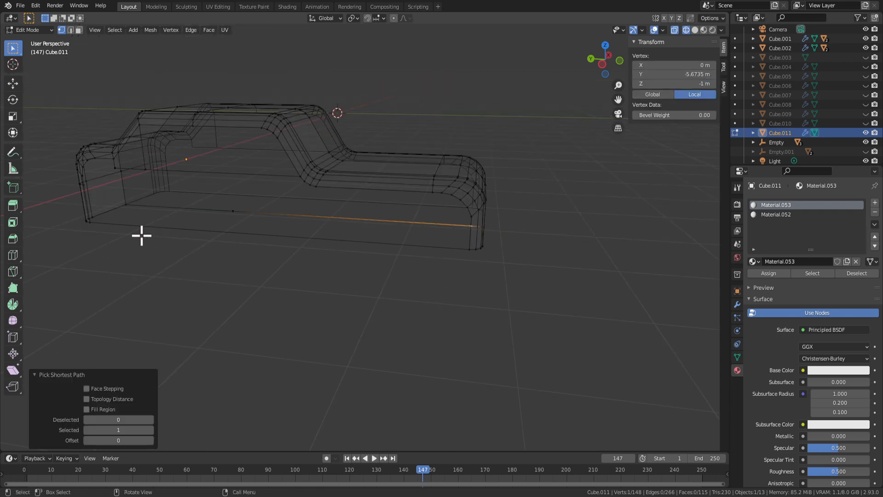
Try to align the remaining centre-line cut vertex with the Y position of the rear end's lower side vertex.
ctrl+click(100, 226)
key(ctrl+c)
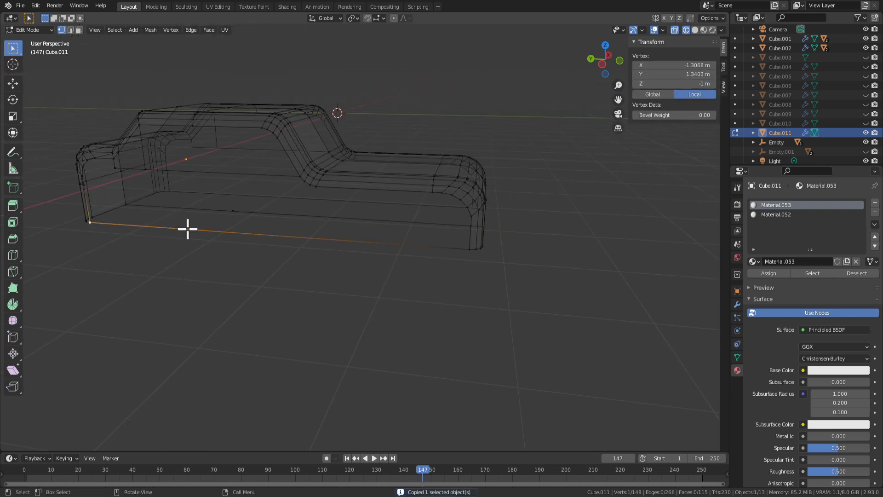
click(233, 212)
key(ctrl+v)
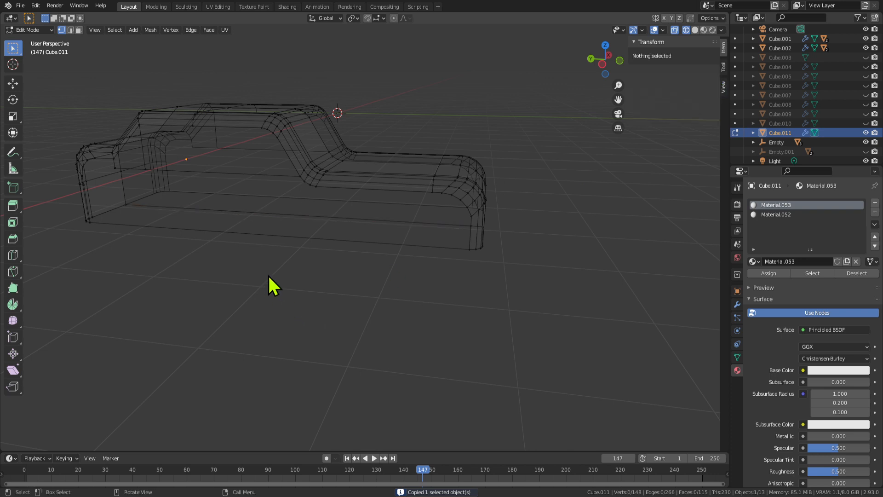
middle_drag(268, 275, 285, 275)
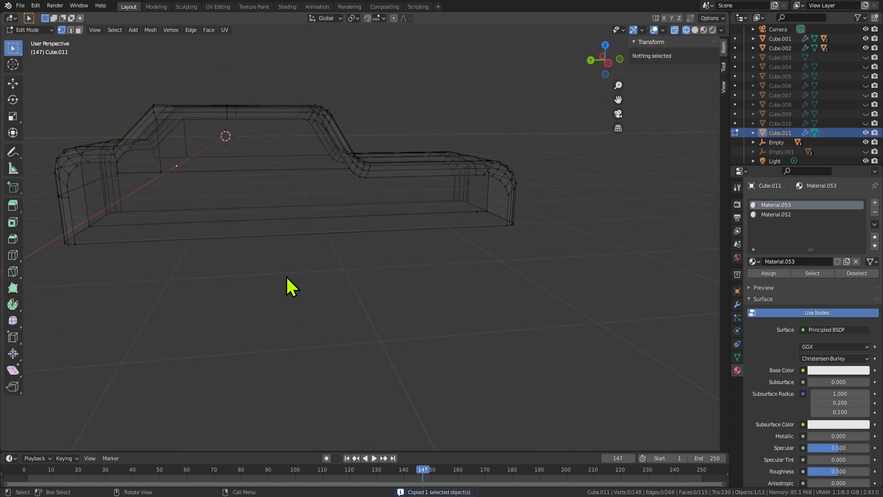
click(78, 243)
click(293, 224)
key(ctrl+z)
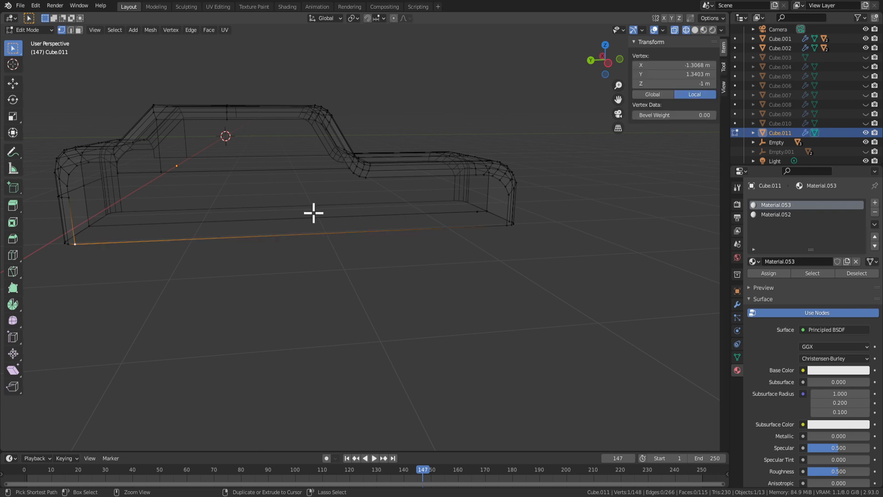
key(ctrl+z)
key(ctrl+z)
Set the remaining centre-line cut vertex's Y to -1 m.
click(78, 243)
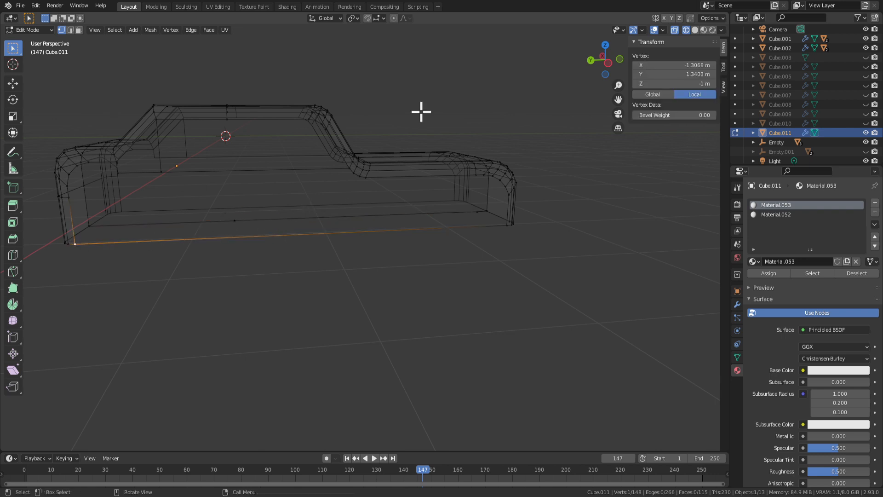
click(243, 251)
click(236, 222)
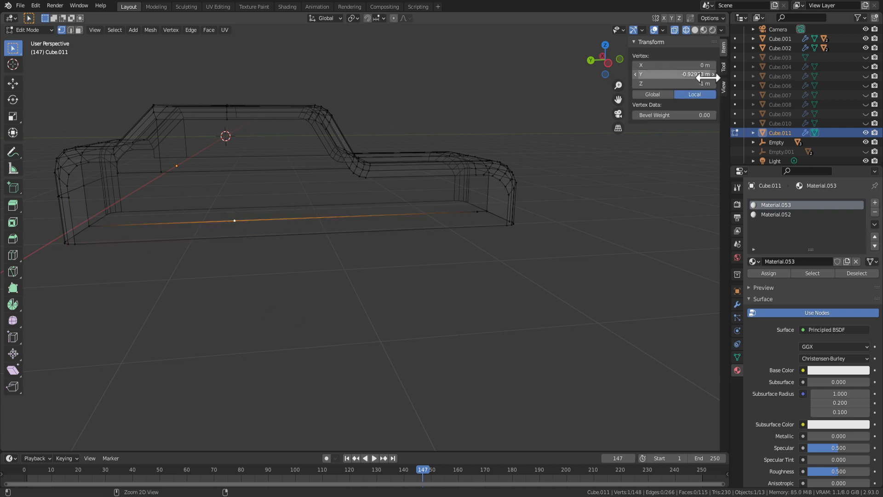
click(377, 275)
click(82, 249)
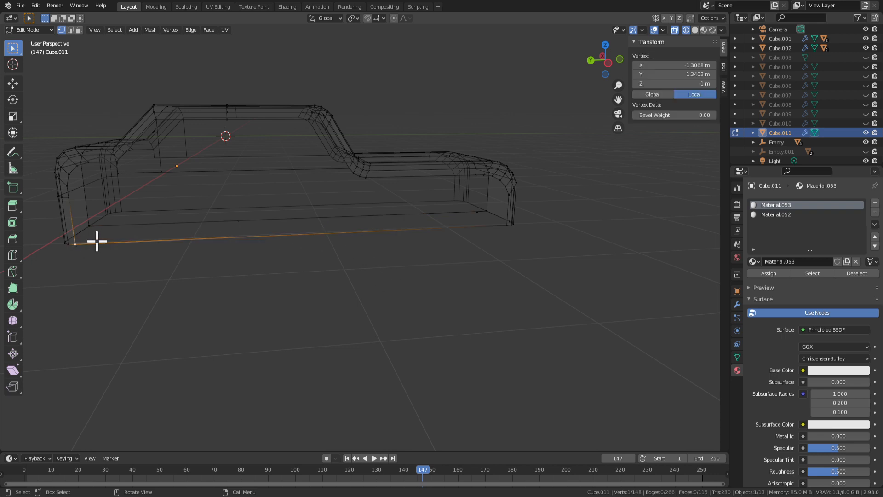
key(ctrl+c)
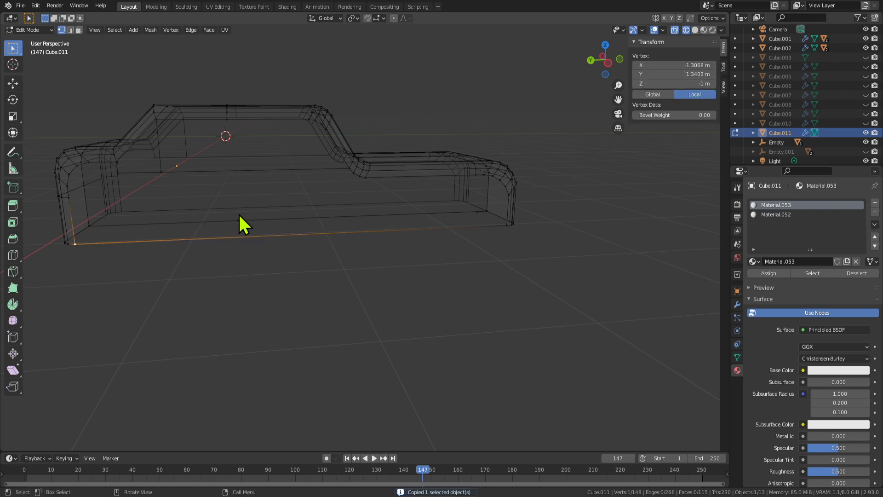
click(238, 217)
click(688, 74)
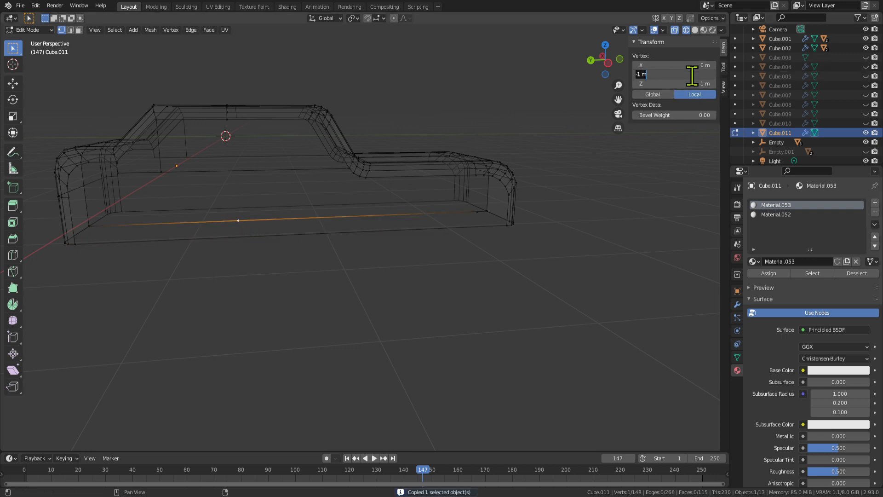
key(Return)
Set the rear centre-line cut vertex's Y to 1.3403 m, matching the lower side vertex of the rear end.
click(82, 245)
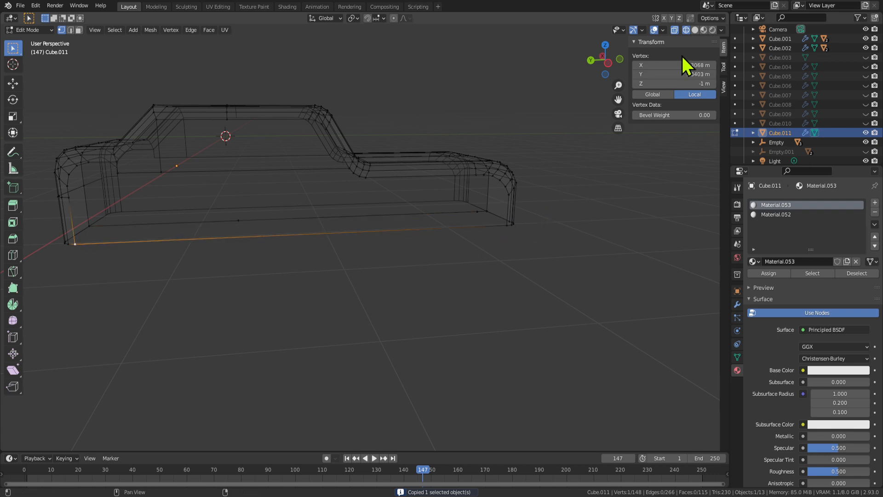
click(256, 228)
click(238, 220)
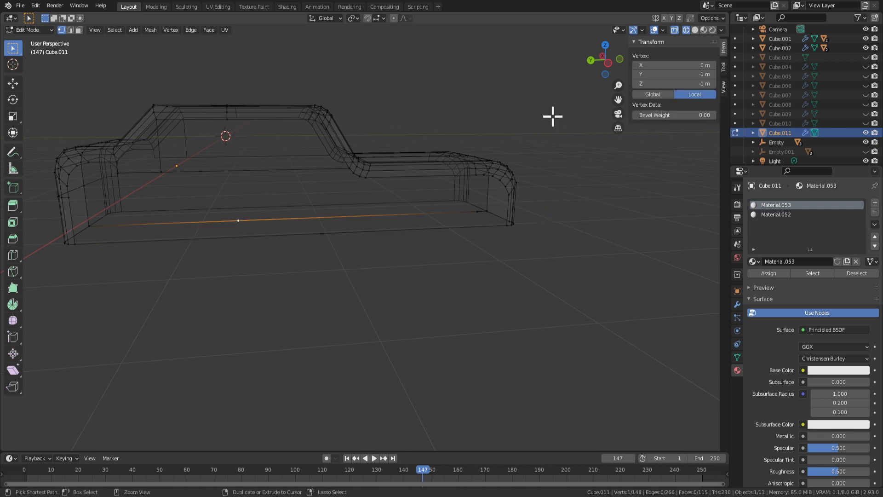
click(451, 281)
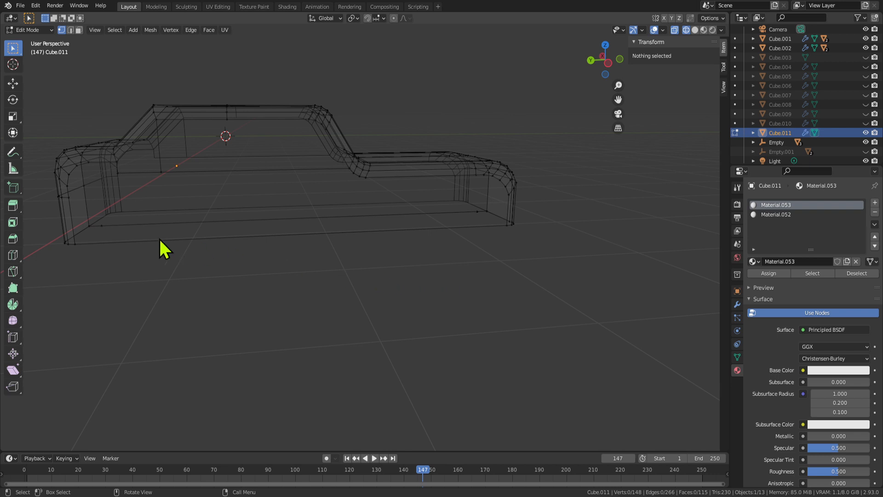
Connect the rear and front centre-line cut vertices to their matching lower side vertices with cross edges.
click(94, 236)
shift+click(81, 248)
middle_drag(437, 234, 427, 241)
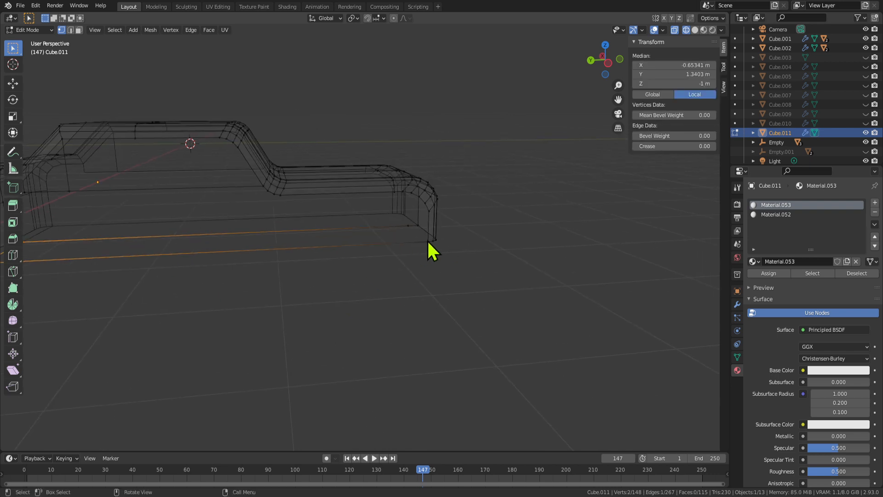
click(410, 226)
shift+click(428, 239)
key(f)
Save the file from Object Mode and return to Edit Mode on the body.
scroll(435, 272, down, 4)
middle_drag(368, 278, 289, 305)
key(Tab)
key(ctrl+s)
key(Tab)
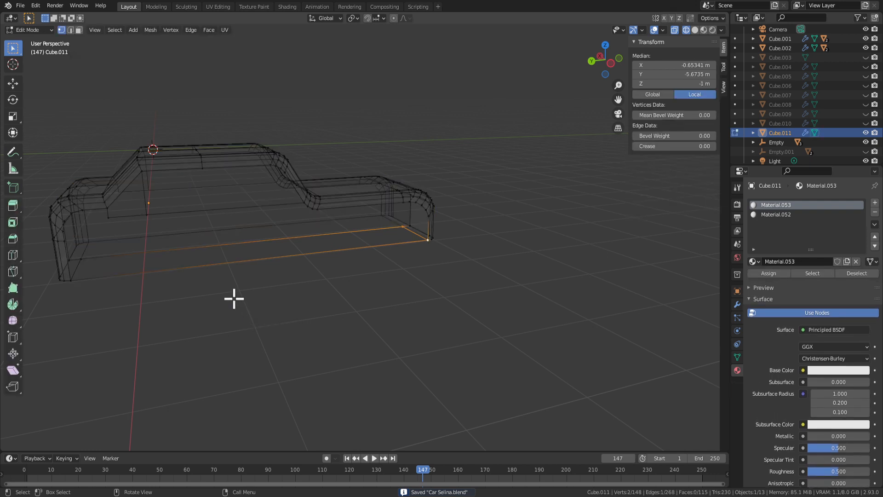
Fill the bottom rectangle between the centre line and the lower side edge with a face through its four corner vertices.
click(125, 275)
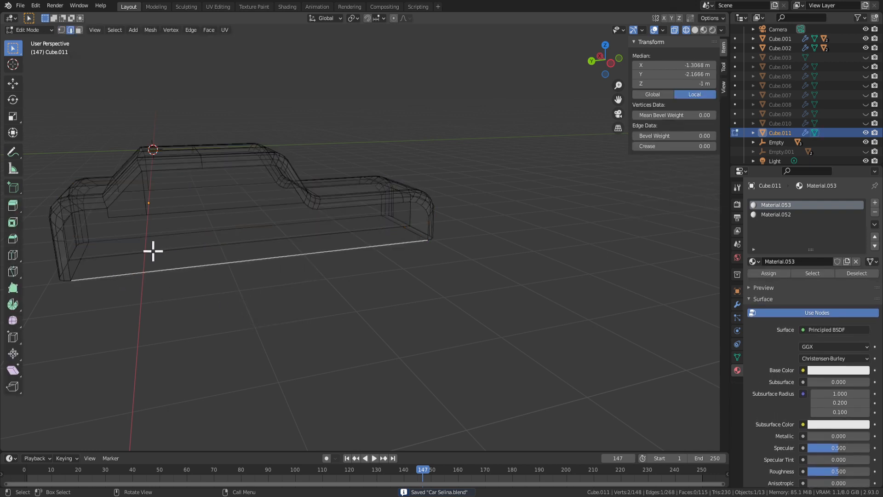
key(1)
shift+click(84, 256)
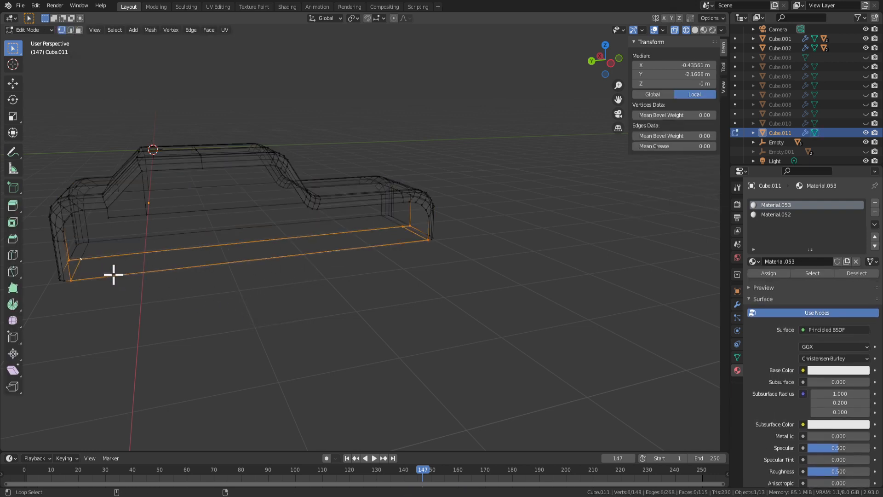
click(316, 307)
click(424, 239)
shift+click(402, 227)
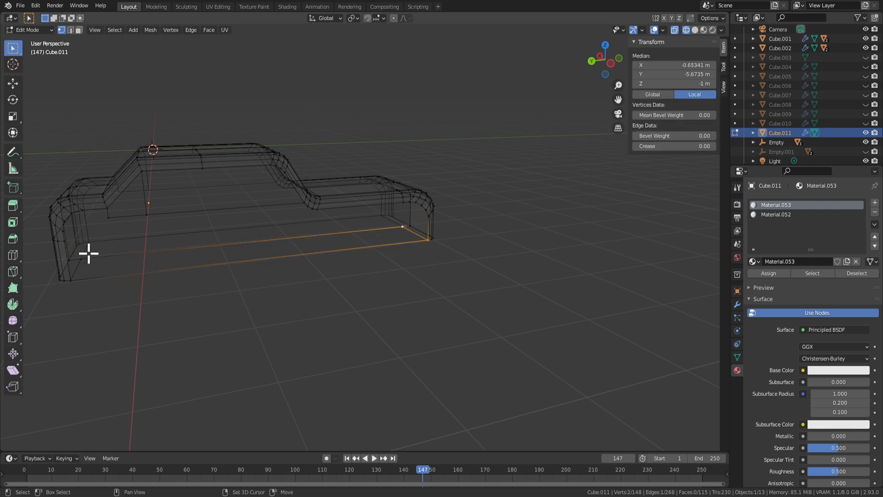
shift+click(87, 252)
shift+click(73, 282)
middle_drag(307, 285, 217, 258)
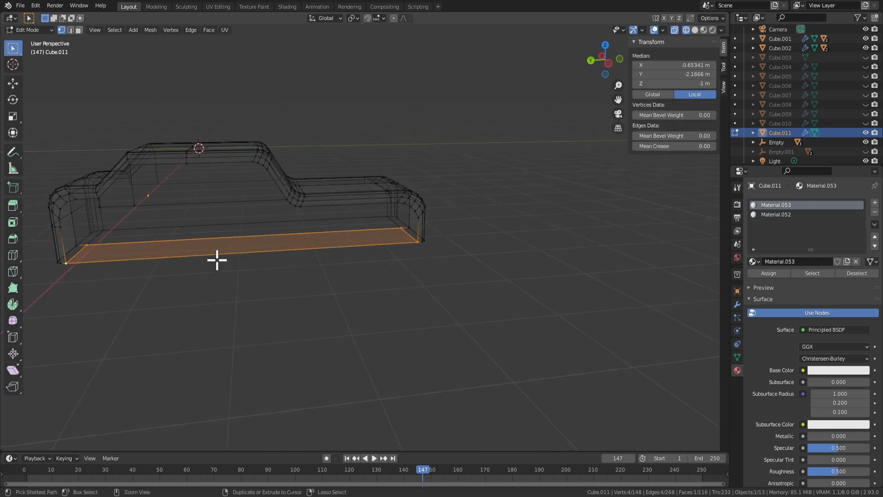
key(ctrl+r)
scroll(169, 256, up, 2)
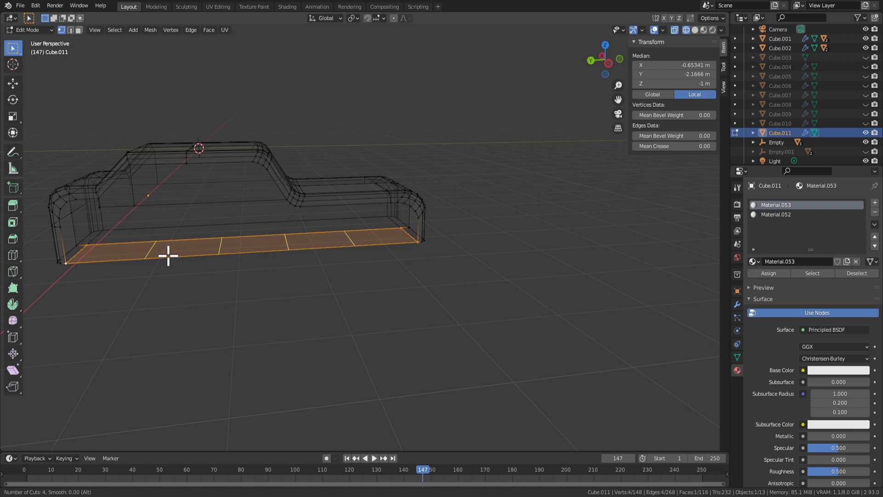
key(Escape)
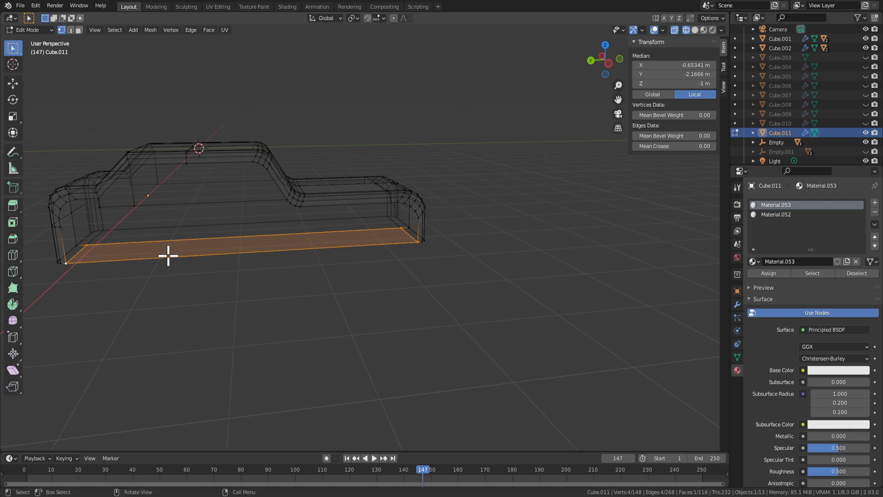
Add five evenly spaced loop cuts across the bottom face without sliding them.
scroll(392, 245, up, 2)
scroll(350, 251, down, 2)
scroll(311, 283, up, 2)
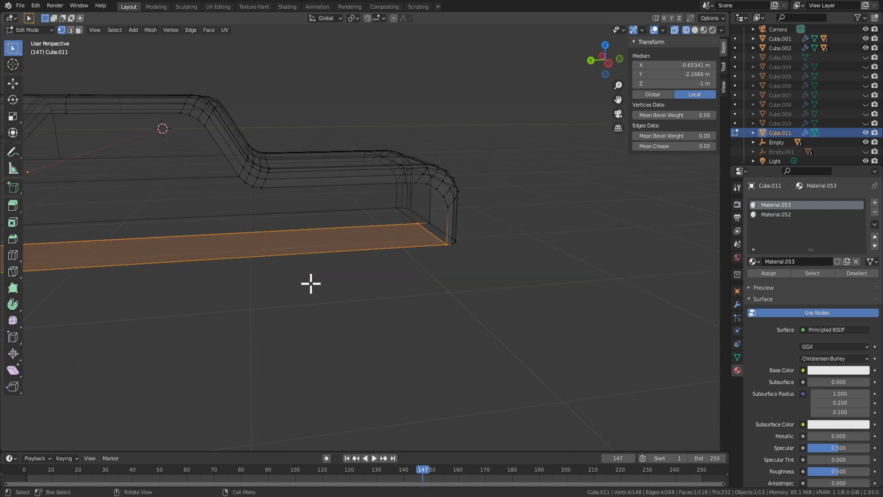
scroll(310, 283, down, 2)
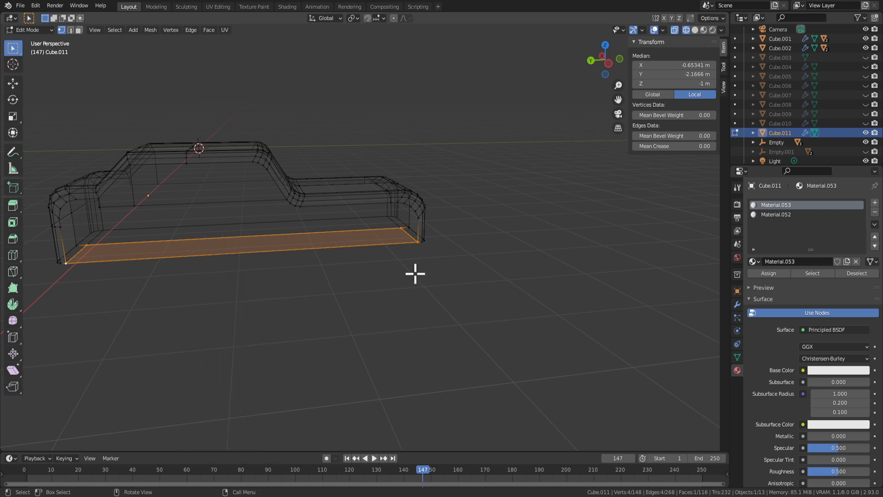
click(307, 257)
right_click(316, 250)
Set the Y of the bottom cross edge below the windshield base to -3.1354 m, matching the body vertex above it.
scroll(296, 227, up, 5)
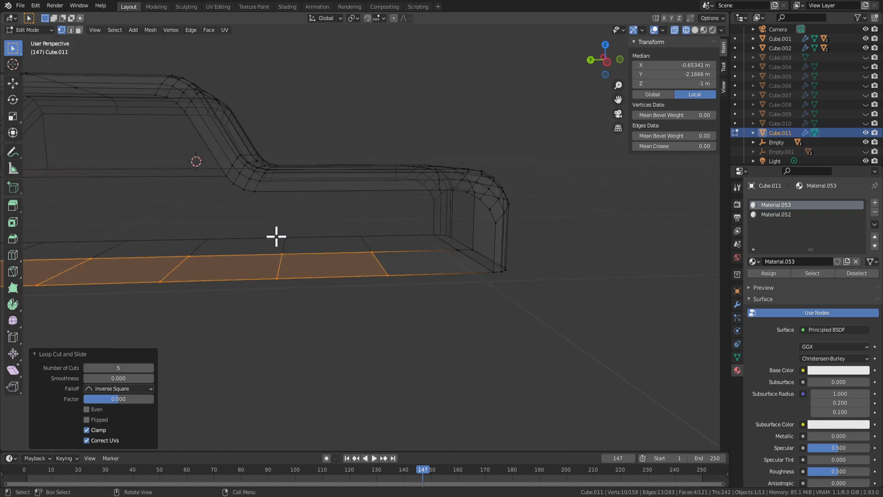
click(256, 190)
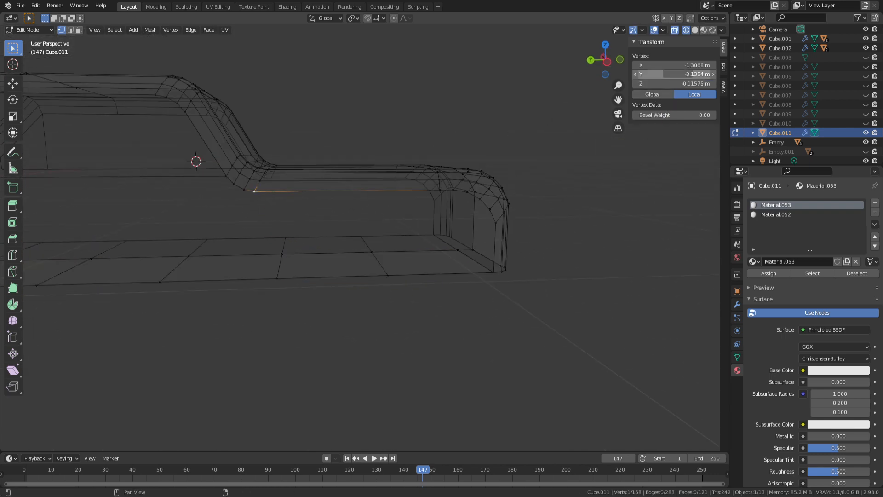
key(2)
click(281, 262)
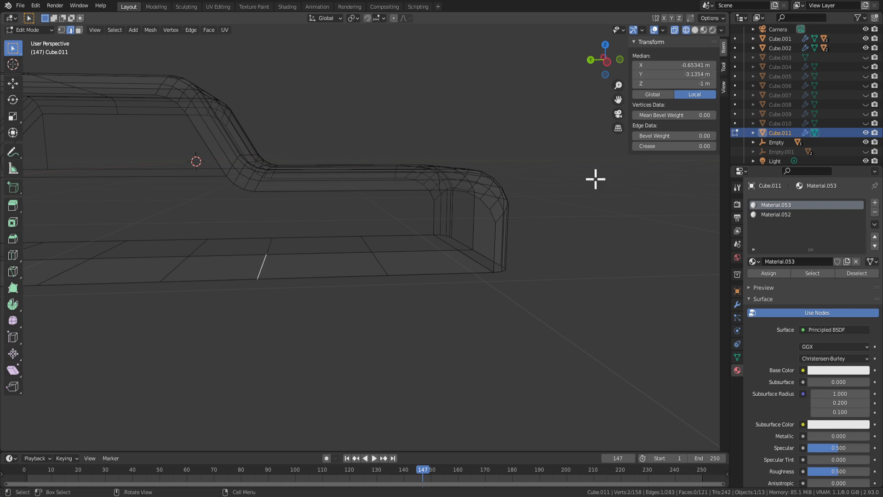
key(alt+a)
shift+middle_drag(291, 283, 319, 284)
key(1)
click(317, 286)
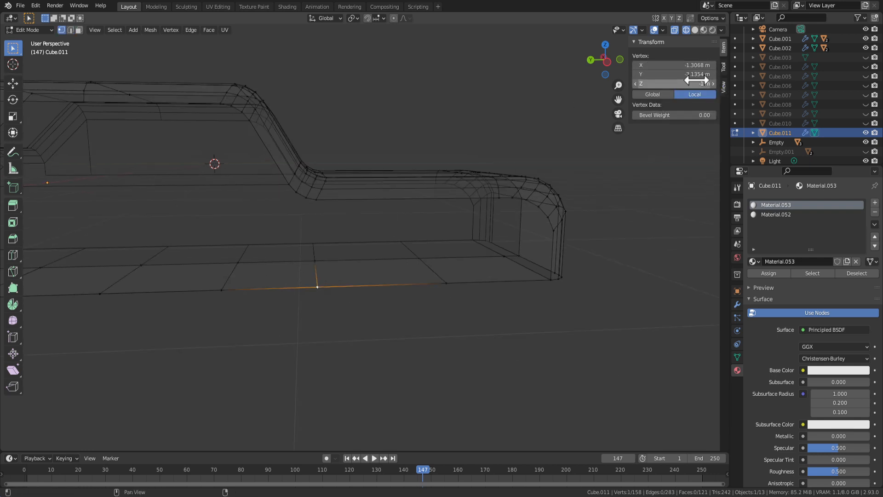
Set the Y of the bottom cross edge behind the windshield base to -2.8681 m, matching the side window's lower front corner.
drag(697, 81, 699, 80)
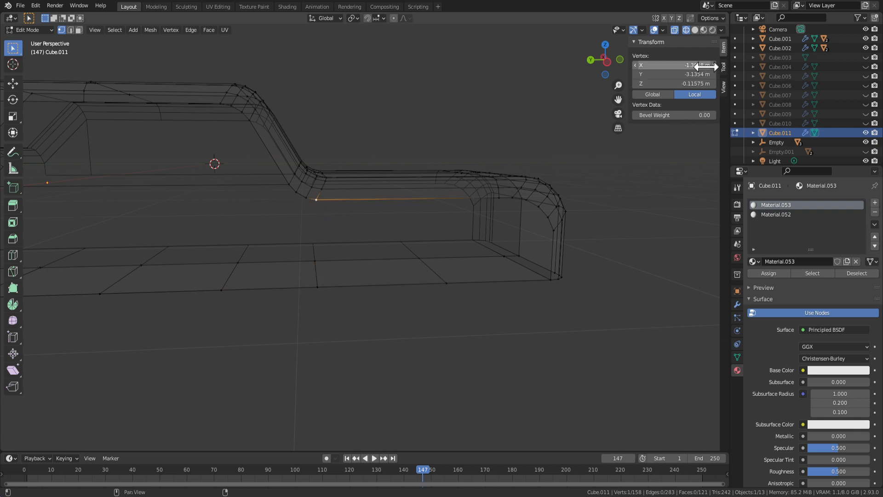
key(alt+a)
middle_drag(303, 317, 408, 246)
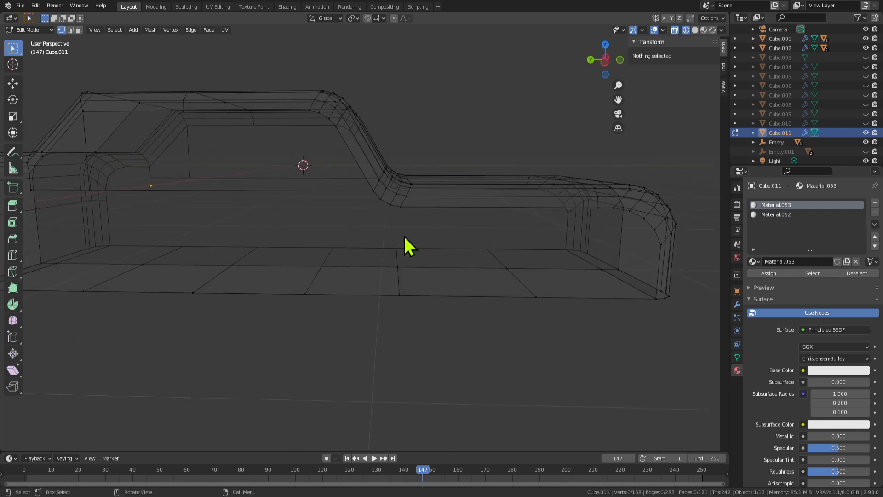
key(2)
click(311, 281)
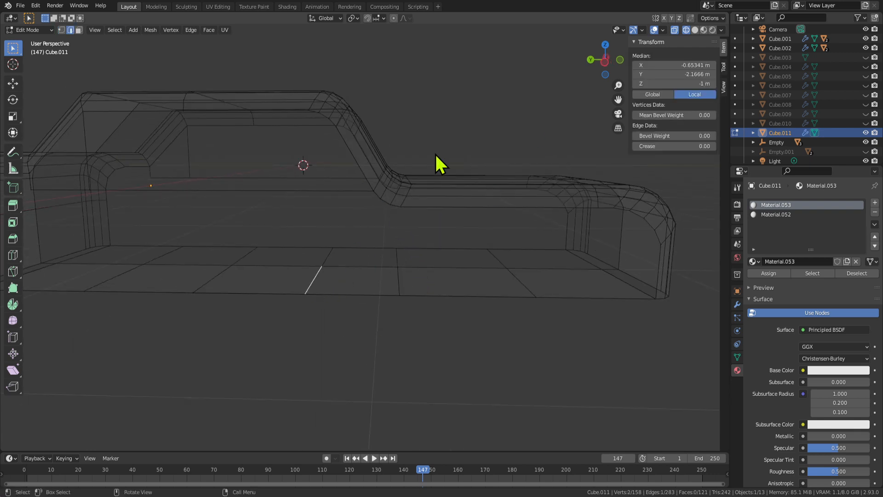
key(1)
click(374, 193)
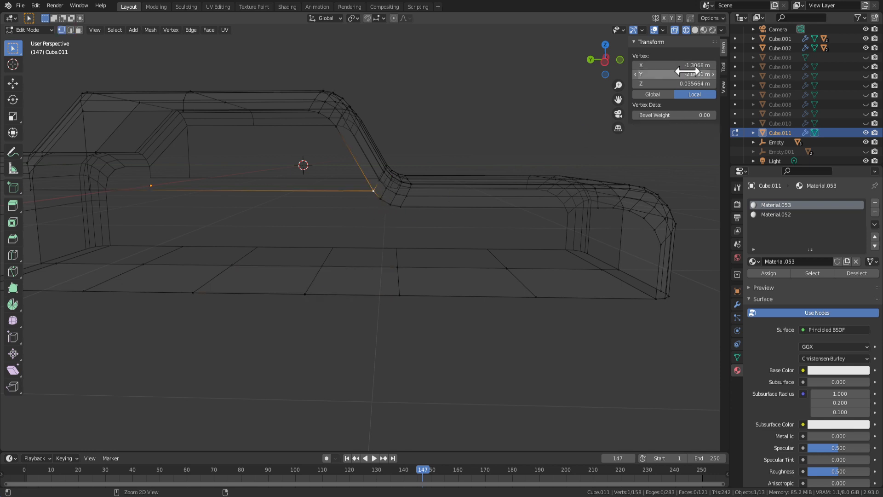
key(ctrl+c)
key(2)
click(316, 278)
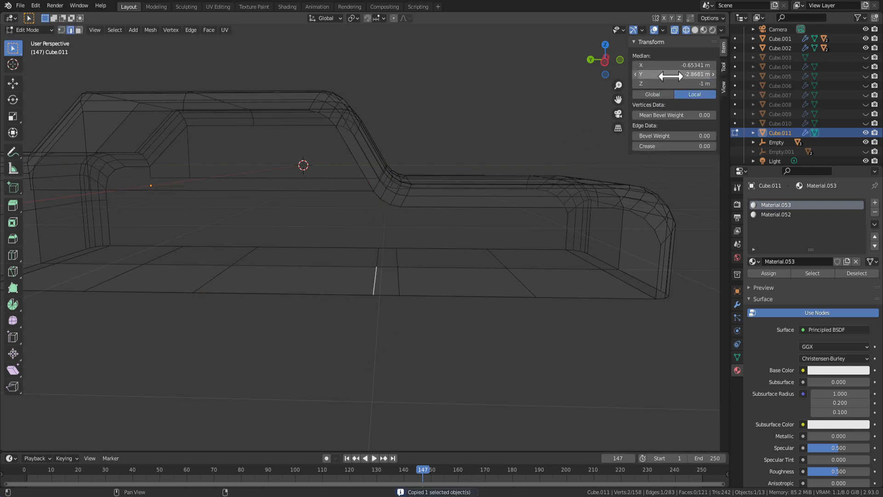
key(Return)
Compare the Y position of the roof's middle cross edge with the bottom cross edge beneath it.
middle_drag(507, 276, 390, 178)
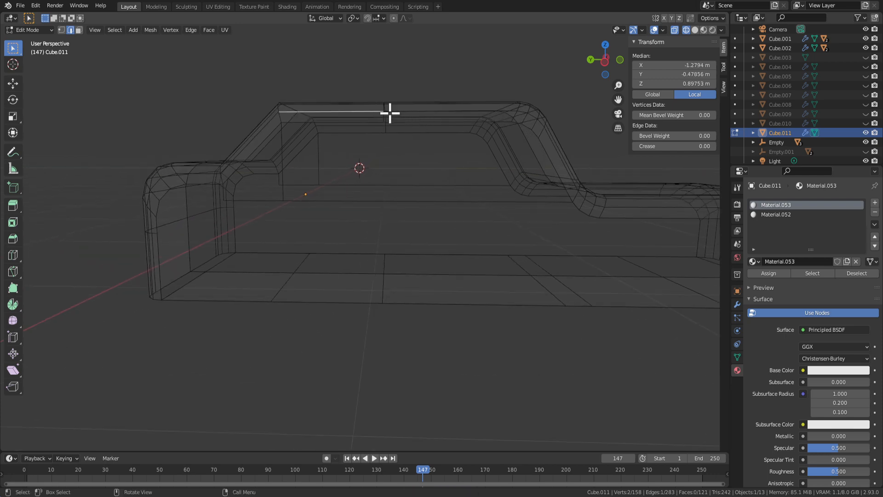
middle_drag(427, 150, 411, 123)
shift+middle_drag(341, 68, 343, 105)
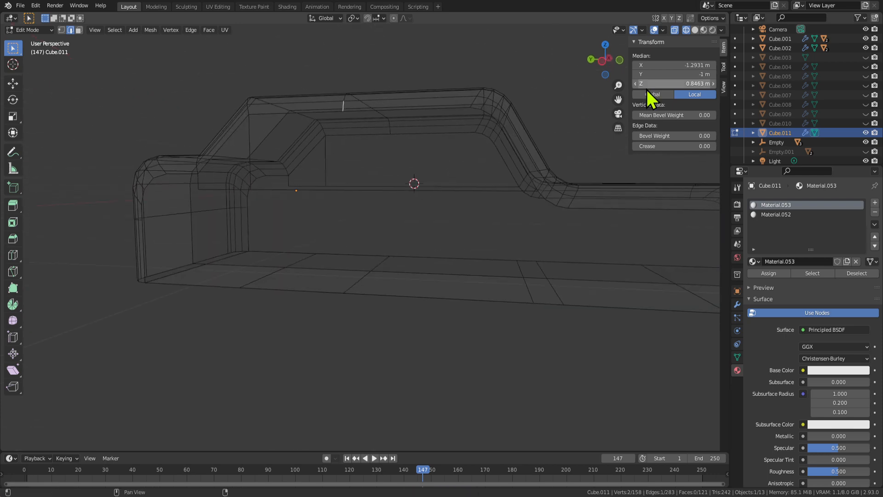
click(385, 344)
click(359, 291)
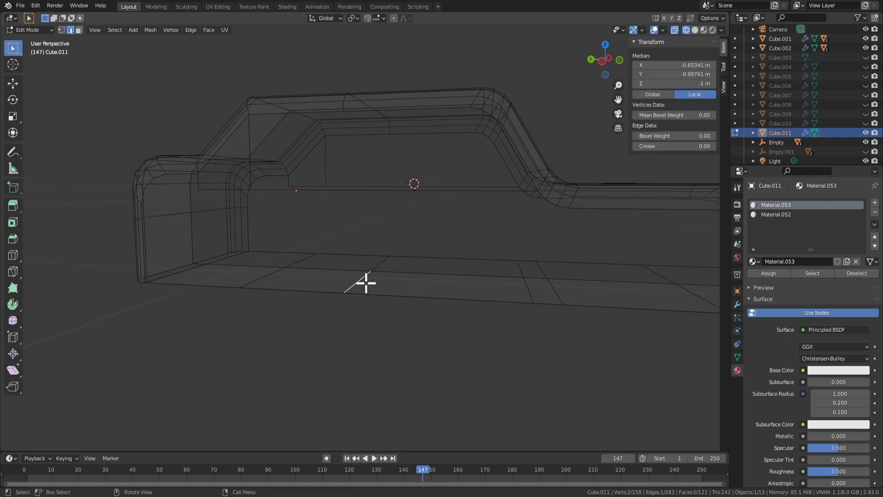
middle_drag(365, 283, 342, 308)
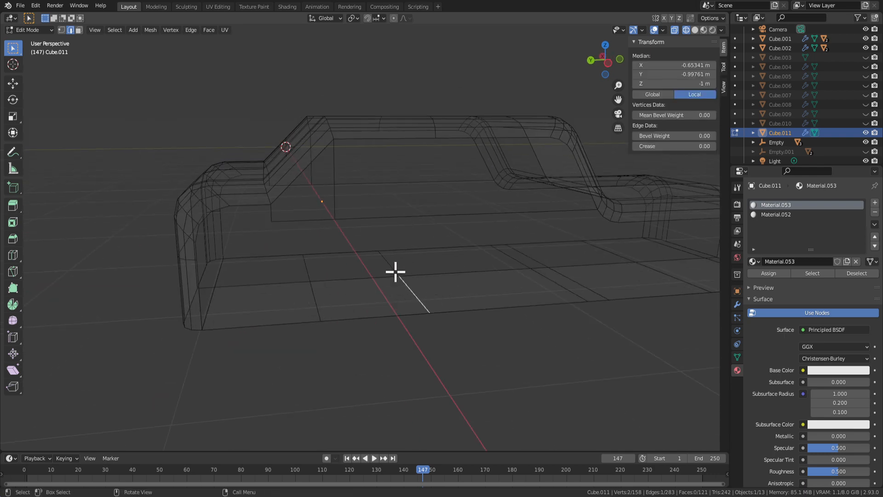
mouse_move(328, 217)
middle_down()
mouse_move(339, 169)
mouse_move(284, 189)
mouse_move(315, 226)
middle_up()
Set the Y of the bottom cross edge below the rear window pillar to 0.012218 m, matching the side vertex above it.
key(1)
click(292, 192)
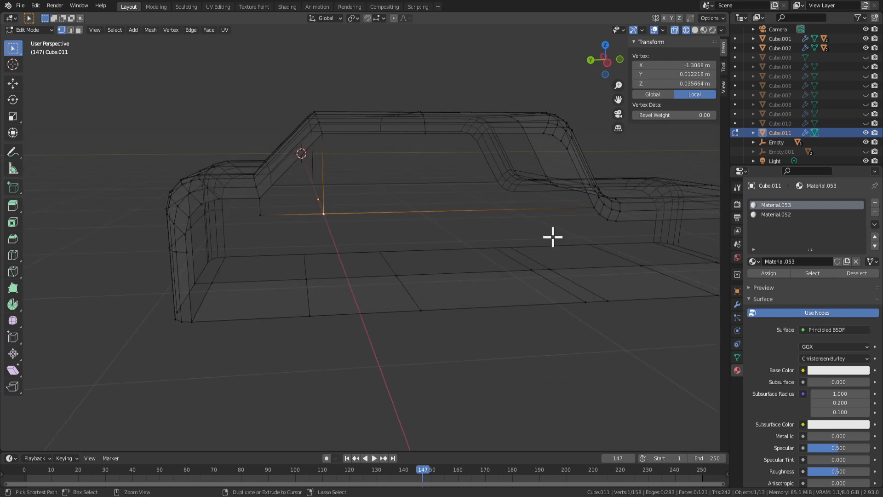
key(ctrl+c)
key(alt+a)
click(307, 297)
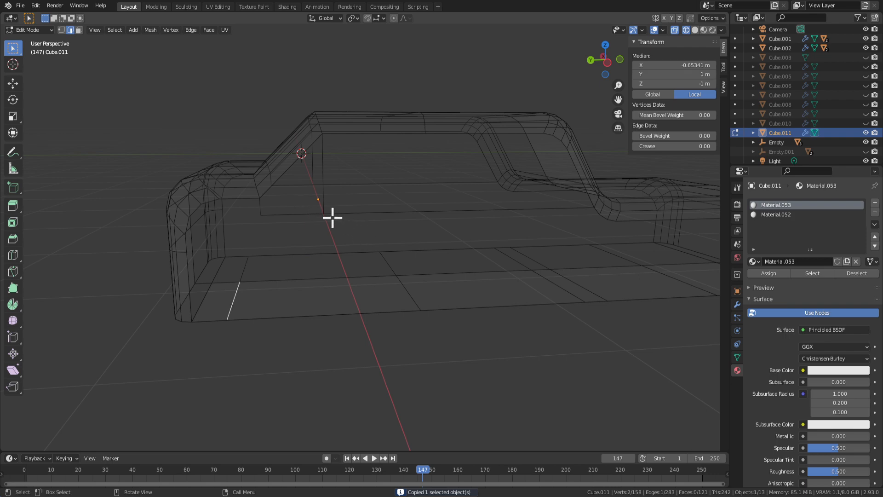
key(ctrl+z)
key(1)
key(grave)
key(Escape)
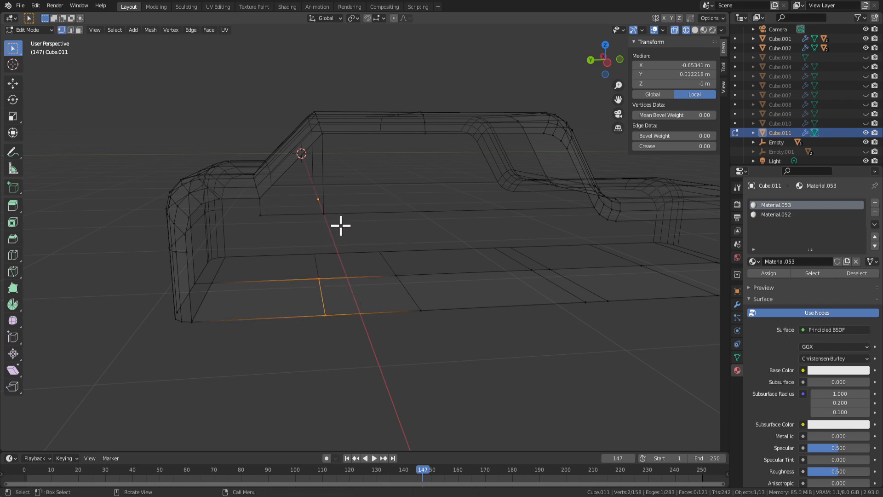
Connect the side vertex at the rear window pillar's base to the bottom edge vertex directly below with an edge.
click(337, 219)
shift+click(330, 313)
middle_drag(337, 290, 352, 245)
key(f)
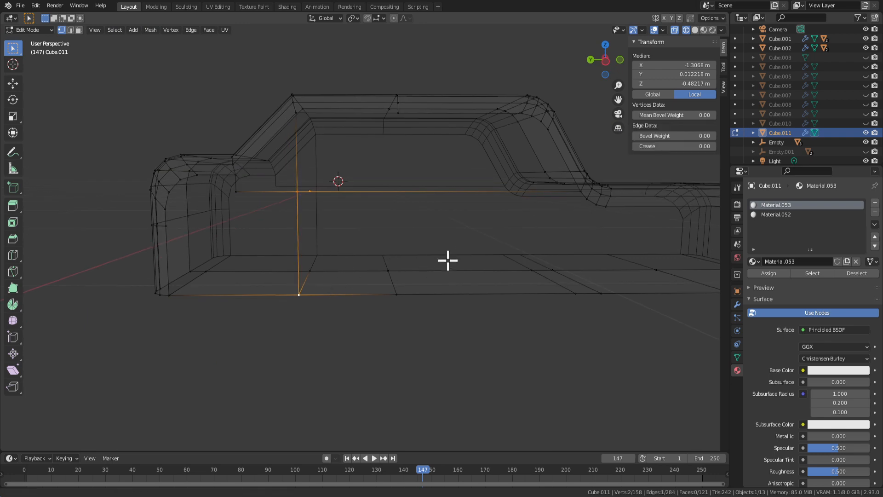
Subdivide the long lower edge of the side window opening once and select its new middle vertex.
shift+middle_drag(448, 260, 362, 264)
middle_drag(281, 269, 191, 283)
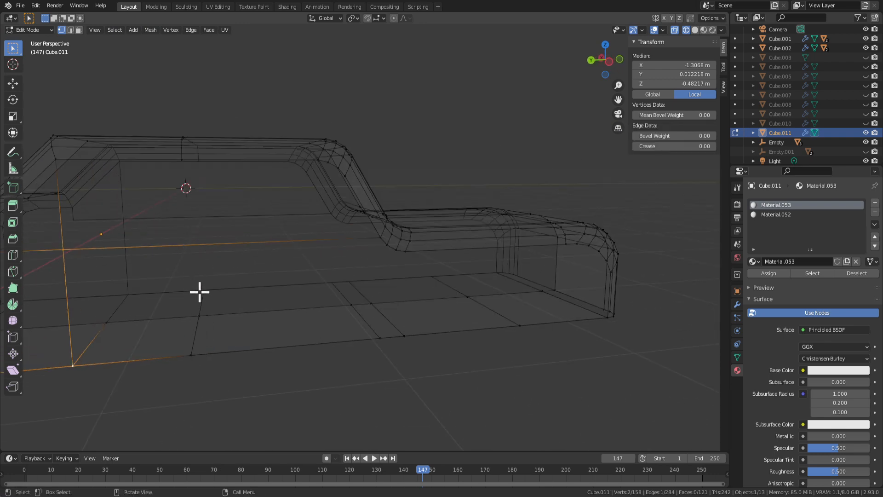
key(2)
click(205, 246)
right_click(206, 247)
click(209, 230)
key(1)
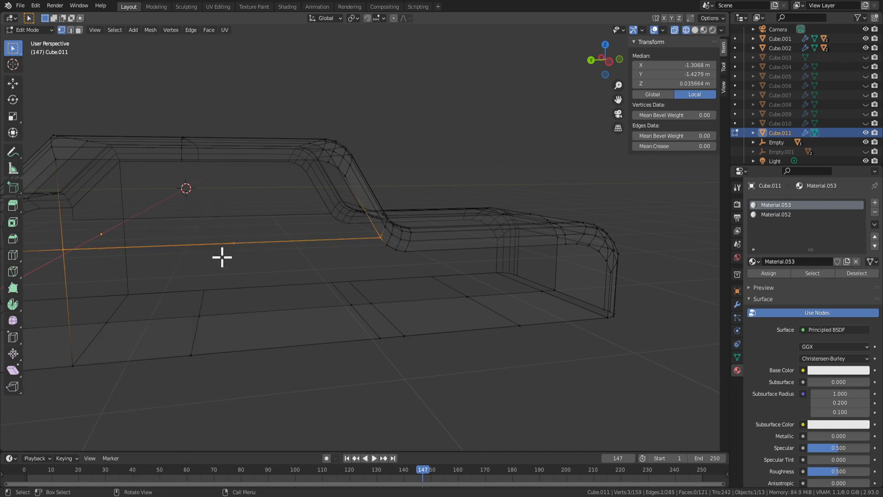
click(234, 243)
Set the Y of the new window-line vertex to -1 m, matching the roof vertex above it, and save the file.
scroll(395, 212, down, 2)
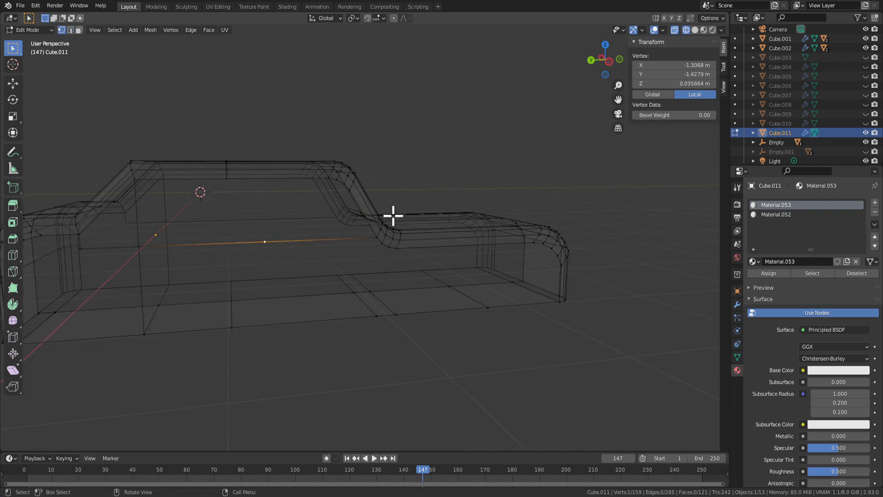
middle_drag(242, 204, 226, 217)
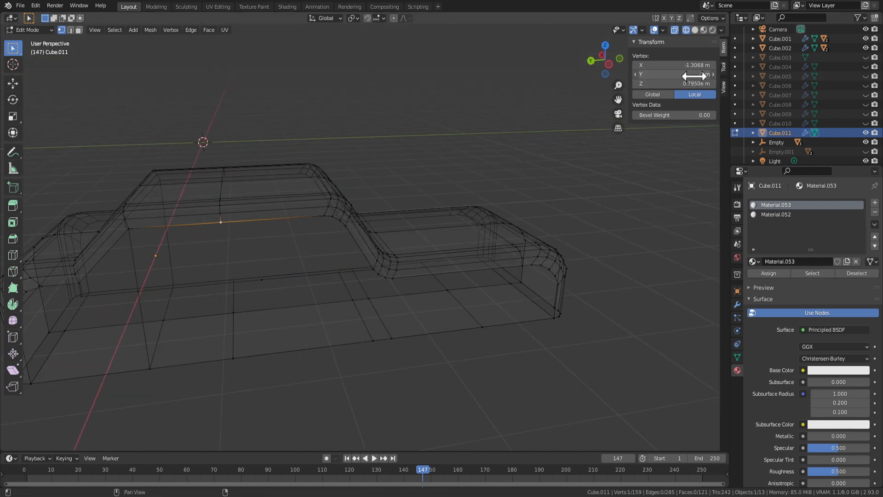
middle_drag(265, 288, 294, 239)
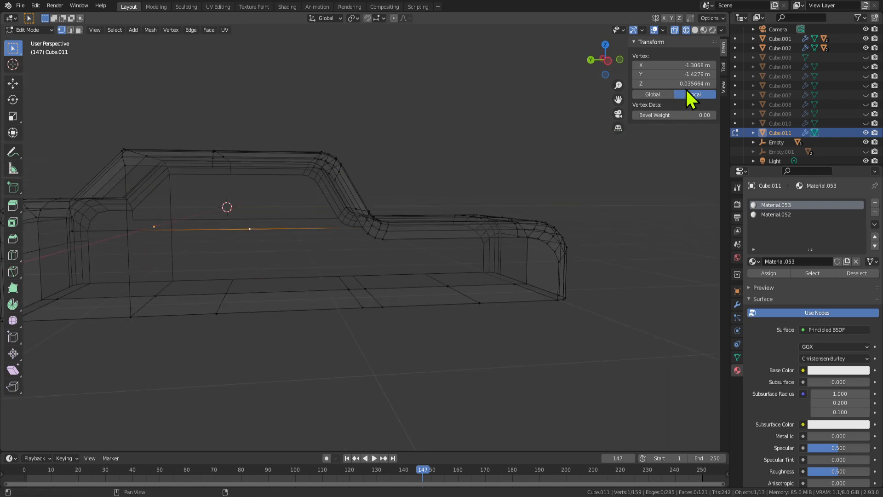
click(321, 310)
key(ctrl+s)
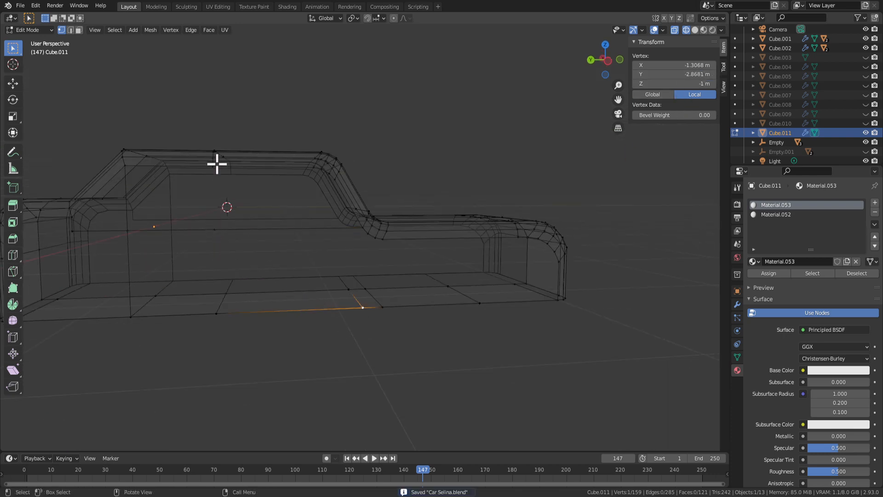
Connect the window-line vertex to the roof side vertex directly above it with an edge to divide the side window.
shift+click(215, 226)
key(f)
scroll(233, 234, down, 3)
middle_drag(233, 235, 285, 265)
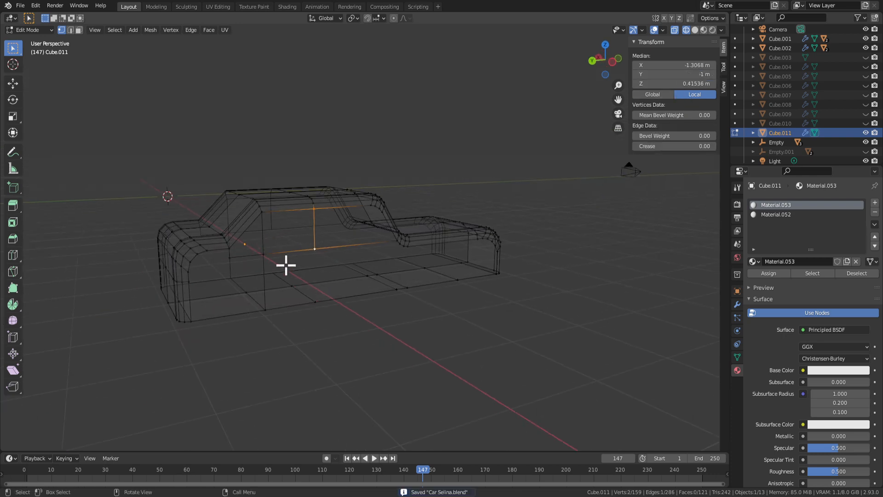
Fill the rear side window between its rear pillar and the middle divider with a face through its four corner vertices.
scroll(285, 267, up, 4)
click(127, 289)
shift+click(250, 172)
shift+click(252, 258)
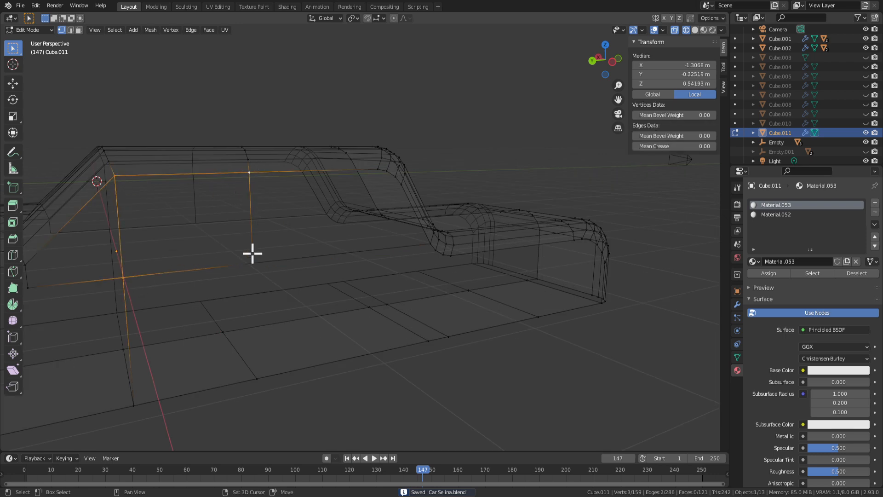
key(f)
key(Tab)
scroll(318, 255, up, 2)
key(Tab)
scroll(317, 258, down, 2)
Fill the sloped gap behind the rear side window with a face through its four corner vertices.
mouse_move(309, 247)
middle_down()
mouse_move(274, 283)
mouse_move(322, 257)
middle_up()
click(217, 253)
shift+click(217, 228)
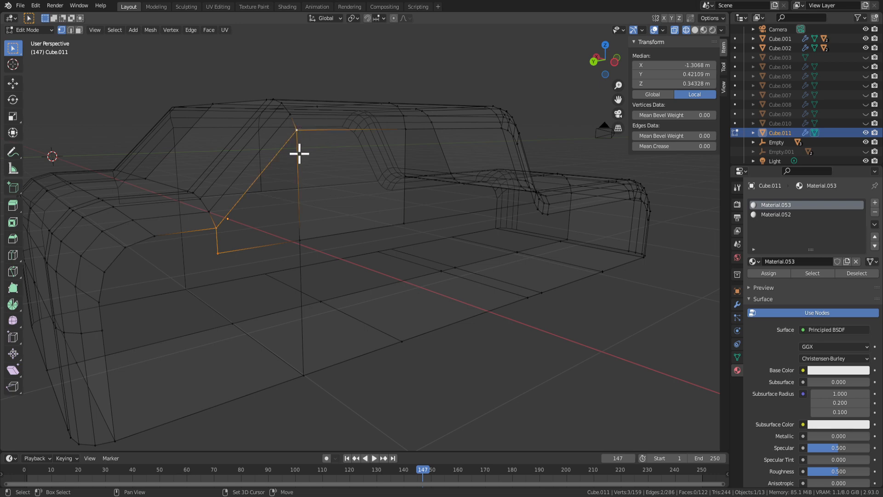
key(f)
Fill the front side window between the middle divider and windshield pillar with a face through its seven boundary vertices.
middle_drag(462, 273, 392, 270)
click(244, 221)
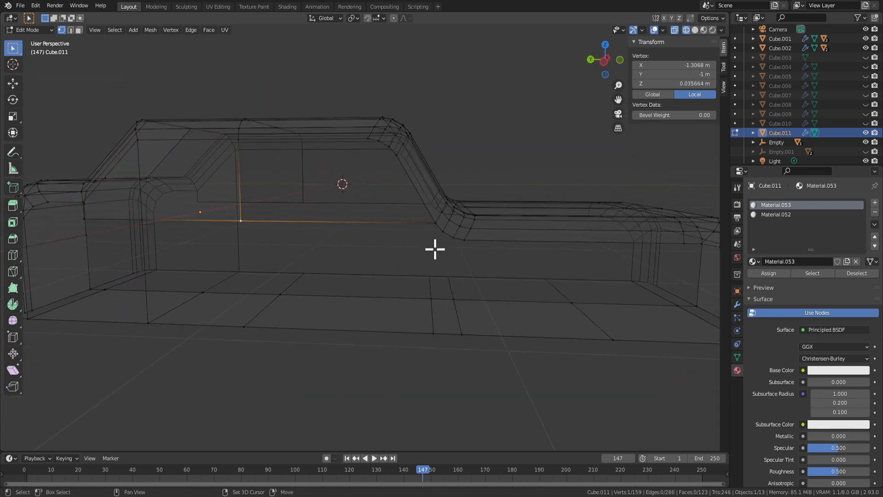
shift+click(438, 220)
middle_drag(392, 151, 383, 184)
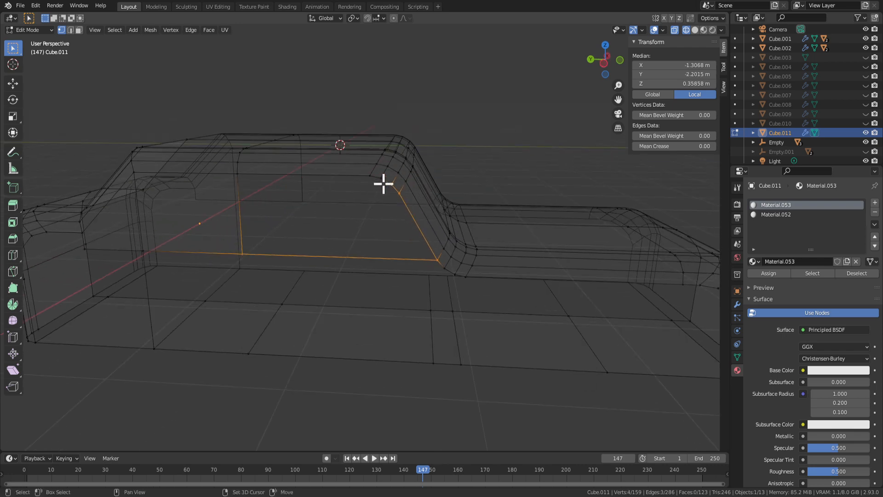
shift+click(236, 171)
middle_drag(269, 195, 432, 243)
key(f)
scroll(435, 247, down, 3)
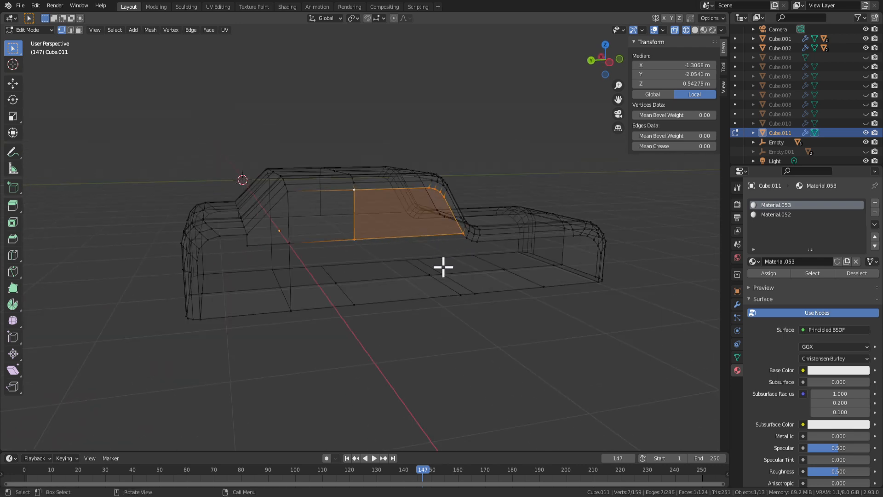
Examine the filled side windows and the body's wireframe from several angles in Object Mode and Edit Mode.
key(Tab)
middle_drag(405, 354, 427, 358)
key(Tab)
scroll(435, 323, up, 2)
key(alt+a)
key(3)
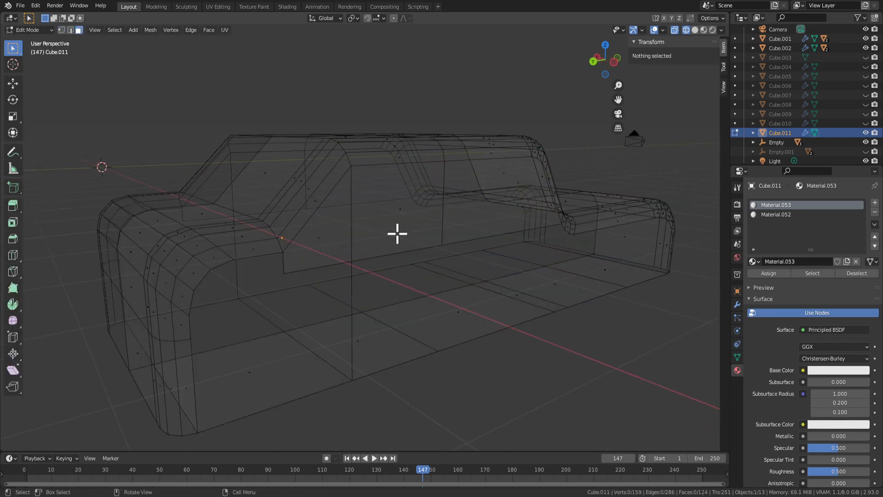
click(396, 234)
middle_drag(457, 256, 274, 265)
key(Tab)
scroll(478, 303, up, 4)
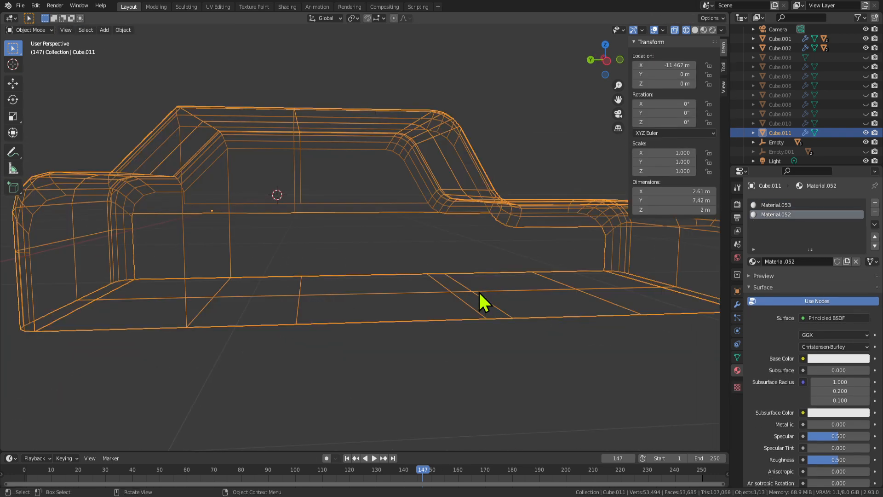
key(Tab)
middle_drag(395, 250, 412, 270)
key(Tab)
scroll(393, 269, up, 3)
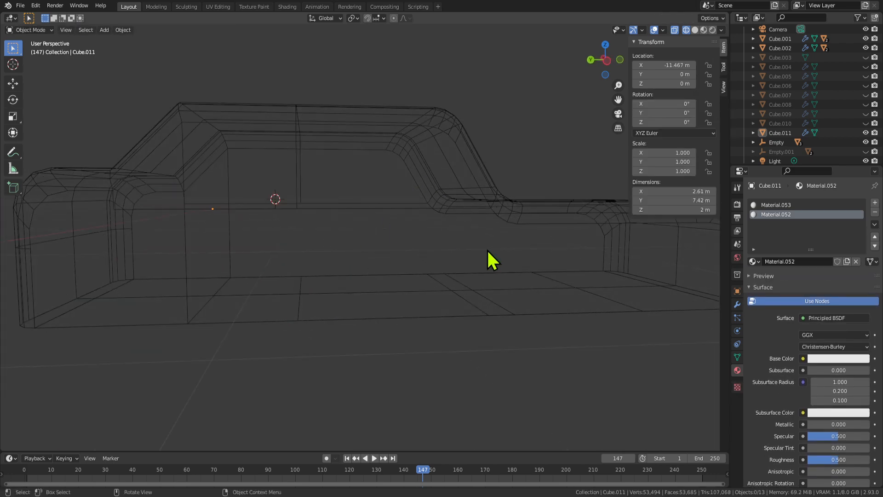
middle_drag(487, 249, 462, 231)
scroll(462, 231, up, 2)
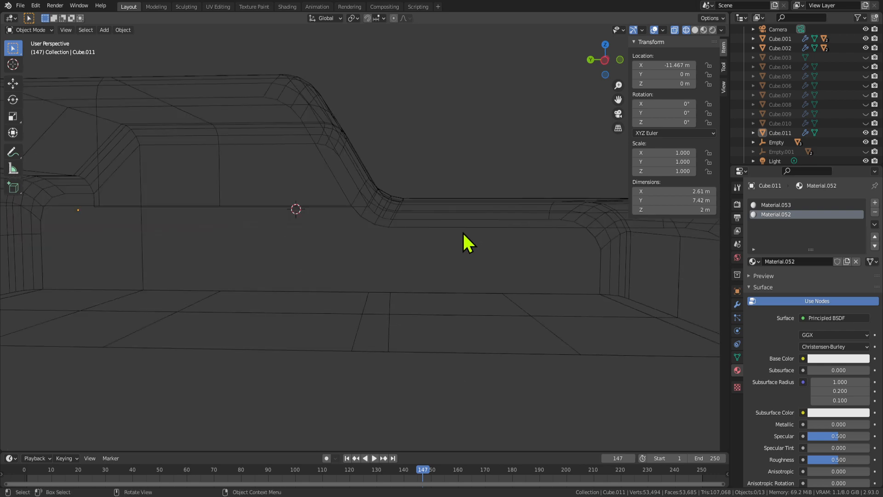
Join the front side window's lower front corner to the bottom cross edge directly beneath it using Fill.
click(382, 225)
key(Tab)
key(1)
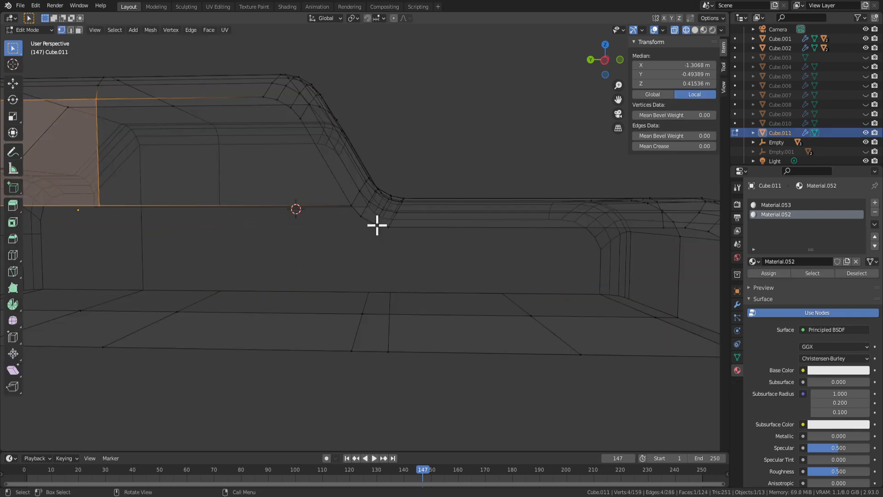
click(376, 225)
middle_drag(386, 315, 403, 321)
middle_drag(472, 354, 454, 234)
key(KP_5)
key(KP_1)
key(KP_3)
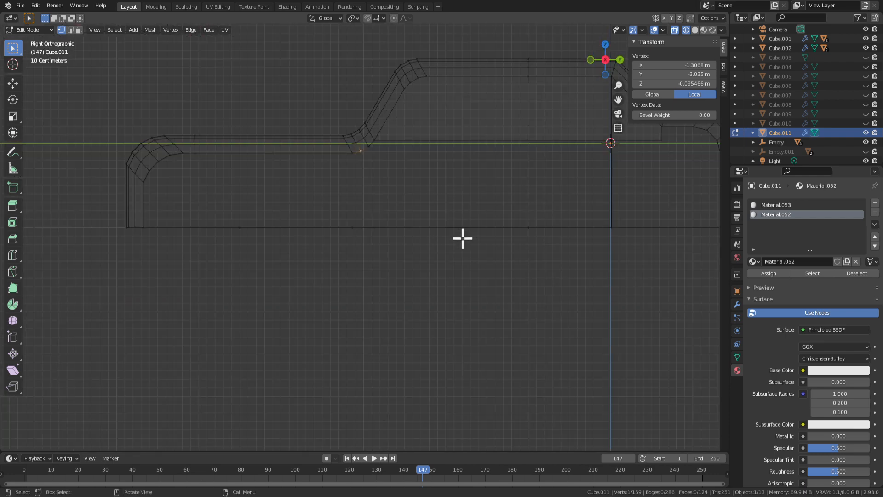
key(ctrl+KP_3)
scroll(462, 237, up, 2)
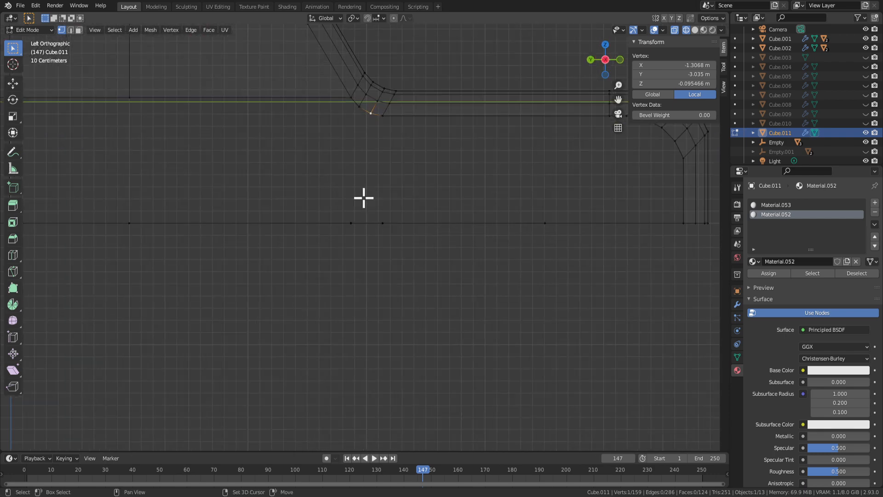
shift+scroll(354, 184, up, 5)
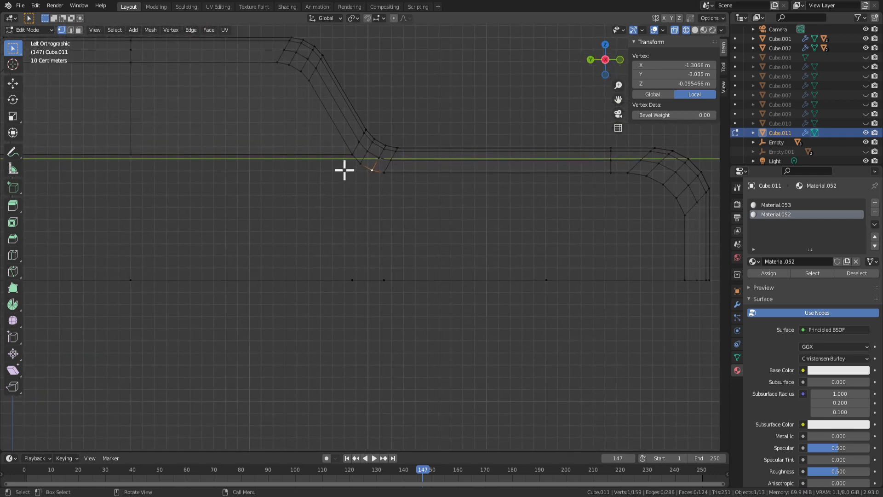
shift+click(353, 280)
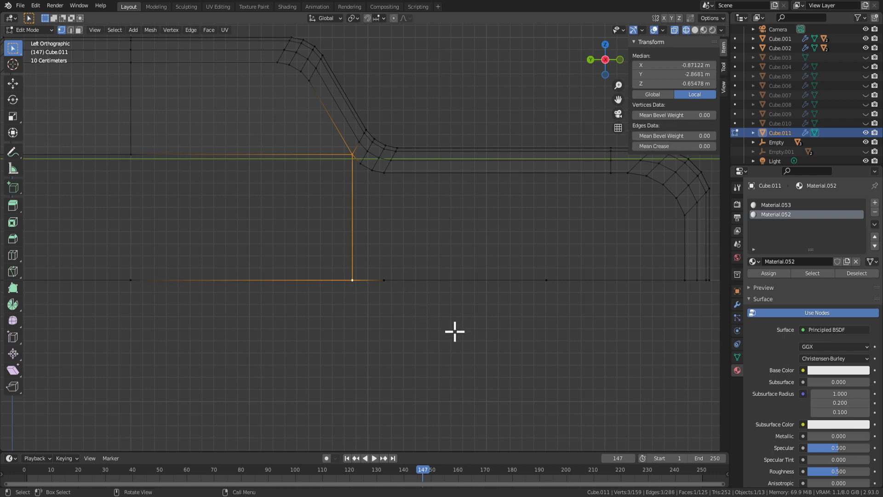
Connect the bottom vertex at Y -3.1354 m to the body vertex directly above it with an edge.
click(389, 282)
shift+click(381, 177)
key(f)
scroll(434, 255, down, 1)
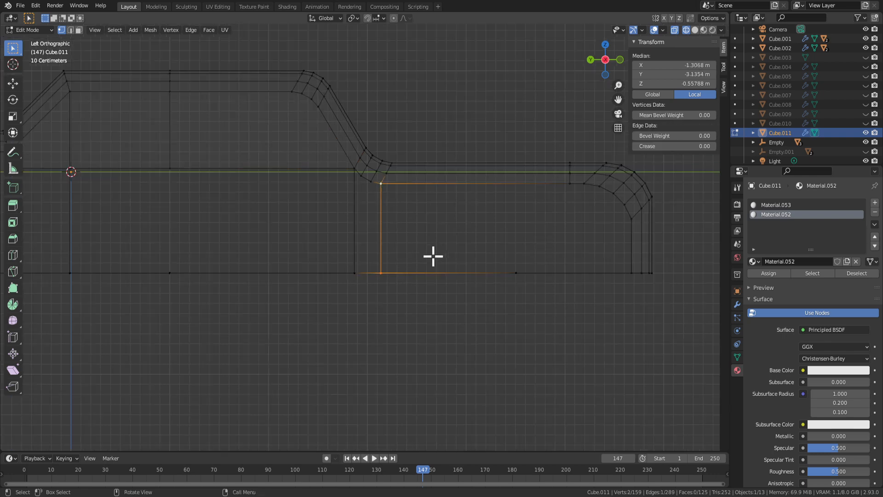
Remove the diagonal edge running from the windshield pillar base down to the bottom's centreline.
key(Tab)
scroll(413, 235, down, 2)
middle_drag(414, 256, 408, 279)
key(Tab)
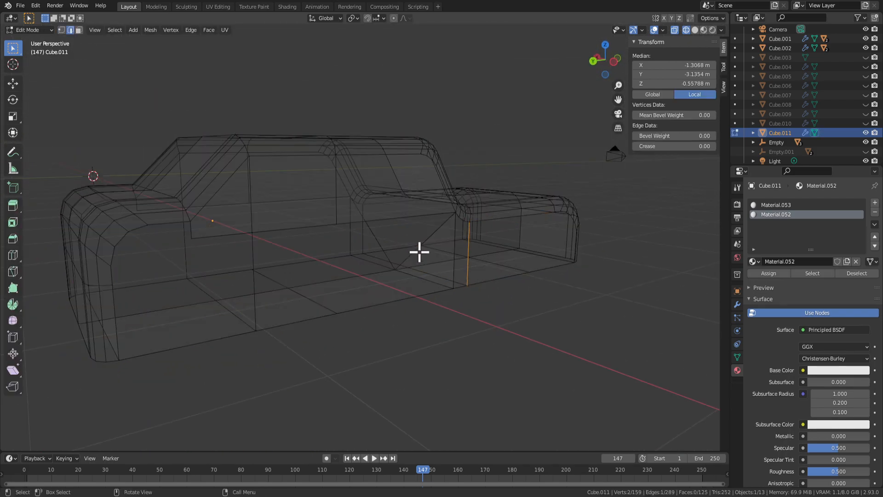
key(x)
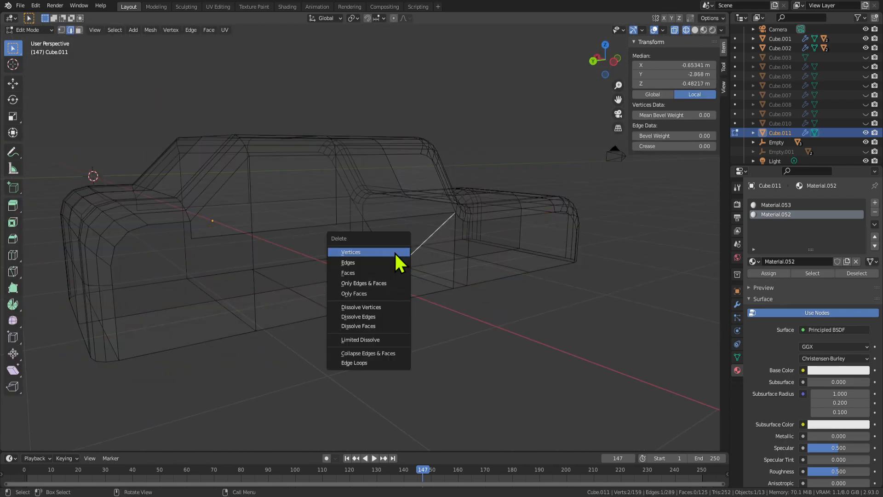
click(371, 317)
key(x)
click(368, 219)
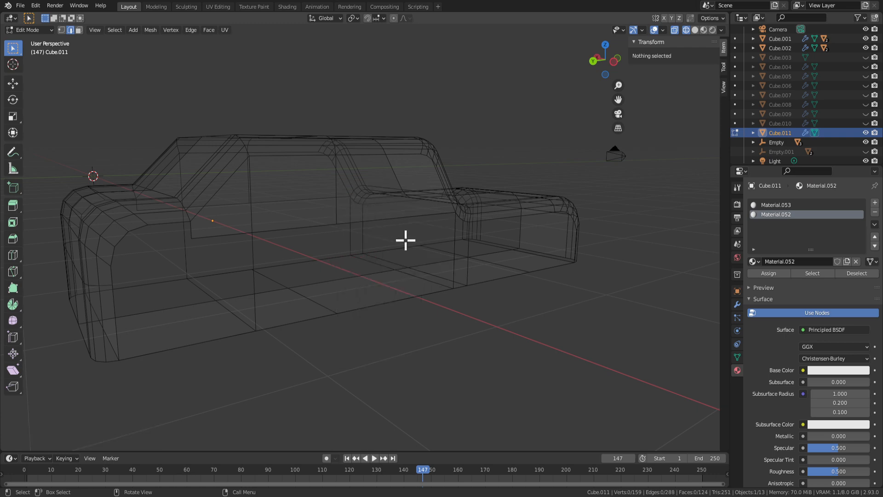
Check the body's wireframe in Edit Mode and save the file.
key(Tab)
key(Tab)
middle_drag(489, 283, 338, 257)
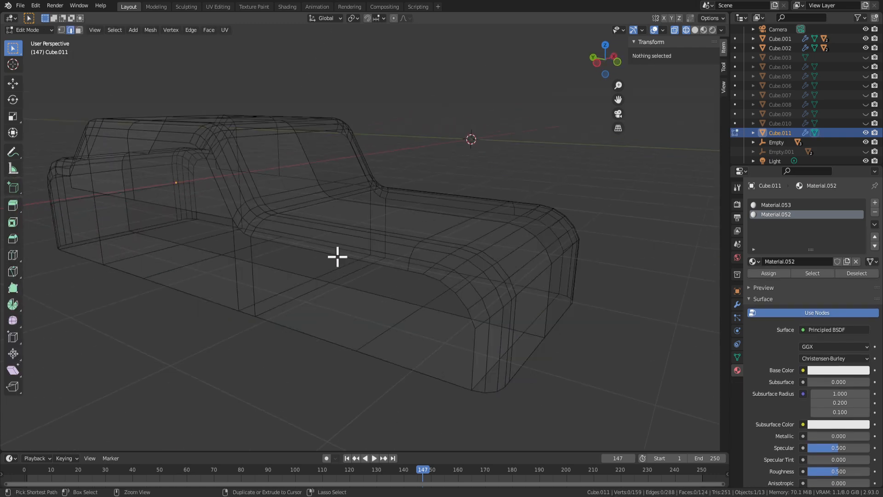
key(ctrl+s)
key(Tab)
middle_drag(274, 290, 285, 272)
key(Tab)
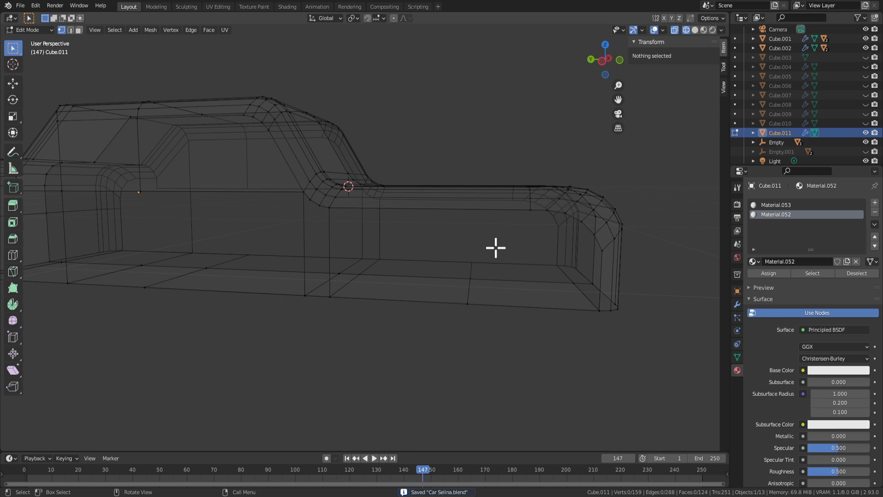
Subdivide the long lower body edge along the hood side once and select its new middle vertex.
middle_drag(496, 247, 489, 228)
key(2)
click(486, 204)
right_click(501, 206)
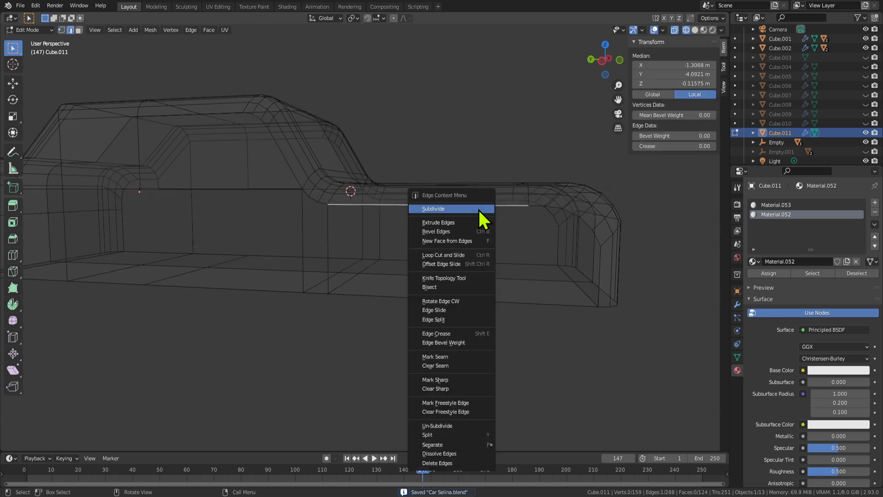
click(478, 208)
key(1)
click(423, 204)
Align the new hood-side vertex with the bottom cross edge by setting its Y to -4.5045 m, and save the file.
key(2)
click(474, 285)
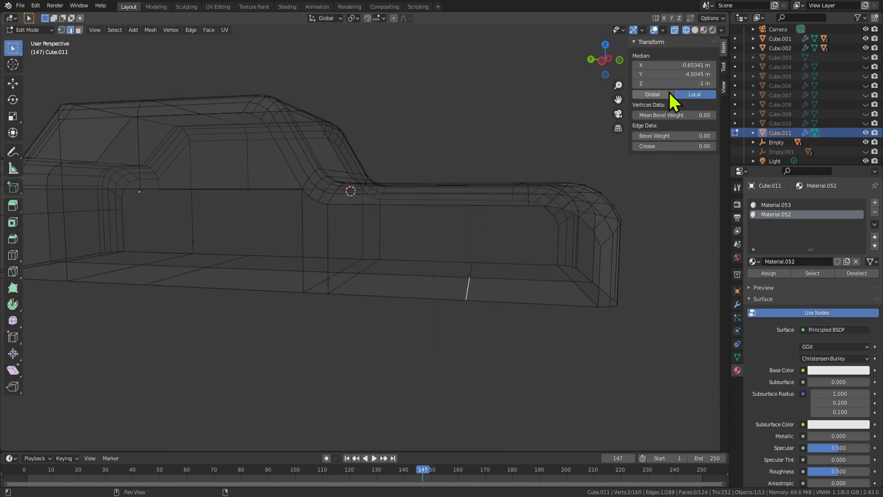
key(1)
click(410, 205)
text(-1 m)
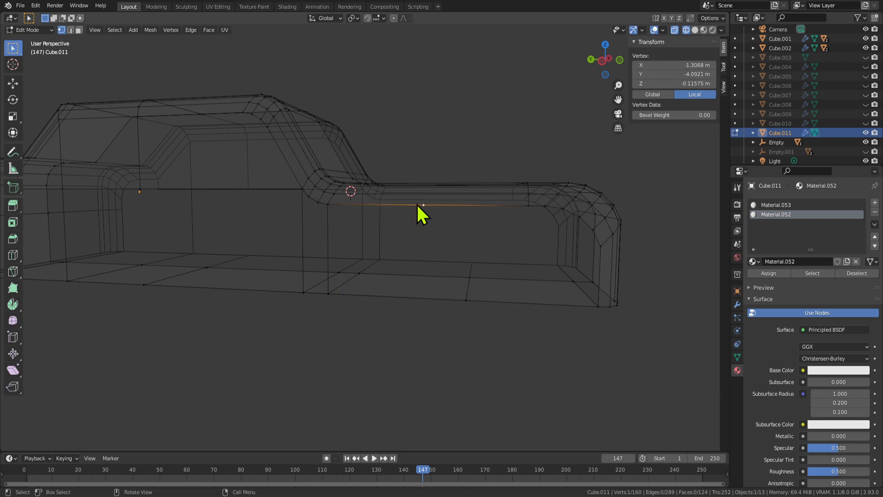
click(449, 360)
middle_drag(449, 361, 501, 265)
key(ctrl+s)
Dissolve the vertex added on the hood side's lower edge.
click(487, 221)
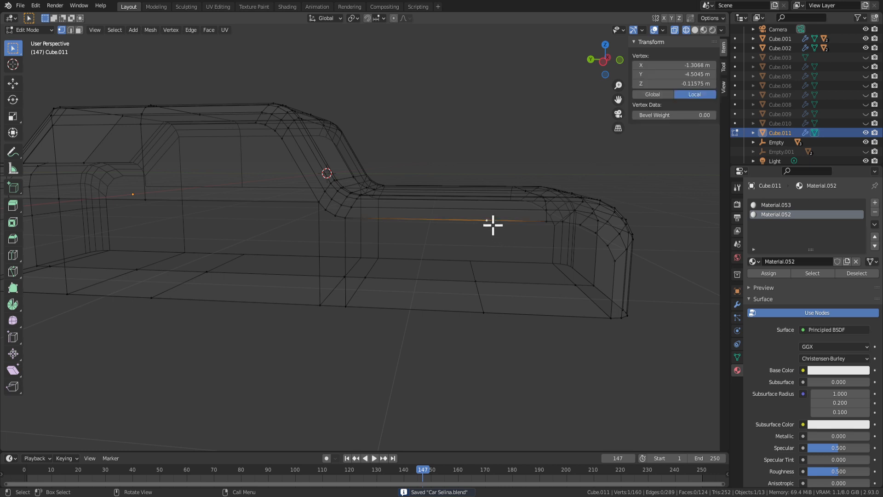
key(x)
click(498, 295)
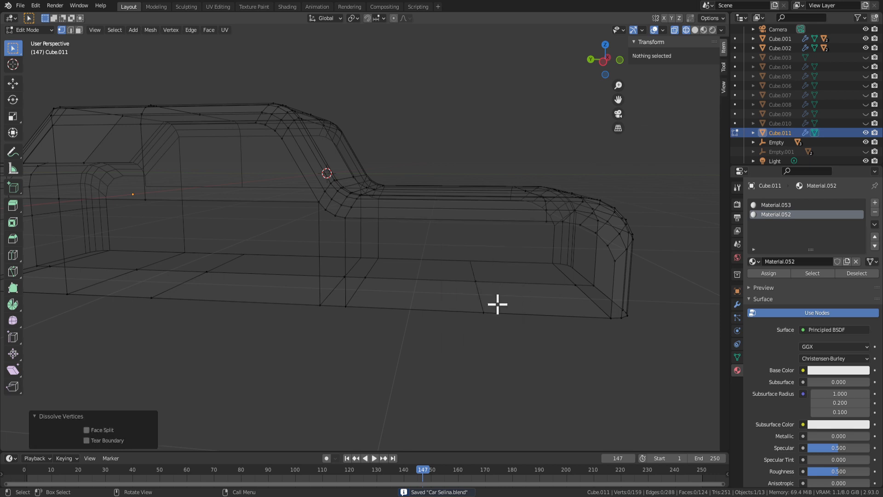
Select the front bottom cross edge under the hood and save the file.
key(2)
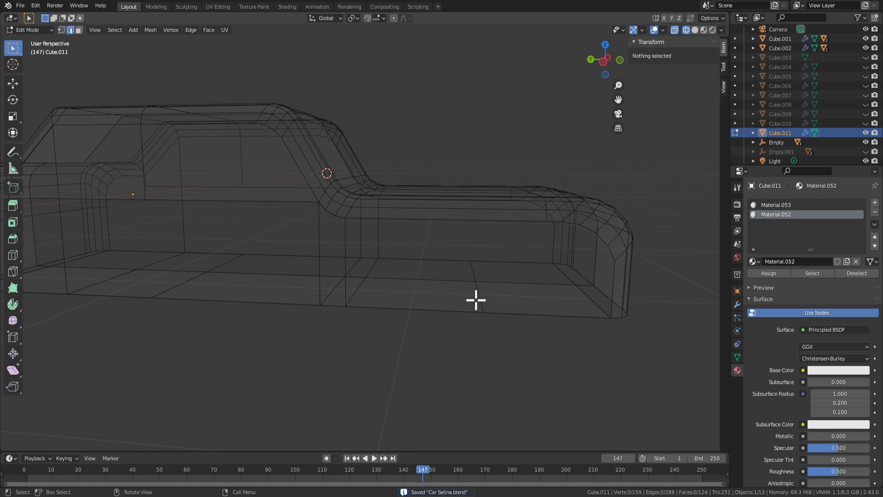
click(481, 301)
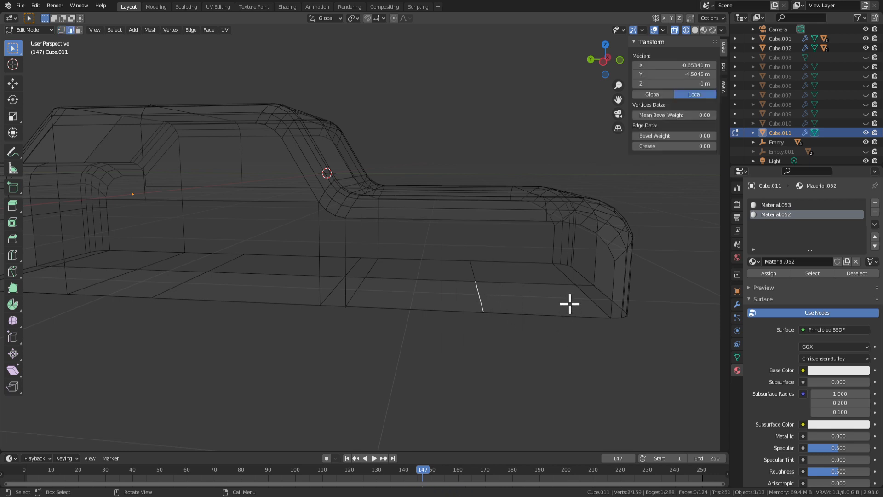
middle_drag(585, 299, 570, 290)
key(ctrl+s)
scroll(506, 301, down, 3)
key(Tab)
key(Tab)
middle_drag(460, 267, 396, 253)
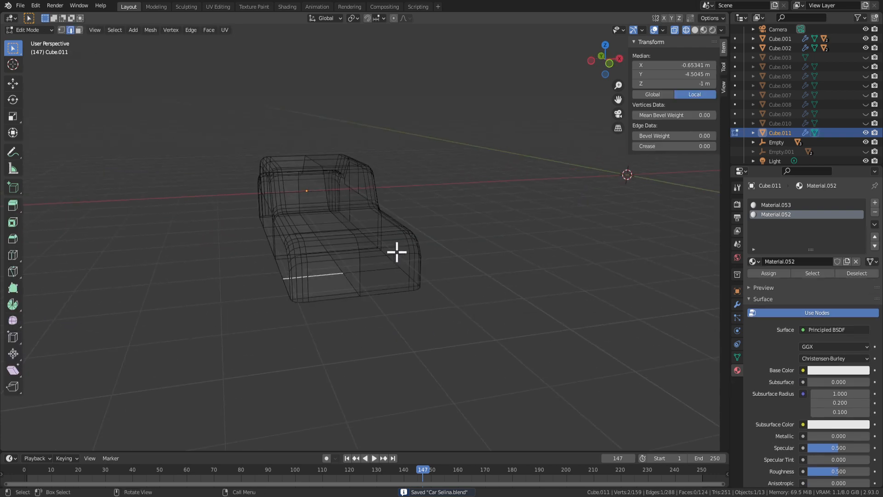
Clear the edge selection, return to Object Mode, and copy and paste the Cube.011 body.
key(alt+a)
key(Tab)
key(alt+a)
scroll(367, 252, down, 3)
click(368, 253)
key(ctrl+c)
key(ctrl+v)
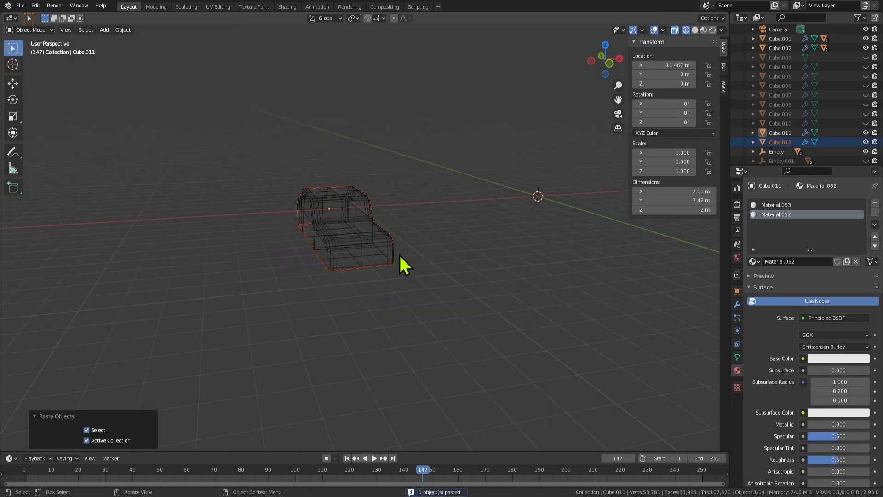
Move the pasted body copy away from the original along X to about -30.49 m.
key(g)
key(x)
click(119, 262)
click(193, 272)
scroll(195, 272, down, 3)
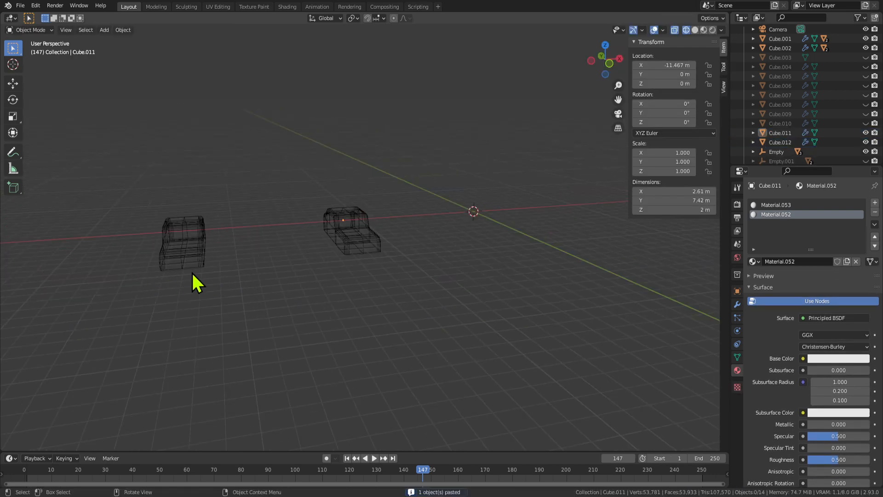
click(191, 258)
key(g)
key(x)
click(94, 276)
Reselect the original Cube.011 body, save the file and enter Edit Mode on it.
click(334, 278)
scroll(335, 279, up, 10)
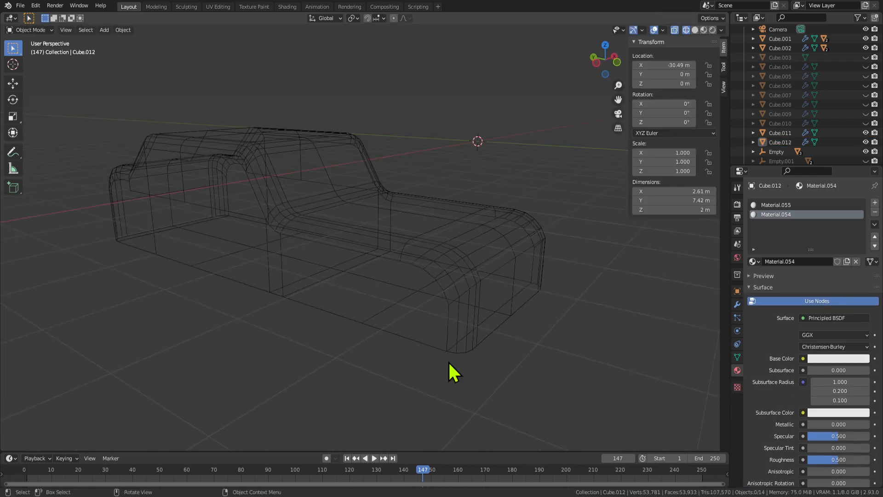
click(465, 305)
scroll(484, 309, up, 5)
key(ctrl+s)
scroll(484, 311, down, 5)
key(Tab)
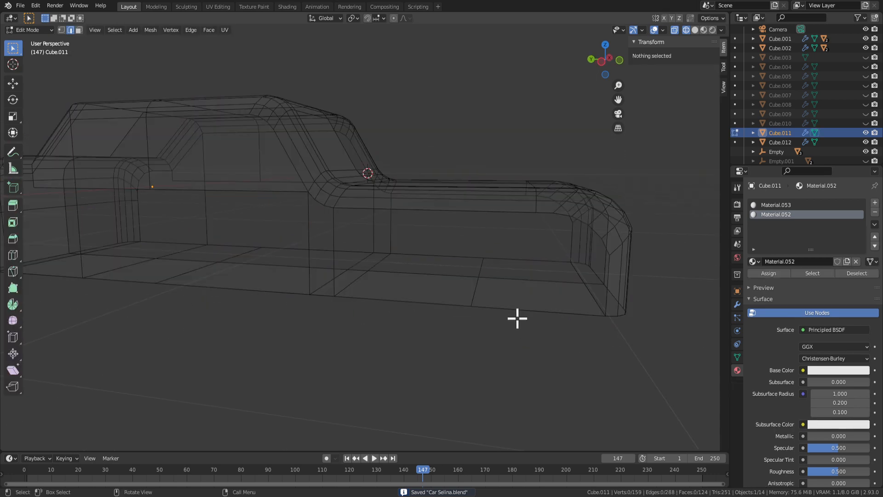
Examine the Cube.011 wireframe from the side, rear and below in Object Mode and Edit Mode.
middle_drag(352, 136, 406, 138)
scroll(409, 146, down, 4)
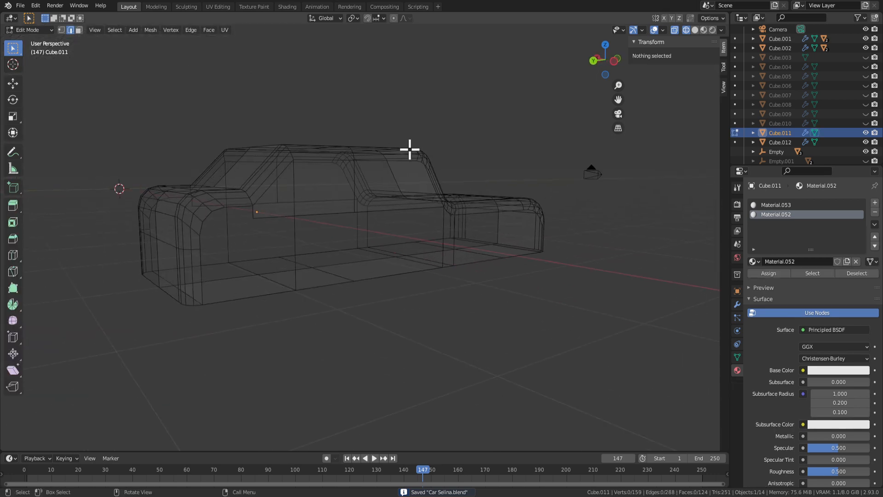
key(Tab)
scroll(439, 182, up, 2)
key(Tab)
middle_drag(439, 183, 434, 247)
key(Tab)
scroll(436, 247, down, 1)
key(Tab)
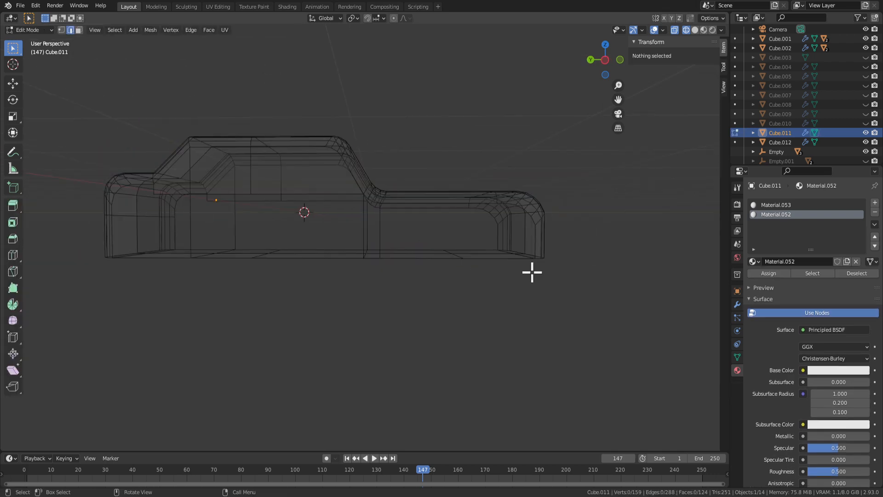
middle_drag(507, 257, 446, 281)
scroll(447, 280, up, 2)
key(Tab)
key(Tab)
Try raising the front bottom cross edge about 0.486 m along Z, and undo the move.
click(394, 273)
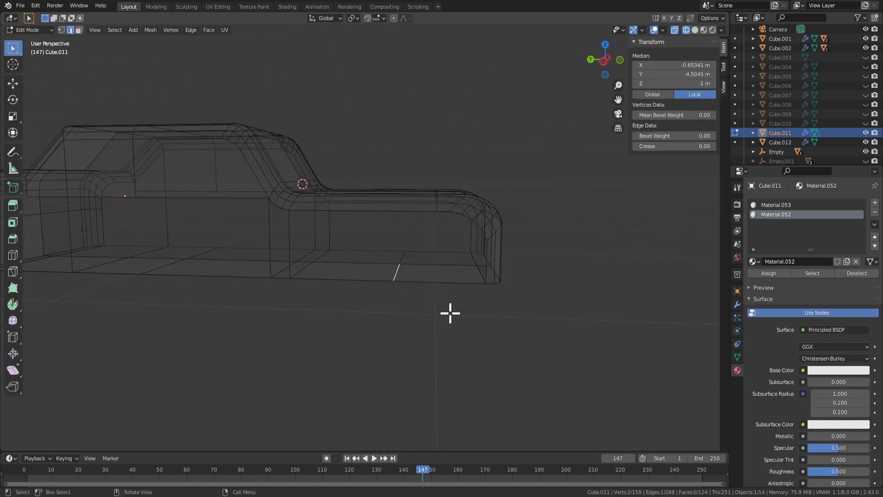
scroll(445, 299, up, 3)
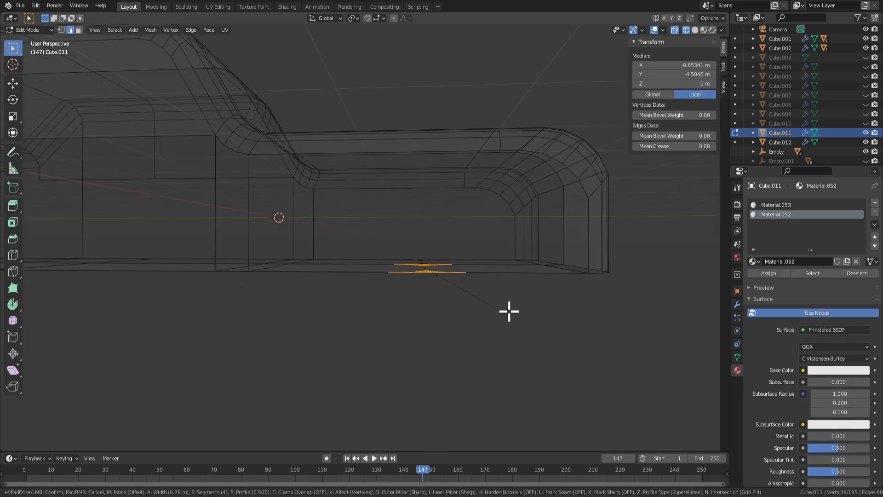
mouse_move(515, 309)
middle_down()
mouse_move(503, 331)
mouse_move(510, 303)
middle_up()
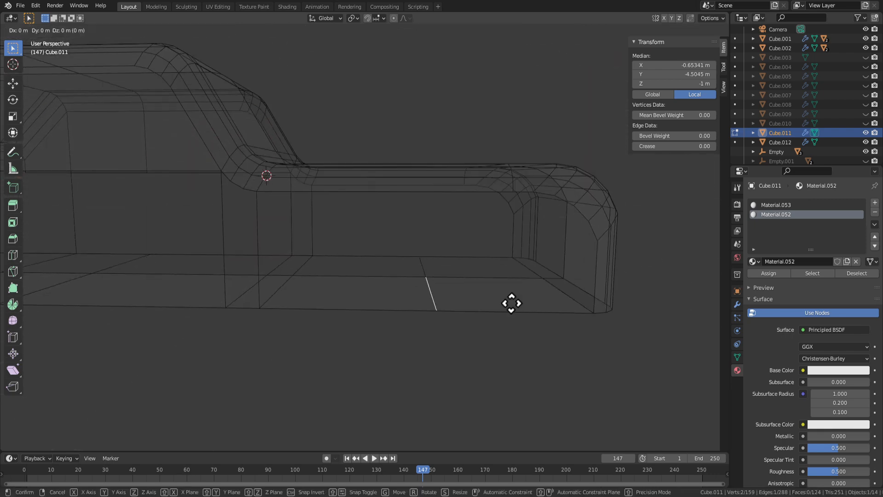
key(g)
key(z)
click(515, 248)
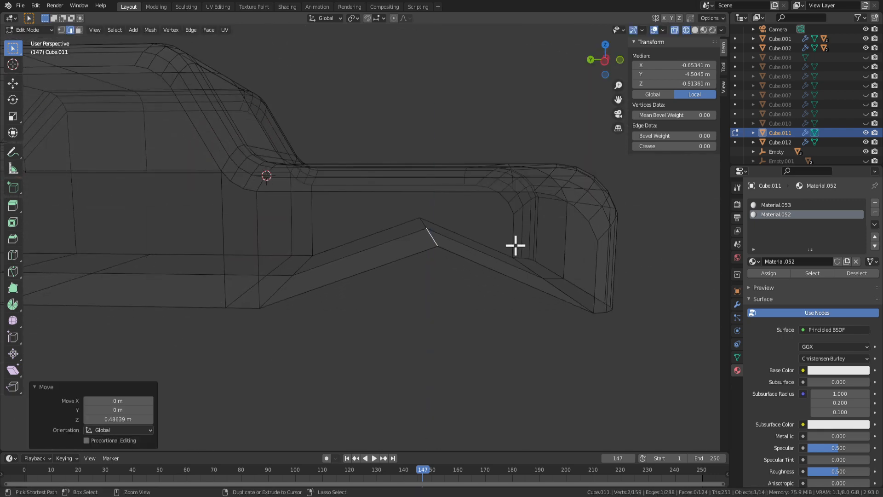
key(ctrl+z)
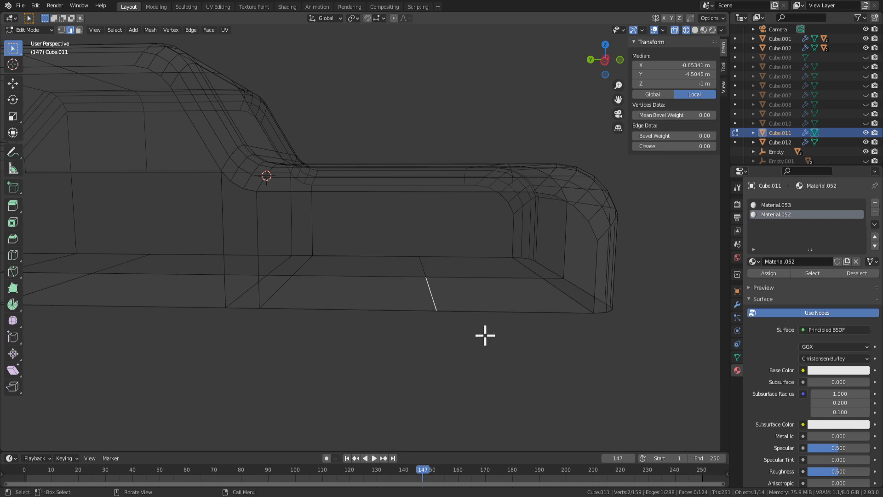
Add a loop cut behind the front bottom cross edge and move the face between them about -0.246 m along Y.
key(ctrl+r)
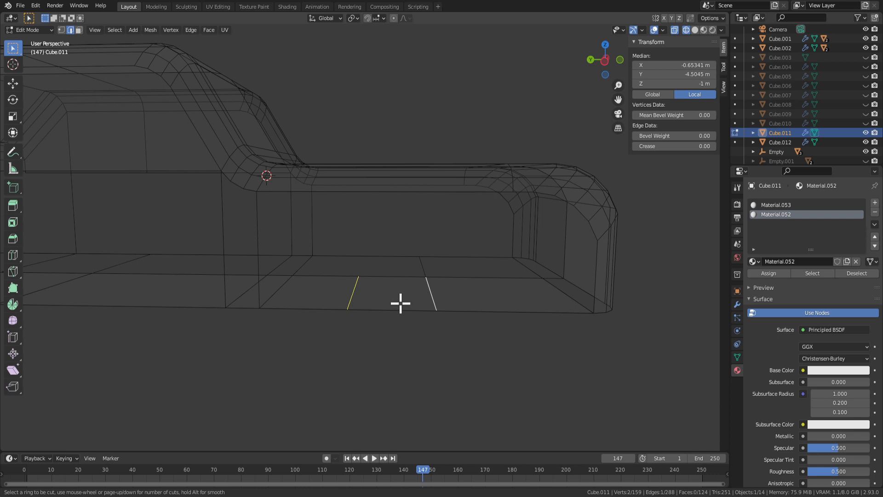
click(400, 304)
click(402, 300)
key(3)
click(405, 298)
key(g)
key(y)
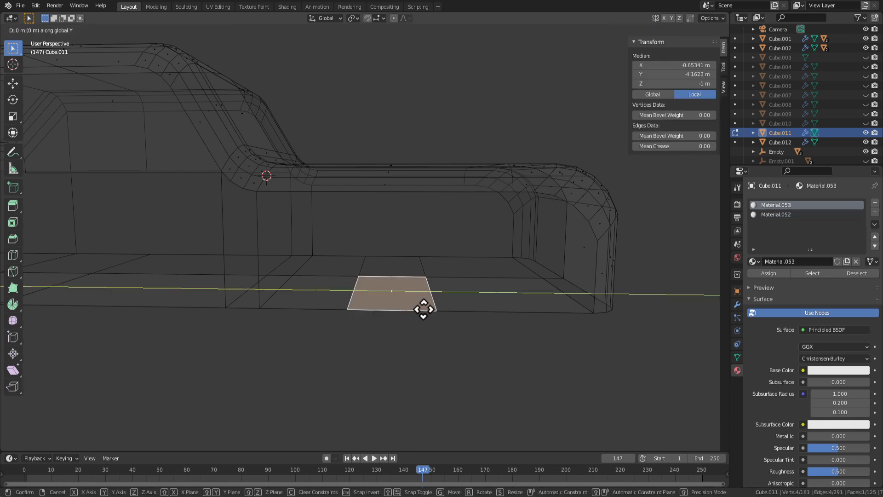
click(451, 308)
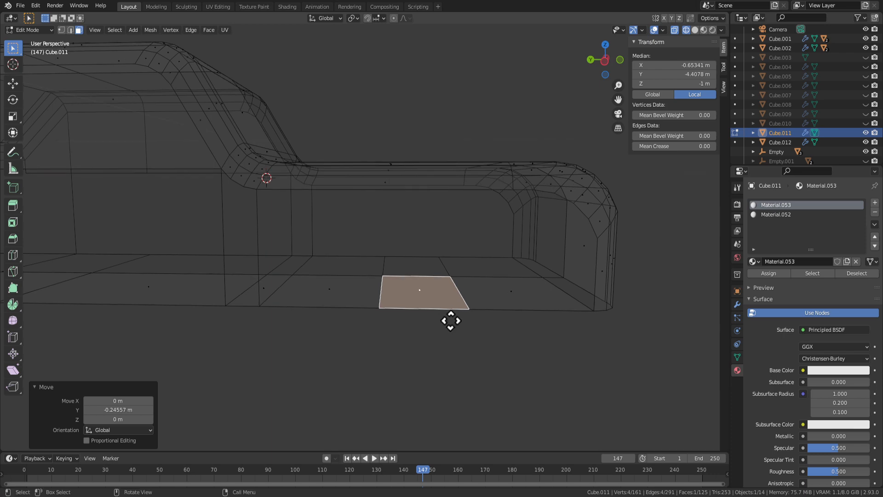
Try extruding the selected bottom face upward, undo it, and try raising the face along Z instead.
key(e)
click(455, 258)
middle_drag(471, 294, 477, 319)
key(ctrl+z)
key(g)
key(z)
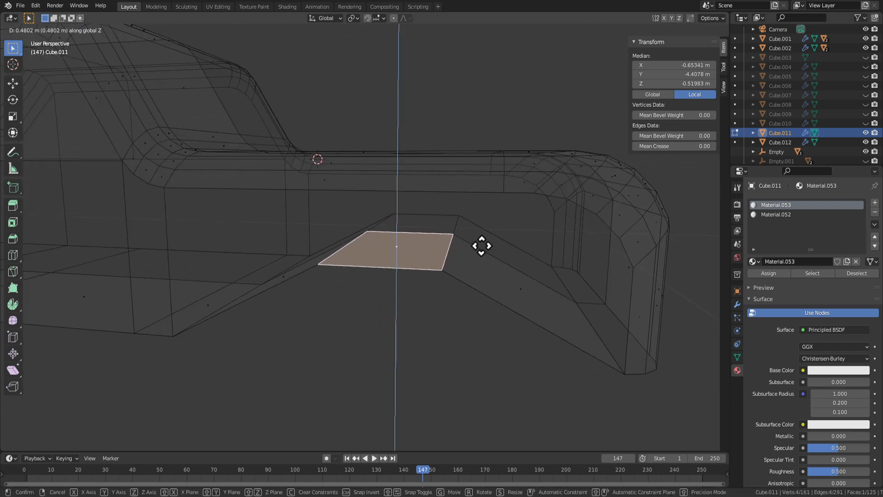
right_click(482, 245)
Scale the selected bottom face under the hood by 1.867 along Y.
middle_drag(489, 278, 504, 315)
key(s)
key(x)
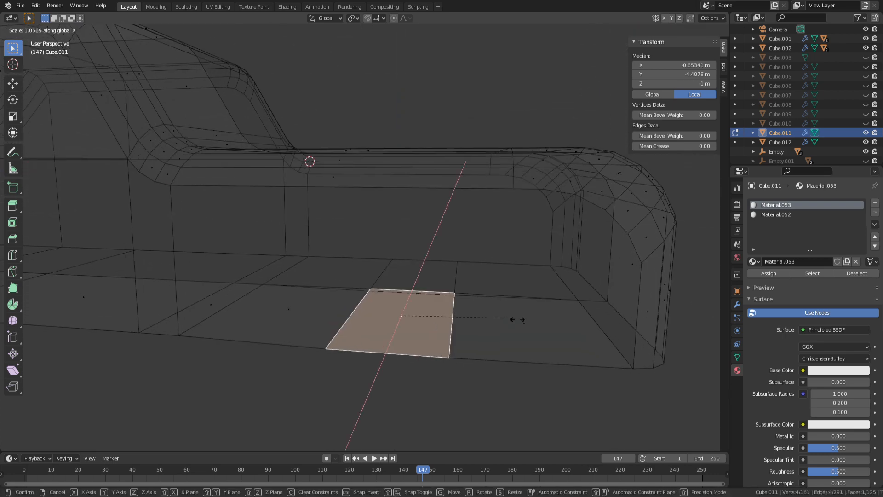
key(y)
click(459, 329)
Divide the widened bottom face into three strips with two evenly spaced loop cuts.
key(ctrl+r)
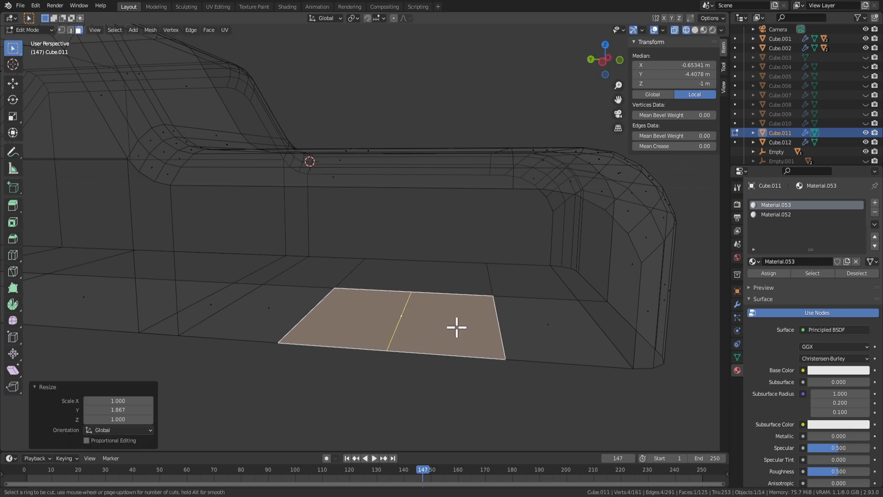
scroll(454, 336, up, 1)
click(454, 335)
right_click(456, 335)
Raise the middle strip of the bottom face about 0.536 m along Z to form a wheel arch.
key(3)
click(411, 331)
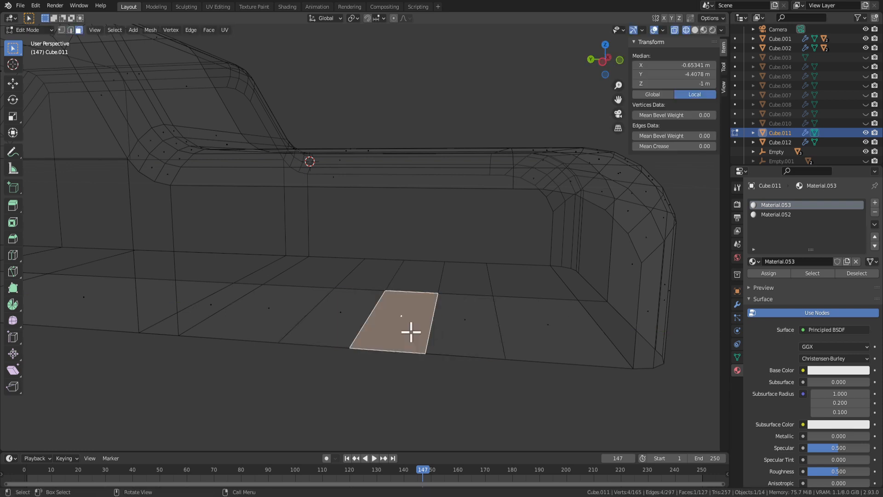
key(g)
key(z)
click(417, 252)
Bevel the raised arch face's edges with a width of 0.135 m and 4 segments.
key(ctrl+b)
scroll(454, 294, up, 3)
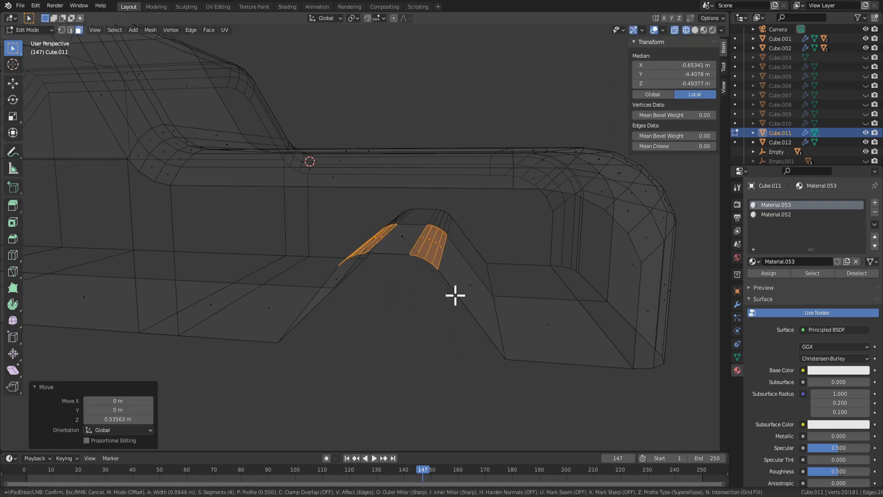
click(459, 299)
middle_drag(458, 299, 388, 293)
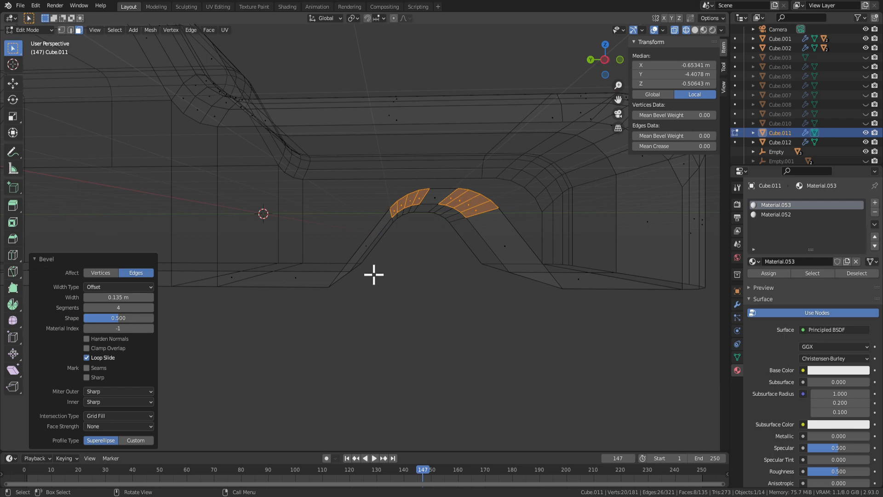
middle_drag(374, 275, 329, 306)
key(a)
key(ctrl+z)
Narrow the wheel arch's base by scaling its two lower edges by 0.639 along Y.
key(2)
click(301, 299)
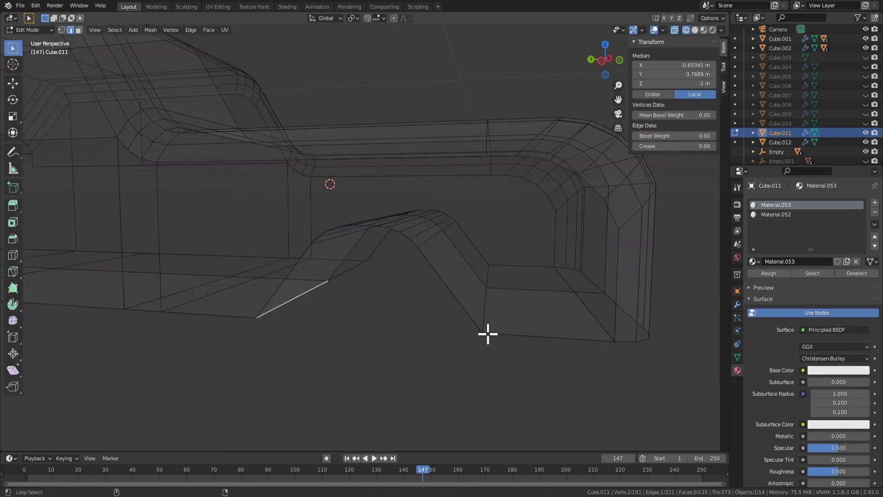
shift+click(485, 312)
key(g)
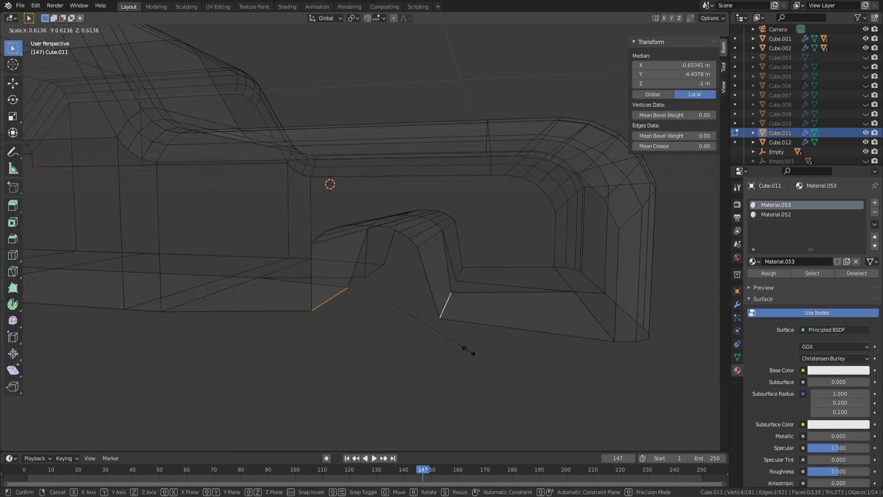
key(Escape)
key(s)
key(z)
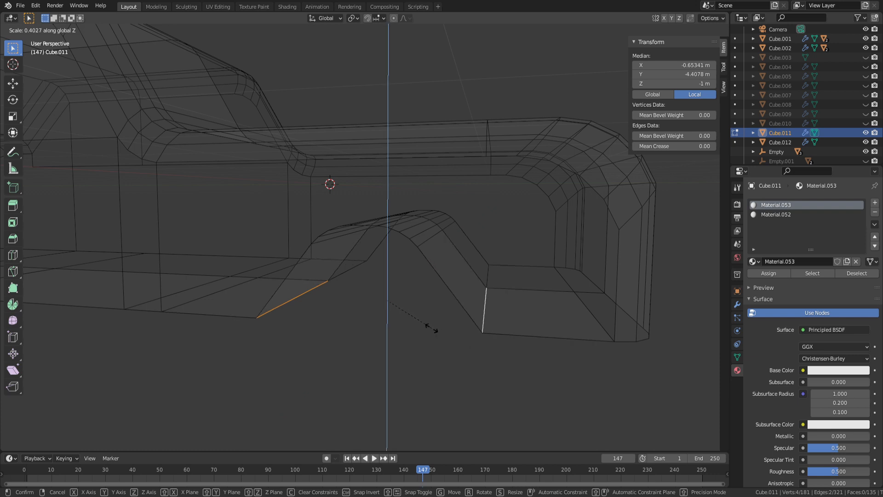
key(y)
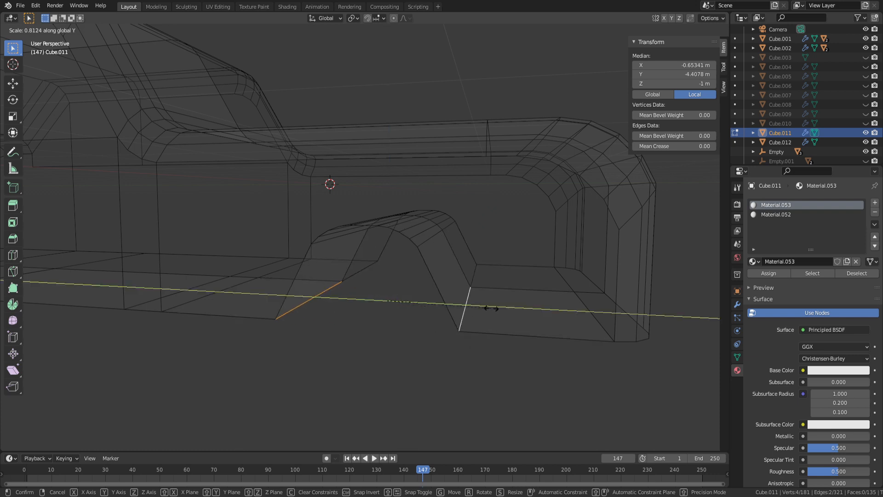
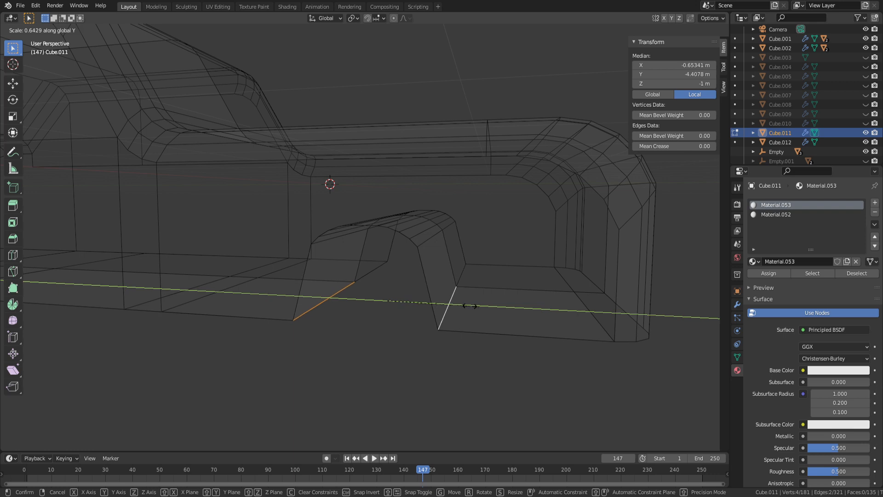
click(469, 305)
Try to bevel the arch's two lower edges by about 0.092 m with 4 segments.
key(ctrl+b)
scroll(478, 308, up, 3)
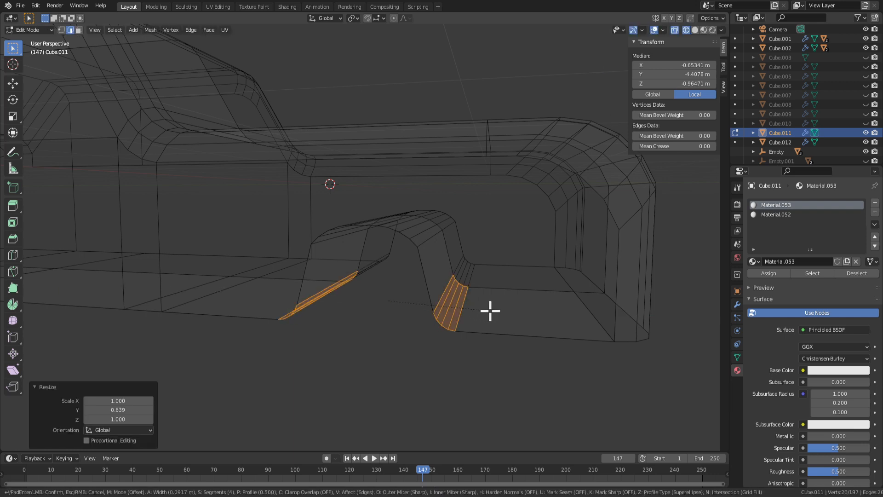
key(Escape)
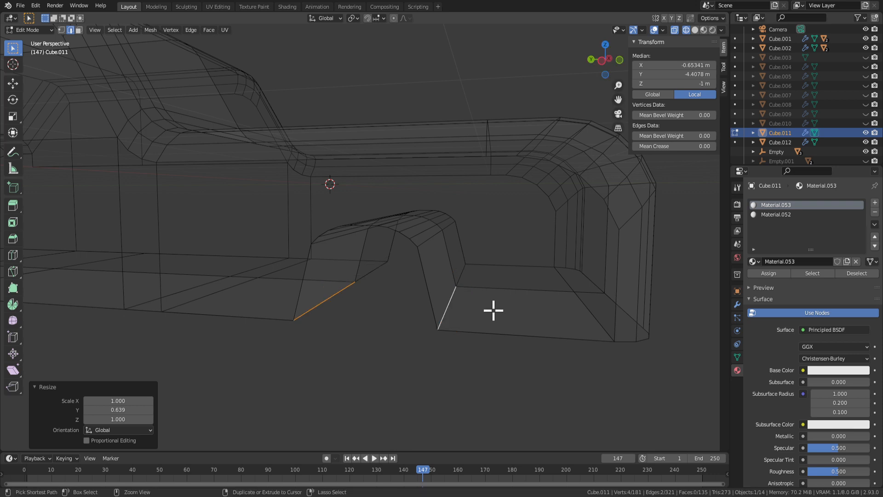
click(421, 342)
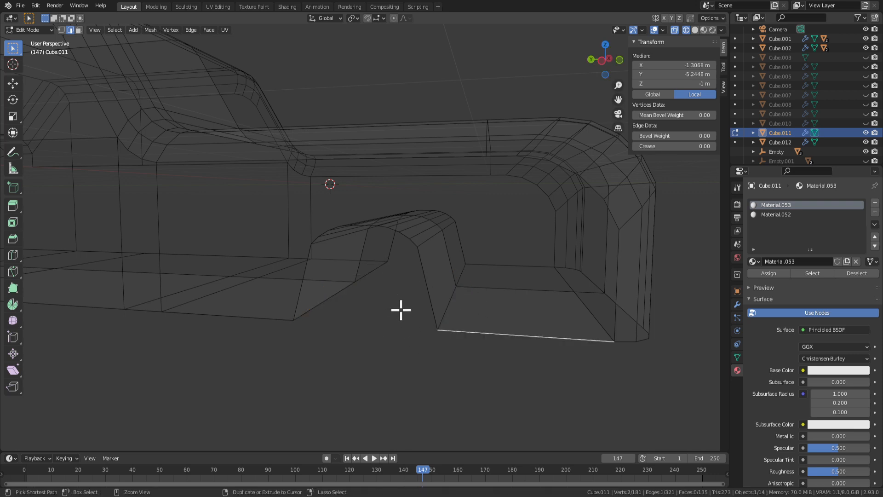
scroll(414, 368, down, 6)
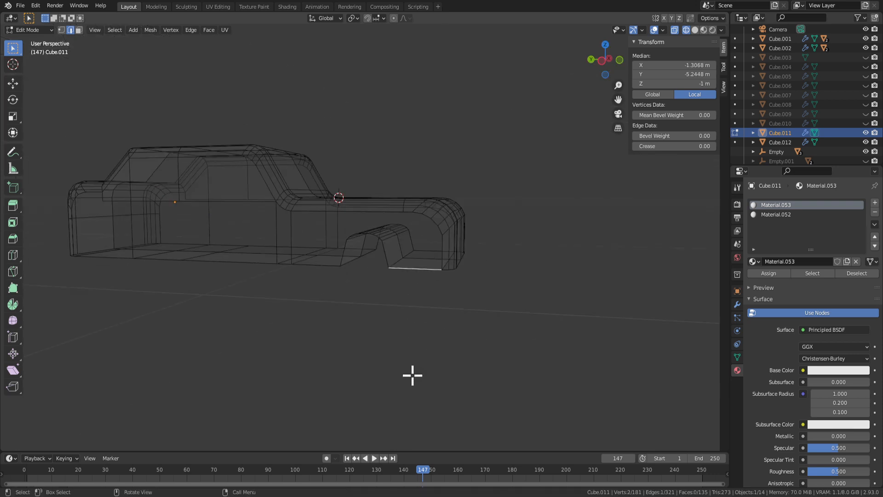
Undo the base scaling, the arch bevel and the strip raise, back to the flat bottom with its loop cuts.
key(ctrl+z)
key(ctrl+z)
key(ctrl+z)
key(ctrl+z)
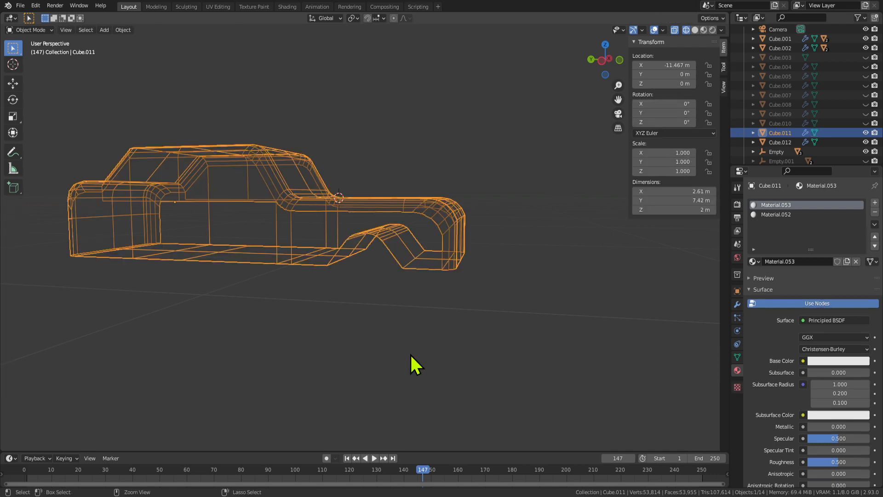
key(ctrl+z)
key(ctrl+z)
Raise the middle strip of the bottom under the hood about 0.29 m along Z.
scroll(408, 342, up, 4)
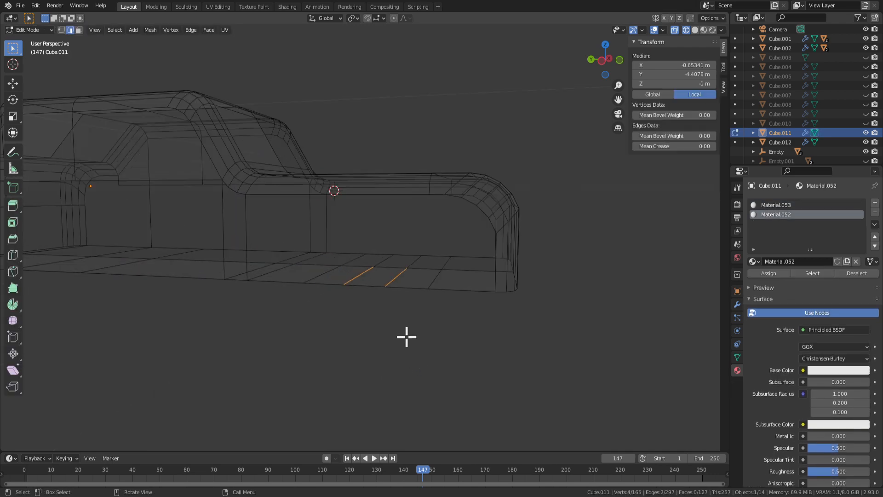
click(375, 276)
key(g)
key(z)
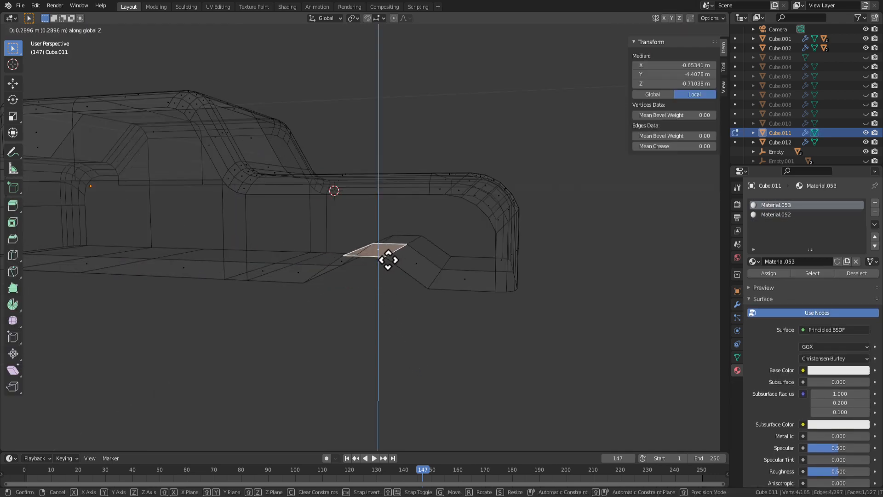
click(390, 261)
Select the arch's two upper and two lower cross edges and try to bevel them together.
key(2)
alt+click(430, 278)
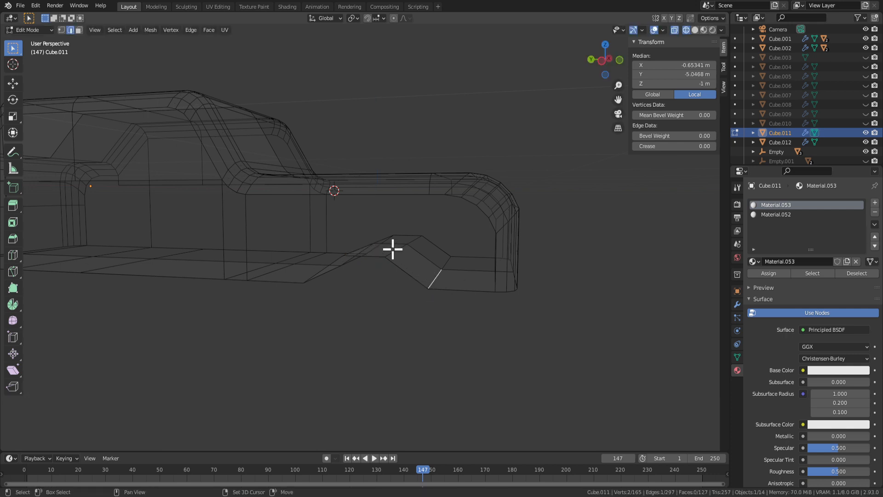
alt+shift+click(391, 251)
middle_drag(359, 254, 529, 312)
alt+shift+click(406, 276)
alt+shift+click(371, 298)
key(ctrl+b)
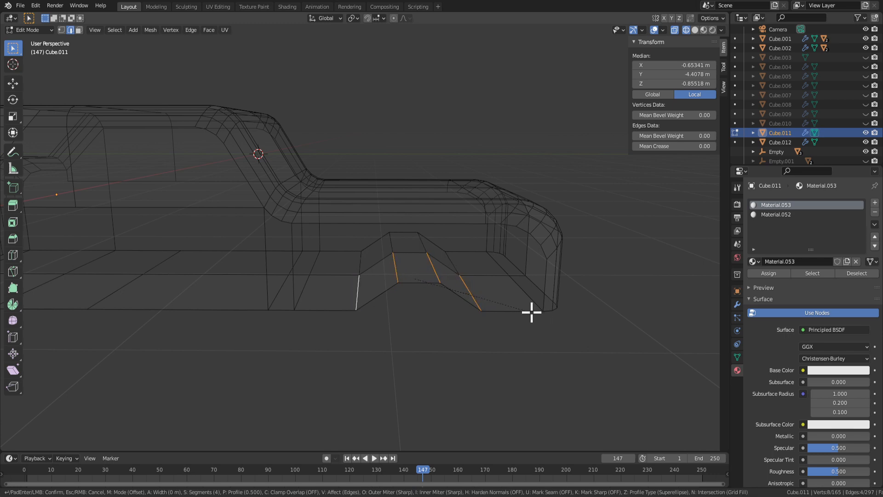
key(Escape)
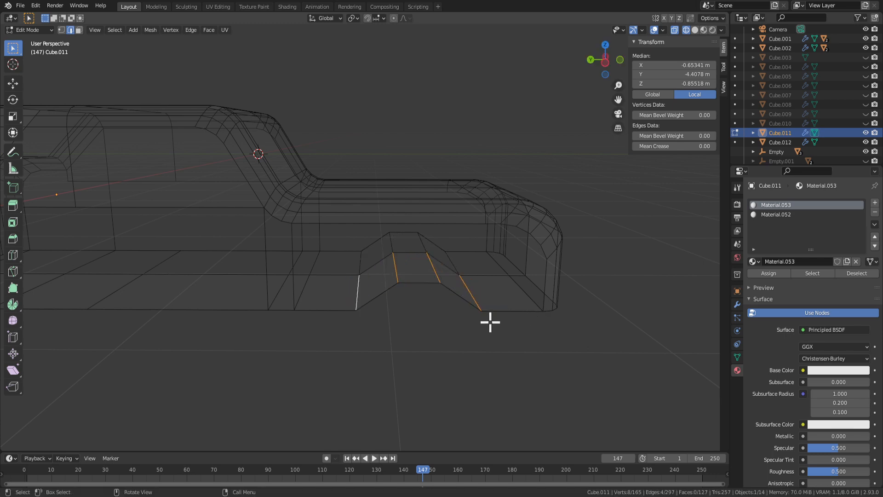
Bevel the raised arch face's edges with a width of about 0.13 m and 4 segments.
mouse_move(489, 322)
middle_down()
mouse_move(470, 275)
mouse_move(422, 256)
mouse_move(426, 240)
middle_up()
key(3)
click(434, 195)
middle_drag(434, 195, 445, 229)
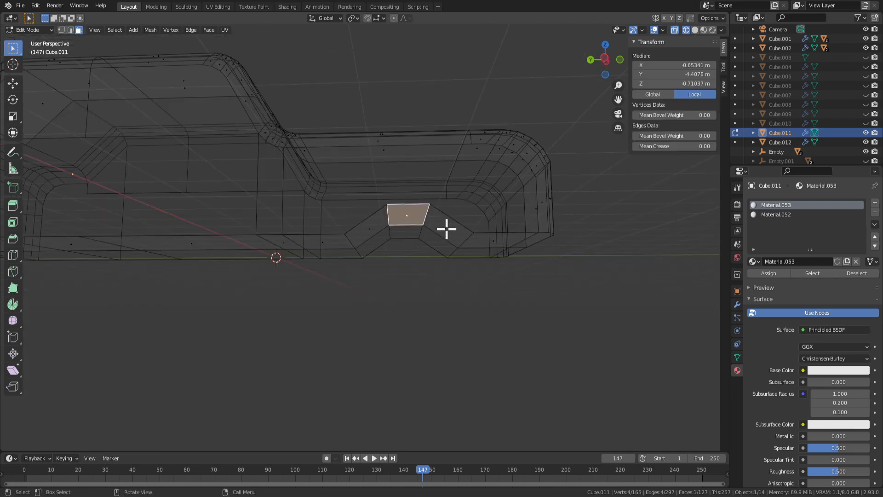
key(ctrl+b)
scroll(456, 239, up, 3)
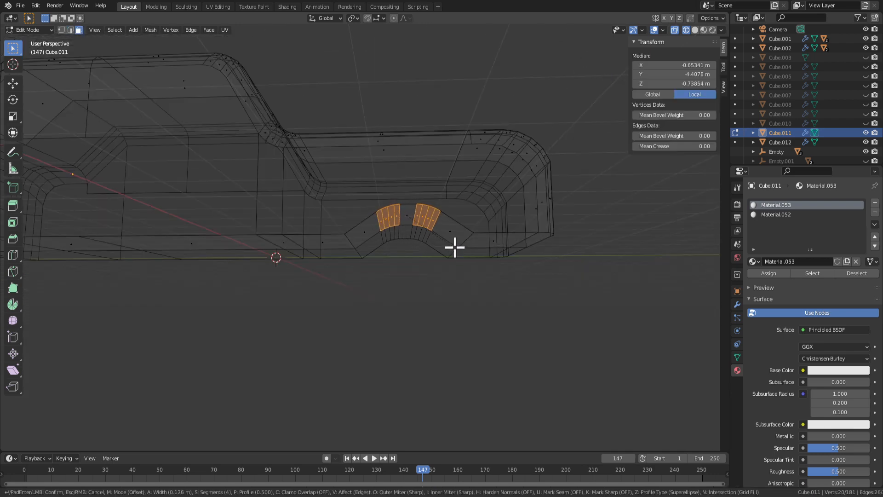
click(459, 250)
Move the beveled top of the arch further up along Z.
middle_drag(459, 250, 457, 293)
key(g)
key(z)
click(465, 250)
Select the arch's two lower edges and try to bevel them.
key(2)
click(434, 290)
middle_drag(514, 305, 534, 301)
key(ctrl+b)
right_click(519, 302)
Scale the arch's two lower edges by 0.761 along Y and try beveling them.
key(s)
key(x)
right_click(516, 282)
key(s)
key(y)
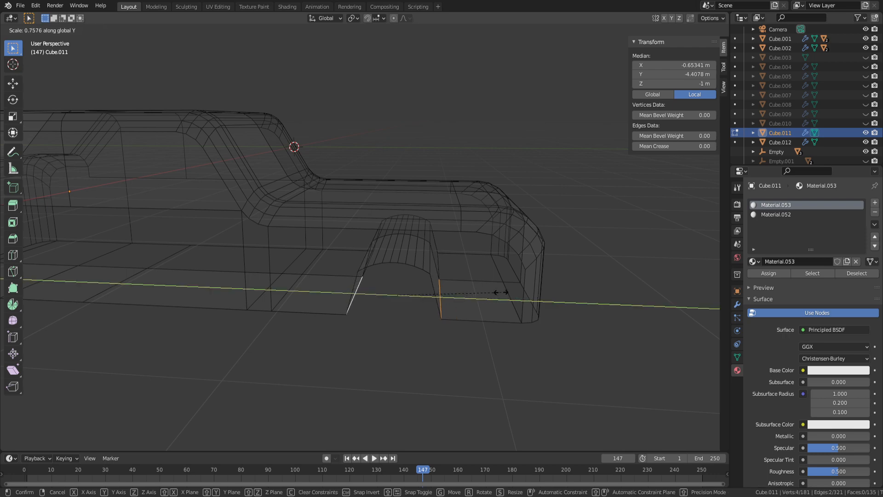
click(499, 292)
key(ctrl+b)
right_click(497, 283)
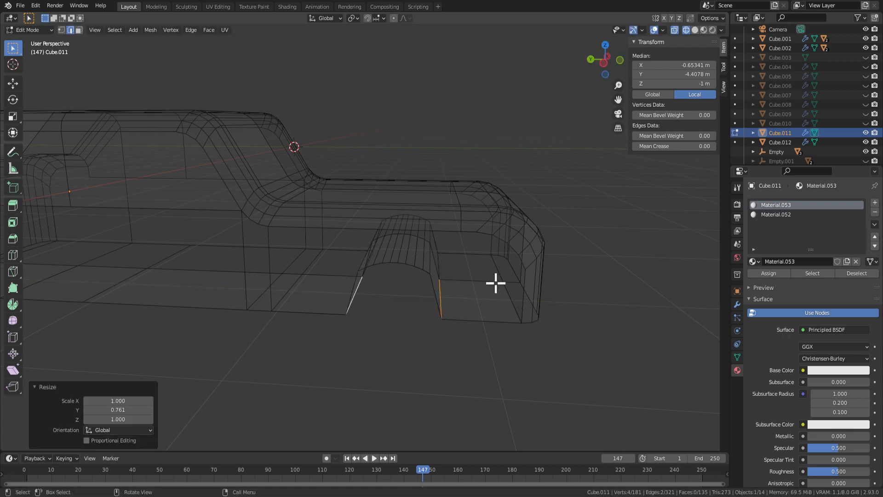
Bevel the two edges where the arch's curved top meets its sides, about 0.135 m wide with 4 segments.
mouse_move(495, 282)
middle_down()
mouse_move(388, 233)
mouse_move(508, 274)
middle_up()
click(394, 248)
key(ctrl+b)
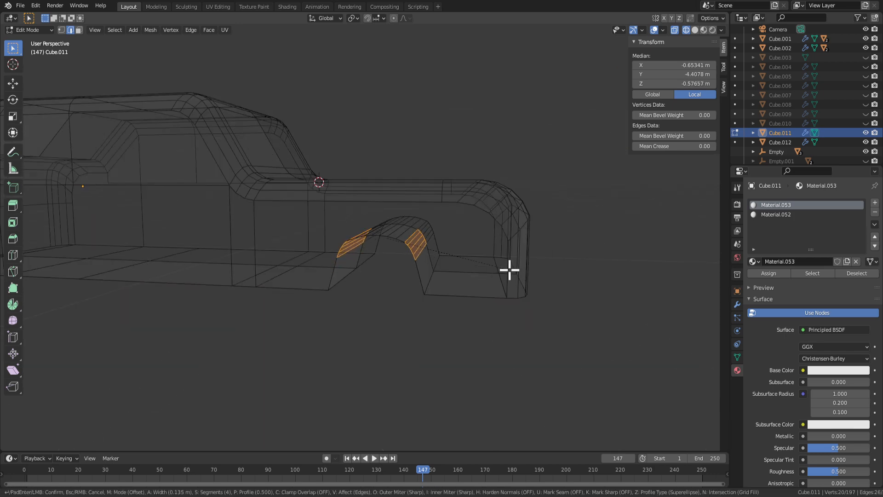
click(511, 271)
Grow the selection to the arch's side faces and try to move them along Z.
key(ctrl+KP_Add)
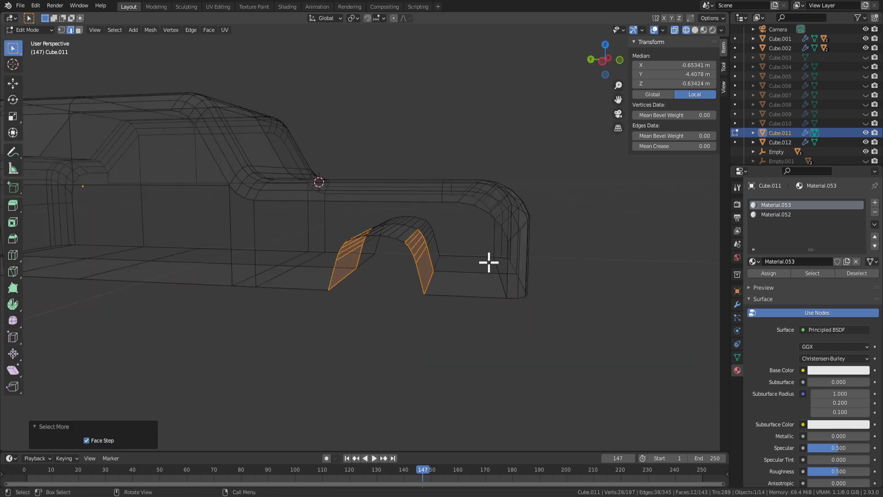
key(g)
key(z)
right_click(517, 287)
Undo the arch's bevels, top move and base scaling, back to the plain raised strip.
key(ctrl+z)
key(ctrl+z)
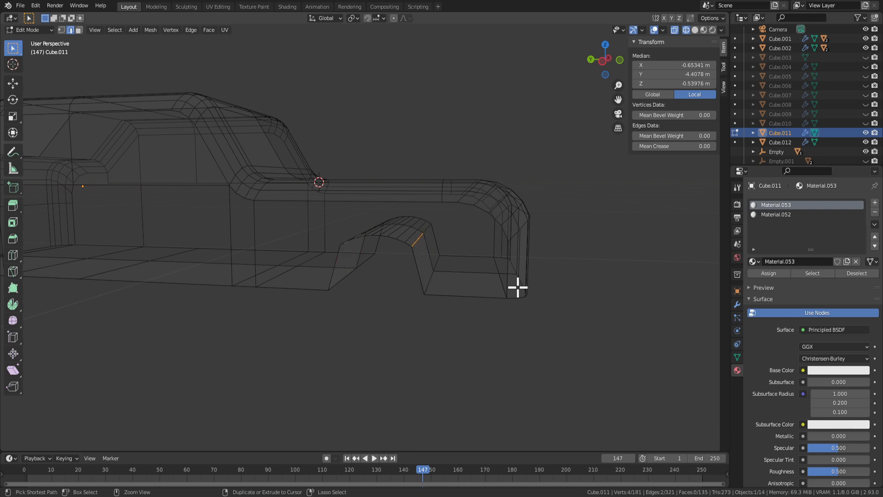
key(ctrl+z)
key(ctrl+z)
key(ctrl+z)
key(ctrl+z)
middle_drag(435, 270, 449, 347)
key(ctrl+z)
key(ctrl+z)
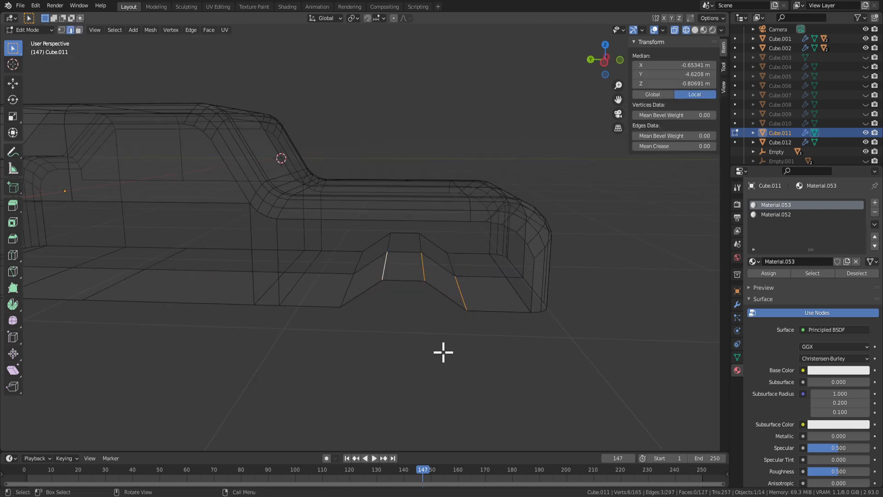
key(ctrl+z)
key(ctrl+t)
key(ctrl+r)
right_click(407, 266)
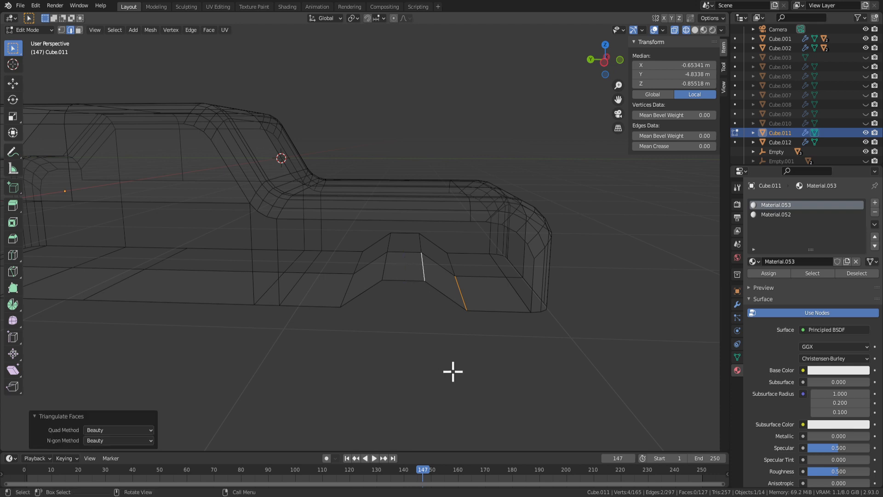
key(ctrl+z)
Add one centred loop cut across the raised arch face and try to bevel it.
key(ctrl+r)
click(410, 300)
right_click(410, 339)
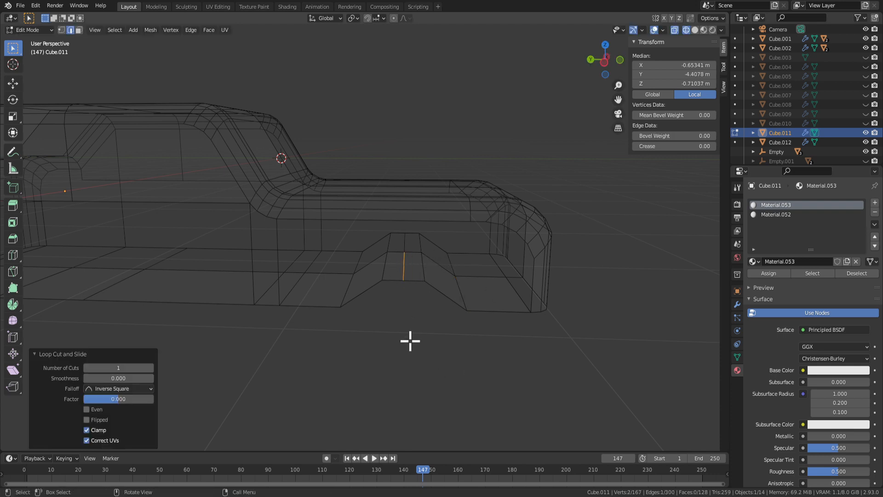
middle_drag(410, 339, 416, 305)
key(ctrl+b)
right_click(464, 331)
Undo the centre loop cut and the raise of the arch face.
key(ctrl+z)
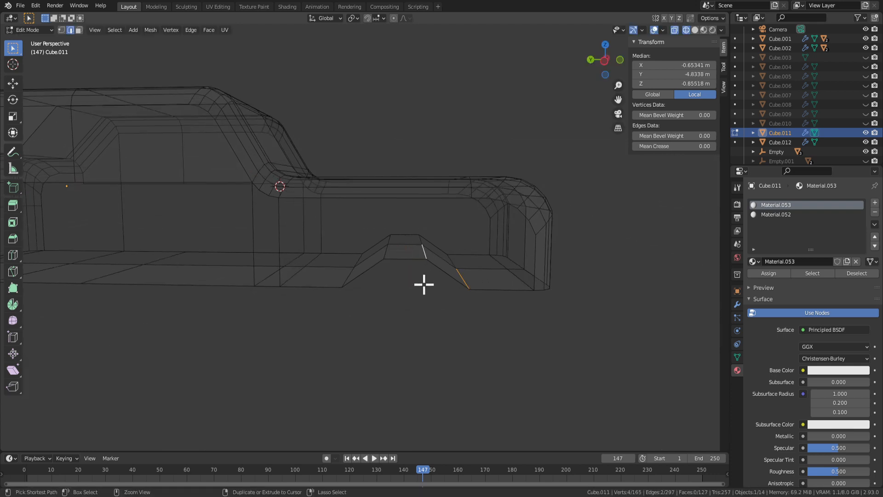
key(ctrl+z)
key(ctrl+z)
Dissolve the vertices of the two cuts dividing the widened bottom face under the hood.
middle_drag(419, 286, 453, 306)
key(x)
click(424, 271)
Split the bottom face with one centred loop cut and raise the new edge 0.391 m along Z.
key(ctrl+r)
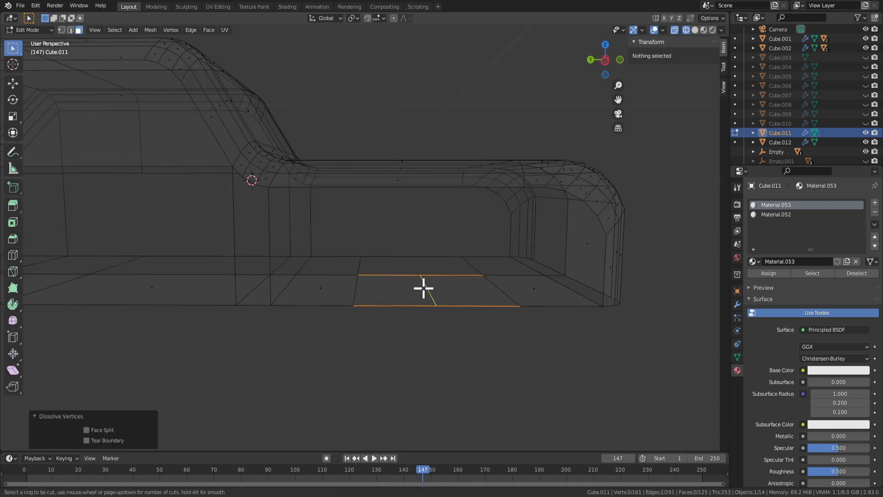
click(423, 288)
right_click(420, 282)
key(g)
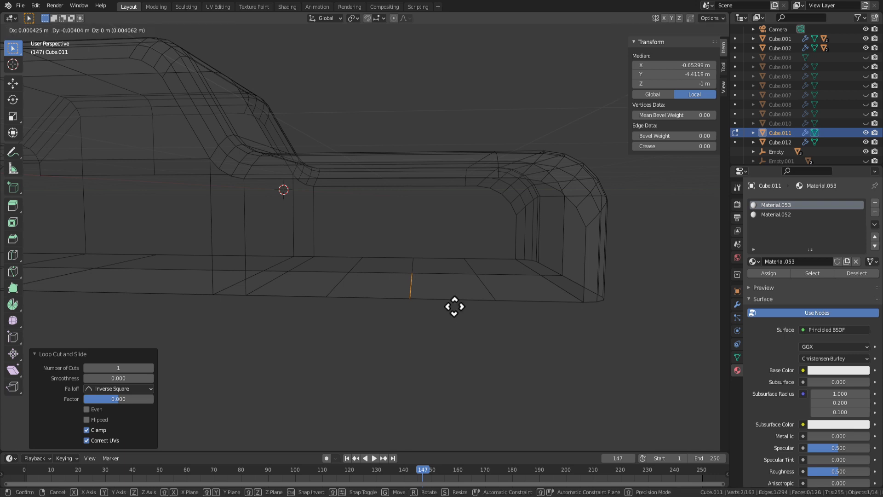
key(z)
click(453, 273)
Try to bevel the arch's peak edge about 0.405 m wide with 4 segments.
key(ctrl+r)
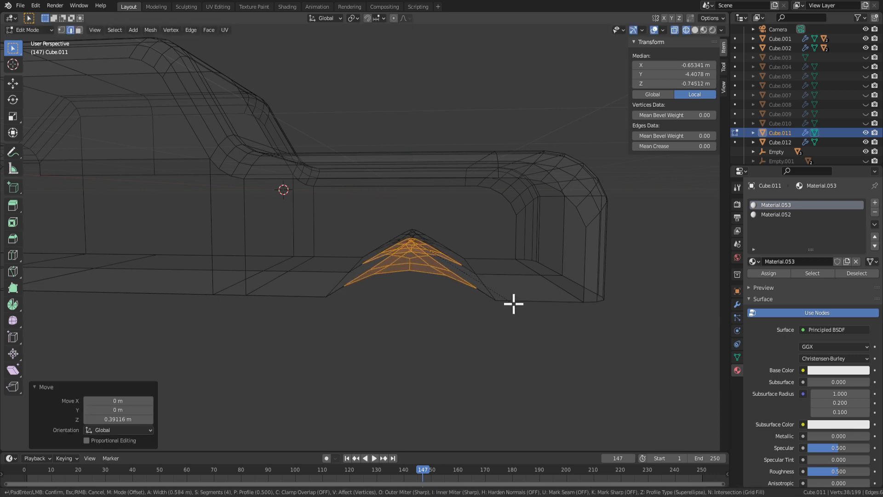
right_click(500, 308)
key(ctrl+b)
scroll(510, 311, up, 3)
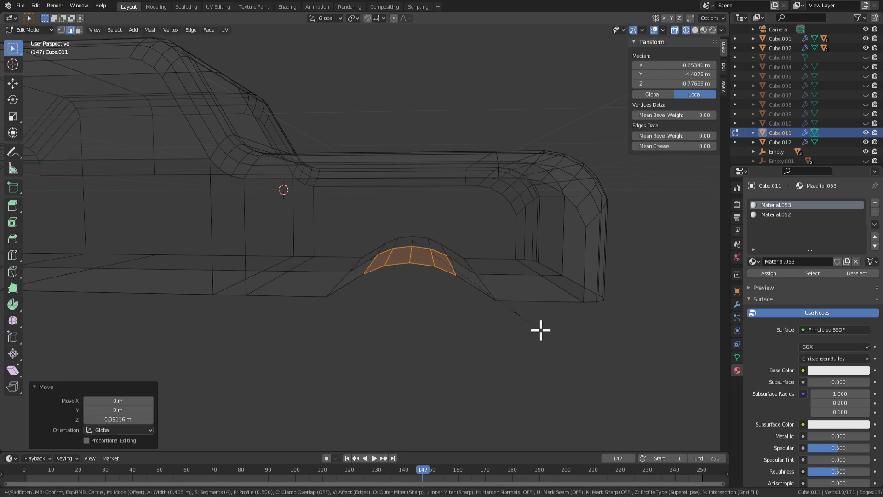
right_click(534, 323)
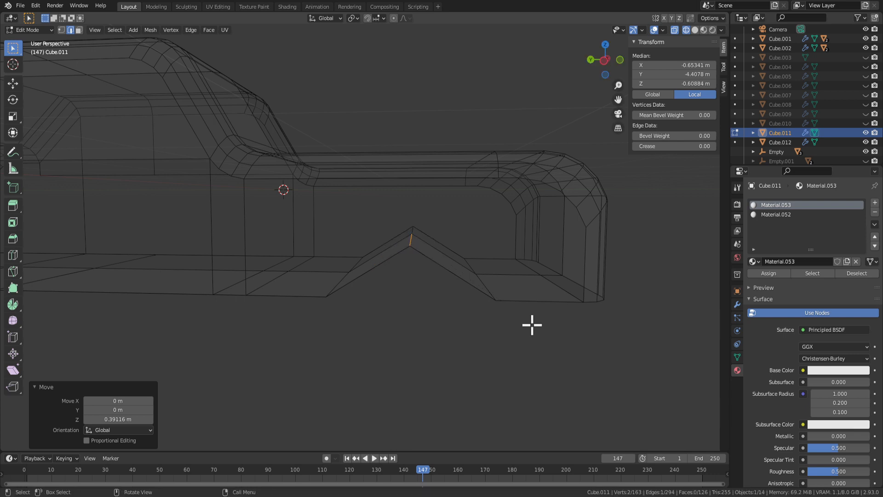
Add the arch's two base edges to the selected peak edge and try beveling all three about 0.219 m with 4 segments.
middle_drag(433, 320, 365, 292)
shift+click(364, 292)
middle_drag(518, 302, 462, 299)
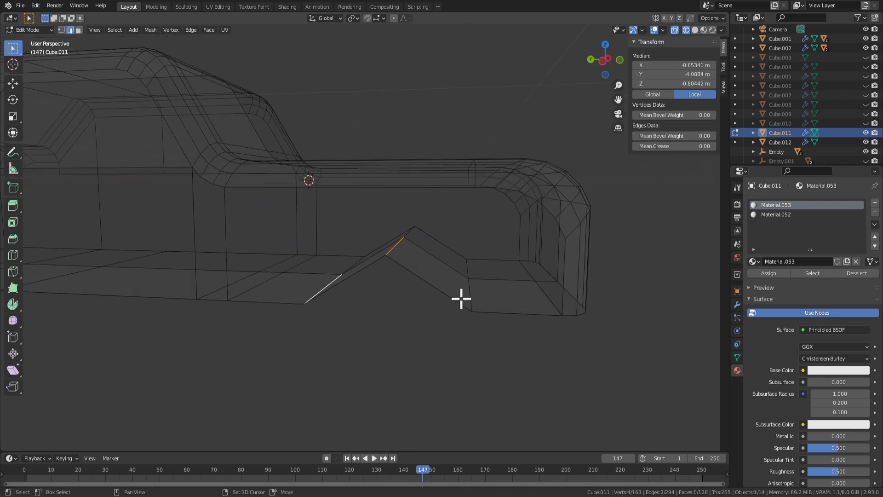
shift+click(471, 297)
key(ctrl+b)
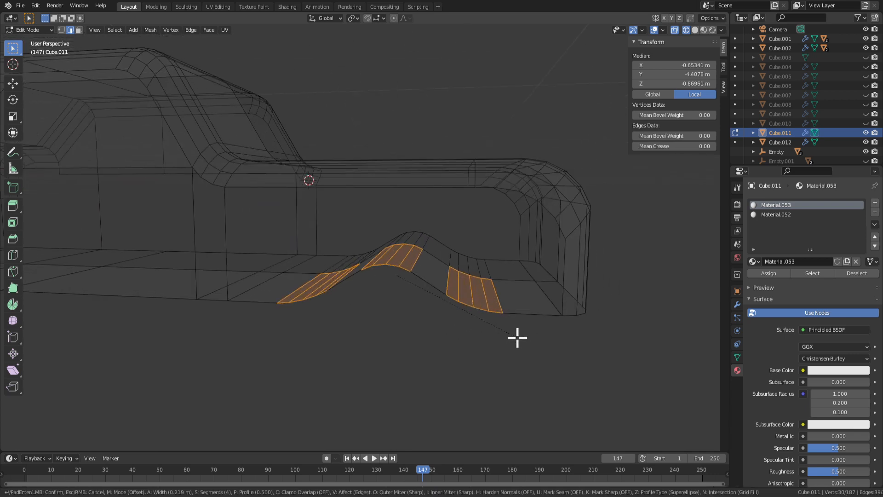
key(Escape)
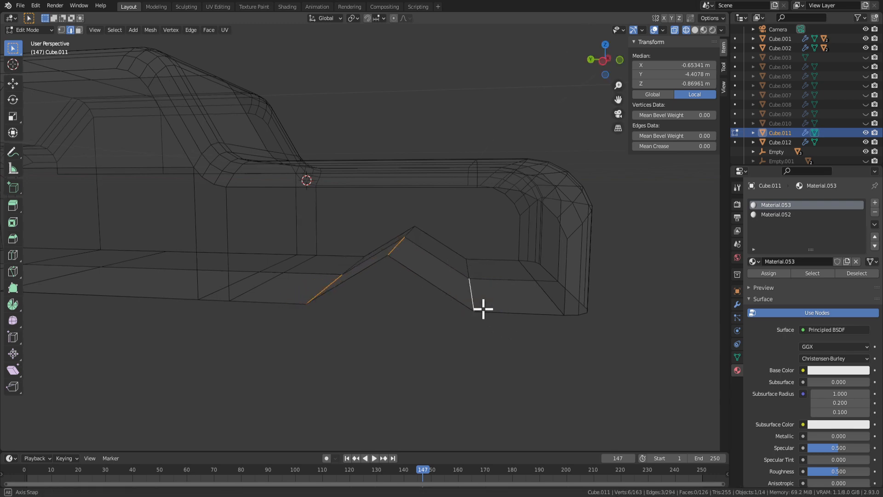
mouse_move(481, 307)
middle_down()
mouse_move(459, 318)
mouse_move(476, 311)
middle_up()
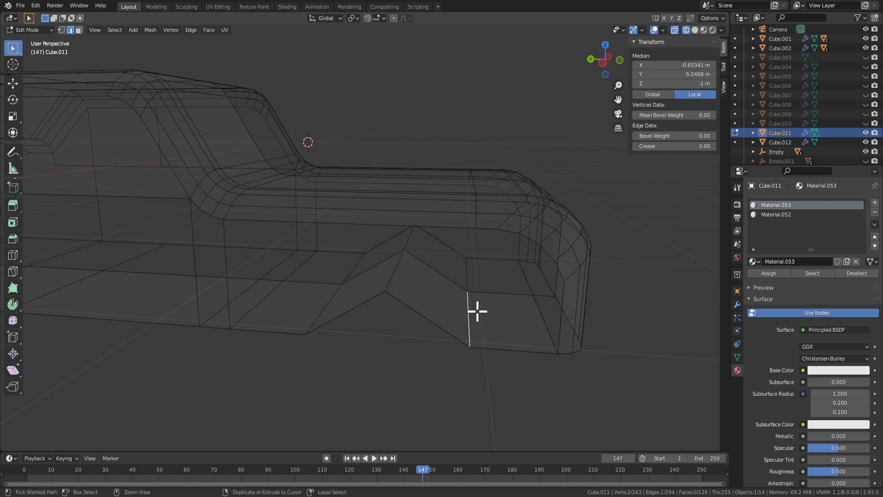
Bevel the arch's peak edge about 0.314 m wide with 4 segments and raise the rounded strip about 0.258 m along Z.
key(ctrl+b)
key(Escape)
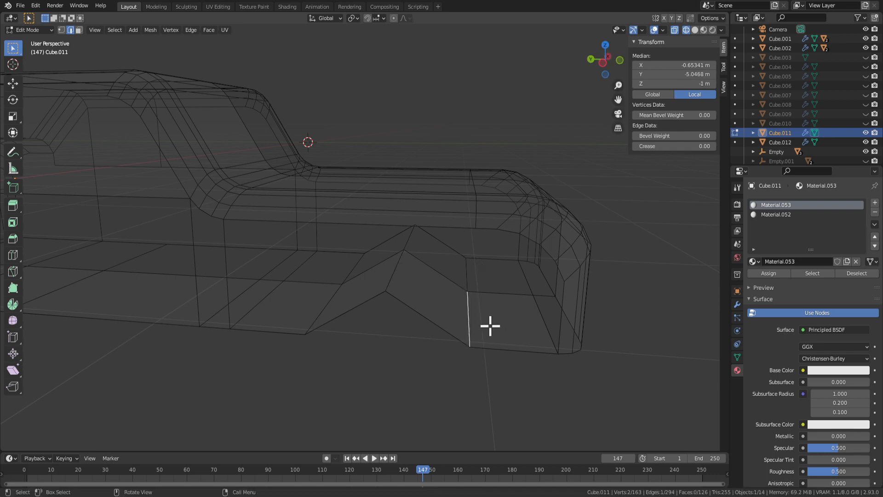
middle_drag(489, 327, 420, 283)
ctrl+click(426, 275)
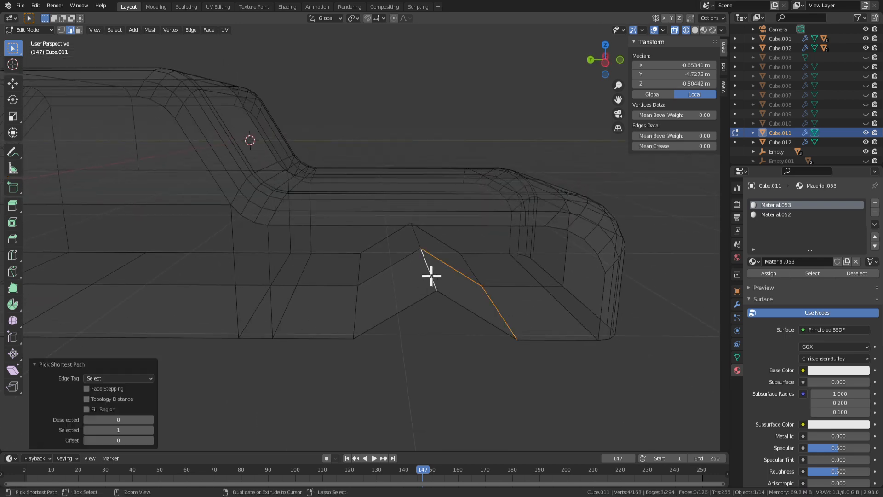
click(434, 281)
key(ctrl+b)
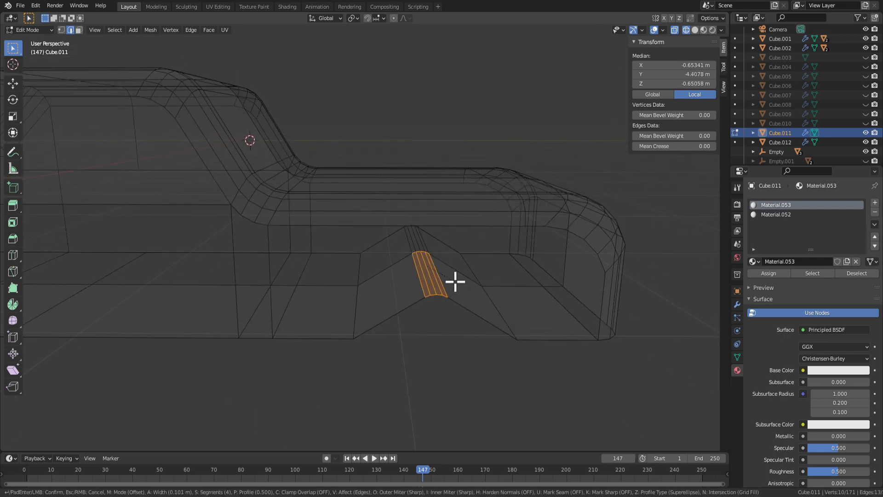
click(479, 285)
key(g)
key(z)
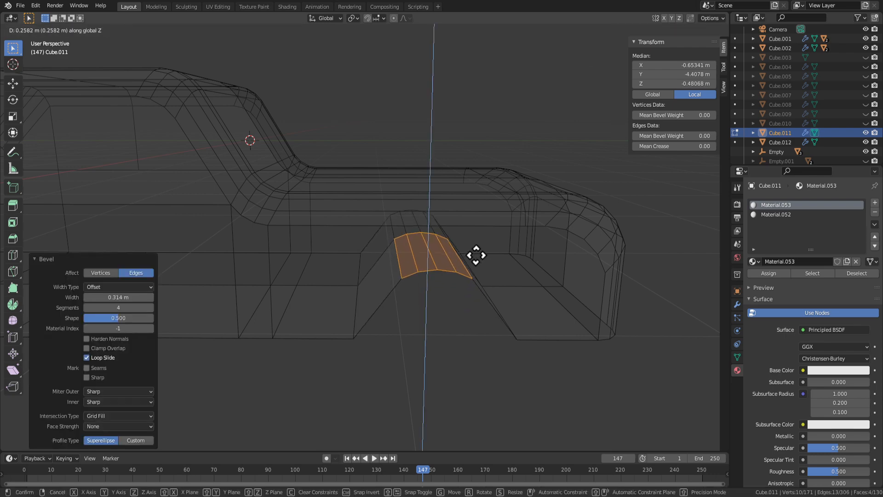
click(475, 255)
Try beveling the arch's base edge on the cabin side about 0.37 m wide with 4 segments.
middle_drag(475, 266, 392, 291)
click(317, 253)
key(ctrl+b)
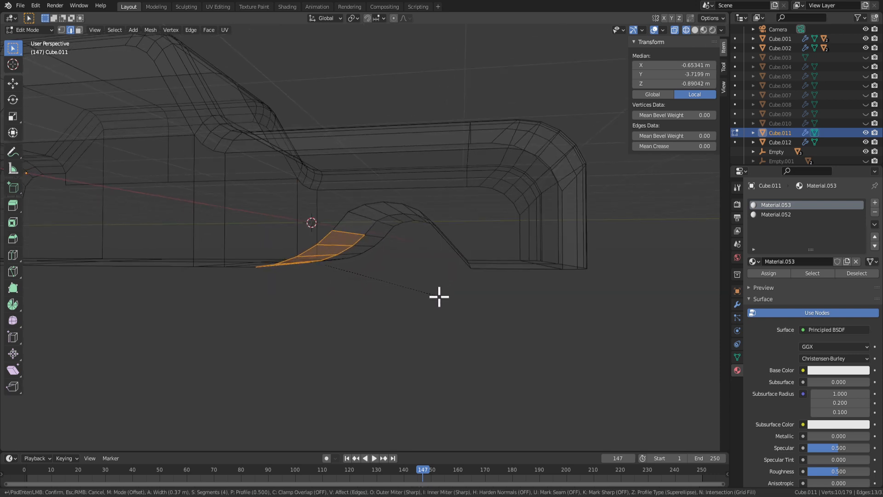
key(Escape)
middle_drag(427, 290, 444, 260)
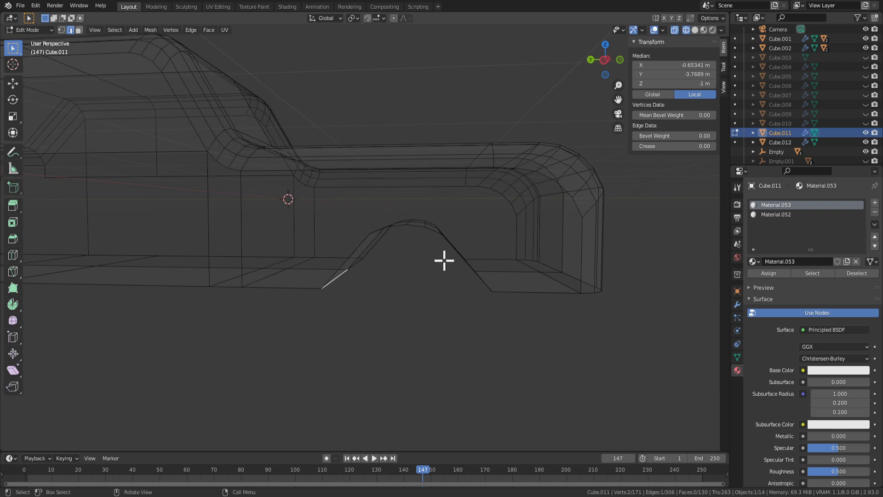
click(663, 30)
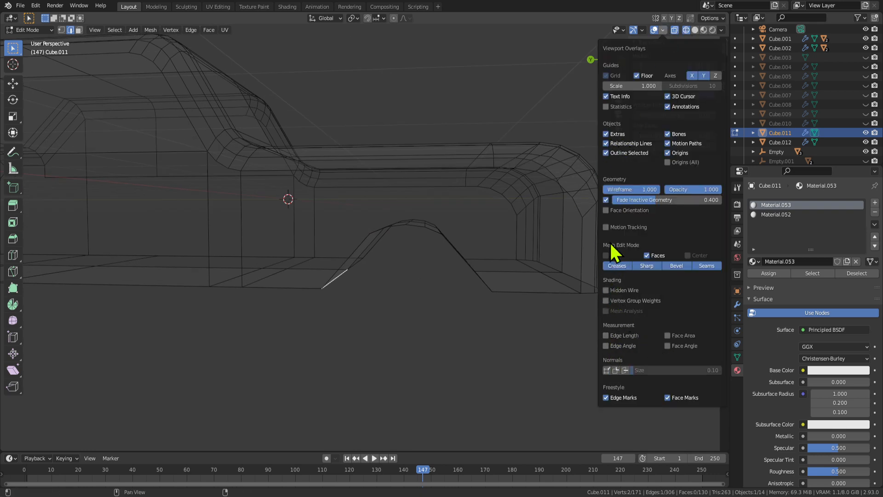
click(641, 30)
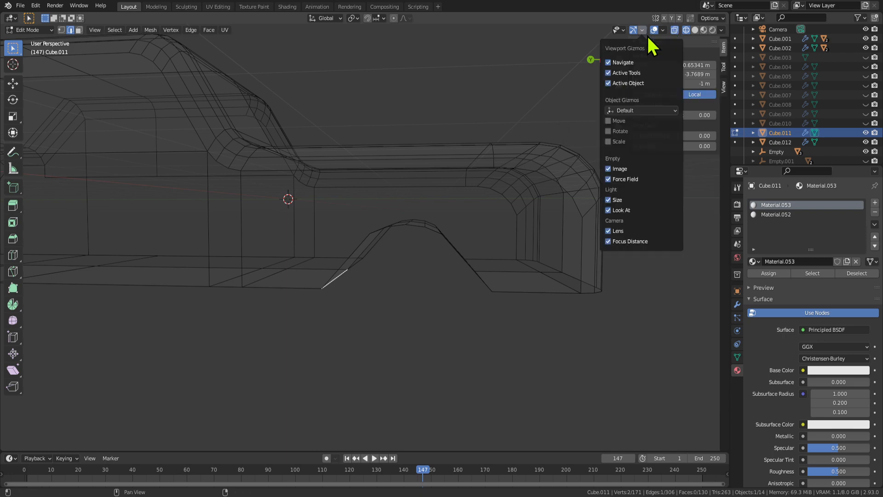
middle_drag(418, 308, 505, 281)
key(Tab)
key(Tab)
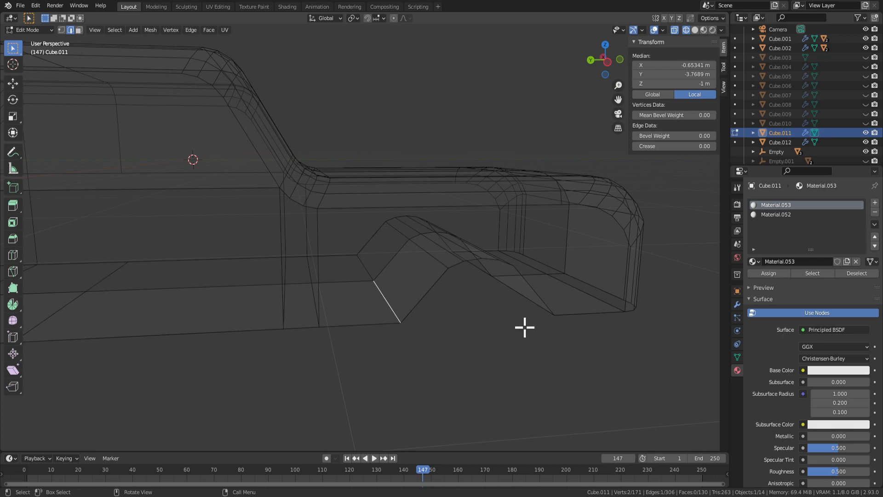
middle_drag(511, 288, 487, 290)
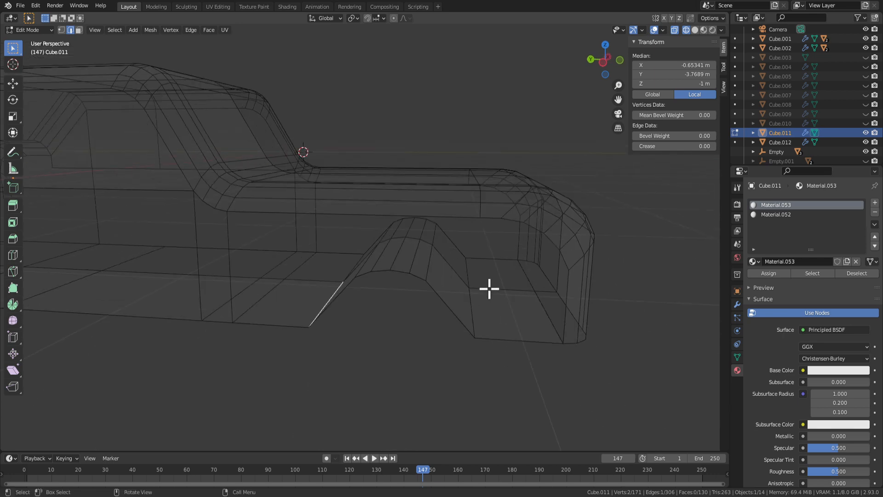
key(Tab)
key(Tab)
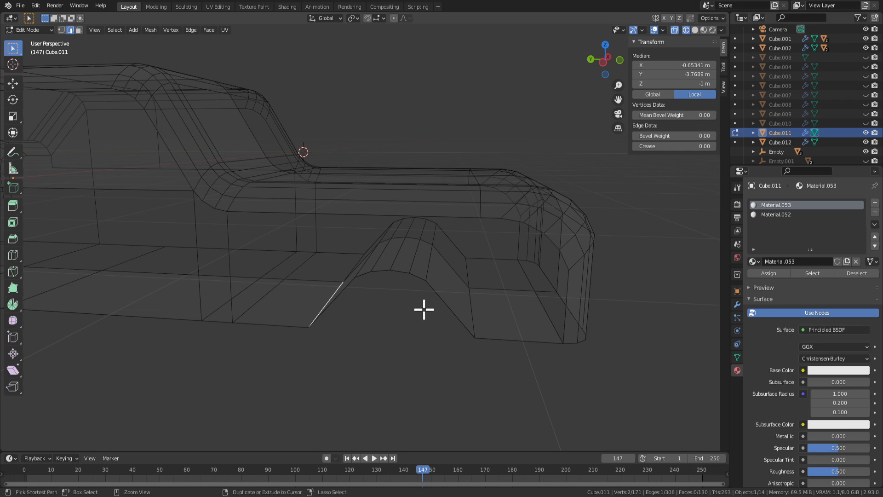
Undo the arch's bevel, raise and centred loop cut, back to the flat, undivided bottom face under the hood.
key(ctrl+z)
key(ctrl+z)
key(ctrl+z)
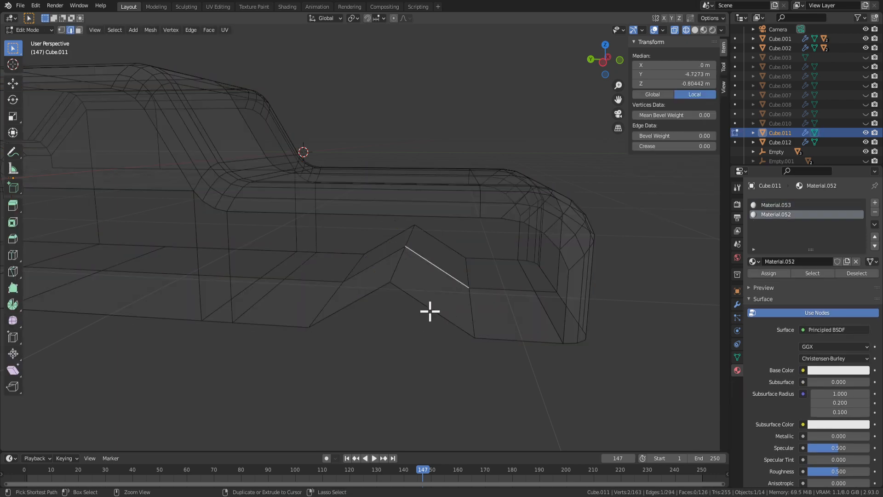
key(ctrl+z)
Divide the flat bottom face under the hood with 31 evenly spaced loop cuts.
key(ctrl+r)
scroll(407, 318, up, 6)
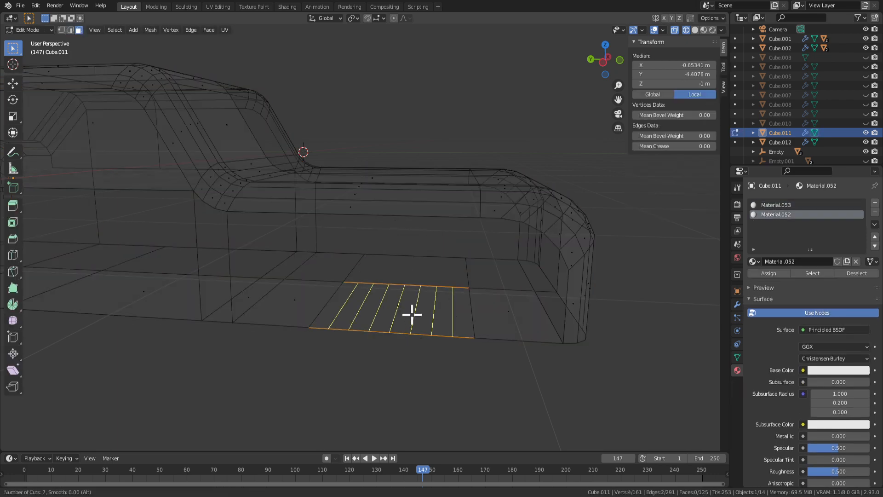
scroll(412, 314, up, 20)
click(414, 311)
right_click(414, 311)
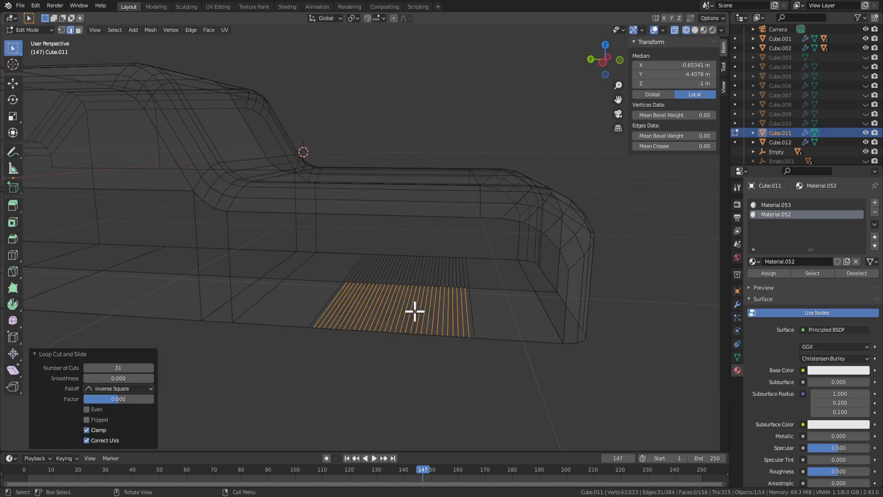
Select the central strip face and try raising it along Z using smooth proportional editing with a size of about 0.42.
key(3)
click(401, 307)
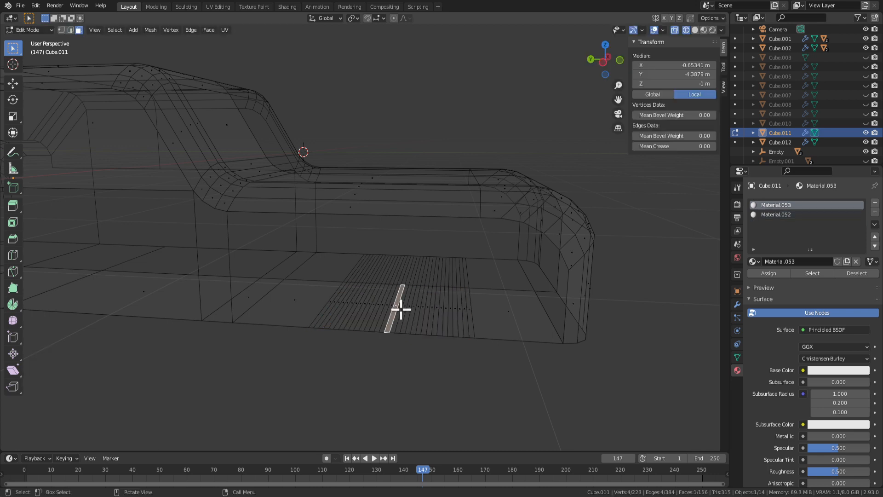
key(g)
key(z)
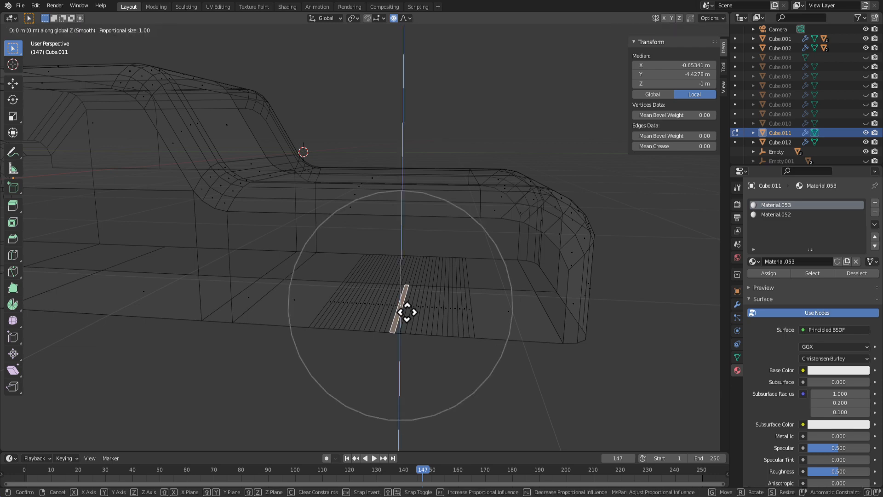
right_click(415, 260)
middle_drag(414, 260, 424, 261)
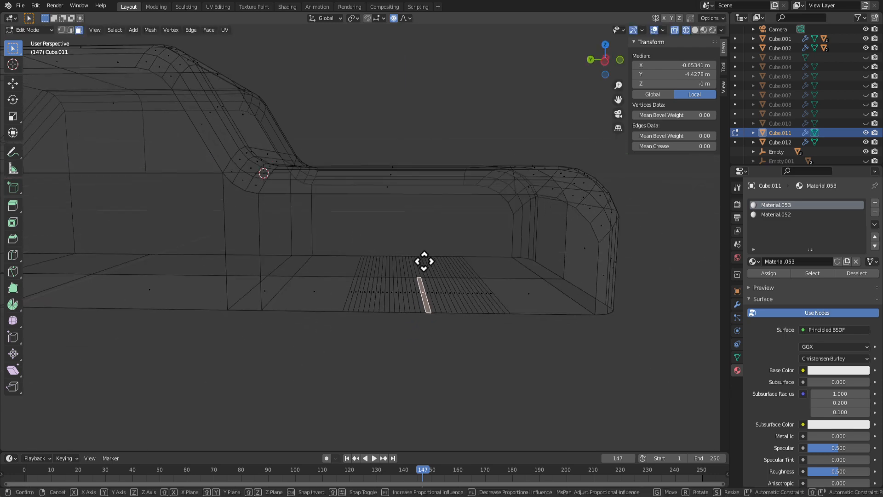
key(g)
key(z)
scroll(420, 239, up, 3)
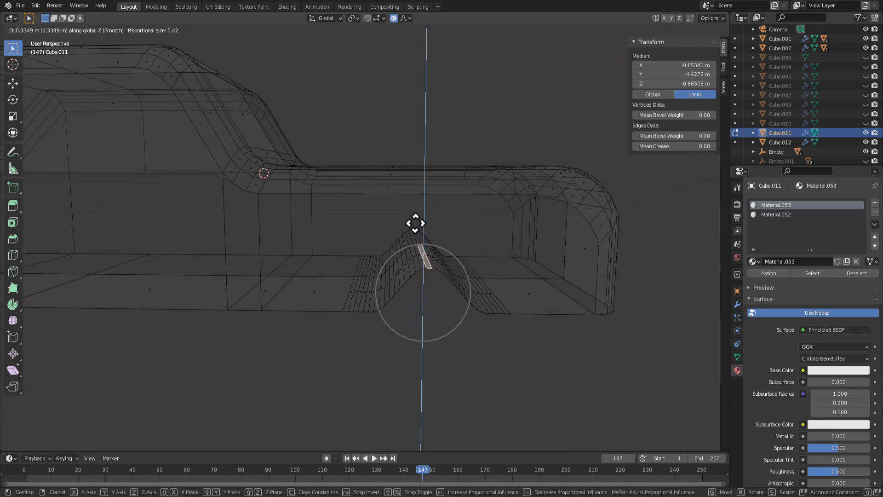
right_click(420, 221)
key(g)
key(z)
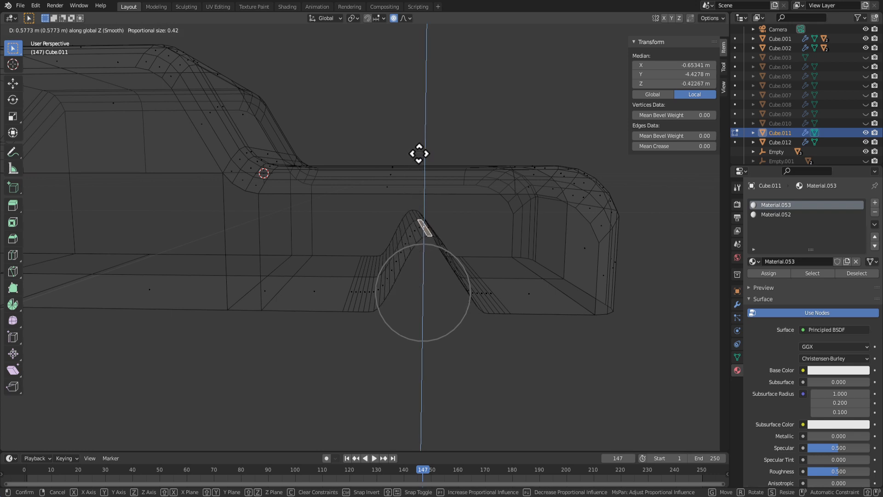
scroll(422, 186, down, 4)
right_click(422, 188)
key(g)
key(g)
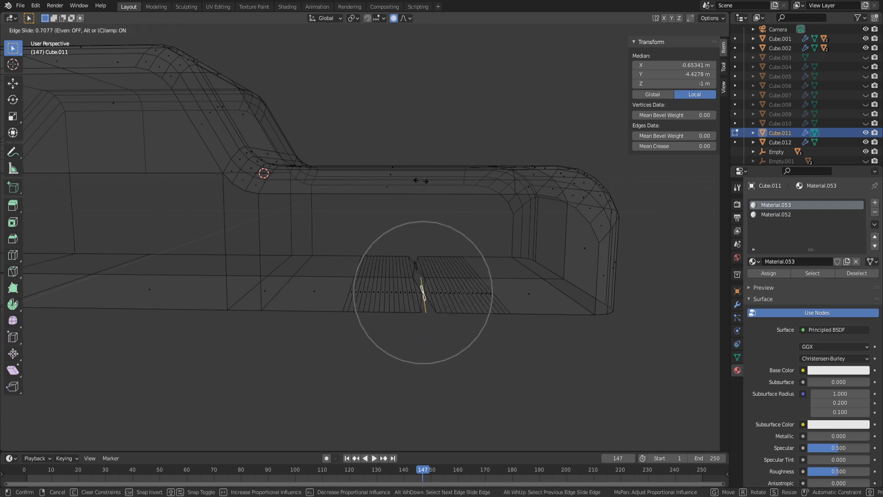
right_click(420, 181)
Raise the central strip about 0.535 m along Z with smooth proportional editing of size 0.424, and undo the move.
key(g)
key(z)
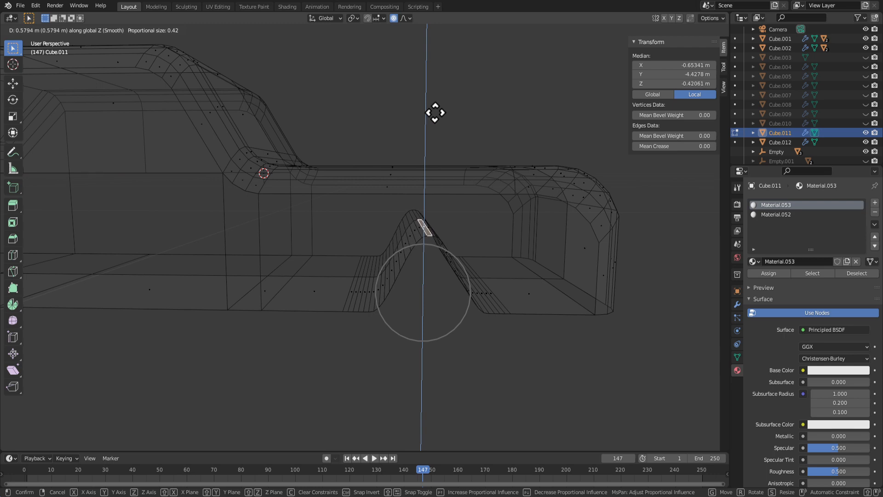
click(436, 118)
mouse_move(449, 205)
middle_down()
mouse_move(424, 199)
mouse_move(454, 211)
middle_up()
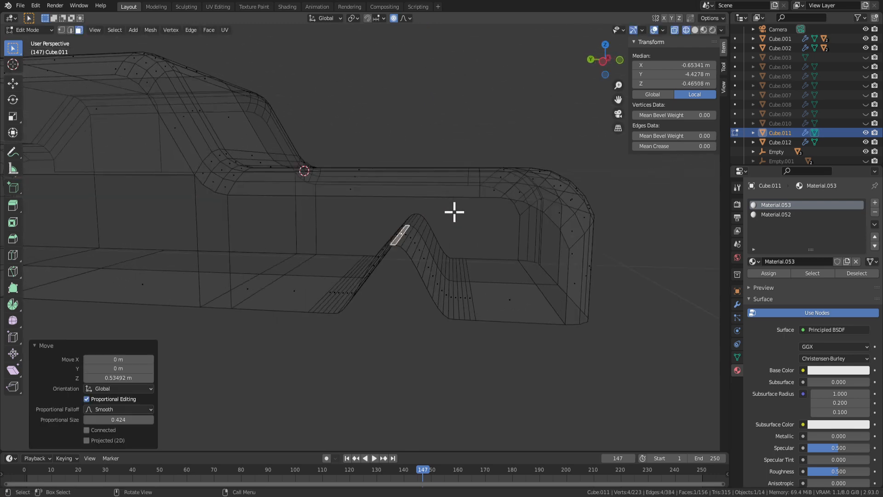
key(ctrl+z)
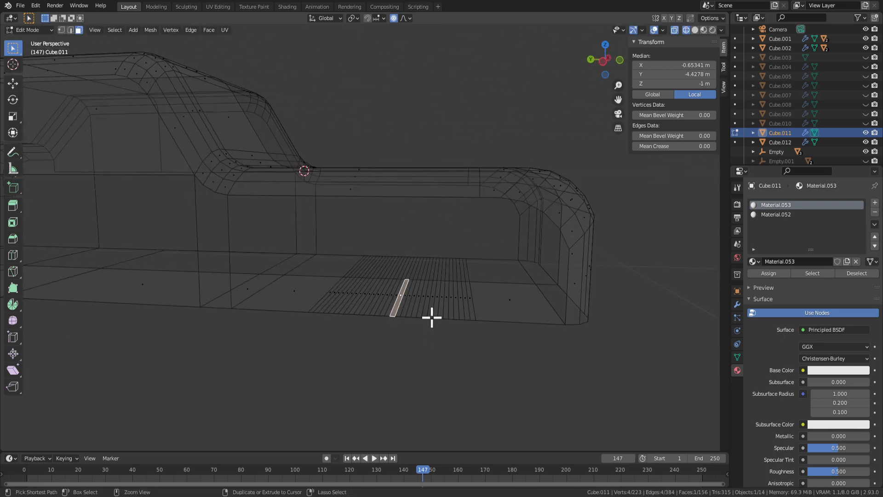
Grow the selection to 29 strip faces around the central one and try the To Sphere transform on them.
key(ctrl+KP_Add)
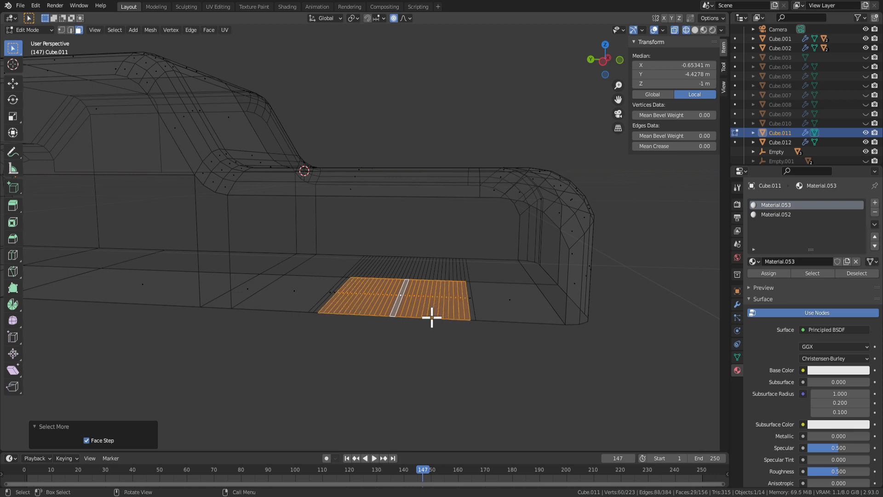
key(F3)
text(to sphere)
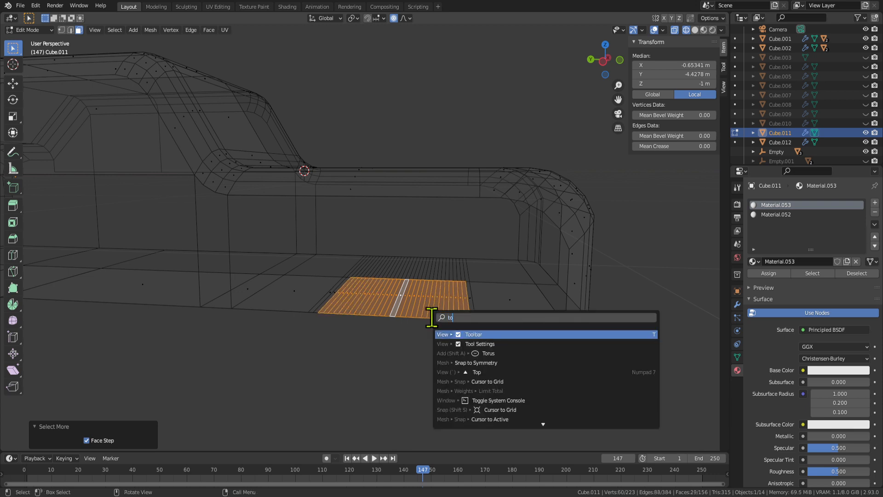
key(Return)
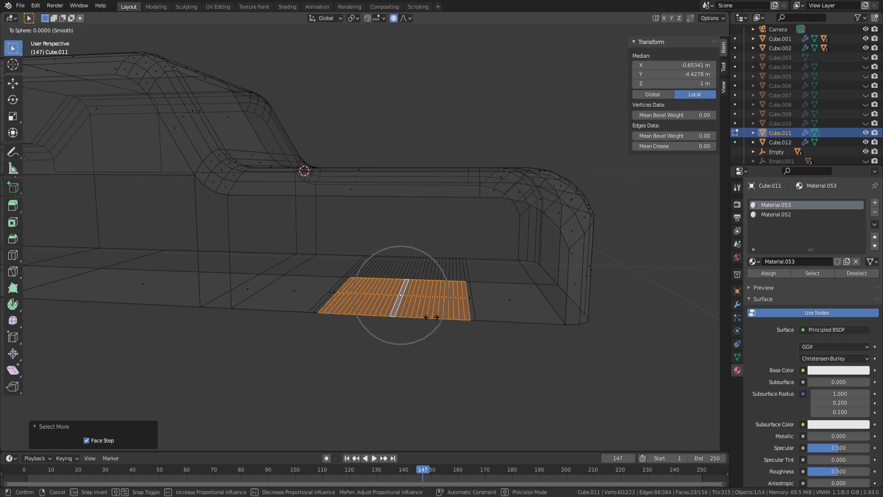
key(Escape)
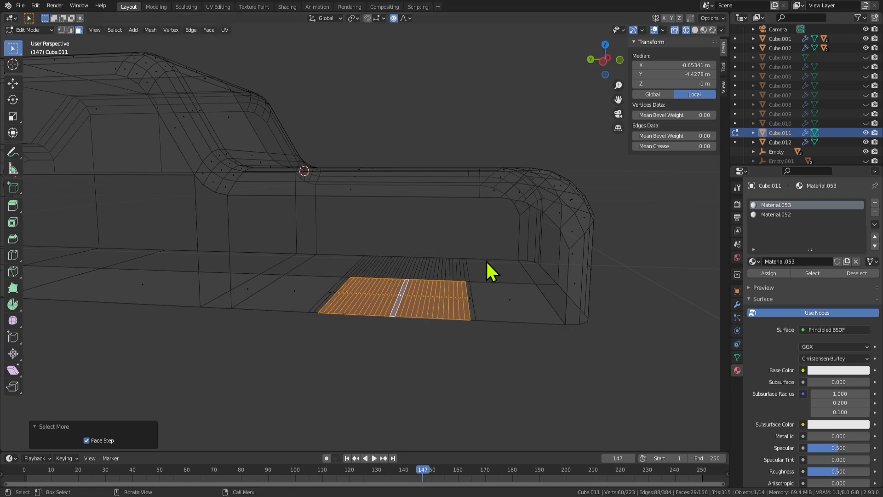
Turn off proportional editing and try raising the 29 selected strips along Z.
key(g)
key(z)
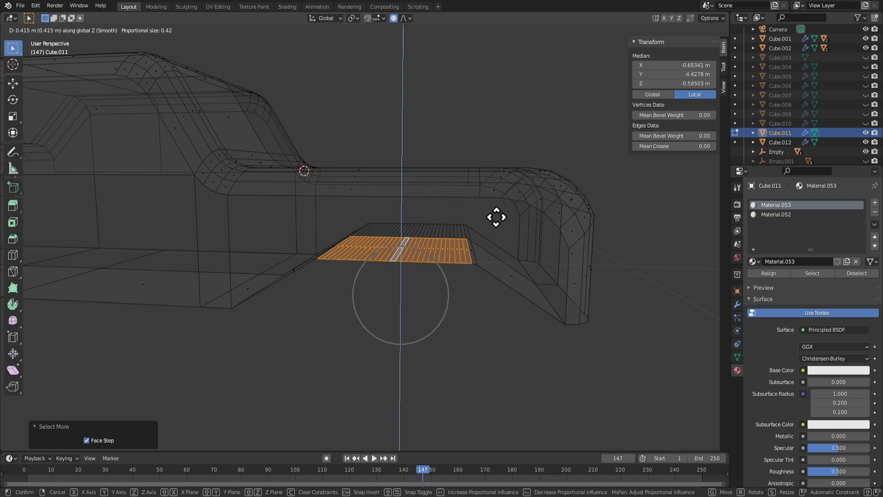
key(Escape)
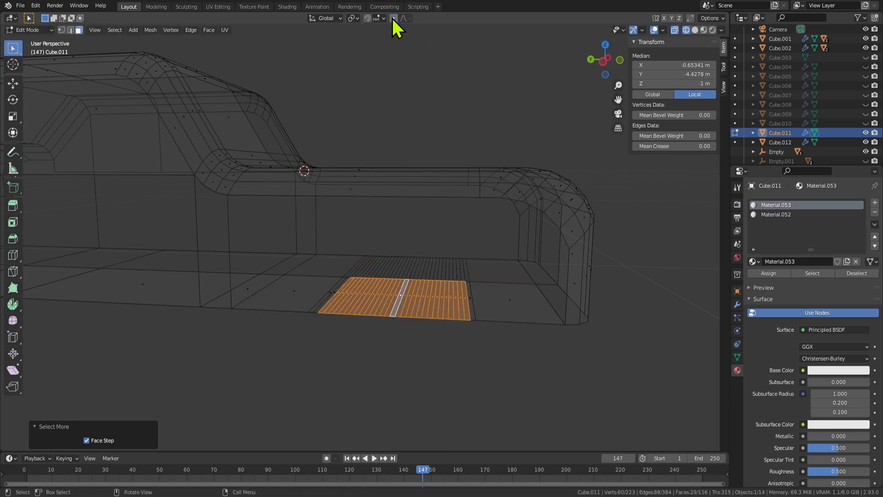
click(393, 18)
key(g)
key(z)
key(Escape)
middle_drag(330, 240, 375, 260)
key(ctrl+b)
key(Escape)
Raise the selected strips about 0.536 m along Z and try beveling them about 0.501 m wide with 4 segments.
key(g)
key(z)
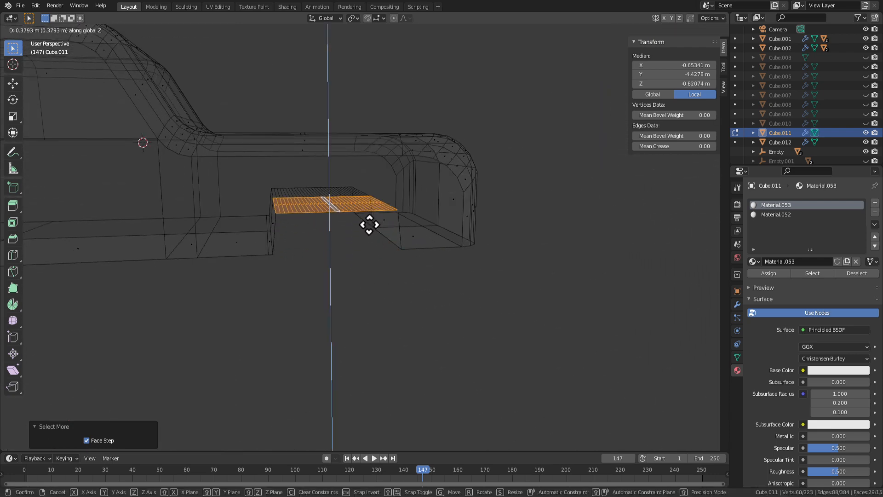
click(368, 211)
key(s)
key(x)
right_click(396, 218)
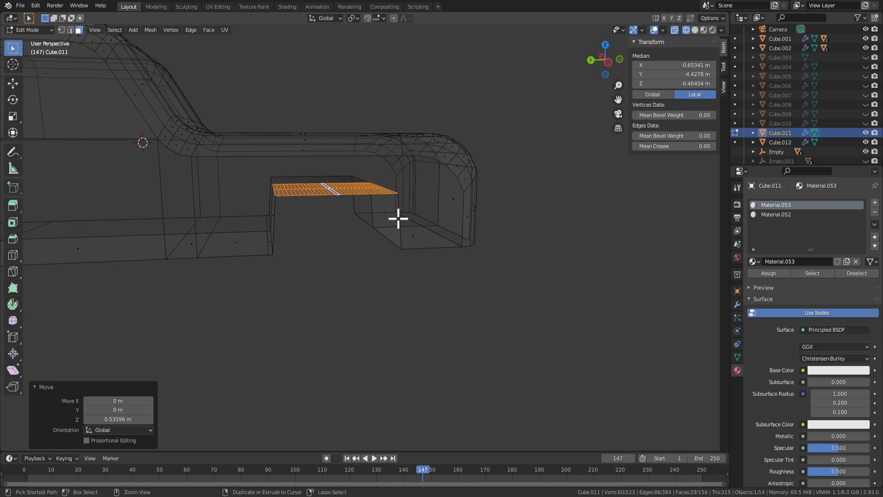
key(ctrl+b)
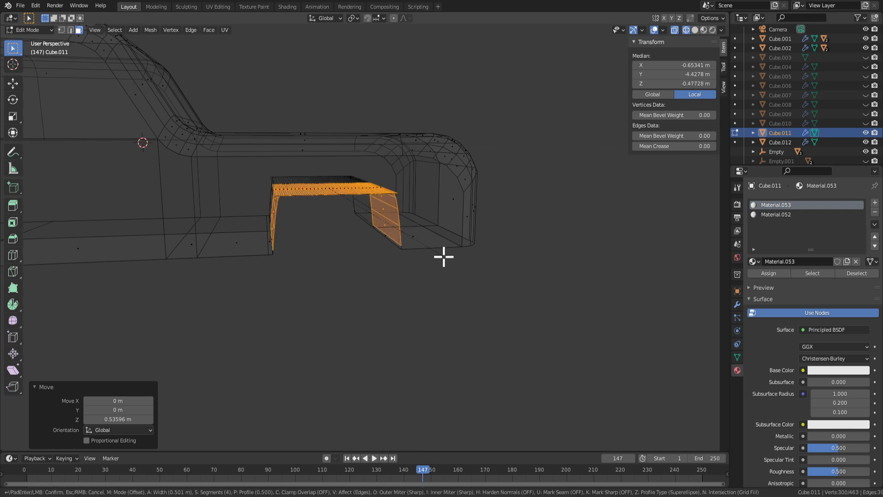
right_click(441, 252)
Undo the strips' raise and shrink the selection to the nine central strip faces.
middle_drag(441, 253, 399, 242)
key(ctrl+z)
scroll(399, 243, up, 2)
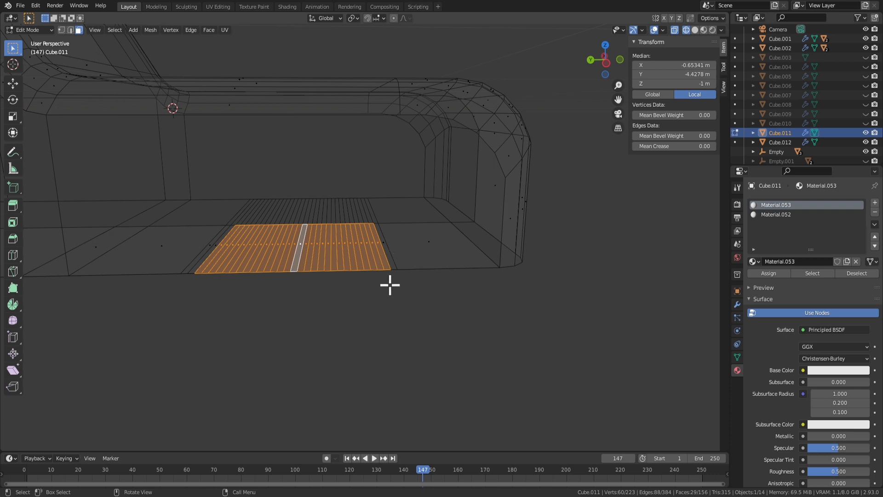
key(ctrl+KP_Subtract)
key(ctrl+KP_Subtract)
key(ctrl+KP_Subtract)
key(ctrl+KP_Subtract)
key(ctrl+KP_Subtract)
key(ctrl+KP_Subtract)
key(ctrl+KP_Subtract)
key(ctrl+KP_Subtract)
key(ctrl+KP_Subtract)
key(ctrl+KP_Subtract)
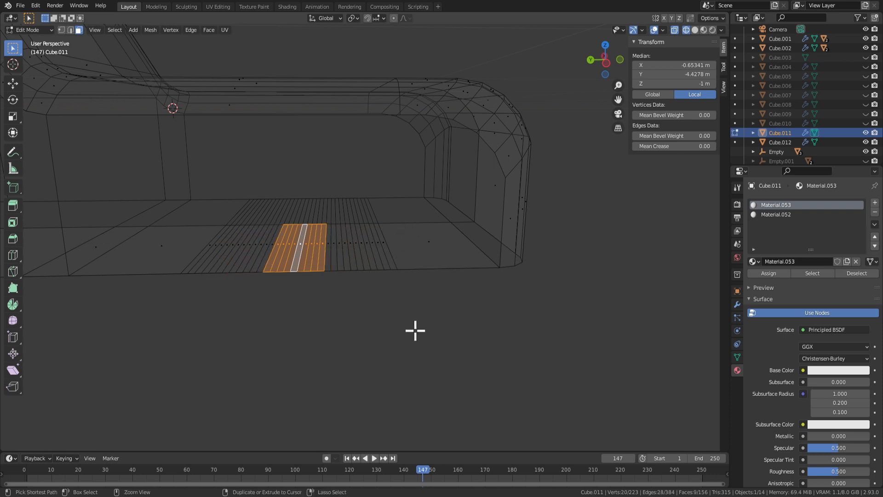
Undo the 31 loop cuts and earlier edits, back to the bottom divided by the original two cuts under the hood.
key(ctrl+z)
key(ctrl+z)
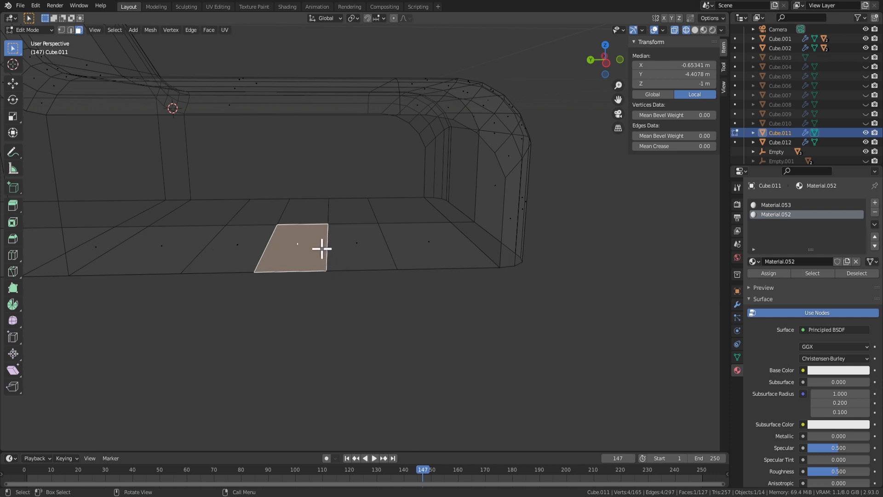
Undo the central cut in the bottom panel under the hood and extrude that panel upward about 0.536 m along Z.
key(ctrl+z)
key(ctrl+z)
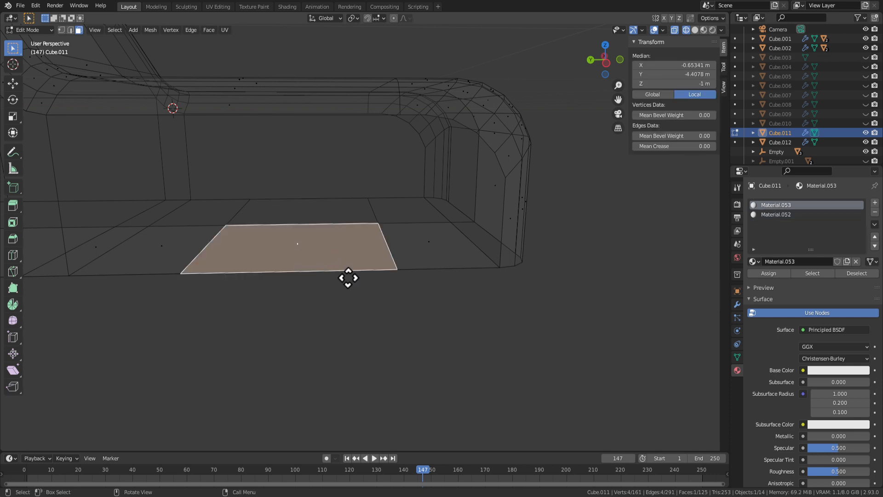
key(e)
click(351, 201)
Delete the outer and inner side faces of the extruded block to leave an open wheel arch notch.
click(295, 228)
key(x)
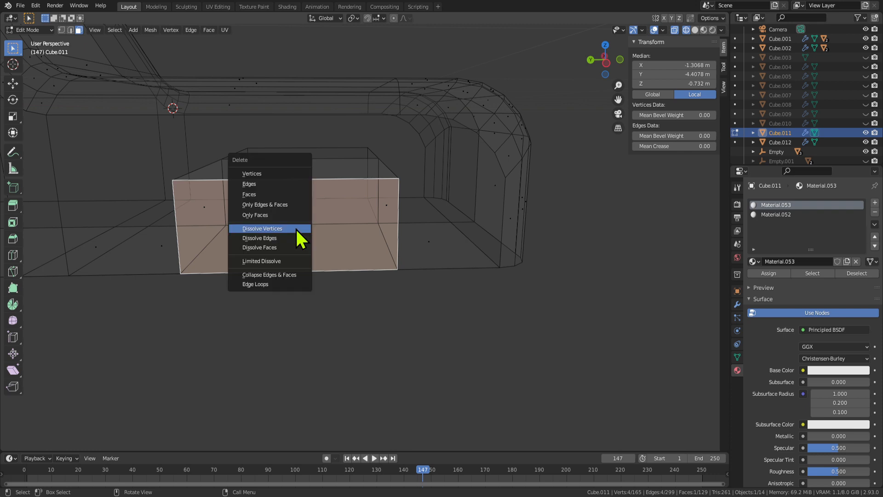
click(284, 195)
click(310, 221)
key(x)
click(311, 202)
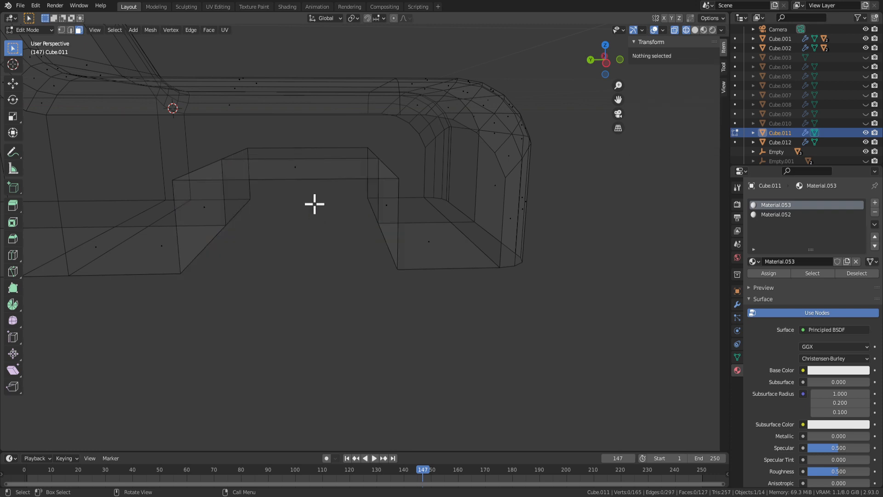
Try beveling the notch's two upper corner edges about 0.4 m wide with 4 segments and check the shape in Object Mode.
key(2)
click(211, 180)
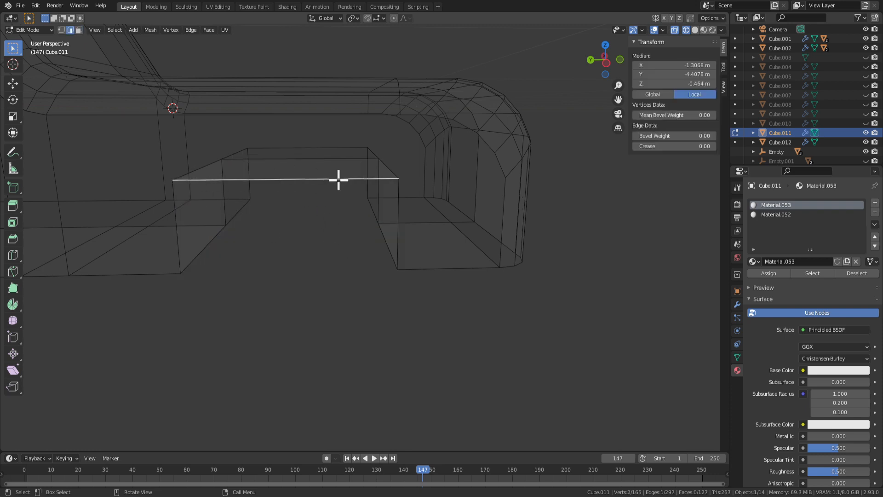
click(197, 172)
shift+click(394, 174)
key(ctrl+b)
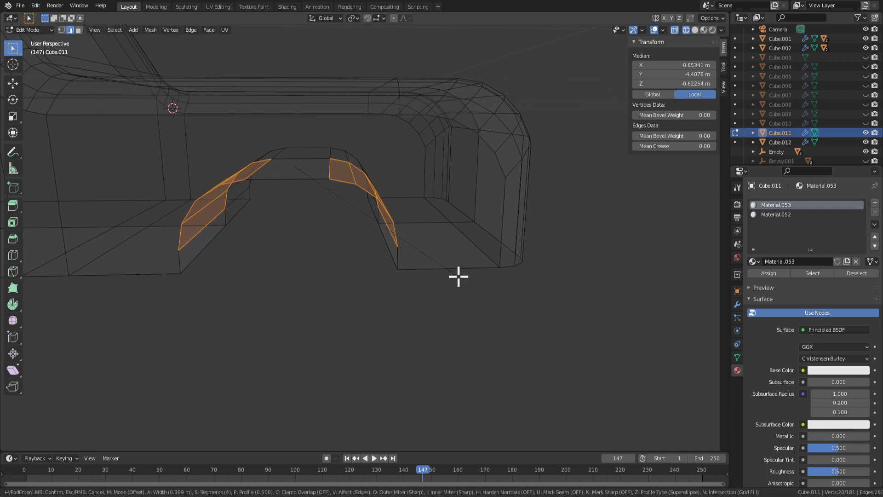
click(457, 276)
middle_drag(457, 276, 391, 287)
key(Tab)
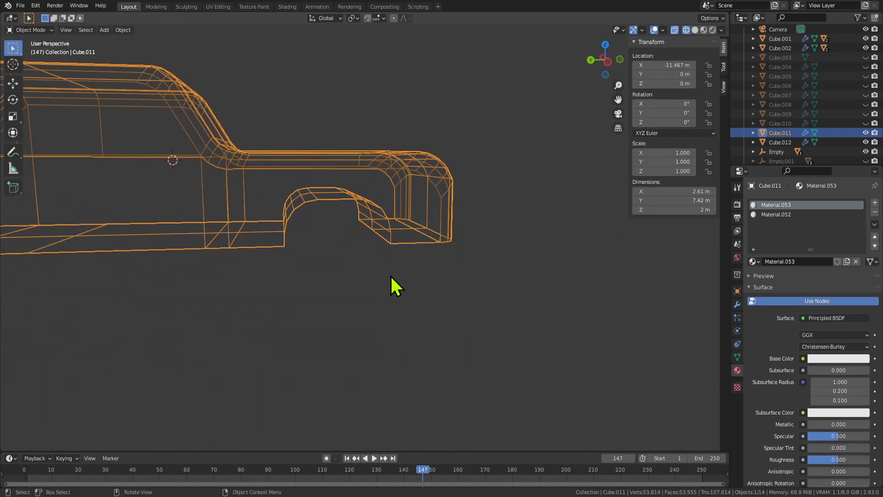
Undo the bevel on the notch's upper corner edges.
key(ctrl+z)
key(ctrl+z)
key(ctrl+z)
scroll(388, 260, up, 4)
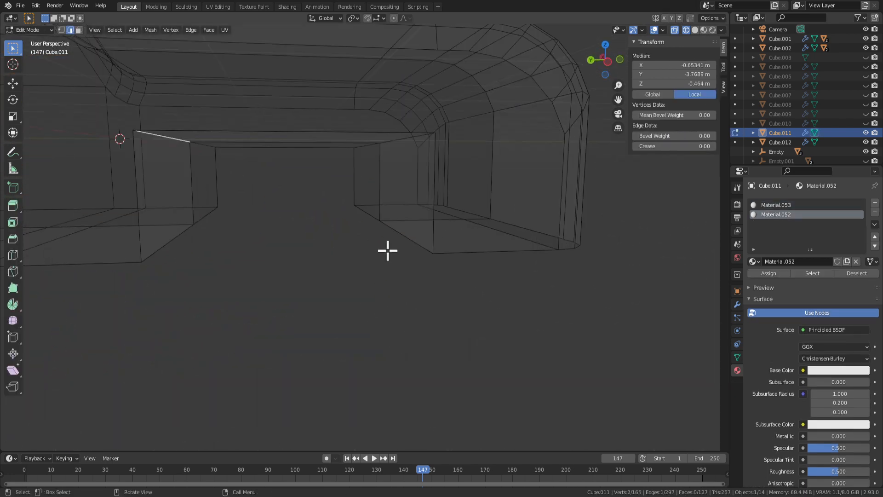
key(ctrl+z)
scroll(382, 238, down, 2)
middle_drag(382, 237, 322, 225)
key(Tab)
key(Tab)
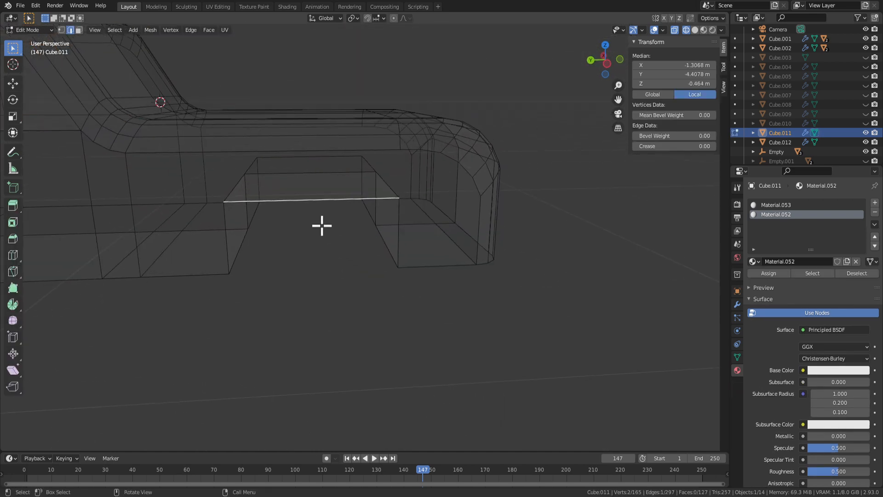
Narrow the notch to roughly half its length by scaling its two upper corner edges and two bottom edges along Y.
click(231, 192)
shift+click(379, 188)
middle_drag(271, 245, 287, 237)
click(391, 184)
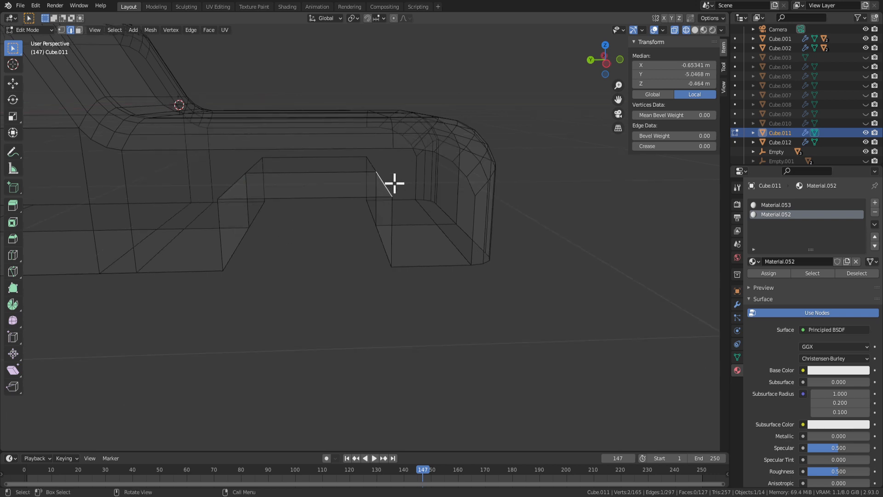
shift+click(231, 186)
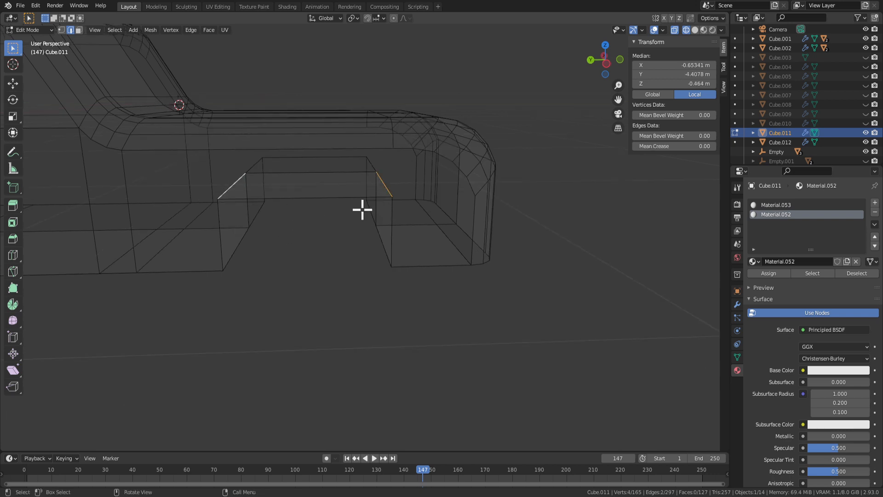
shift+click(387, 252)
shift+click(237, 245)
key(s)
key(x)
key(y)
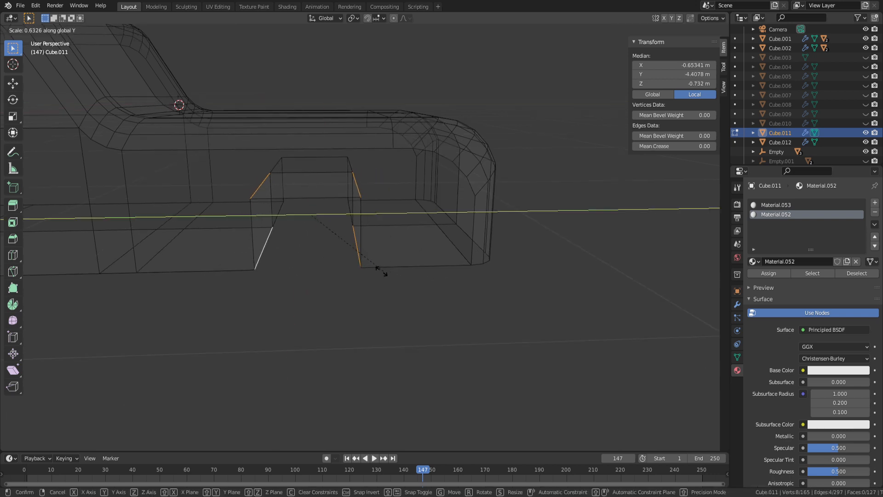
click(366, 265)
click(386, 311)
Bevel the narrowed notch's two upper corner edges about 0.27 m wide with 4 segments to form a rounded arch.
middle_drag(387, 312, 360, 285)
middle_drag(331, 189, 337, 209)
click(342, 188)
shift+click(261, 196)
key(ctrl+b)
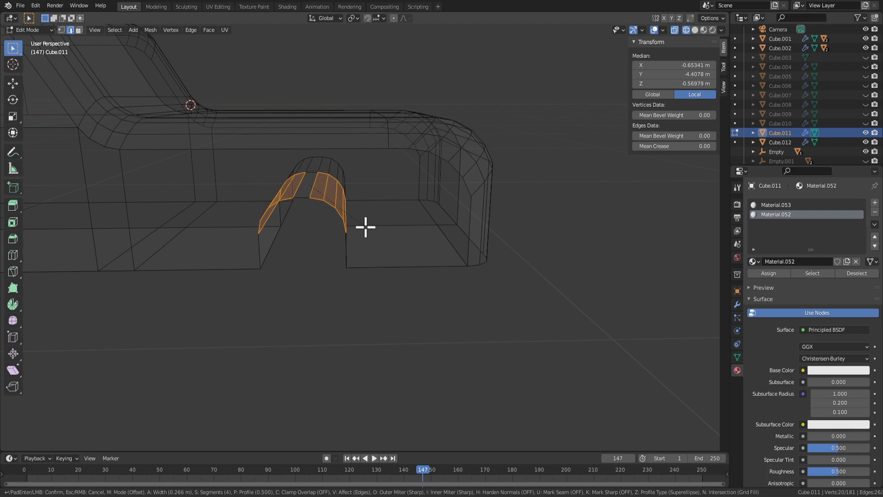
click(367, 227)
Adjust the height of the beveled arch faces along Z, return to Object Mode and deselect the body.
middle_drag(365, 225, 392, 312)
key(g)
key(z)
click(361, 247)
key(Tab)
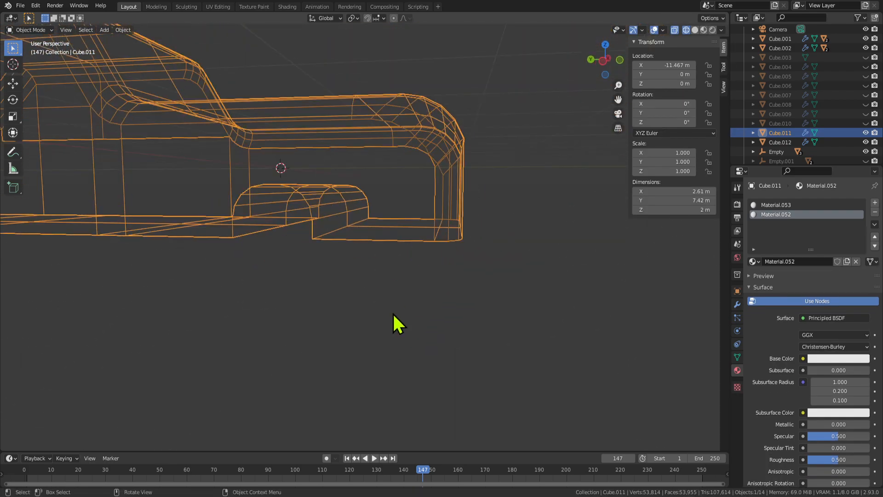
click(332, 319)
scroll(328, 320, down, 3)
middle_drag(328, 322, 414, 259)
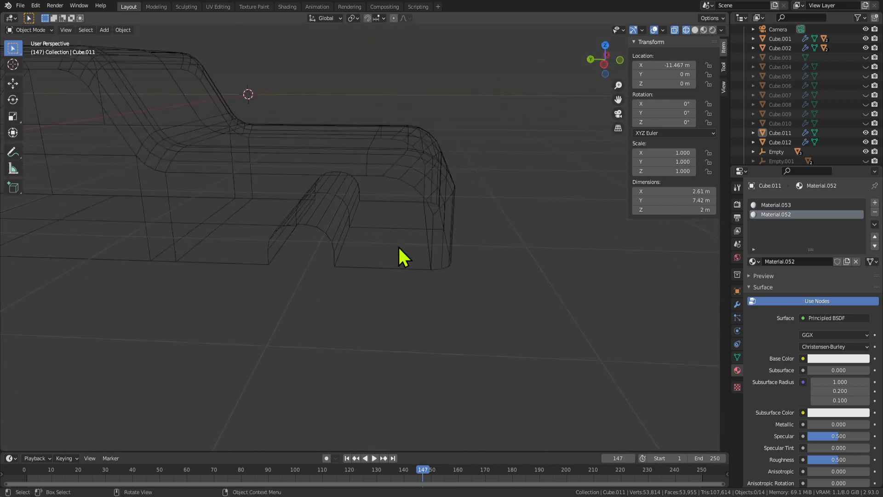